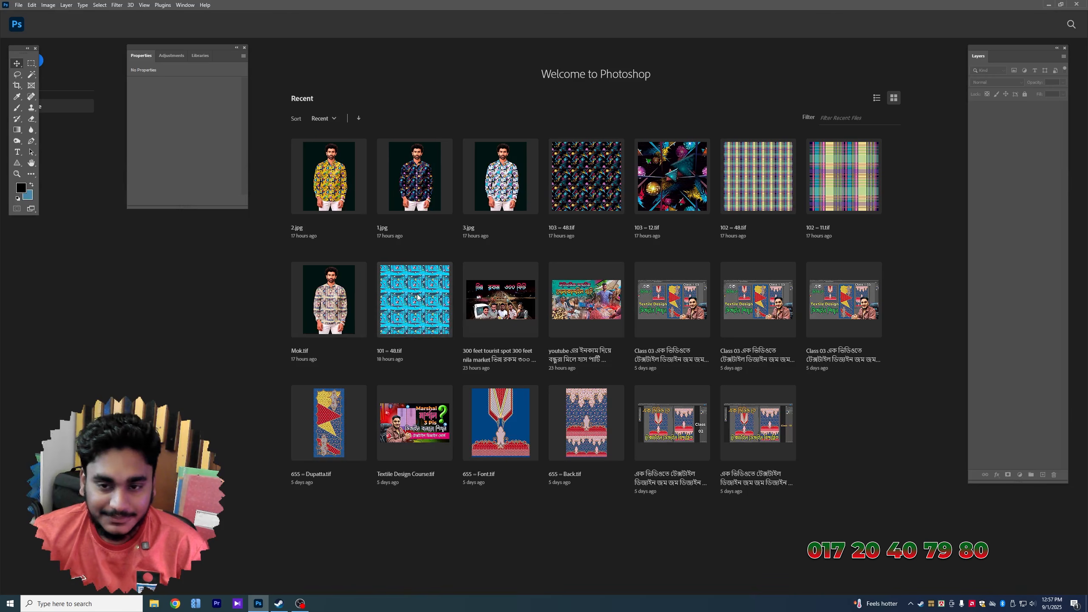
Open 2.jpg from the recent files and examine the all-over print on the yellow shirt mockup up close
{"action": "left_click", "coordinate": [346, 175]}
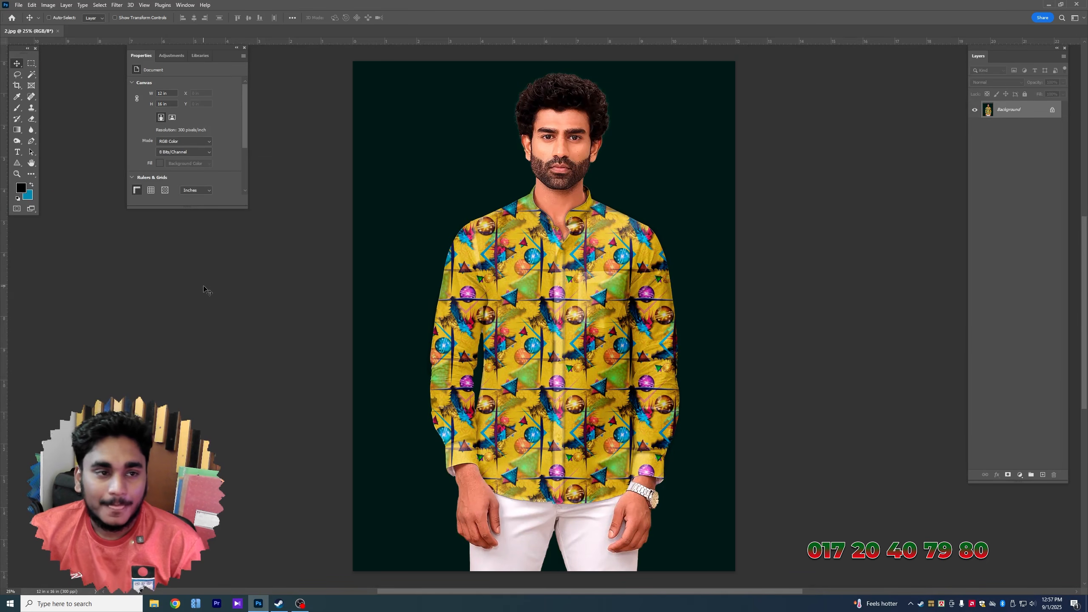
{"action": "scroll", "coordinate": [568, 410], "scroll_direction": "up", "scroll_amount": 3}
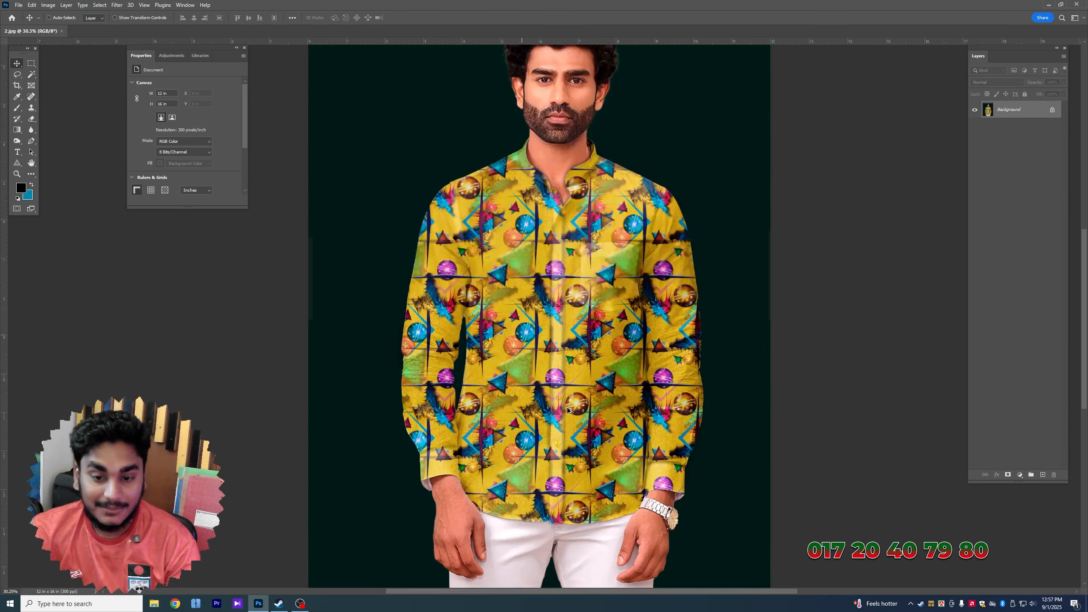
{"action": "scroll", "coordinate": [467, 414], "scroll_direction": "up", "scroll_amount": 3}
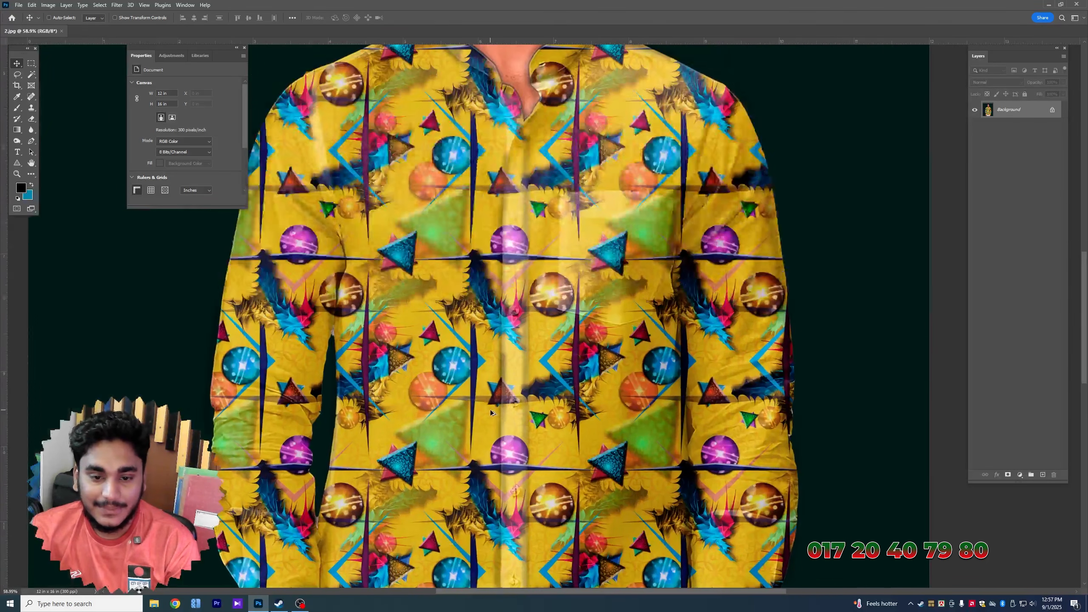
{"action": "scroll", "coordinate": [467, 415], "scroll_direction": "down", "scroll_amount": 5}
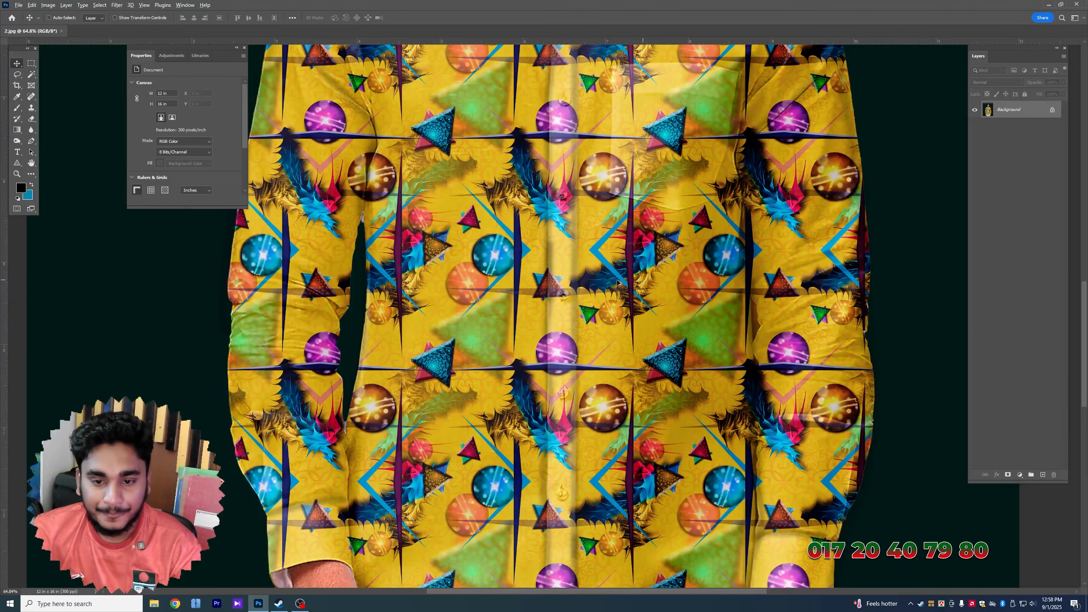
{"action": "scroll", "coordinate": [522, 353], "scroll_direction": "down", "scroll_amount": 3}
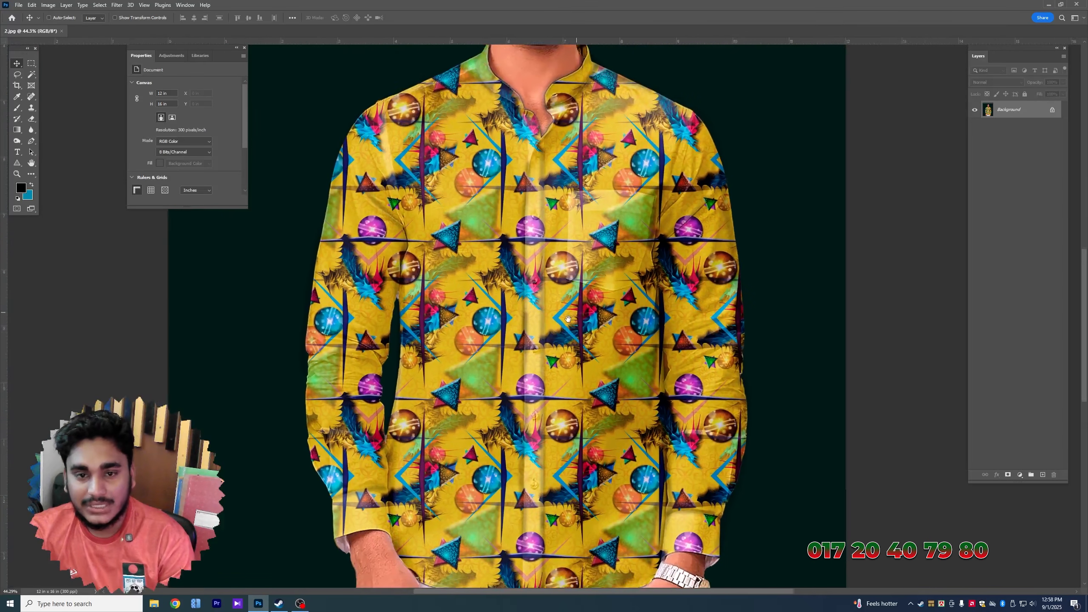
{"action": "left_click_drag", "start_coordinate": [568, 319], "coordinate": [510, 337]}
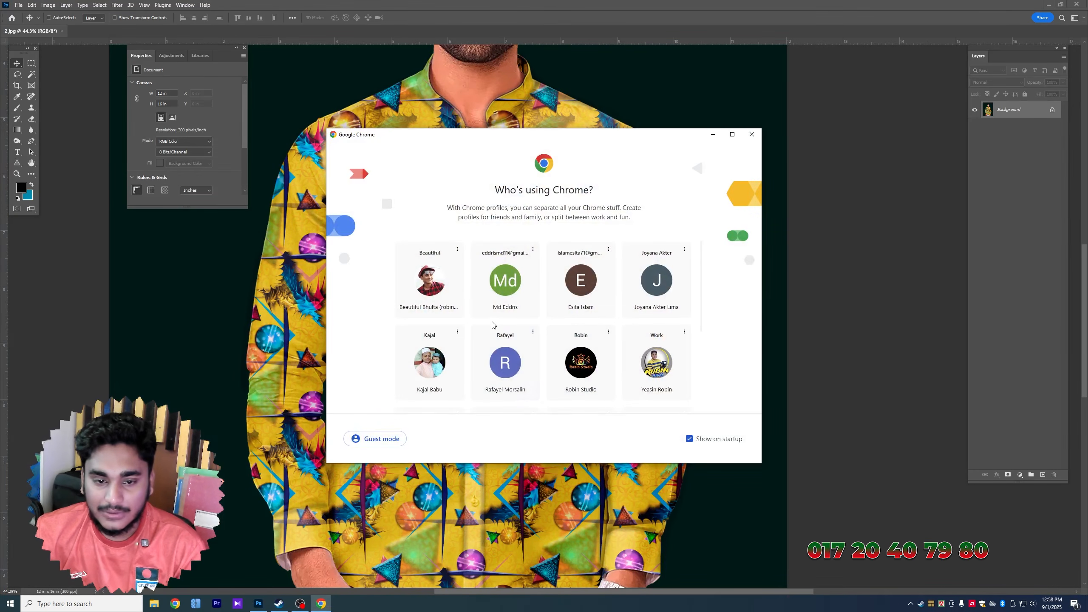
Switch to Chrome with the studio profile and open the account's own channel page on YouTube
{"action": "scroll", "coordinate": [499, 342], "scroll_direction": "down", "scroll_amount": 2}
{"action": "left_click", "coordinate": [594, 283]}
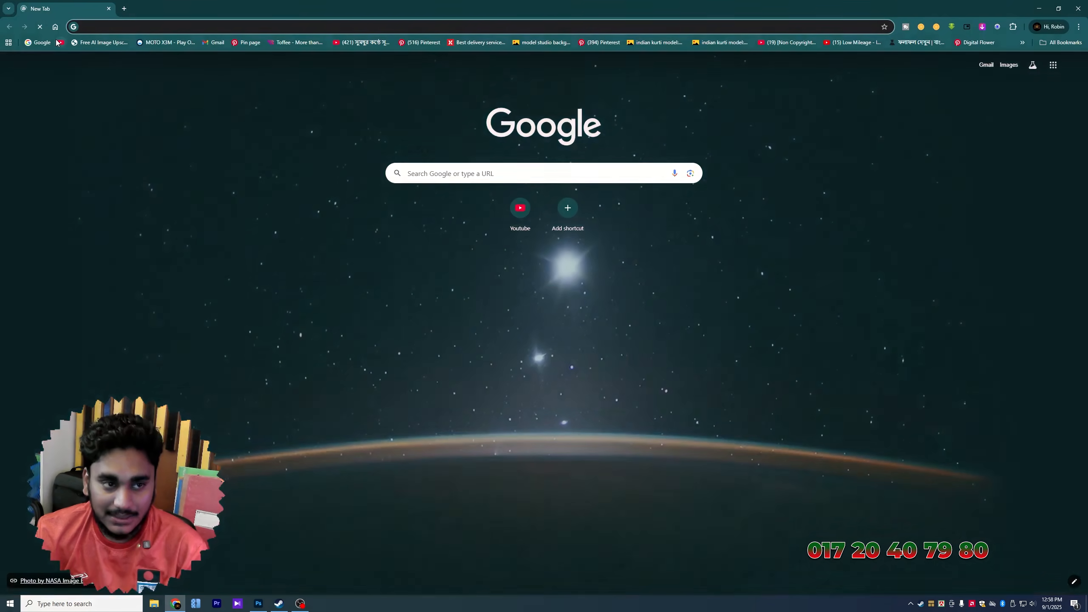
{"action": "left_click", "coordinate": [520, 208]}
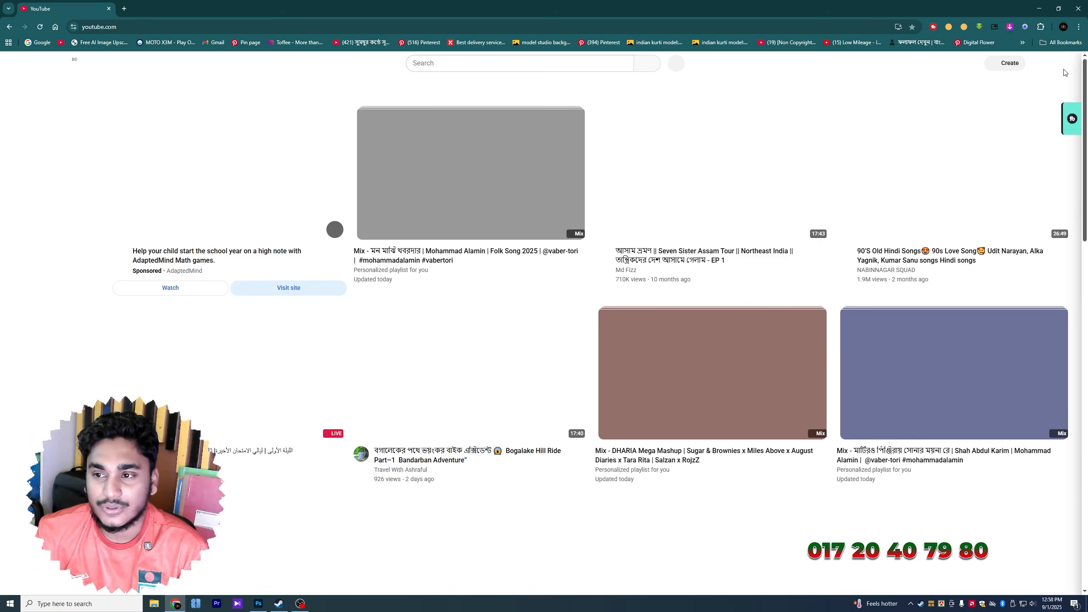
{"action": "left_click", "coordinate": [1063, 63]}
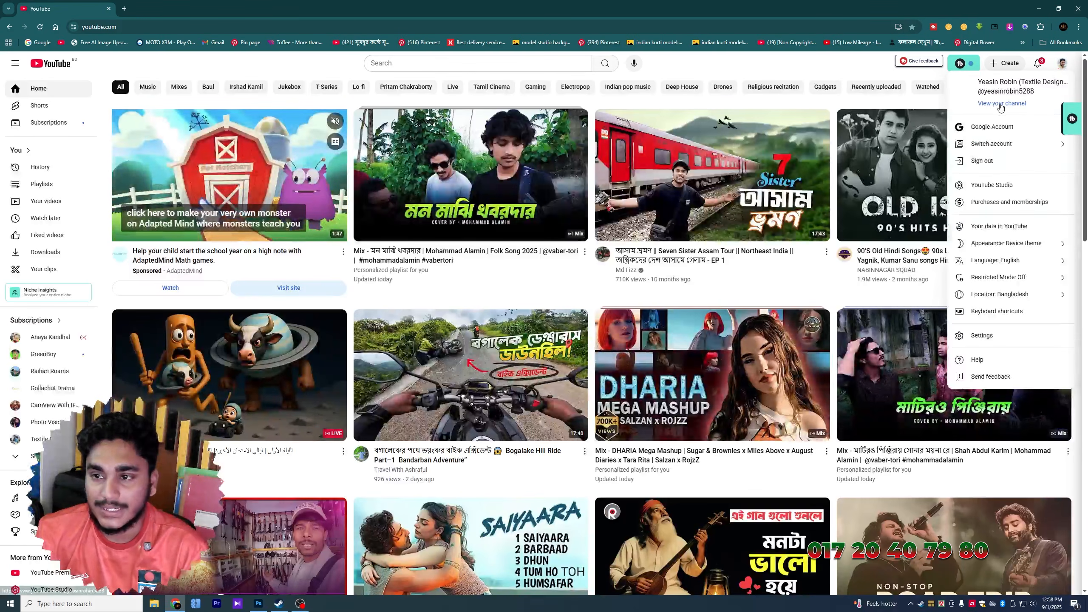
{"action": "left_click", "coordinate": [1001, 104]}
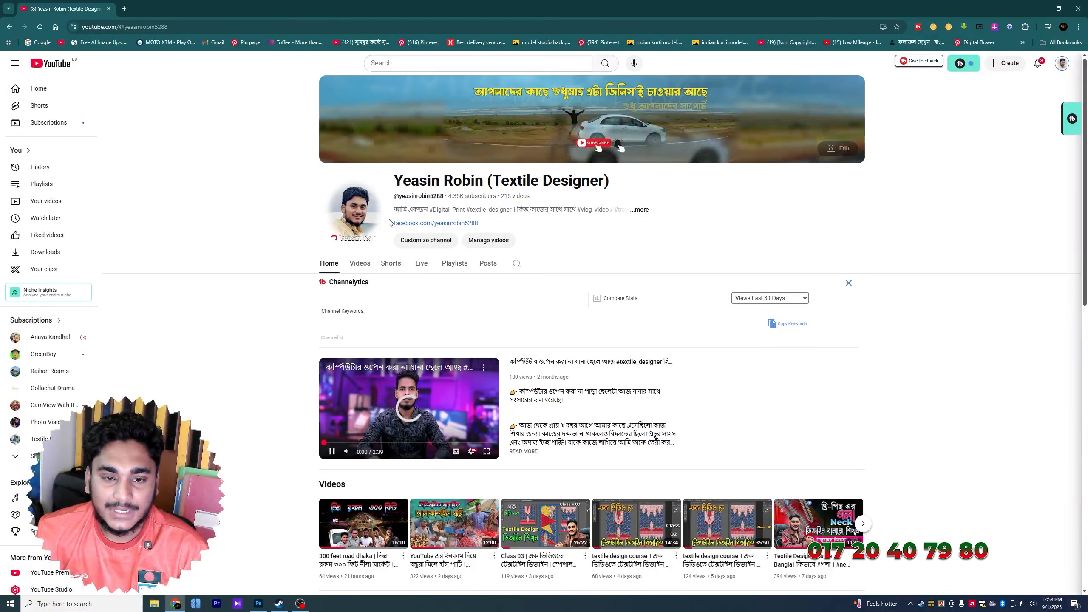
Look through the channel's videos and playlists, and return to Photoshop
{"action": "left_click", "coordinate": [360, 263]}
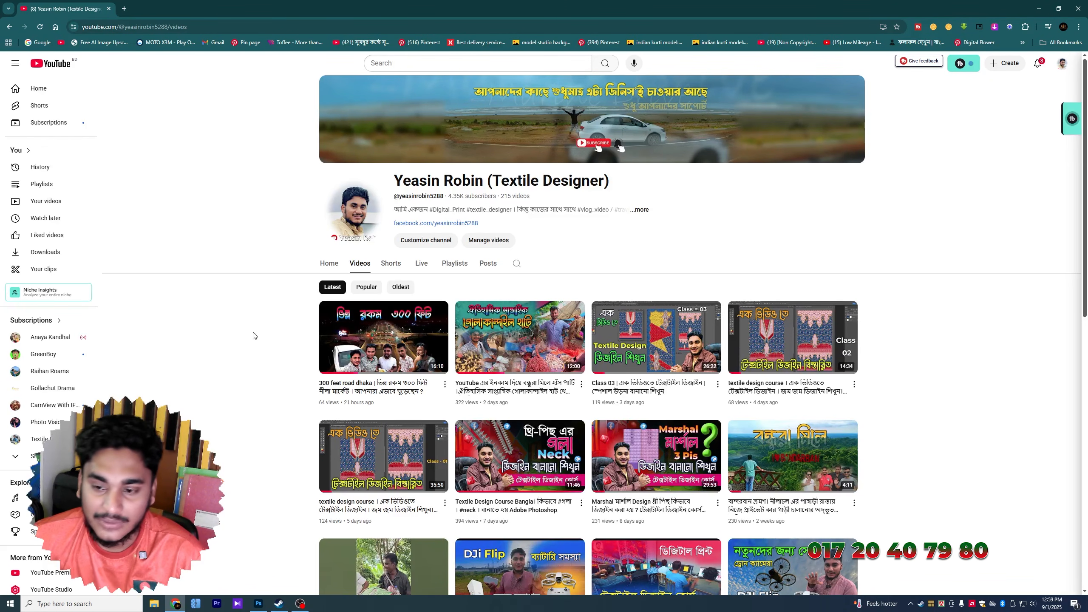
{"action": "left_click", "coordinate": [454, 263]}
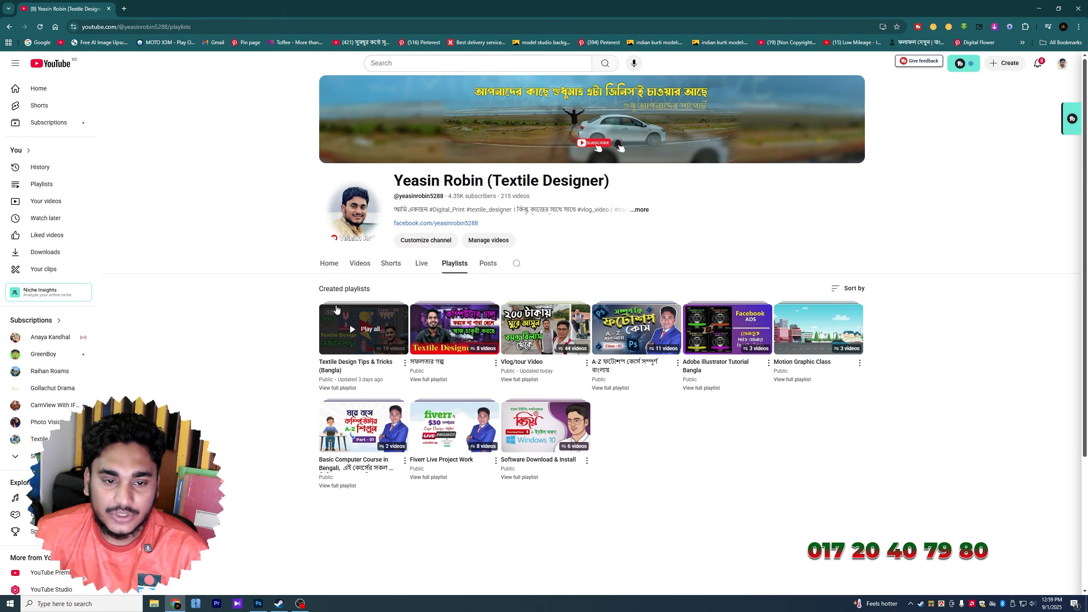
{"action": "left_click", "coordinate": [359, 263]}
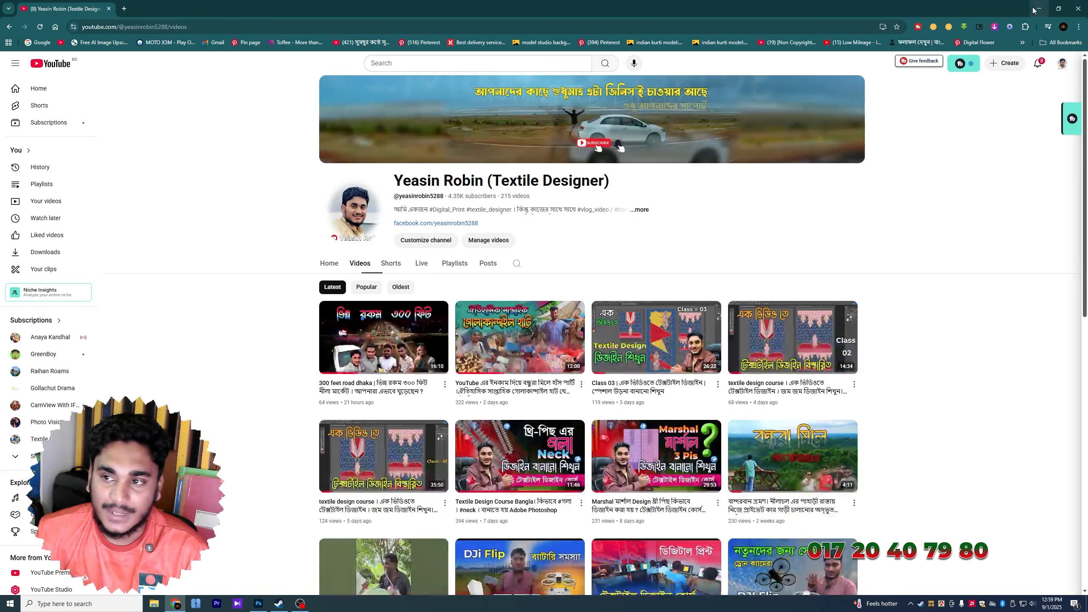
{"action": "left_click", "coordinate": [1039, 8]}
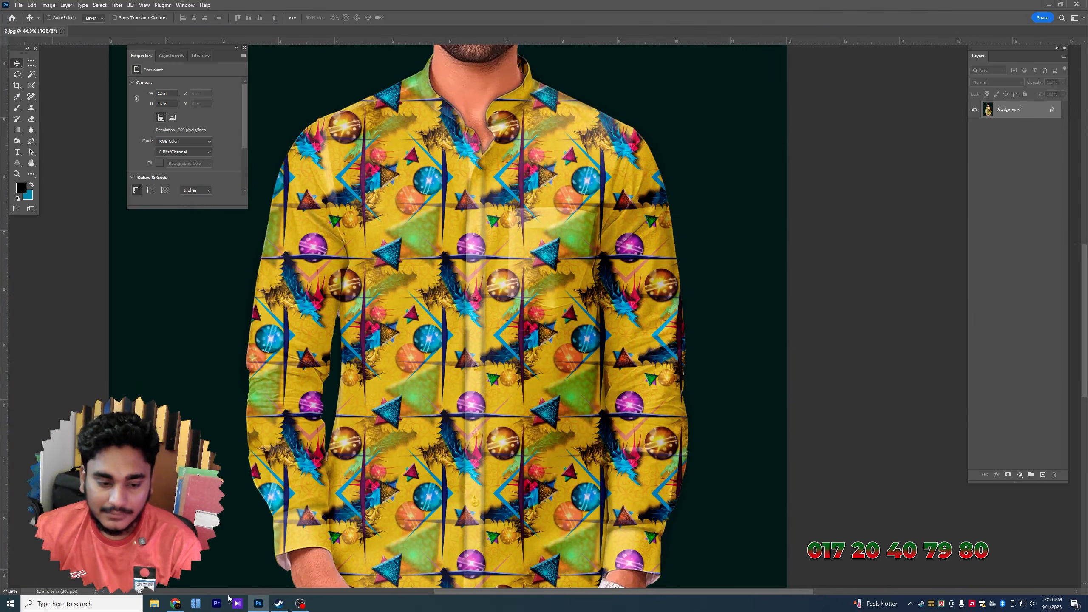
Close the floating Properties panel to clear the space beside the shirt image
{"action": "left_click", "coordinate": [299, 602]}
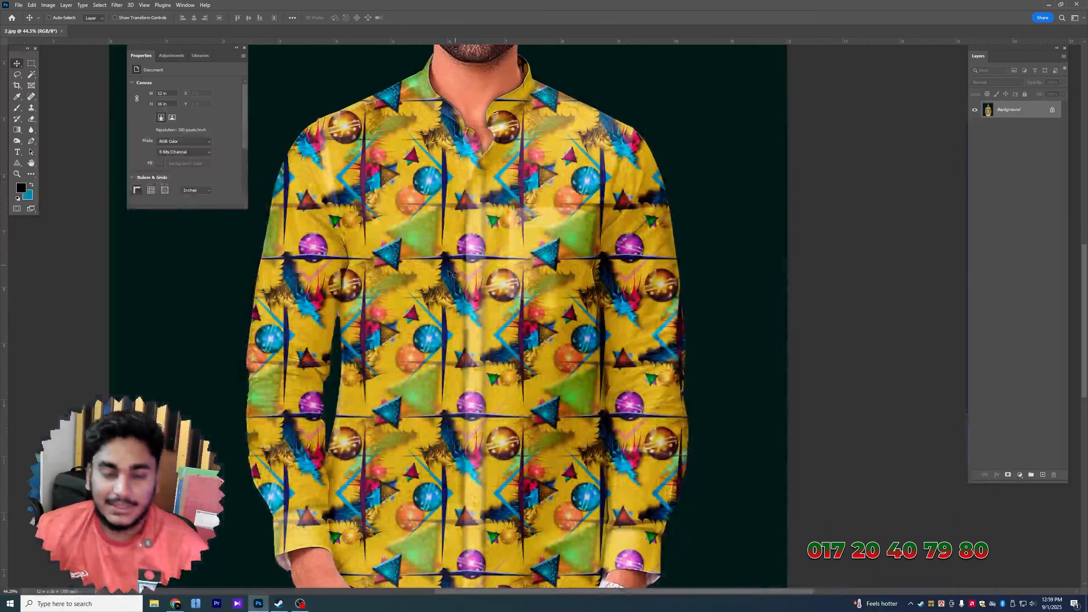
{"action": "left_click_drag", "start_coordinate": [455, 277], "coordinate": [503, 237]}
{"action": "left_click", "coordinate": [244, 48]}
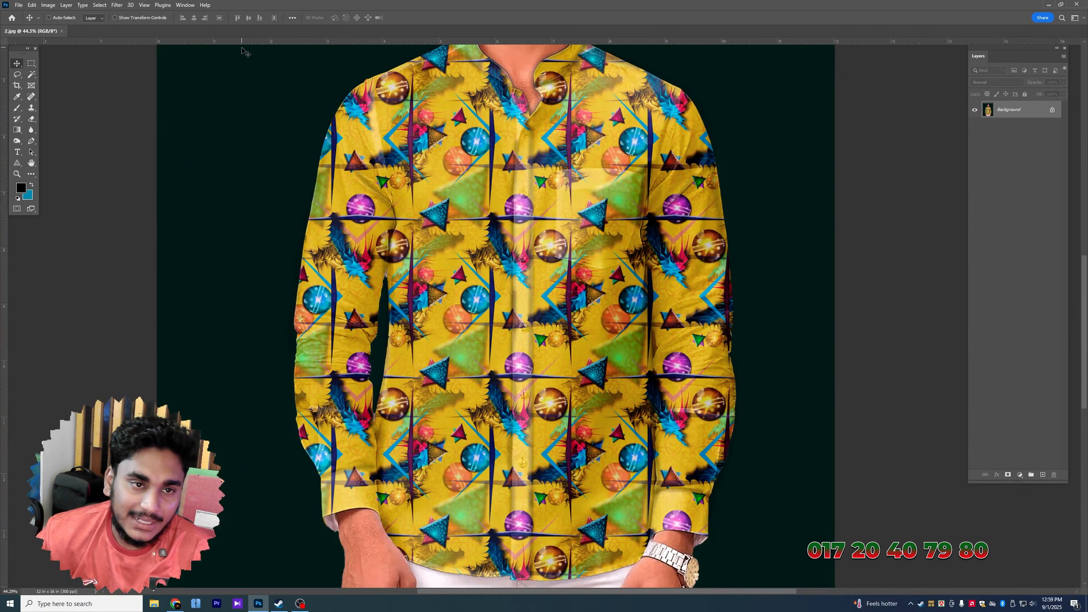
{"action": "left_click_drag", "start_coordinate": [447, 222], "coordinate": [421, 233]}
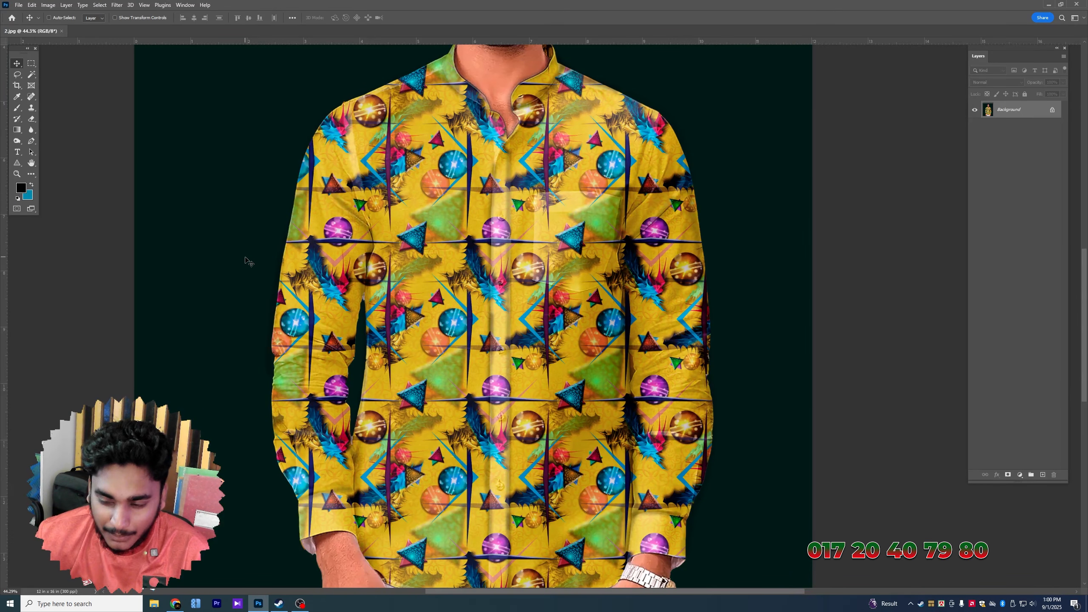
Switch to OBS to check the recording's audio levels, and return to Photoshop
{"action": "left_click", "coordinate": [301, 604]}
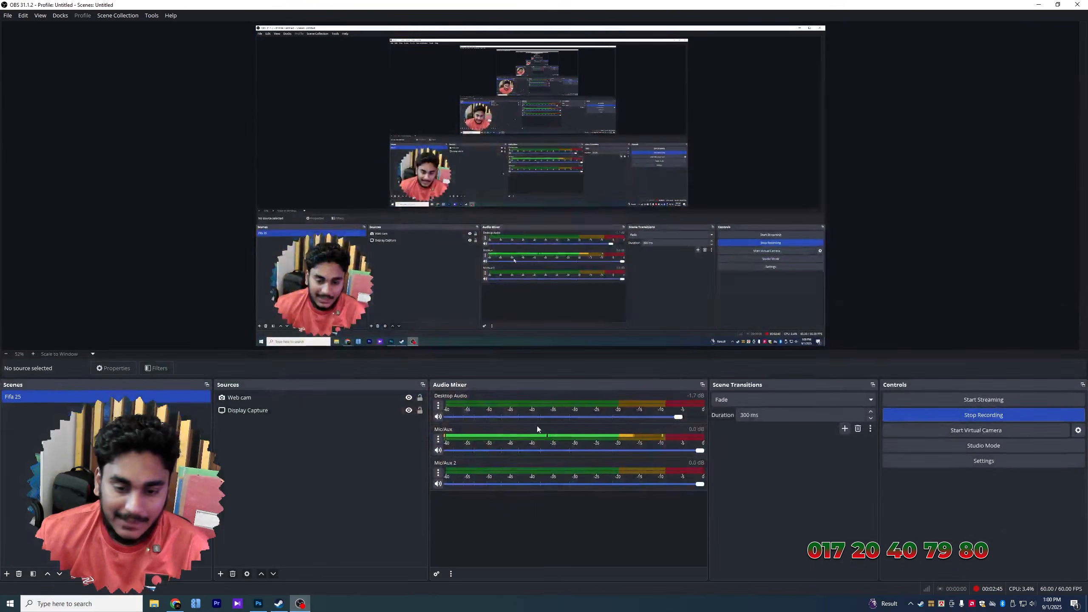
{"action": "left_click", "coordinate": [1038, 4]}
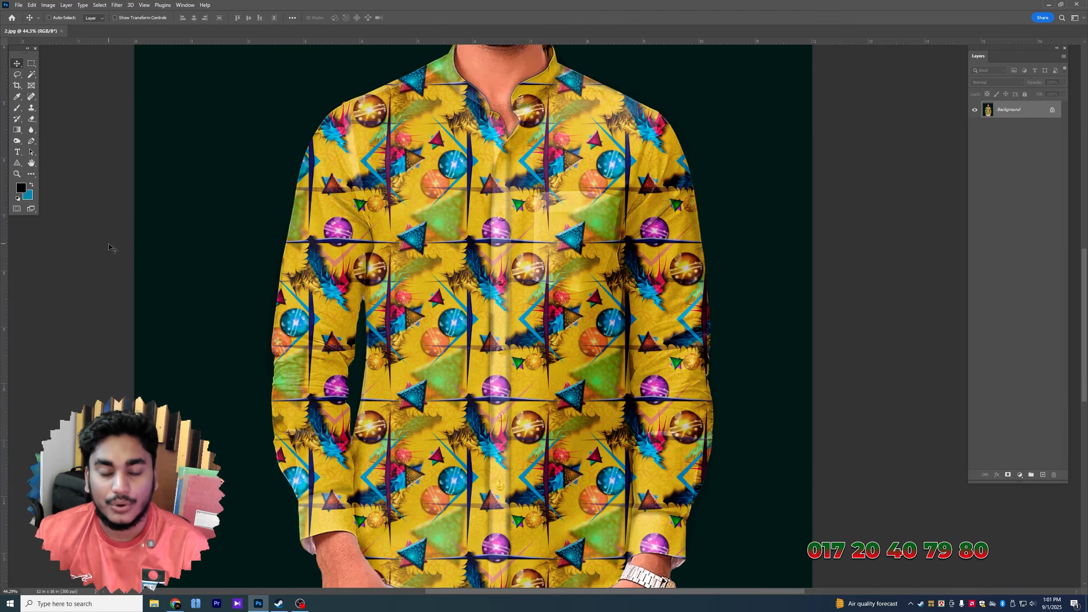
Open the Windows Calculator and divide 56 by 4
{"action": "left_click", "coordinate": [1, 603]}
{"action": "type", "text": "calculator"}
{"action": "key", "text": "Return"}
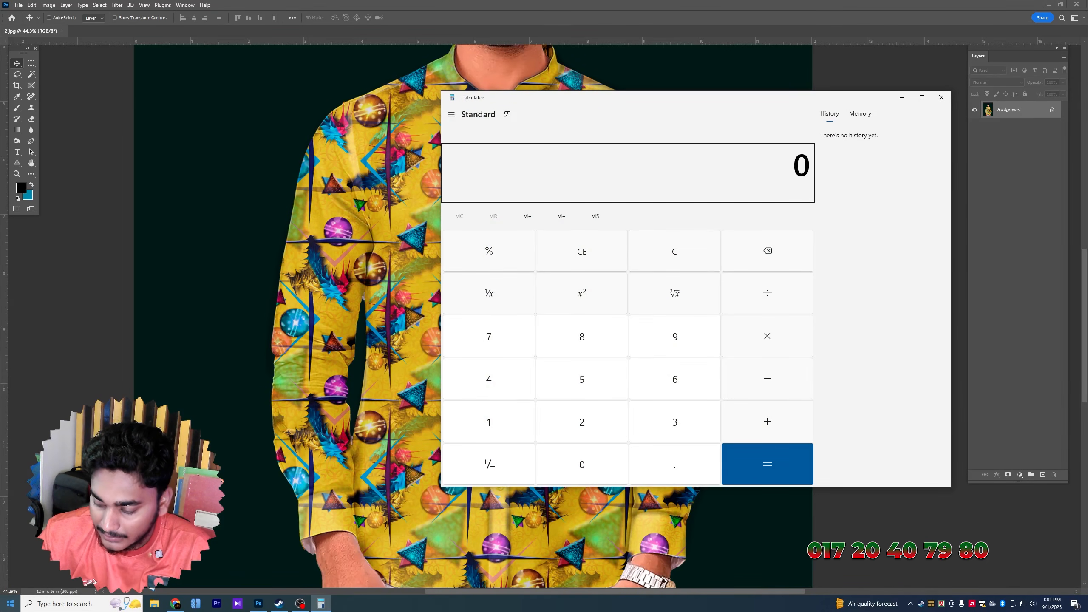
{"action": "type", "text": "56 ÷ 4"}
{"action": "key", "text": "Return"}
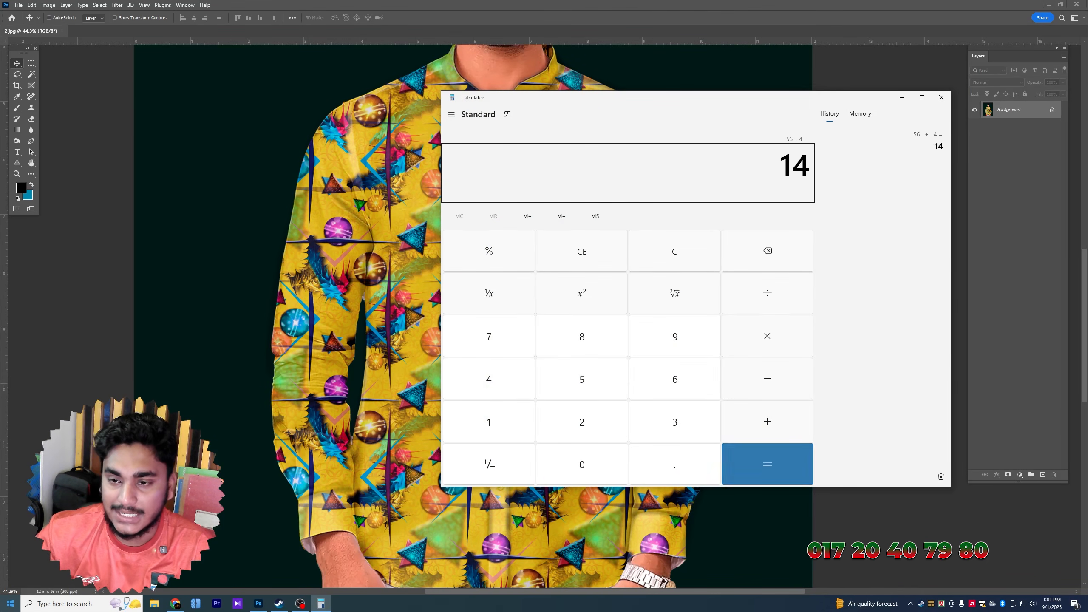
Calculate 52 divided by 4 and 48 divided by 4, and close the calculator
{"action": "left_click", "coordinate": [672, 253]}
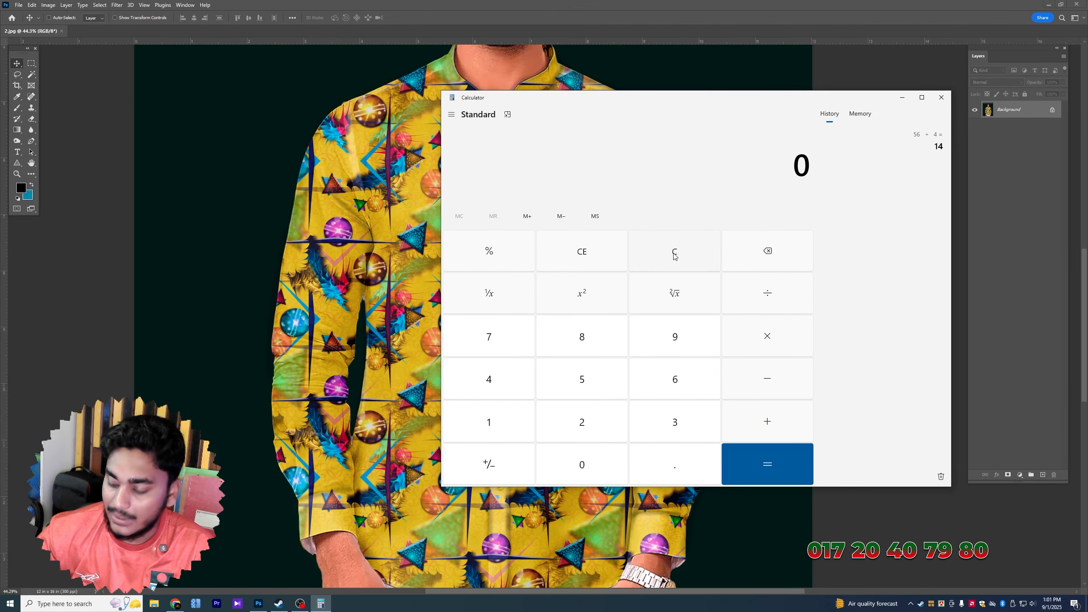
{"action": "type", "text": "52/4"}
{"action": "key", "text": "Return"}
{"action": "left_click", "coordinate": [670, 260]}
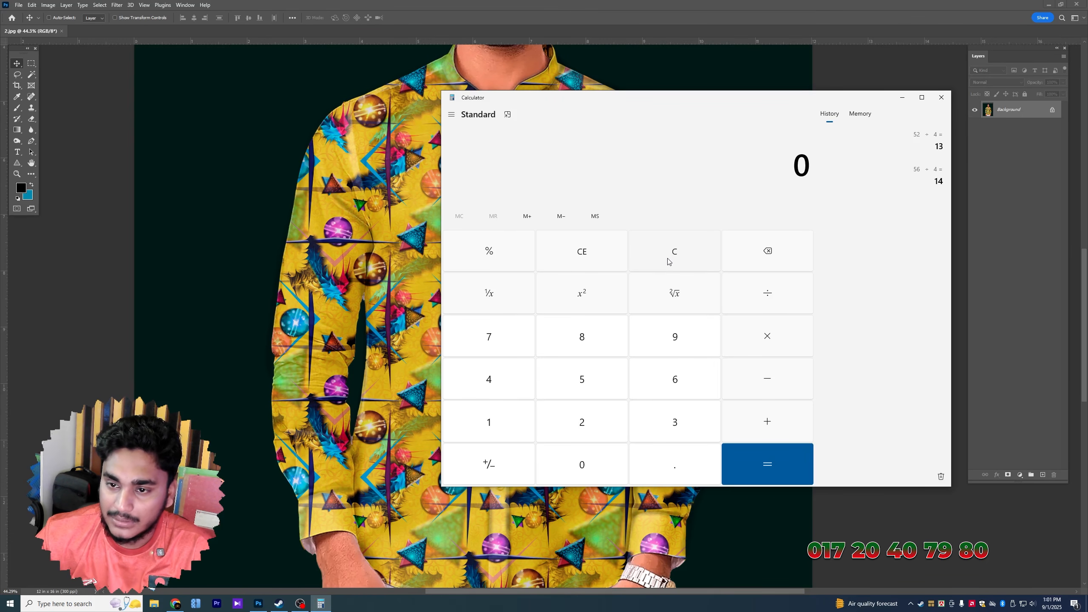
{"action": "type", "text": "48"}
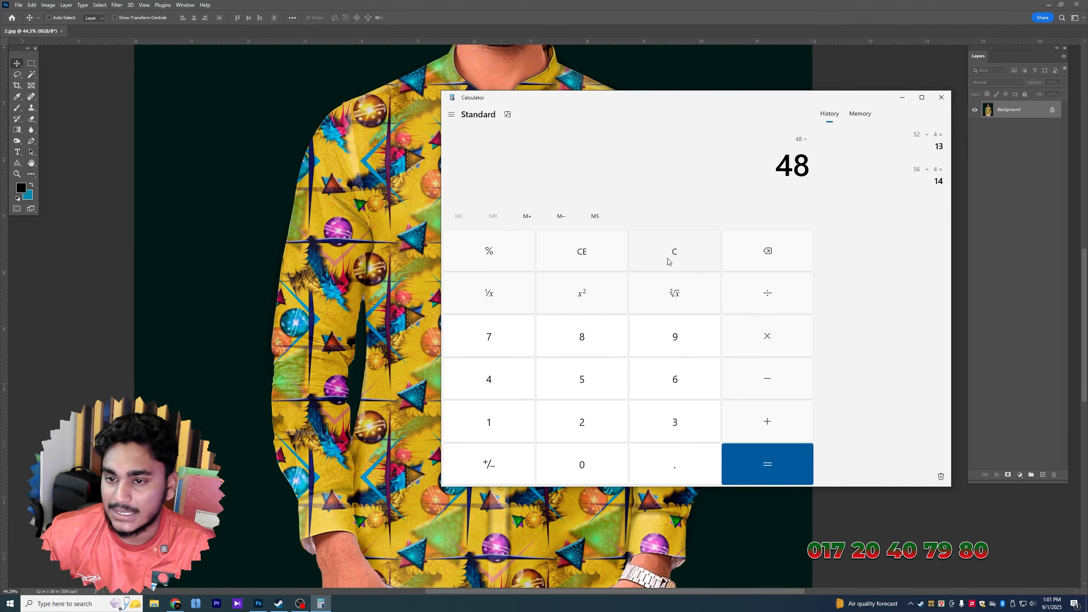
{"action": "type", "text": "4"}
{"action": "key", "text": "Return"}
{"action": "left_click", "coordinate": [942, 98]}
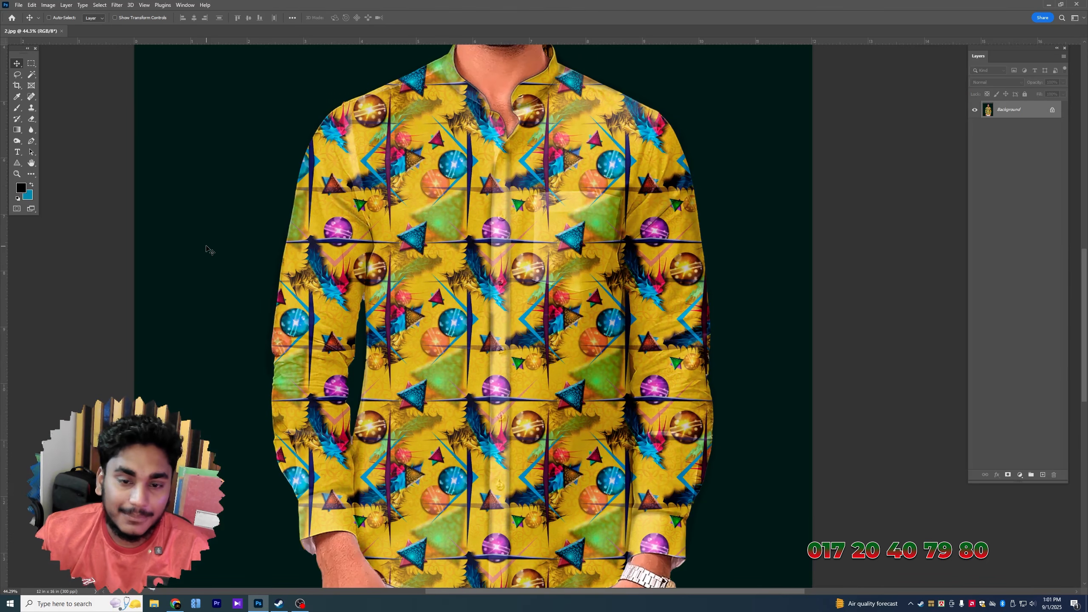
Open the shirt mockup images 1, 2 and 3 together from the Moc folder in Shirt Design
{"action": "left_click", "coordinate": [17, 4]}
{"action": "left_click", "coordinate": [26, 22]}
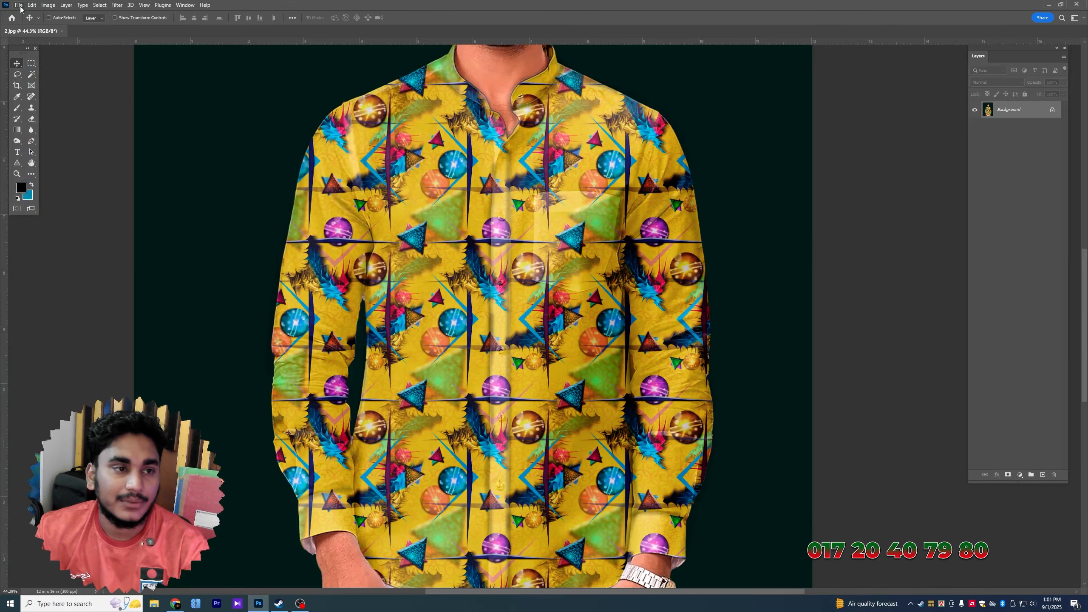
{"action": "left_click", "coordinate": [17, 4]}
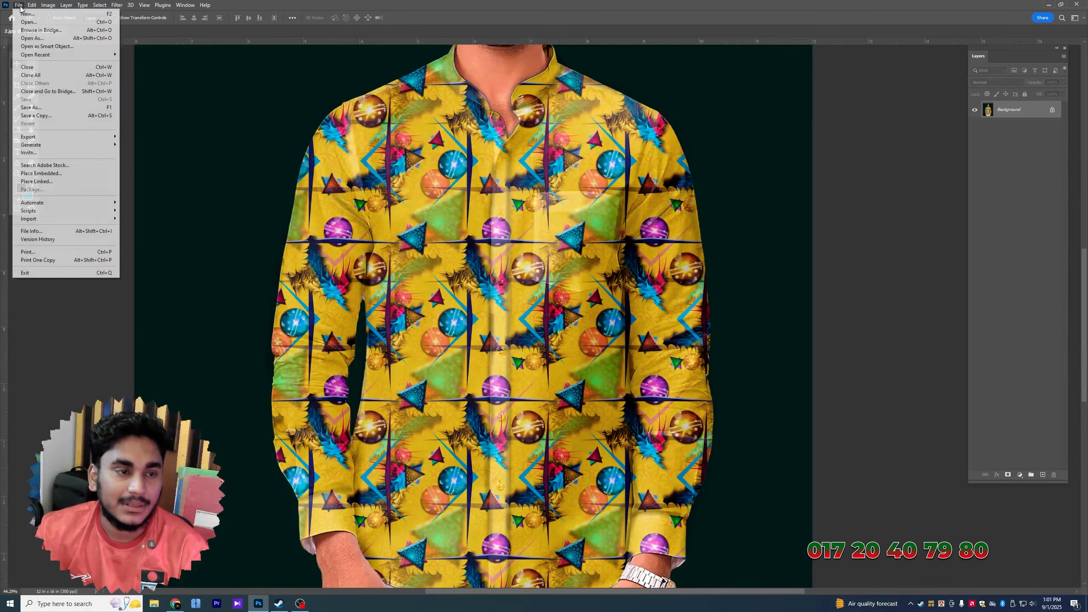
{"action": "left_click", "coordinate": [25, 22]}
{"action": "left_click_drag", "start_coordinate": [273, 109], "coordinate": [77, 43]}
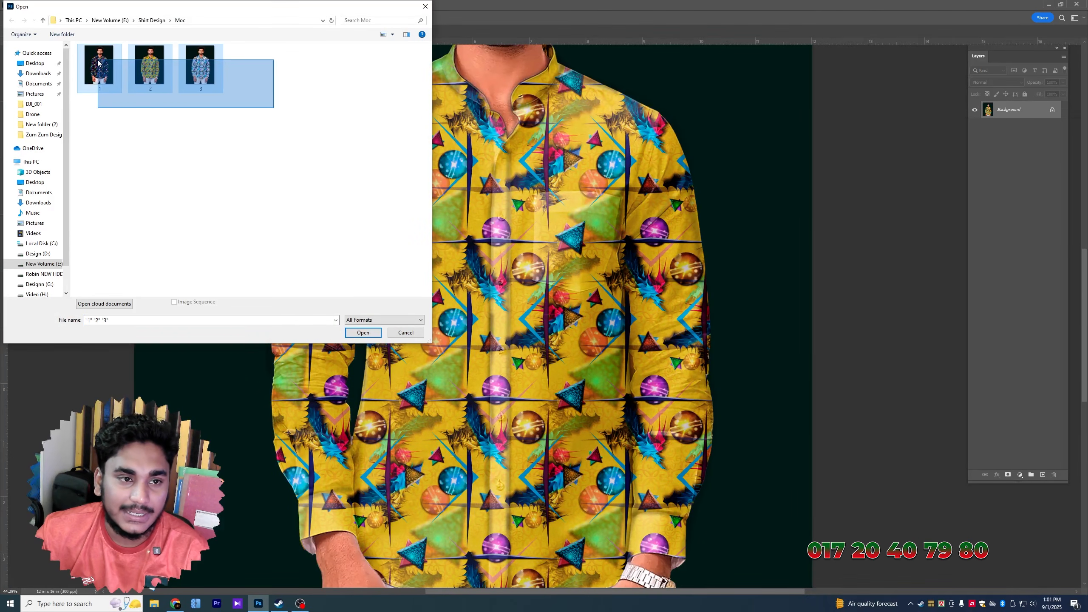
{"action": "double_click", "coordinate": [98, 60]}
Examine the print details on the white shirt in 3.jpg, the dark shirt in 1.jpg and the yellow shirt in 2.jpg
{"action": "scroll", "coordinate": [526, 235], "scroll_direction": "up", "scroll_amount": 5}
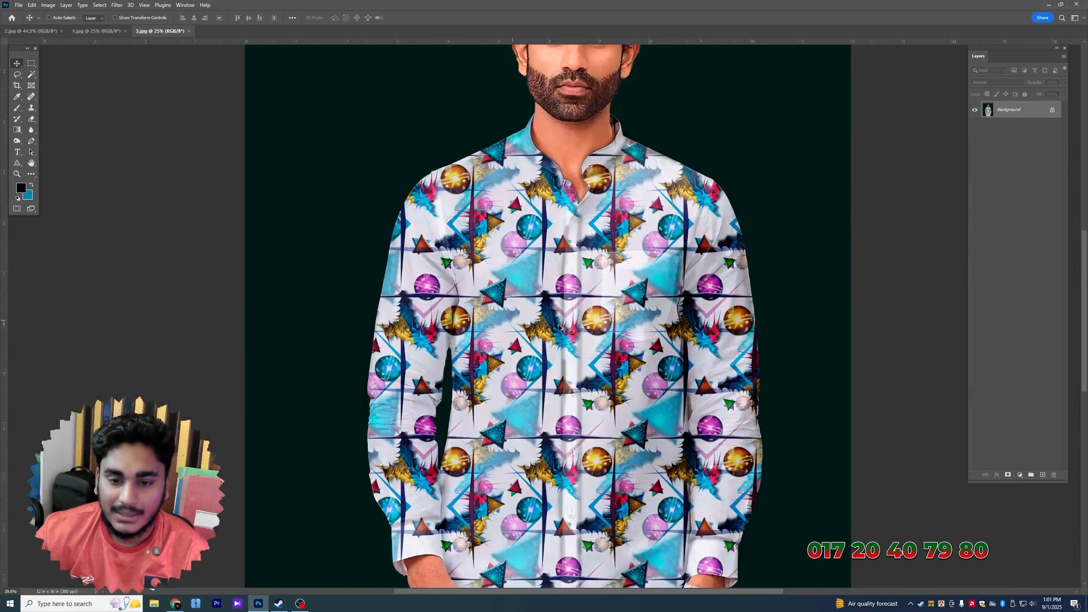
{"action": "scroll", "coordinate": [526, 235], "scroll_direction": "down", "scroll_amount": 2}
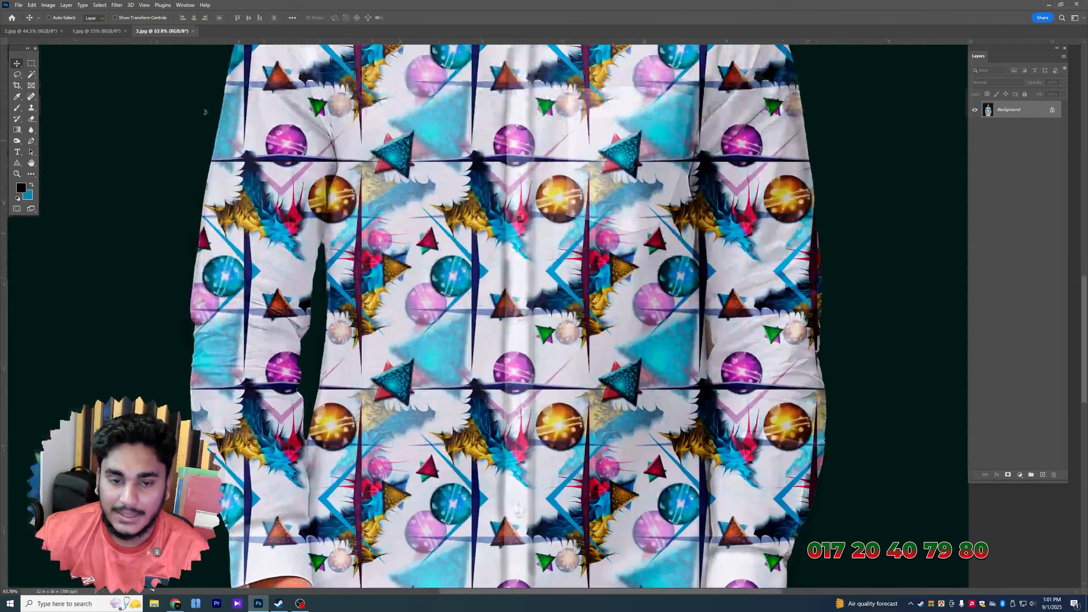
{"action": "left_click", "coordinate": [96, 31]}
{"action": "scroll", "coordinate": [561, 343], "scroll_direction": "up", "scroll_amount": 5}
{"action": "scroll", "coordinate": [561, 343], "scroll_direction": "up", "scroll_amount": 6}
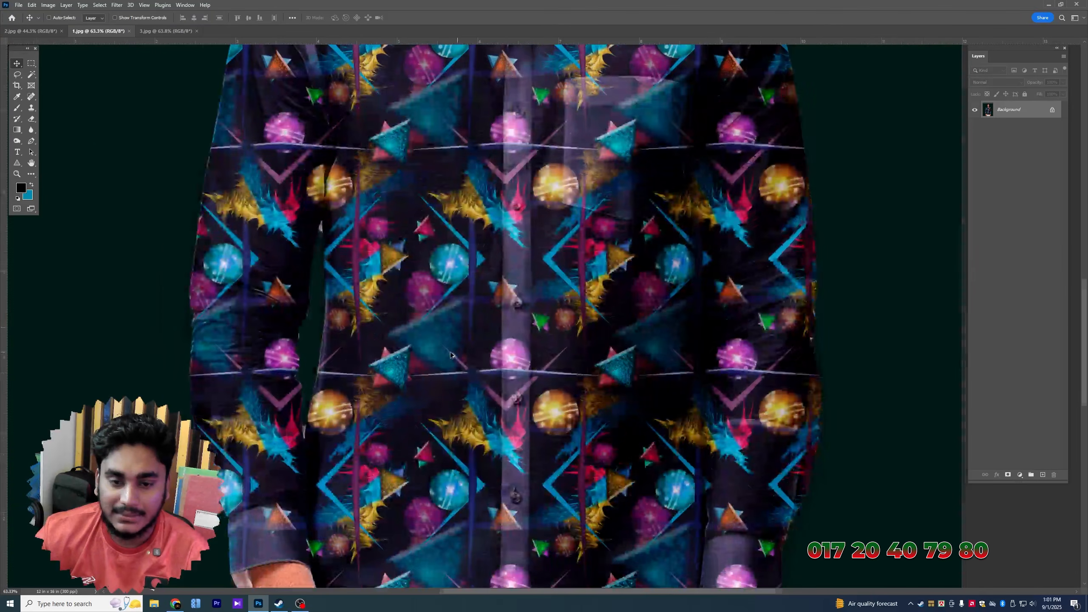
{"action": "scroll", "coordinate": [421, 256], "scroll_direction": "down", "scroll_amount": 4}
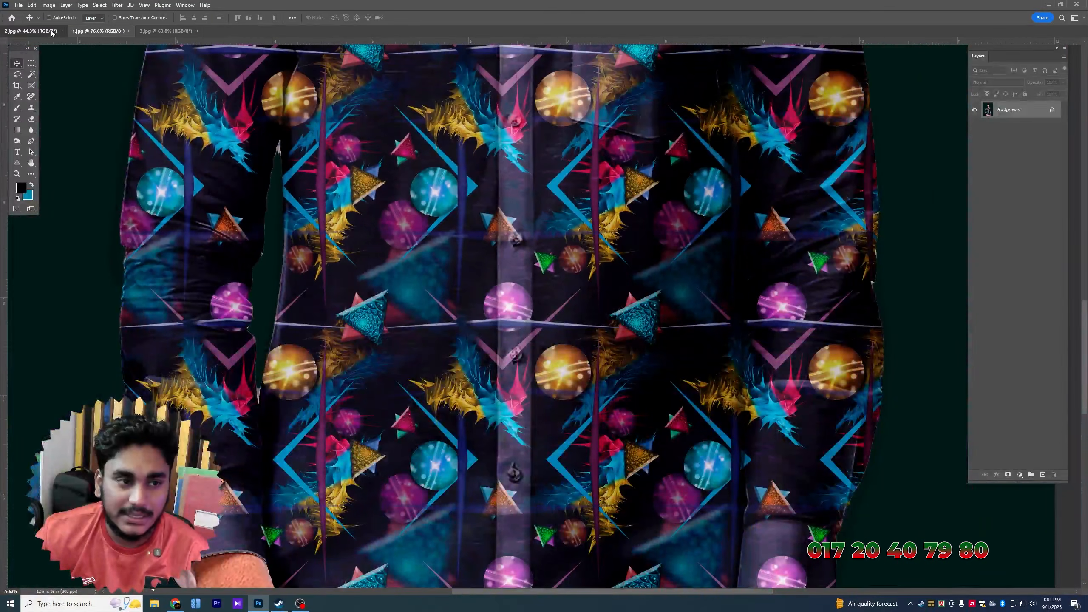
{"action": "left_click", "coordinate": [51, 32]}
{"action": "scroll", "coordinate": [518, 322], "scroll_direction": "down", "scroll_amount": 3}
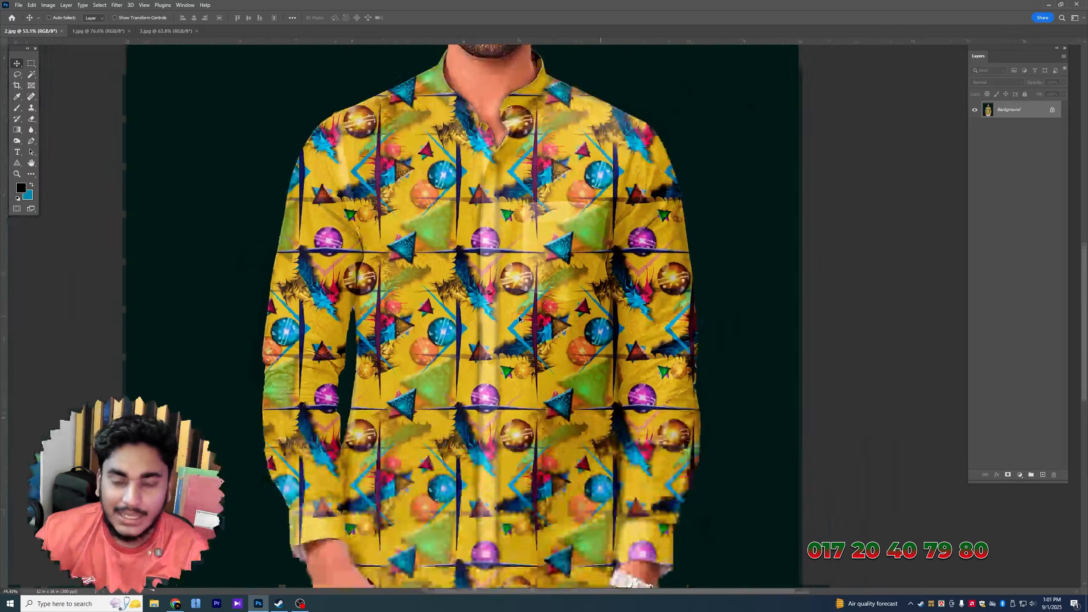
{"action": "scroll", "coordinate": [518, 321], "scroll_direction": "up", "scroll_amount": 4}
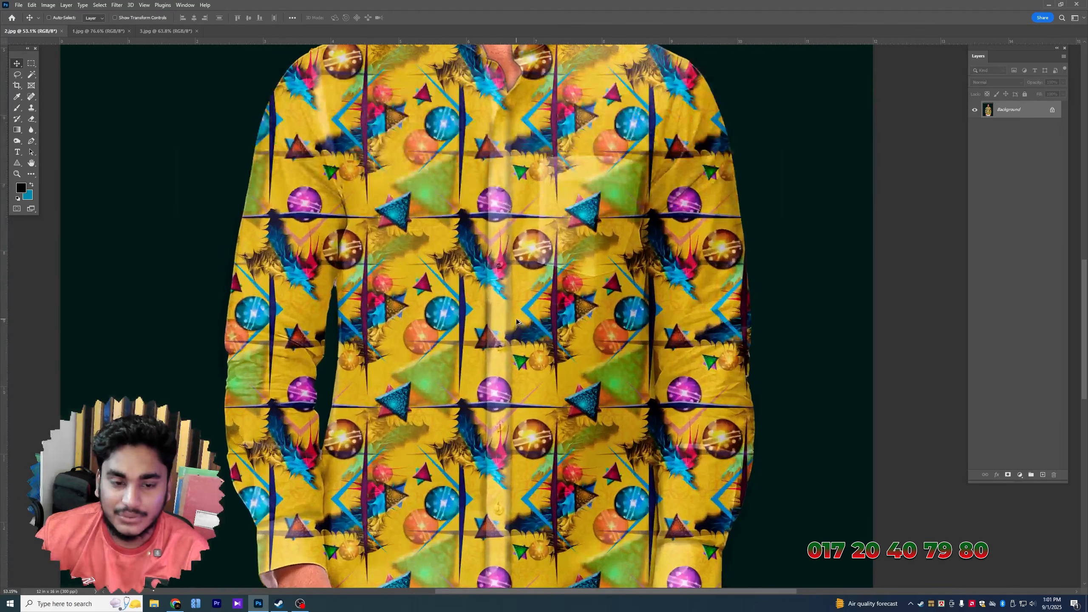
{"action": "scroll", "coordinate": [538, 301], "scroll_direction": "down", "scroll_amount": 2}
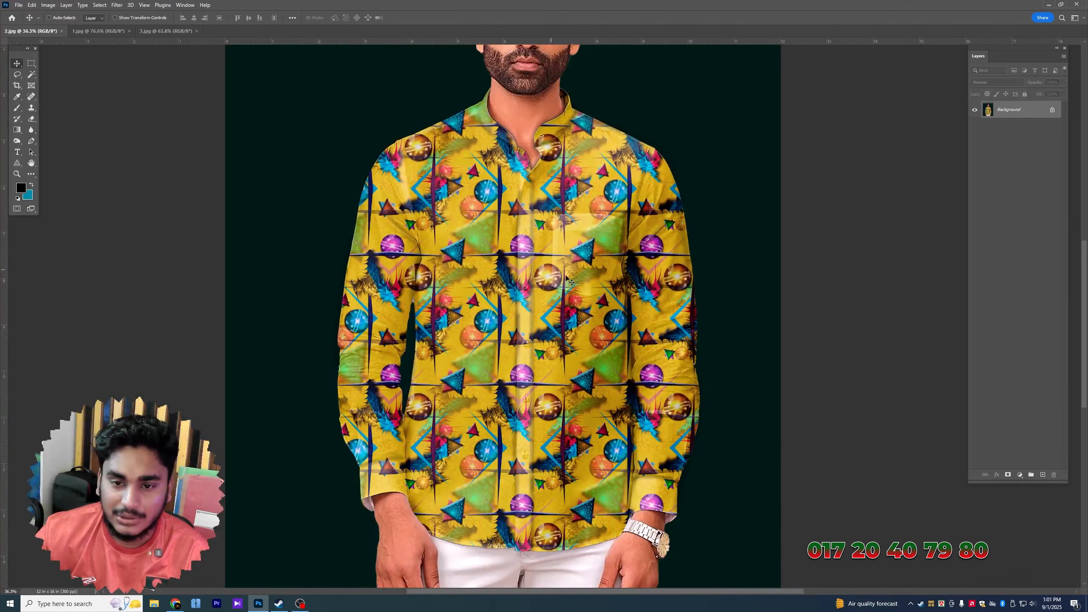
Examine the repeating print on the yellow shirt in 2.jpg and the white shirt in 3.jpg
{"action": "scroll", "coordinate": [566, 279], "scroll_direction": "down", "scroll_amount": 2}
{"action": "scroll", "coordinate": [557, 277], "scroll_direction": "up", "scroll_amount": 3}
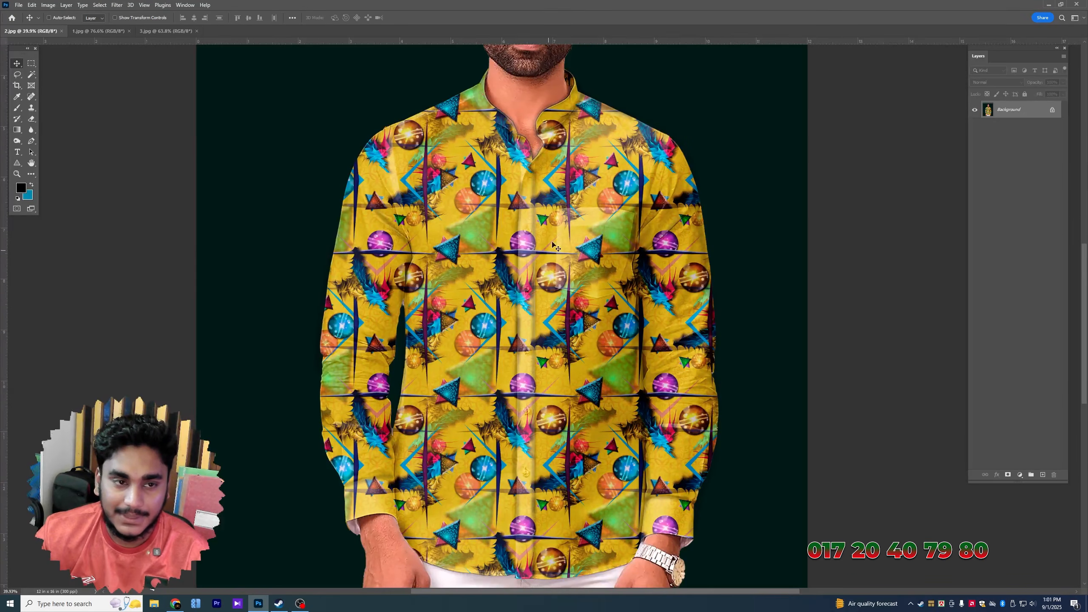
{"action": "left_click", "coordinate": [163, 31]}
{"action": "scroll", "coordinate": [471, 203], "scroll_direction": "down", "scroll_amount": 4}
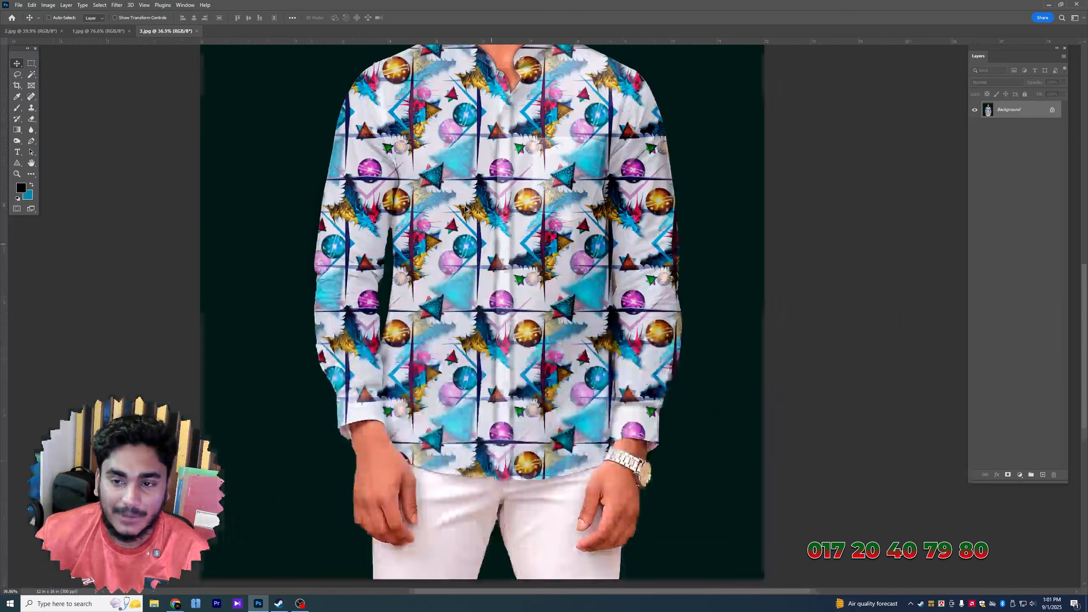
{"action": "left_click_drag", "start_coordinate": [488, 193], "coordinate": [477, 312]}
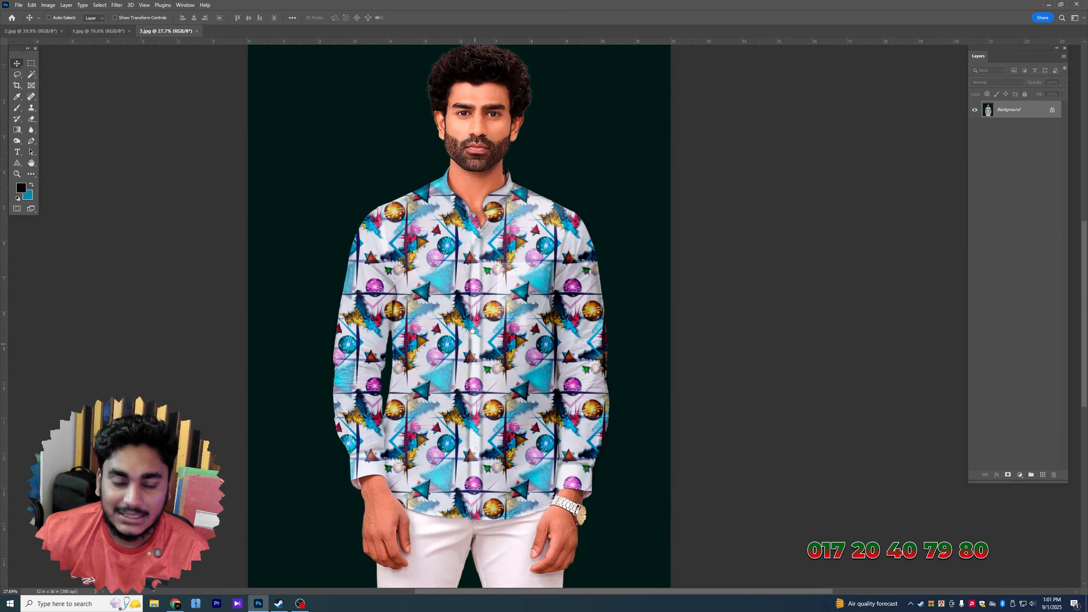
{"action": "scroll", "coordinate": [399, 241], "scroll_direction": "up", "scroll_amount": 1}
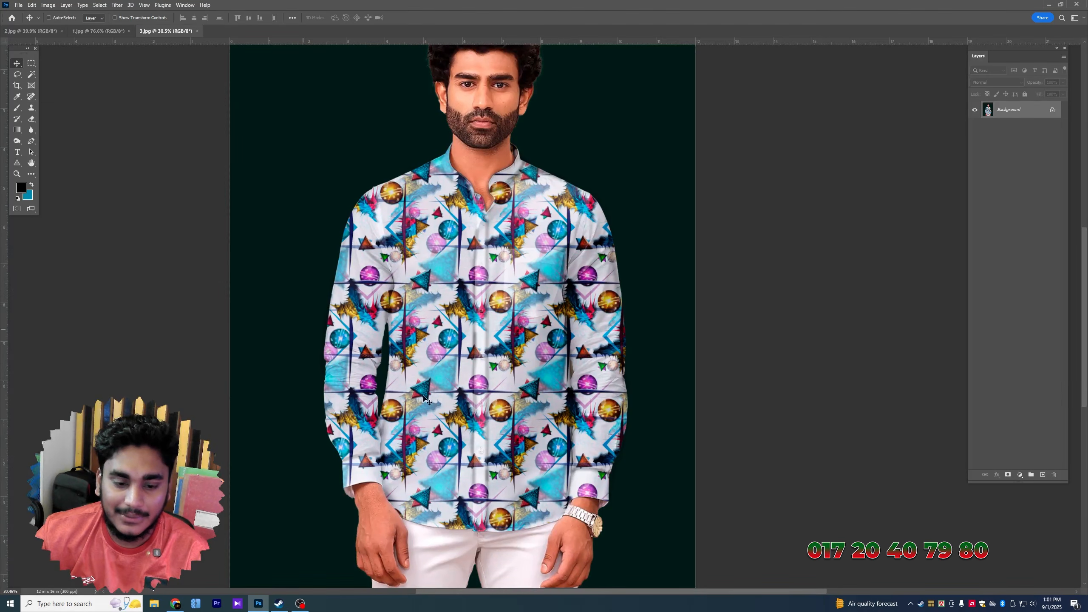
Close the mockup images 1.jpg and 3.jpg, keeping only 2.jpg open
{"action": "left_click", "coordinate": [124, 34]}
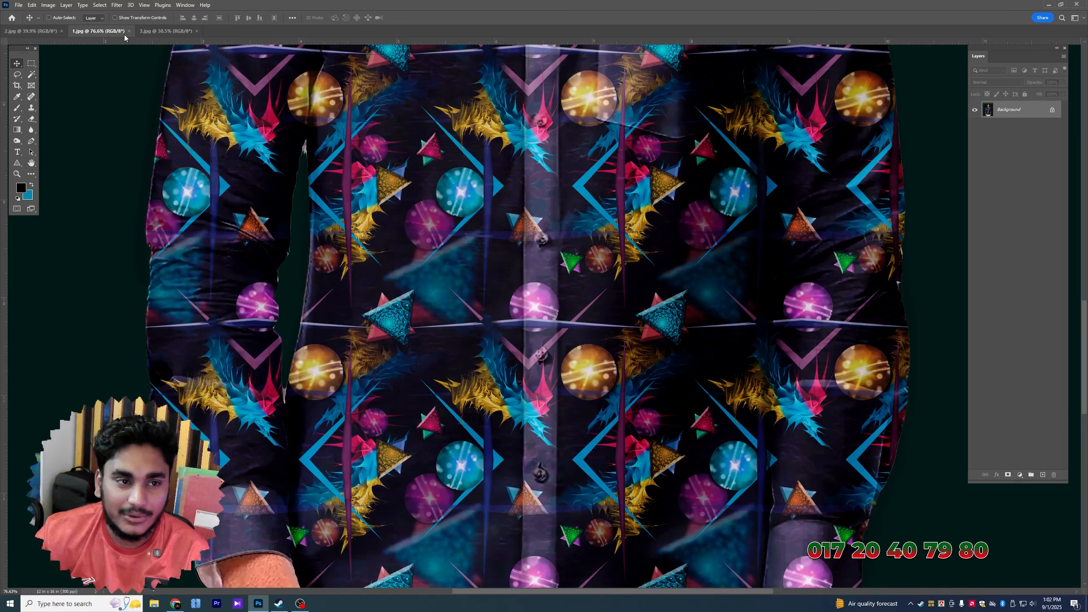
{"action": "left_click", "coordinate": [129, 31]}
{"action": "left_click", "coordinate": [128, 32]}
{"action": "scroll", "coordinate": [490, 365], "scroll_direction": "up", "scroll_amount": 1}
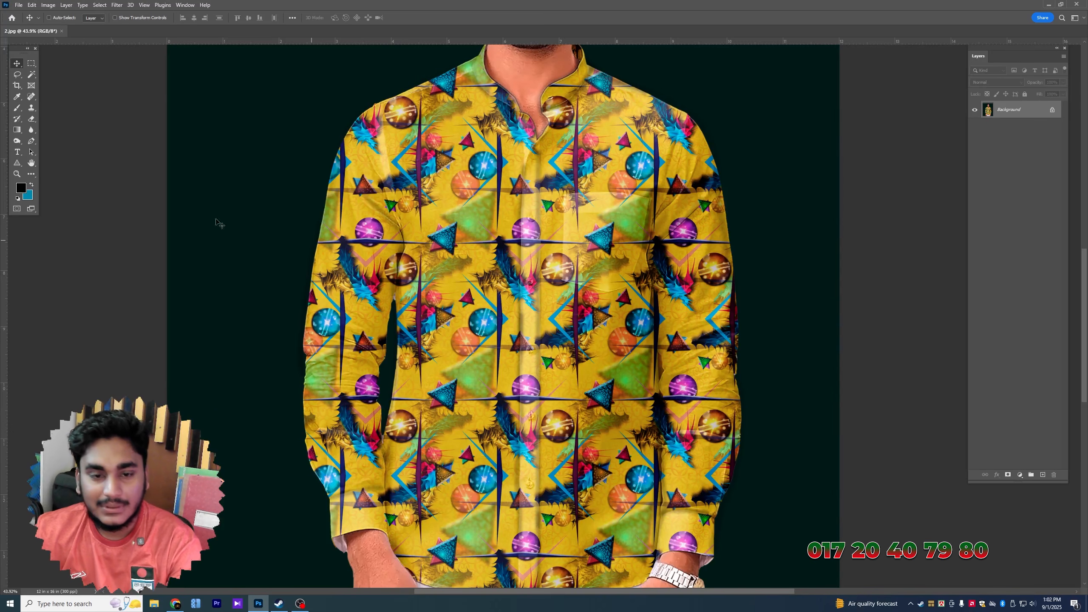
Create a new 12 × 12 inch document at 200 pixels/inch in RGB Color with a white background
{"action": "left_click", "coordinate": [18, 4]}
{"action": "left_click", "coordinate": [21, 14]}
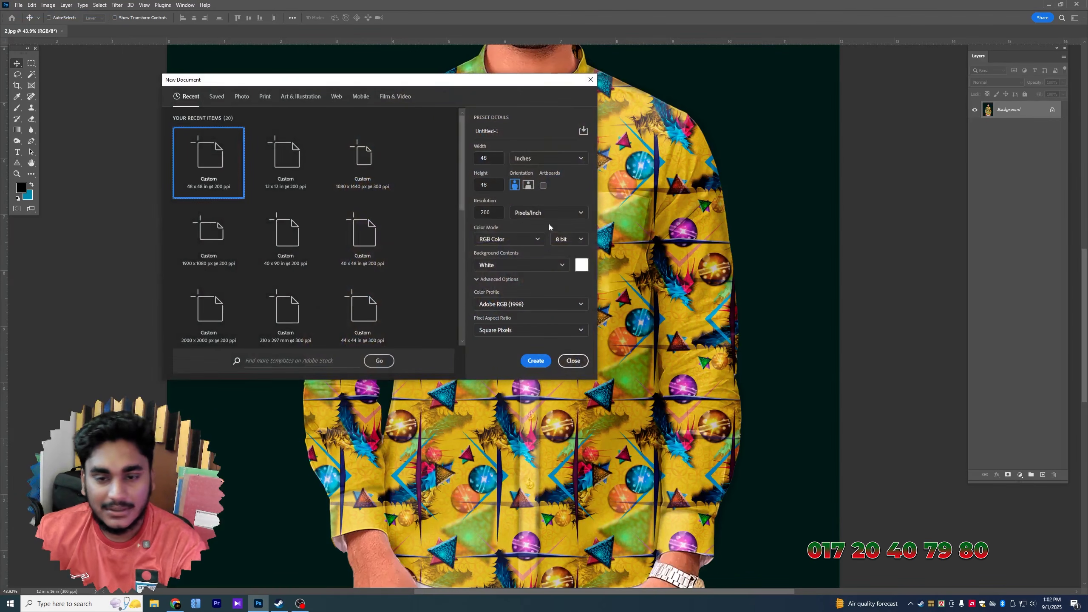
{"action": "left_click_drag", "start_coordinate": [501, 158], "coordinate": [466, 164]}
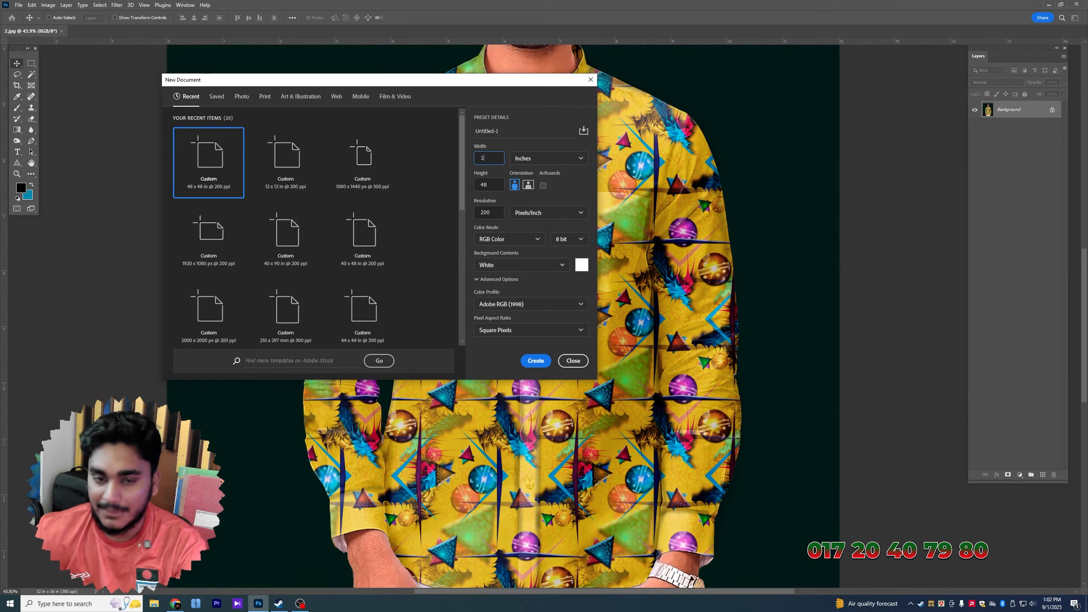
{"action": "type", "text": "12"}
{"action": "key", "text": "Tab"}
{"action": "key", "text": "Tab"}
{"action": "type", "text": "12"}
{"action": "key", "text": "Tab"}
{"action": "key", "text": "Tab"}
{"action": "key", "text": "Tab"}
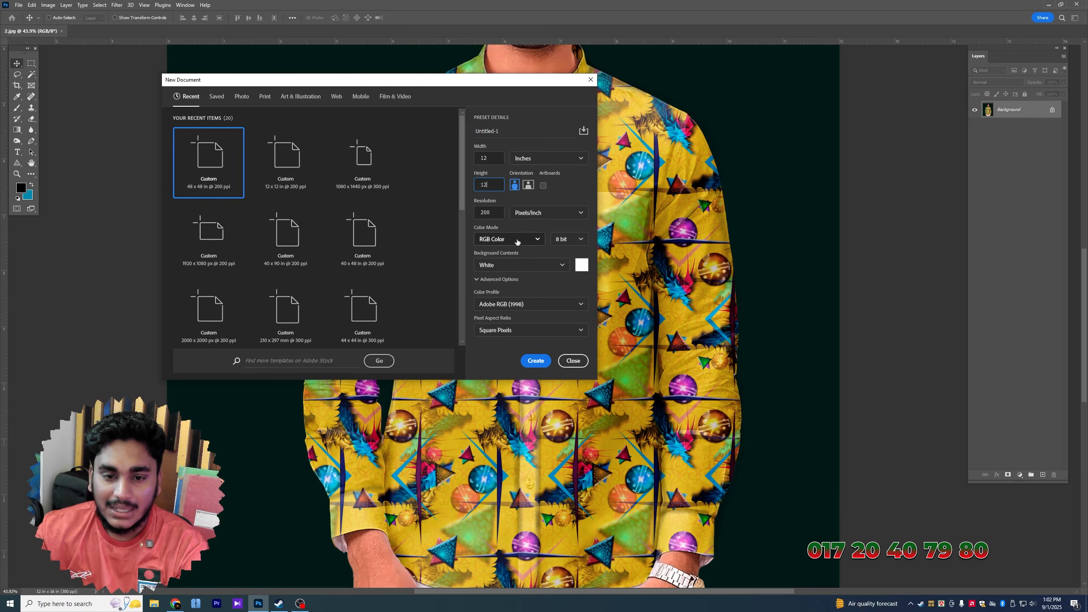
{"action": "key", "text": "space"}
{"action": "left_click", "coordinate": [497, 282]}
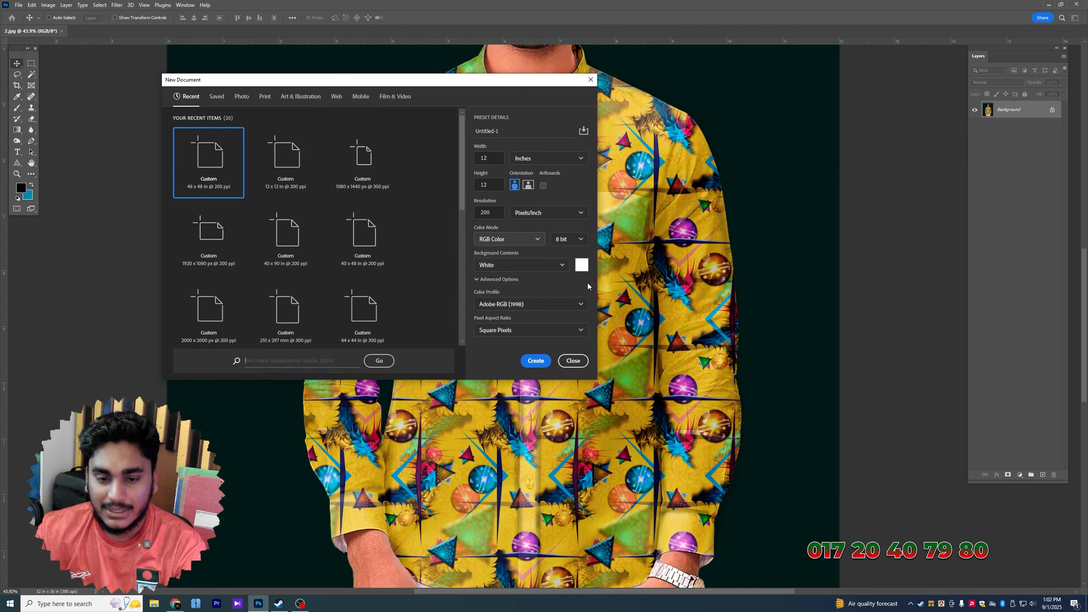
{"action": "left_click", "coordinate": [484, 283]}
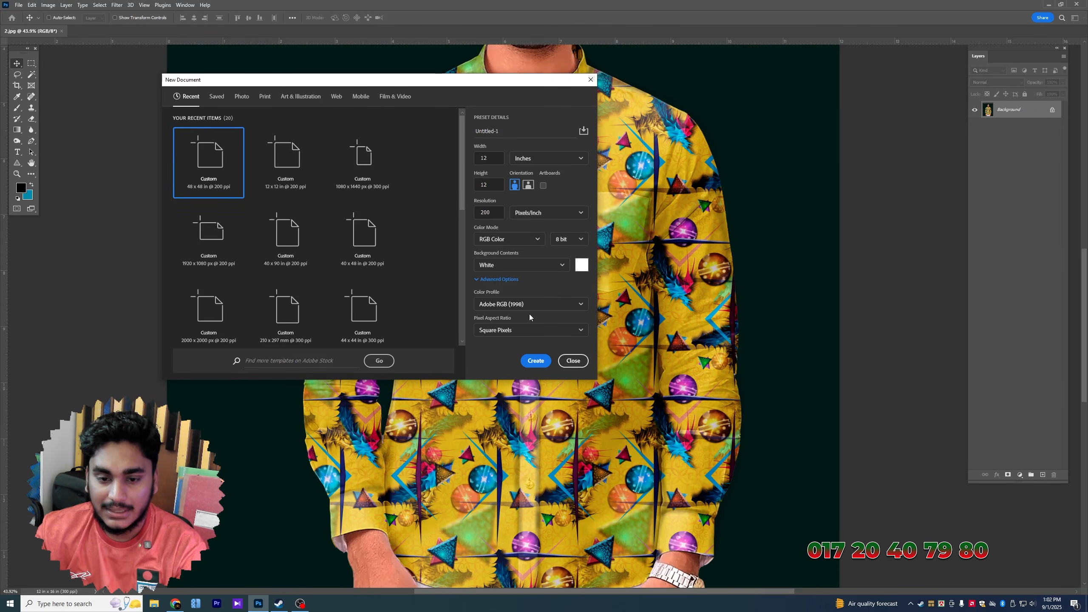
{"action": "left_click", "coordinate": [531, 362]}
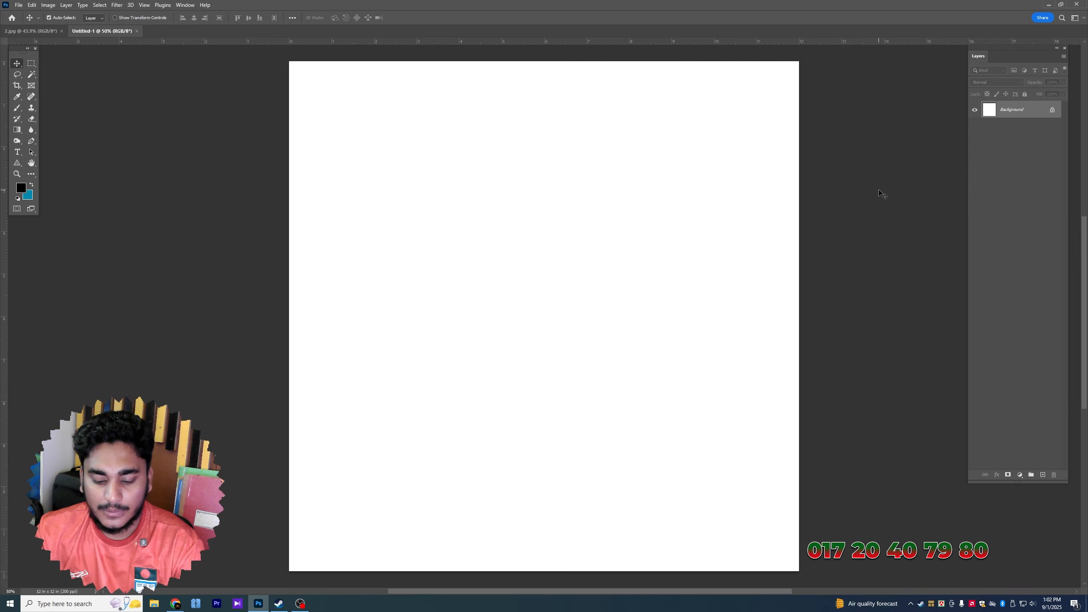
Add a vertical and a horizontal guide crossing at the exact centre of the canvas
{"action": "key", "text": "ctrl+t"}
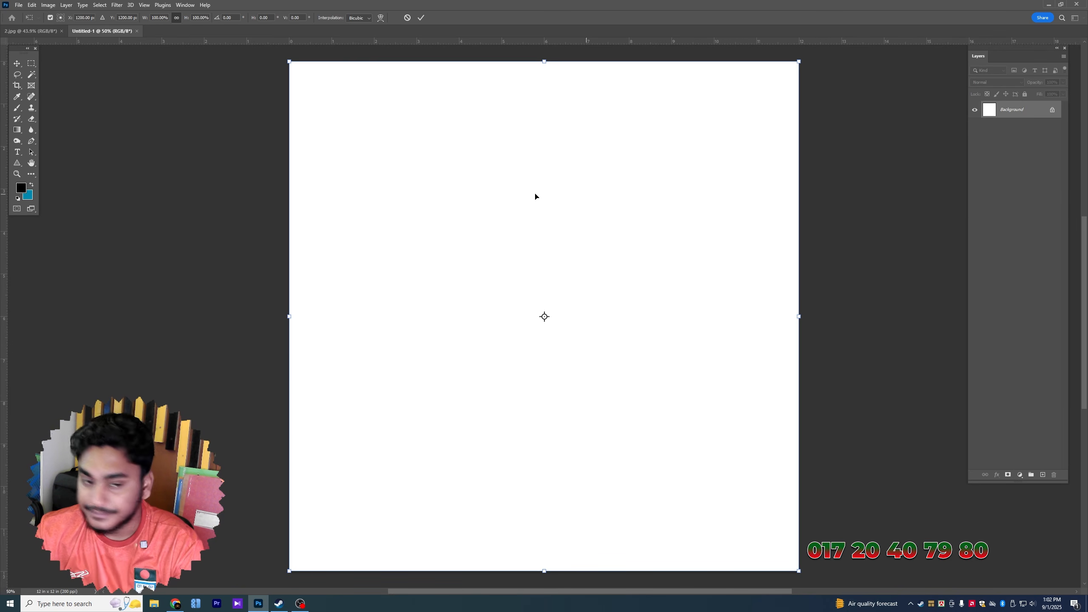
{"action": "left_click_drag", "start_coordinate": [6, 315], "coordinate": [544, 285]}
{"action": "left_click_drag", "start_coordinate": [841, 46], "coordinate": [822, 316]}
{"action": "key", "text": "Return"}
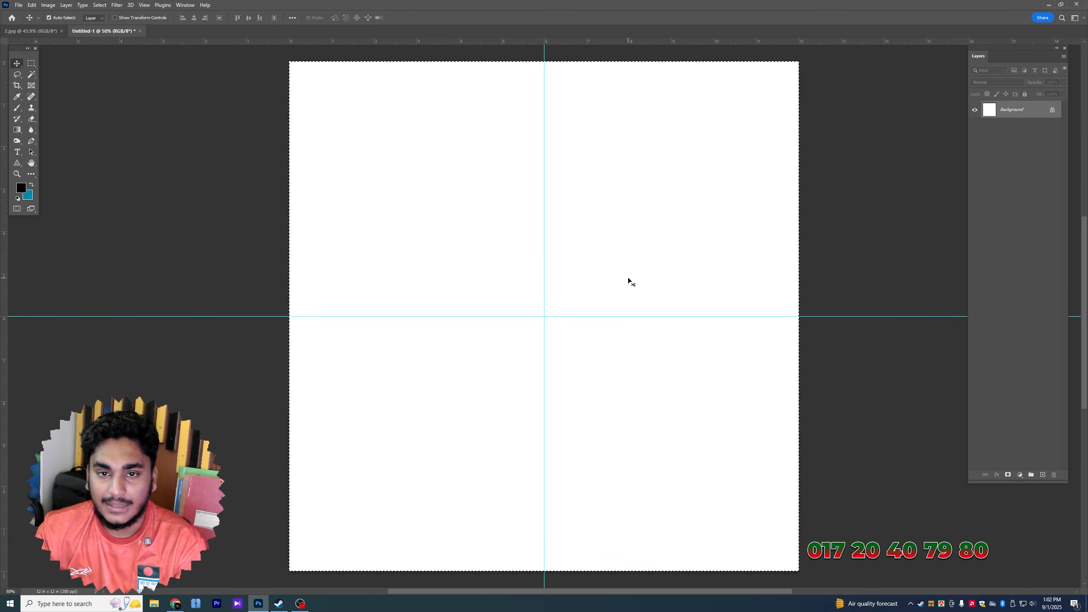
{"action": "key", "text": "ctrl+semicolon"}
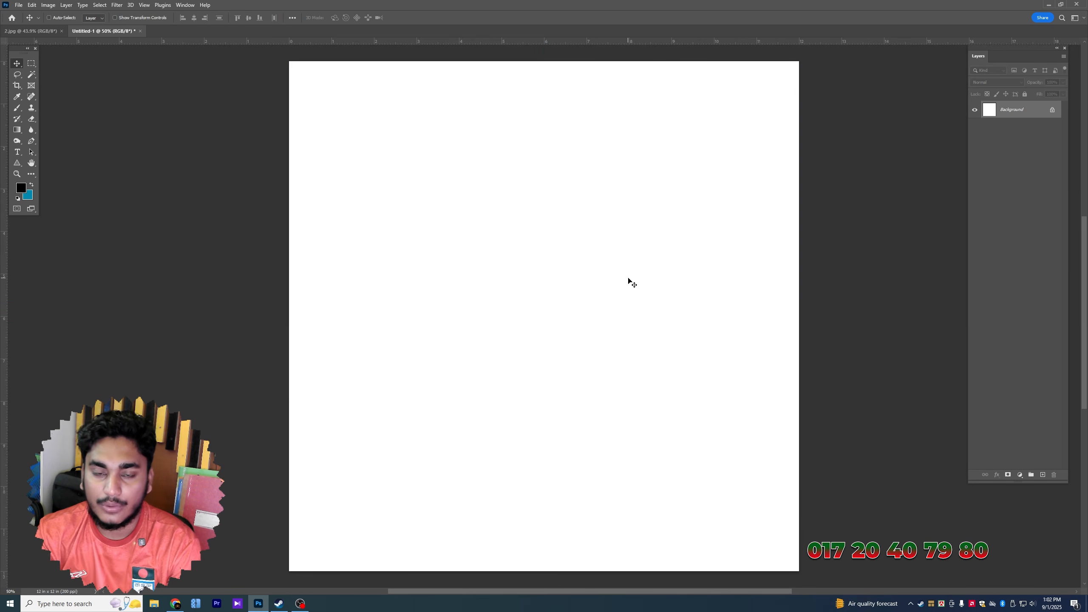
{"action": "key", "text": "ctrl+semicolon"}
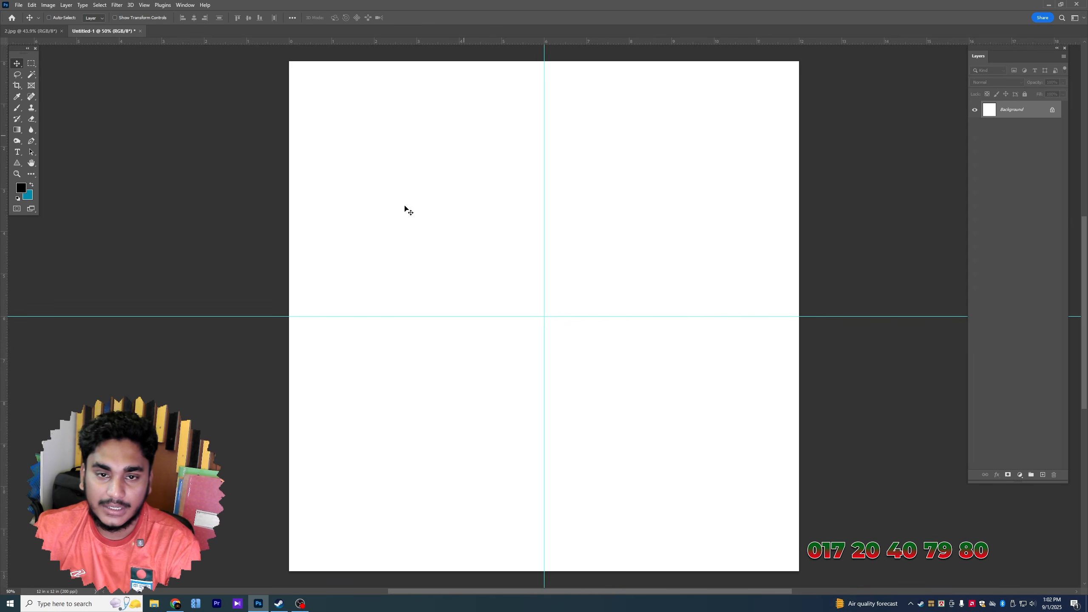
Add a Solid Color fill layer in a very dark navy blue above the white background
{"action": "left_click", "coordinate": [1020, 475]}
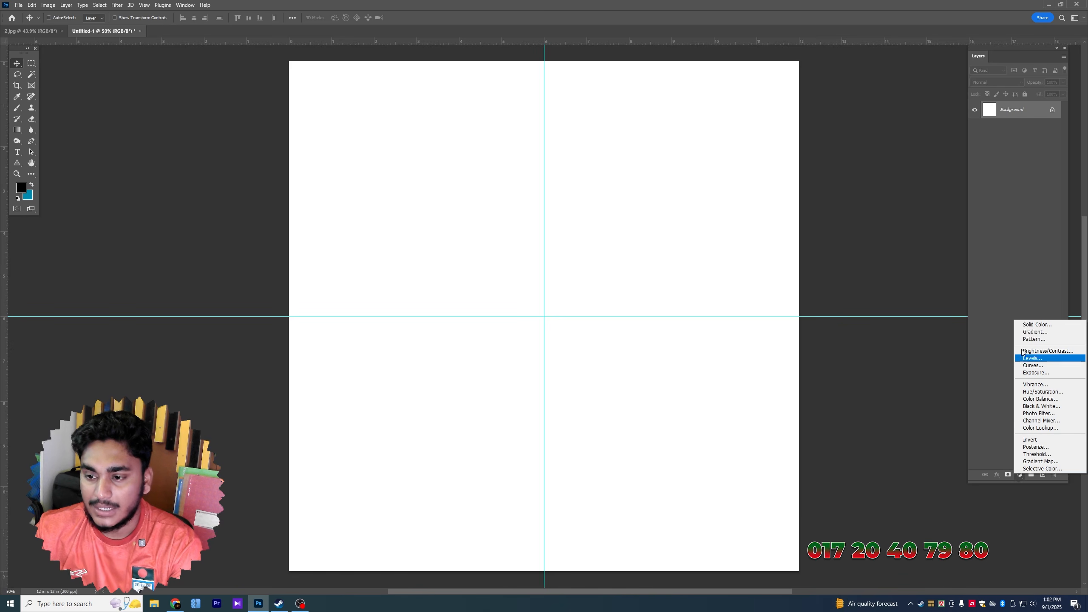
{"action": "left_click", "coordinate": [1033, 327]}
{"action": "left_click", "coordinate": [918, 238]}
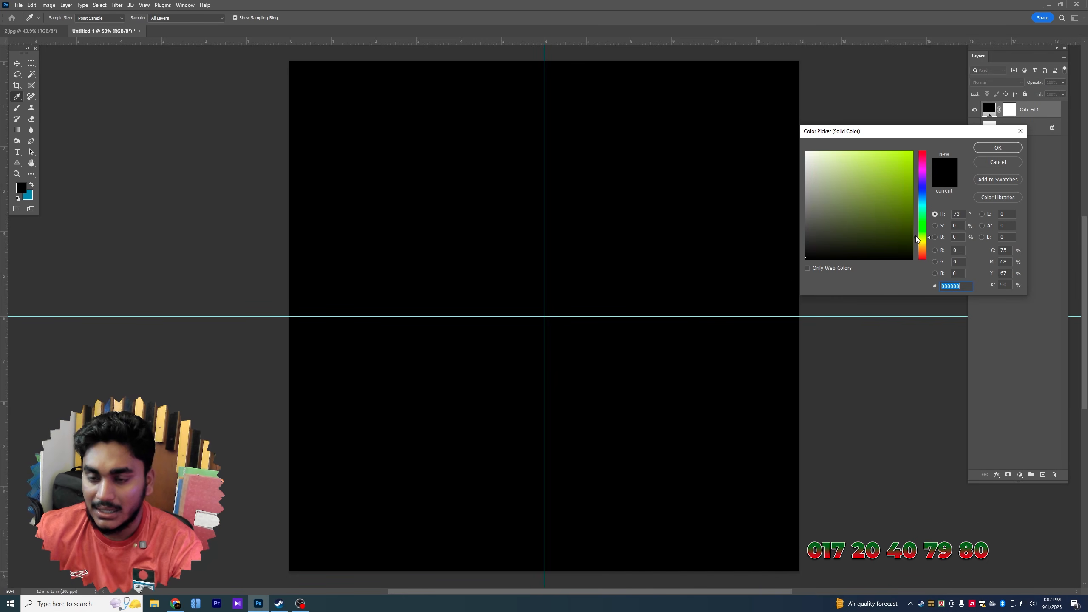
{"action": "mouse_move", "coordinate": [830, 153]}
{"action": "left_mouse_down"}
{"action": "mouse_move", "coordinate": [819, 158]}
{"action": "mouse_move", "coordinate": [826, 151]}
{"action": "left_mouse_up"}
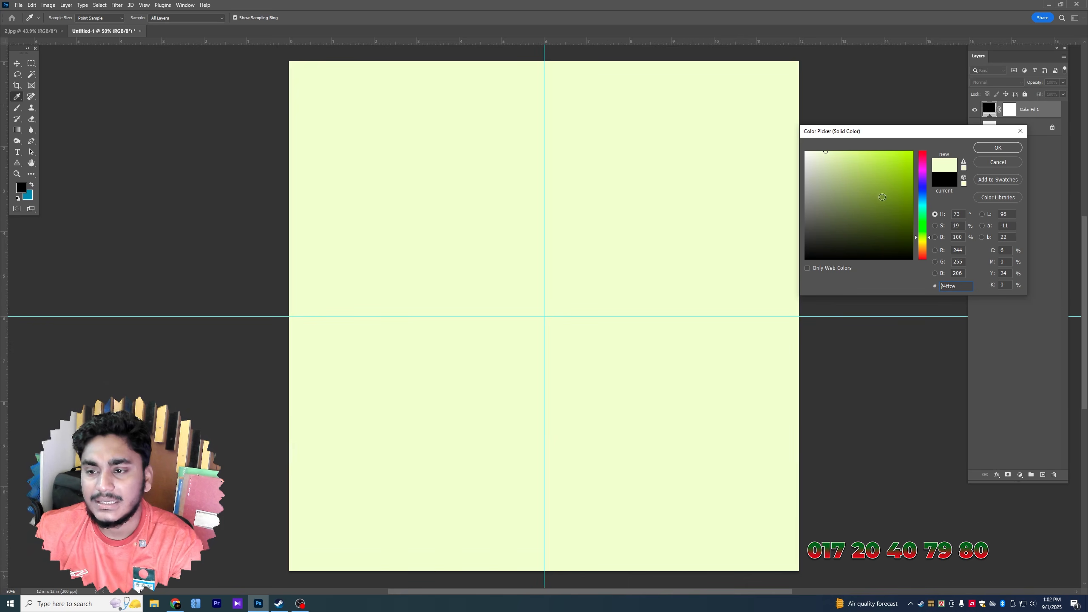
{"action": "left_click", "coordinate": [925, 190]}
{"action": "left_click_drag", "start_coordinate": [868, 233], "coordinate": [897, 238]}
{"action": "key", "text": "Return"}
{"action": "key", "text": "v"}
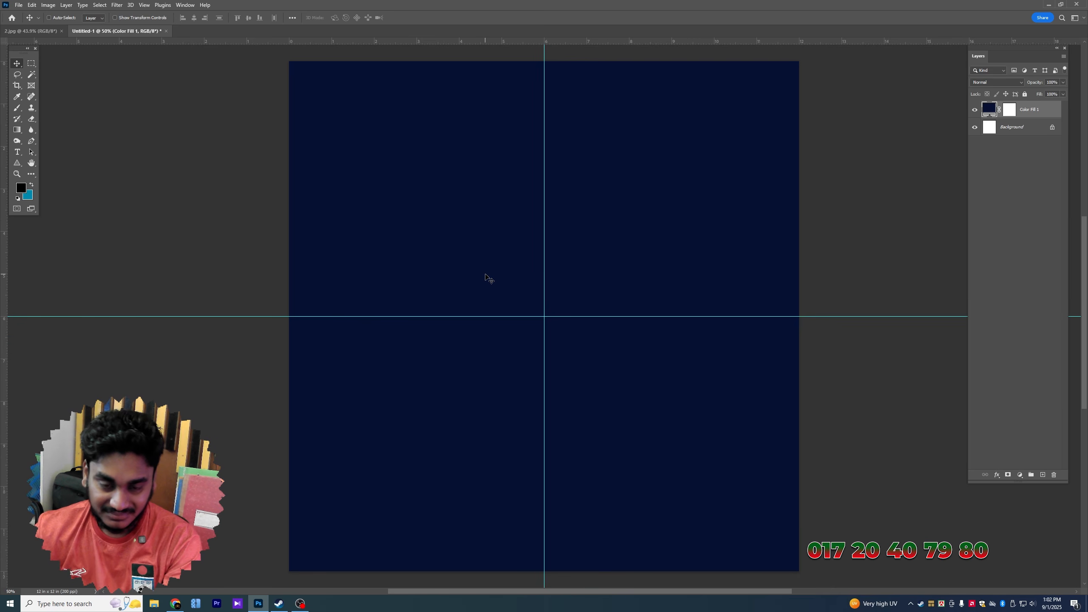
Draw a tall, narrow triangular path standing on the horizontal guide, left of the vertical guide, and convert it to a selection
{"action": "key", "text": "p"}
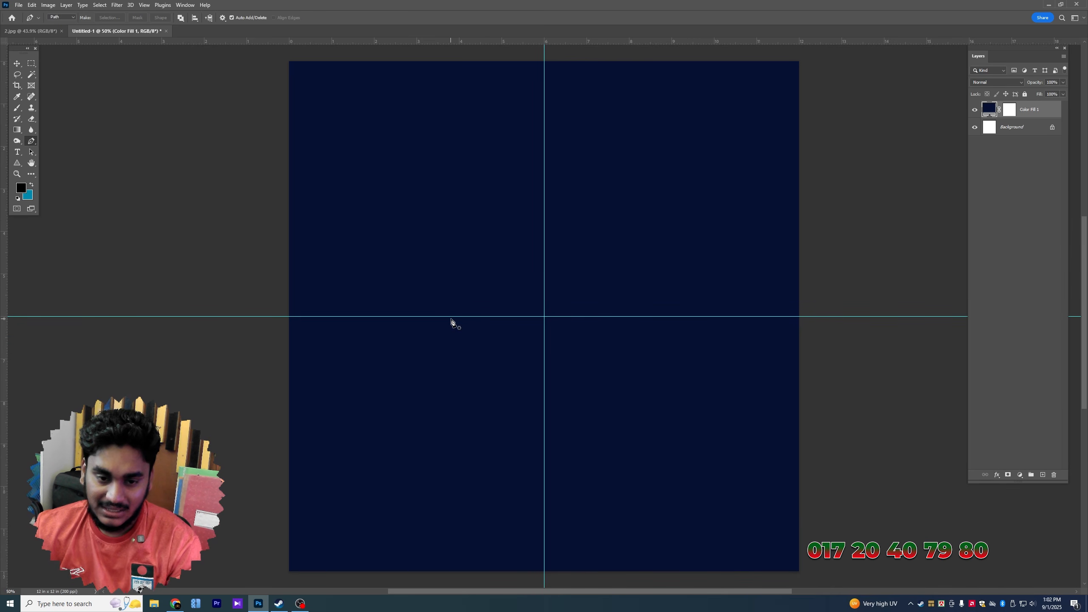
{"action": "left_click", "coordinate": [449, 317]}
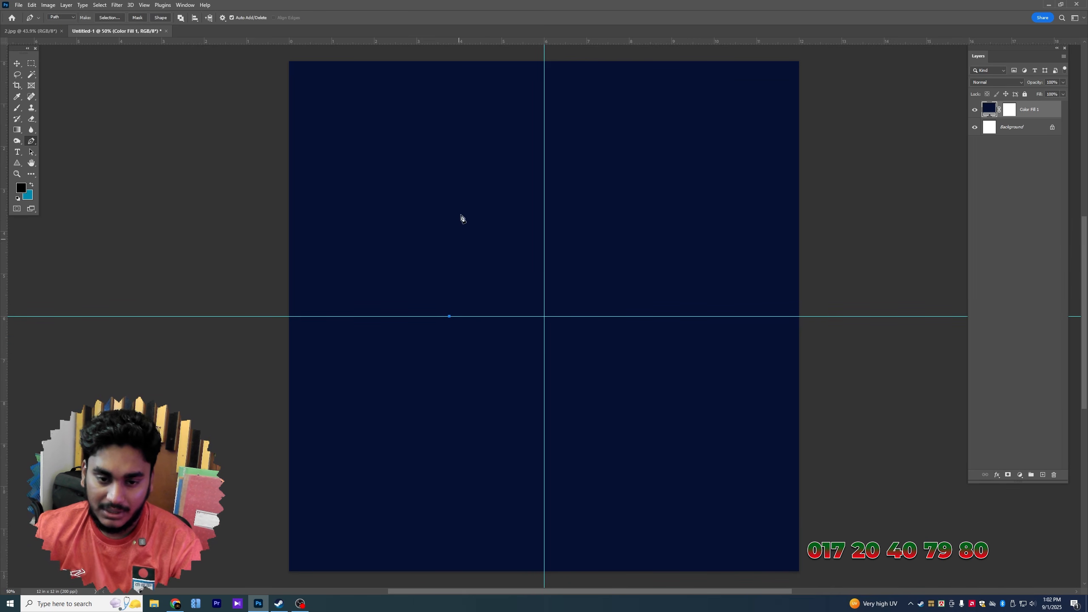
{"action": "left_click", "coordinate": [464, 125]}
{"action": "left_click", "coordinate": [470, 316]}
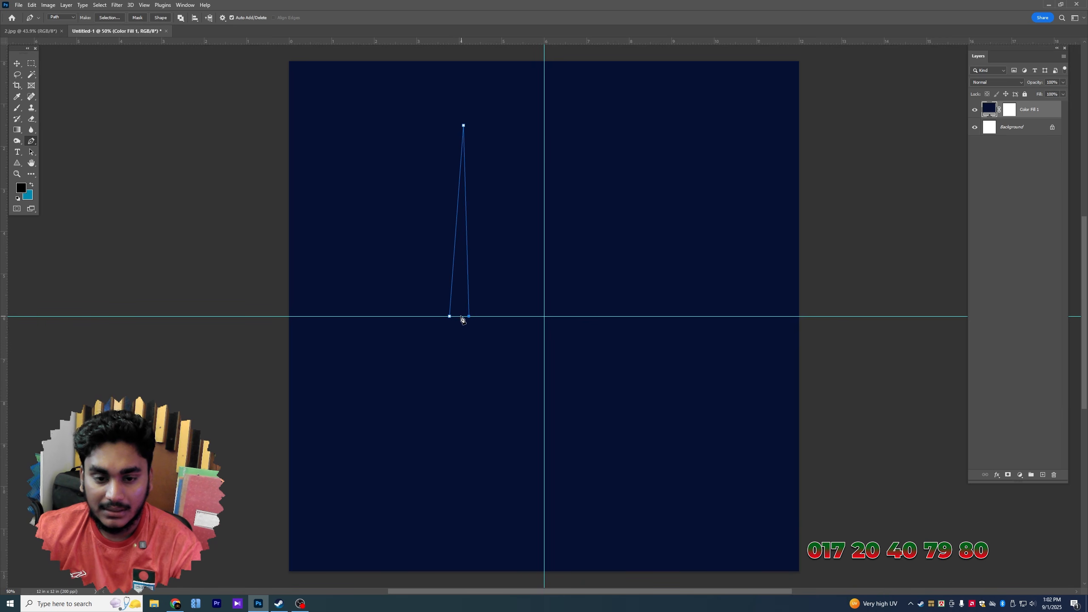
{"action": "left_click", "coordinate": [449, 316]}
{"action": "key", "text": "Escape"}
{"action": "key", "text": "ctrl+Return"}
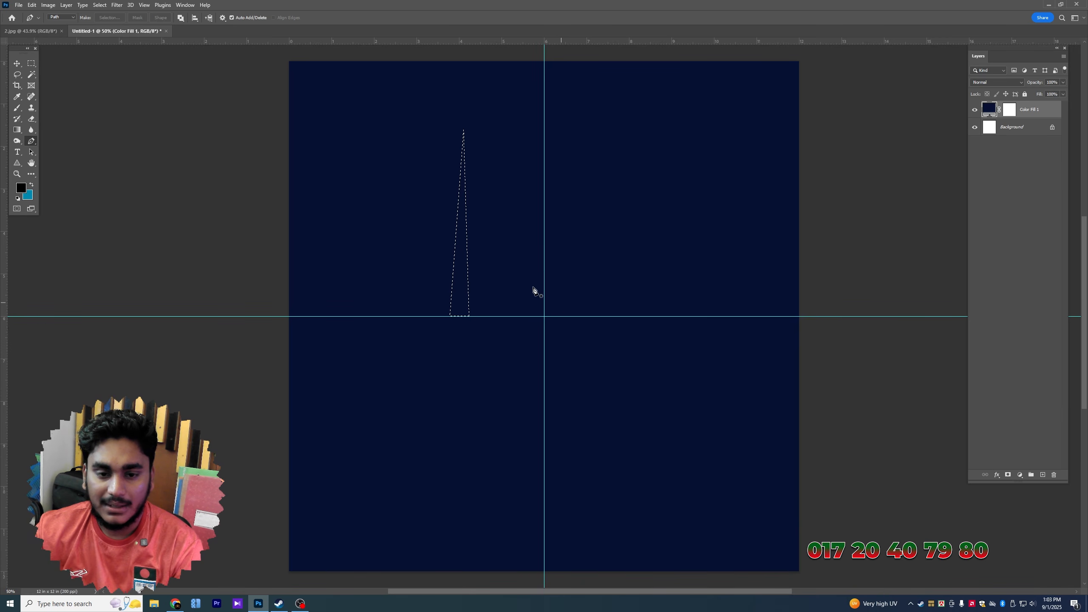
Fill the triangular selection with the teal background colour on a new layer, and deselect
{"action": "left_click", "coordinate": [1042, 475]}
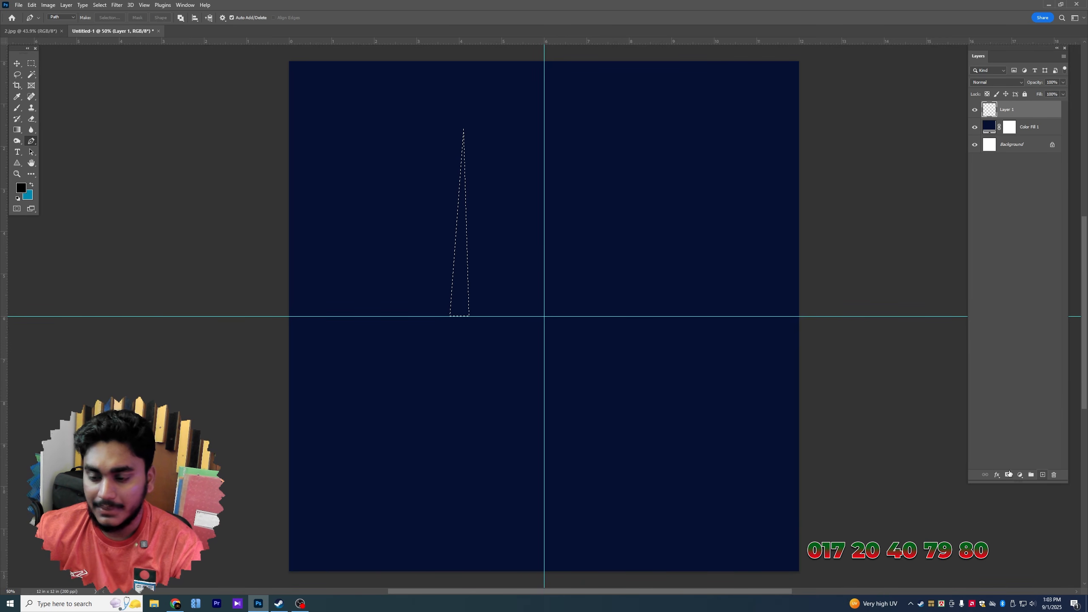
{"action": "key", "text": "ctrl+BackSpace"}
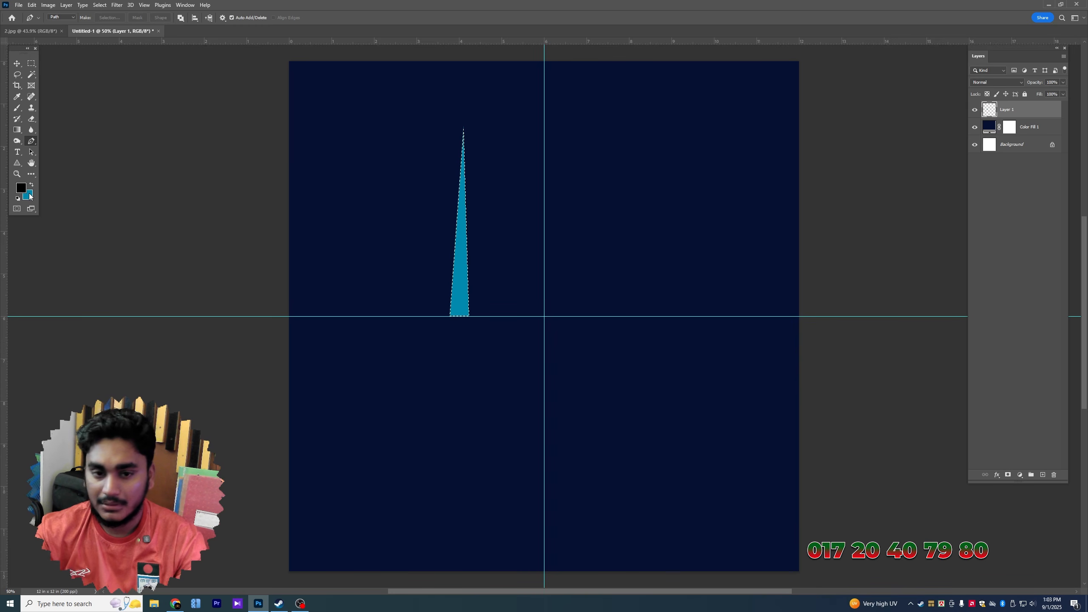
{"action": "key", "text": "ctrl+d"}
{"action": "left_click", "coordinate": [18, 64]}
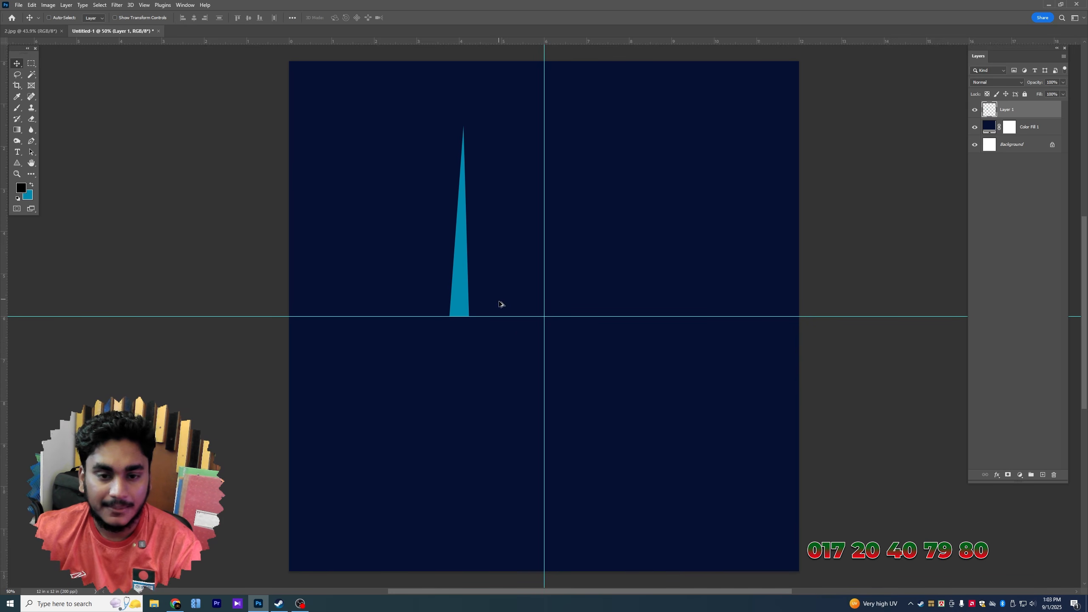
Duplicate the teal spike layer and flip the copy vertically
{"action": "scroll", "coordinate": [501, 304], "scroll_direction": "up", "scroll_amount": 1}
{"action": "scroll", "coordinate": [446, 296], "scroll_direction": "down", "scroll_amount": 1}
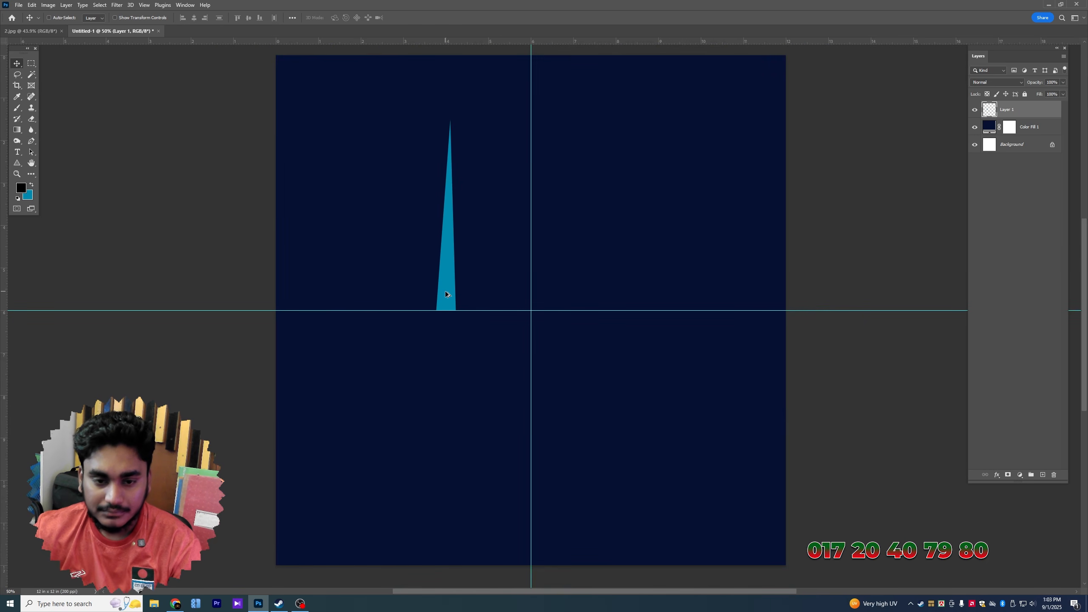
{"action": "key", "text": "ctrl+j"}
{"action": "key", "text": "ctrl+t"}
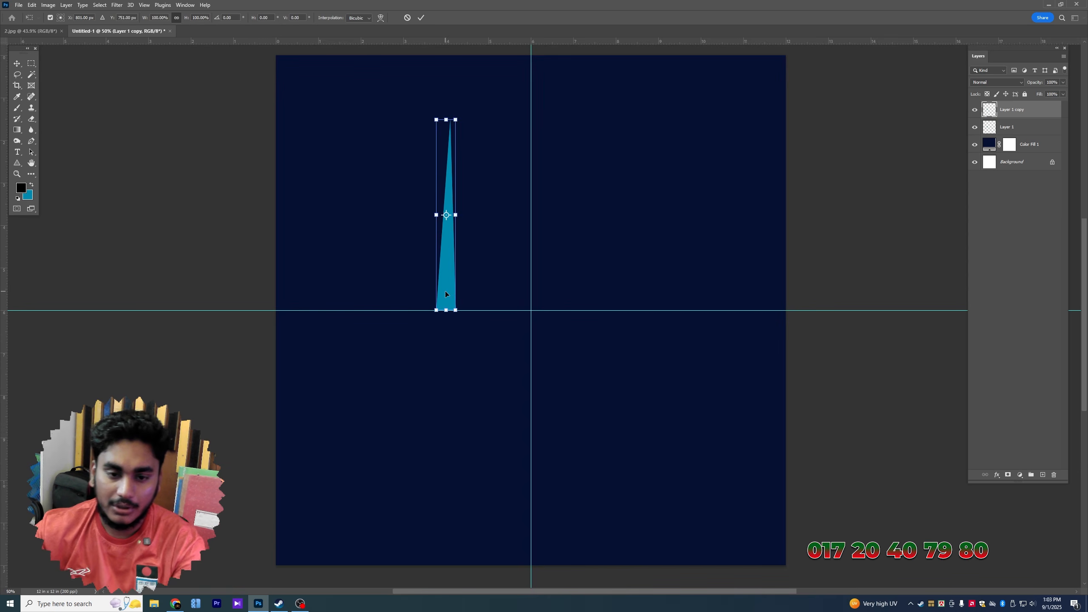
{"action": "right_click", "coordinate": [446, 292]}
{"action": "left_click", "coordinate": [472, 467]}
{"action": "key", "text": "Return"}
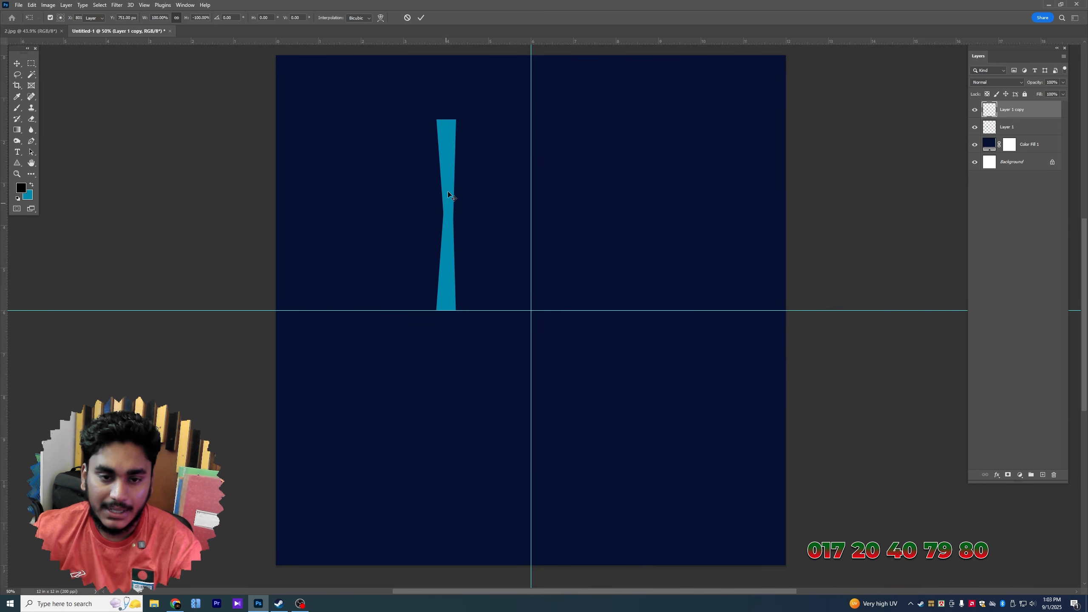
Move the flipped copy straight below the original so their wide bases meet at the horizontal guide, forming a long diamond
{"action": "left_click_drag", "start_coordinate": [446, 185], "coordinate": [442, 352]}
{"action": "scroll", "coordinate": [442, 351], "scroll_direction": "up", "scroll_amount": 10}
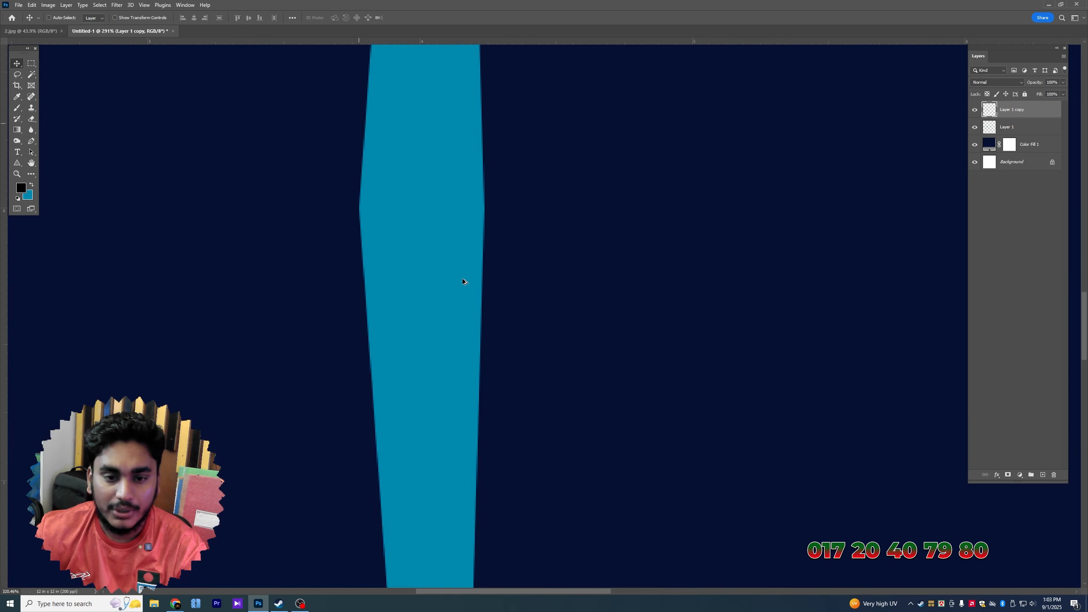
{"action": "key", "text": "ctrl+0"}
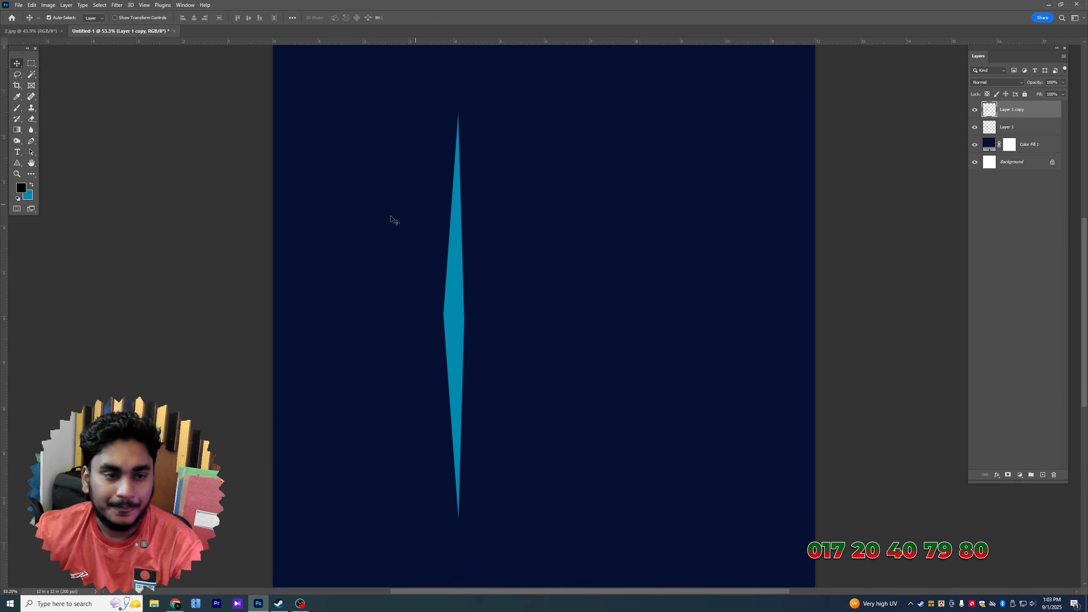
{"action": "key", "text": "ctrl+semicolon"}
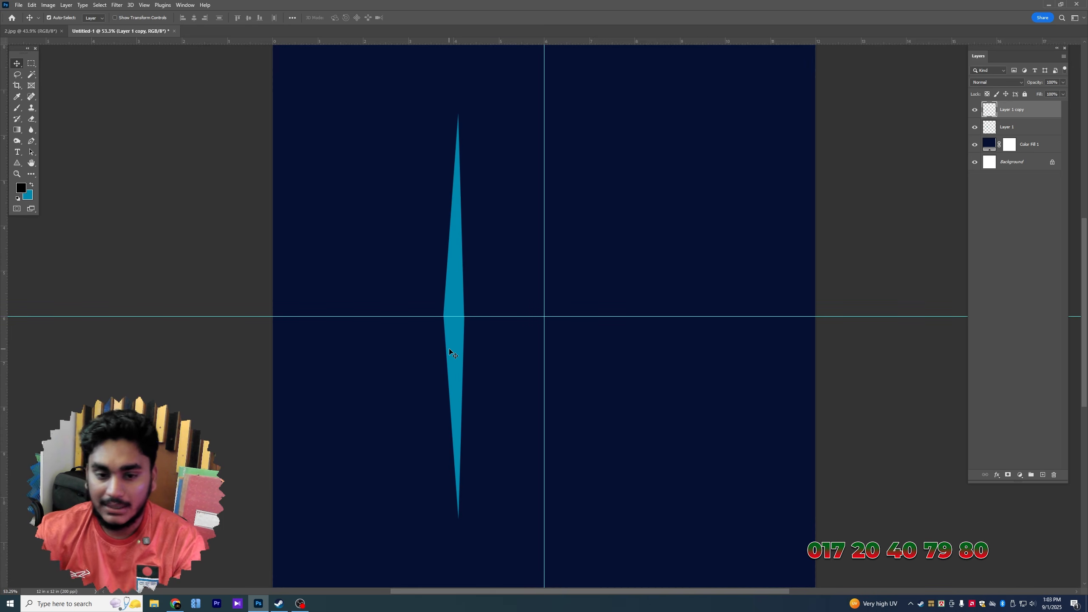
Set alignment to use the canvas and align the flipped spike copy to the canvas's top edge
{"action": "left_click", "coordinate": [292, 18]}
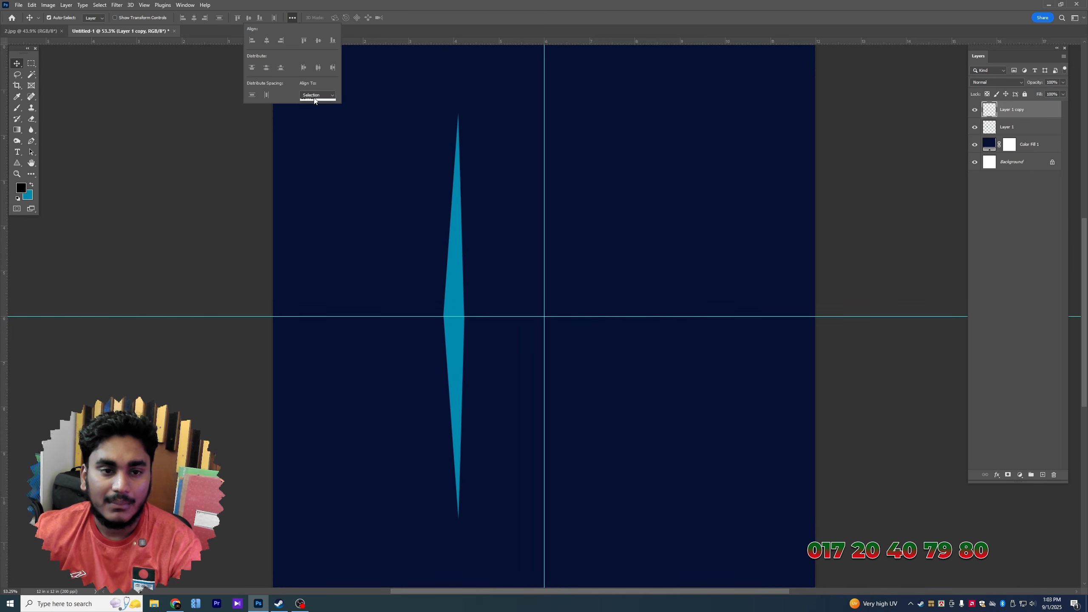
{"action": "left_click", "coordinate": [309, 109]}
{"action": "left_click", "coordinate": [237, 18]}
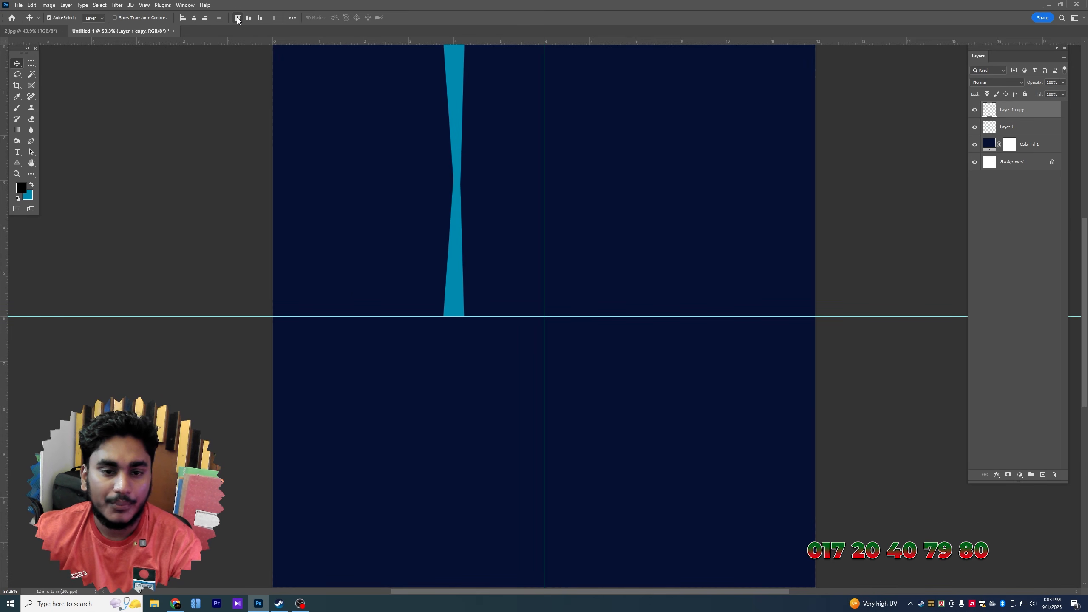
Align the original teal spike layer to the canvas's bottom edge and merge the two spike layers into one
{"action": "left_click", "coordinate": [454, 272]}
{"action": "left_click", "coordinate": [260, 18]}
{"action": "scroll", "coordinate": [476, 248], "scroll_direction": "down", "scroll_amount": 2}
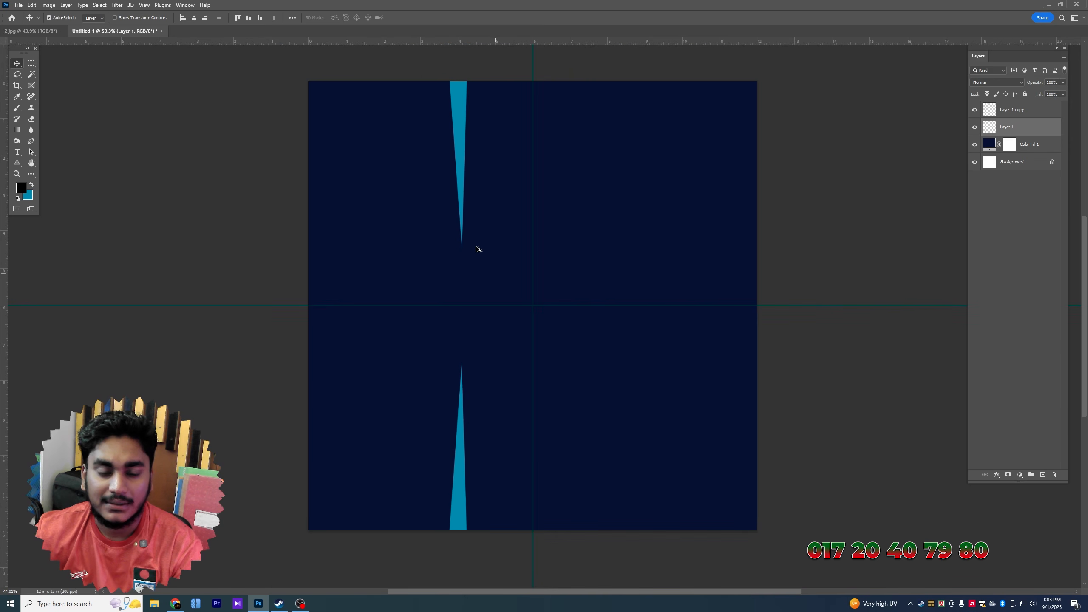
{"action": "left_click", "coordinate": [1014, 115], "text": "shift"}
{"action": "key", "text": "ctrl+e"}
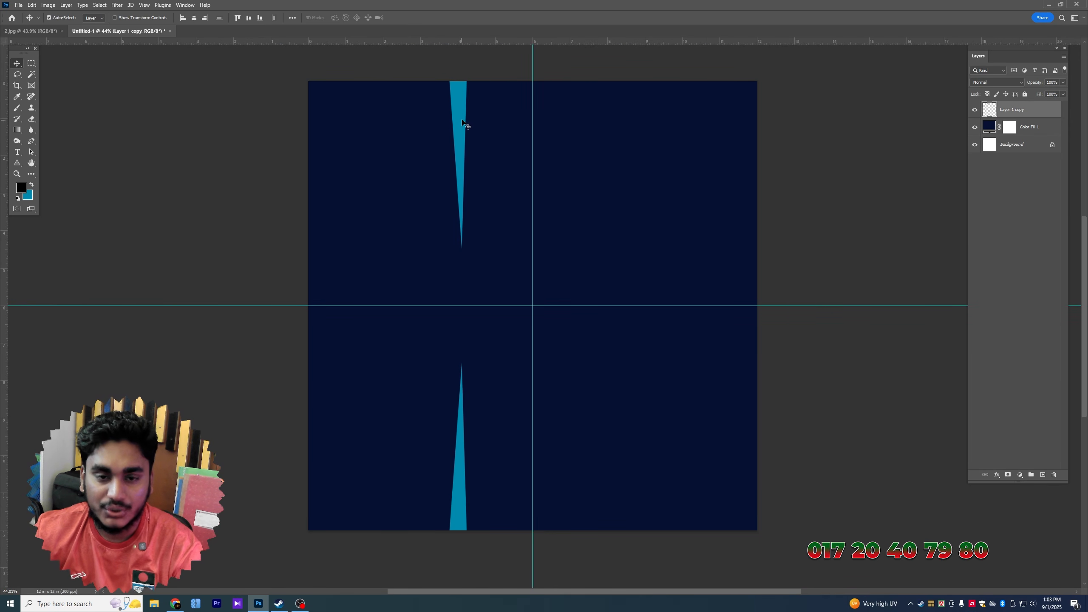
Duplicate the merged spike pair, rotate the copy 90°, align it to the canvas's left edge and position it slightly above the horizontal guide
{"action": "left_click_drag", "start_coordinate": [461, 119], "coordinate": [660, 122]}
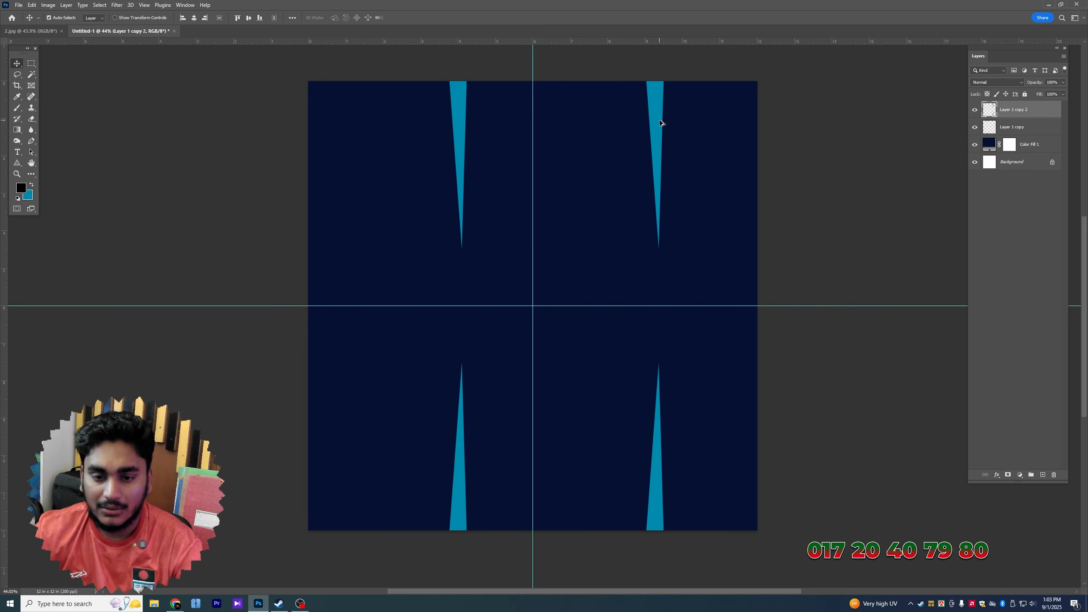
{"action": "key", "text": "ctrl+t"}
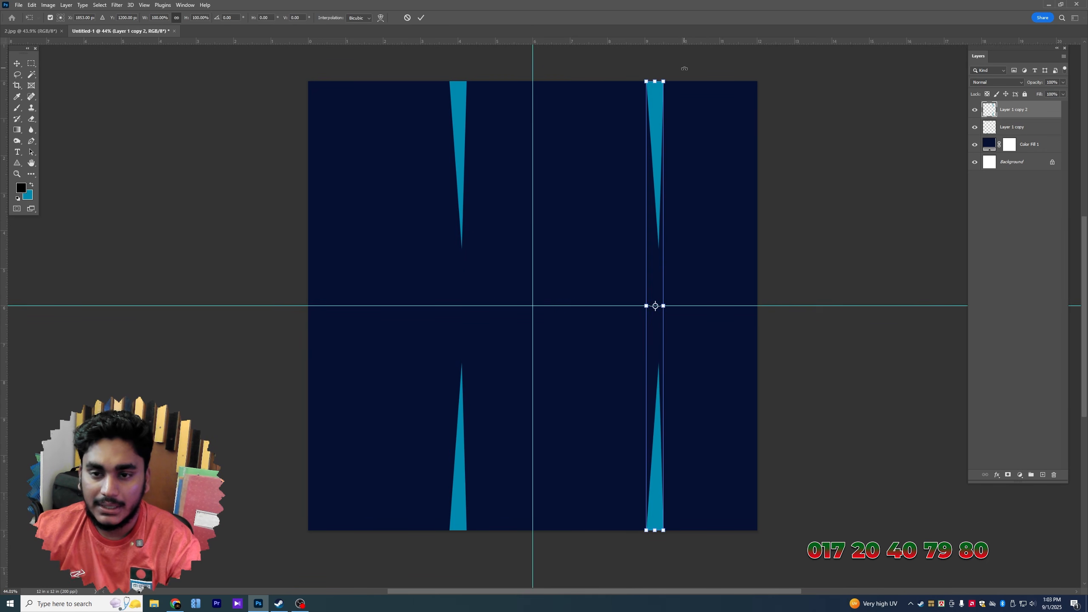
{"action": "left_click_drag", "start_coordinate": [688, 69], "coordinate": [883, 305]}
{"action": "key", "text": "Return"}
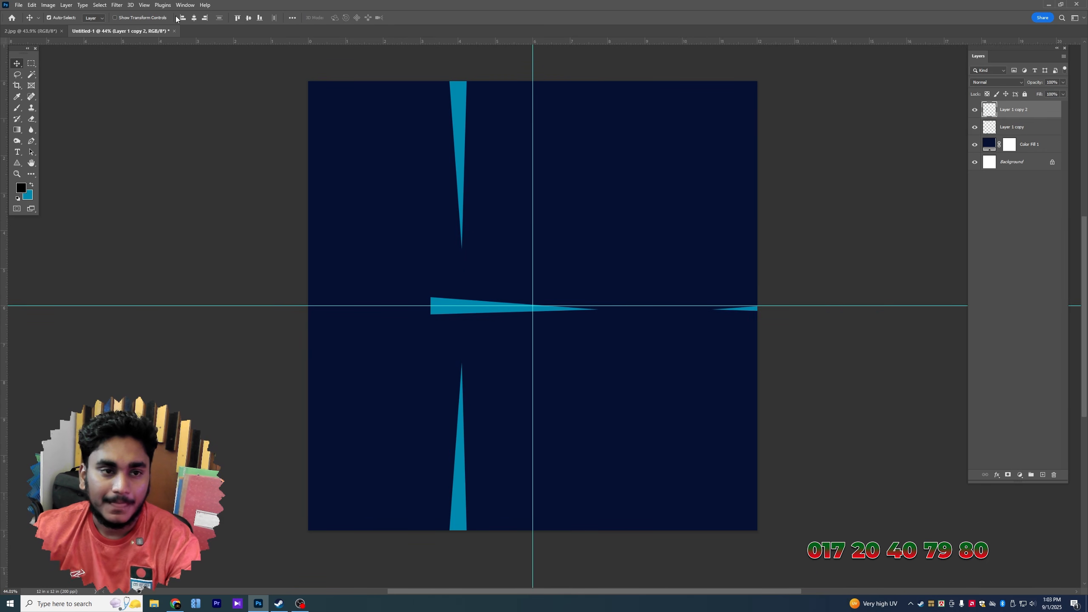
{"action": "left_click", "coordinate": [183, 18]}
{"action": "left_click_drag", "start_coordinate": [312, 305], "coordinate": [312, 254]}
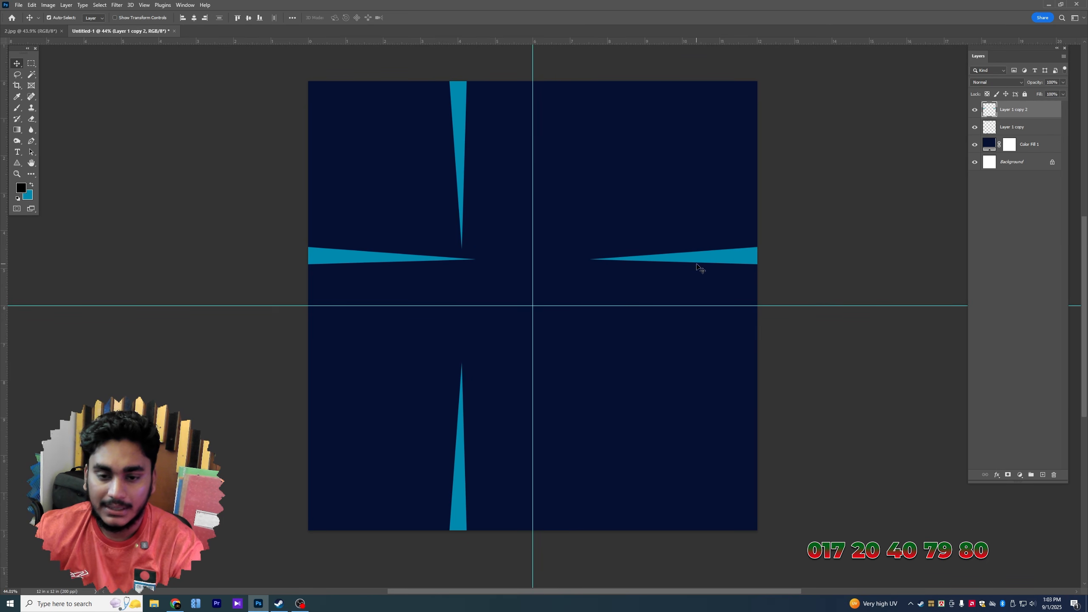
Draw a closed curved tentacle path with a pointed tip above the horizontal guide using the Pen tool, and convert it to a selection
{"action": "key", "text": "p"}
{"action": "left_click", "coordinate": [583, 204]}
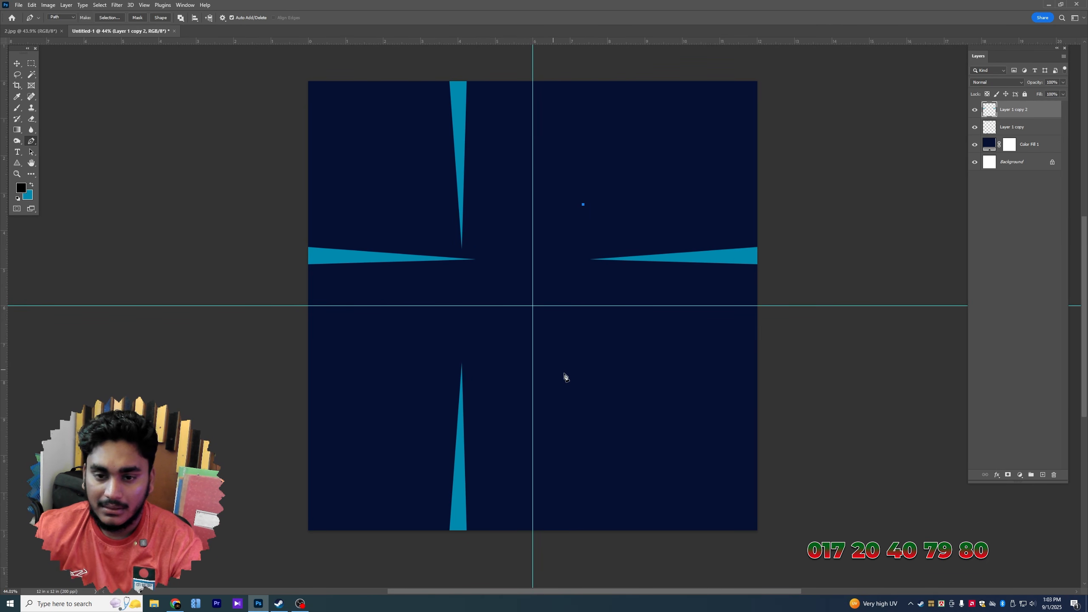
{"action": "left_click", "coordinate": [561, 131]}
{"action": "left_click_drag", "start_coordinate": [583, 202], "coordinate": [568, 258]}
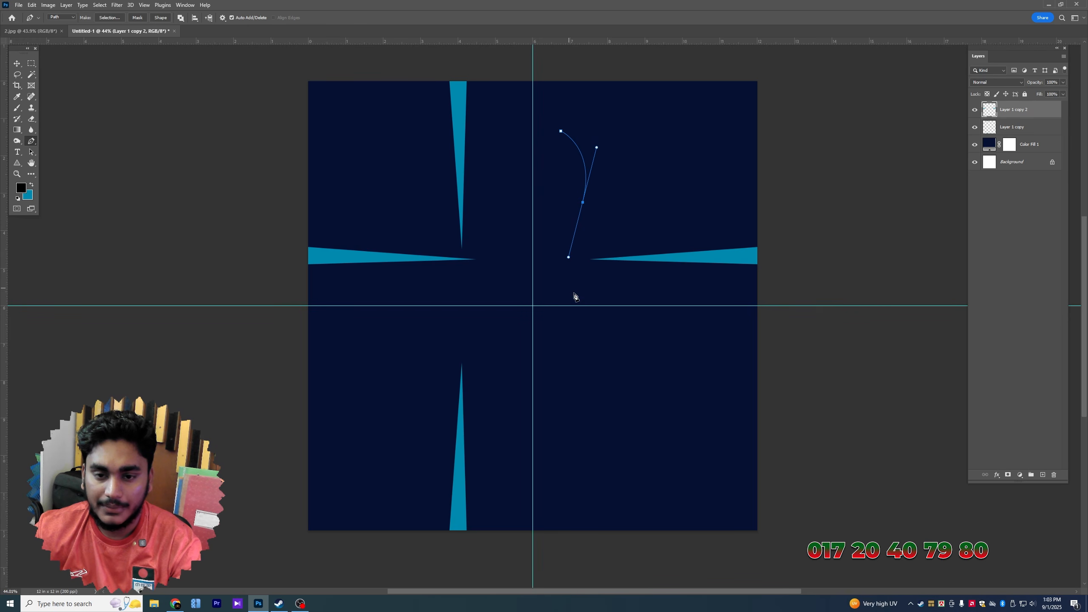
{"action": "left_click", "coordinate": [580, 306]}
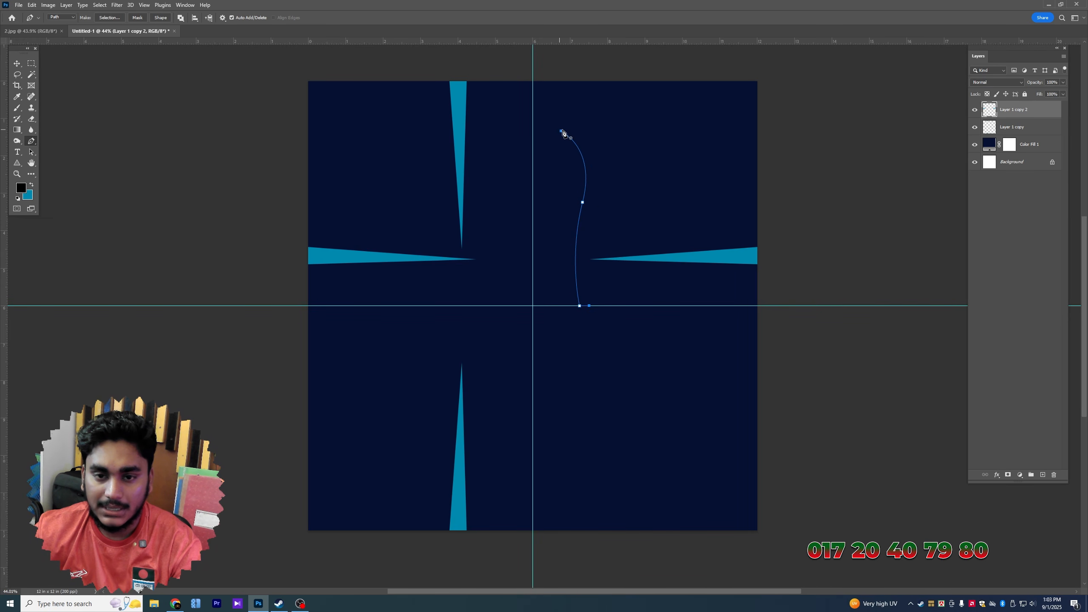
{"action": "left_click_drag", "start_coordinate": [561, 131], "coordinate": [608, 63]}
{"action": "left_click_drag", "start_coordinate": [513, 205], "coordinate": [493, 128]}
{"action": "key", "text": "ctrl+Return"}
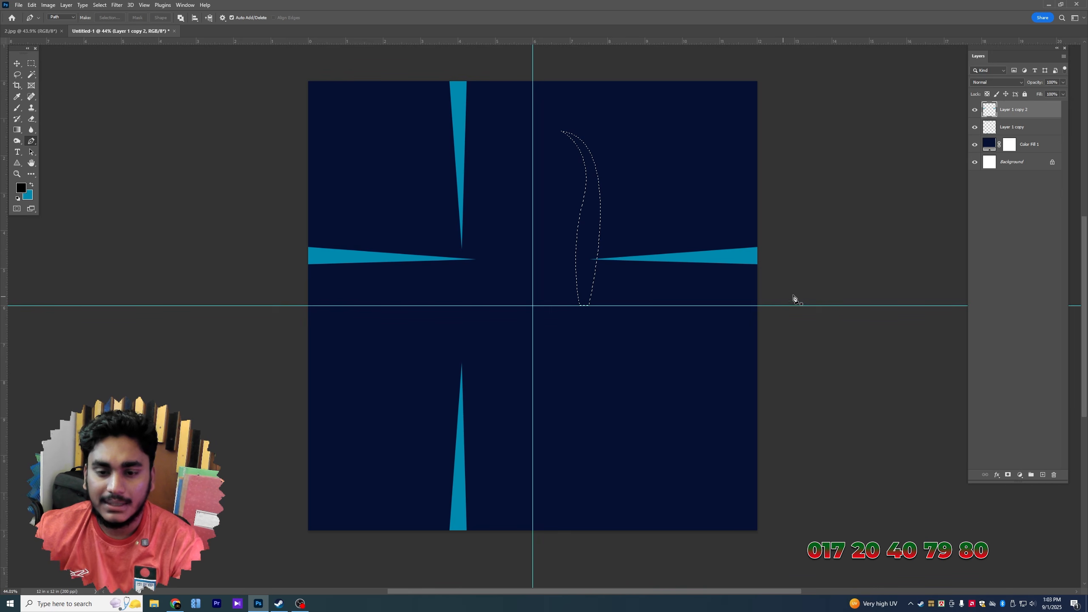
Fill the tentacle selection with a pink background colour on a new layer, and deselect
{"action": "left_click", "coordinate": [1043, 475]}
{"action": "left_click", "coordinate": [27, 195]}
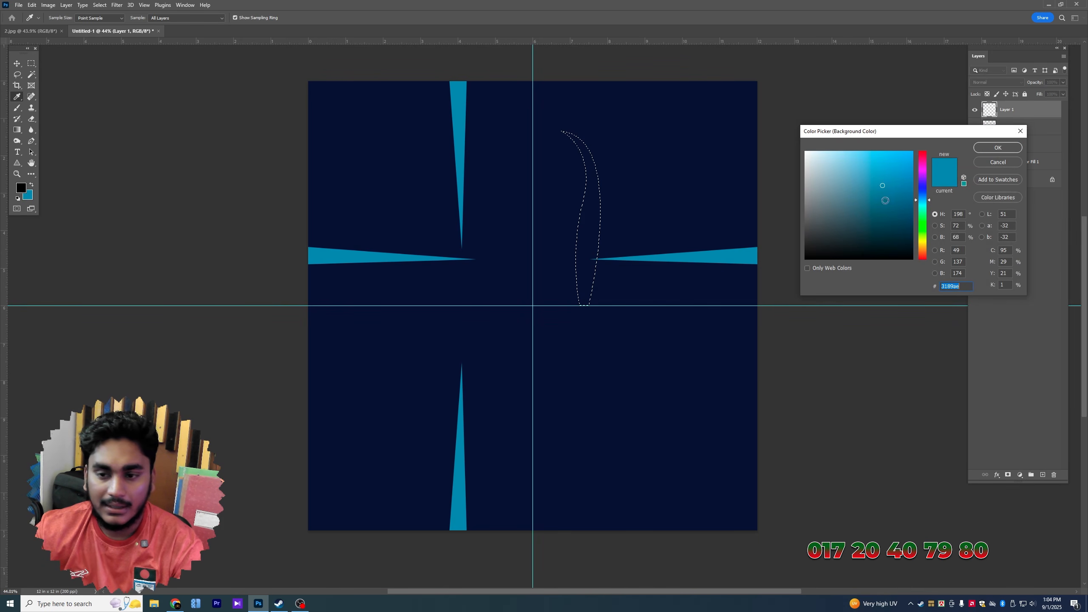
{"action": "left_click", "coordinate": [922, 160]}
{"action": "key", "text": "Return"}
{"action": "key", "text": "ctrl+BackSpace"}
{"action": "key", "text": "ctrl+d"}
Move the pink tentacle down and slightly left so its lower part extends below the horizontal guide
{"action": "scroll", "coordinate": [575, 242], "scroll_direction": "up", "scroll_amount": 3}
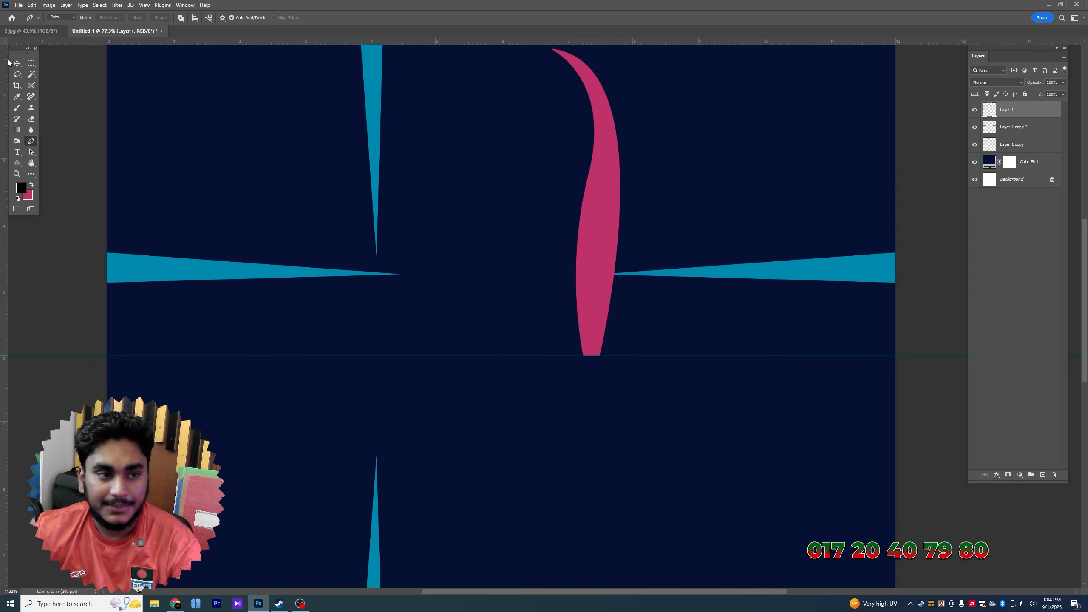
{"action": "key", "text": "v"}
{"action": "left_click_drag", "start_coordinate": [594, 285], "coordinate": [575, 329]}
Delete the part of the pink tentacle below the horizontal guide with a rectangular selection, and deselect
{"action": "key", "text": "m"}
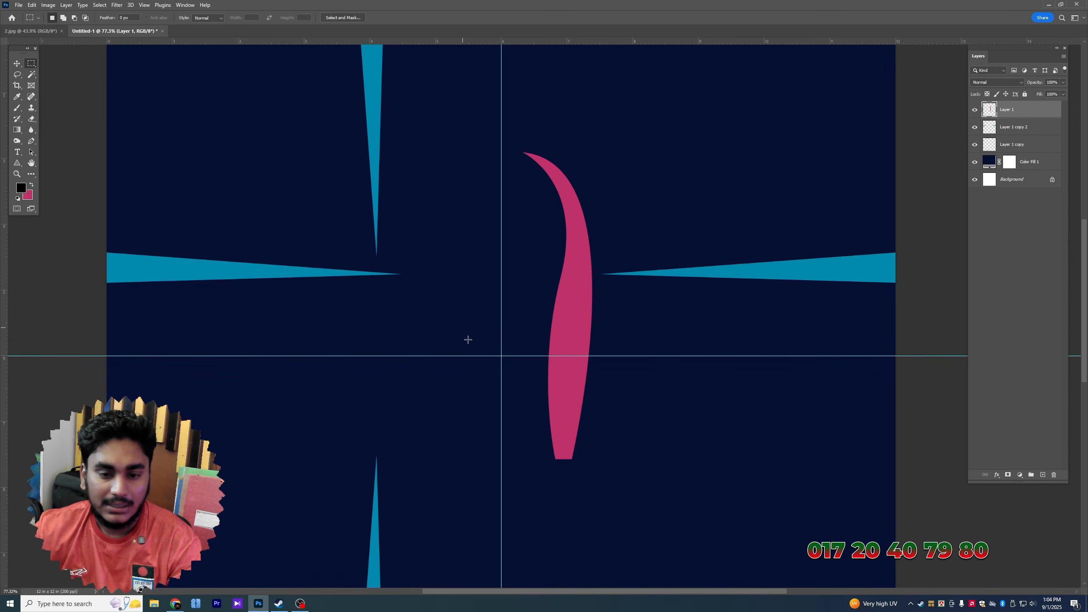
{"action": "left_click_drag", "start_coordinate": [485, 355], "coordinate": [784, 599]}
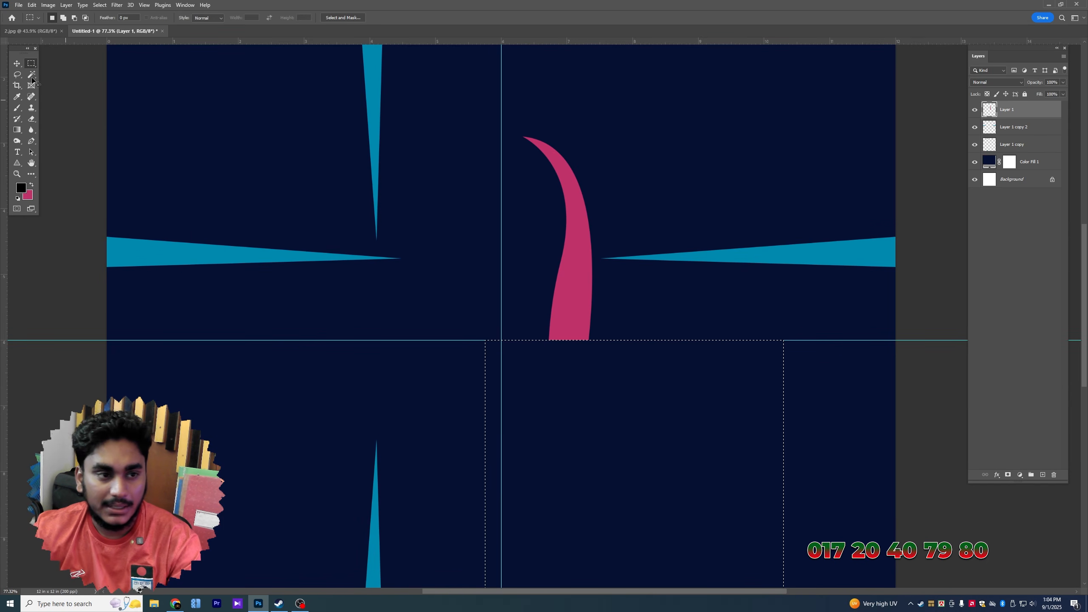
{"action": "key", "text": "ctrl+d"}
Duplicate the trimmed pink tentacle, flip the copy vertically and place it below the original so their flat bases meet at the horizontal guide
{"action": "key", "text": "v"}
{"action": "left_click_drag", "start_coordinate": [582, 282], "coordinate": [583, 429], "text": "alt"}
{"action": "key", "text": "ctrl+t"}
{"action": "right_click", "coordinate": [584, 430]}
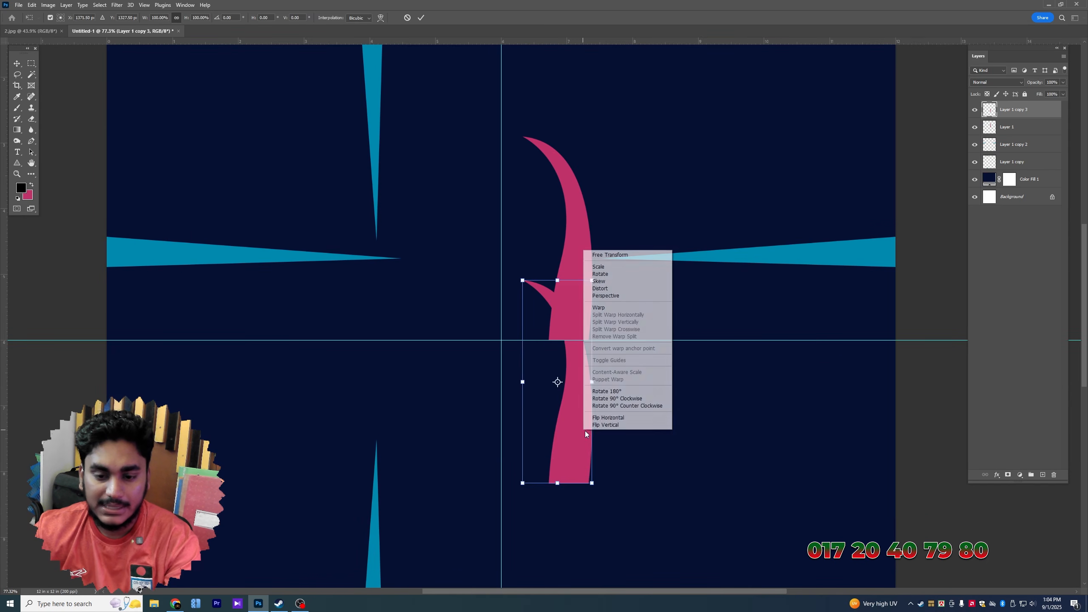
{"action": "left_click", "coordinate": [600, 426]}
{"action": "left_click_drag", "start_coordinate": [573, 363], "coordinate": [575, 424]}
{"action": "key", "text": "Return"}
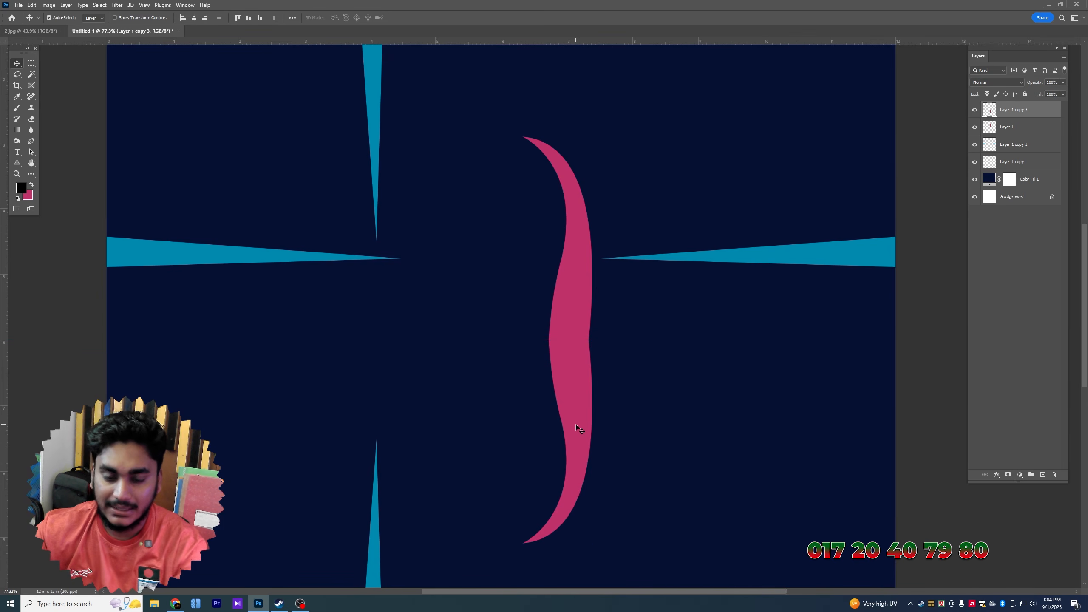
Align the flipped tentacle to the canvas's top edge and the original to its bottom edge, and merge both layers
{"action": "scroll", "coordinate": [478, 167], "scroll_direction": "down", "scroll_amount": 3}
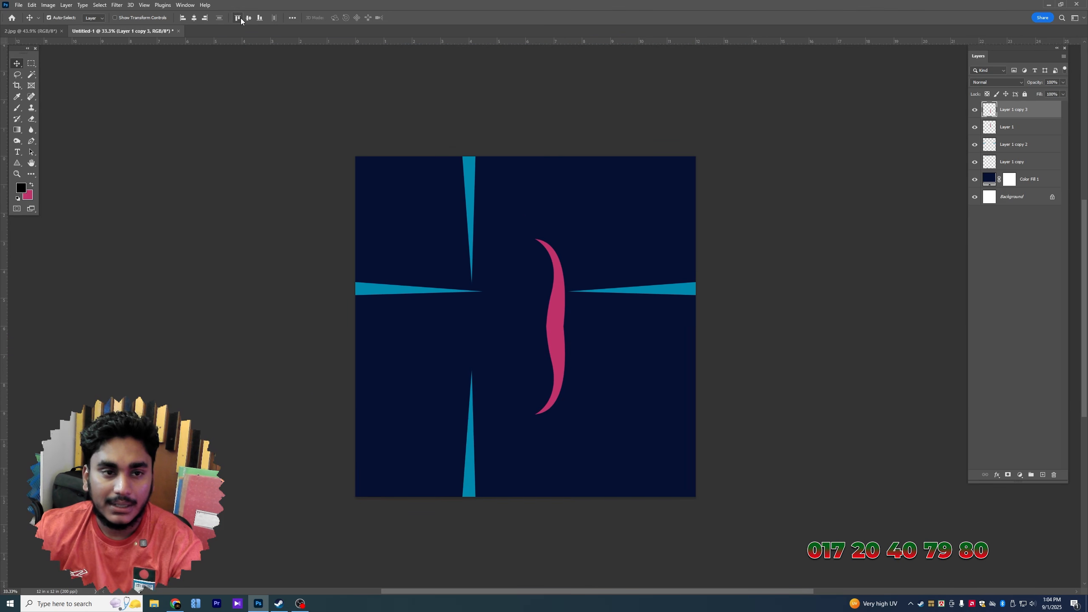
{"action": "left_click", "coordinate": [241, 18]}
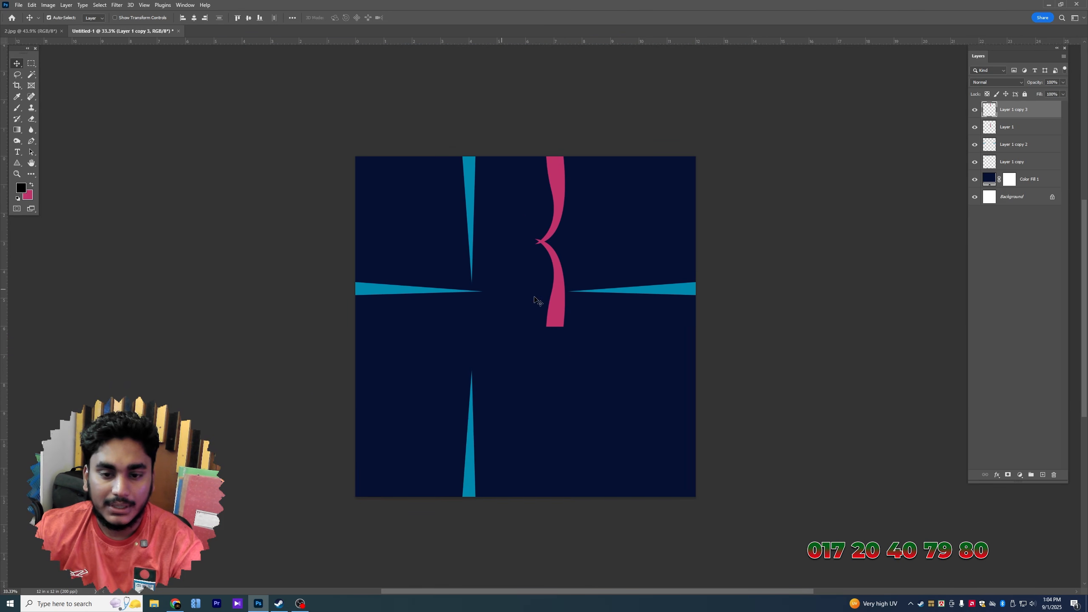
{"action": "left_click", "coordinate": [556, 324]}
{"action": "left_click", "coordinate": [259, 18]}
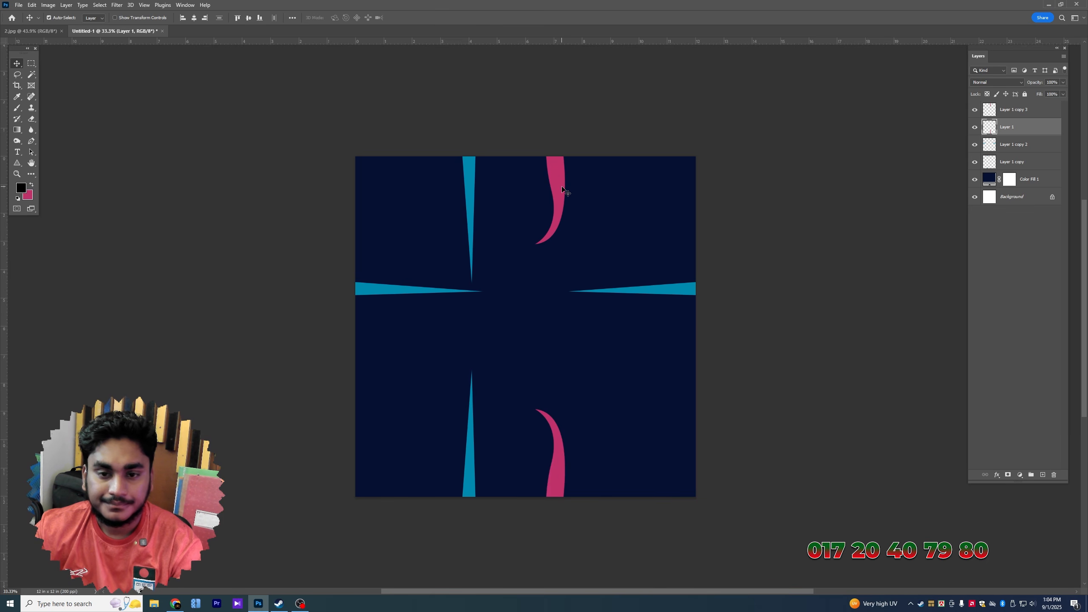
{"action": "left_click", "coordinate": [562, 189], "text": "shift"}
{"action": "key", "text": "ctrl+e"}
Move the merged tentacle pair about 2 in to the right and set its layer opacity to 50%
{"action": "scroll", "coordinate": [561, 186], "scroll_direction": "up", "scroll_amount": 1}
{"action": "left_click_drag", "start_coordinate": [559, 181], "coordinate": [622, 184]}
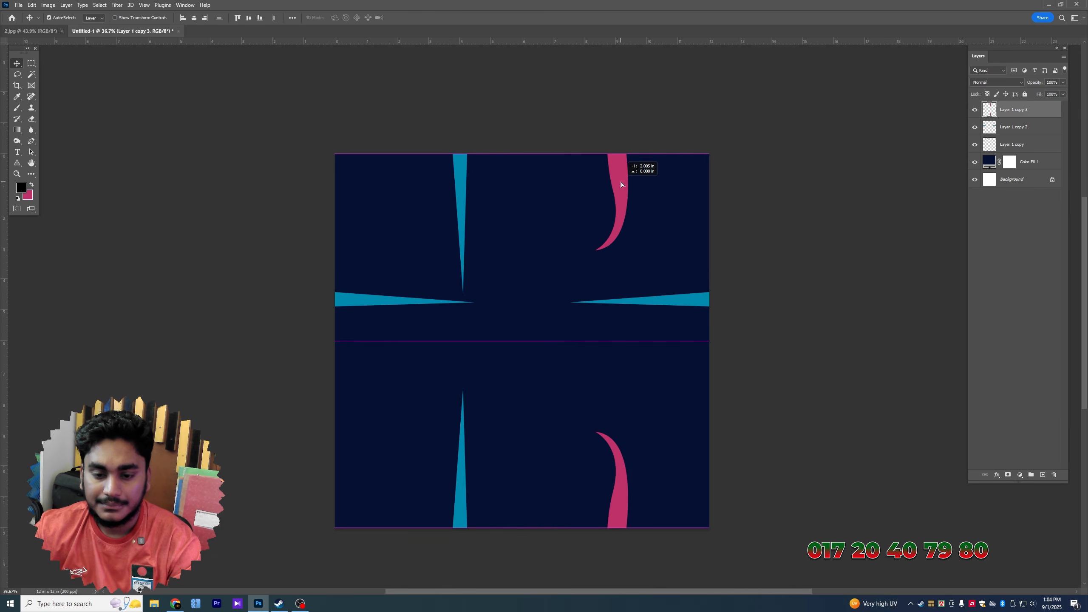
{"action": "key", "text": "5"}
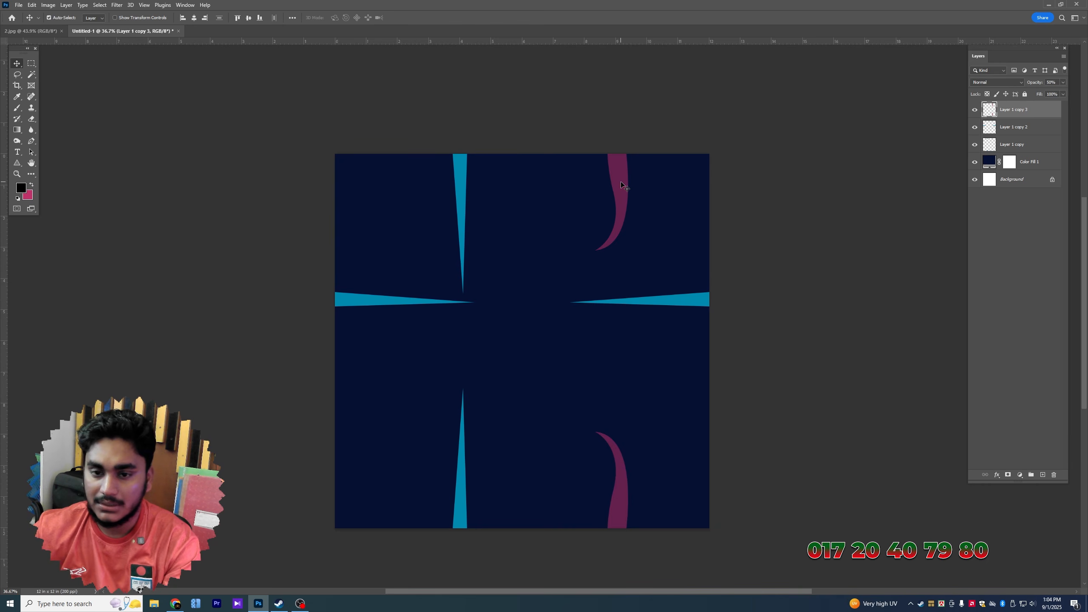
Duplicate the tentacle pair, rotate the copy 90°, align it to the canvas's right edge and move it further below the horizontal spikes
{"action": "left_click_drag", "start_coordinate": [622, 184], "coordinate": [655, 445]}
{"action": "key", "text": "ctrl+t"}
{"action": "key", "text": "Return"}
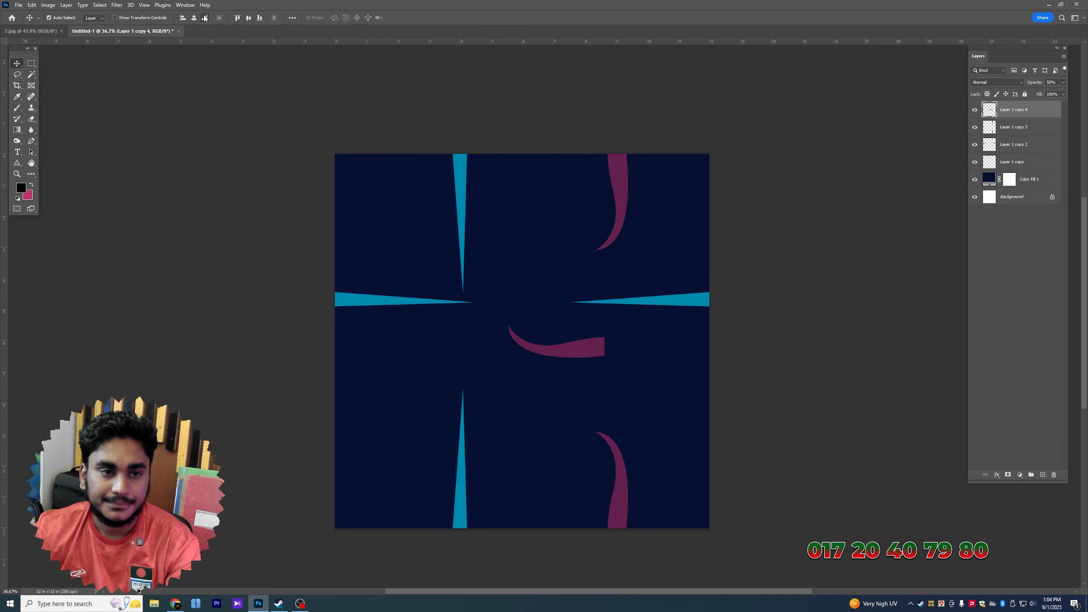
{"action": "left_click", "coordinate": [205, 18]}
{"action": "scroll", "coordinate": [698, 352], "scroll_direction": "up", "scroll_amount": 2}
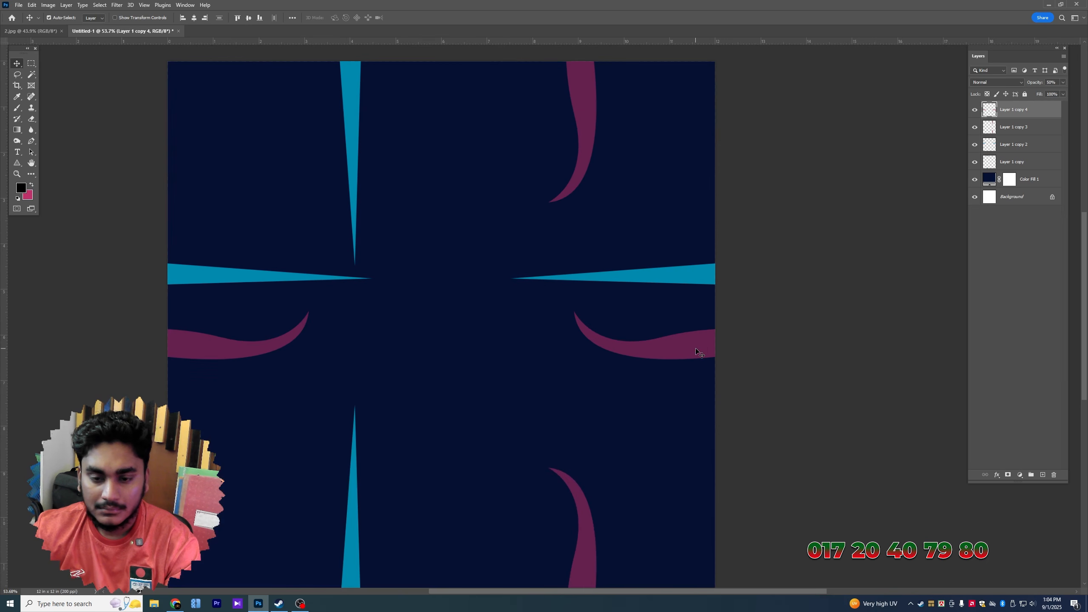
{"action": "left_click_drag", "start_coordinate": [698, 353], "coordinate": [698, 404]}
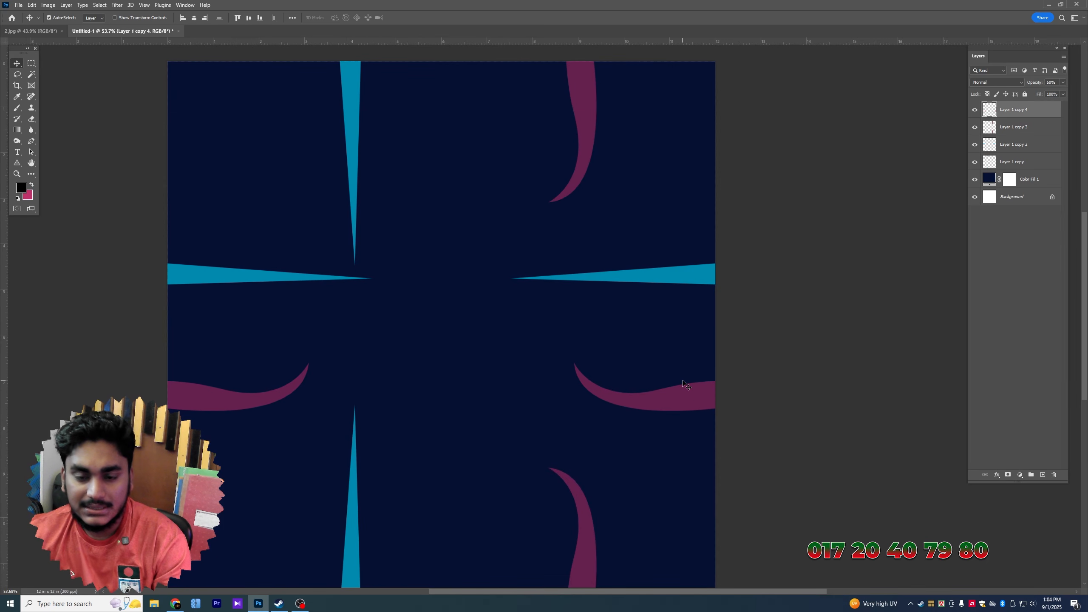
Undo the tentacle edits back to the single untrimmed pink shape crossing the horizontal guide
{"action": "key", "text": "ctrl+z"}
{"action": "key", "text": "ctrl+z"}
{"action": "key", "text": "ctrl+z"}
{"action": "key", "text": "ctrl+z"}
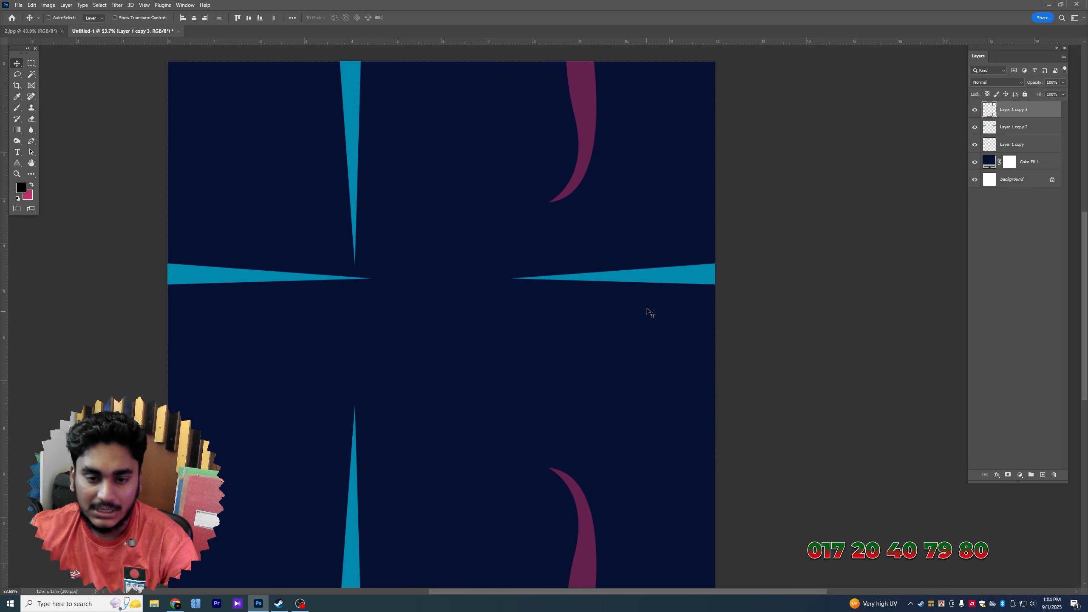
{"action": "key", "text": "ctrl+z"}
{"action": "key", "text": "ctrl+z"}
{"action": "key", "text": "ctrl+z"}
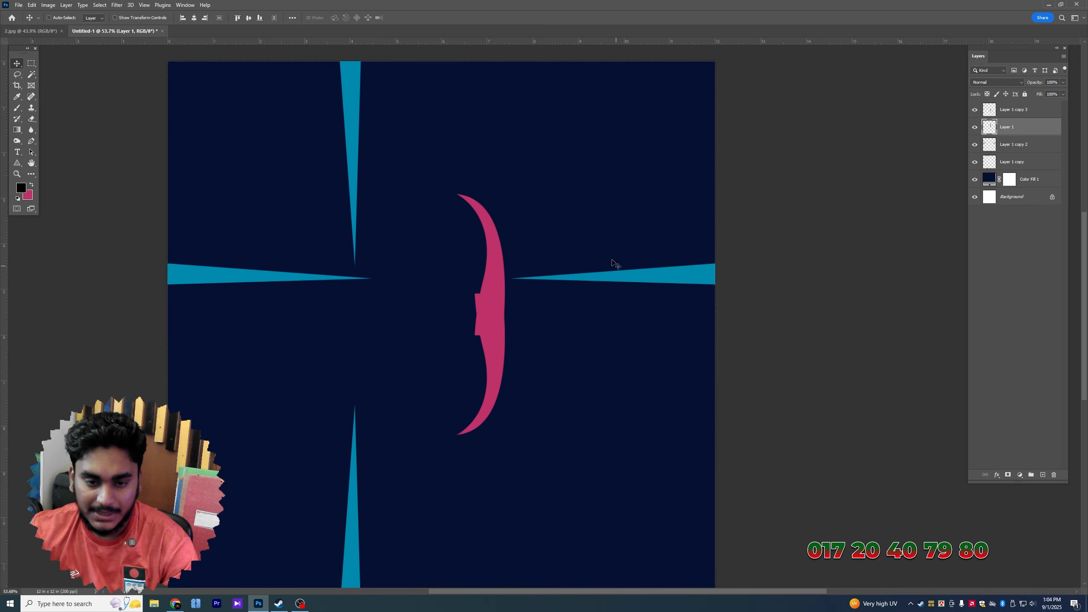
{"action": "key", "text": "ctrl+z"}
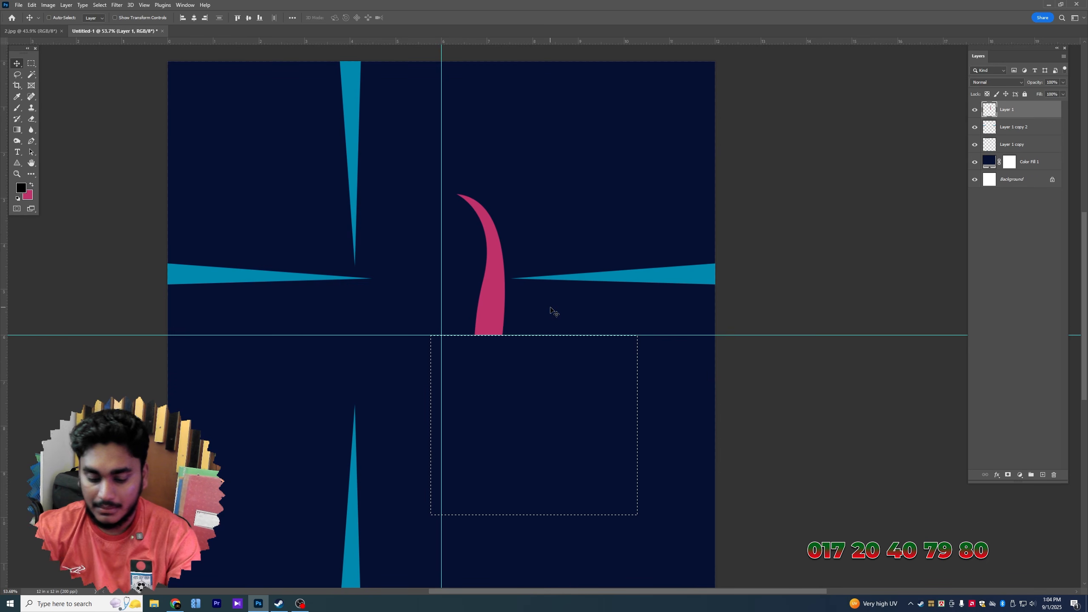
{"action": "key", "text": "ctrl+z"}
{"action": "scroll", "coordinate": [552, 310], "scroll_direction": "up", "scroll_amount": 3}
{"action": "scroll", "coordinate": [514, 323], "scroll_direction": "up", "scroll_amount": 3}
{"action": "key", "text": "ctrl+z"}
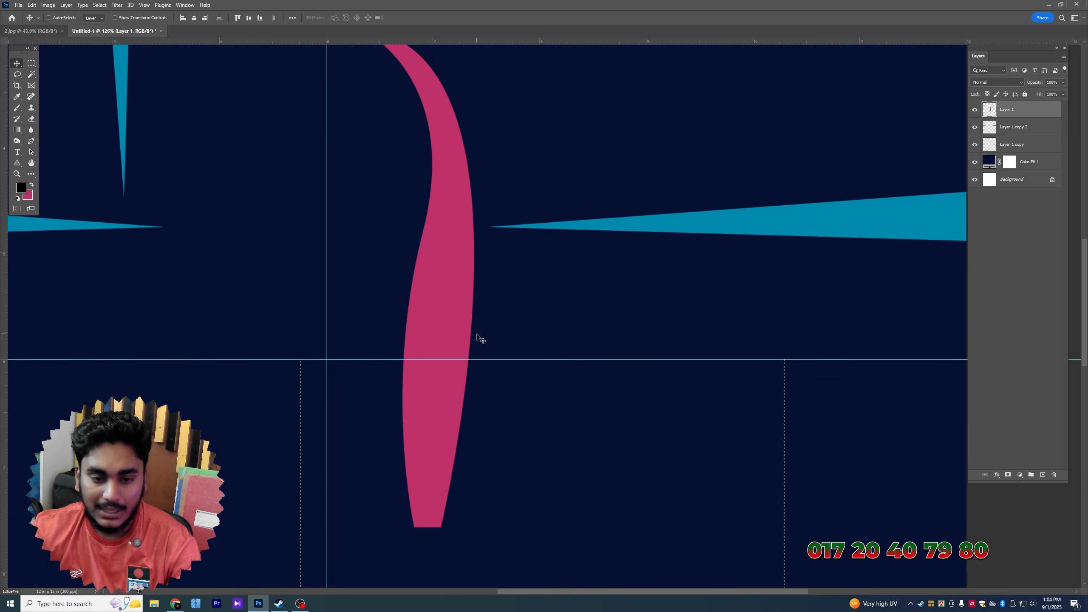
{"action": "key", "text": "ctrl+z"}
Apply a smooth Inner Bevel style to the pink tentacle's layer, increasing its depth and size for a rounded look
{"action": "left_click_drag", "start_coordinate": [457, 337], "coordinate": [564, 400]}
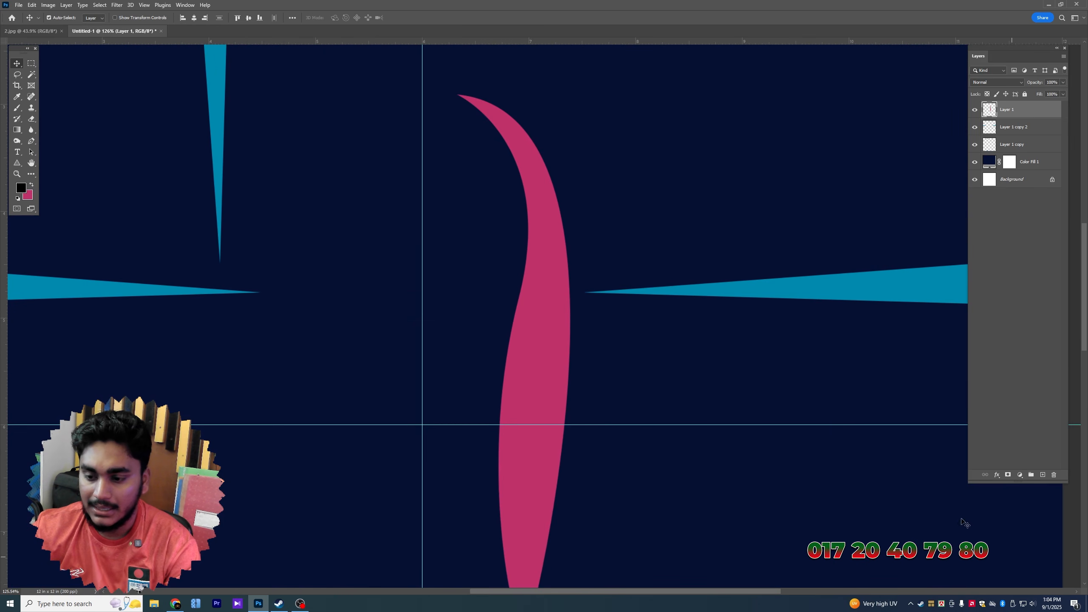
{"action": "left_click", "coordinate": [997, 474]}
{"action": "left_click", "coordinate": [1010, 498]}
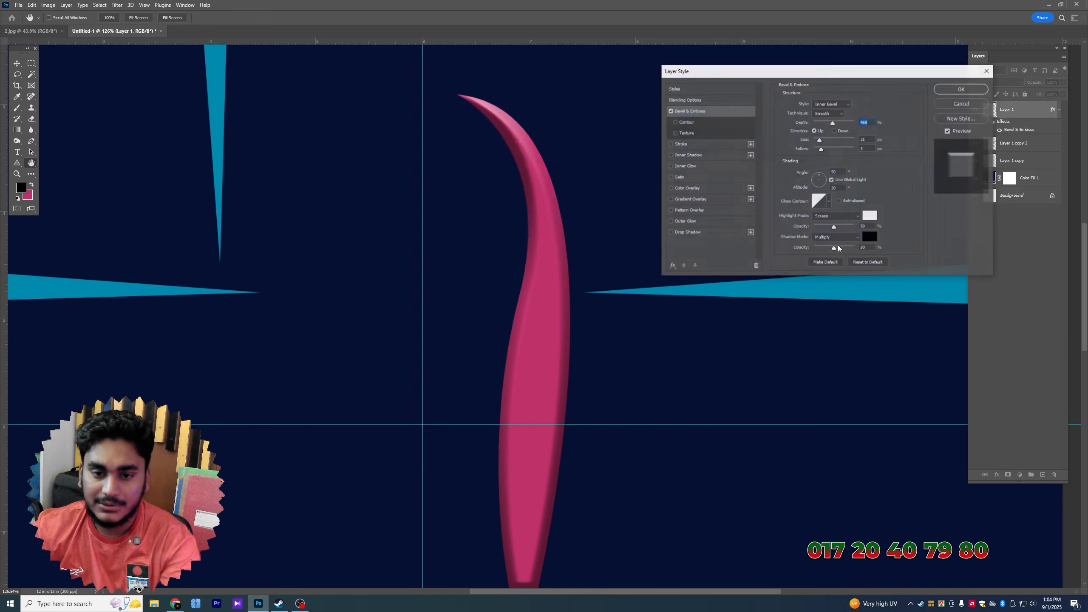
{"action": "left_click", "coordinate": [826, 139]}
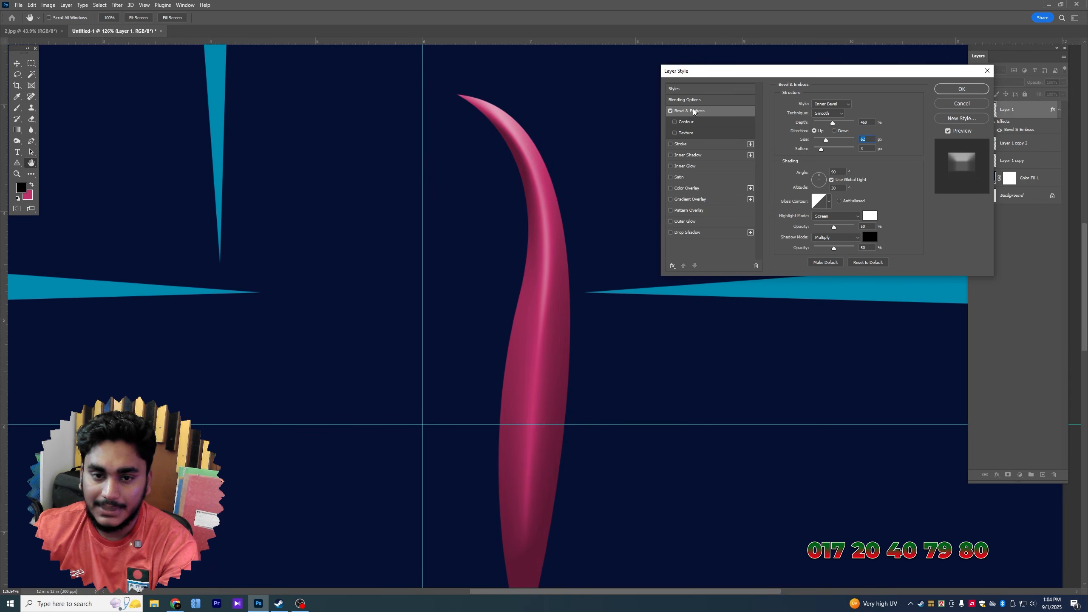
{"action": "left_click_drag", "start_coordinate": [826, 140], "coordinate": [846, 123]}
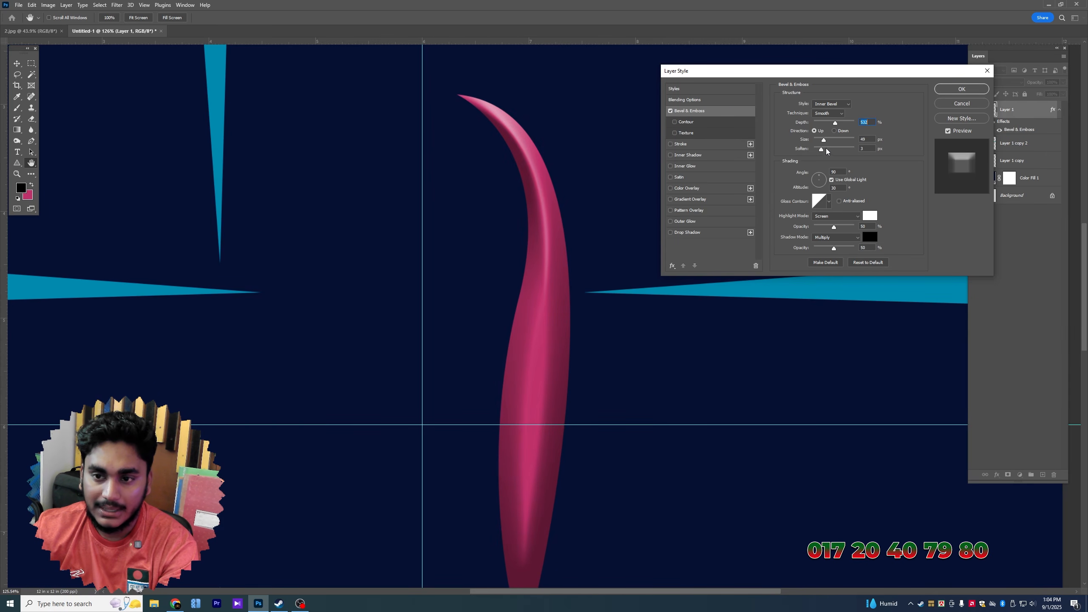
{"action": "key", "text": "Return"}
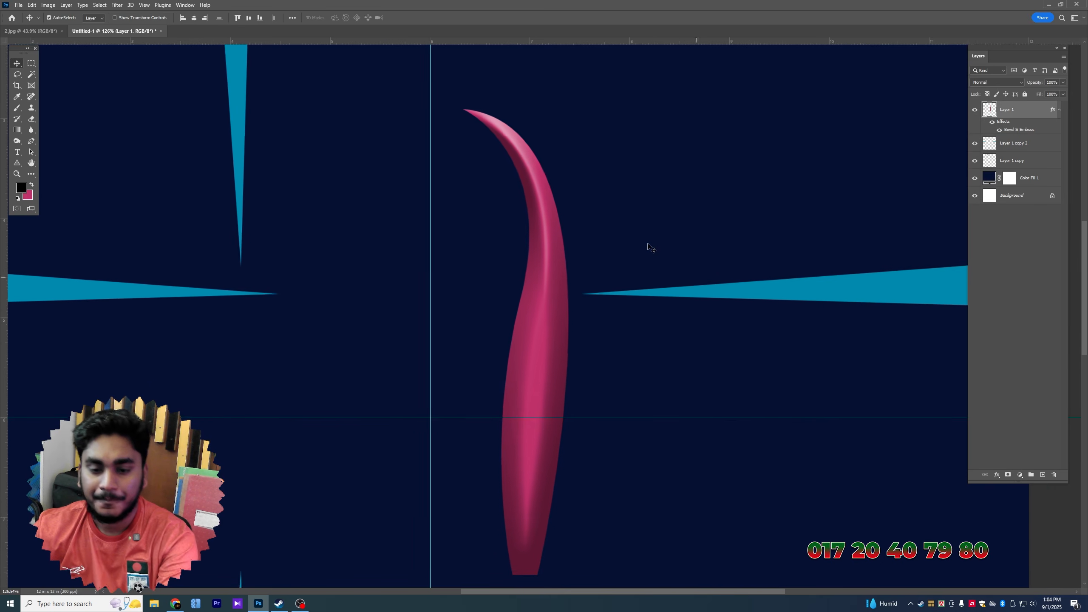
Rasterize the layer style of the bevelled pink tentacle layer
{"action": "key", "text": "ctrl+minus"}
{"action": "key", "text": "ctrl+minus"}
{"action": "right_click", "coordinate": [1016, 109]}
{"action": "left_click", "coordinate": [999, 255]}
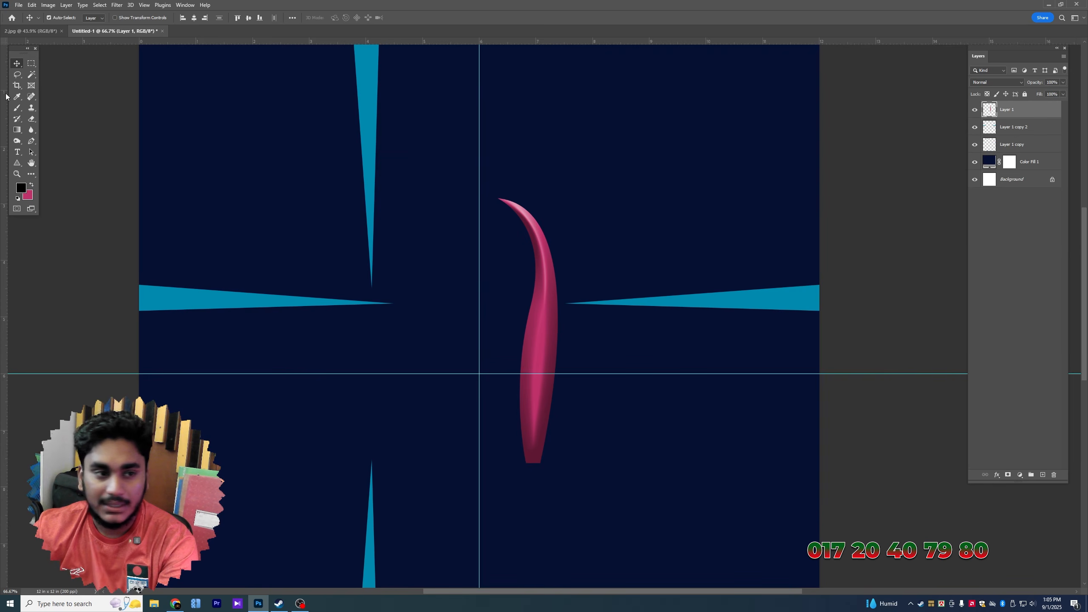
Delete the part of the bevelled tentacle below the horizontal guide with a rectangular selection, and deselect
{"action": "left_click", "coordinate": [30, 65]}
{"action": "left_click_drag", "start_coordinate": [446, 374], "coordinate": [651, 493]}
{"action": "key", "text": "Delete"}
{"action": "key", "text": "ctrl+d"}
{"action": "key", "text": "v"}
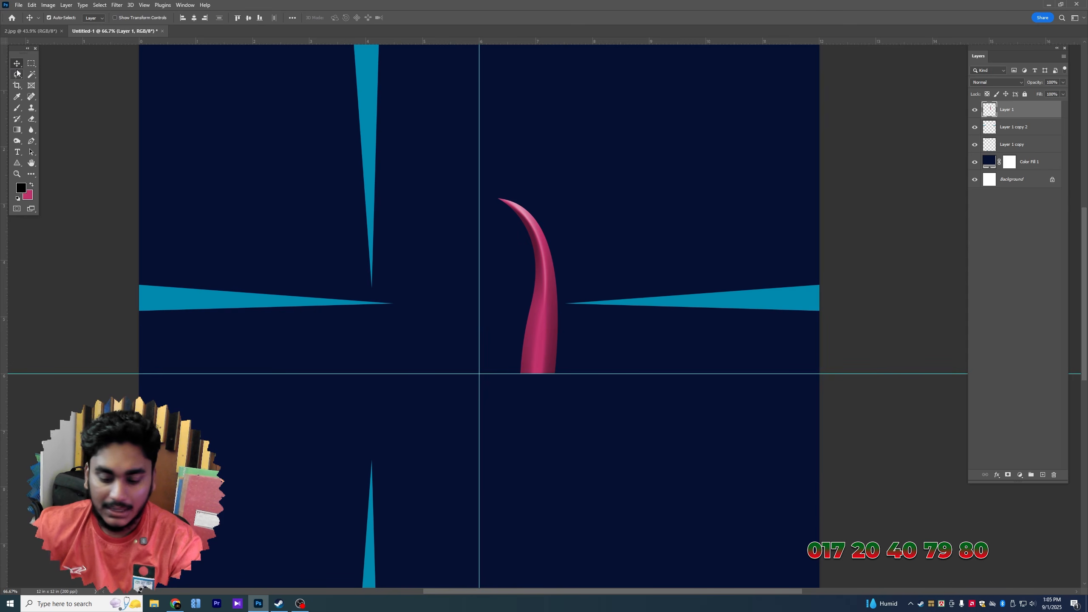
Duplicate the trimmed pink tentacle, flip the copy vertically and move it directly below the original as a mirrored half
{"action": "left_click", "coordinate": [31, 74]}
{"action": "key", "text": "ctrl+j"}
{"action": "key", "text": "ctrl+t"}
{"action": "right_click", "coordinate": [541, 329]}
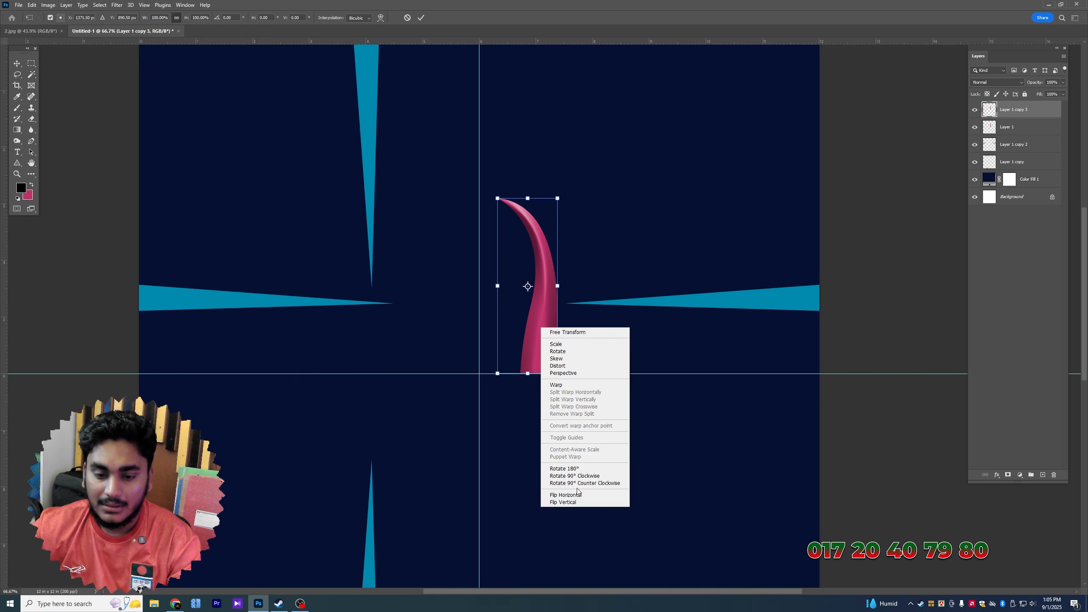
{"action": "left_click", "coordinate": [572, 501]}
{"action": "key", "text": "Return"}
{"action": "left_click_drag", "start_coordinate": [544, 223], "coordinate": [547, 401]}
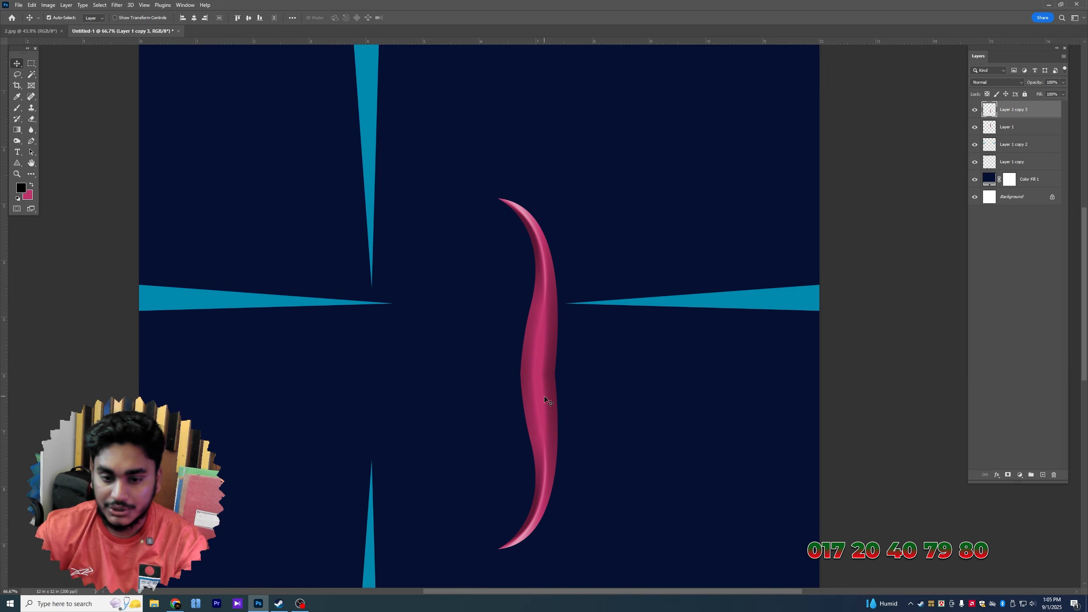
Align the flipped tentacle to the canvas's upper edge and the original to its lower edge, and merge both layers
{"action": "key", "text": "ctrl+minus"}
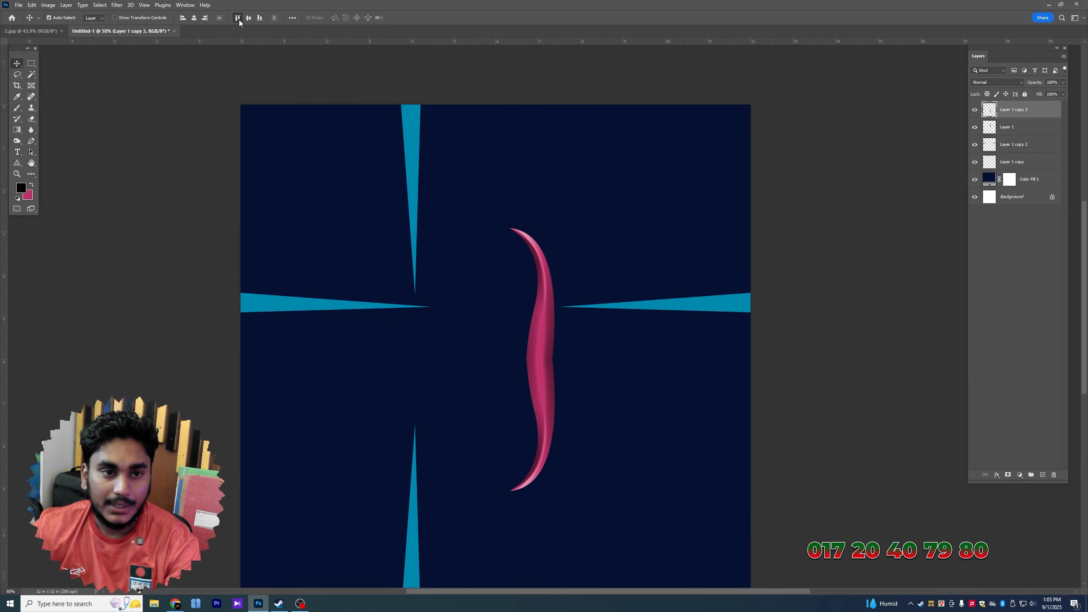
{"action": "left_click", "coordinate": [239, 19]}
{"action": "left_click", "coordinate": [547, 317]}
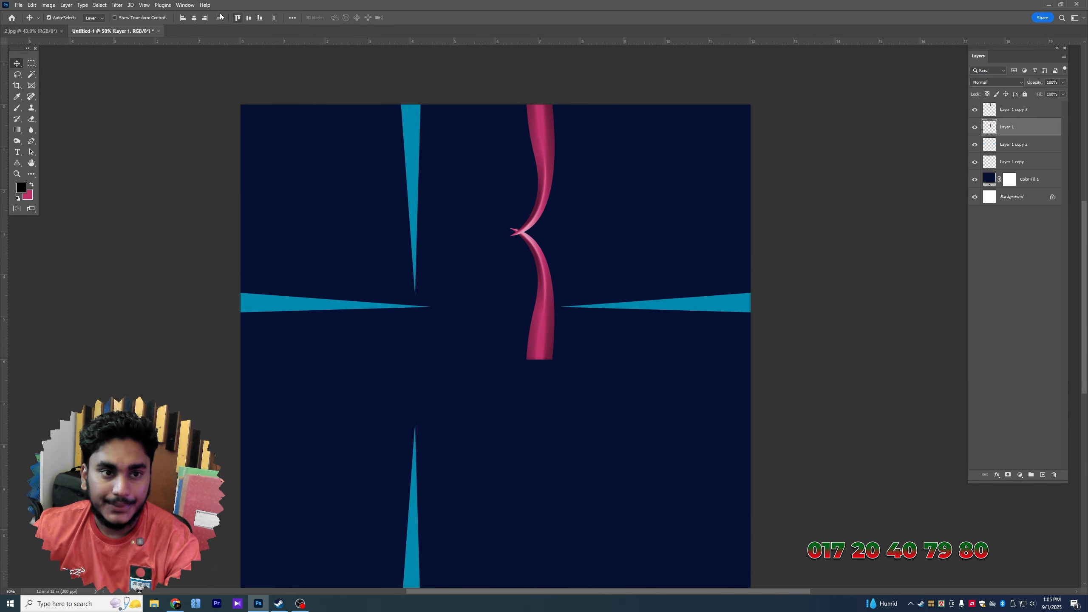
{"action": "left_click", "coordinate": [261, 18]}
{"action": "left_click", "coordinate": [539, 138], "text": "shift"}
{"action": "key", "text": "ctrl+e"}
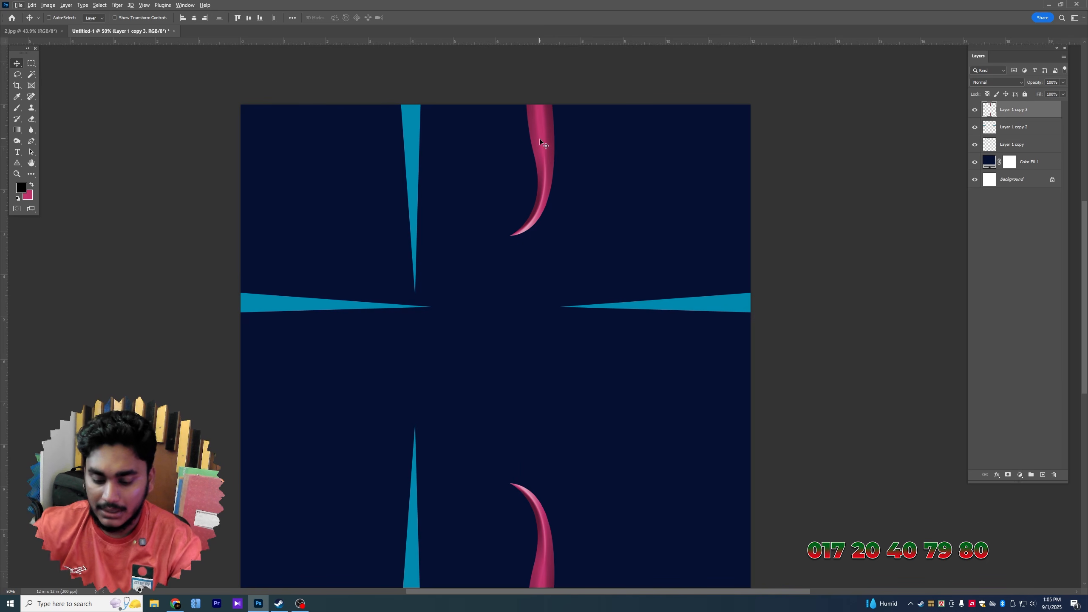
Duplicate the merged tentacle pair, rotate the copy 90° to horizontal and align it to the canvas's side edges
{"action": "key", "text": "ctrl+j"}
{"action": "key", "text": "ctrl+t"}
{"action": "left_click_drag", "start_coordinate": [541, 93], "coordinate": [195, 288]}
{"action": "key", "text": "Return"}
{"action": "left_click", "coordinate": [191, 21]}
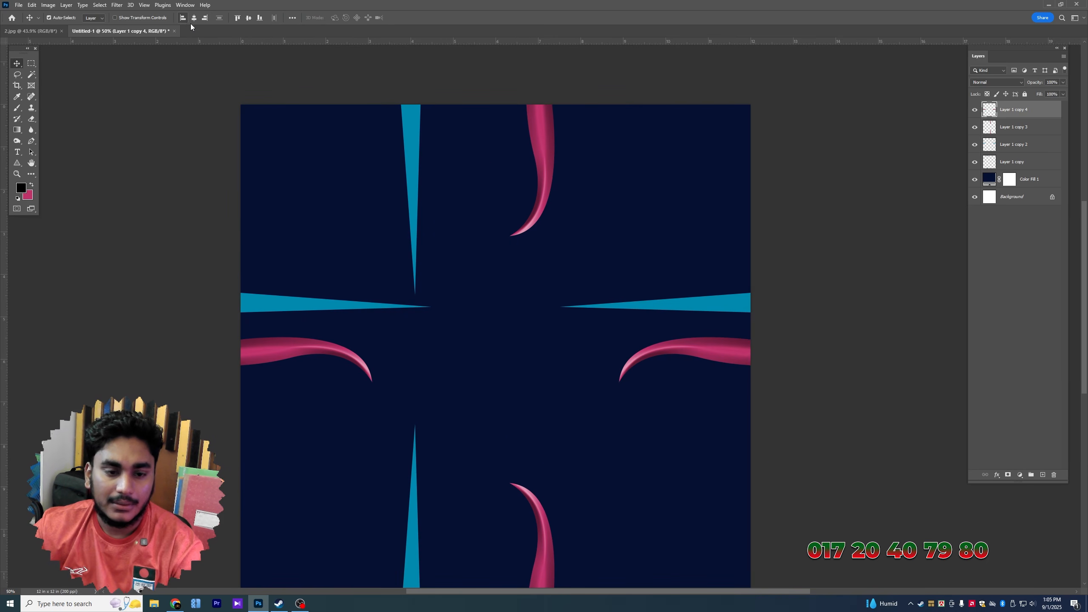
Shift the horizontal tentacle pair's hue to green and move the pair slightly lower on the canvas
{"action": "key", "text": "ctrl+u"}
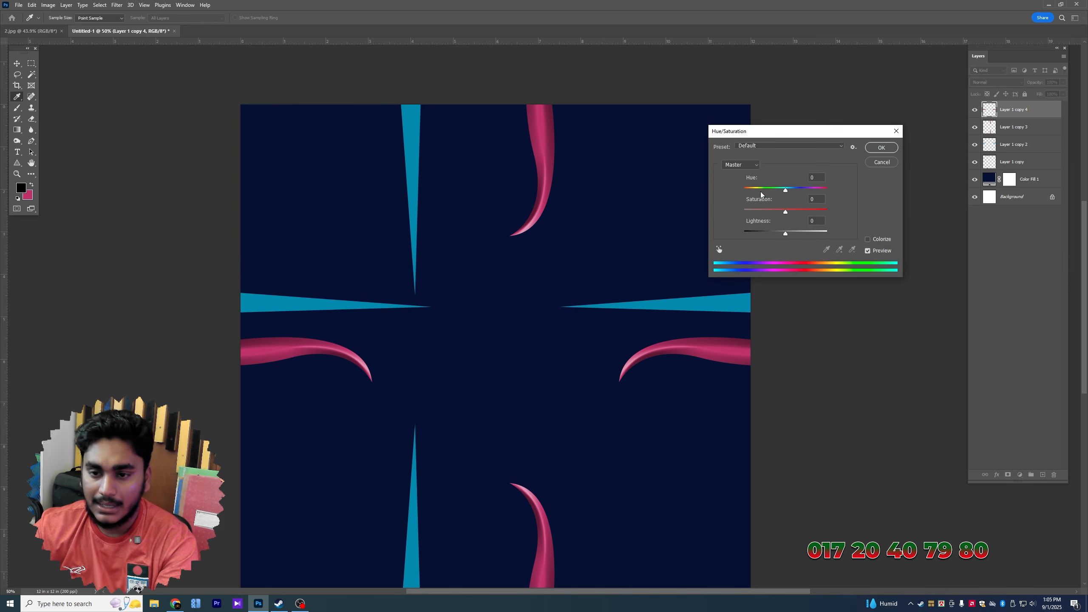
{"action": "left_click_drag", "start_coordinate": [760, 191], "coordinate": [840, 194]}
{"action": "key", "text": "Return"}
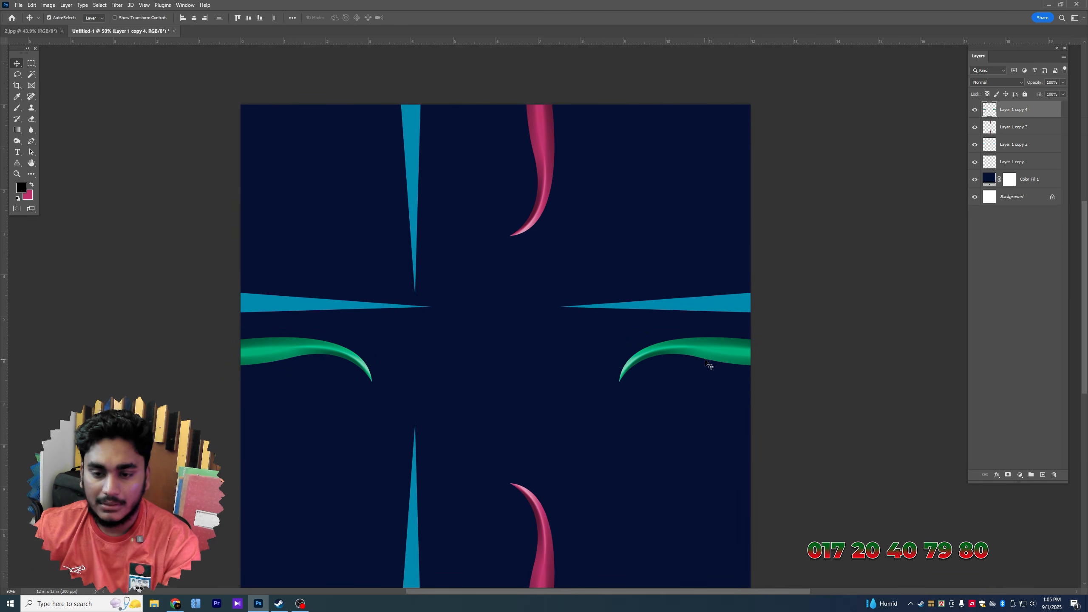
{"action": "left_click_drag", "start_coordinate": [706, 357], "coordinate": [708, 391]}
{"action": "scroll", "coordinate": [636, 401], "scroll_direction": "up", "scroll_amount": 2}
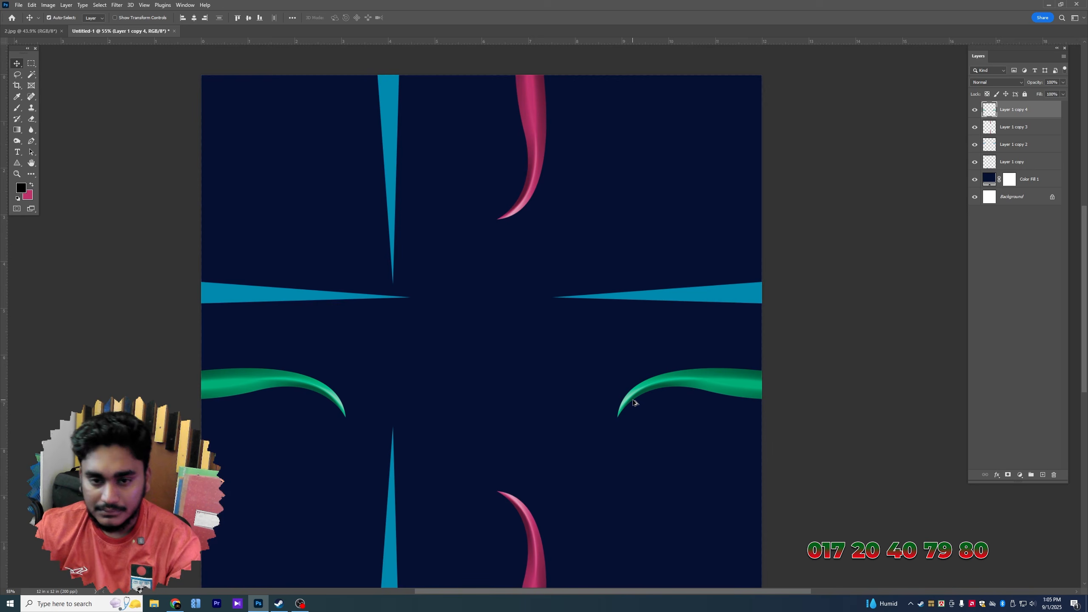
{"action": "scroll", "coordinate": [634, 397], "scroll_direction": "down", "scroll_amount": 1}
{"action": "scroll", "coordinate": [630, 388], "scroll_direction": "down", "scroll_amount": 1}
{"action": "scroll", "coordinate": [624, 381], "scroll_direction": "up", "scroll_amount": 1}
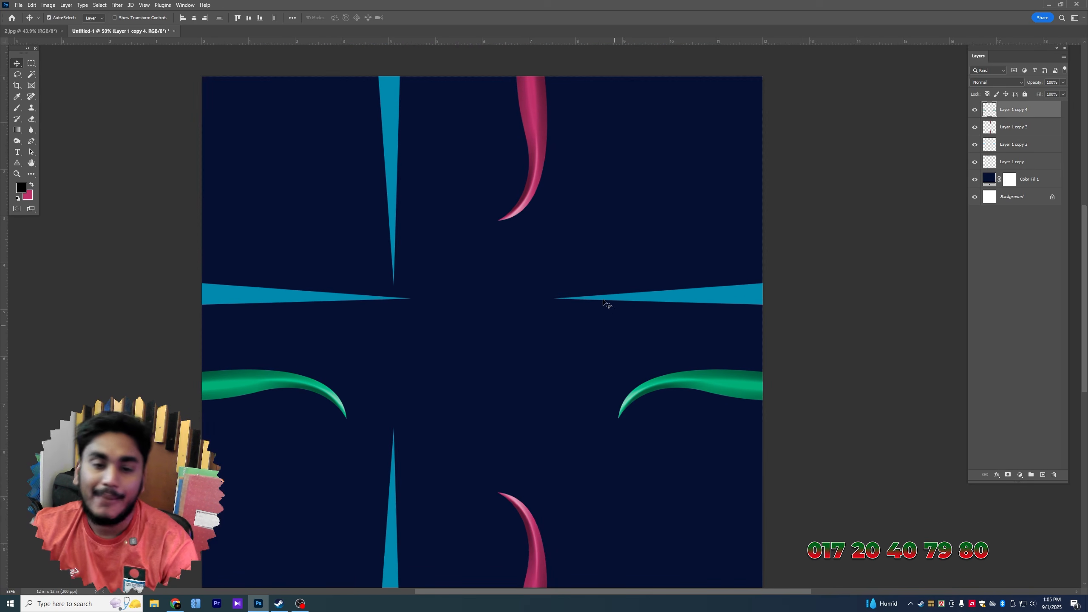
Undo the edits back to the single bevelled pink tentacle that is untrimmed and crosses the horizontal guide
{"action": "left_click_drag", "start_coordinate": [605, 302], "coordinate": [617, 276]}
{"action": "key", "text": "ctrl+z"}
{"action": "key", "text": "ctrl+z"}
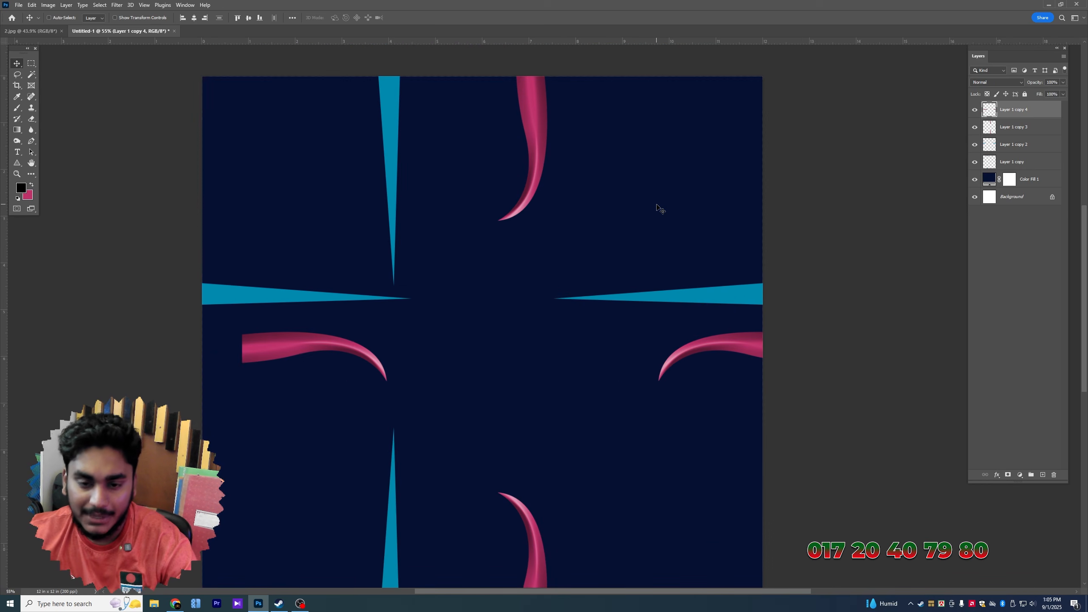
{"action": "key", "text": "ctrl+z"}
{"action": "key", "text": "ctrl+z"}
{"action": "key", "text": "ctrl+z"}
{"action": "key", "text": "ctrl+z"}
{"action": "key", "text": "ctrl+z"}
{"action": "key", "text": "ctrl+z"}
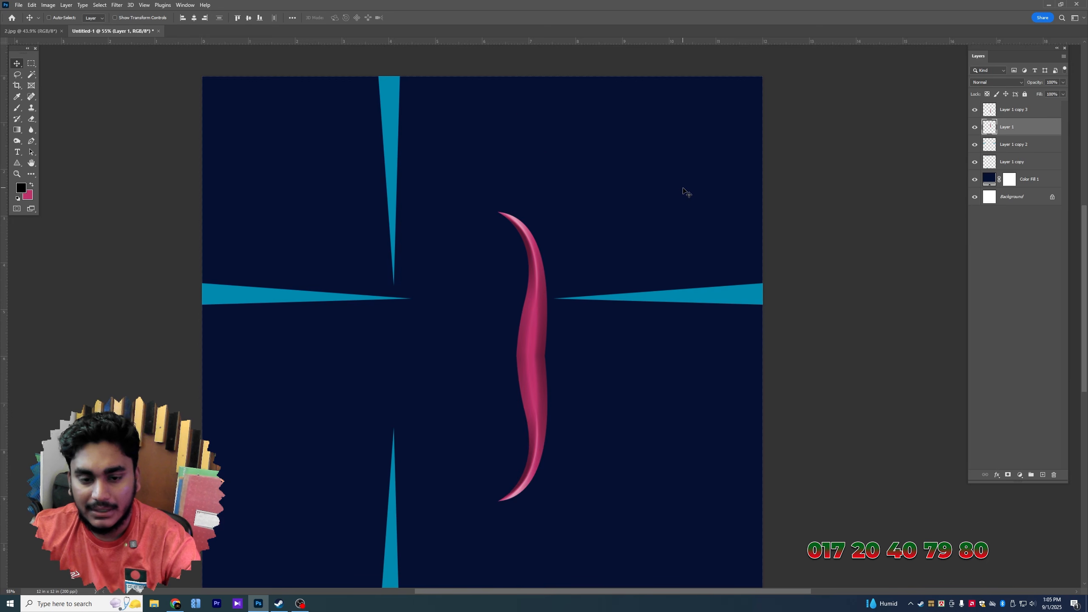
{"action": "key", "text": "ctrl+z"}
{"action": "key", "text": "ctrl+z"}
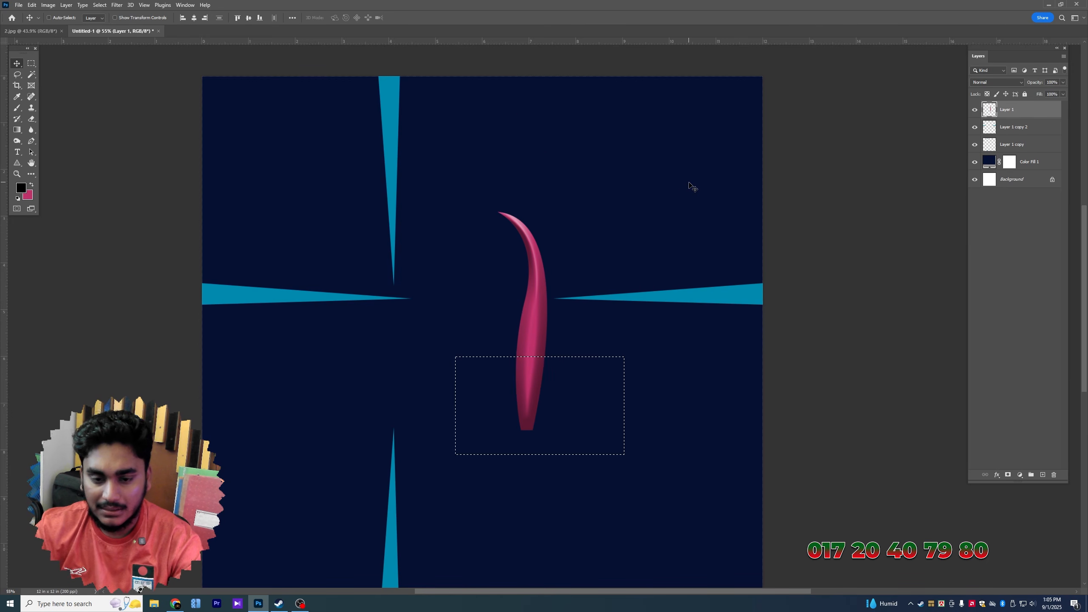
{"action": "key", "text": "ctrl+z"}
{"action": "key", "text": "ctrl+z"}
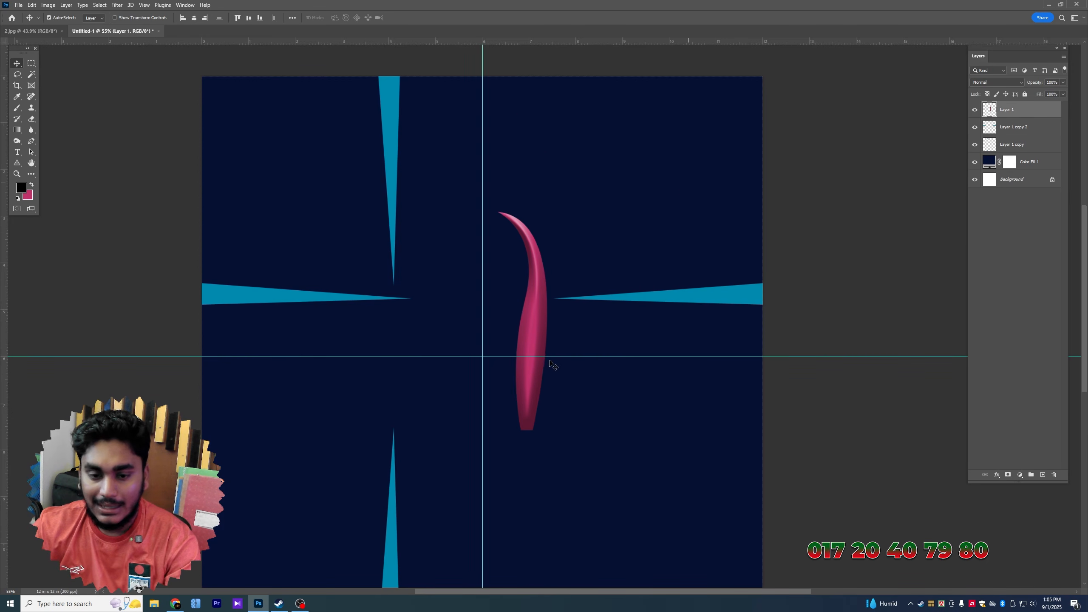
Add a Multiply drop shadow to the tentacle with 94% opacity, about 20 px distance, 10% spread and 29 px size, and rasterize the style
{"action": "scroll", "coordinate": [554, 364], "scroll_direction": "up", "scroll_amount": 4}
{"action": "left_click", "coordinate": [996, 475]}
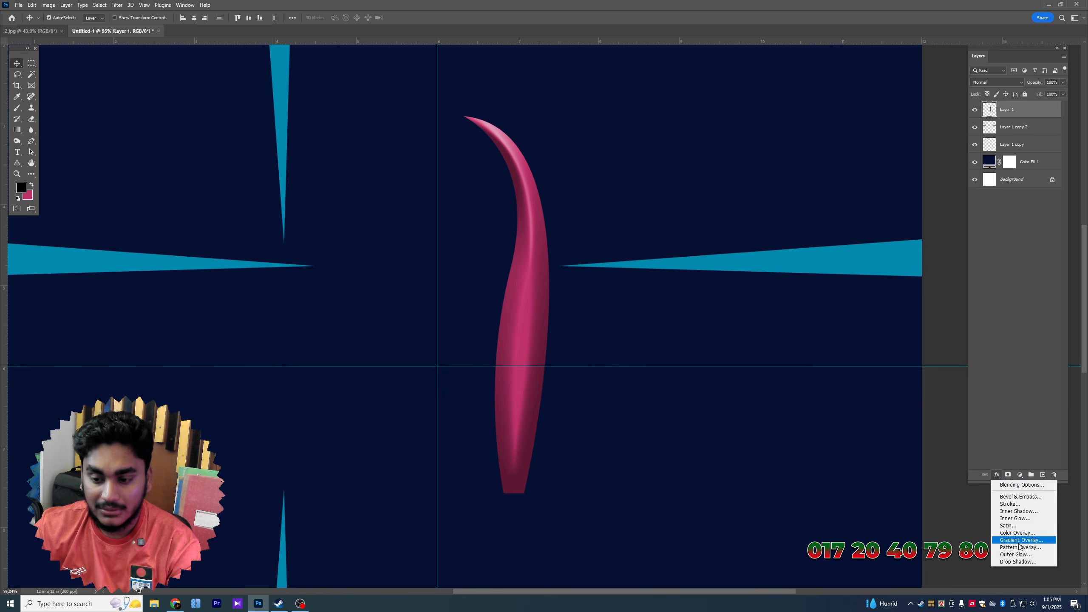
{"action": "left_click", "coordinate": [1011, 562]}
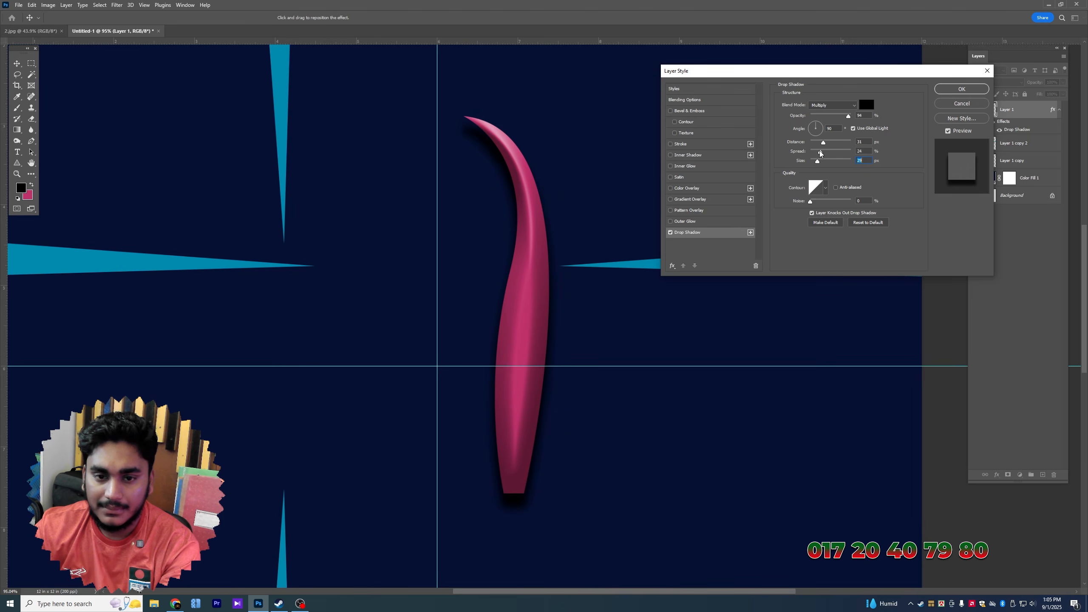
{"action": "left_click_drag", "start_coordinate": [833, 145], "coordinate": [820, 146]}
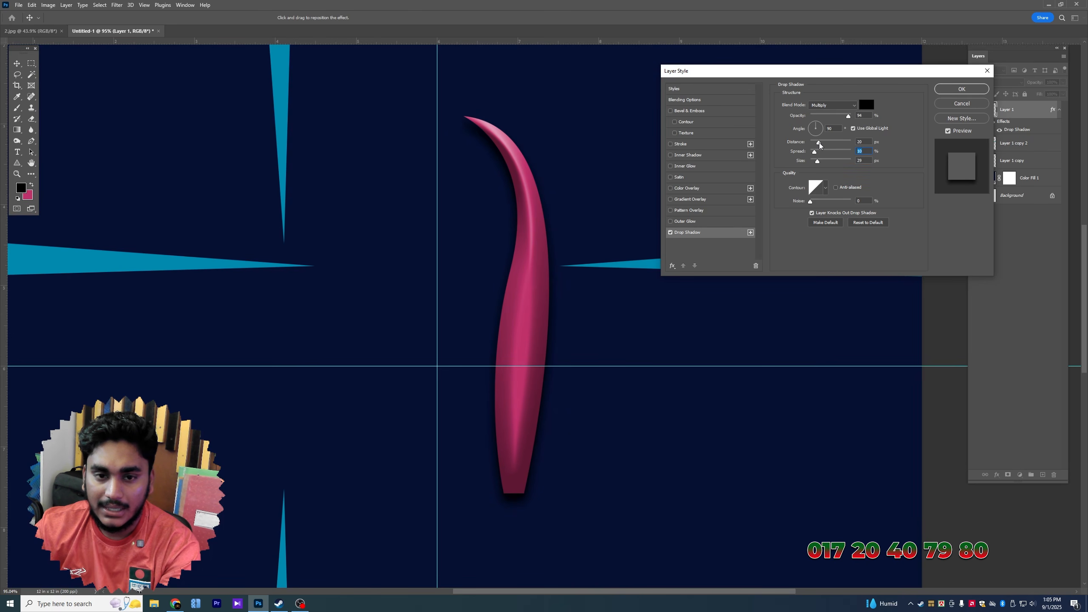
{"action": "key", "text": "Return"}
{"action": "key", "text": "ctrl+minus"}
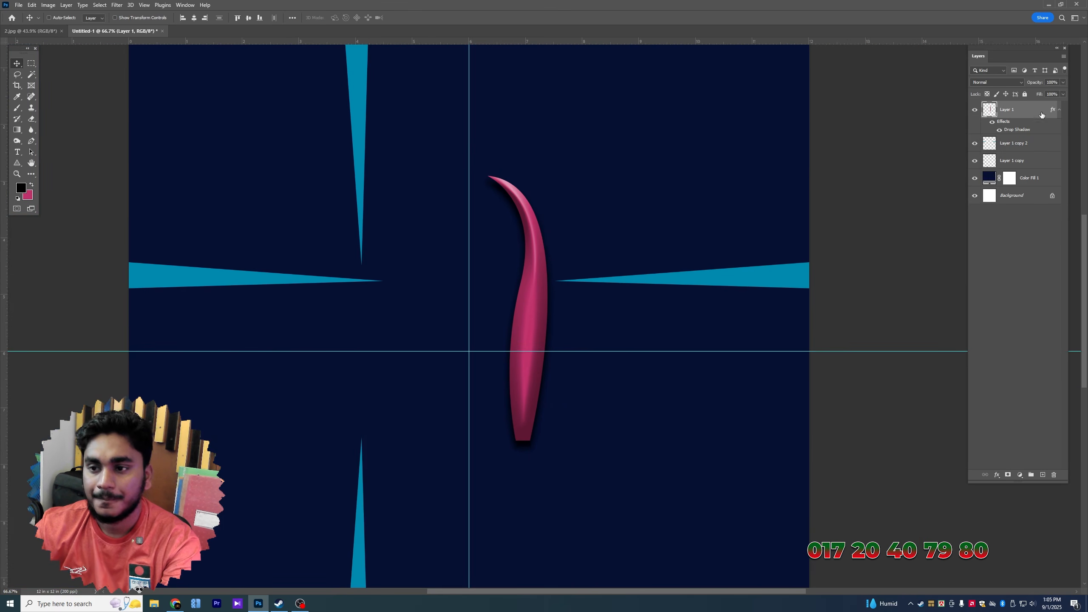
{"action": "right_click", "coordinate": [1020, 110]}
{"action": "left_click", "coordinate": [1001, 253]}
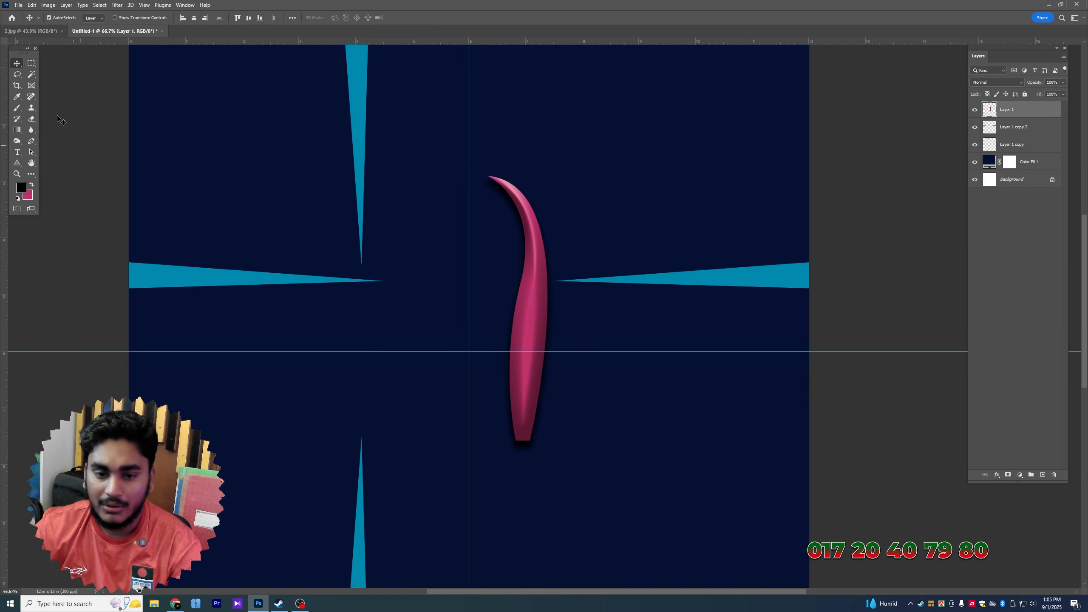
Delete the part of the shadowed tentacle below the horizontal guide using a rectangular selection, and deselect
{"action": "left_click", "coordinate": [32, 65]}
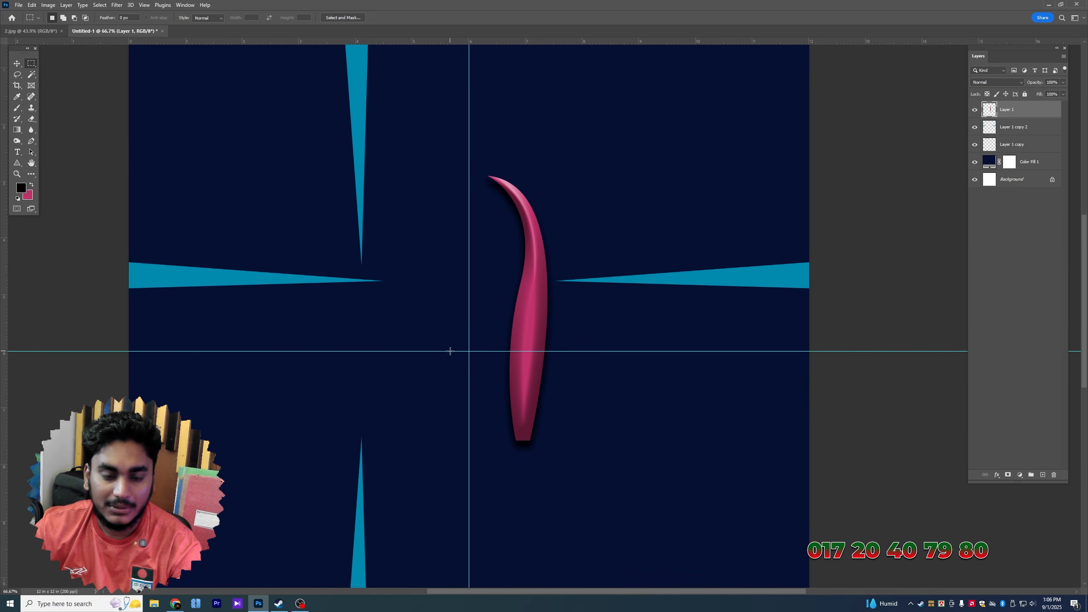
{"action": "left_click_drag", "start_coordinate": [450, 351], "coordinate": [766, 494]}
{"action": "key", "text": "Delete"}
{"action": "key", "text": "ctrl+d"}
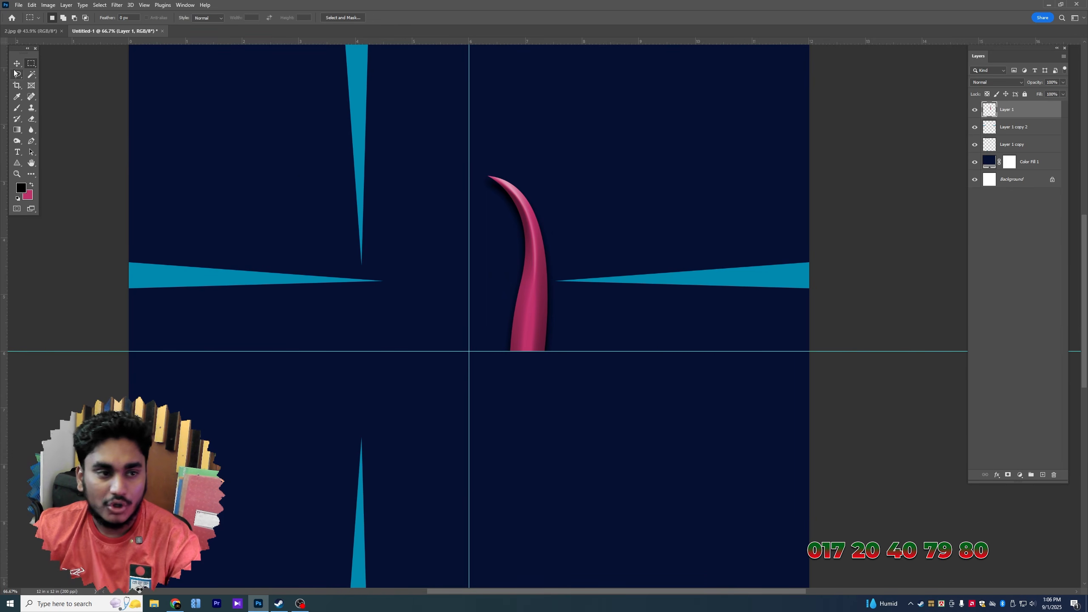
Duplicate the shadowed tentacle, flip the copy vertically to meet the original's cut end, and hide the guides
{"action": "left_click", "coordinate": [16, 63]}
{"action": "scroll", "coordinate": [605, 334], "scroll_direction": "down", "scroll_amount": 2}
{"action": "key", "text": "ctrl+alt+t"}
{"action": "left_click_drag", "start_coordinate": [542, 288], "coordinate": [542, 415]}
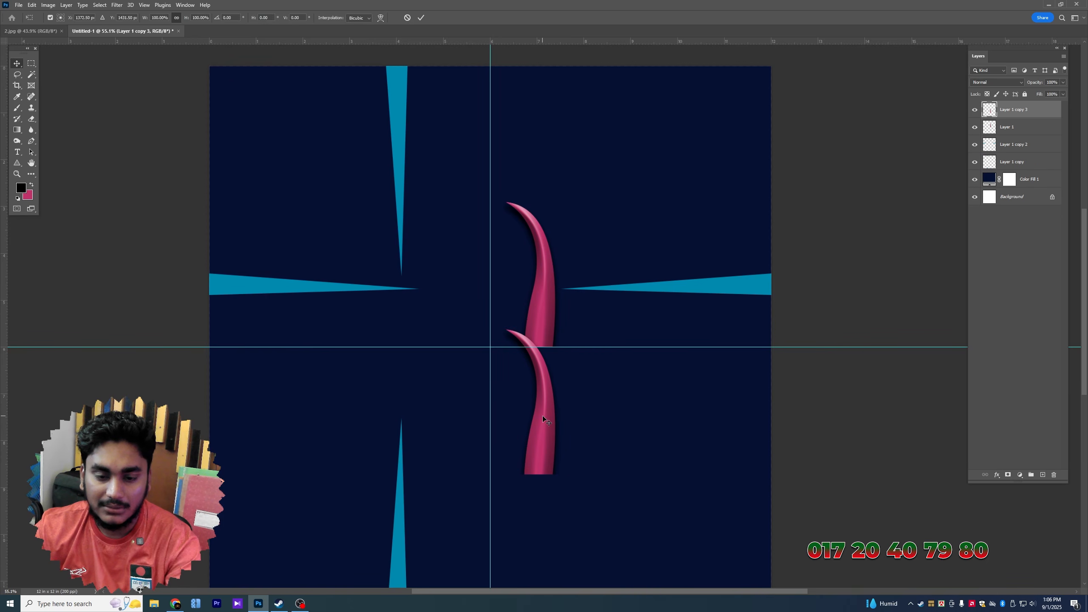
{"action": "right_click", "coordinate": [544, 420]}
{"action": "left_click", "coordinate": [570, 408]}
{"action": "key", "text": "Return"}
{"action": "mouse_move", "coordinate": [545, 375]}
{"action": "left_mouse_down"}
{"action": "mouse_move", "coordinate": [543, 403]}
{"action": "mouse_move", "coordinate": [543, 393]}
{"action": "left_mouse_up"}
{"action": "key", "text": "ctrl+h"}
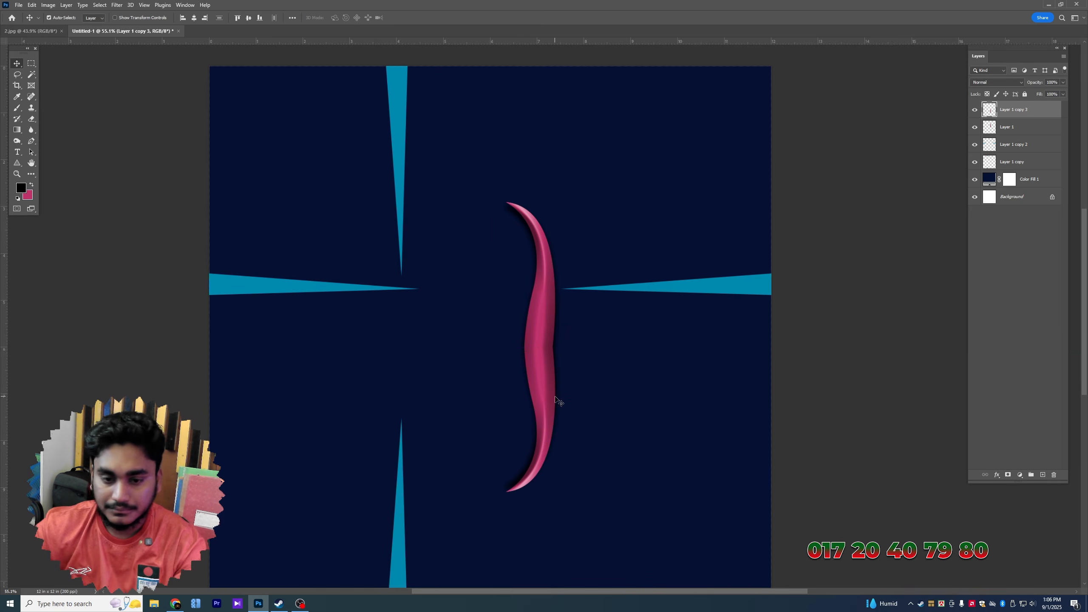
Align the flipped shadowed tentacle to the canvas's upper edge and the original to the lower edge, and merge them
{"action": "key", "text": "ctrl+z"}
{"action": "left_click", "coordinate": [532, 286]}
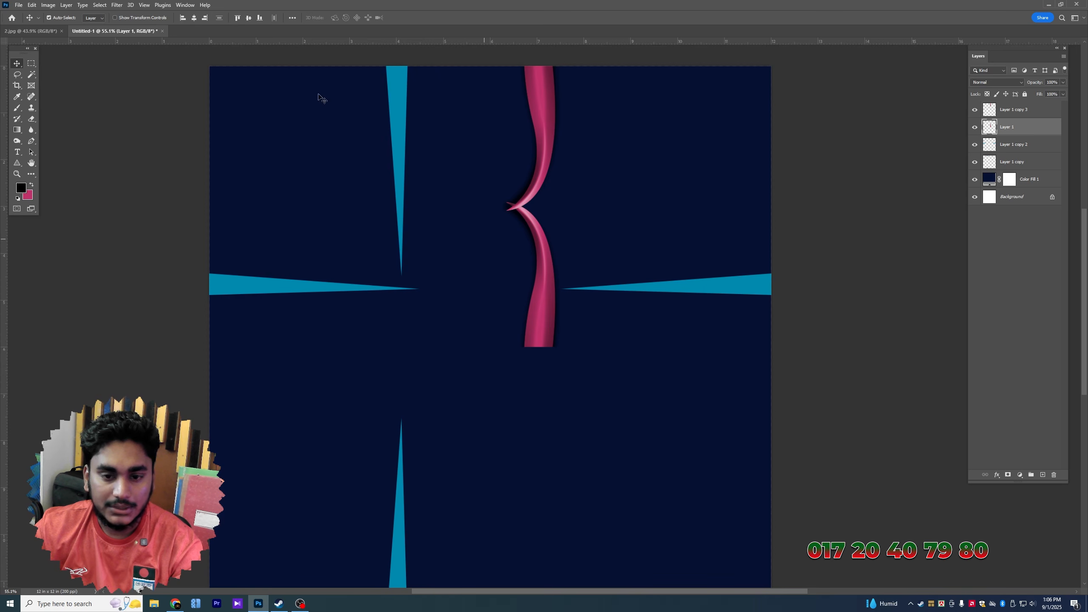
{"action": "left_click", "coordinate": [259, 18]}
{"action": "left_click", "coordinate": [541, 116], "text": "shift"}
{"action": "key", "text": "ctrl+e"}
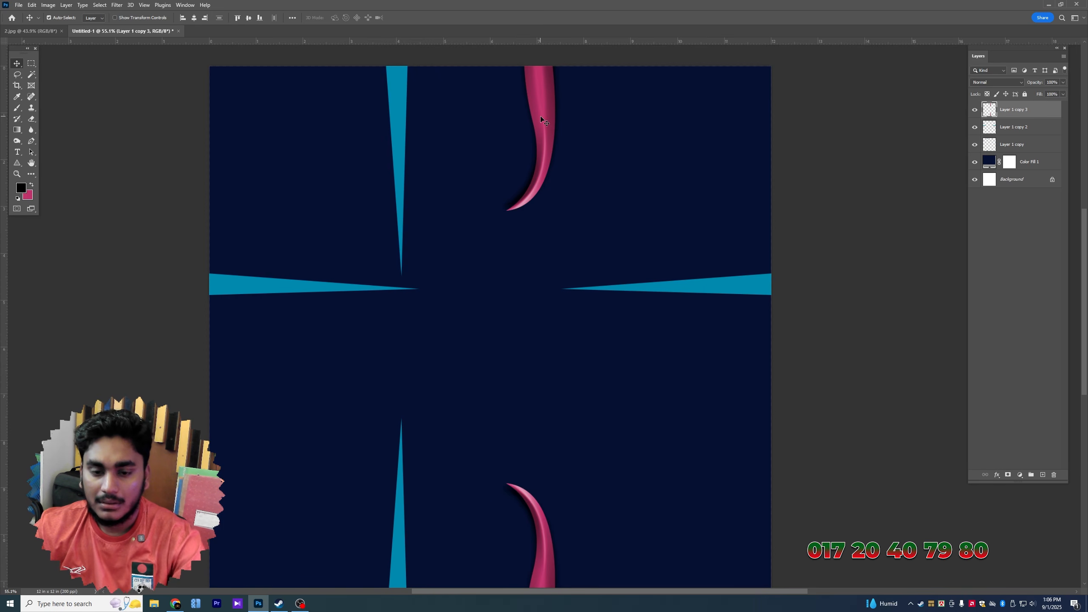
Shift the merged pink pair to the right, and duplicate it with a -90° rotation aligned to the canvas's left and right edges
{"action": "left_click_drag", "start_coordinate": [541, 116], "coordinate": [578, 112]}
{"action": "key", "text": "ctrl+j"}
{"action": "key", "text": "ctrl+t"}
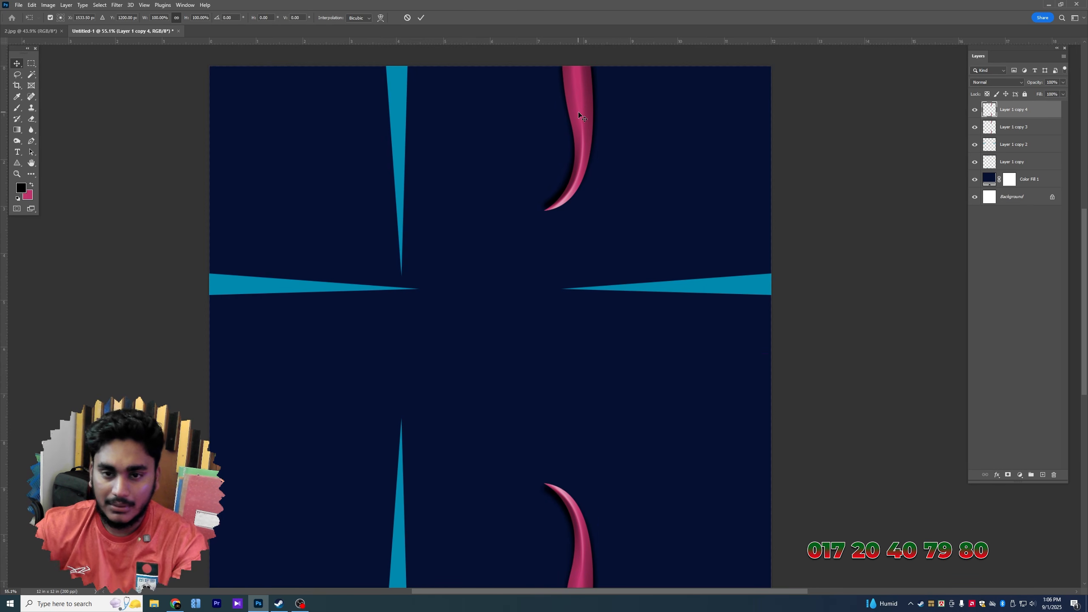
{"action": "left_click_drag", "start_coordinate": [626, 70], "coordinate": [204, 250]}
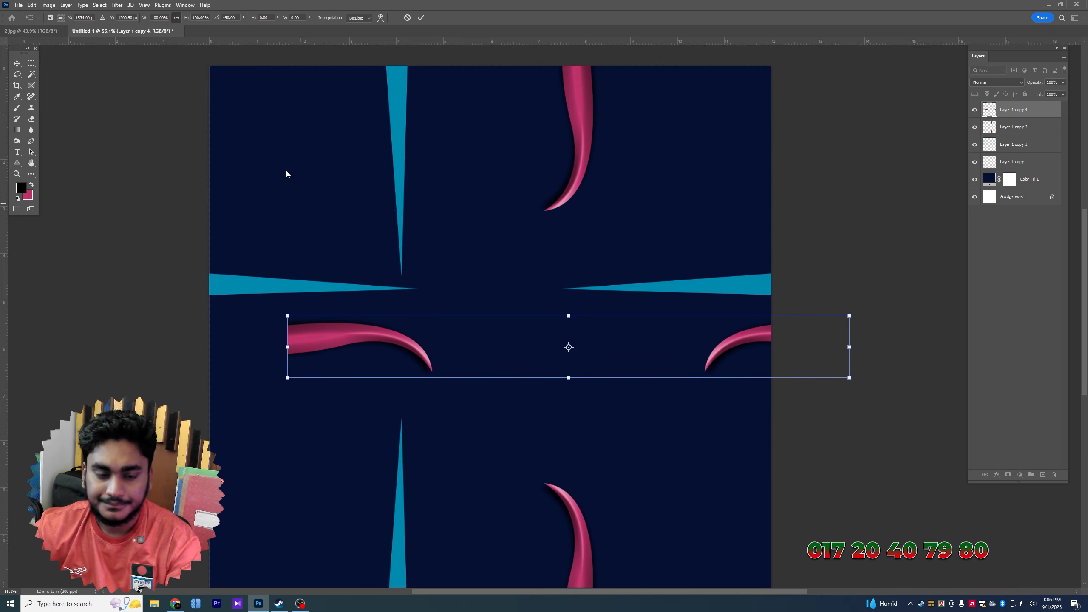
{"action": "key", "text": "Return"}
{"action": "left_click", "coordinate": [185, 18]}
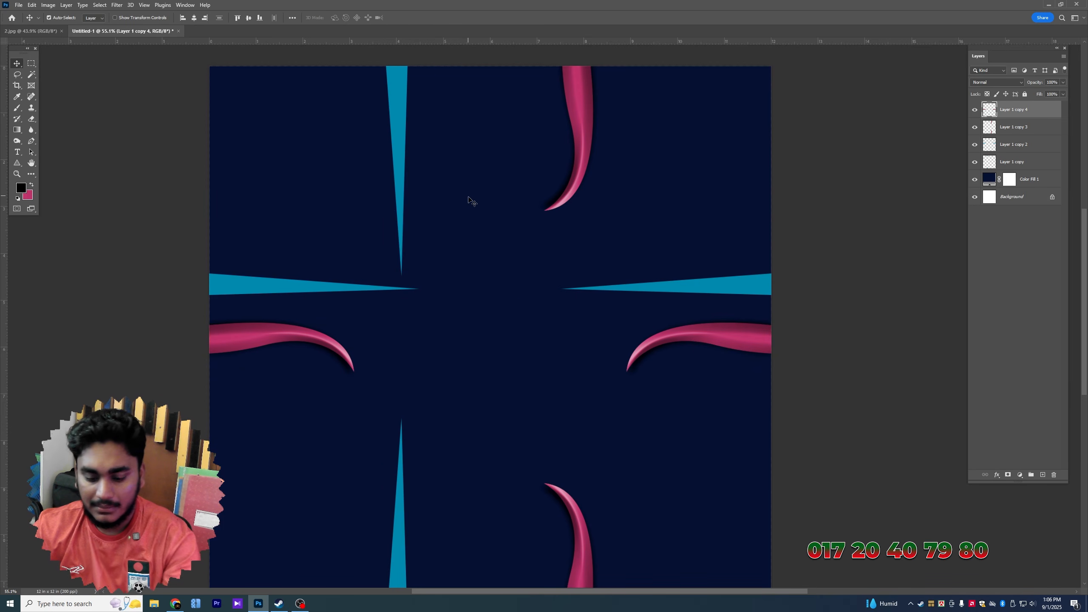
Shift the hue of the horizontal shadowed tentacle pair to green
{"action": "key", "text": "ctrl+u"}
{"action": "left_click_drag", "start_coordinate": [808, 191], "coordinate": [823, 191]}
{"action": "key", "text": "Return"}
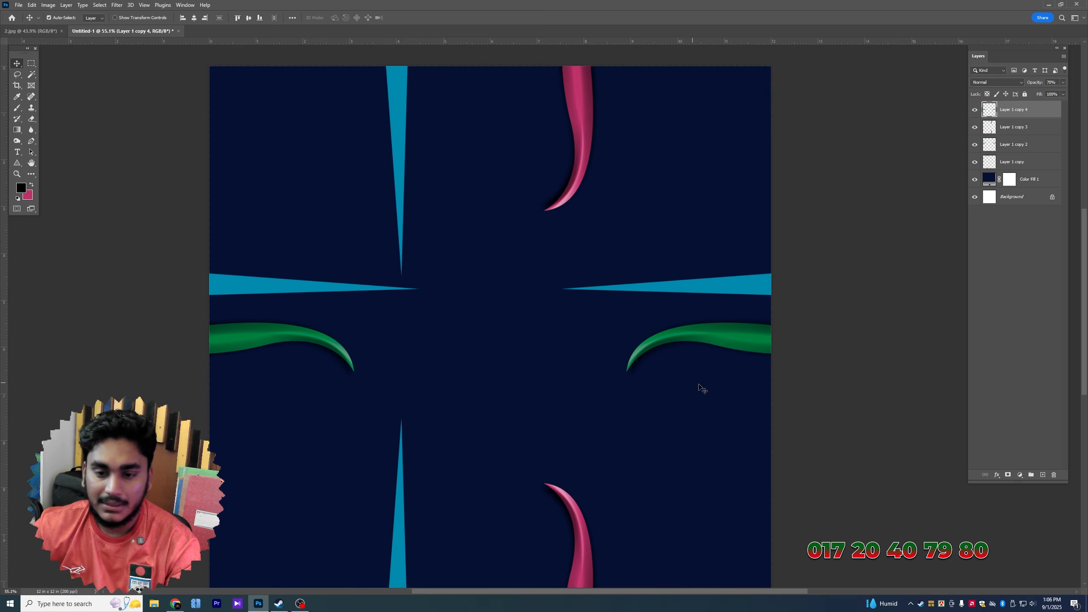
Set the green tentacle pair's layer opacity to 50% and move the pair lower on the canvas
{"action": "key", "text": "5"}
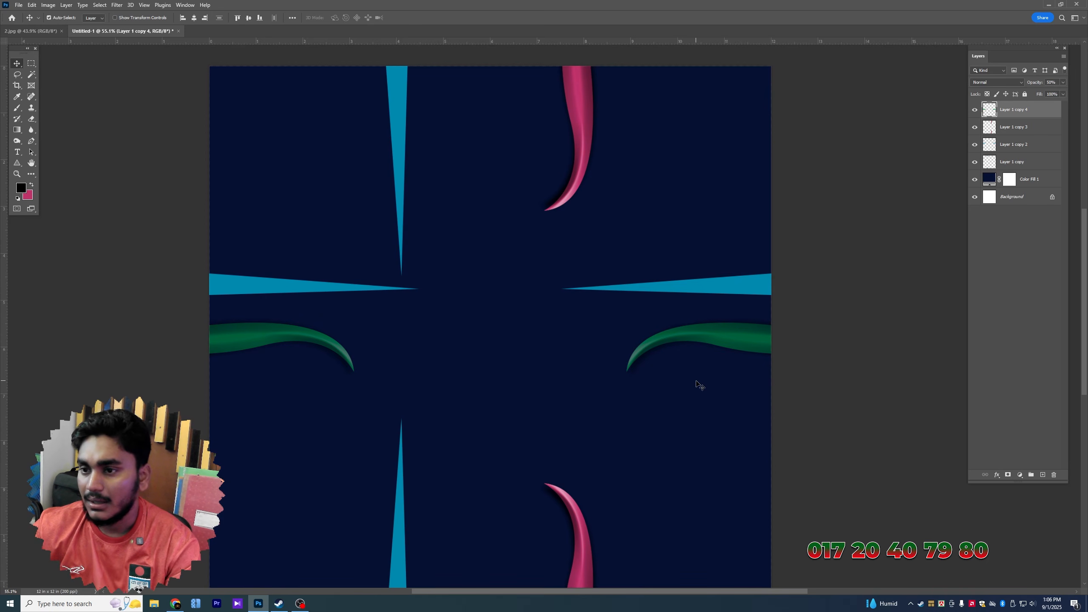
{"action": "left_click_drag", "start_coordinate": [779, 347], "coordinate": [772, 376]}
{"action": "scroll", "coordinate": [430, 292], "scroll_direction": "up", "scroll_amount": 3}
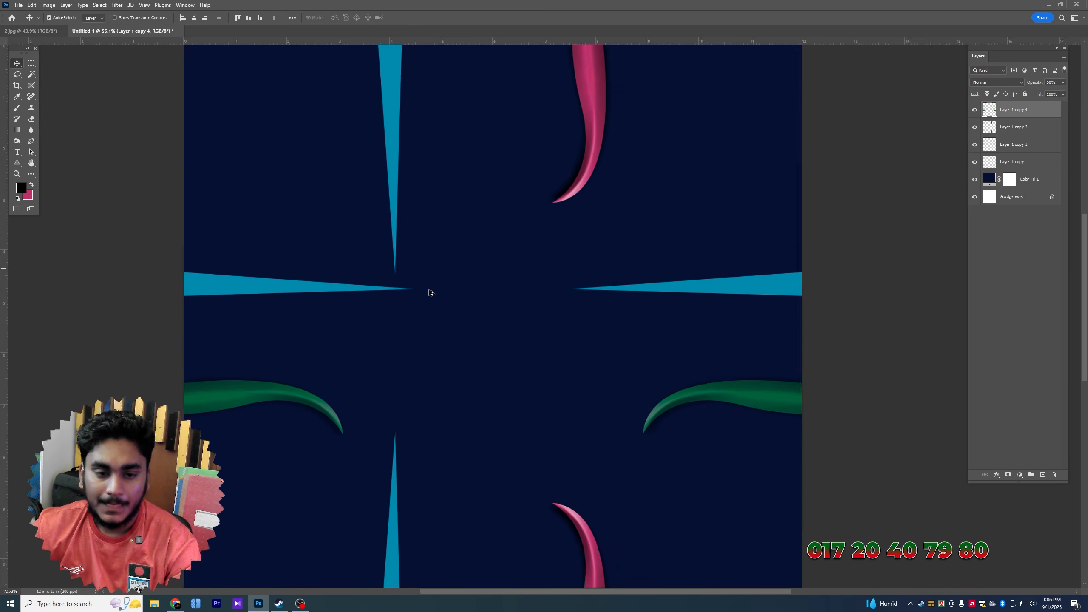
Show the guides and delete the layer with the horizontal teal spikes
{"action": "left_click", "coordinate": [304, 294]}
{"action": "key", "text": "ctrl+semicolon"}
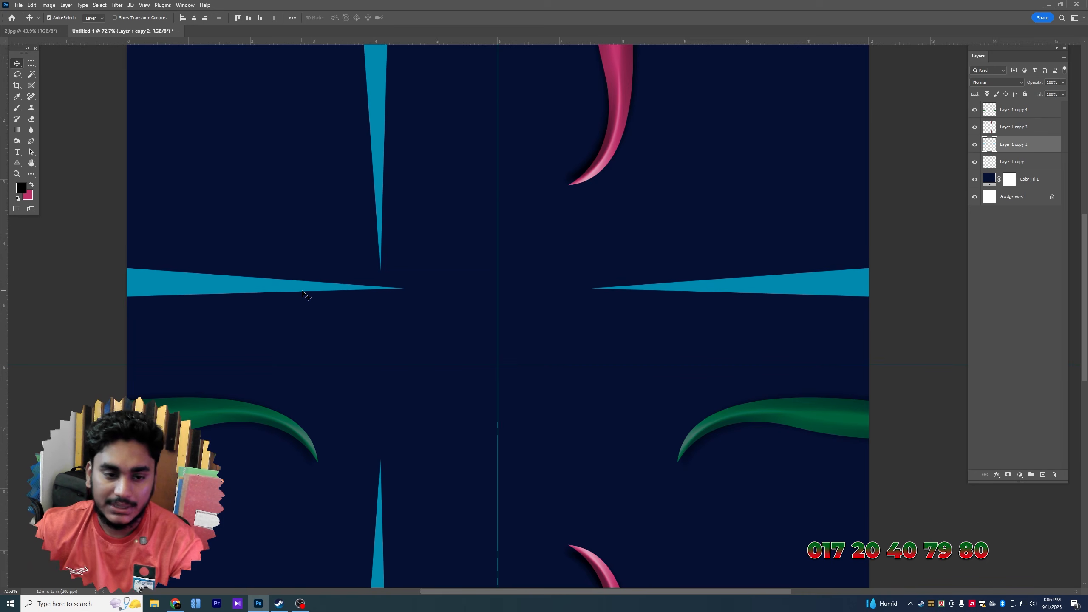
{"action": "key", "text": "ctrl+minus"}
{"action": "key", "text": "ctrl+minus"}
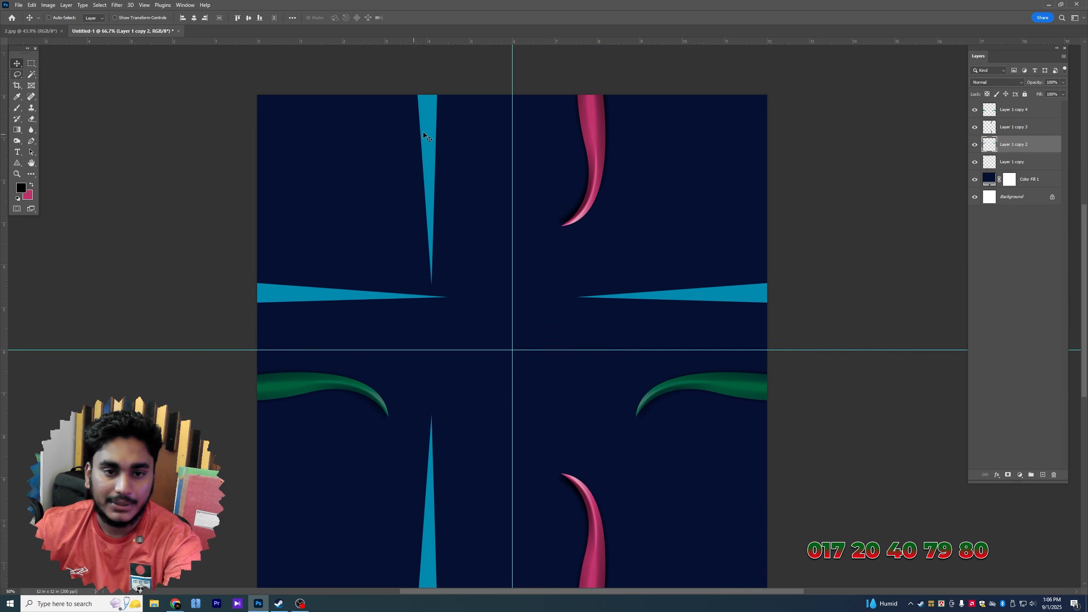
{"action": "key", "text": "Delete"}
Move the vertical teal spikes down and delete the upper spike with a rectangular selection, then deselect
{"action": "left_click_drag", "start_coordinate": [414, 144], "coordinate": [422, 208]}
{"action": "key", "text": "m"}
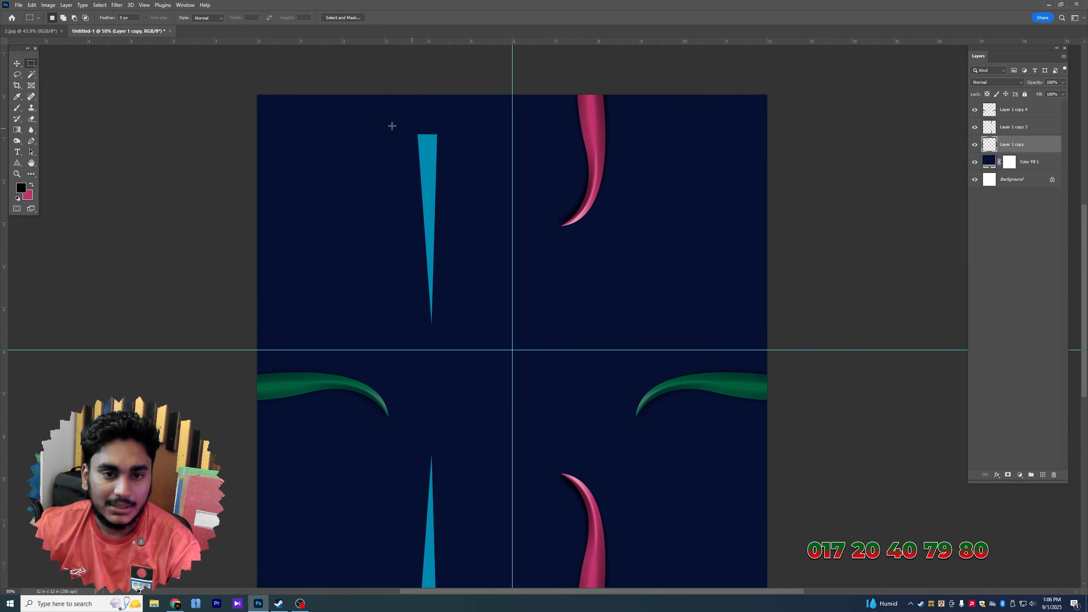
{"action": "left_click_drag", "start_coordinate": [382, 120], "coordinate": [455, 330]}
{"action": "key", "text": "Delete"}
{"action": "key", "text": "ctrl+d"}
{"action": "key", "text": "v"}
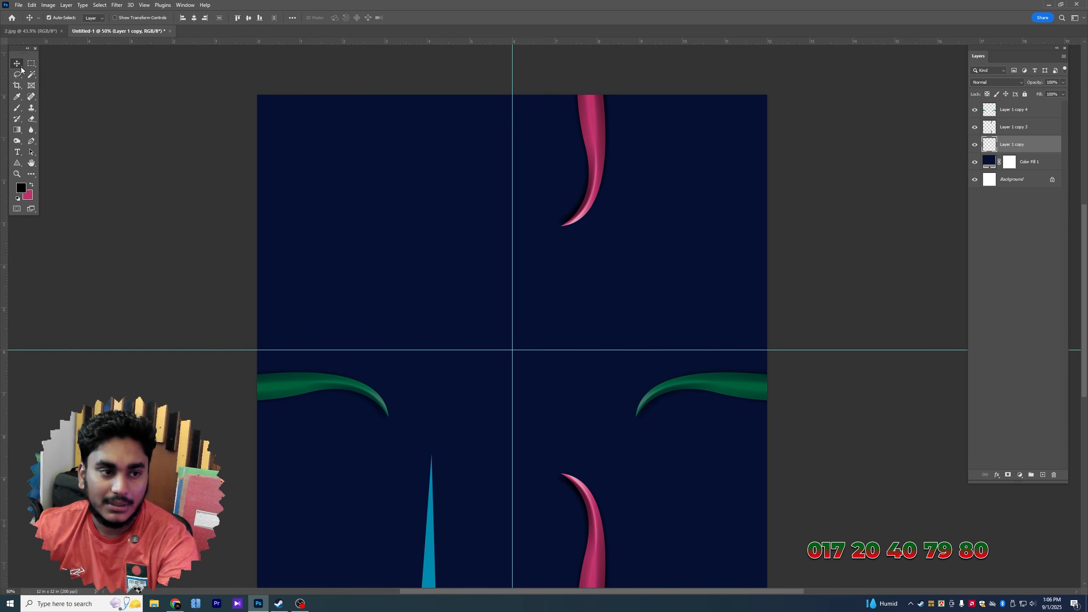
Delete the remaining vertical spike layer and place a single downward-pointing teal spike across the horizontal guide, left of the canvas centre
{"action": "key", "text": "Delete"}
{"action": "key", "text": "ctrl+z"}
{"action": "left_click_drag", "start_coordinate": [519, 272], "coordinate": [460, 322]}
{"action": "scroll", "coordinate": [463, 332], "scroll_direction": "up", "scroll_amount": 3}
{"action": "left_click_drag", "start_coordinate": [553, 422], "coordinate": [543, 359]}
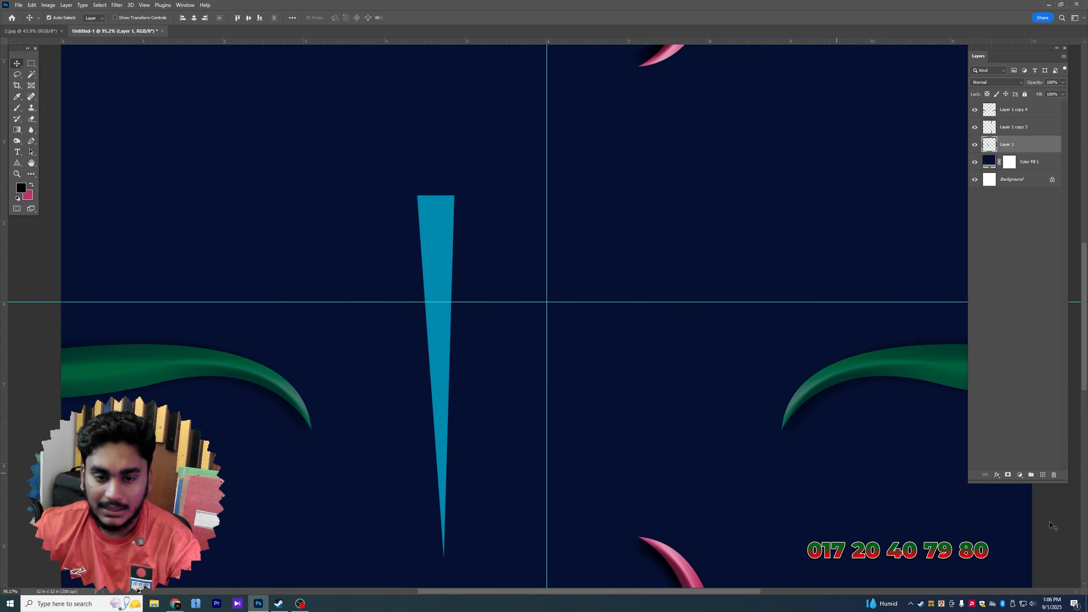
Apply a smooth Inner Bevel with Bevel & Emboss to the single teal spike and rasterize its layer style
{"action": "left_click", "coordinate": [997, 475]}
{"action": "left_click", "coordinate": [1011, 489]}
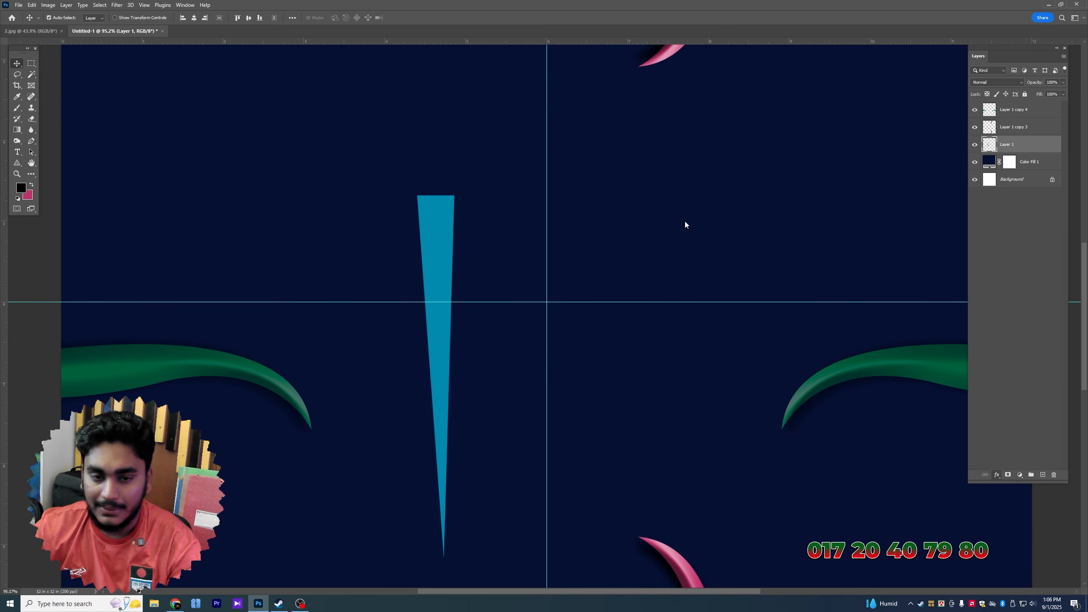
{"action": "left_click_drag", "start_coordinate": [824, 140], "coordinate": [820, 140]}
{"action": "key", "text": "Return"}
{"action": "key", "text": "v"}
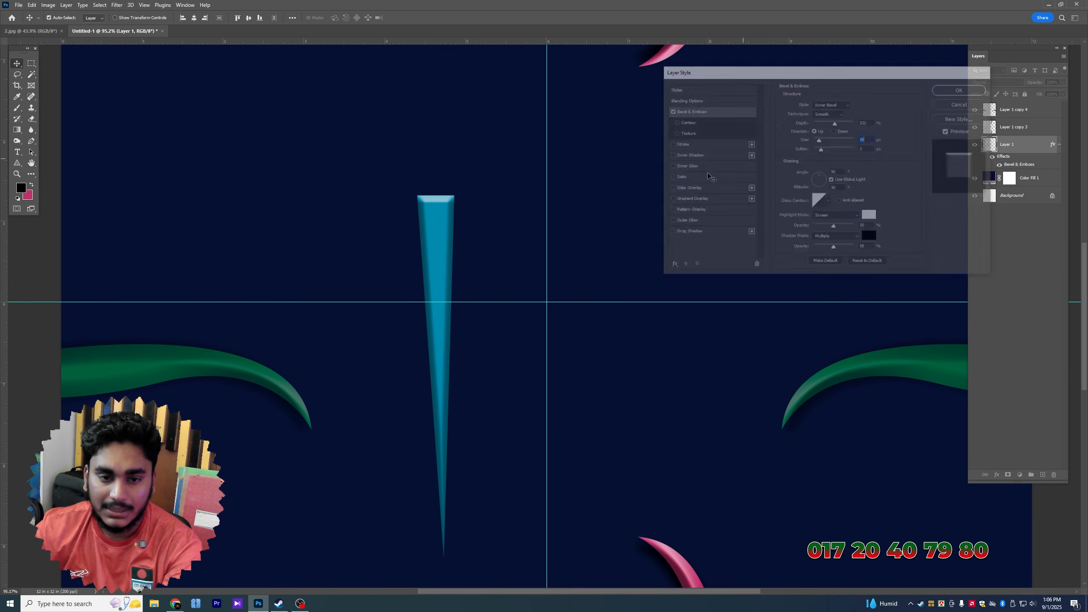
{"action": "key", "text": "ctrl+minus"}
{"action": "right_click", "coordinate": [1032, 152]}
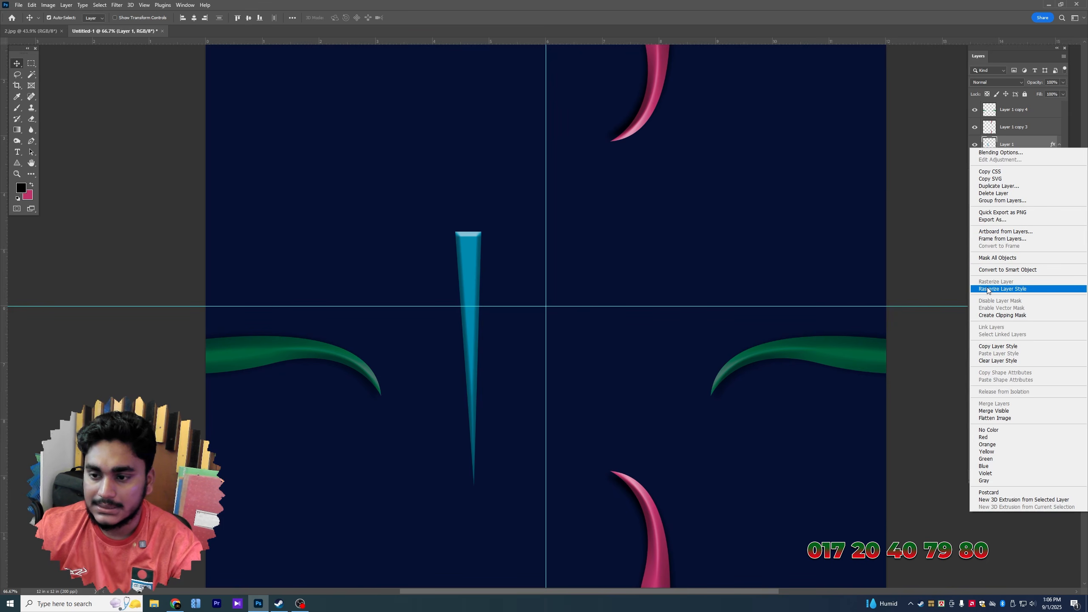
{"action": "left_click", "coordinate": [938, 284]}
Trim the bevelled highlight off the spike's wide upper end with a rectangular selection, then deselect
{"action": "scroll", "coordinate": [431, 268], "scroll_direction": "up", "scroll_amount": 2}
{"action": "scroll", "coordinate": [430, 268], "scroll_direction": "up", "scroll_amount": 3}
{"action": "key", "text": "m"}
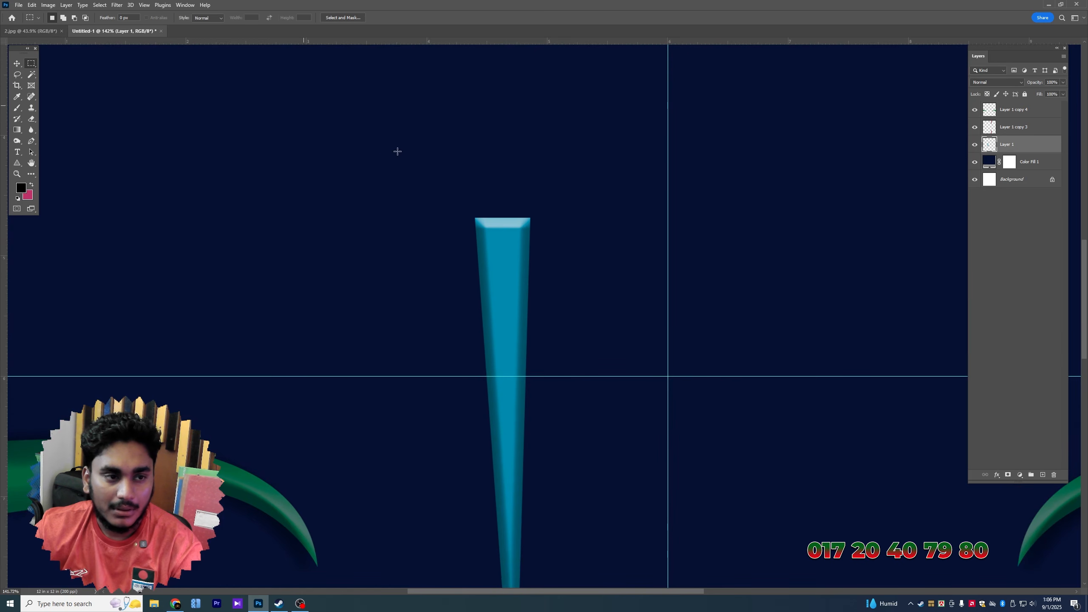
{"action": "left_click_drag", "start_coordinate": [392, 159], "coordinate": [538, 241]}
{"action": "key", "text": "Delete"}
{"action": "key", "text": "ctrl+d"}
Duplicate the trimmed spike upward, flip the copy vertically, join the wide ends at the horizontal guide and hide the guides
{"action": "left_click", "coordinate": [22, 64]}
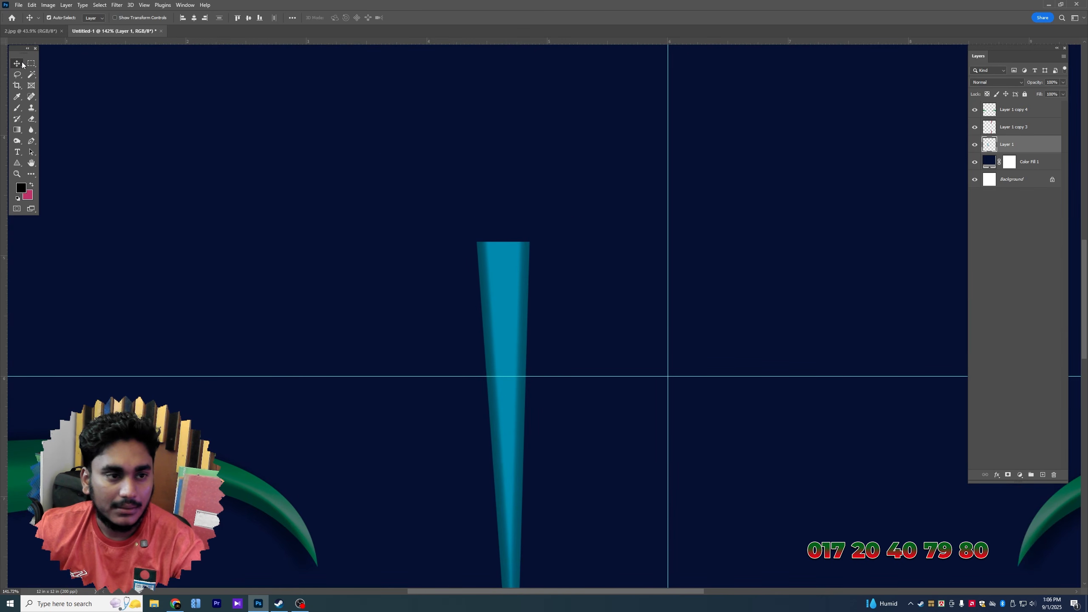
{"action": "scroll", "coordinate": [407, 245], "scroll_direction": "down", "scroll_amount": 2}
{"action": "left_click_drag", "start_coordinate": [486, 280], "coordinate": [493, 184]}
{"action": "scroll", "coordinate": [493, 257], "scroll_direction": "up", "scroll_amount": 3}
{"action": "key", "text": "ctrl+t"}
{"action": "right_click", "coordinate": [494, 190]}
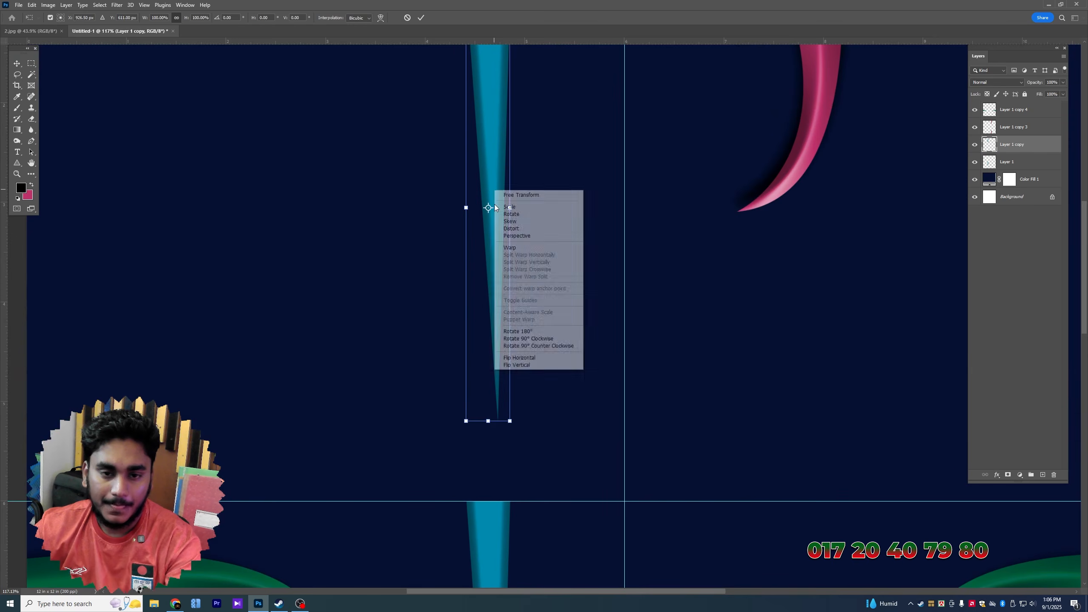
{"action": "left_click", "coordinate": [534, 365]}
{"action": "key", "text": "Return"}
{"action": "left_click_drag", "start_coordinate": [497, 424], "coordinate": [519, 458]}
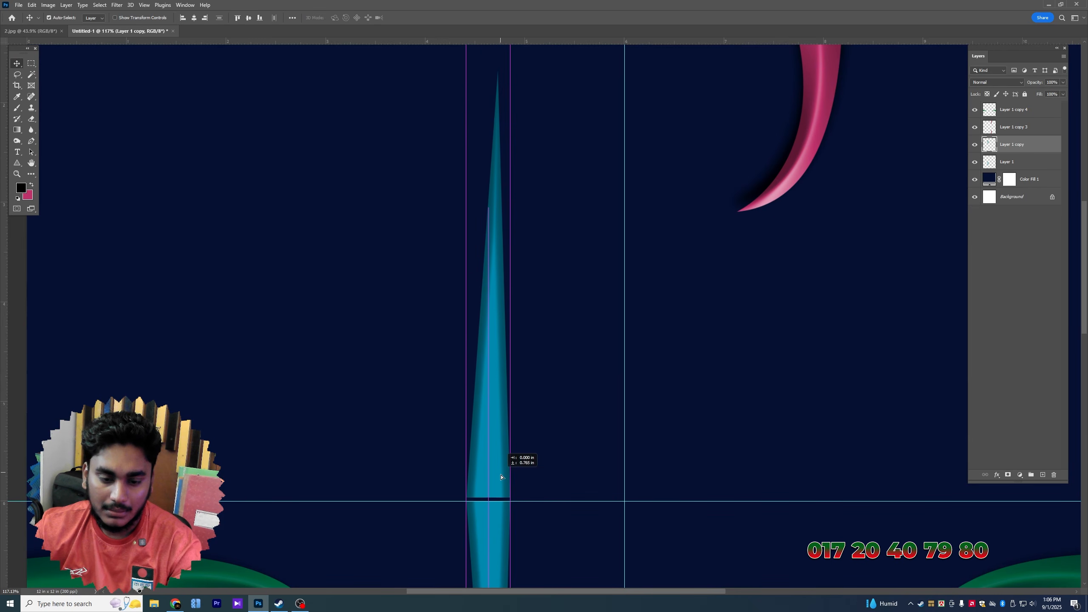
{"action": "key", "text": "ctrl+h"}
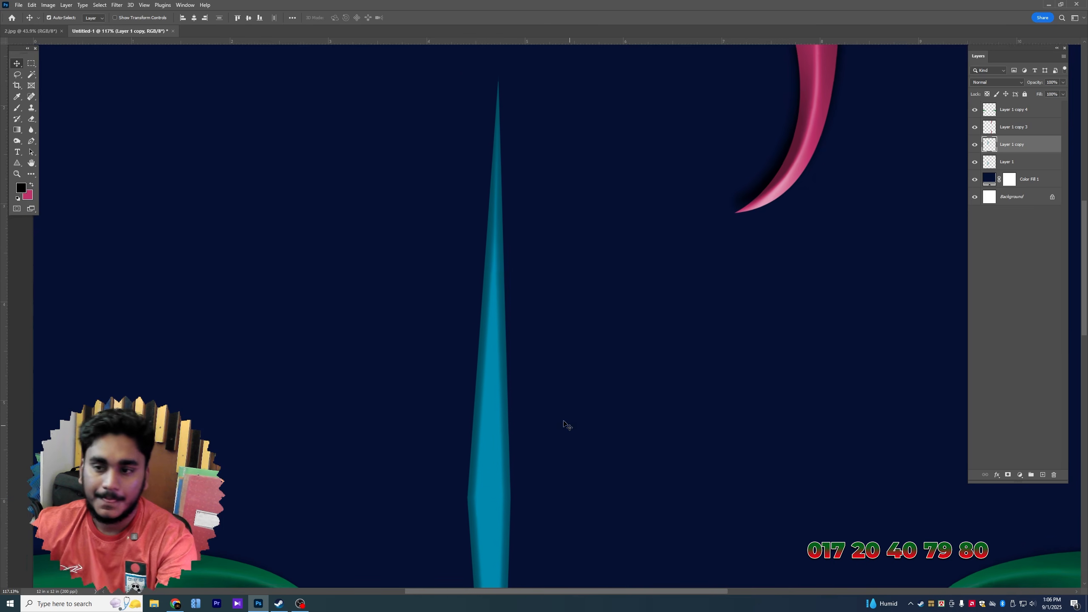
{"action": "scroll", "coordinate": [563, 424], "scroll_direction": "down", "scroll_amount": 3}
{"action": "scroll", "coordinate": [569, 387], "scroll_direction": "up", "scroll_amount": 4}
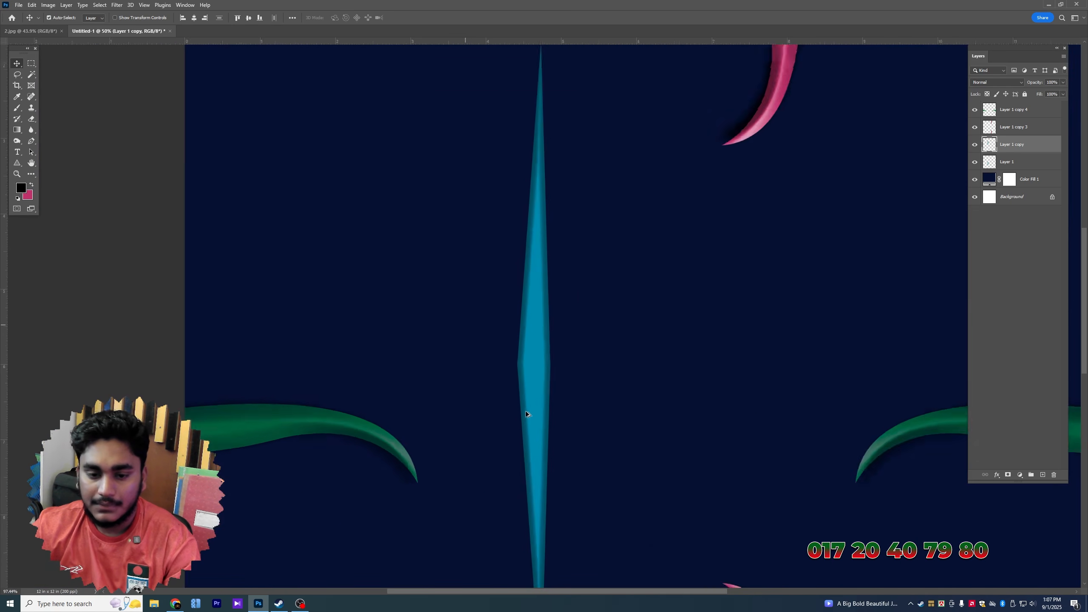
Align the upward-pointing spike to the canvas's bottom edge and the downward-pointing spike to its top edge
{"action": "scroll", "coordinate": [560, 337], "scroll_direction": "down", "scroll_amount": 2}
{"action": "scroll", "coordinate": [574, 334], "scroll_direction": "down", "scroll_amount": 3}
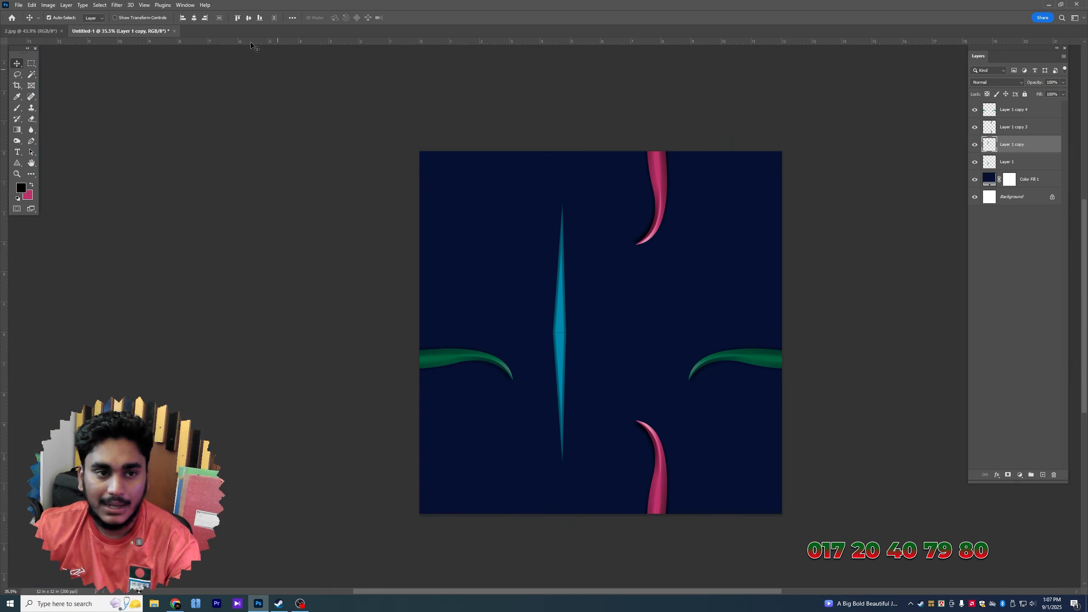
{"action": "left_click", "coordinate": [260, 17]}
{"action": "scroll", "coordinate": [563, 336], "scroll_direction": "up", "scroll_amount": 2}
{"action": "left_click", "coordinate": [557, 347]}
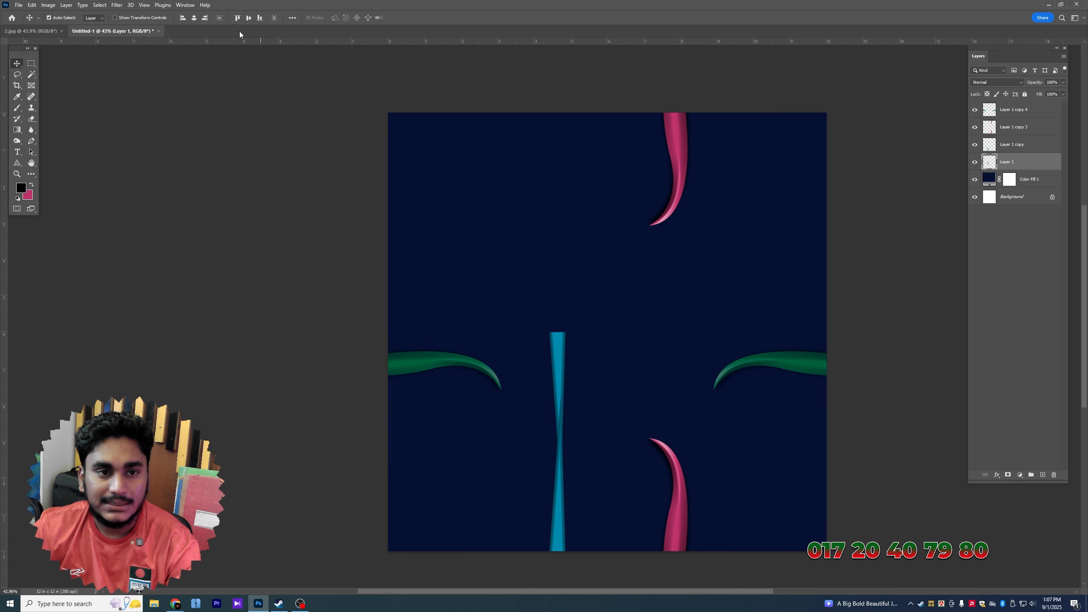
{"action": "left_click", "coordinate": [237, 17]}
Merge the two vertical spike layers into one and move the pair slightly left
{"action": "left_click", "coordinate": [560, 513], "text": "shift"}
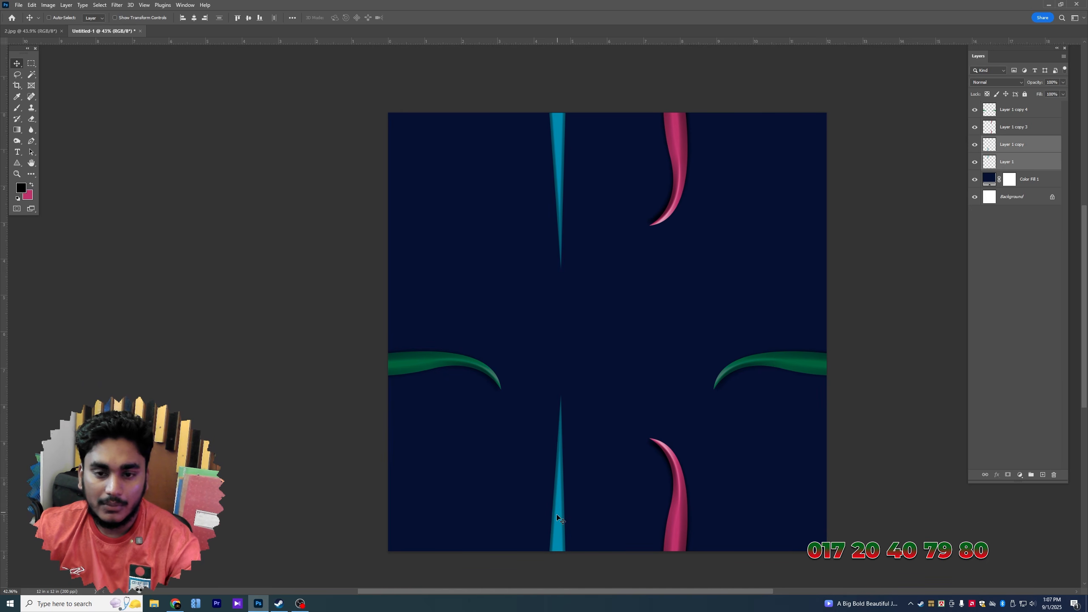
{"action": "key", "text": "ctrl+e"}
{"action": "left_click_drag", "start_coordinate": [556, 514], "coordinate": [528, 508]}
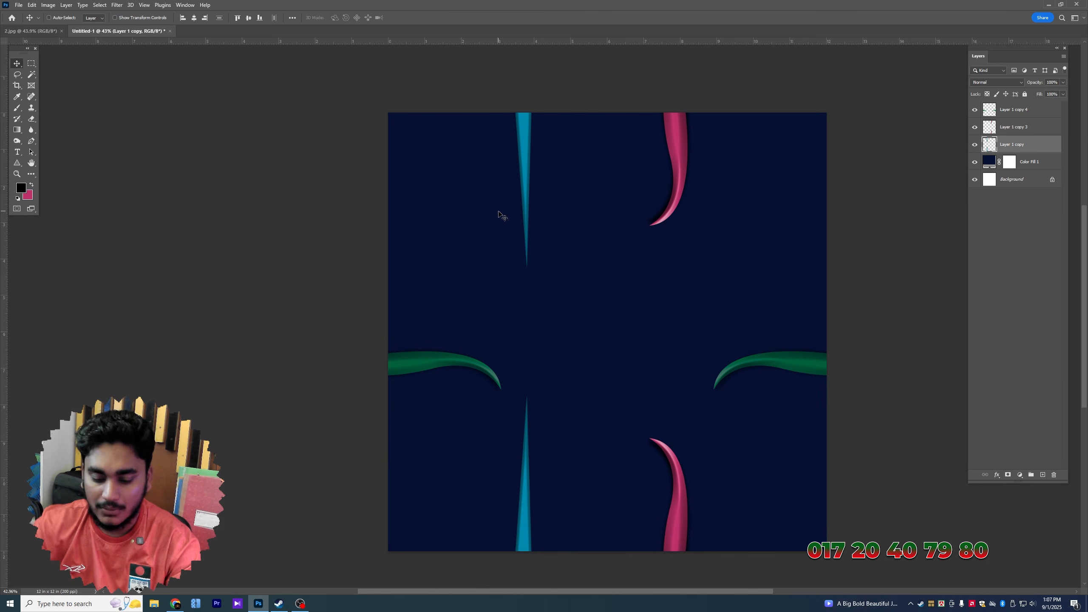
Duplicate the vertical spike pair, rotate the copy 90° to horizontal and place it across the upper part of the canvas
{"action": "key", "text": "ctrl+j"}
{"action": "key", "text": "ctrl+t"}
{"action": "left_click_drag", "start_coordinate": [554, 141], "coordinate": [877, 423]}
{"action": "key", "text": "Return"}
Duplicate the horizontal spike pair lower on the canvas and rotate the copy -90° to vertical
{"action": "left_click_drag", "start_coordinate": [662, 333], "coordinate": [769, 494]}
{"action": "scroll", "coordinate": [773, 291], "scroll_direction": "up", "scroll_amount": 1}
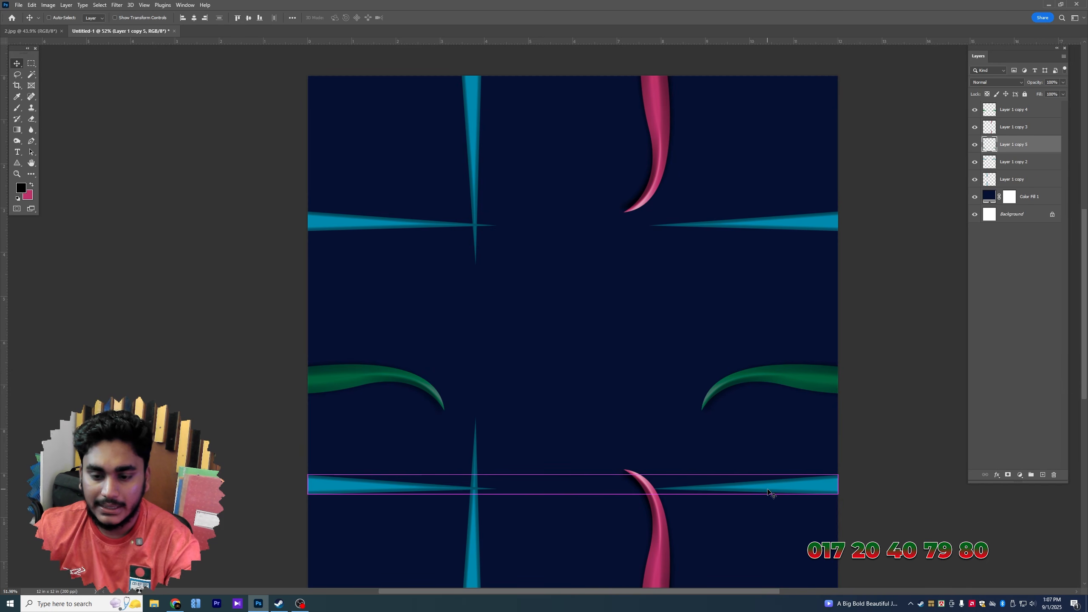
{"action": "key", "text": "ctrl+t"}
{"action": "left_click_drag", "start_coordinate": [848, 501], "coordinate": [590, 183]}
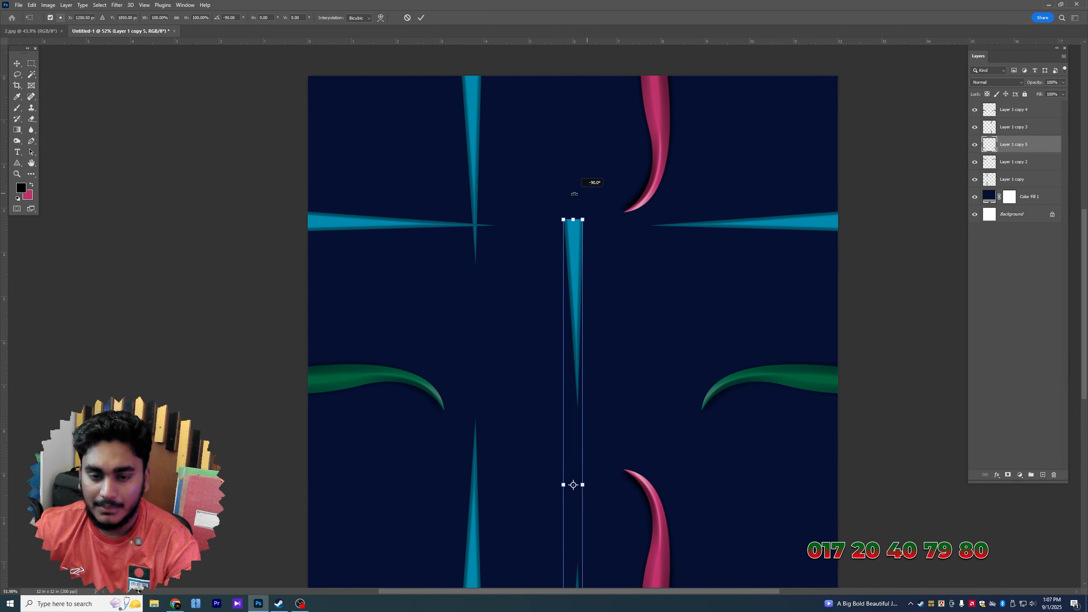
{"action": "key", "text": "Return"}
Cut the upper spike from the rotated copy, delete the leftover layer and paste the spike onto its own layer
{"action": "left_click", "coordinate": [31, 63]}
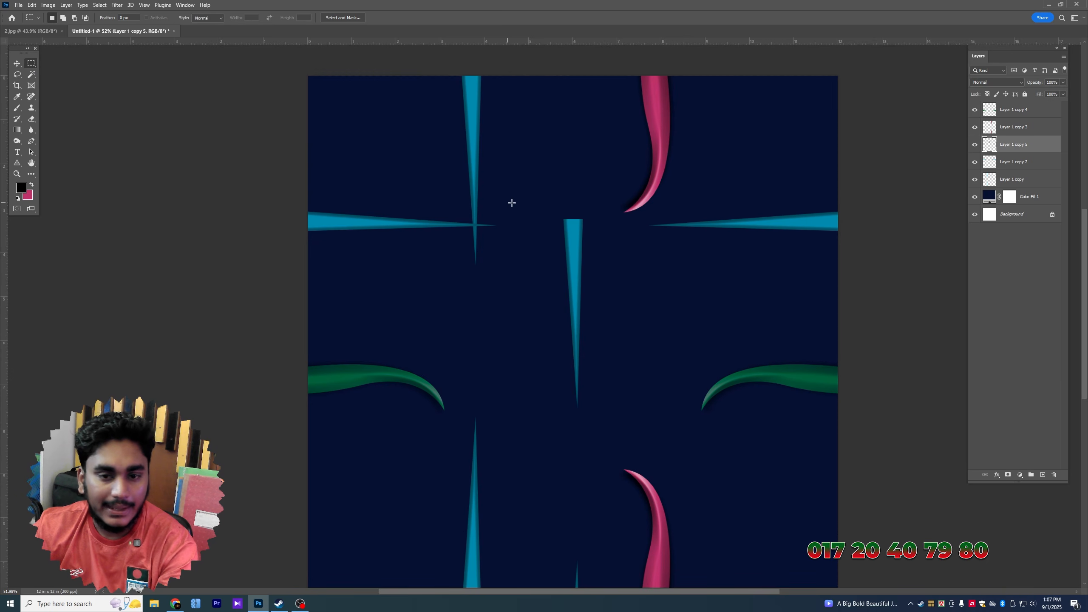
{"action": "left_click_drag", "start_coordinate": [514, 199], "coordinate": [617, 425]}
{"action": "key", "text": "Delete"}
{"action": "key", "text": "ctrl+d"}
{"action": "left_click", "coordinate": [17, 63]}
{"action": "key", "text": "Delete"}
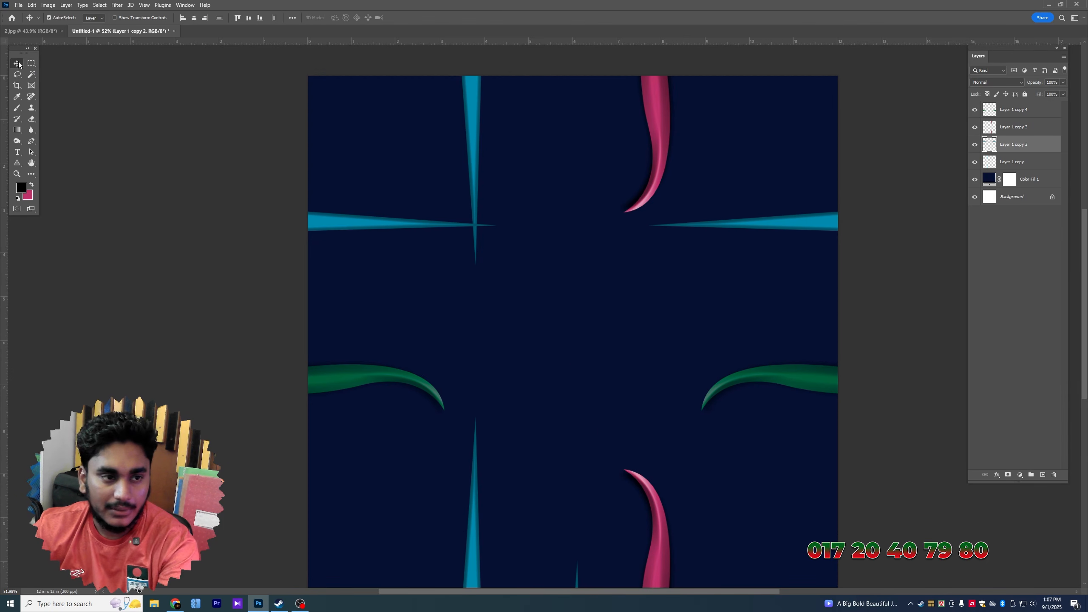
{"action": "key", "text": "ctrl+v"}
Rotate the pasted spike diagonally and place it across the horizontal guide with its tip at the vertical guide
{"action": "key", "text": "ctrl+t"}
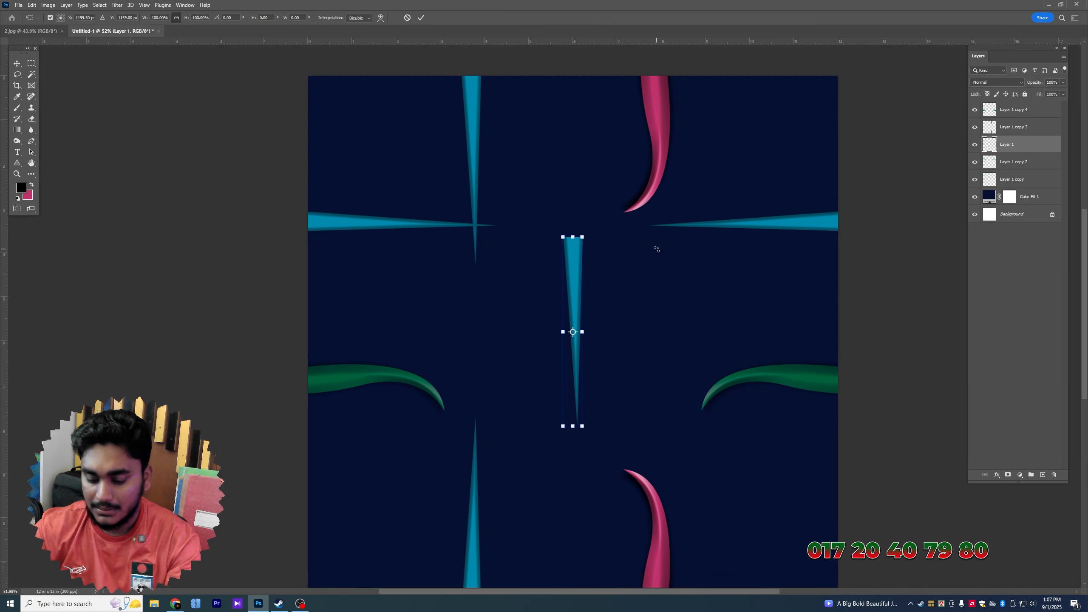
{"action": "key", "text": "Return"}
{"action": "key", "text": "ctrl+t"}
{"action": "left_click_drag", "start_coordinate": [658, 253], "coordinate": [682, 335]}
{"action": "key", "text": "Return"}
Remove the part of the diagonal spike above the horizontal guide with a rectangular selection, then deselect
{"action": "key", "text": "m"}
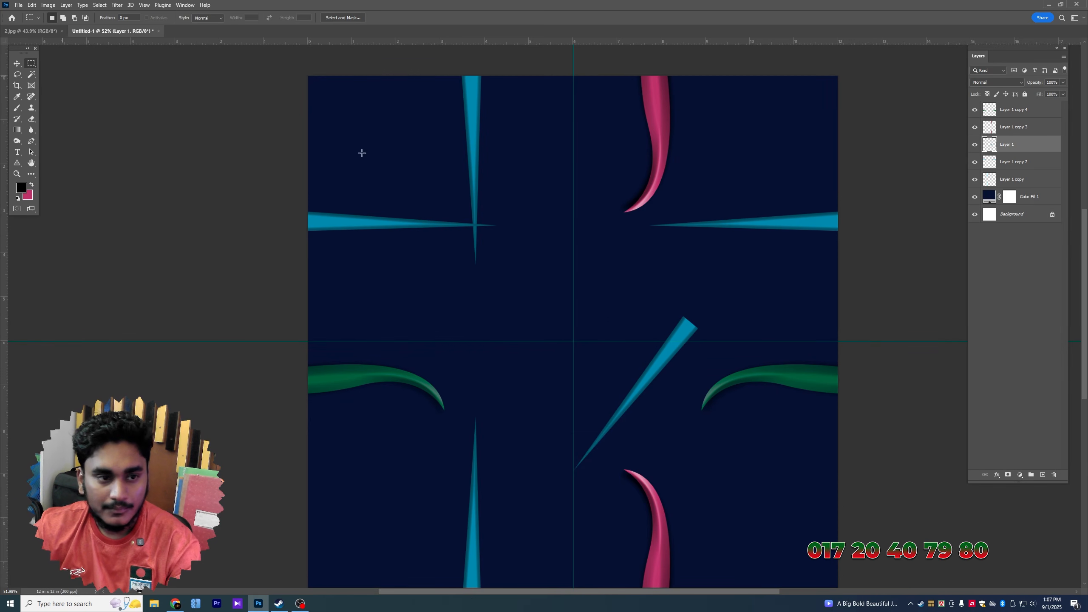
{"action": "left_click_drag", "start_coordinate": [544, 274], "coordinate": [749, 342]}
{"action": "key", "text": "Delete"}
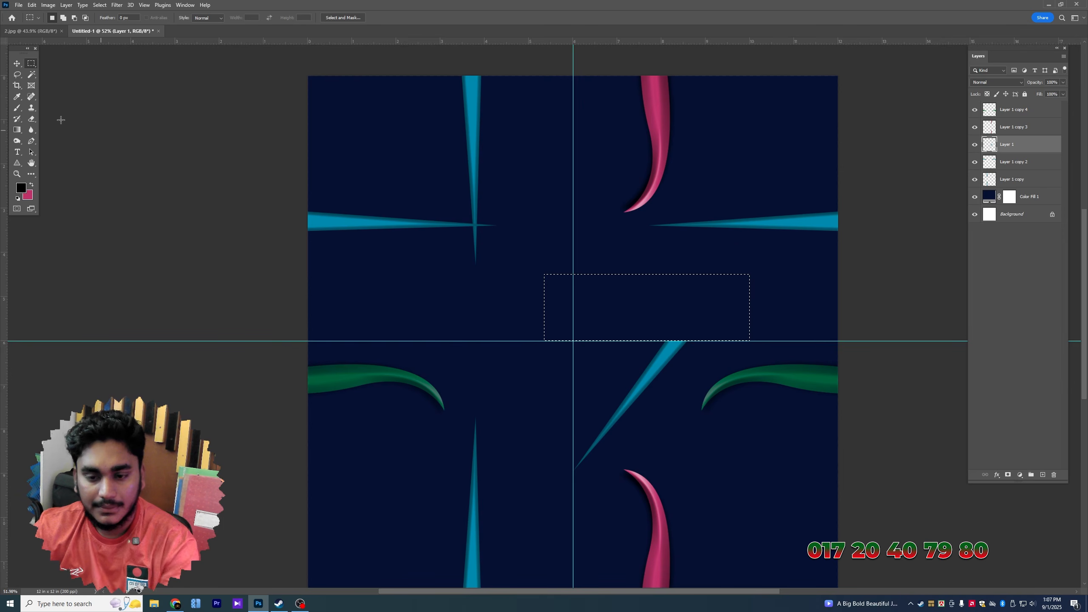
{"action": "key", "text": "ctrl+d"}
Duplicate the trimmed diagonal spike above, flip the copy vertically and join the cut ends at the horizontal guide
{"action": "key", "text": "v"}
{"action": "left_click_drag", "start_coordinate": [665, 378], "coordinate": [648, 234]}
{"action": "key", "text": "ctrl+t"}
{"action": "right_click", "coordinate": [648, 235]}
{"action": "left_click", "coordinate": [685, 408]}
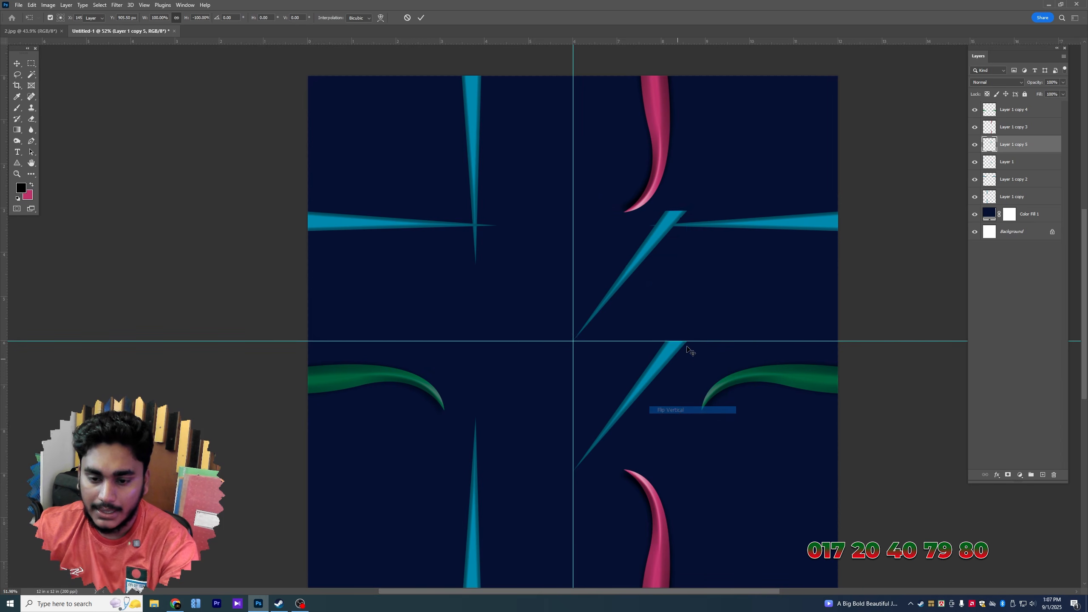
{"action": "key", "text": "Return"}
{"action": "scroll", "coordinate": [668, 333], "scroll_direction": "up", "scroll_amount": 3}
{"action": "left_click_drag", "start_coordinate": [683, 326], "coordinate": [682, 329]}
{"action": "key", "text": "ctrl+minus"}
{"action": "key", "text": "ctrl+minus"}
{"action": "key", "text": "ctrl+minus"}
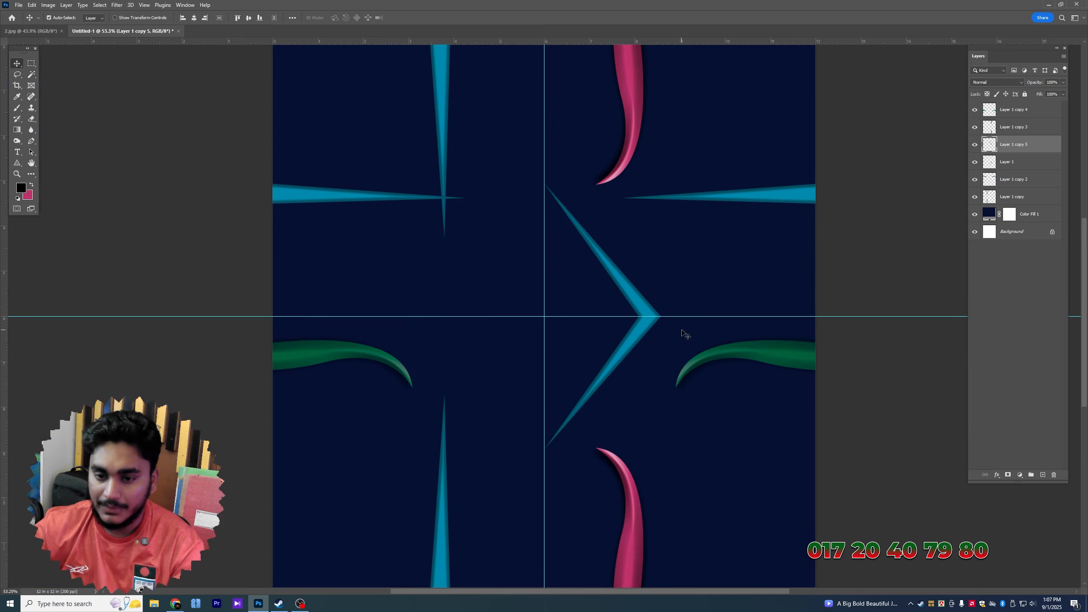
Align the flipped diagonal spike to the canvas bottom and the other to the top, and merge both layers
{"action": "left_click", "coordinate": [259, 18]}
{"action": "key", "text": "alt+bracketleft"}
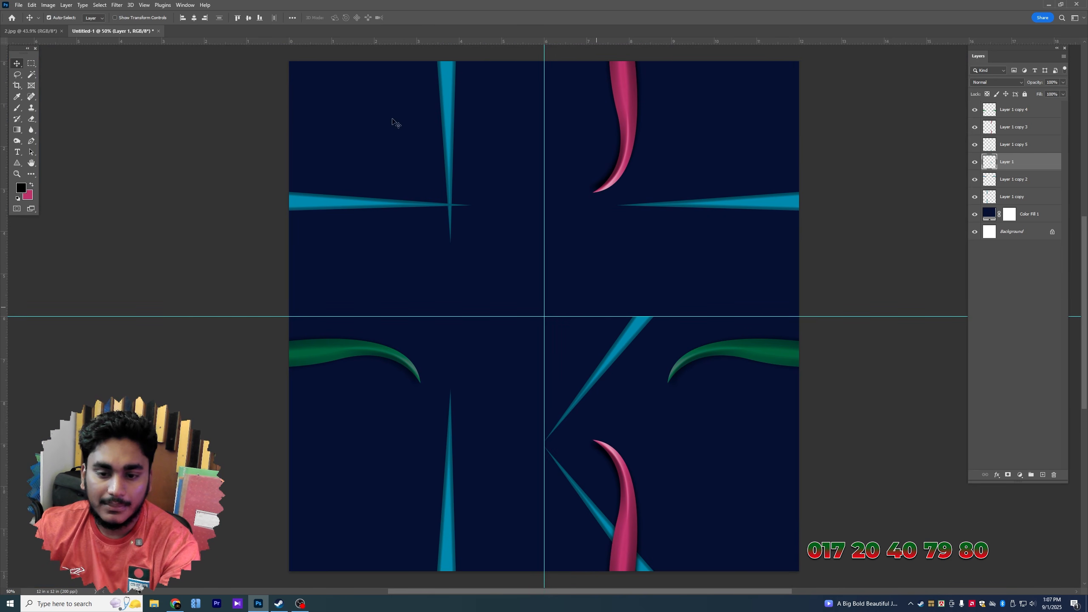
{"action": "left_click", "coordinate": [238, 18]}
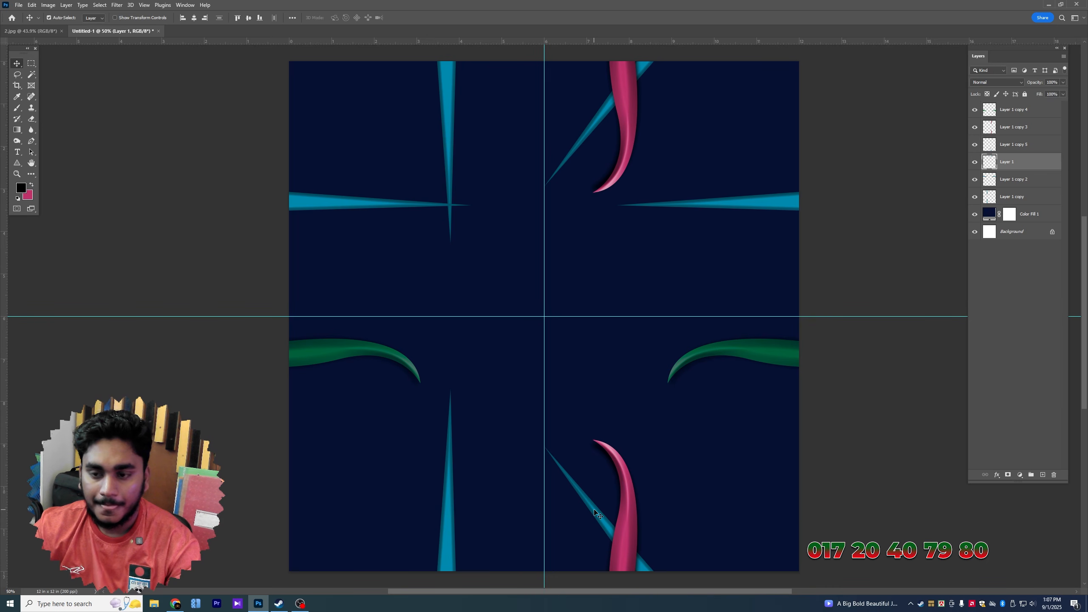
{"action": "key", "text": "alt+shift+bracketright"}
{"action": "key", "text": "ctrl+e"}
Recolour the merged diagonal spike pair to a muted yellow by shifting its hue and lowering its saturation
{"action": "key", "text": "ctrl+u"}
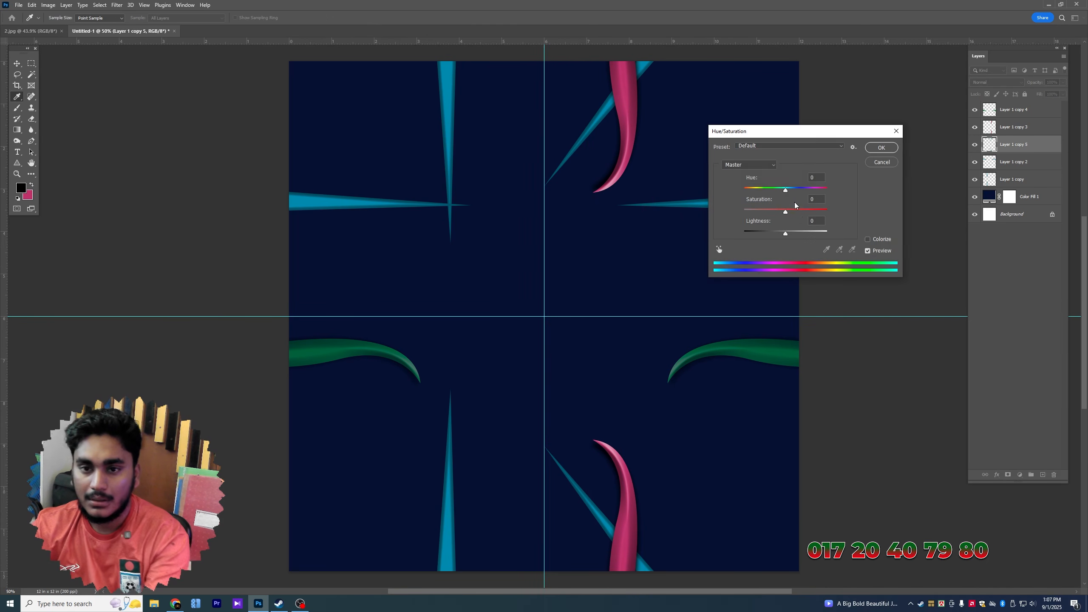
{"action": "left_click_drag", "start_coordinate": [808, 192], "coordinate": [752, 189]}
{"action": "left_click", "coordinate": [756, 212]}
{"action": "left_click", "coordinate": [766, 191]}
{"action": "key", "text": "Return"}
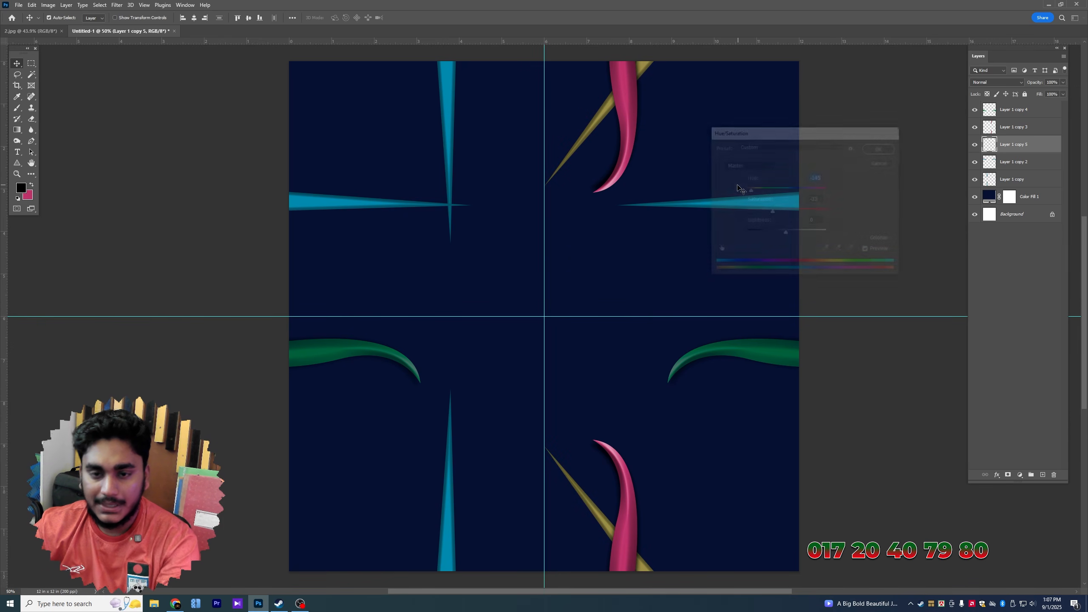
Duplicate the green tentacle pair lower on the canvas and rotate the copy 90° to vertical
{"action": "left_click", "coordinate": [323, 355]}
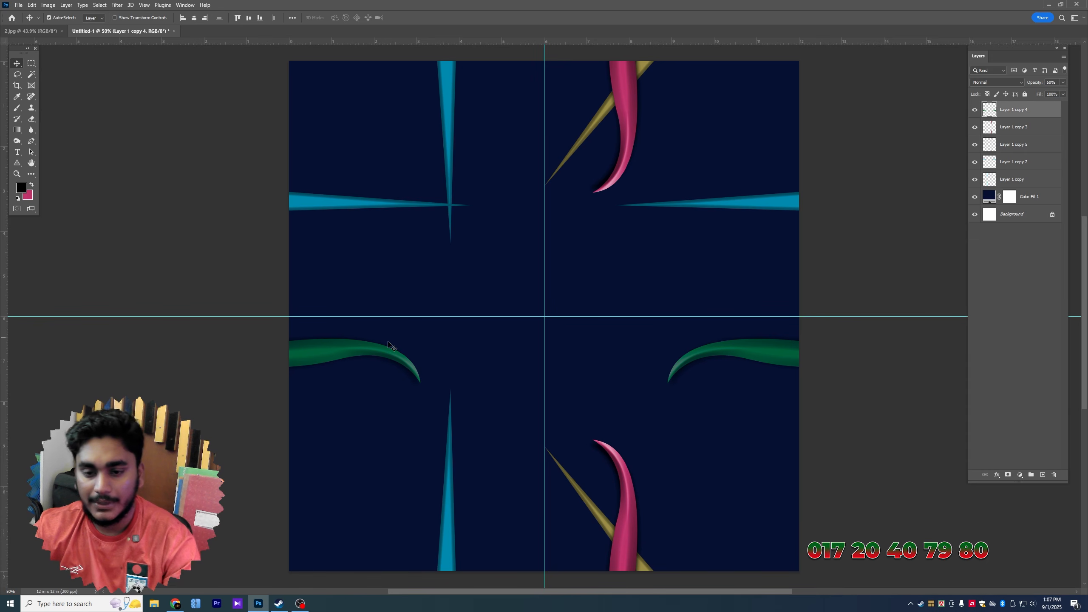
{"action": "left_click_drag", "start_coordinate": [779, 352], "coordinate": [774, 424]}
{"action": "key", "text": "ctrl+t"}
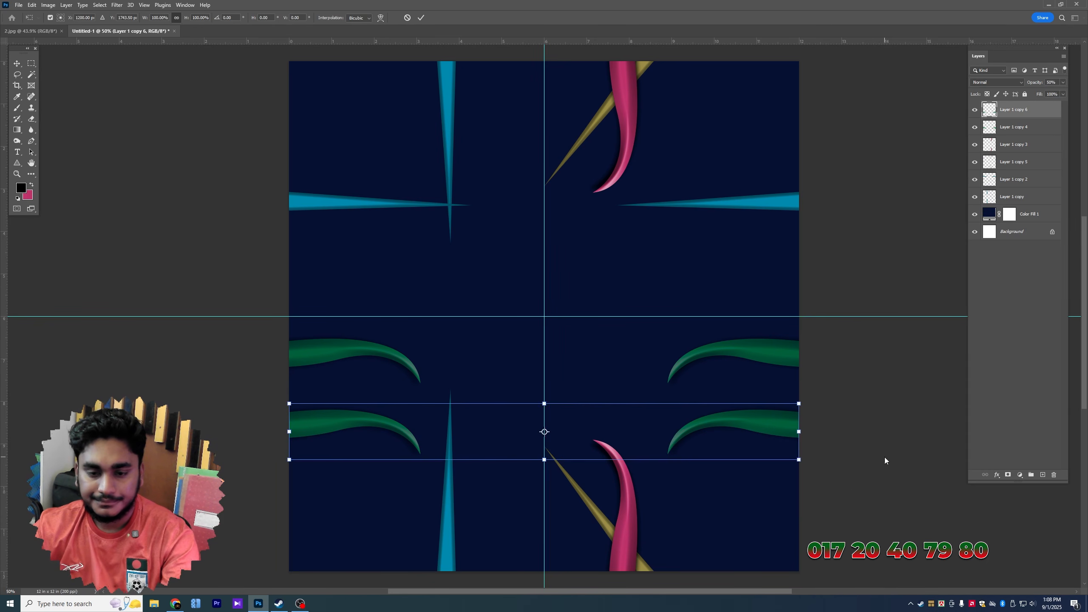
{"action": "left_click_drag", "start_coordinate": [884, 458], "coordinate": [539, 563]}
{"action": "key", "text": "Return"}
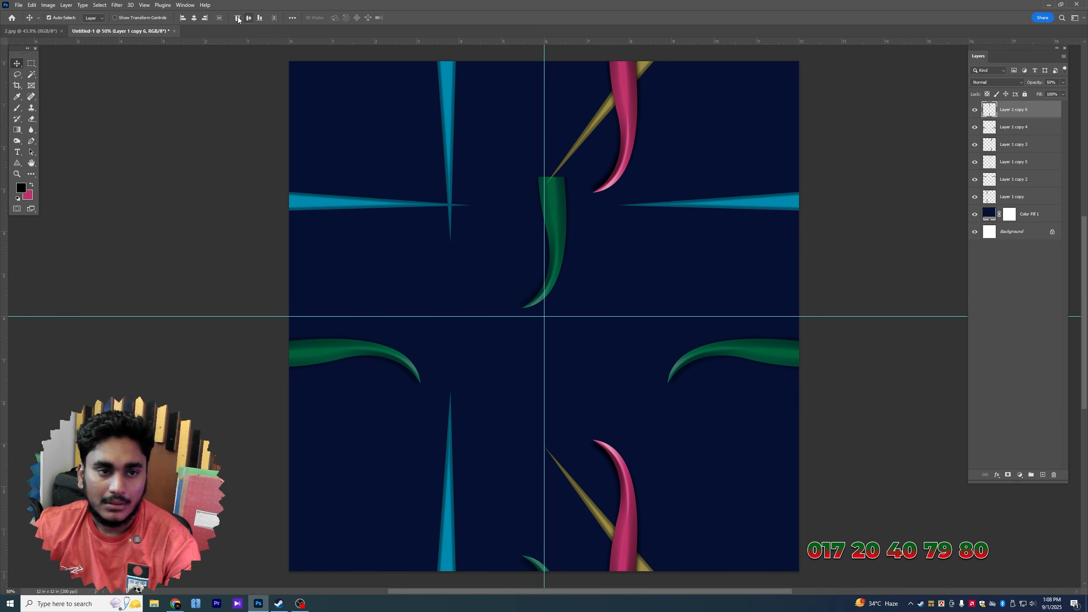
Align the vertical green tentacle pair to the canvas's top edge and move it near the left edge
{"action": "left_click", "coordinate": [238, 18]}
{"action": "left_click_drag", "start_coordinate": [557, 89], "coordinate": [349, 85]}
{"action": "scroll", "coordinate": [347, 130], "scroll_direction": "up", "scroll_amount": 2}
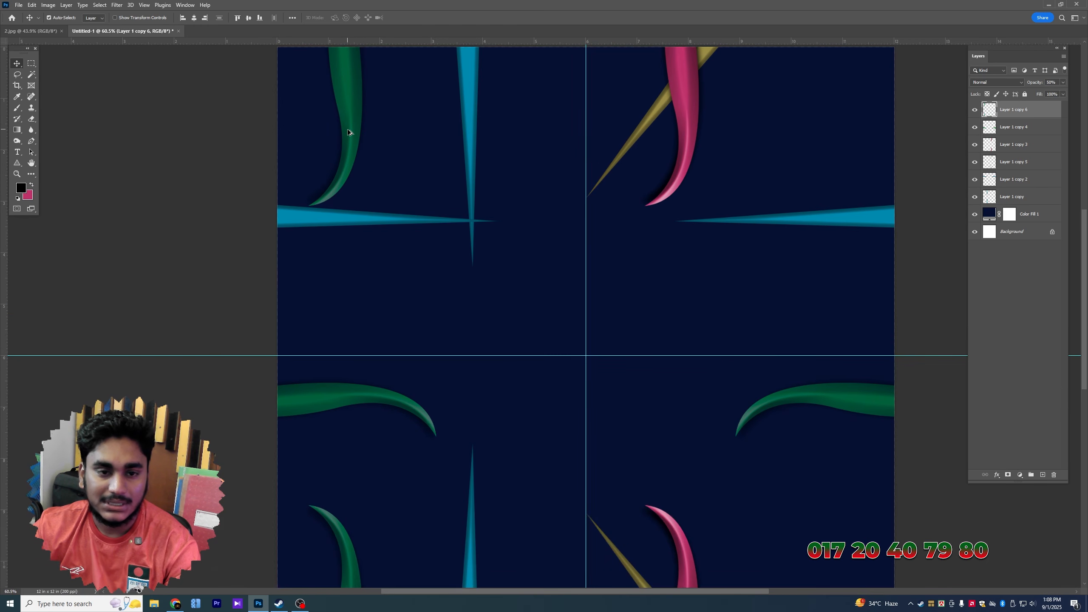
Shift the vertical green tentacle pair to a yellowish brown with a Hue of -80
{"action": "key", "text": "ctrl+u"}
{"action": "mouse_move", "coordinate": [785, 188]}
{"action": "left_mouse_down"}
{"action": "mouse_move", "coordinate": [745, 193]}
{"action": "mouse_move", "coordinate": [762, 190]}
{"action": "left_mouse_up"}
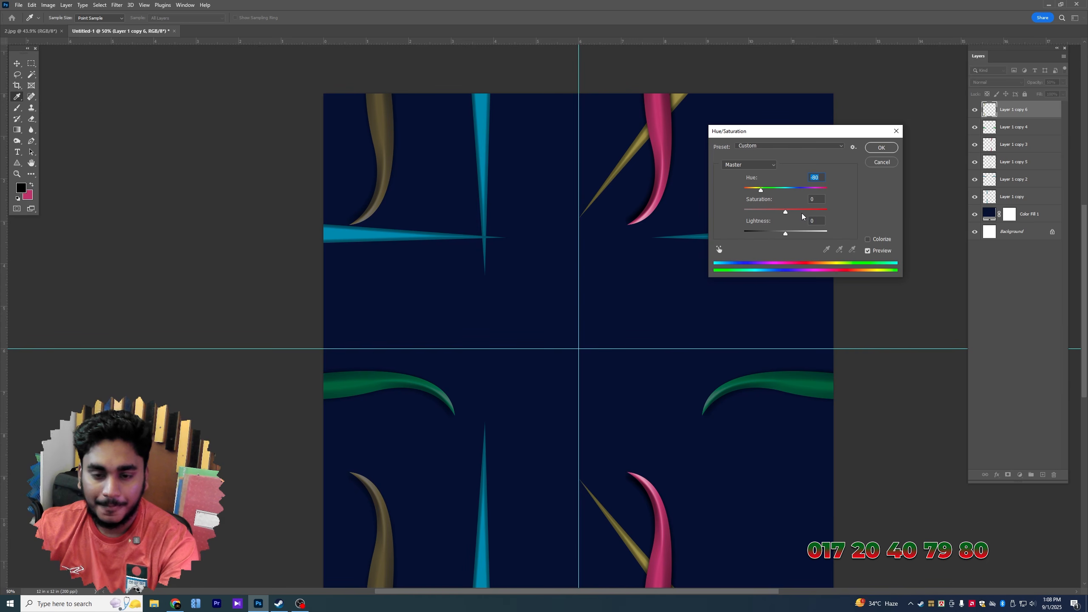
{"action": "key", "text": "Return"}
Set the brown tentacle pair's layer opacity to 20% and activate the Triangle tool
{"action": "key", "text": "v"}
{"action": "key", "text": "ctrl+minus"}
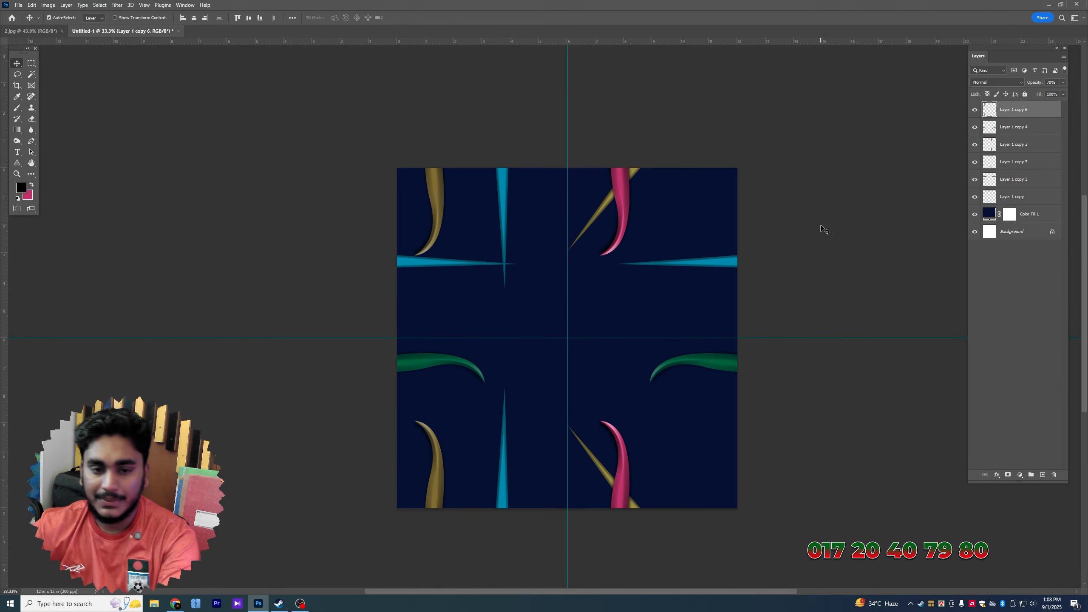
{"action": "key", "text": "ctrl+plus"}
{"action": "key", "text": "2"}
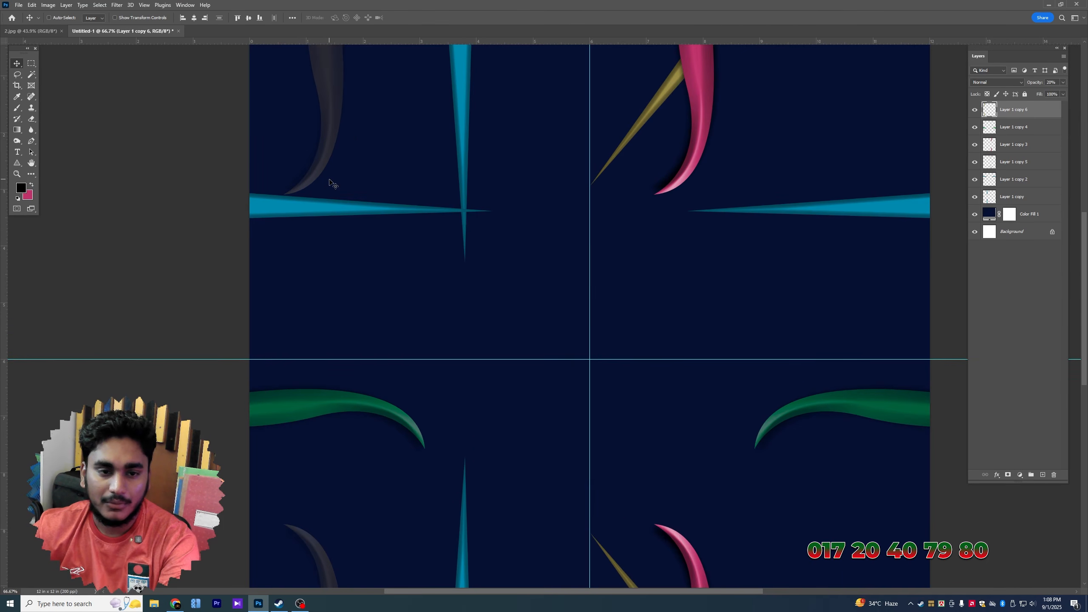
{"action": "key", "text": "ctrl"}
{"action": "left_click", "coordinate": [17, 162]}
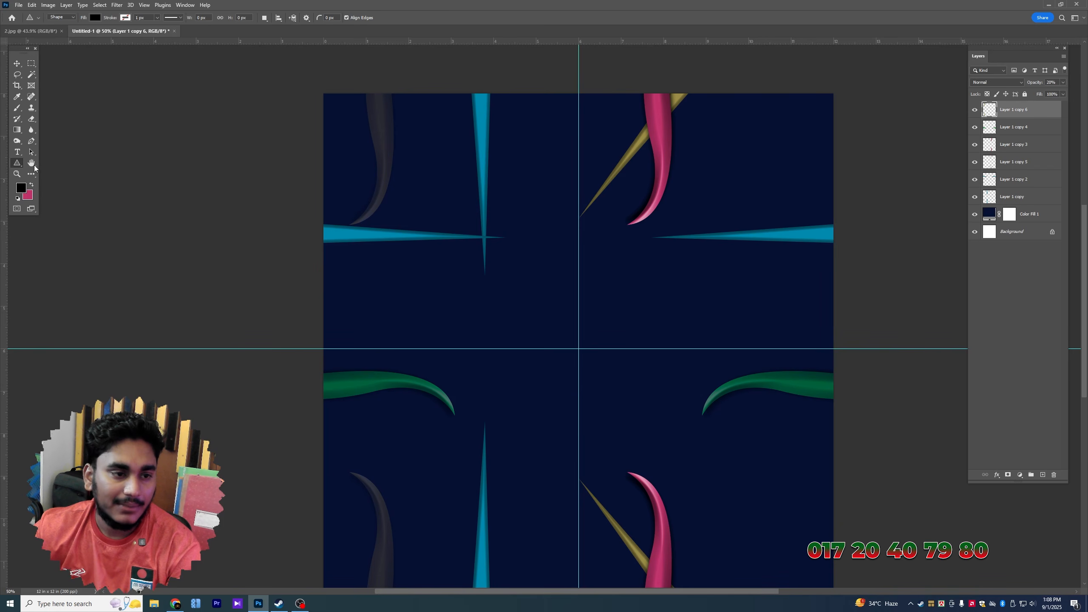
Draw a black triangle about 2.48 × 2.15 in below the teal spikes' crossing, just above the horizontal guide
{"action": "left_click", "coordinate": [24, 160]}
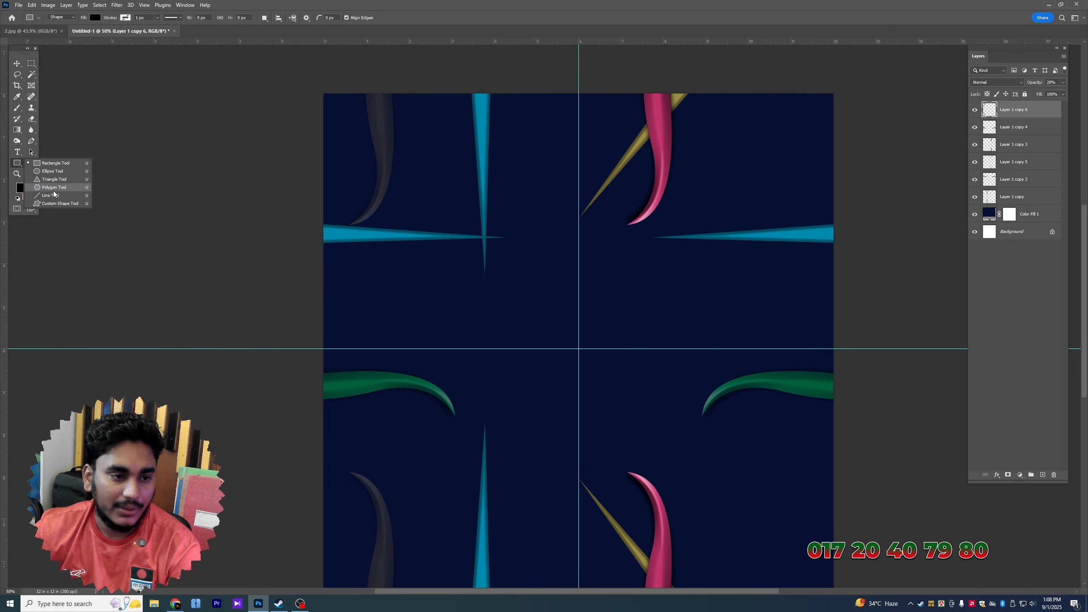
{"action": "left_click", "coordinate": [54, 179]}
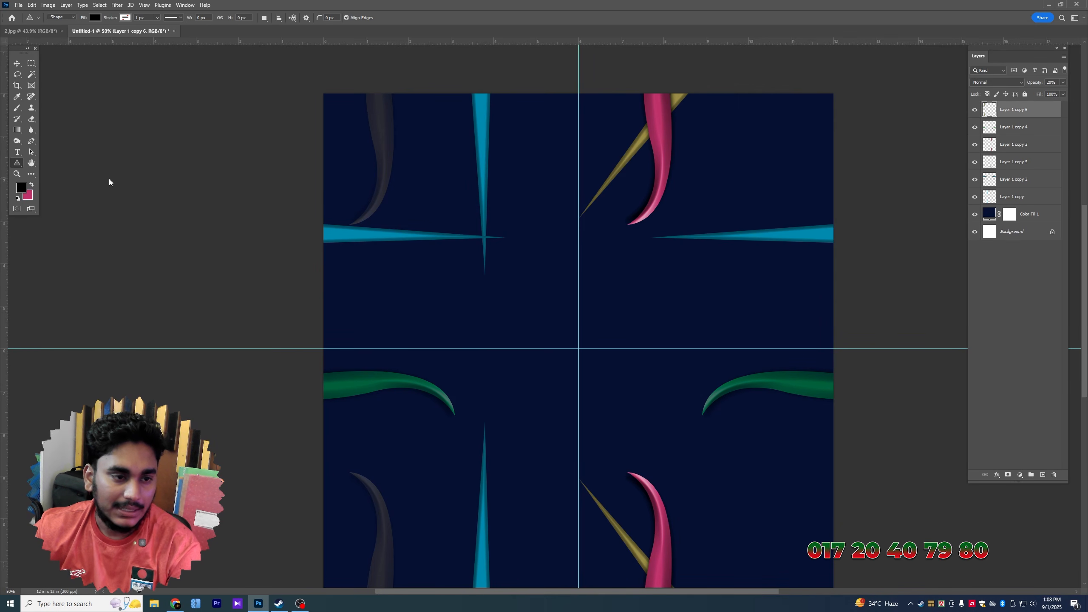
{"action": "left_click_drag", "start_coordinate": [459, 295], "coordinate": [511, 340]}
{"action": "left_click", "coordinate": [17, 63]}
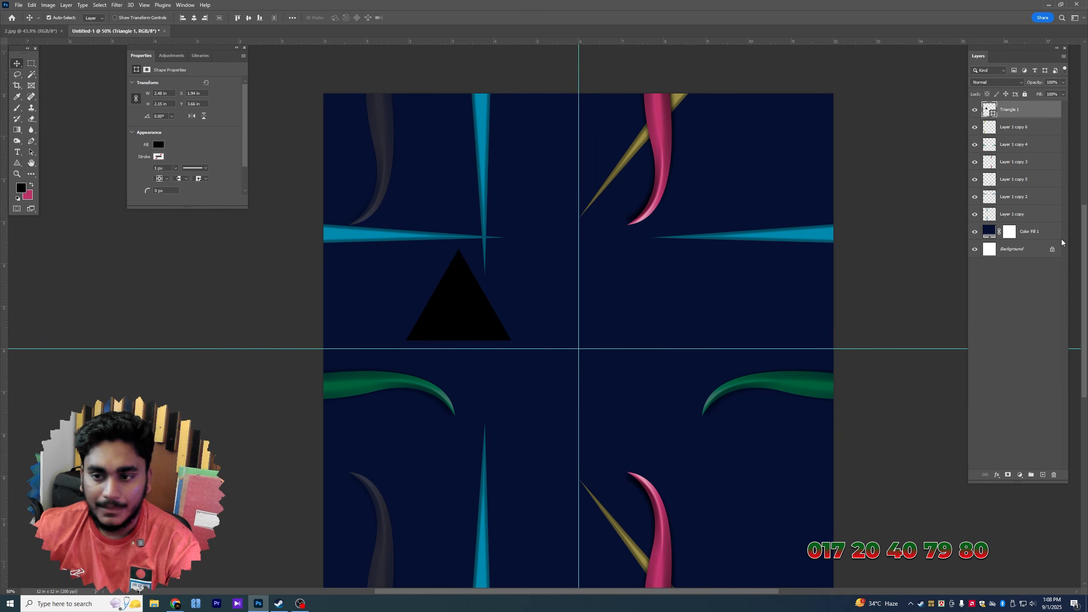
Recolour the triangle's fill to olive yellow #93964c
{"action": "double_click", "coordinate": [985, 111]}
{"action": "left_click", "coordinate": [839, 175]}
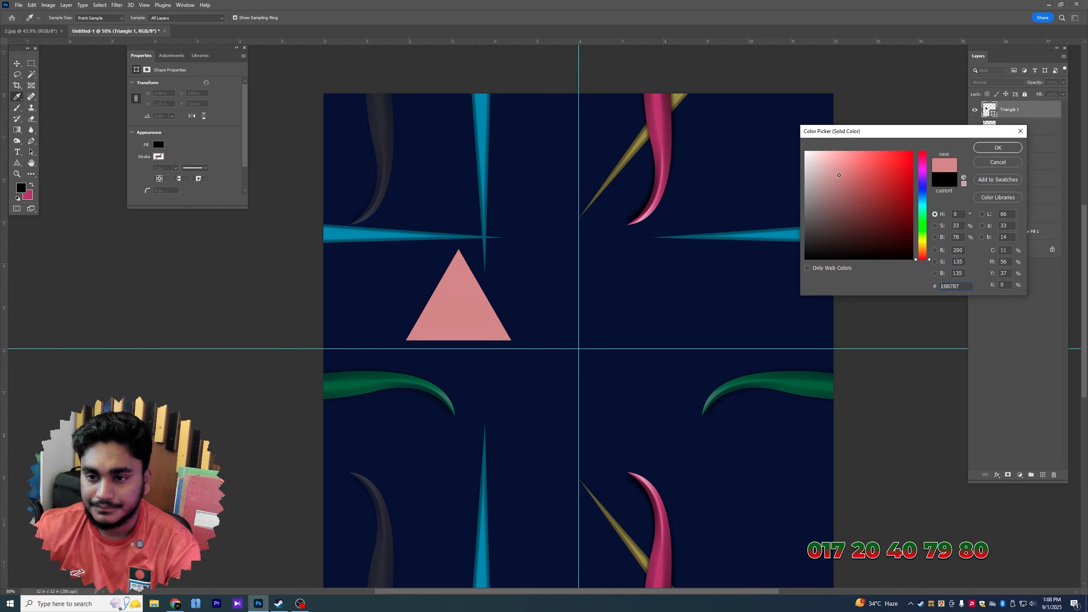
{"action": "left_click_drag", "start_coordinate": [828, 186], "coordinate": [836, 185]}
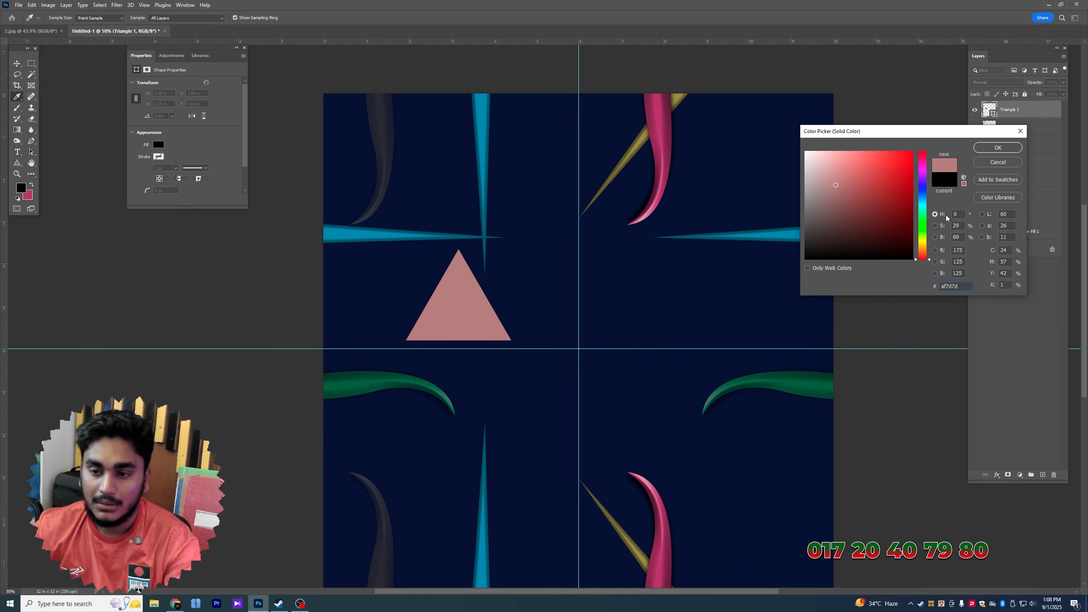
{"action": "left_click", "coordinate": [926, 253]}
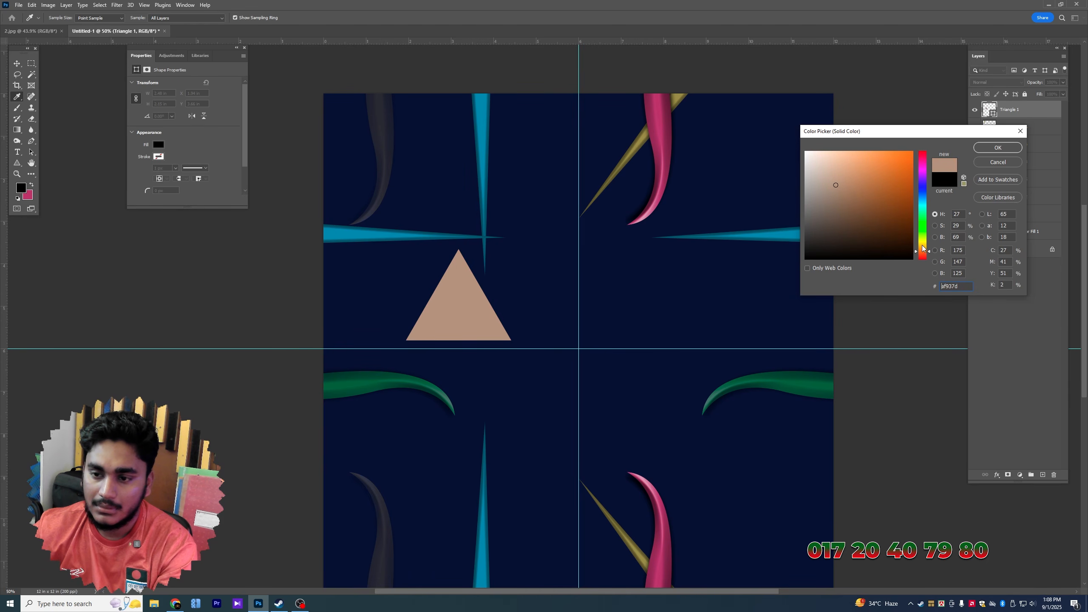
{"action": "left_click_drag", "start_coordinate": [924, 248], "coordinate": [924, 241]}
{"action": "left_click", "coordinate": [848, 190]}
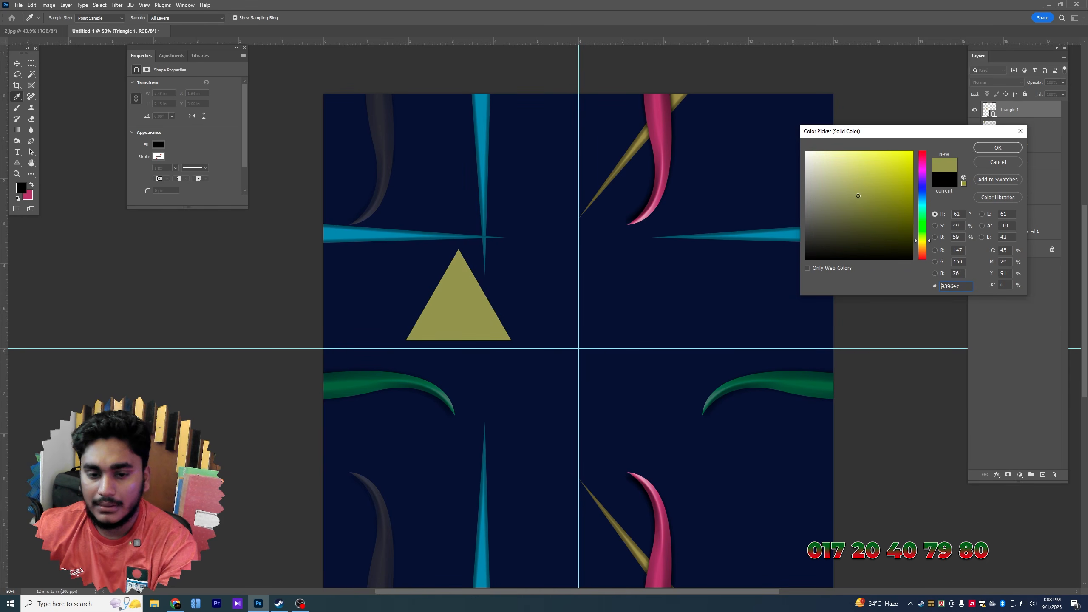
{"action": "key", "text": "Return"}
Rasterize the olive triangle's layer and raise its saturation to +42
{"action": "key", "text": "ctrl+plus"}
{"action": "right_click", "coordinate": [1011, 109]}
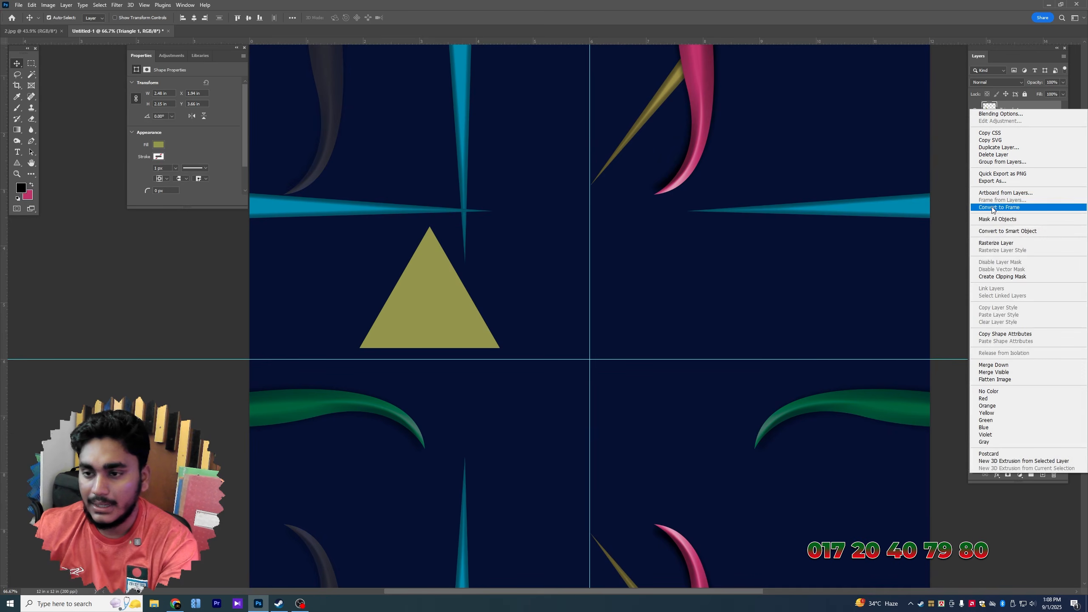
{"action": "left_click", "coordinate": [997, 243]}
{"action": "key", "text": "ctrl+u"}
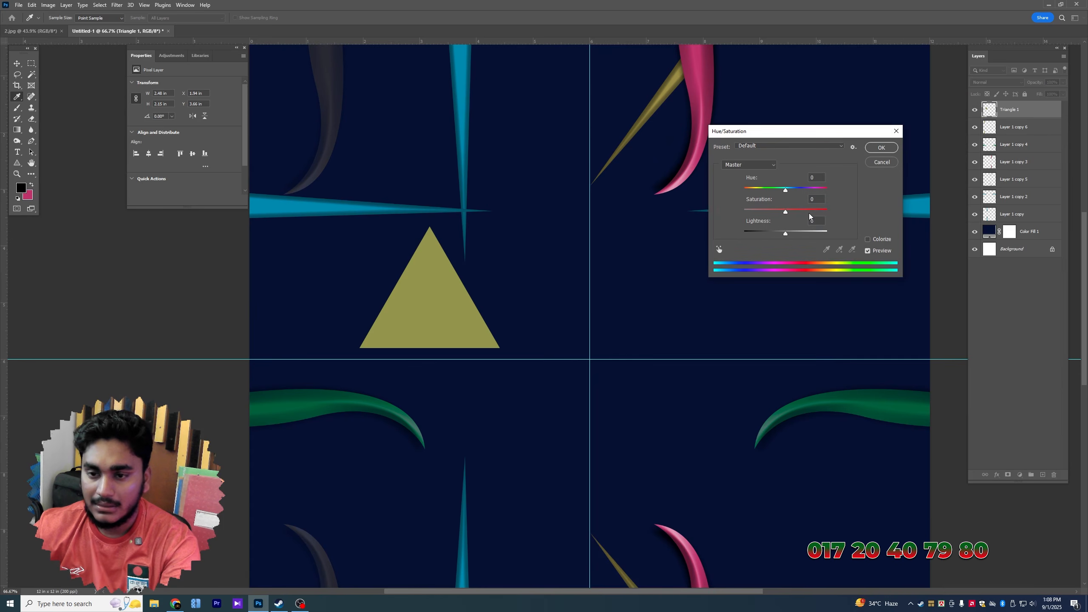
{"action": "left_click_drag", "start_coordinate": [810, 213], "coordinate": [803, 210]}
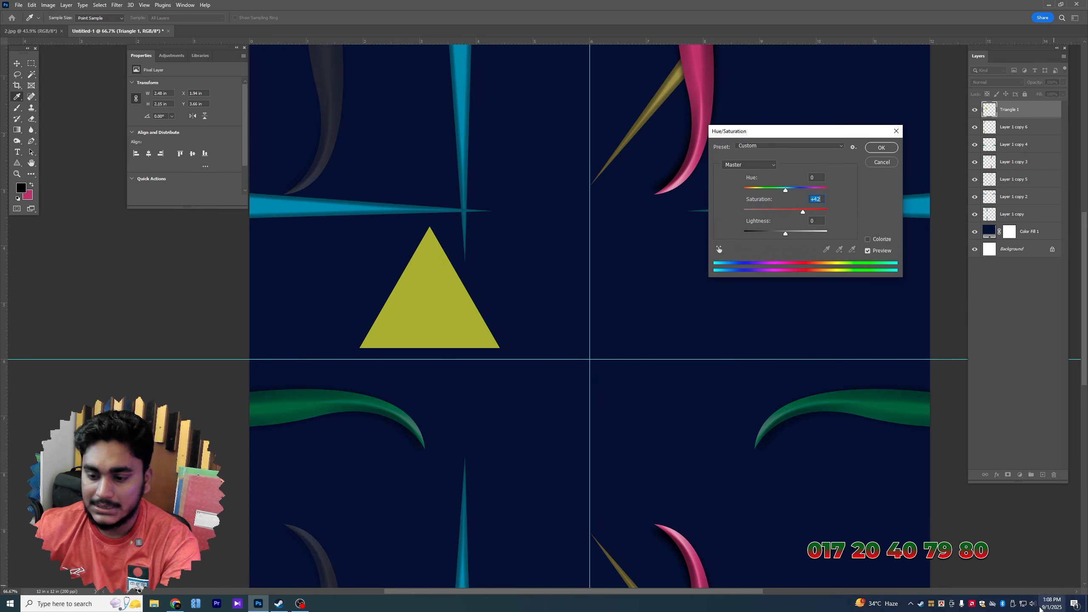
{"action": "key", "text": "Return"}
Give the yellow triangle a smooth Inner Bevel and a Multiply drop shadow at 30 px distance, and rasterize its layer style
{"action": "left_click", "coordinate": [996, 475]}
{"action": "left_click", "coordinate": [1003, 499]}
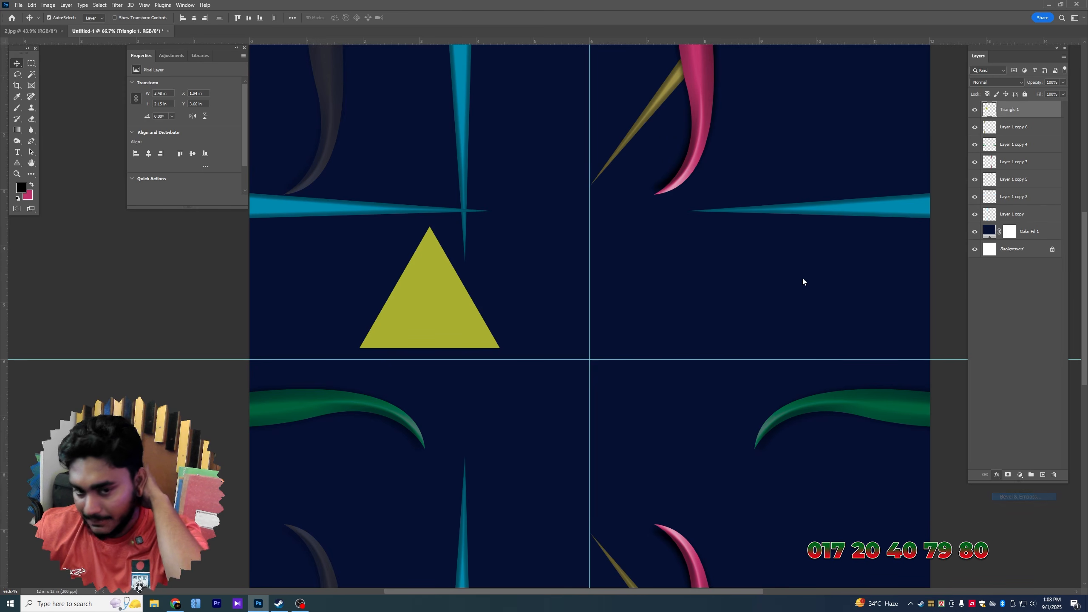
{"action": "left_click_drag", "start_coordinate": [835, 139], "coordinate": [829, 135]}
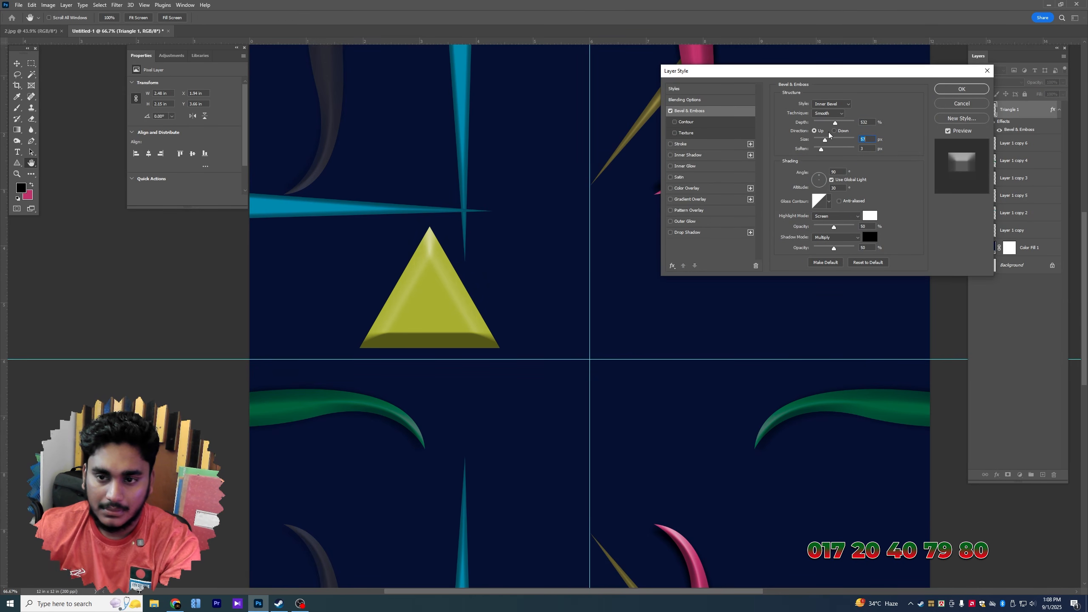
{"action": "left_click", "coordinate": [690, 232]}
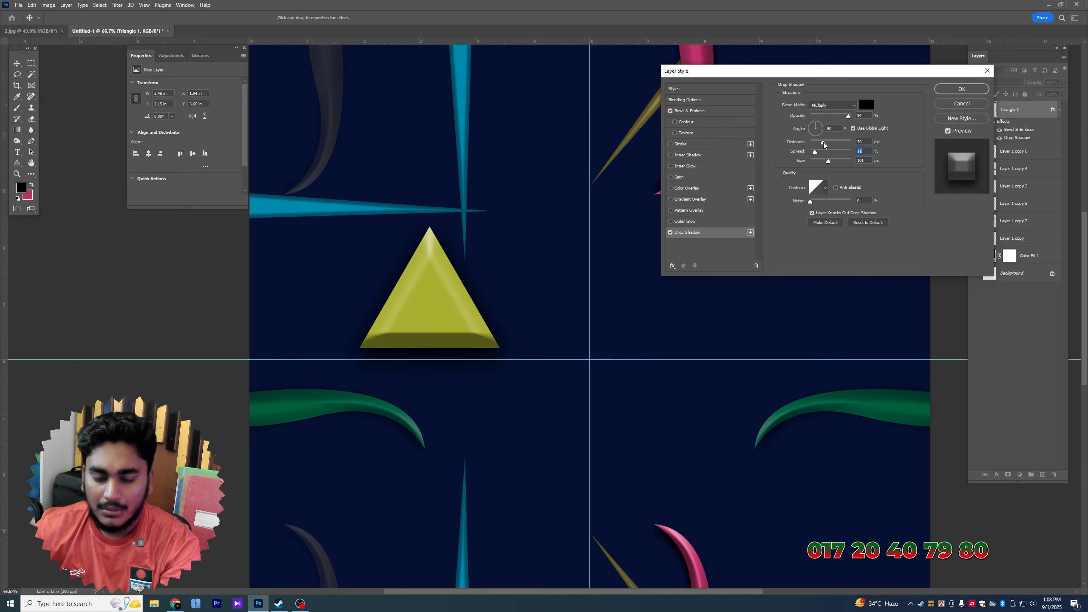
{"action": "key", "text": "Return"}
{"action": "key", "text": "ctrl+minus"}
{"action": "key", "text": "ctrl+minus"}
{"action": "right_click", "coordinate": [1015, 110]}
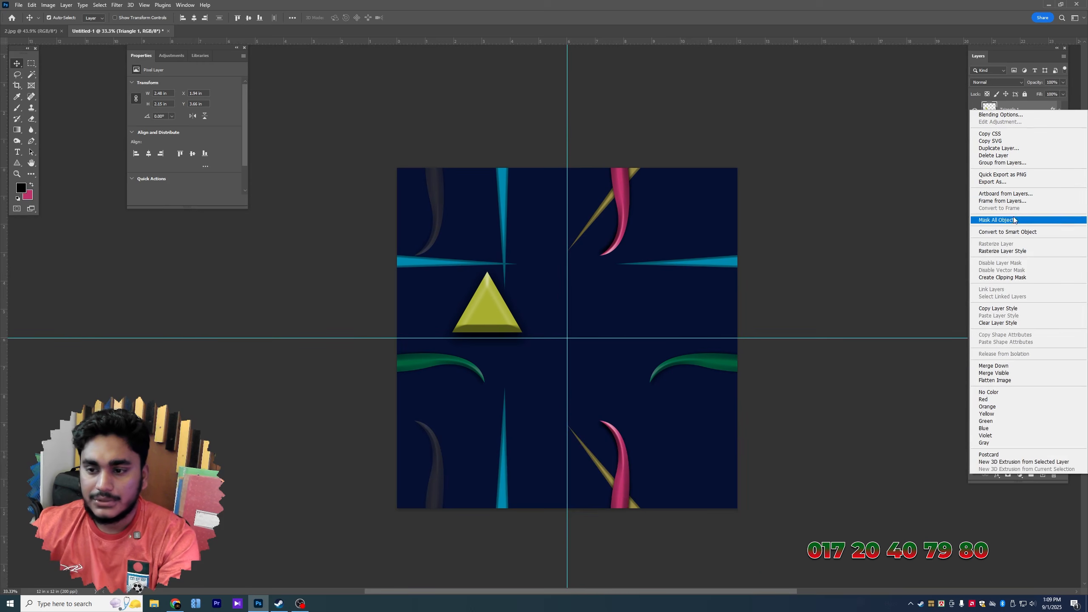
{"action": "key", "text": "Escape"}
Fill the smaller navy triangle with the yellow sampled from the bevelled triangle
{"action": "key", "text": "ctrl+plus"}
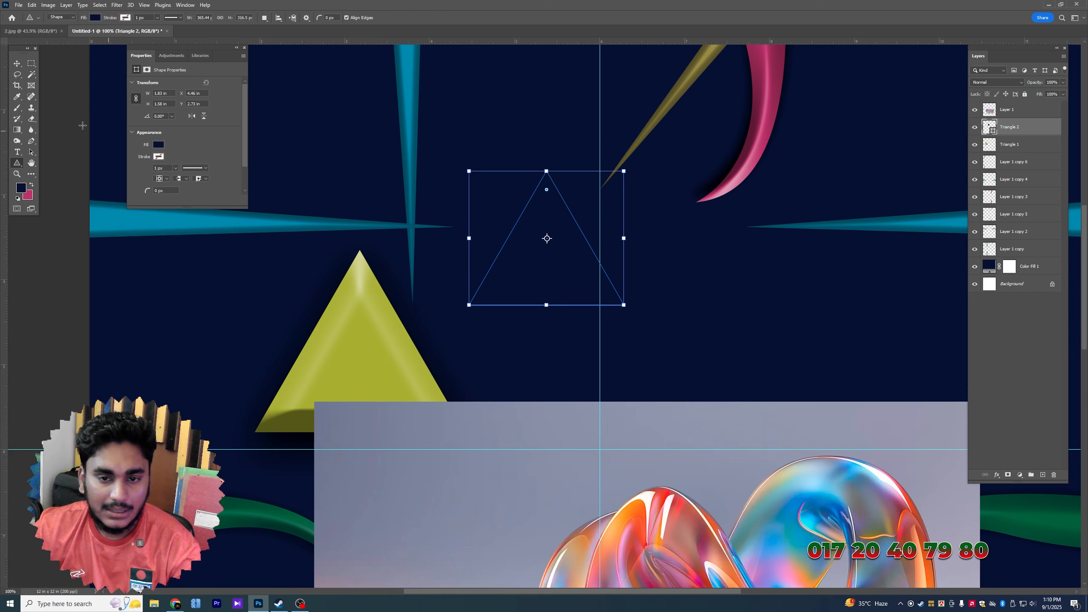
{"action": "key", "text": "v"}
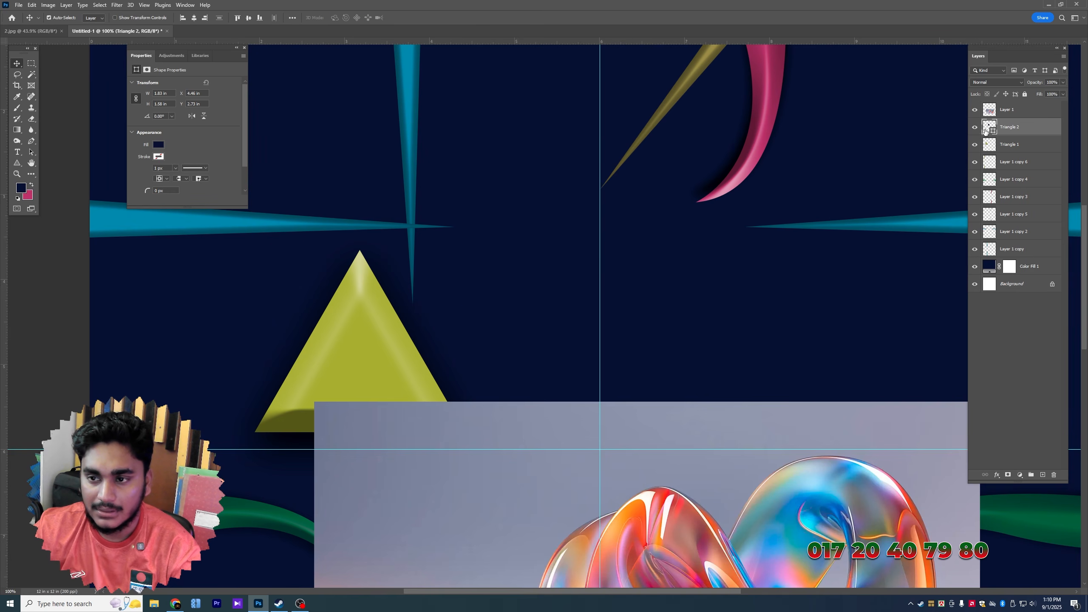
{"action": "double_click", "coordinate": [985, 131]}
{"action": "left_click", "coordinate": [342, 342]}
{"action": "key", "text": "Return"}
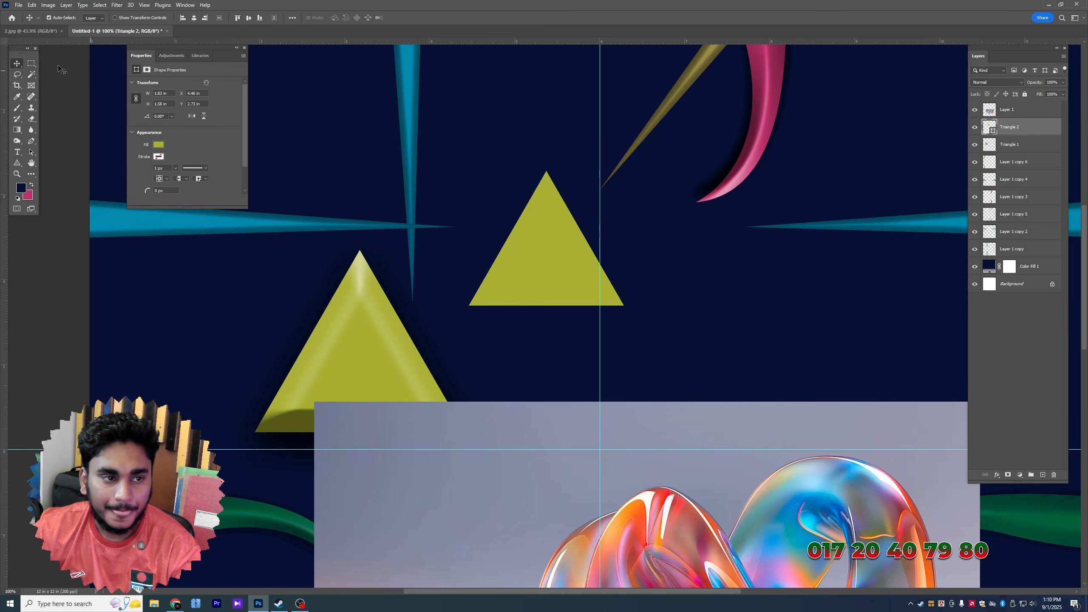
Clip the iridescent glass image to the smaller yellow triangle and scale the image down around it
{"action": "left_click_drag", "start_coordinate": [665, 513], "coordinate": [516, 219]}
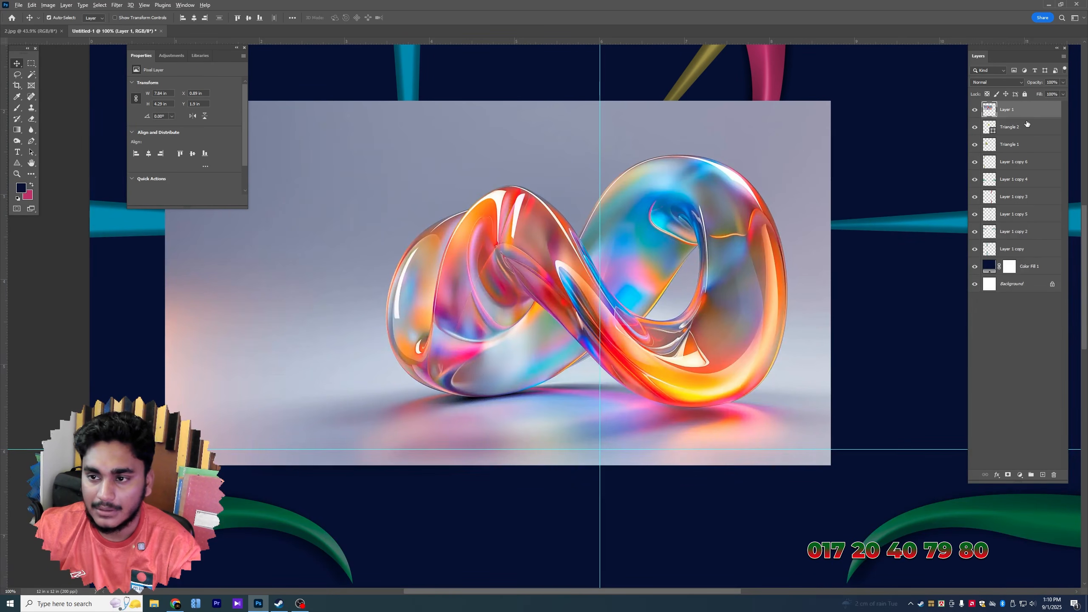
{"action": "left_click", "coordinate": [1023, 116], "text": "alt"}
{"action": "key", "text": "ctrl+t"}
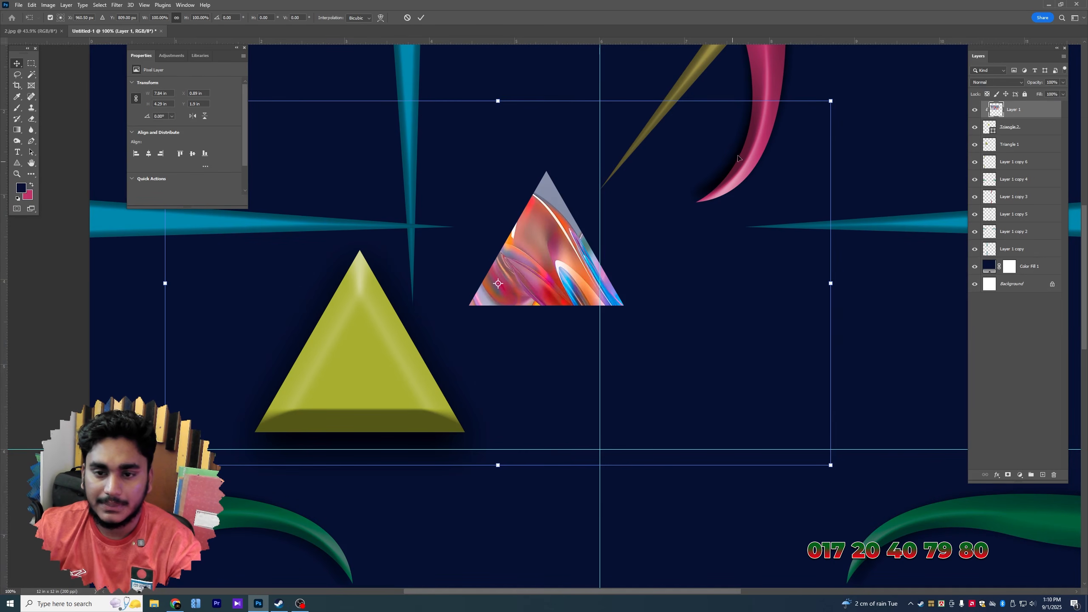
{"action": "left_click_drag", "start_coordinate": [834, 110], "coordinate": [797, 233]}
{"action": "key", "text": "Return"}
Rotate the clipped glass image about 17.5° counterclockwise at about 91.5% scale, and merge it with its triangle into one layer
{"action": "key", "text": "ctrl+t"}
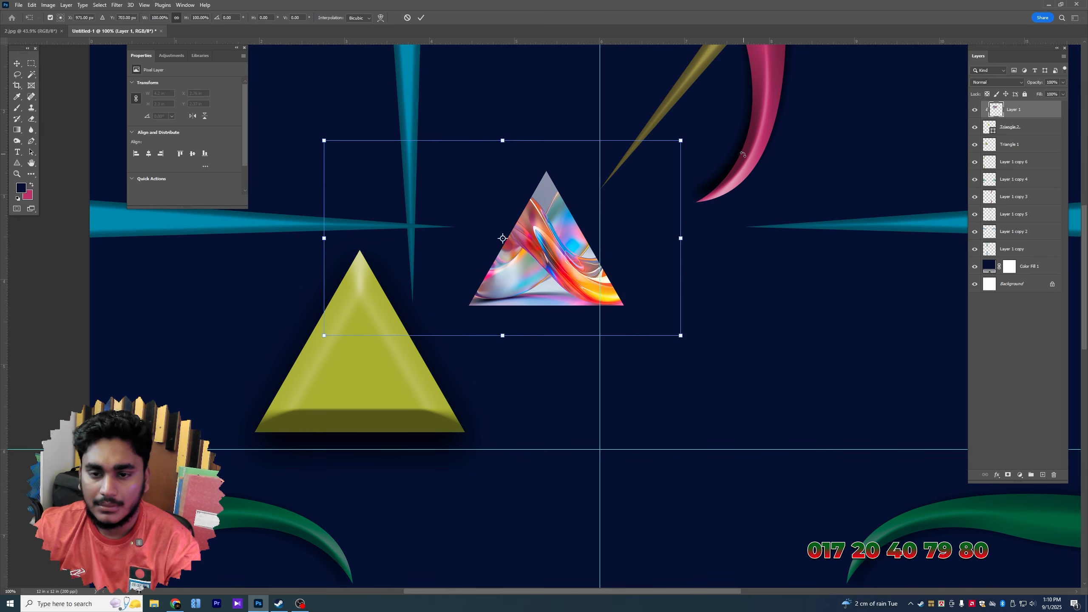
{"action": "left_click_drag", "start_coordinate": [698, 167], "coordinate": [654, 134]}
{"action": "mouse_move", "coordinate": [560, 285]}
{"action": "left_mouse_down"}
{"action": "mouse_move", "coordinate": [538, 286]}
{"action": "mouse_move", "coordinate": [559, 287]}
{"action": "left_mouse_up"}
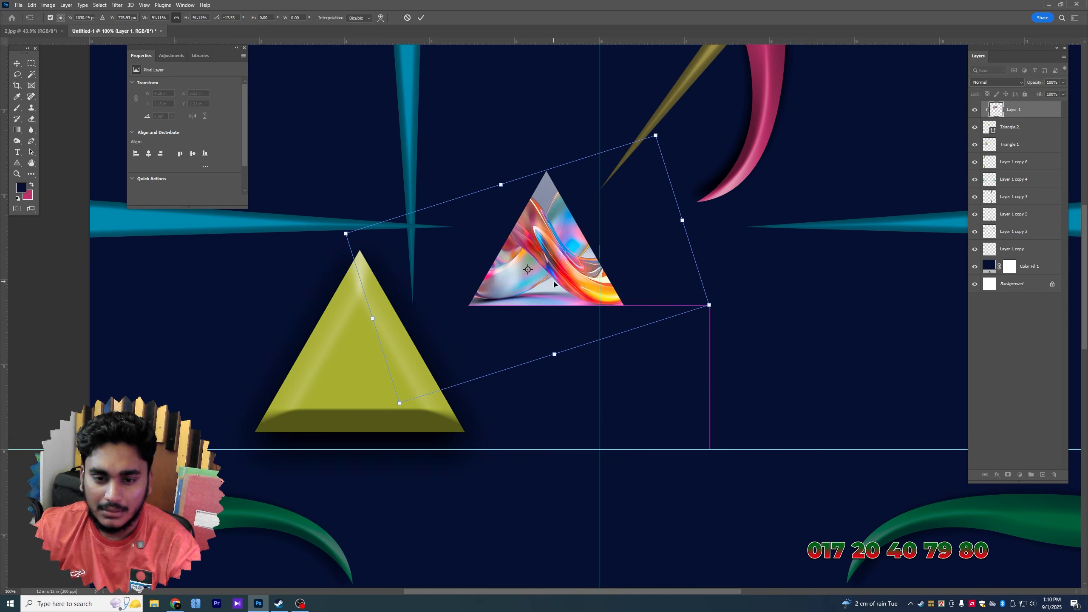
{"action": "key", "text": "Return"}
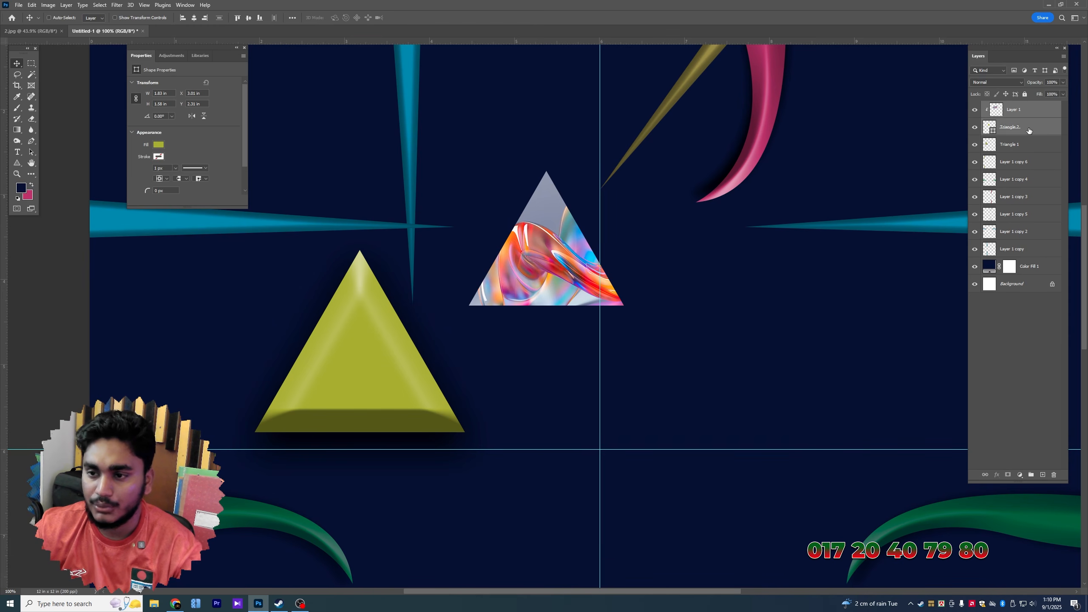
{"action": "right_click", "coordinate": [1028, 112]}
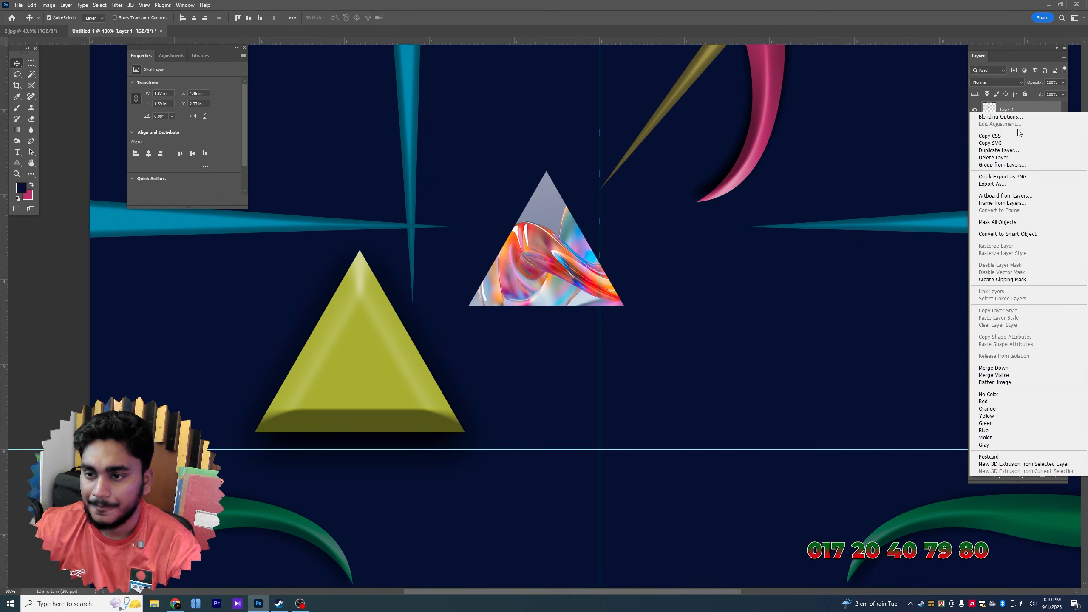
{"action": "left_click", "coordinate": [1027, 108]}
Add a smooth Inner Bevel and a Multiply drop shadow at 30 px distance to the iridescent triangle
{"action": "left_click", "coordinate": [996, 475]}
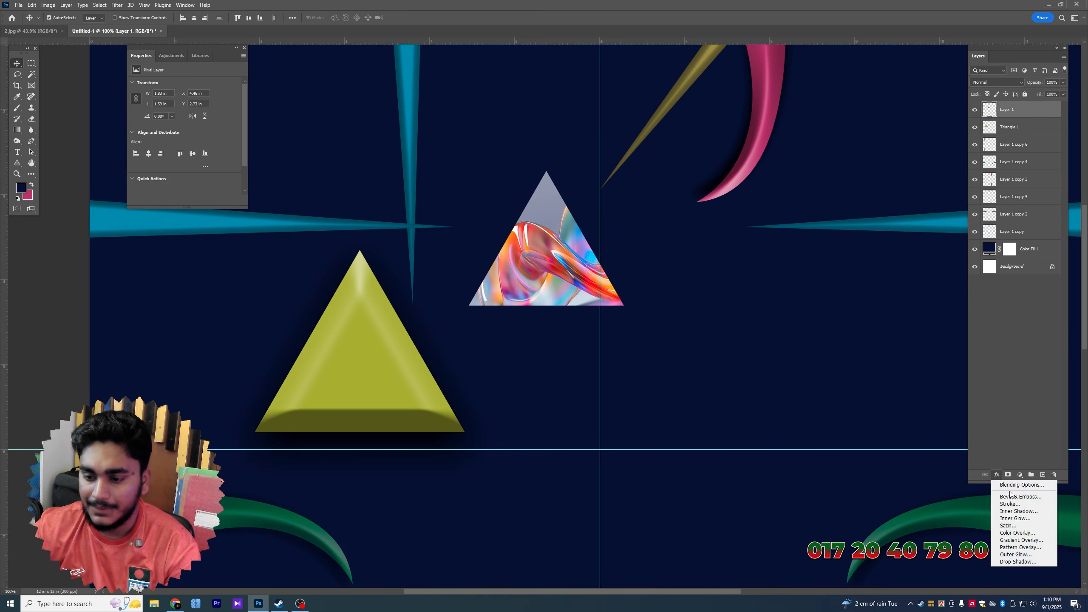
{"action": "left_click", "coordinate": [1020, 498]}
{"action": "mouse_move", "coordinate": [824, 139]}
{"action": "left_mouse_down"}
{"action": "mouse_move", "coordinate": [836, 140]}
{"action": "mouse_move", "coordinate": [822, 142]}
{"action": "left_mouse_up"}
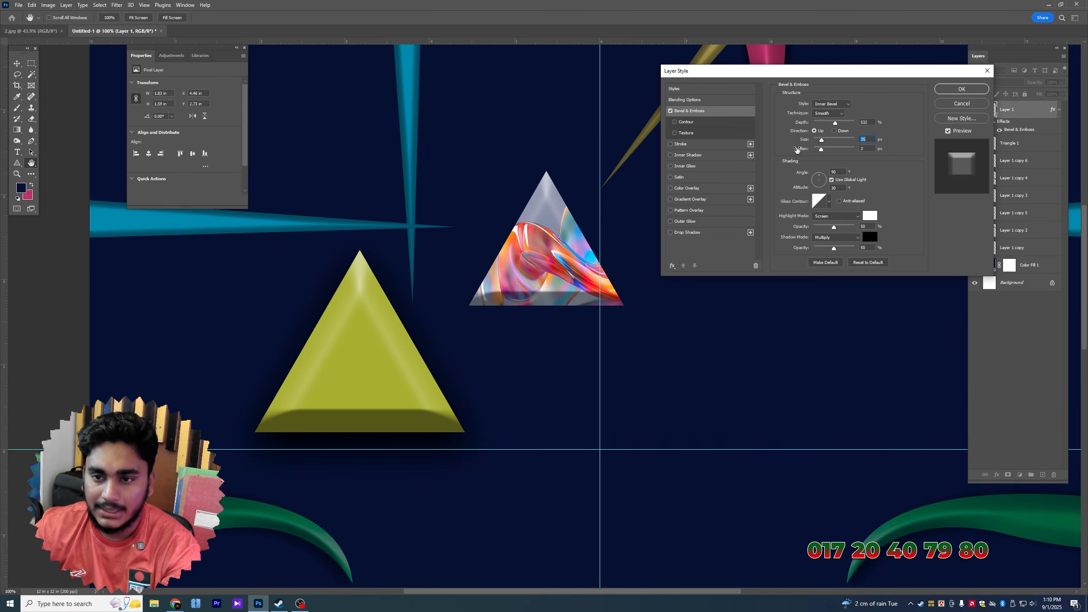
{"action": "left_click", "coordinate": [690, 233]}
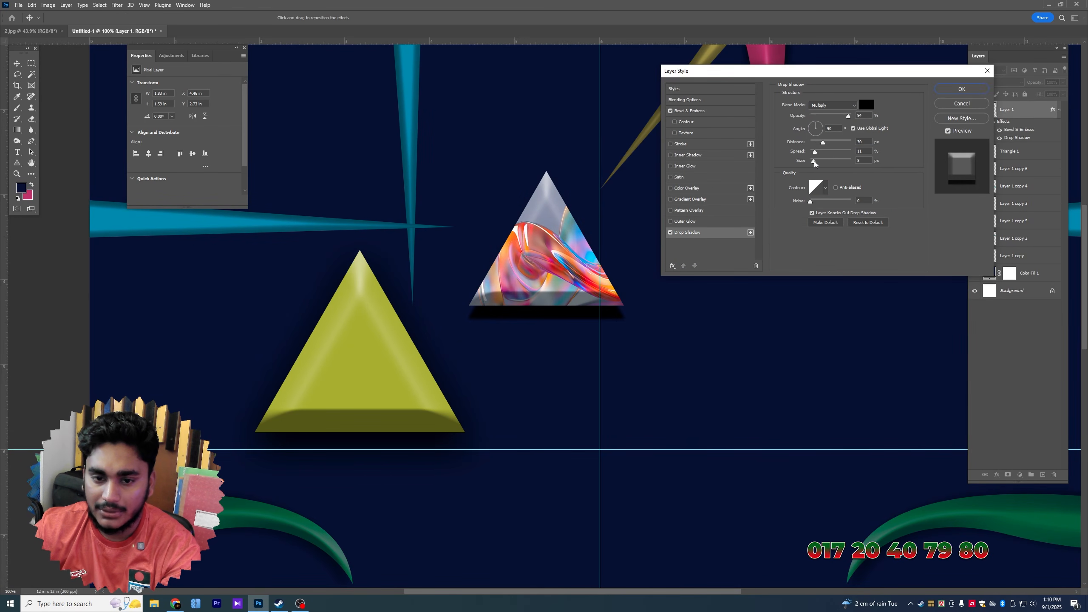
Move the iridescent triangle over the yellow one, then rotate and enlarge it to about 2.38 × 2.28 in
{"action": "left_click_drag", "start_coordinate": [562, 295], "coordinate": [420, 392]}
{"action": "key", "text": "Return"}
{"action": "key", "text": "ctrl+t"}
{"action": "left_click_drag", "start_coordinate": [516, 360], "coordinate": [501, 448]}
{"action": "left_click_drag", "start_coordinate": [511, 341], "coordinate": [536, 326]}
{"action": "key", "text": "Return"}
Boost the iridescent triangle's colour saturation with Hue/Saturation
{"action": "key", "text": "ctrl+u"}
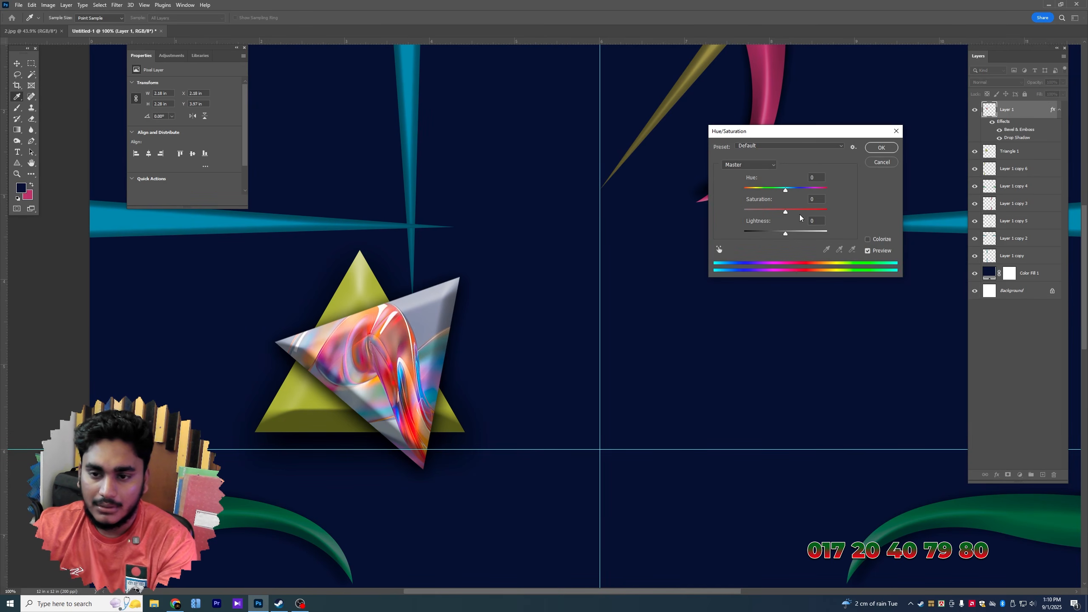
{"action": "left_click_drag", "start_coordinate": [811, 211], "coordinate": [788, 191]}
{"action": "key", "text": "Return"}
Scale the yellow triangle down slightly behind the iridescent one
{"action": "key", "text": "ctrl+minus"}
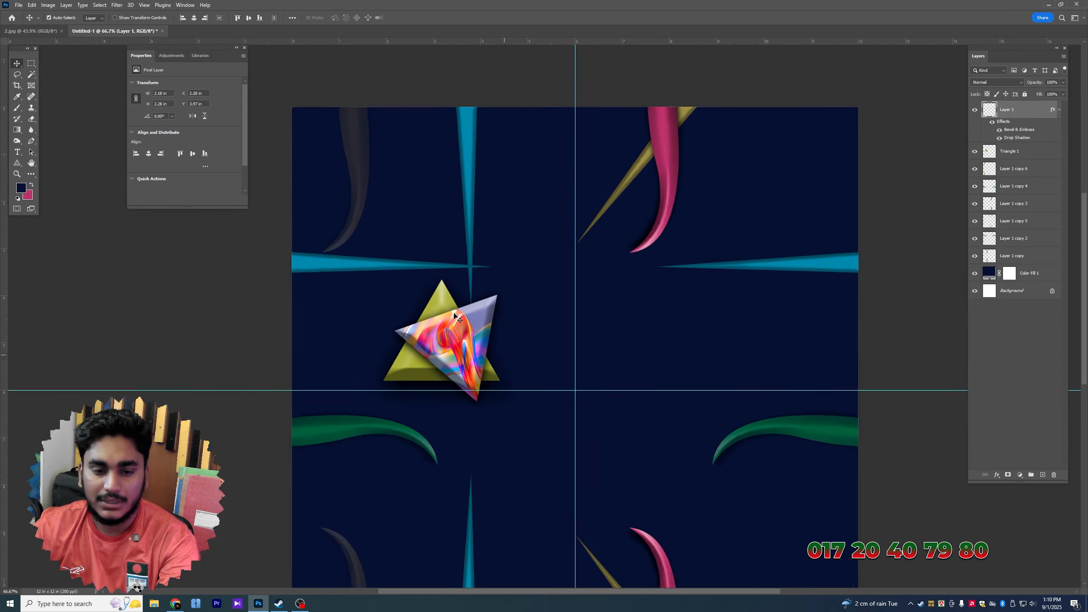
{"action": "left_click", "coordinate": [454, 305]}
{"action": "key", "text": "ctrl+t"}
{"action": "left_click_drag", "start_coordinate": [521, 270], "coordinate": [514, 273]}
{"action": "key", "text": "Return"}
Duplicate the yellow and iridescent triangle pair beyond the vertical guide and rotate the copy about 69° clockwise
{"action": "left_click_drag", "start_coordinate": [454, 306], "coordinate": [647, 321]}
{"action": "left_click", "coordinate": [472, 341]}
{"action": "left_click", "coordinate": [443, 312], "text": "shift"}
{"action": "key", "text": "ctrl+t"}
{"action": "left_click_drag", "start_coordinate": [724, 450], "coordinate": [637, 481]}
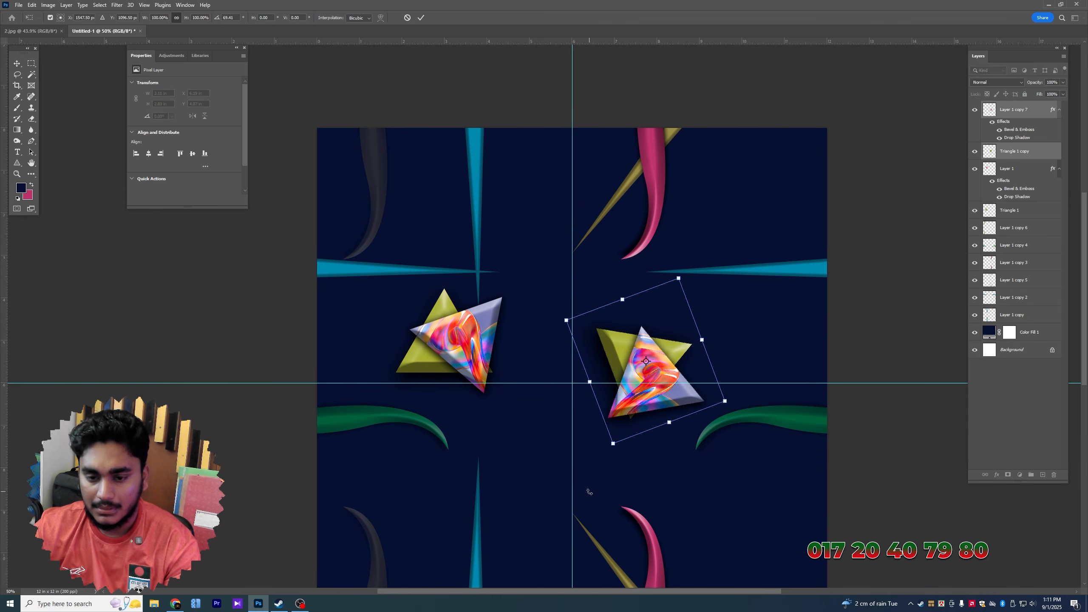
{"action": "key", "text": "Return"}
Move the rotated triangle pair down to the tip of the lower pink tentacle and merge its two layers
{"action": "scroll", "coordinate": [622, 392], "scroll_direction": "up", "scroll_amount": 1}
{"action": "left_click_drag", "start_coordinate": [657, 347], "coordinate": [626, 337]}
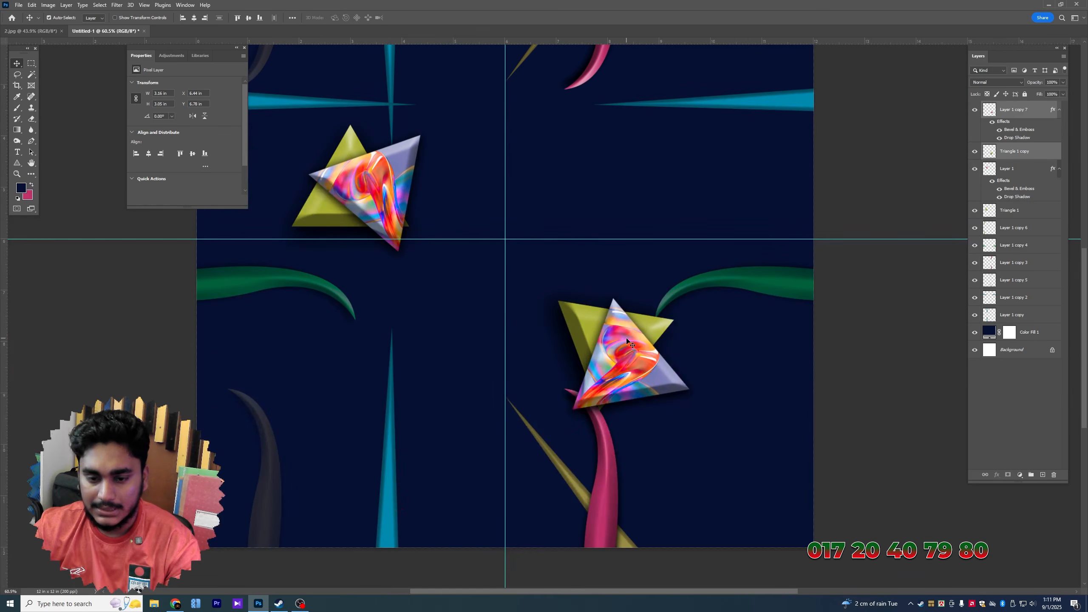
{"action": "key", "text": "ctrl+e"}
Scale the merged triangle pair down to about 2.02 × 1.86 in
{"action": "key", "text": "ctrl+t"}
{"action": "left_click_drag", "start_coordinate": [697, 284], "coordinate": [660, 307]}
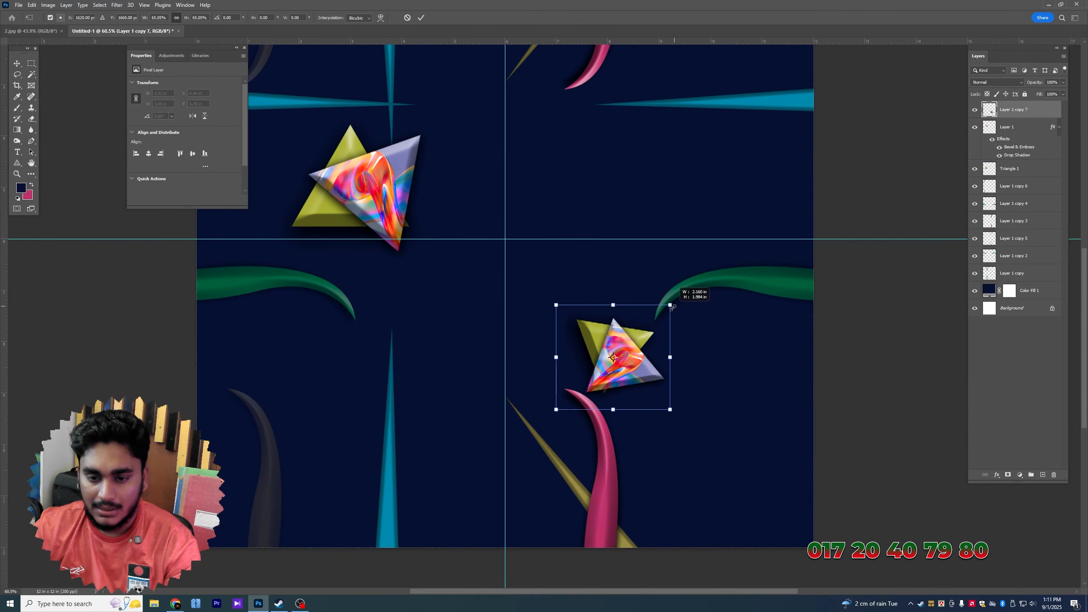
{"action": "key", "text": "Return"}
Shift the small triangle pair's Hue by -20, turning its yellow part orange
{"action": "key", "text": "ctrl+u"}
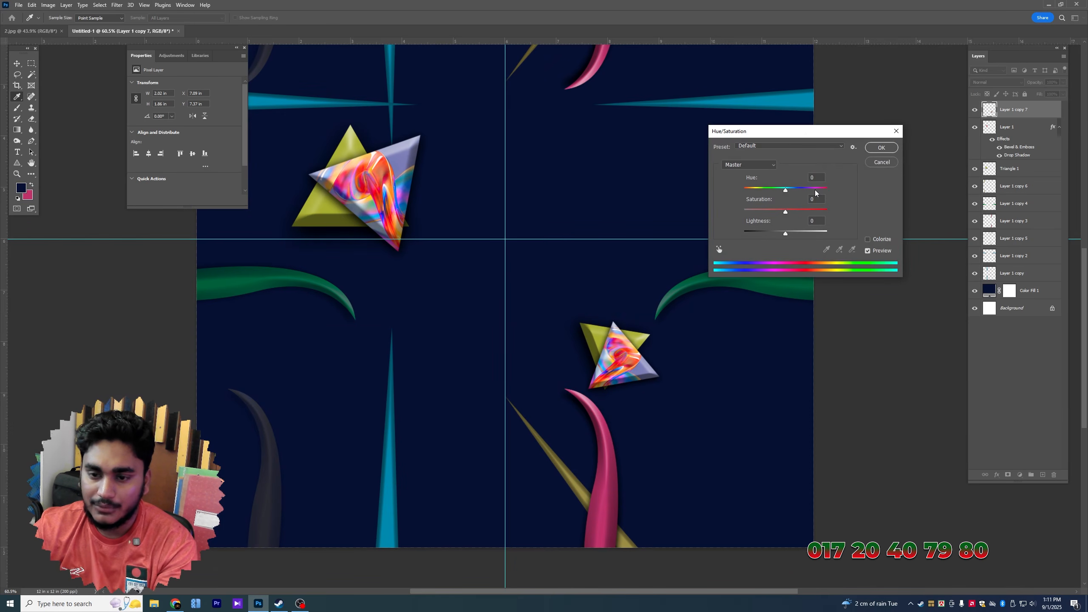
{"action": "left_click_drag", "start_coordinate": [815, 193], "coordinate": [778, 193]}
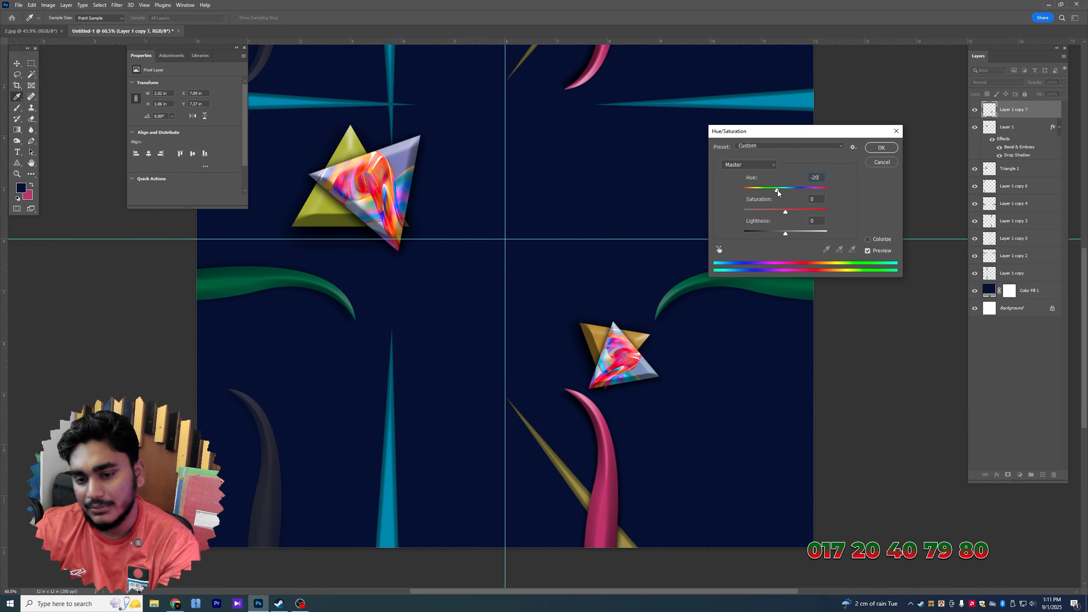
{"action": "key", "text": "Return"}
Move the large yellow and iridescent triangle pair to the canvas centre and rotate it about 26° counterclockwise
{"action": "key", "text": "v"}
{"action": "left_click", "coordinate": [366, 199], "text": "ctrl"}
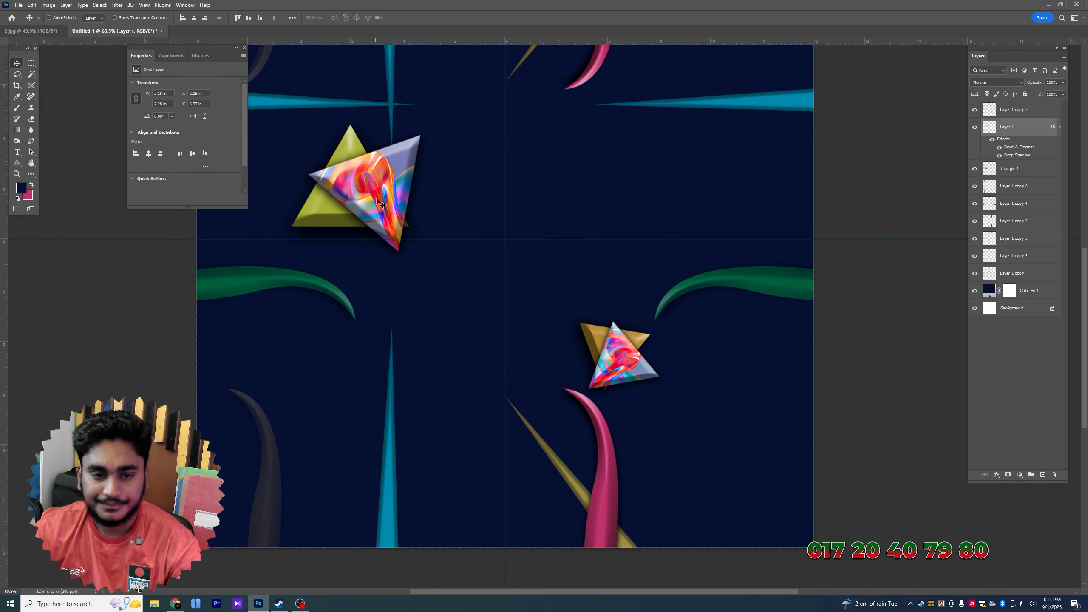
{"action": "scroll", "coordinate": [381, 203], "scroll_direction": "down", "scroll_amount": 2}
{"action": "left_click_drag", "start_coordinate": [427, 286], "coordinate": [532, 320]}
{"action": "key", "text": "ctrl+t"}
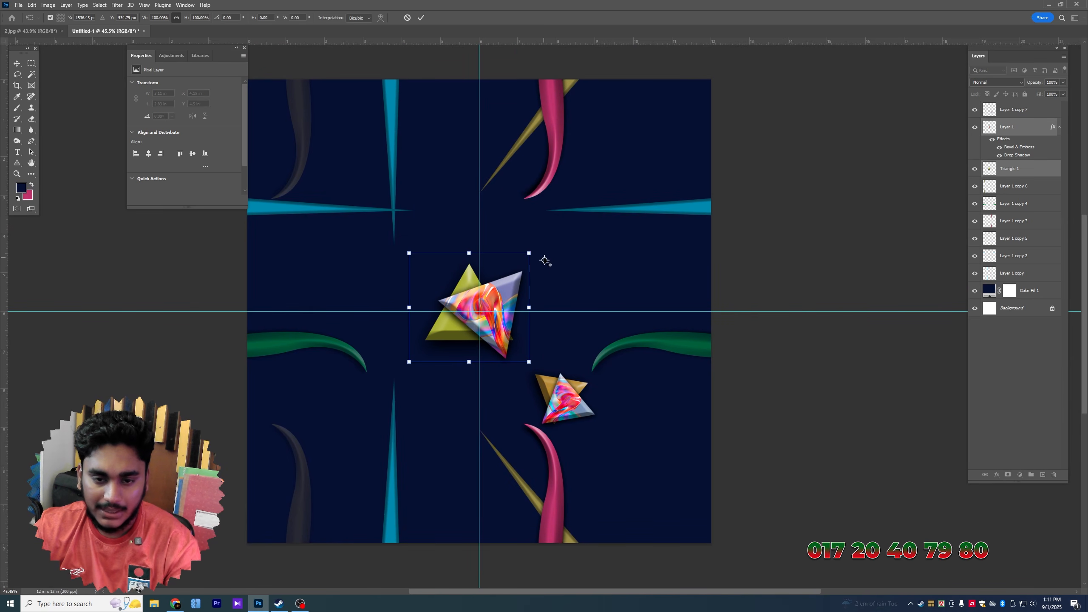
{"action": "key", "text": "Escape"}
{"action": "key", "text": "ctrl+t"}
{"action": "left_click_drag", "start_coordinate": [539, 269], "coordinate": [525, 226]}
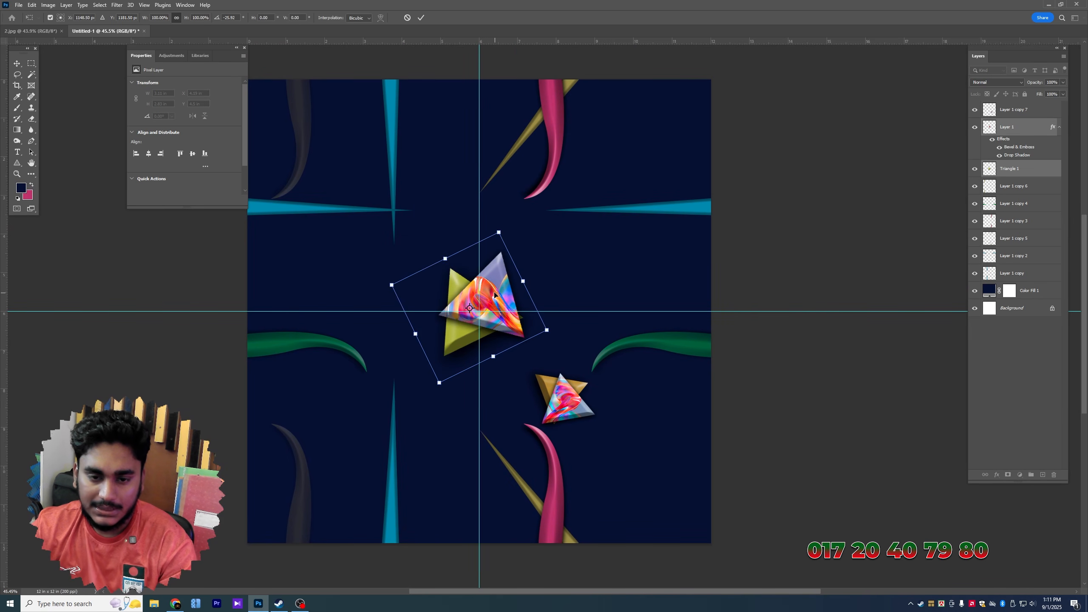
Place a merged copy of the large triangle pair in the canvas's upper-right area and scale it down to about 1.54 × 1.46 in
{"action": "left_click_drag", "start_coordinate": [494, 293], "coordinate": [651, 154]}
{"action": "key", "text": "Escape"}
{"action": "key", "text": "ctrl+e"}
{"action": "key", "text": "ctrl+t"}
{"action": "left_click_drag", "start_coordinate": [714, 92], "coordinate": [697, 187]}
{"action": "key", "text": "Return"}
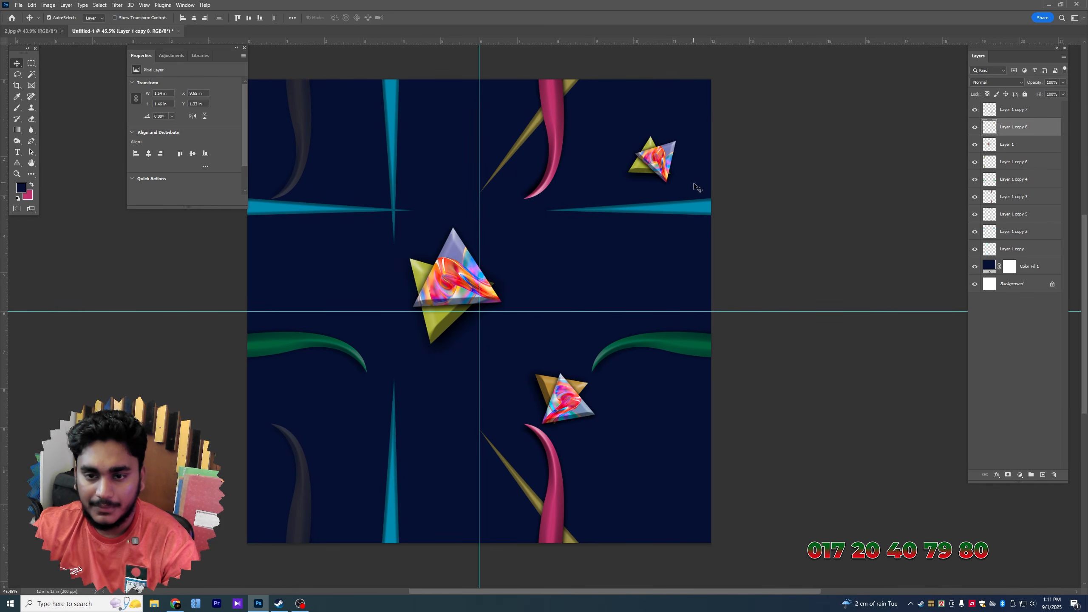
Duplicate the large central triangle pair to its right and apply a Gaussian Blur with a radius of 9.8 pixels to the copy
{"action": "left_click", "coordinate": [426, 283]}
{"action": "left_click_drag", "start_coordinate": [426, 283], "coordinate": [531, 300]}
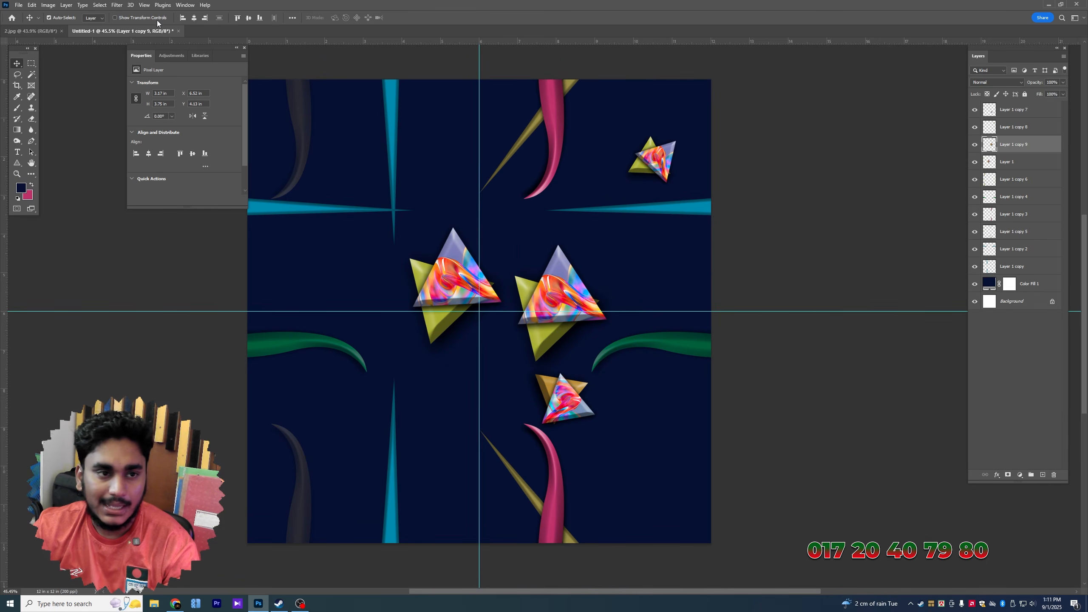
{"action": "left_click", "coordinate": [116, 4]}
{"action": "mouse_move", "coordinate": [141, 110]}
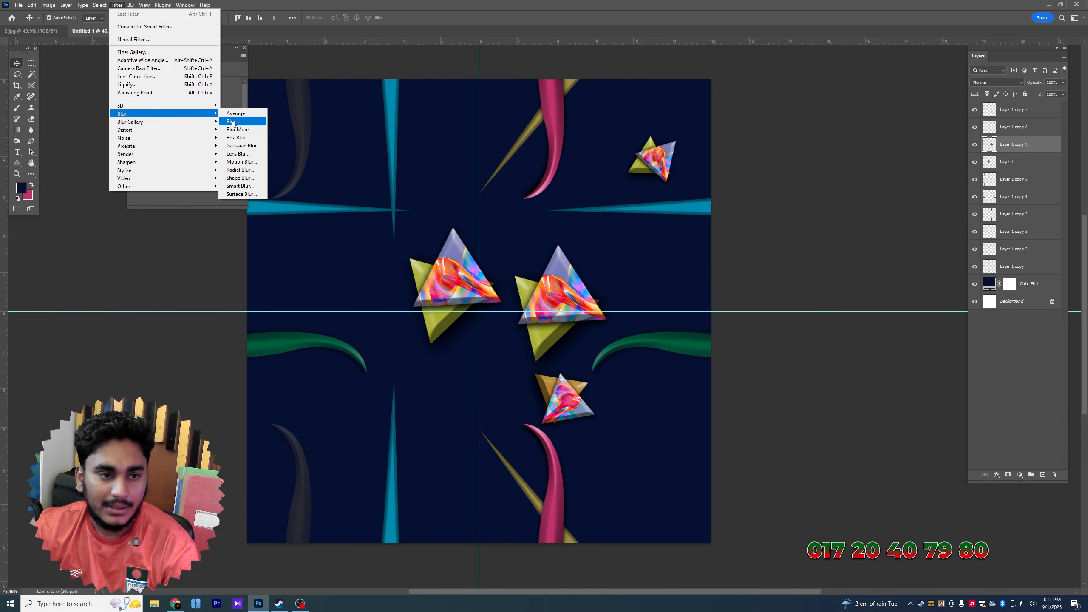
{"action": "left_click", "coordinate": [242, 145]}
{"action": "left_click_drag", "start_coordinate": [829, 305], "coordinate": [813, 303]}
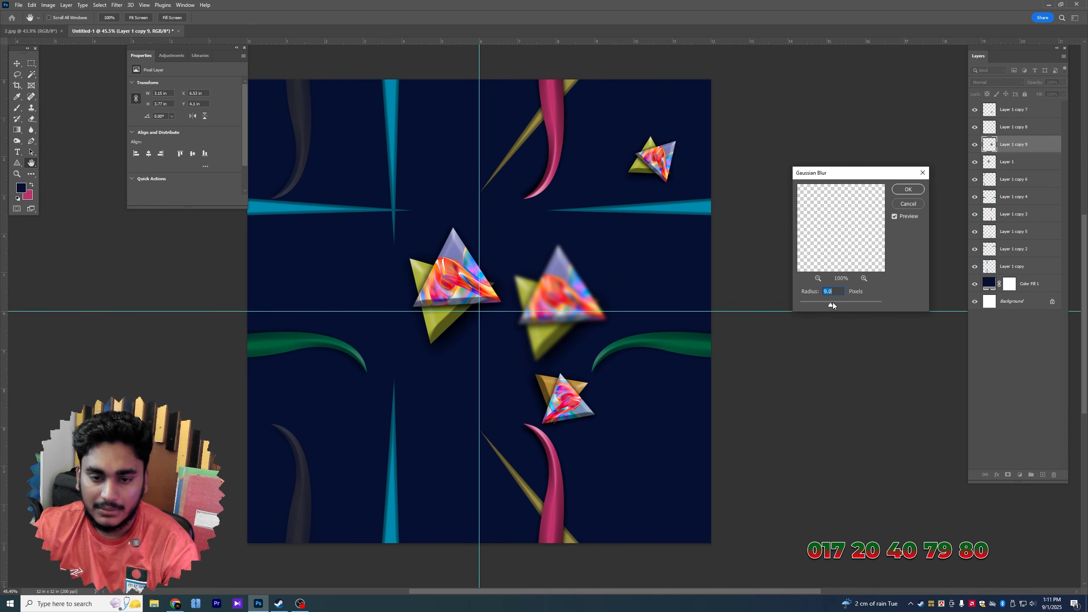
{"action": "left_click_drag", "start_coordinate": [838, 303], "coordinate": [837, 303]}
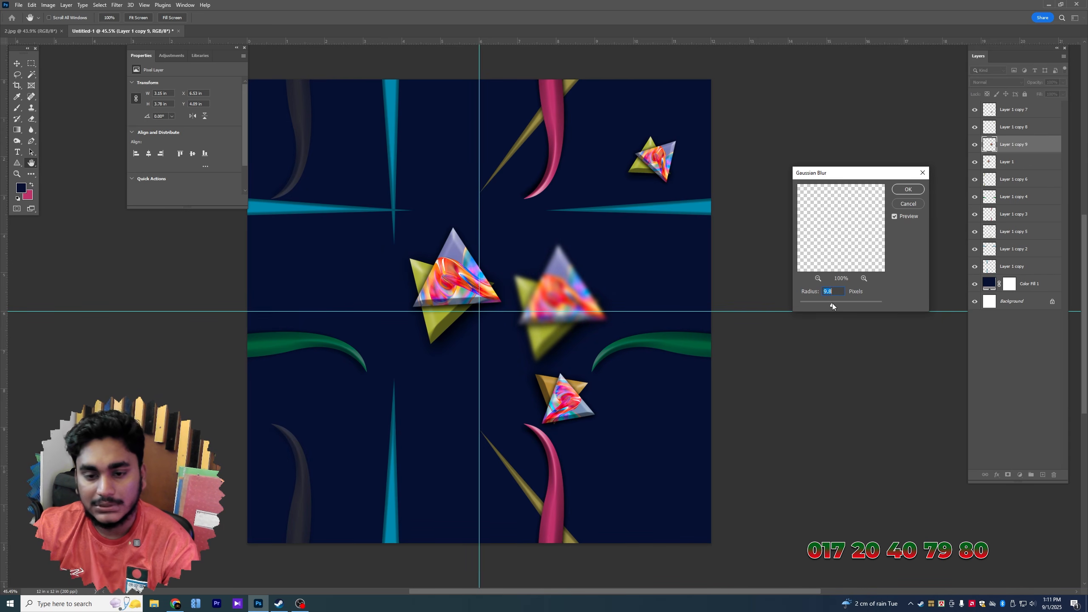
{"action": "key", "text": "Return"}
Move the blurred copy so it overlaps the large triangle pair and send its layer down to just above the navy fill
{"action": "key", "text": "v"}
{"action": "left_click_drag", "start_coordinate": [549, 298], "coordinate": [493, 287]}
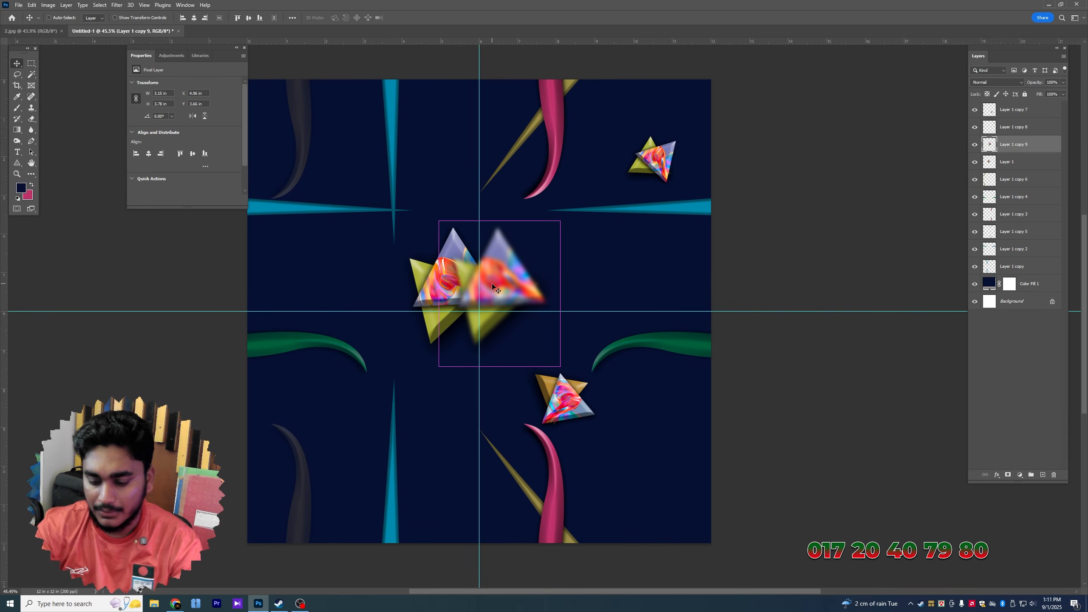
{"action": "key", "text": "ctrl+shift+bracketleft"}
{"action": "key", "text": "ctrl+bracketright"}
Enlarge the blurred triangle pair to about 4.63 × 5.56 in and set its opacity to 50%
{"action": "key", "text": "ctrl+t"}
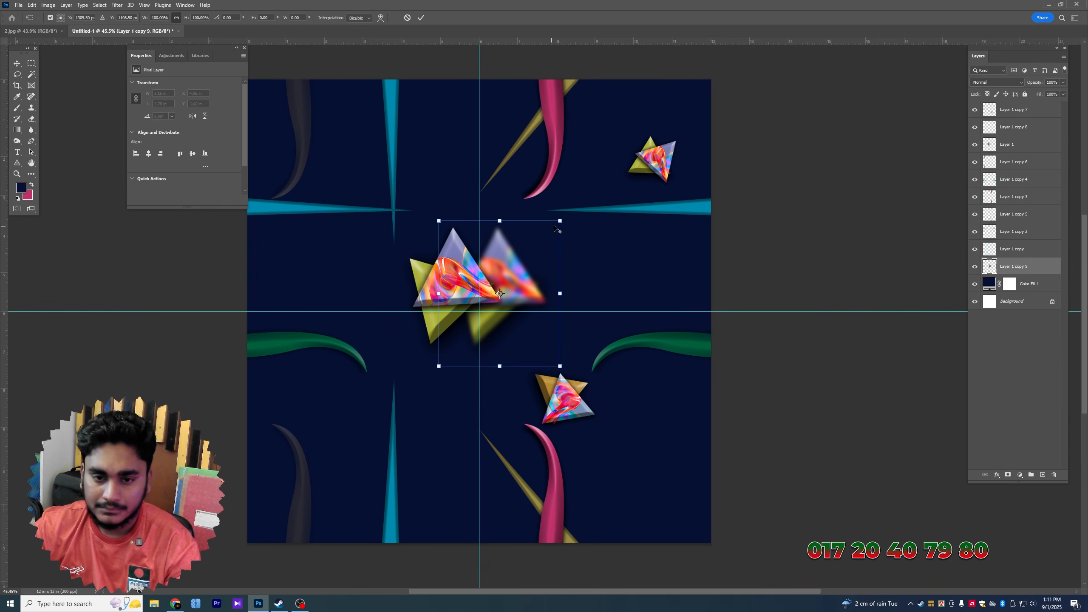
{"action": "left_click_drag", "start_coordinate": [555, 228], "coordinate": [609, 189]}
{"action": "key", "text": "Return"}
{"action": "key", "text": "5"}
{"action": "scroll", "coordinate": [540, 256], "scroll_direction": "up", "scroll_amount": 2}
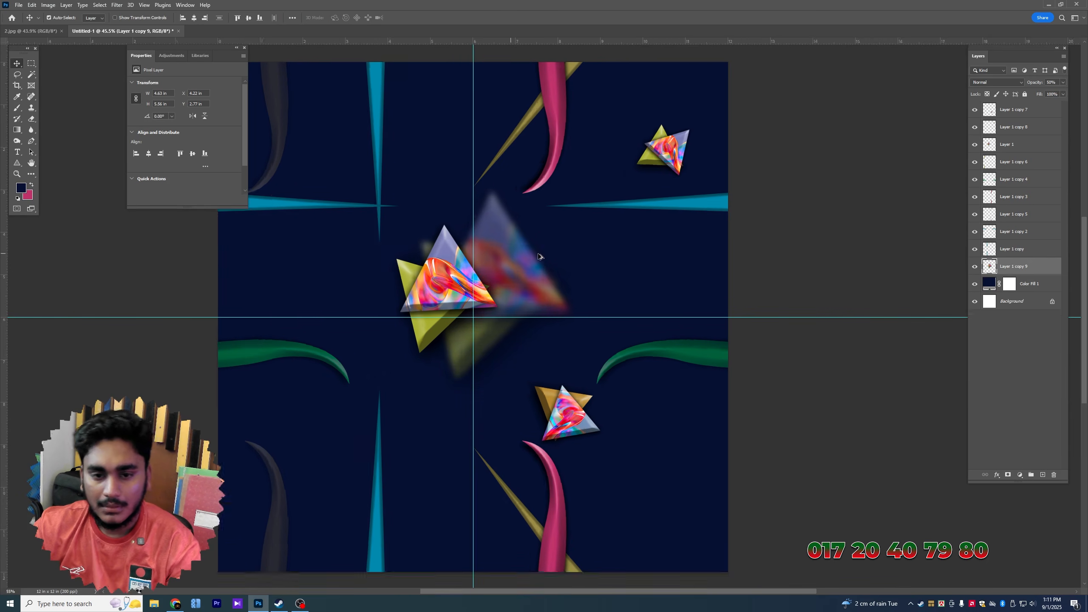
Move the blurred pair down beyond the vertical guide and scale it down to about 3.62 × 4.34 in
{"action": "left_click_drag", "start_coordinate": [539, 257], "coordinate": [581, 345]}
{"action": "key", "text": "ctrl+t"}
{"action": "left_click_drag", "start_coordinate": [660, 220], "coordinate": [638, 246]}
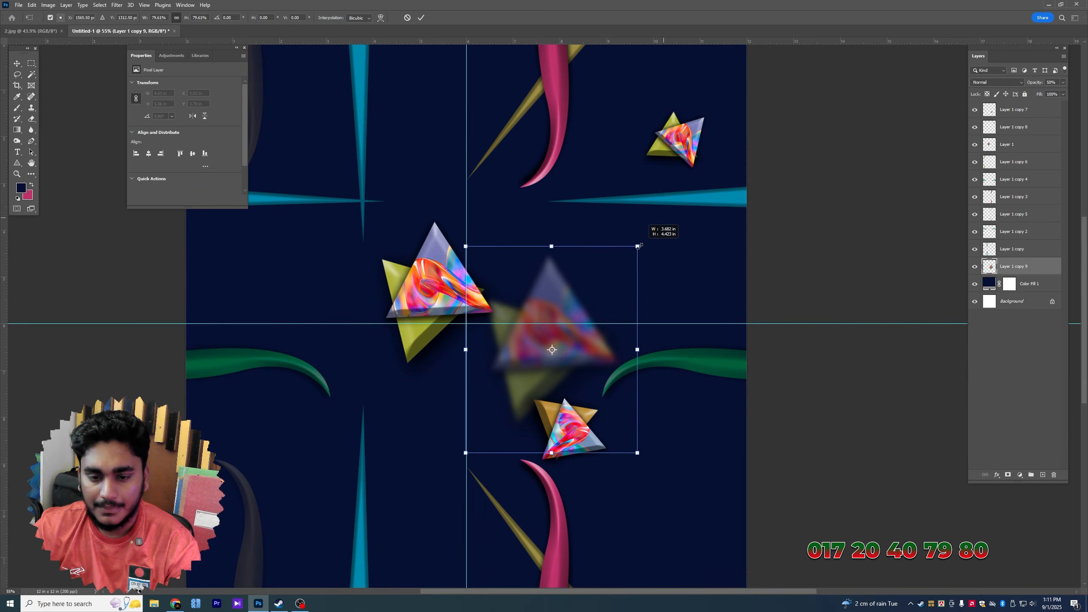
{"action": "key", "text": "Return"}
Move the blurred pair to the canvas's lower-right corner at 50% opacity and reduce it to about 2.82 × 3.37 in
{"action": "key", "text": "0"}
{"action": "scroll", "coordinate": [609, 334], "scroll_direction": "up", "scroll_amount": 1}
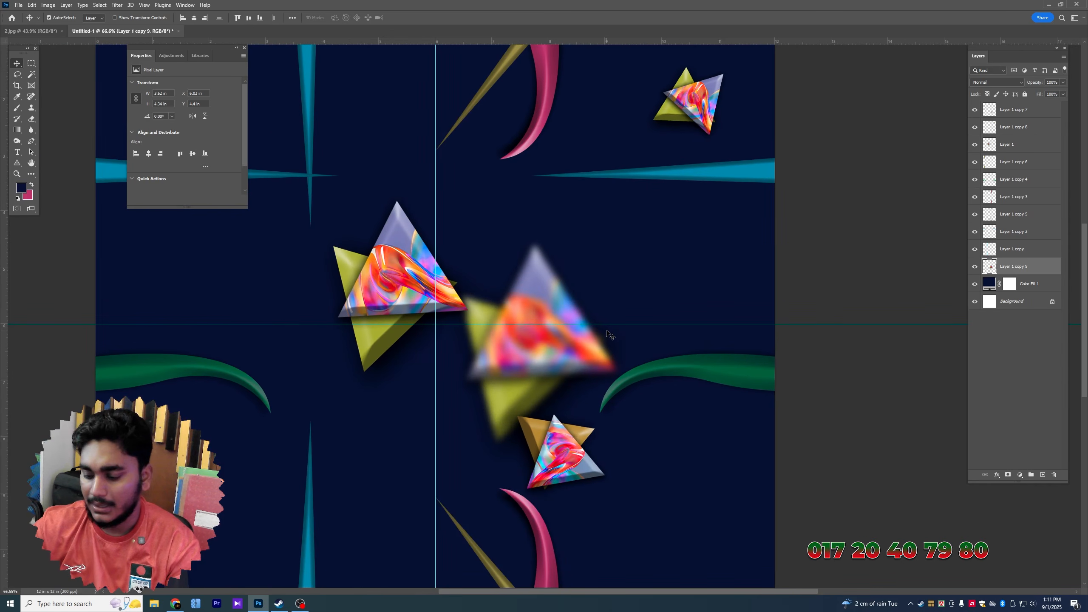
{"action": "key", "text": "5"}
{"action": "scroll", "coordinate": [610, 336], "scroll_direction": "down", "scroll_amount": 1}
{"action": "left_click_drag", "start_coordinate": [605, 314], "coordinate": [639, 460]}
{"action": "scroll", "coordinate": [526, 284], "scroll_direction": "down", "scroll_amount": 1}
{"action": "key", "text": "ctrl+t"}
{"action": "key", "text": "Return"}
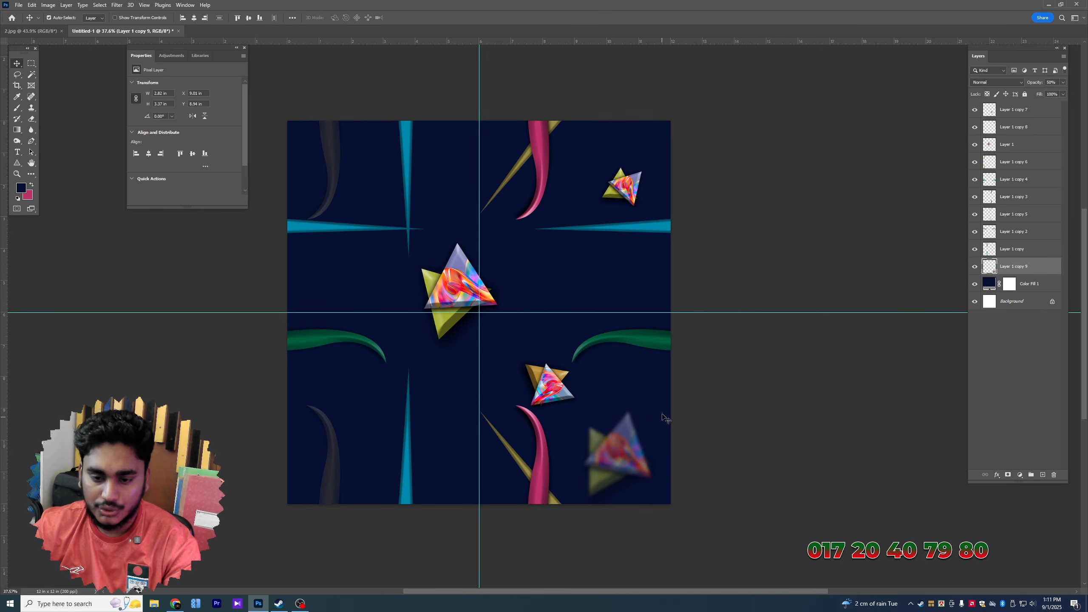
Scale the blurred pair down to about 2 × 2.39 in and place a copy between the black tentacle and the lower teal spike
{"action": "key", "text": "ctrl+t"}
{"action": "left_click_drag", "start_coordinate": [665, 409], "coordinate": [660, 420]}
{"action": "left_click_drag", "start_coordinate": [621, 454], "coordinate": [380, 437]}
{"action": "key", "text": "Return"}
Shift the hue of the lower-left blurred copy so its yellow part turns reddish brown
{"action": "key", "text": "ctrl+u"}
{"action": "mouse_move", "coordinate": [786, 190]}
{"action": "left_mouse_down"}
{"action": "mouse_move", "coordinate": [754, 195]}
{"action": "mouse_move", "coordinate": [770, 193]}
{"action": "left_mouse_up"}
{"action": "key", "text": "Return"}
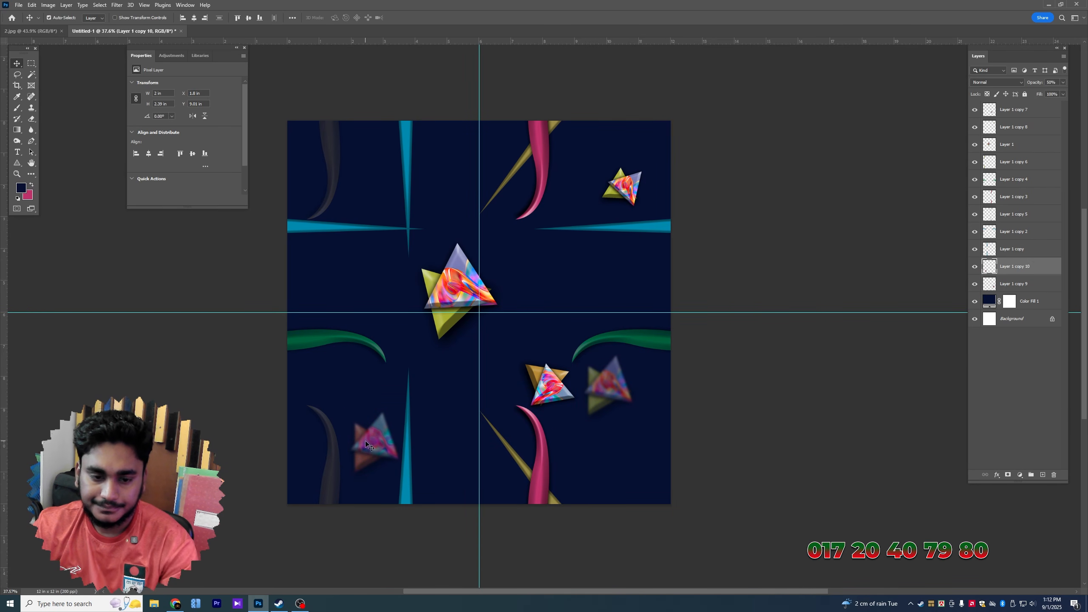
Duplicate the reddish-brown blurred pair up beside the upper teal spike and rotate the copy about 57° clockwise
{"action": "left_click_drag", "start_coordinate": [375, 440], "coordinate": [378, 198]}
{"action": "key", "text": "ctrl+t"}
{"action": "left_click_drag", "start_coordinate": [404, 257], "coordinate": [330, 257]}
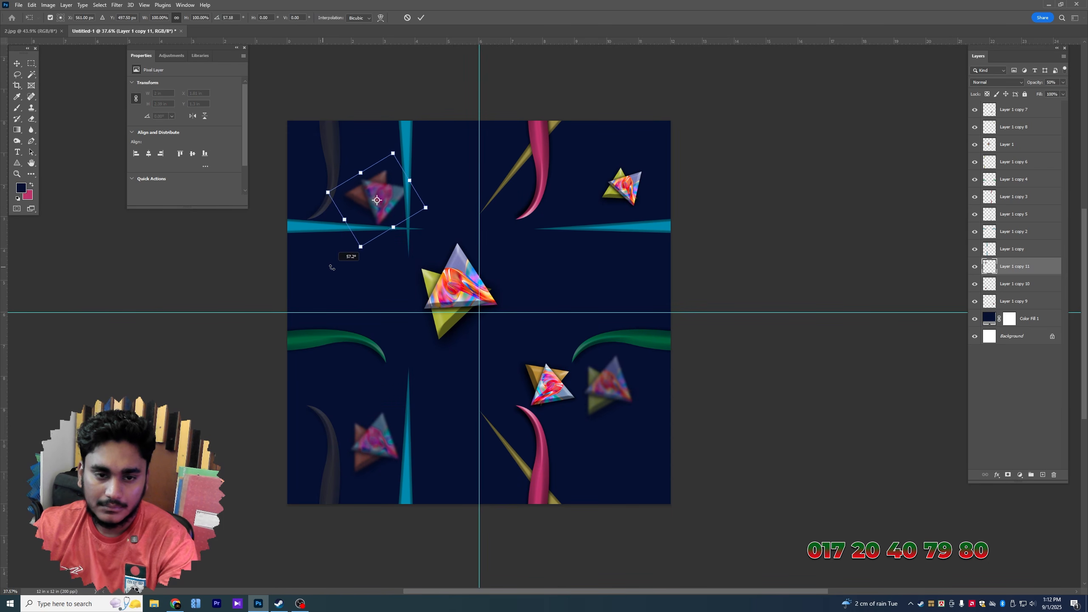
{"action": "key", "text": "Return"}
{"action": "key", "text": "ctrl+plus"}
Enlarge the small sharp triangle pair in the canvas's upper-right area to about 1.84 × 1.74 in
{"action": "left_click", "coordinate": [664, 155]}
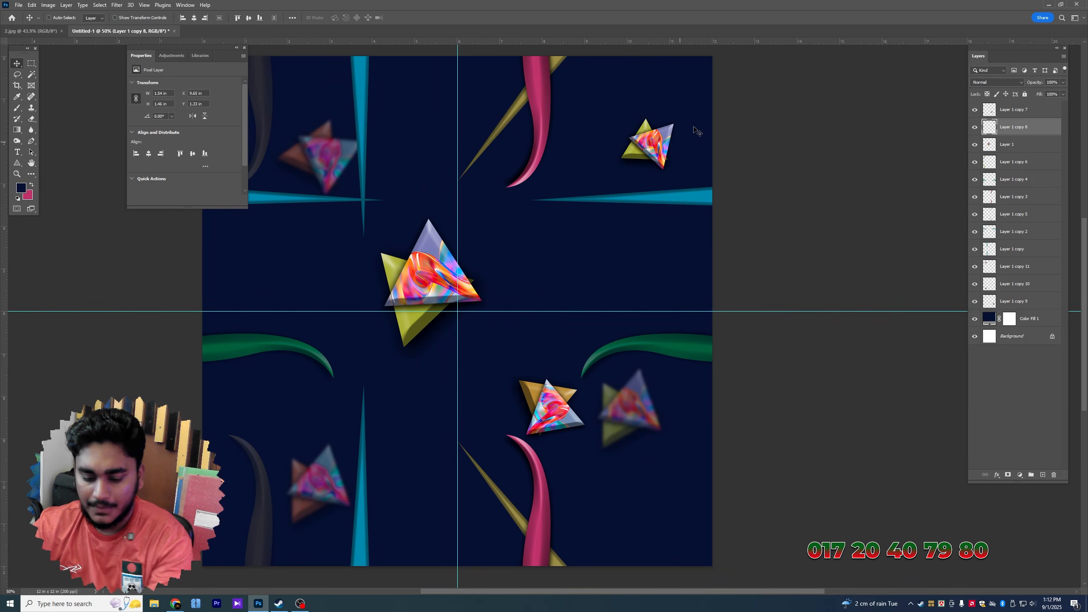
{"action": "key", "text": "ctrl+u"}
{"action": "key", "text": "Escape"}
{"action": "key", "text": "ctrl+t"}
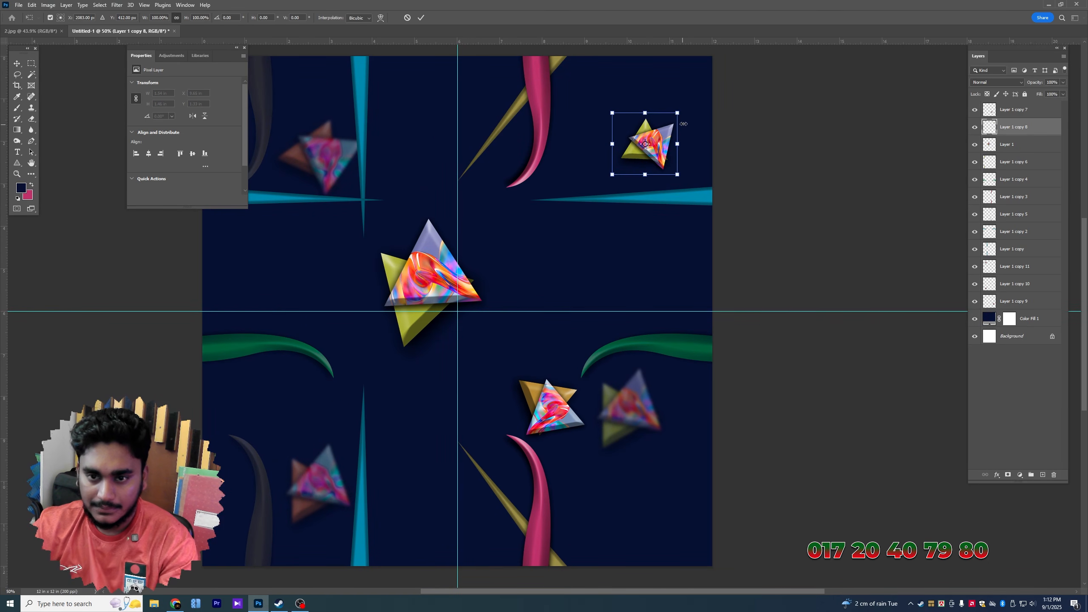
{"action": "mouse_move", "coordinate": [685, 124]}
{"action": "left_mouse_down"}
{"action": "mouse_move", "coordinate": [703, 94]}
{"action": "mouse_move", "coordinate": [692, 112]}
{"action": "left_mouse_up"}
Cut the right part of the small upper-right triangle pair with a rectangular selection and paste it as a separate layer
{"action": "left_click", "coordinate": [31, 63]}
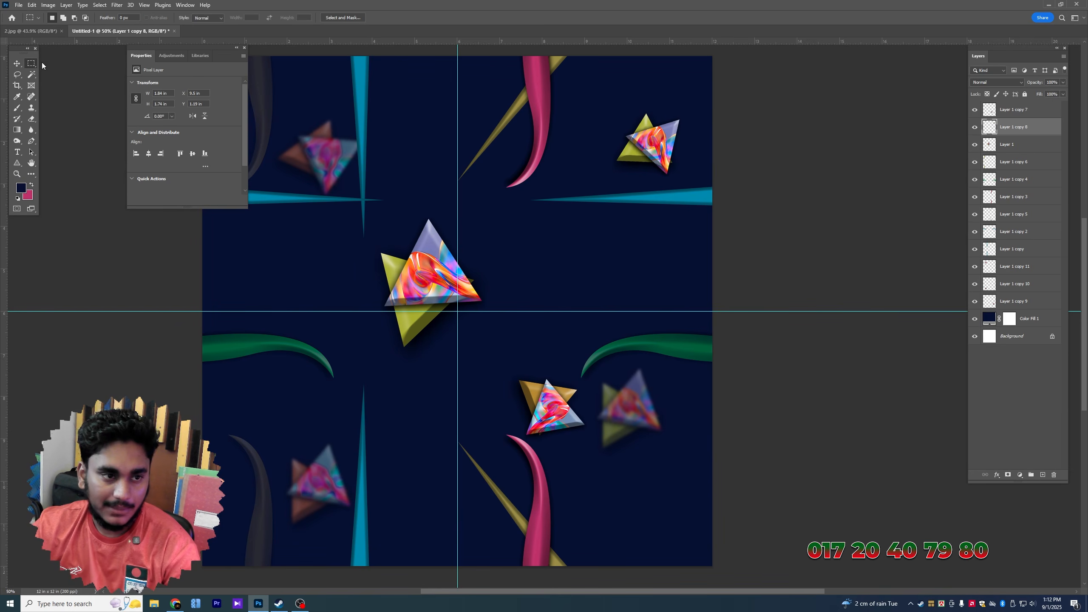
{"action": "scroll", "coordinate": [685, 110], "scroll_direction": "up", "scroll_amount": 5}
{"action": "left_click_drag", "start_coordinate": [620, 95], "coordinate": [725, 361]}
{"action": "key", "text": "ctrl+x"}
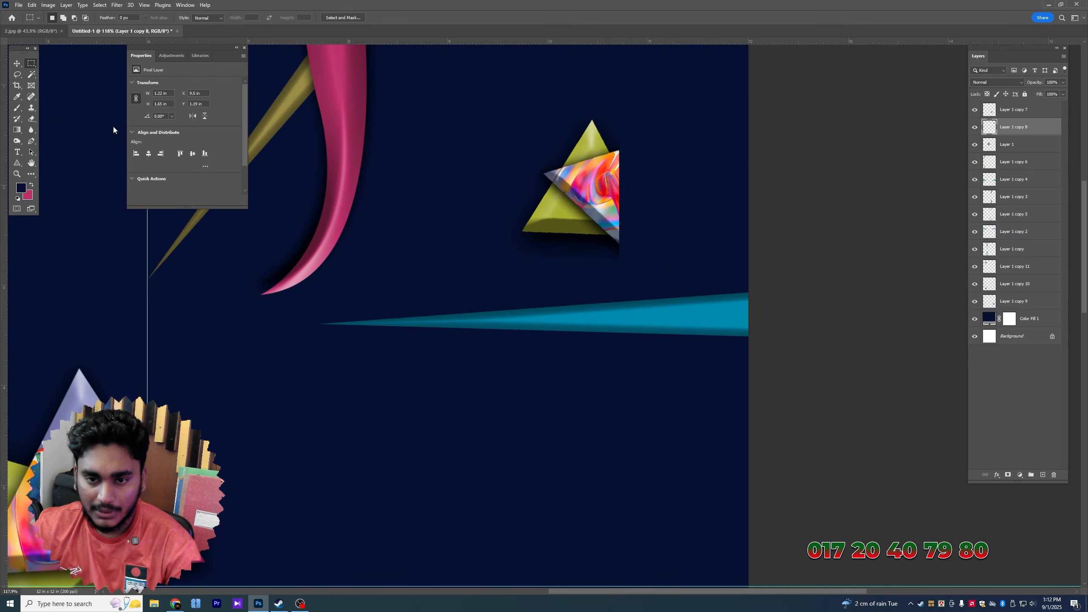
{"action": "key", "text": "ctrl+v"}
Line the pasted slice up with its other half, and align the slice to the canvas's left edge
{"action": "key", "text": "v"}
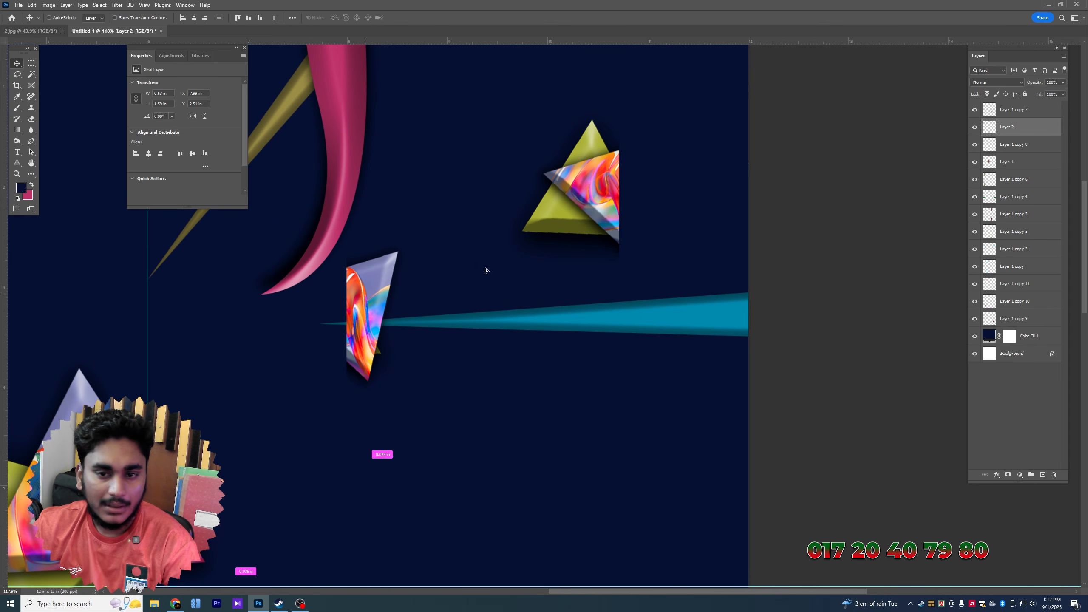
{"action": "left_click_drag", "start_coordinate": [369, 296], "coordinate": [641, 186]}
{"action": "scroll", "coordinate": [626, 167], "scroll_direction": "up", "scroll_amount": 5}
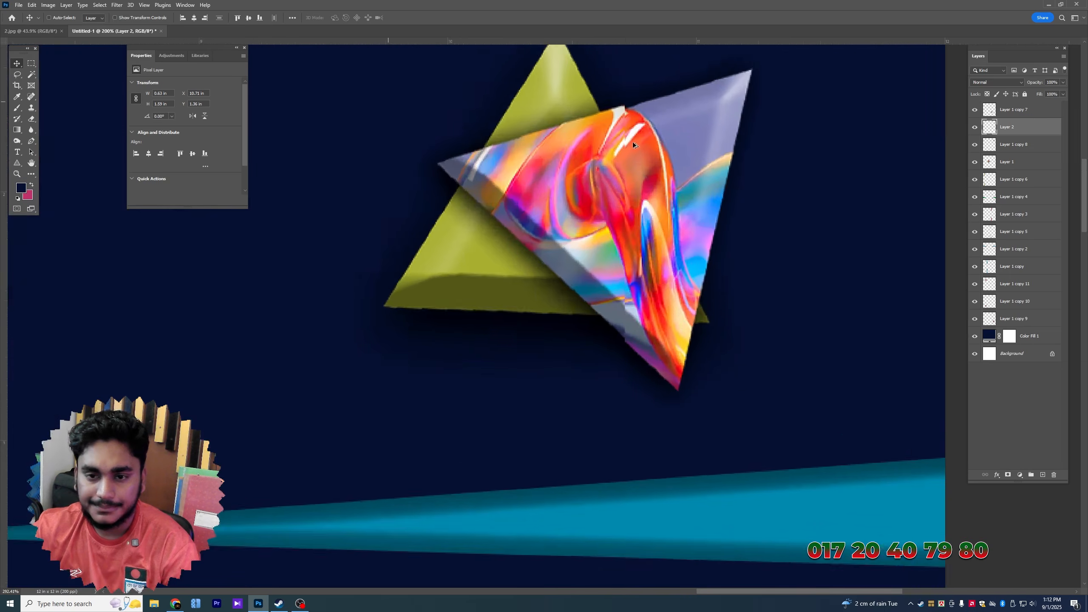
{"action": "scroll", "coordinate": [633, 143], "scroll_direction": "up", "scroll_amount": 5}
{"action": "left_click_drag", "start_coordinate": [638, 113], "coordinate": [638, 113]}
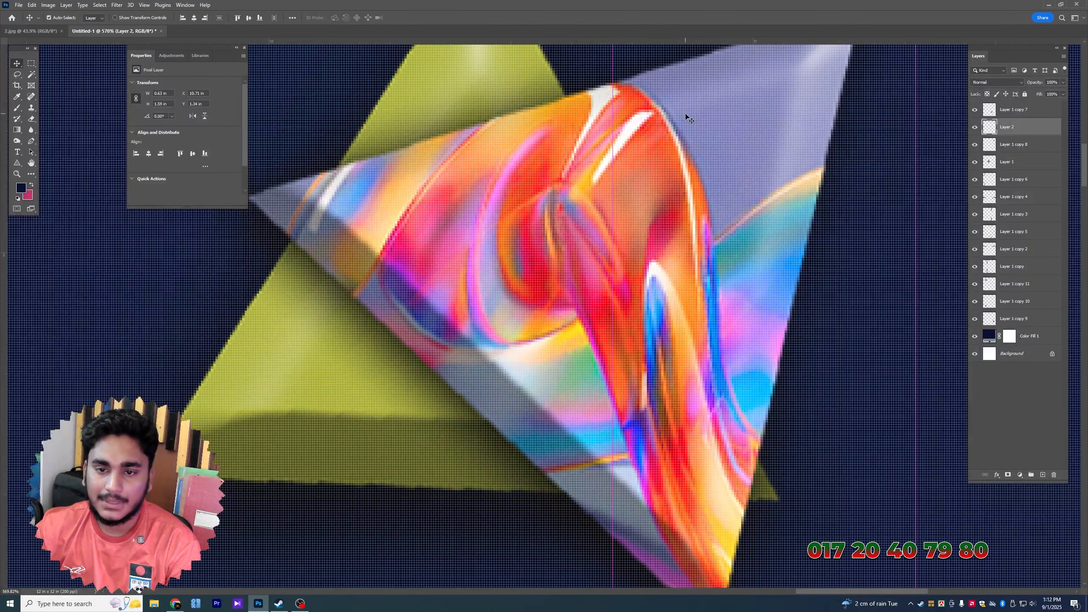
{"action": "key", "text": "ctrl+0"}
{"action": "left_click", "coordinate": [183, 18]}
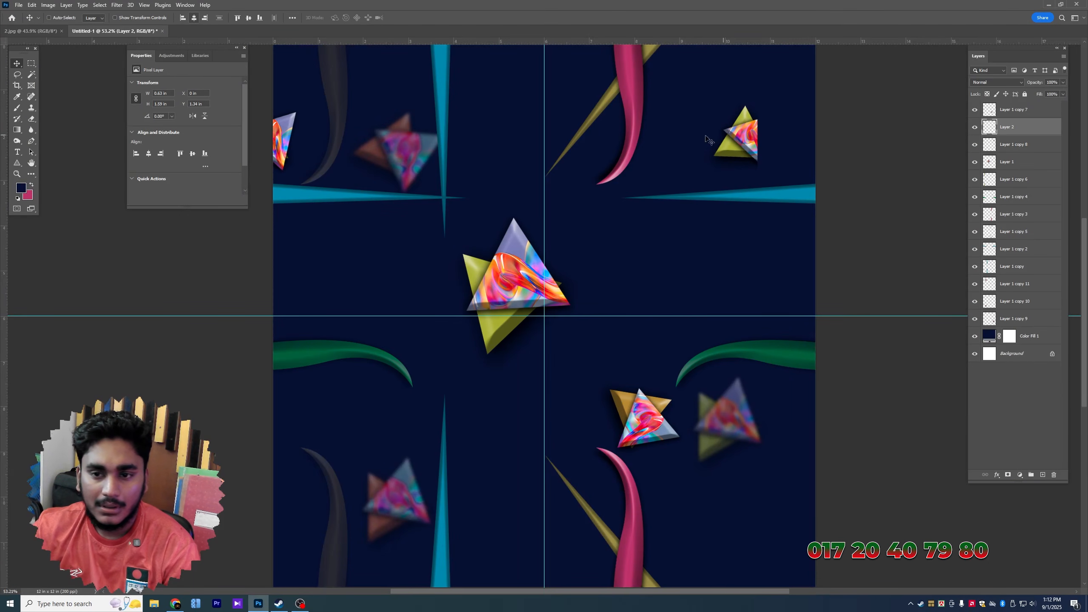
Align the remaining half of the triangle pair to the canvas's right edge and merge it with the left-edge slice
{"action": "left_click", "coordinate": [725, 143]}
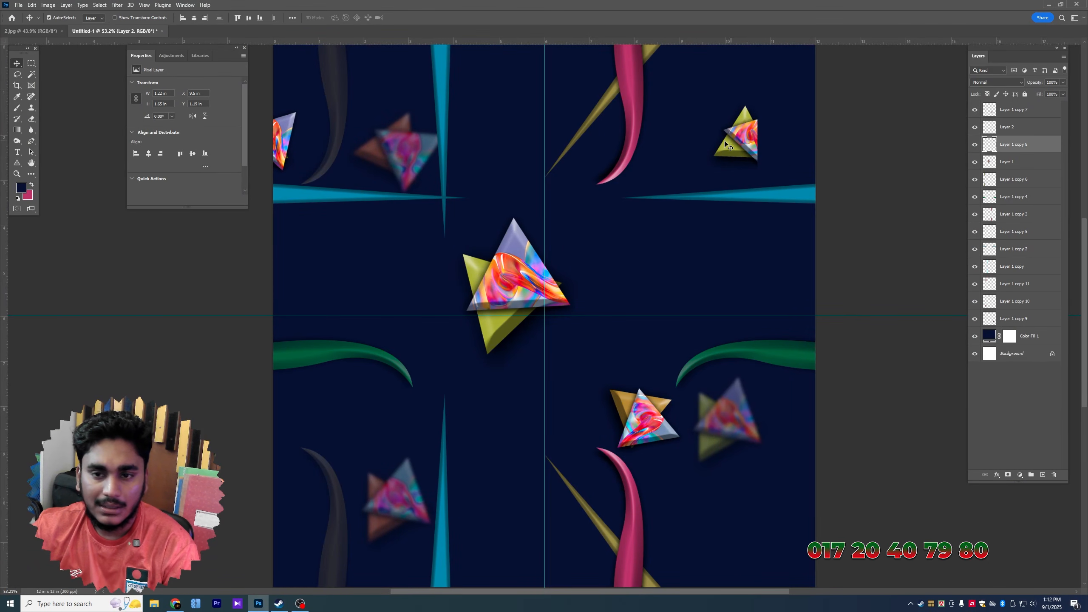
{"action": "left_click", "coordinate": [207, 17]}
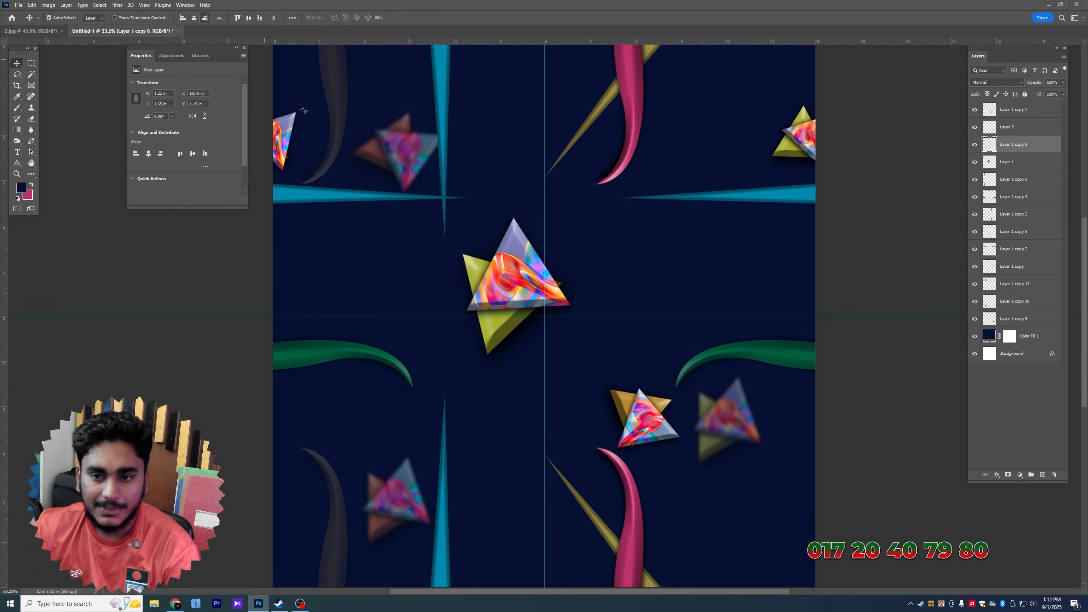
{"action": "left_click", "coordinate": [276, 150], "text": "shift"}
{"action": "key", "text": "ctrl+e"}
{"action": "scroll", "coordinate": [790, 120], "scroll_direction": "down", "scroll_amount": 2}
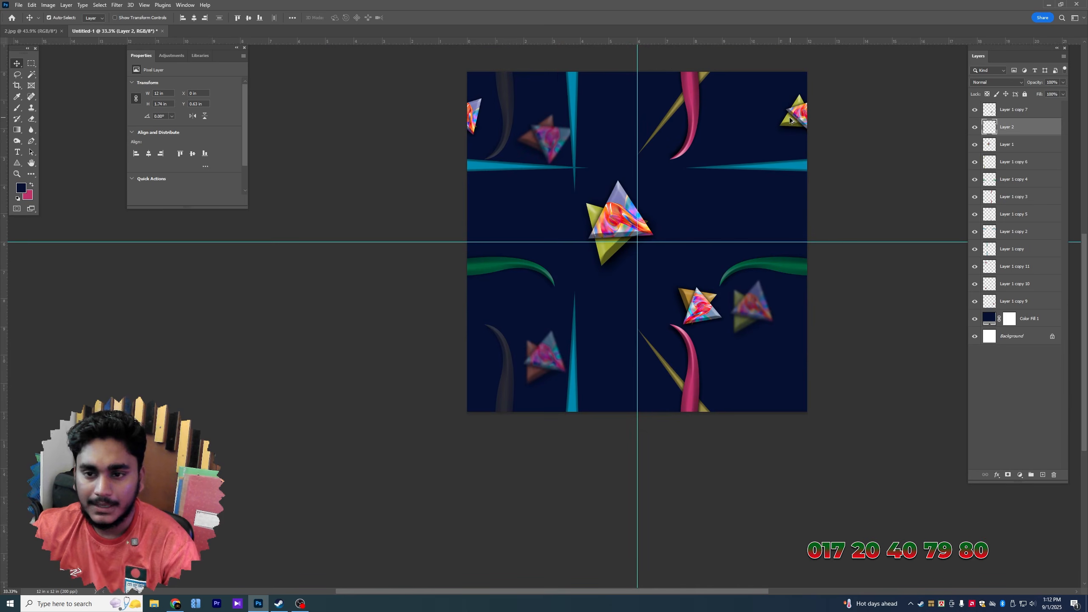
Duplicate the merged edge triangle halves, rotate the copy 90° clockwise and flip it vertically
{"action": "left_click_drag", "start_coordinate": [791, 120], "coordinate": [809, 362]}
{"action": "key", "text": "ctrl+t"}
{"action": "left_click_drag", "start_coordinate": [852, 393], "coordinate": [636, 560]}
{"action": "right_click", "coordinate": [640, 301]}
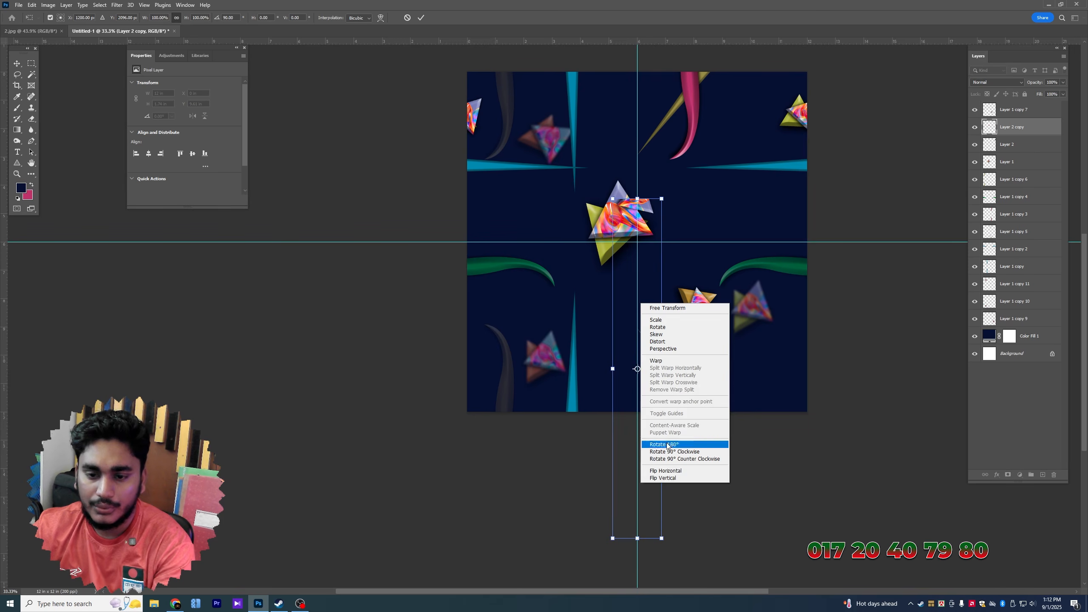
{"action": "left_click", "coordinate": [656, 474]}
{"action": "key", "text": "Return"}
Fit the rotated copy to the canvas's top and bottom edges and shift it horizontally to X 4.26 in
{"action": "scroll", "coordinate": [618, 52], "scroll_direction": "up", "scroll_amount": 2}
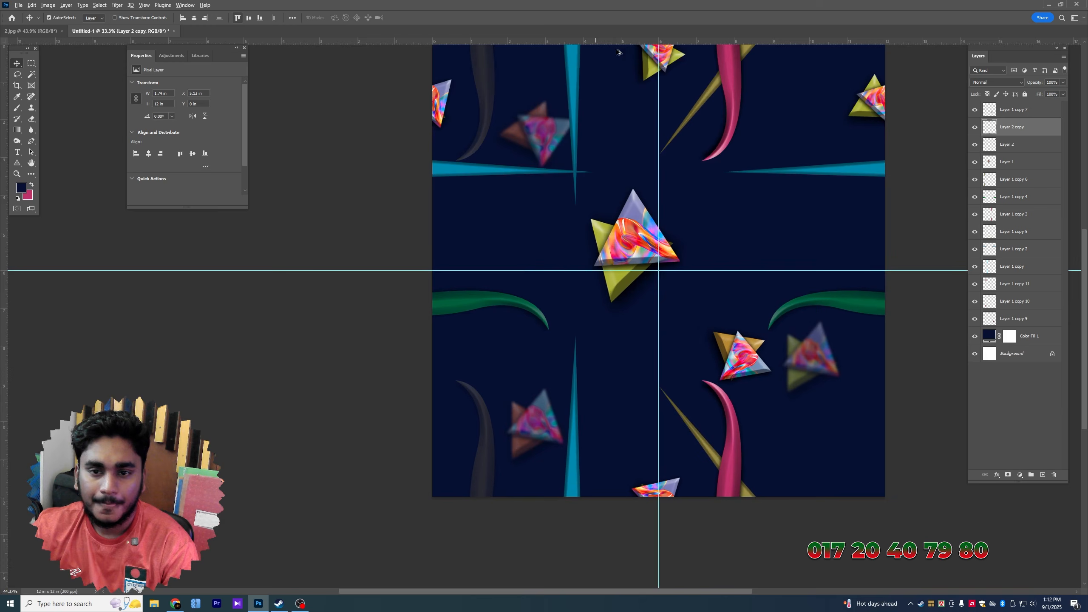
{"action": "left_click_drag", "start_coordinate": [672, 56], "coordinate": [639, 56]}
{"action": "scroll", "coordinate": [639, 65], "scroll_direction": "up", "scroll_amount": 3}
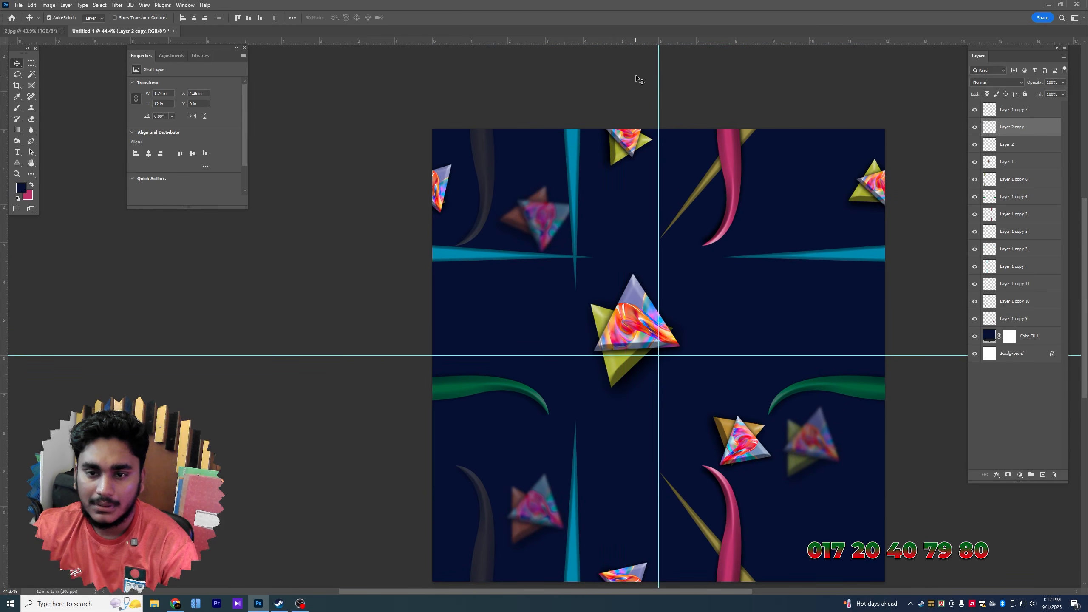
Shift the Hue of the top and bottom edge triangle halves by +39, turning their yellow part green
{"action": "key", "text": "ctrl+u"}
{"action": "left_click_drag", "start_coordinate": [786, 189], "coordinate": [816, 191]}
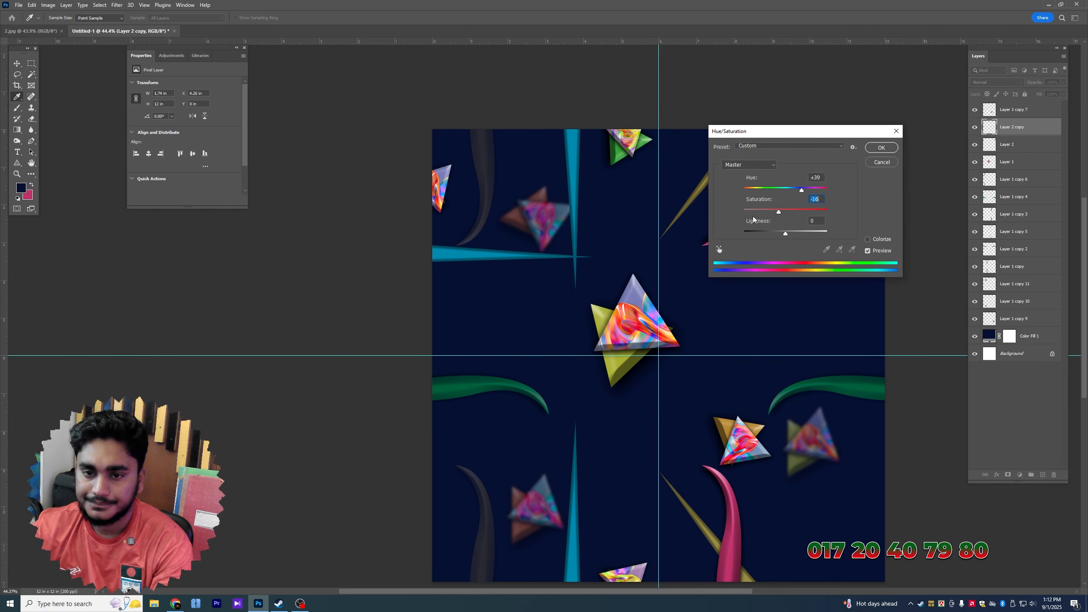
{"action": "key", "text": "Return"}
Scale the large triangle pair to about 87%, rotate it about 31° counterclockwise and move it left, away from the vertical guide
{"action": "key", "text": "ctrl+minus"}
{"action": "mouse_move", "coordinate": [643, 328]}
{"action": "left_mouse_down"}
{"action": "mouse_move", "coordinate": [702, 313]}
{"action": "mouse_move", "coordinate": [660, 326]}
{"action": "left_mouse_up"}
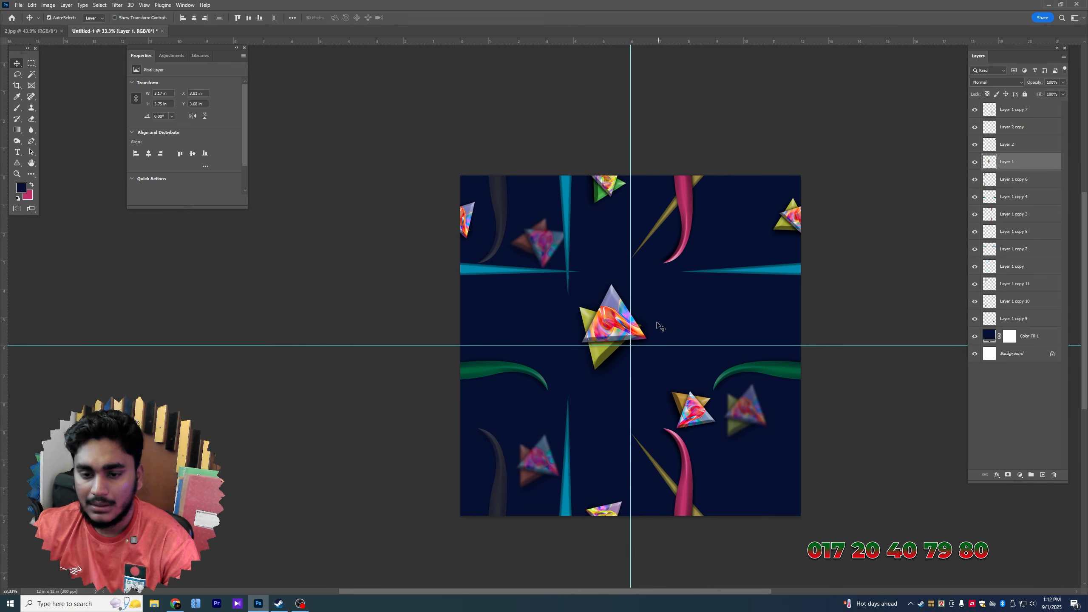
{"action": "key", "text": "ctrl+t"}
{"action": "left_click_drag", "start_coordinate": [670, 289], "coordinate": [645, 282]}
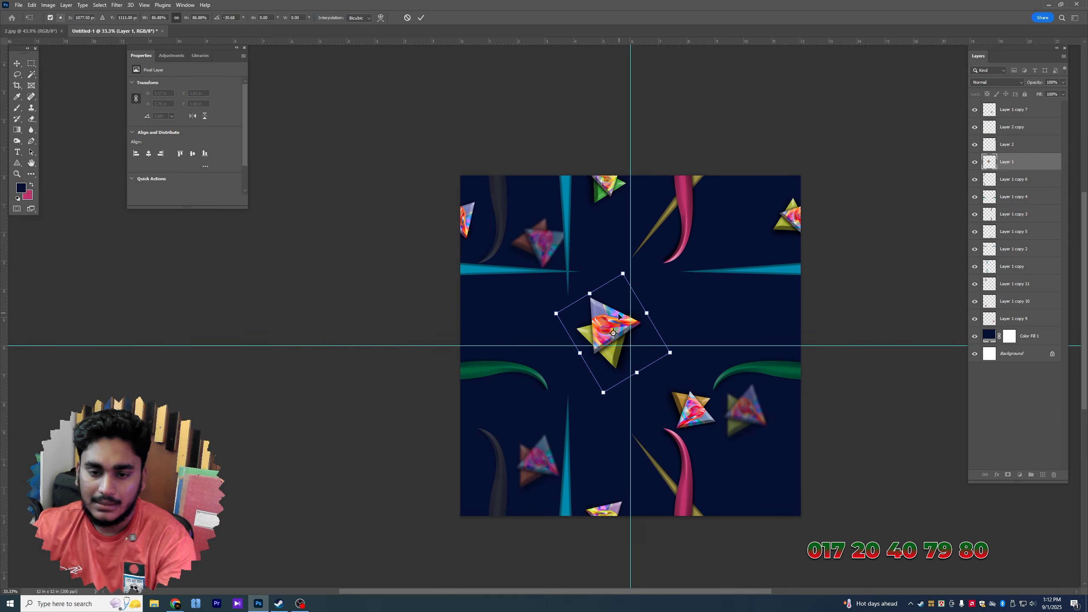
{"action": "left_click_drag", "start_coordinate": [617, 316], "coordinate": [579, 329]}
{"action": "key", "text": "Return"}
Try the large triangle pair at 50% opacity and set it back to 100%
{"action": "key", "text": "5"}
{"action": "scroll", "coordinate": [580, 329], "scroll_direction": "up", "scroll_amount": 2}
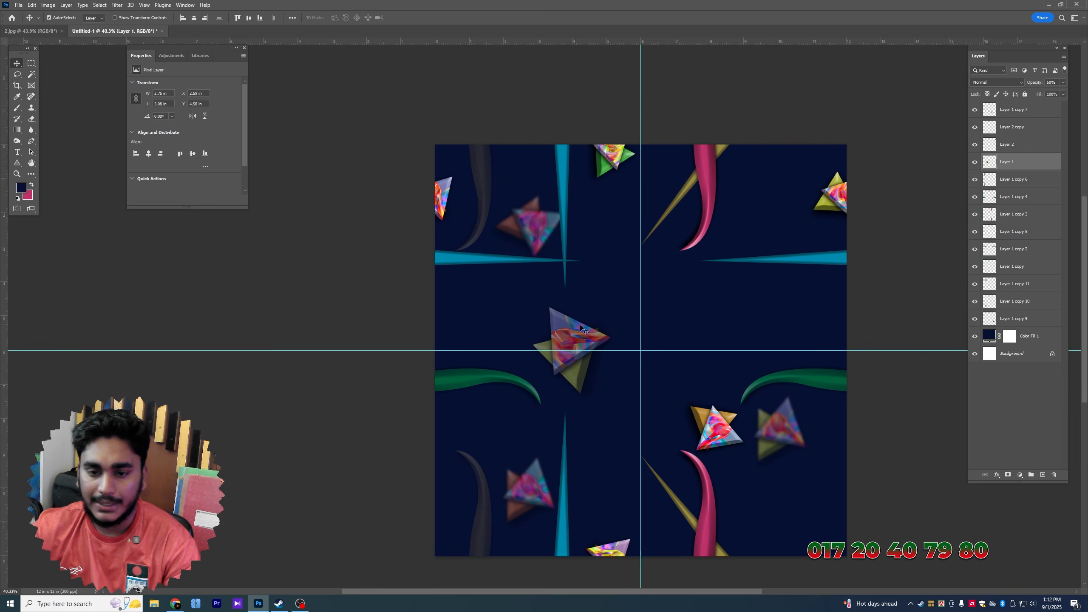
{"action": "key", "text": "0"}
{"action": "scroll", "coordinate": [673, 305], "scroll_direction": "down", "scroll_amount": 3}
{"action": "scroll", "coordinate": [673, 305], "scroll_direction": "right", "scroll_amount": 2}
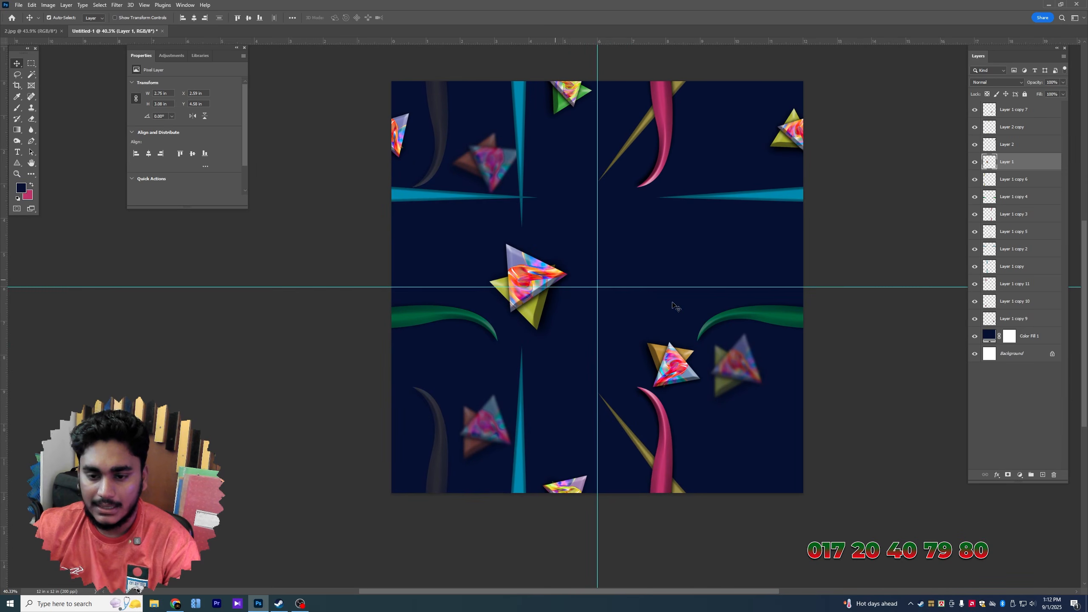
Switch to the Chrome browser and search Google Images for "3d shape"
{"action": "left_click", "coordinate": [172, 606]}
{"action": "scroll", "coordinate": [938, 346], "scroll_direction": "down", "scroll_amount": 10}
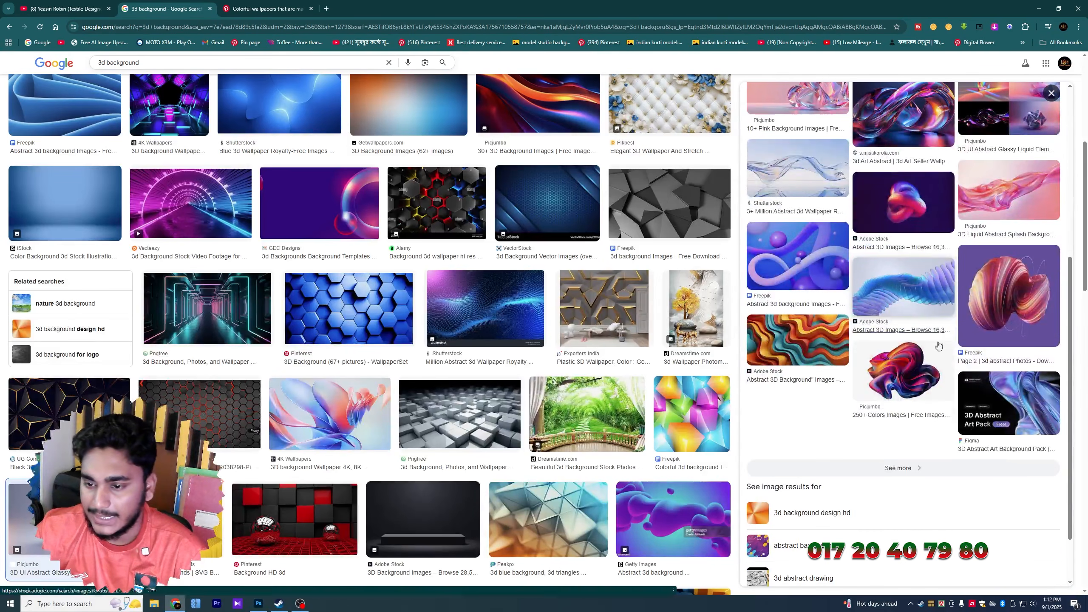
{"action": "scroll", "coordinate": [334, 283], "scroll_direction": "down", "scroll_amount": 3}
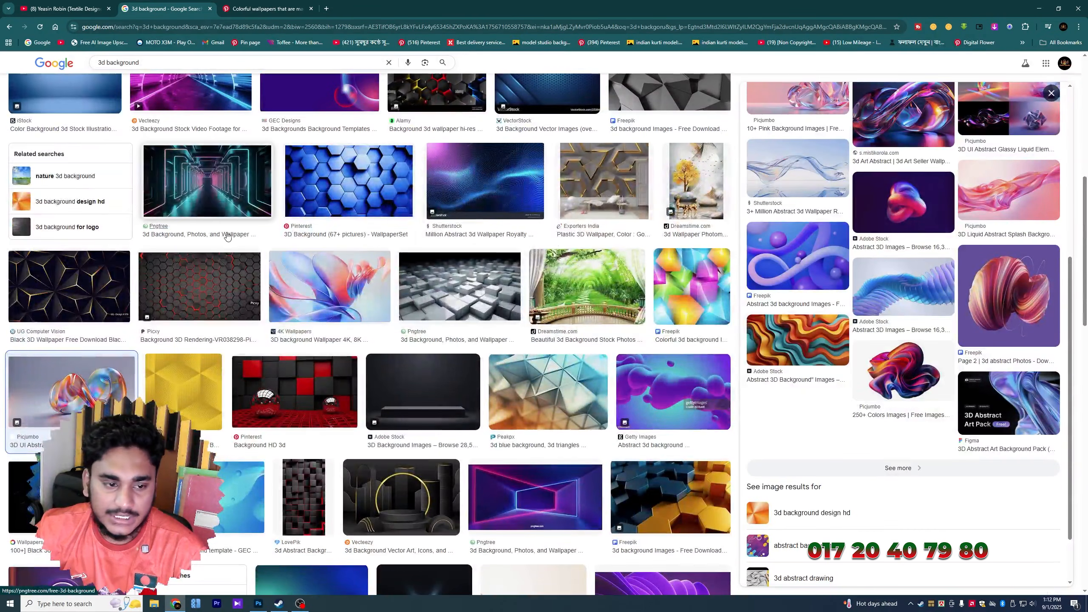
{"action": "left_click", "coordinate": [154, 62]}
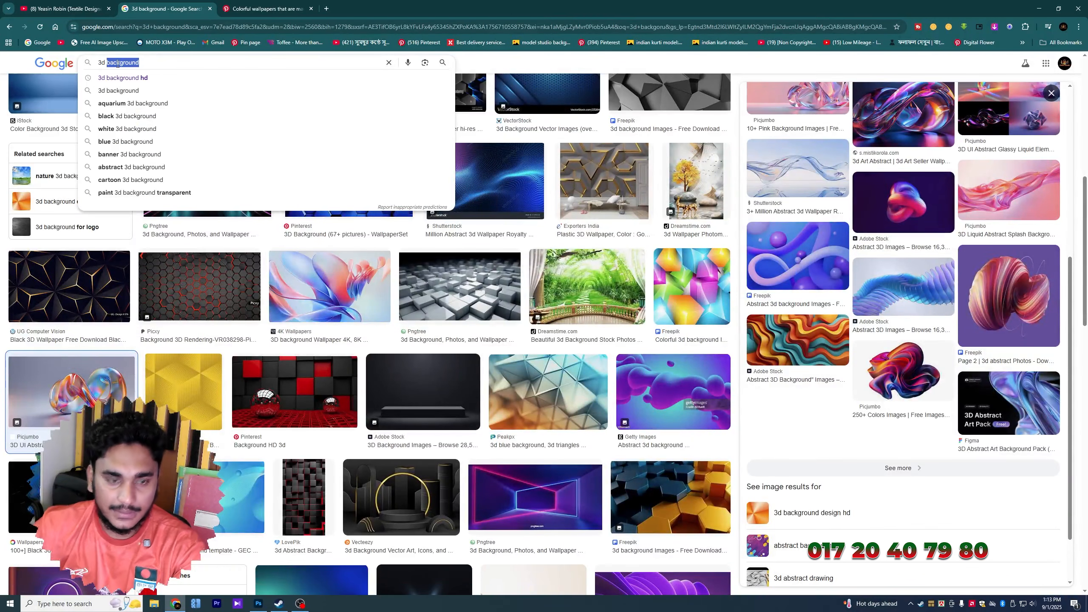
{"action": "type", "text": "shape"}
{"action": "key", "text": "Return"}
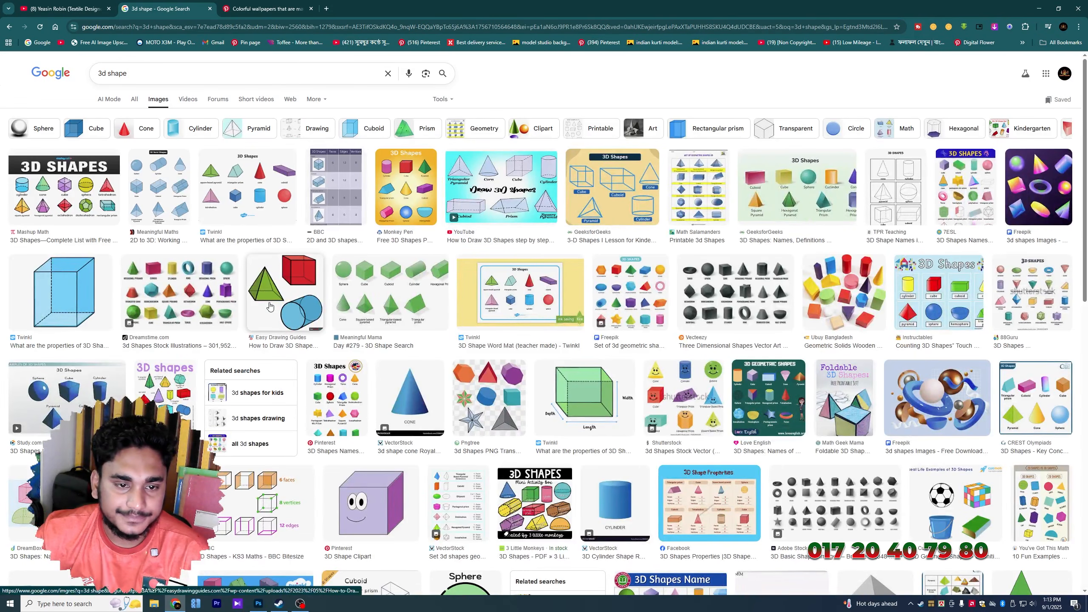
Copy the Easy Drawing Guides preview image of the green pyramid, red cube and blue cylinder
{"action": "left_click", "coordinate": [270, 306]}
{"action": "right_click", "coordinate": [889, 270]}
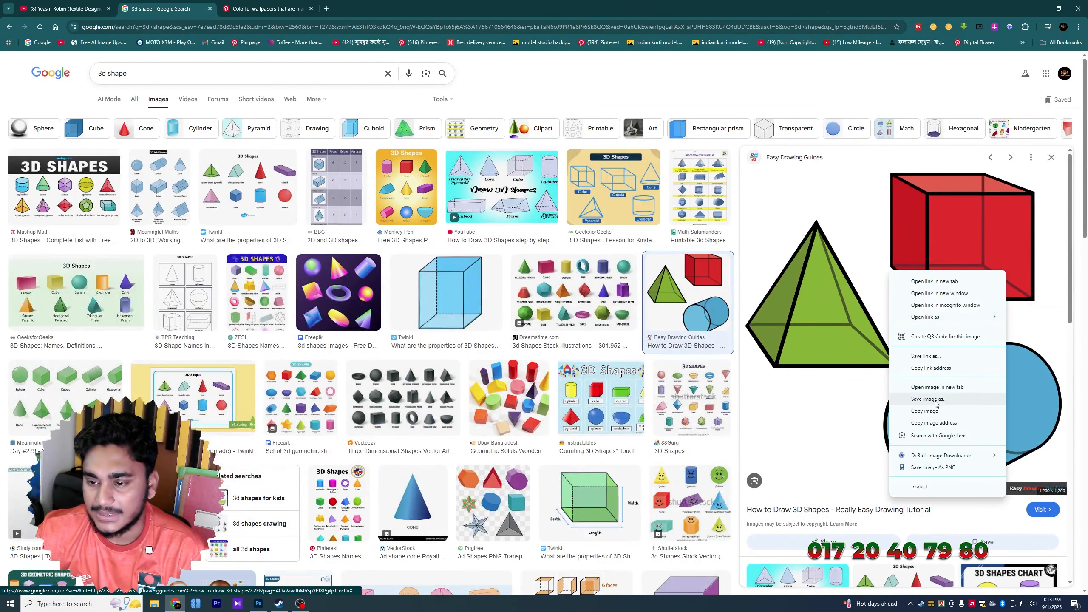
{"action": "left_click", "coordinate": [925, 410]}
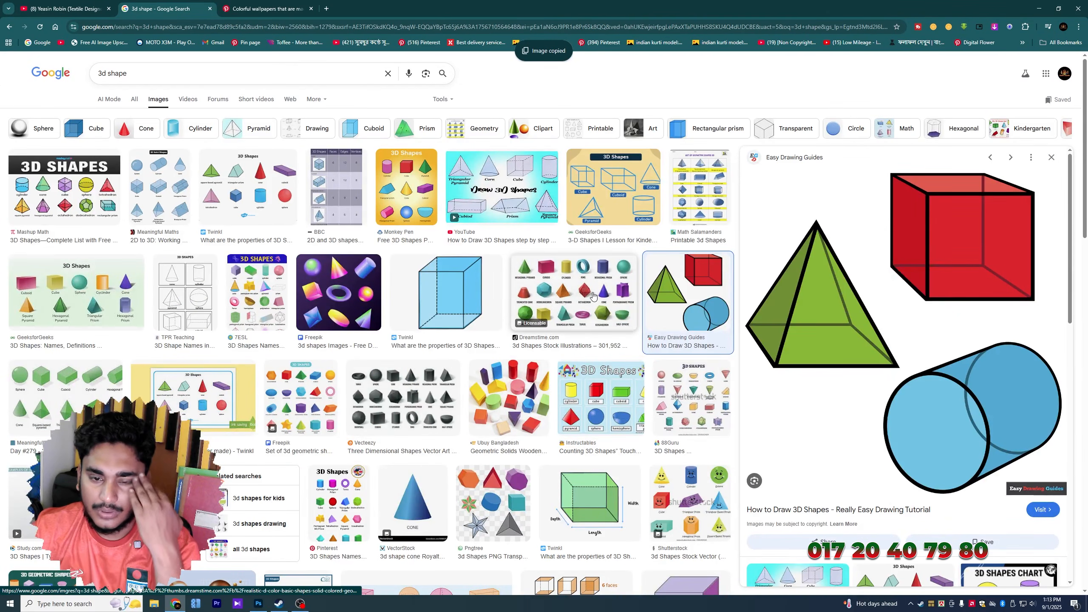
Browse the 3D shape results and copy the Freepik image of copper spheres and blue rings
{"action": "left_click", "coordinate": [593, 296]}
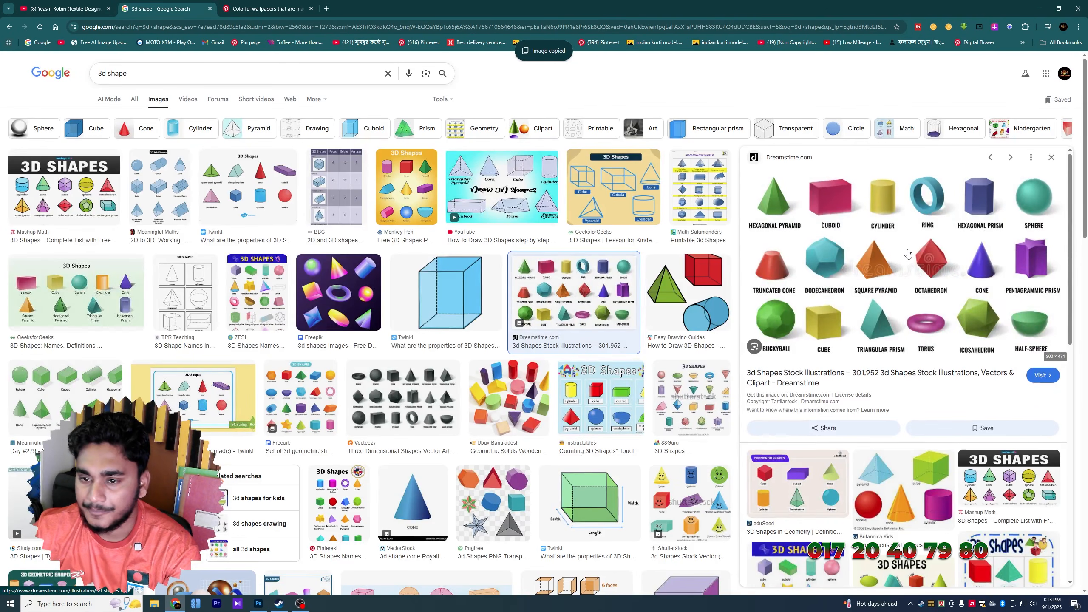
{"action": "scroll", "coordinate": [437, 327], "scroll_direction": "down", "scroll_amount": 4}
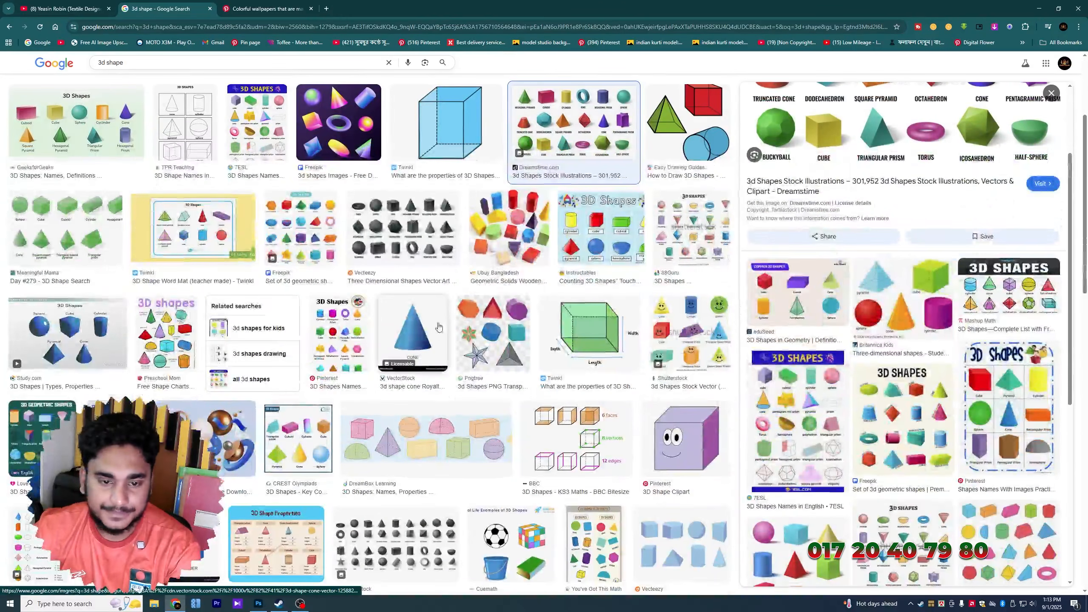
{"action": "scroll", "coordinate": [426, 338], "scroll_direction": "down", "scroll_amount": 4}
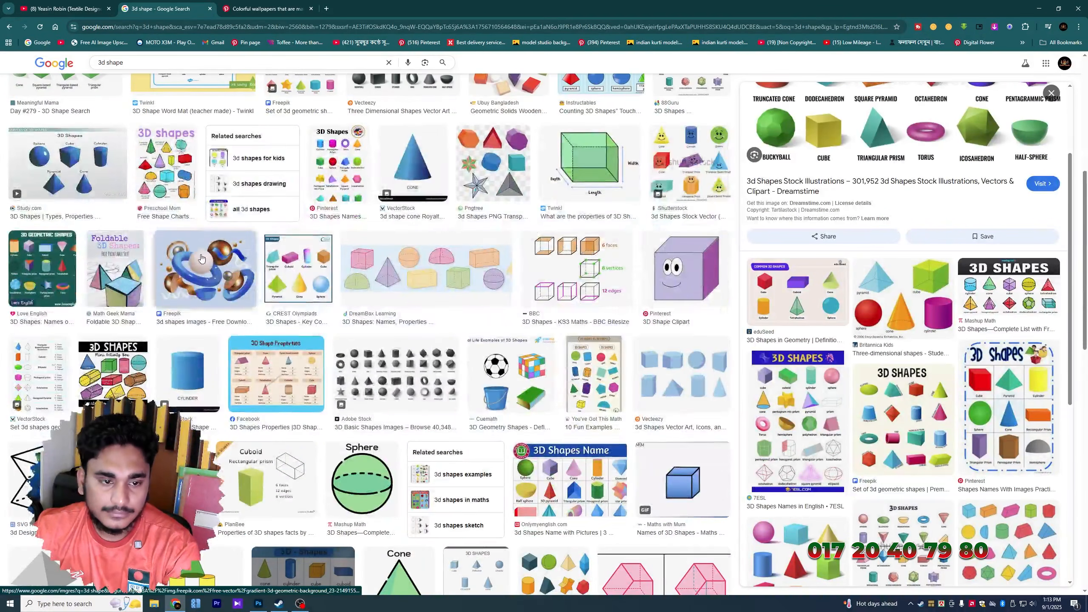
{"action": "left_click", "coordinate": [206, 270]}
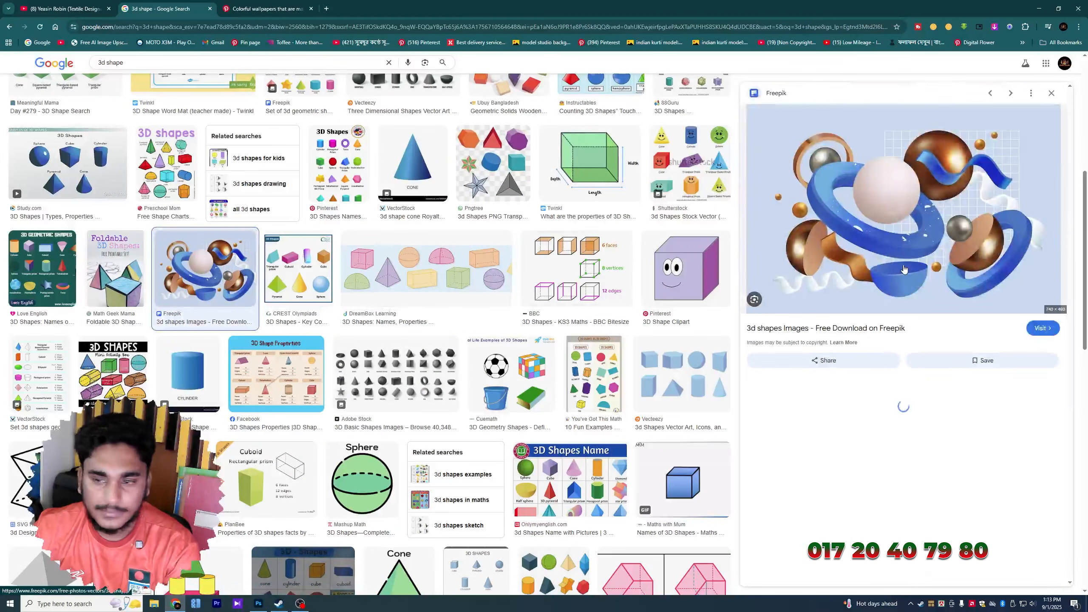
{"action": "right_click", "coordinate": [920, 183]}
{"action": "left_click", "coordinate": [949, 325]}
{"action": "right_click", "coordinate": [913, 206]}
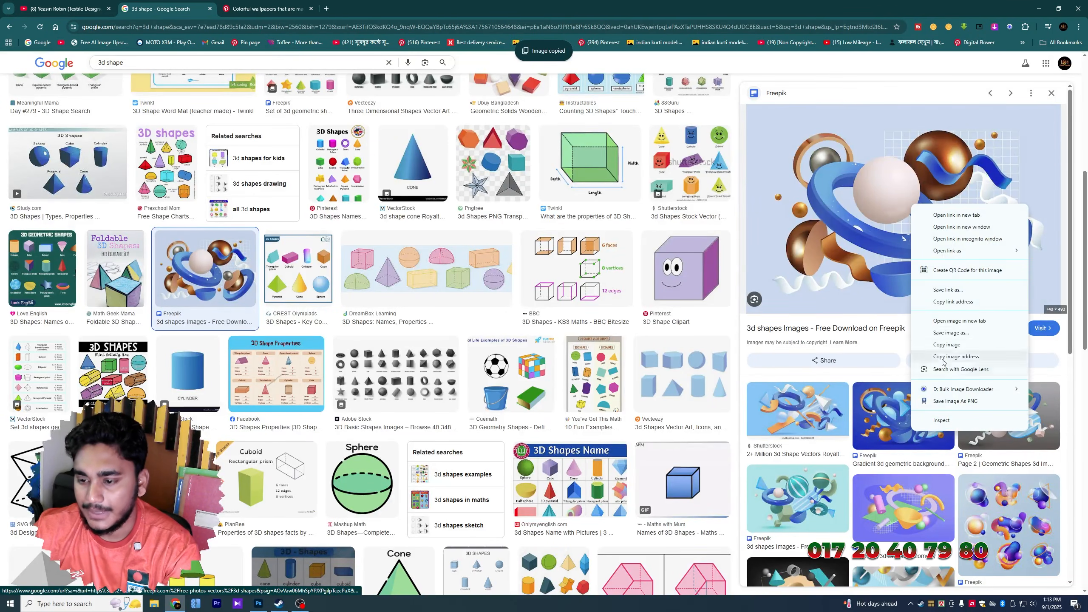
{"action": "left_click", "coordinate": [947, 345]}
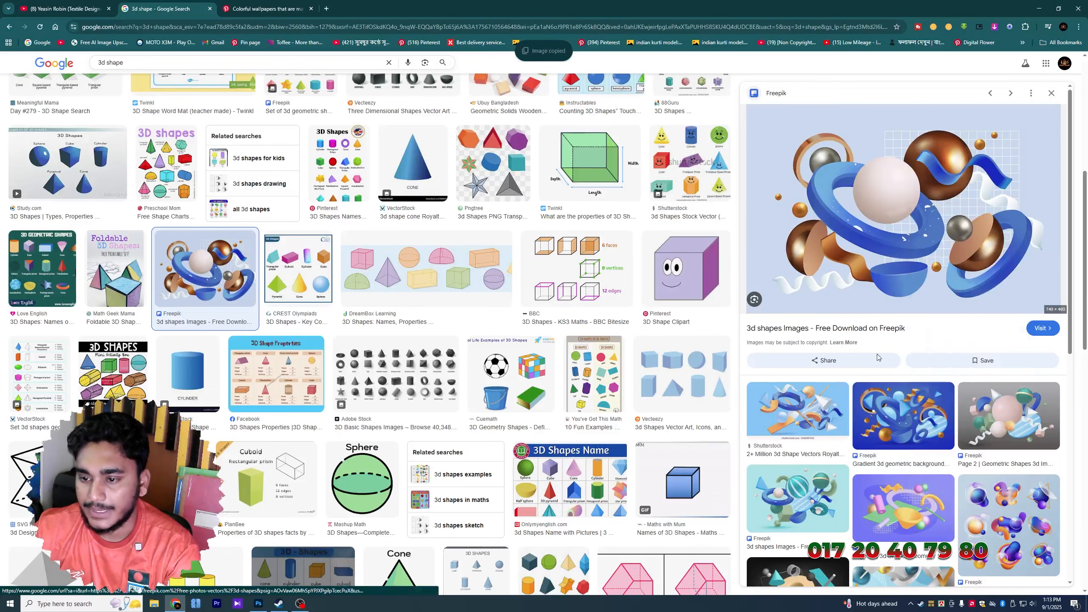
Switch to Photoshop, paste the copied Freepik image into the textile design and scale it to about 239%
{"action": "left_click", "coordinate": [258, 606]}
{"action": "key", "text": "ctrl+v"}
{"action": "key", "text": "ctrl+t"}
{"action": "left_click_drag", "start_coordinate": [660, 239], "coordinate": [749, 186]}
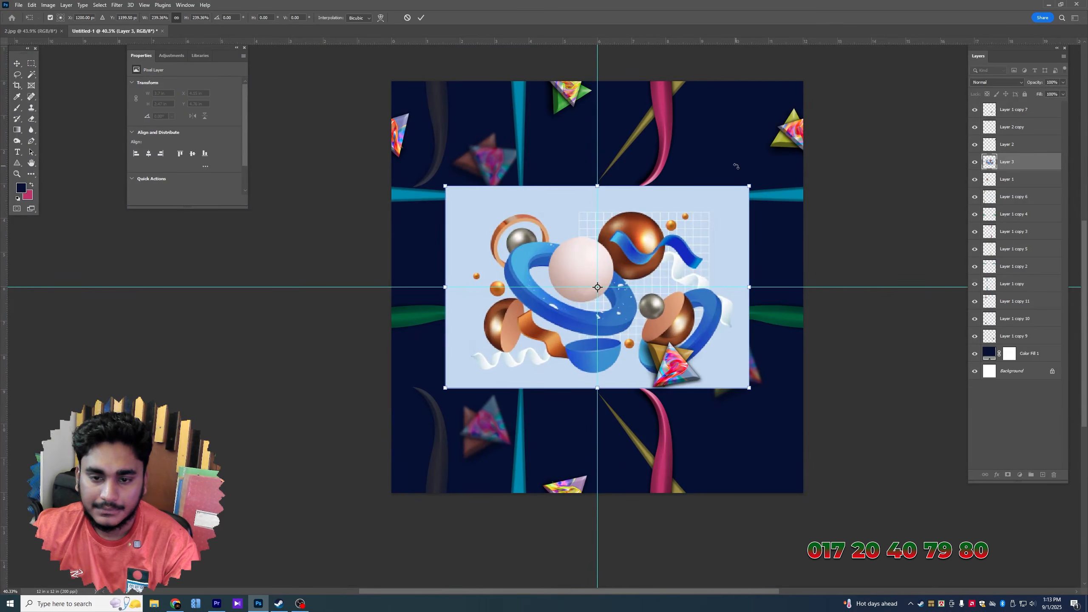
{"action": "key", "text": "Return"}
Try selecting the pasted image's light blue background with the Magic Wand, drop the selection and delete the image layer
{"action": "scroll", "coordinate": [617, 220], "scroll_direction": "up", "scroll_amount": 3}
{"action": "key", "text": "w"}
{"action": "left_click", "coordinate": [528, 212]}
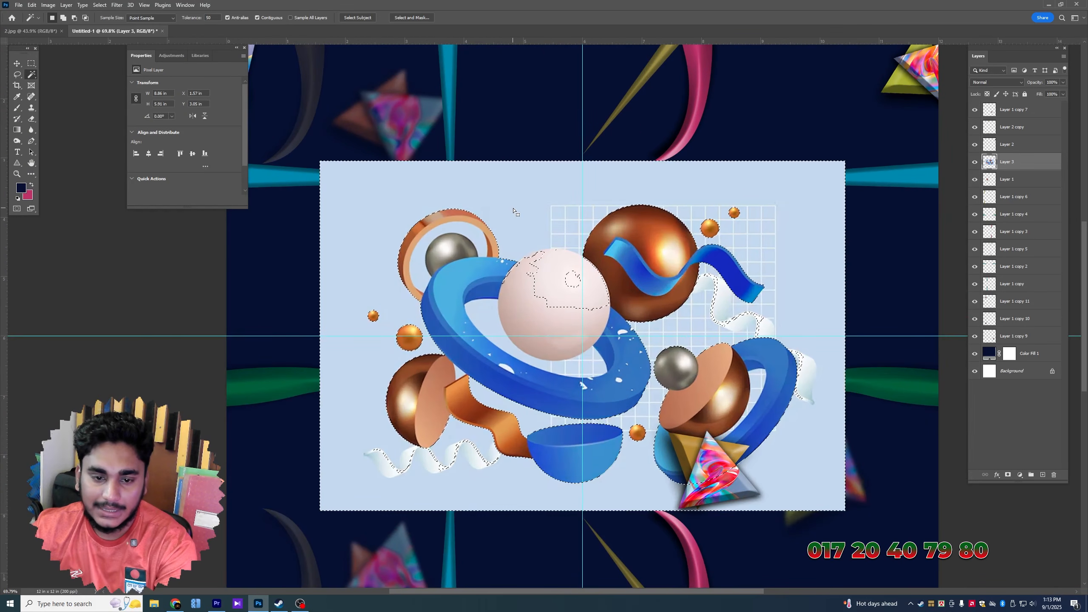
{"action": "key", "text": "ctrl+d"}
{"action": "left_click", "coordinate": [18, 64]}
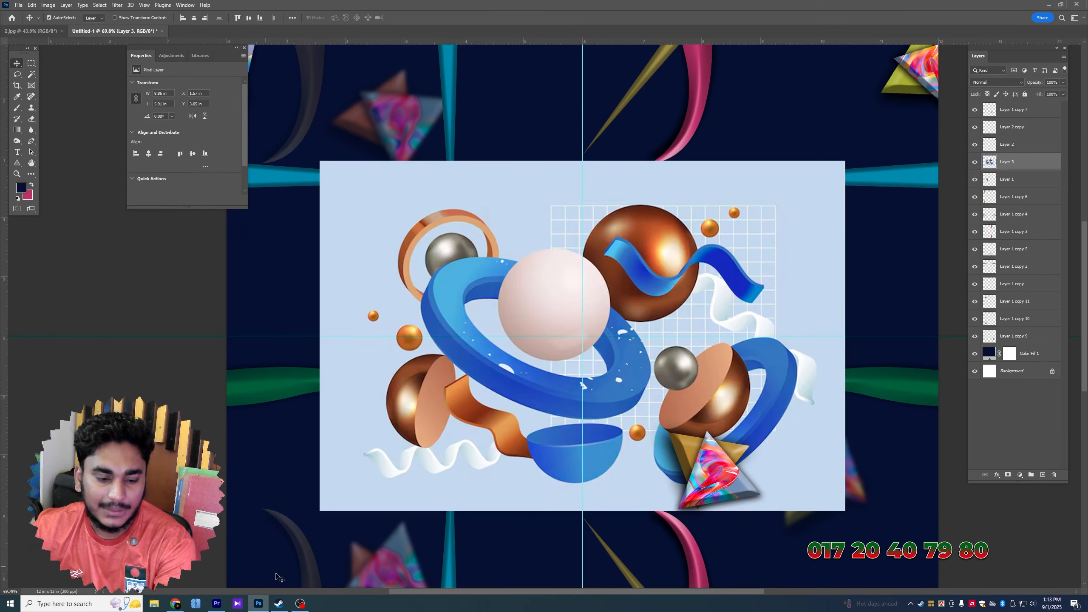
{"action": "key", "text": "Delete"}
Switch back to Chrome and scan the 3D shape results page with the Imageye image finder extension
{"action": "left_click", "coordinate": [174, 605]}
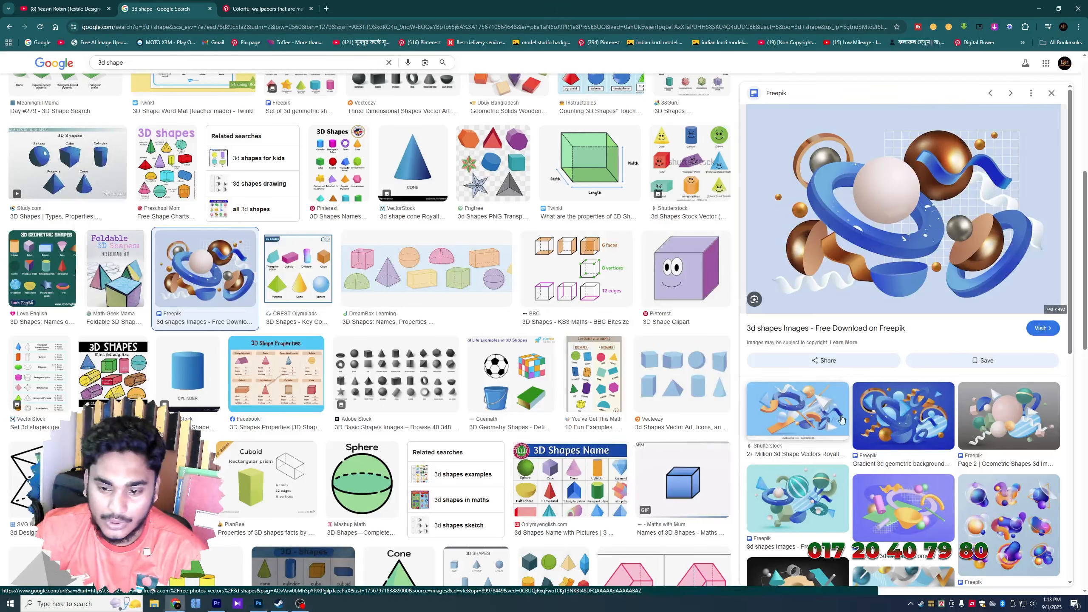
{"action": "scroll", "coordinate": [924, 420], "scroll_direction": "down", "scroll_amount": 3}
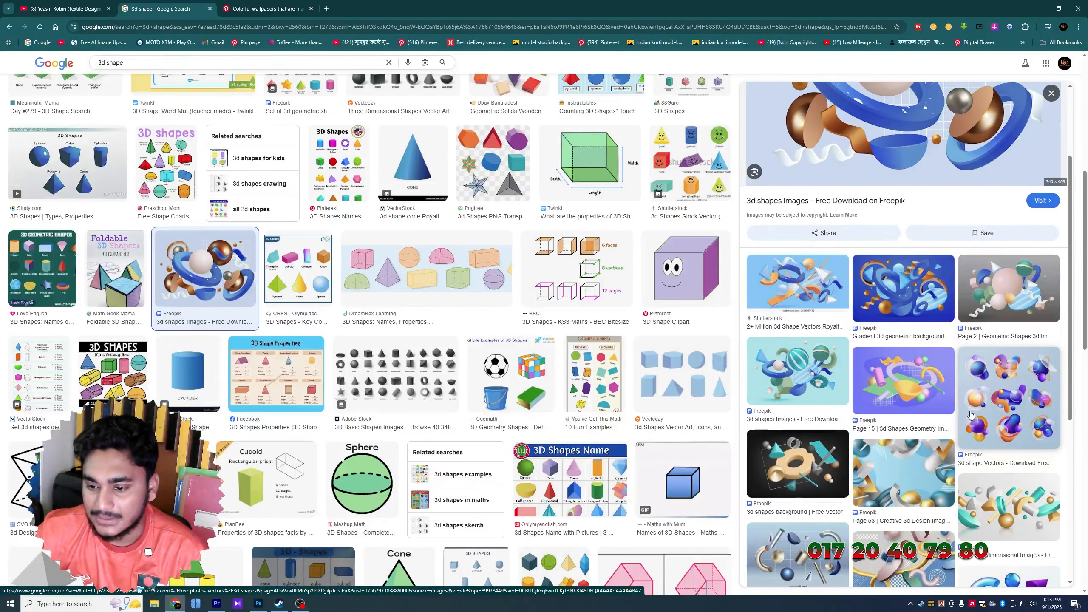
{"action": "scroll", "coordinate": [958, 123], "scroll_direction": "up", "scroll_amount": 1}
{"action": "left_click", "coordinate": [995, 27]}
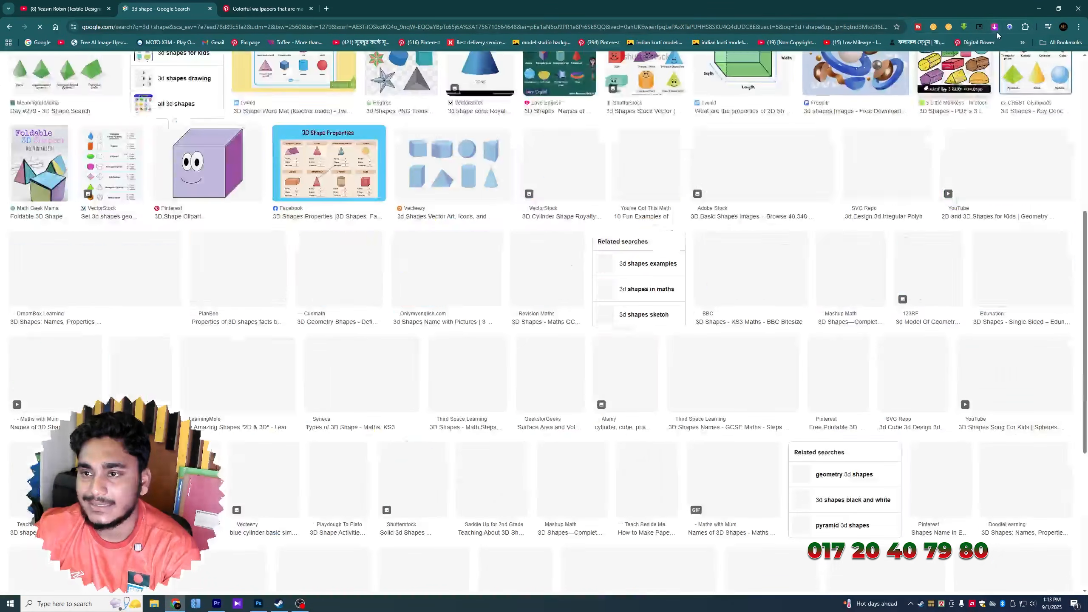
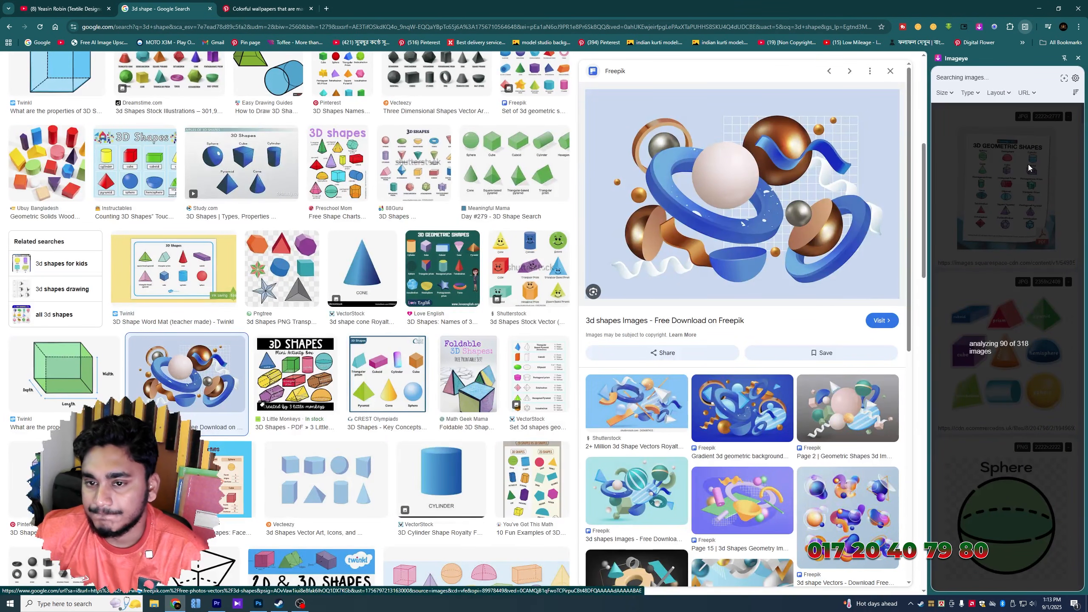
{"action": "right_click", "coordinate": [763, 198]}
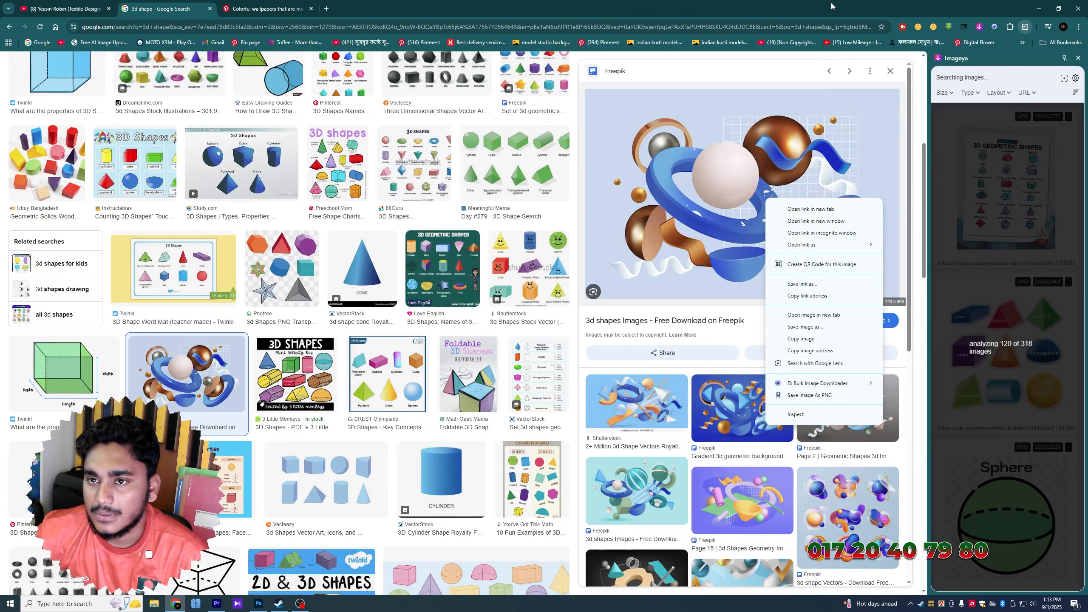
{"action": "left_click", "coordinate": [1051, 298]}
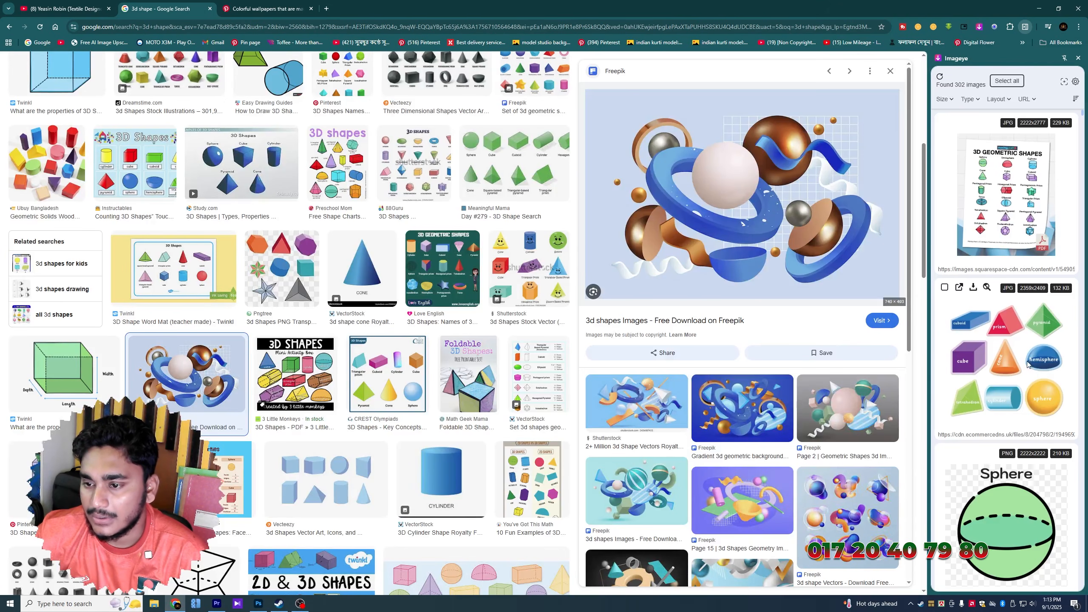
Find the 1200x1200 PNG of the green pyramid, red cube and blue cylinder, open it full size and copy it
{"action": "scroll", "coordinate": [1027, 364], "scroll_direction": "down", "scroll_amount": 5}
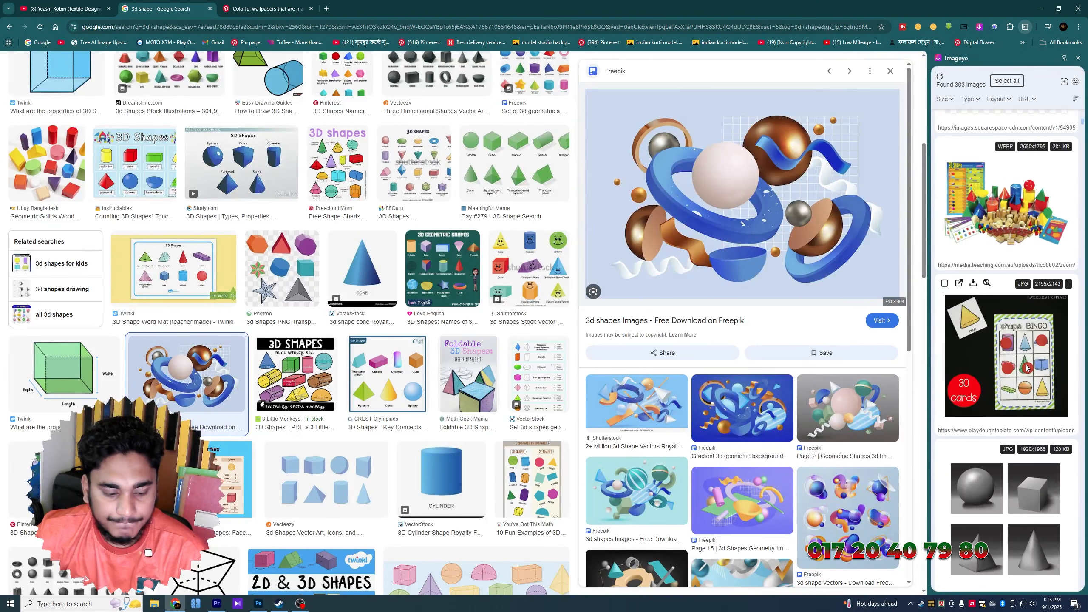
{"action": "scroll", "coordinate": [1027, 368], "scroll_direction": "down", "scroll_amount": 10}
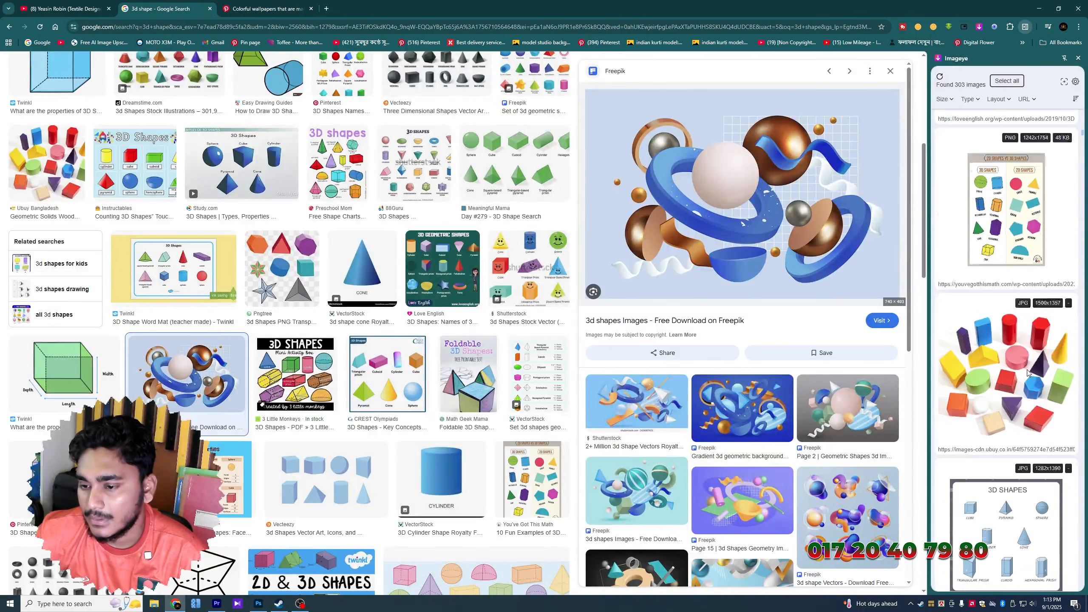
{"action": "scroll", "coordinate": [1028, 369], "scroll_direction": "down", "scroll_amount": 10}
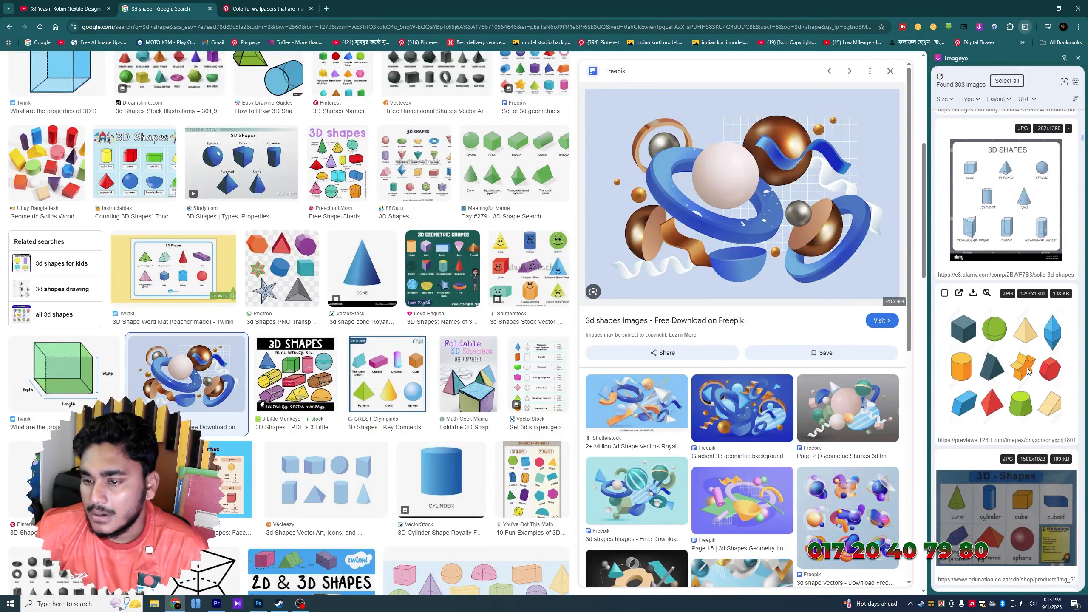
{"action": "scroll", "coordinate": [1026, 370], "scroll_direction": "down", "scroll_amount": 8}
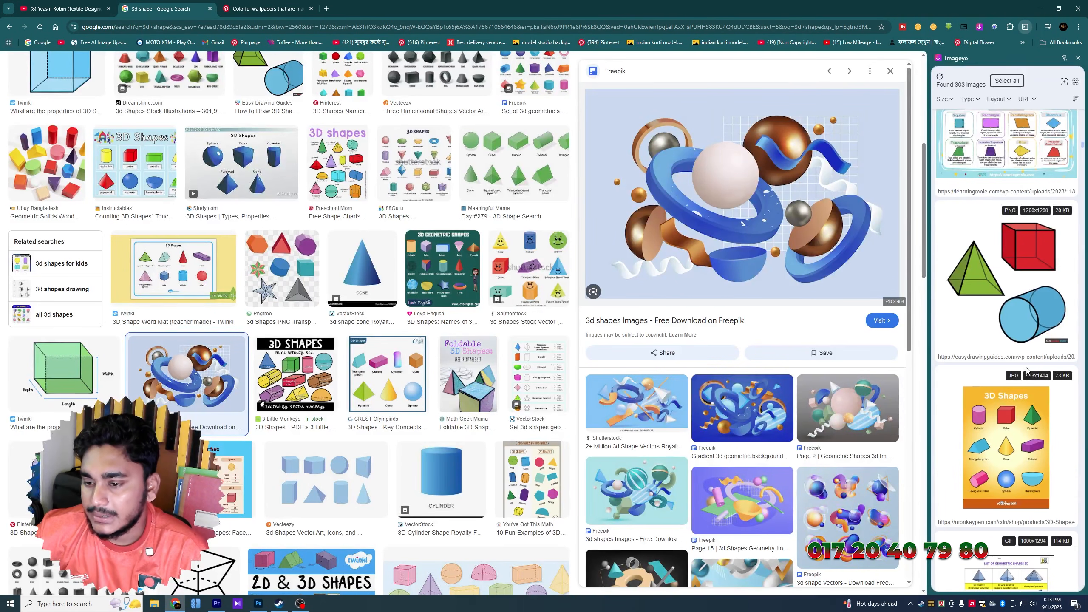
{"action": "left_click", "coordinate": [960, 210]}
{"action": "right_click", "coordinate": [570, 241]}
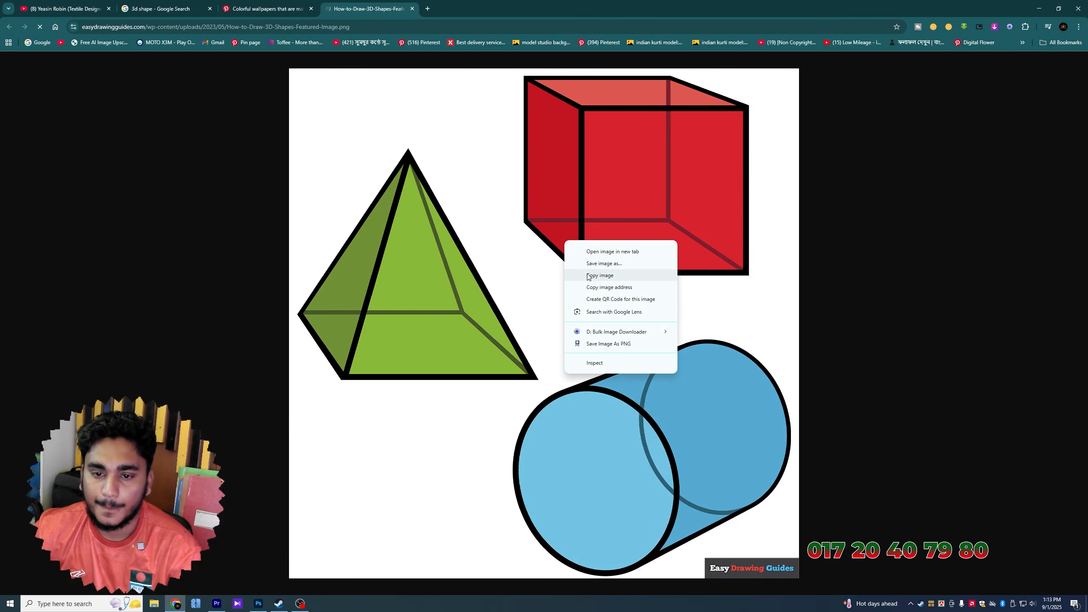
{"action": "left_click", "coordinate": [604, 277]}
{"action": "right_click", "coordinate": [574, 265]}
{"action": "left_click", "coordinate": [608, 299]}
Switch to Photoshop, paste the 3D shapes image into the design and remove its white background with the Magic Wand
{"action": "left_click", "coordinate": [259, 604]}
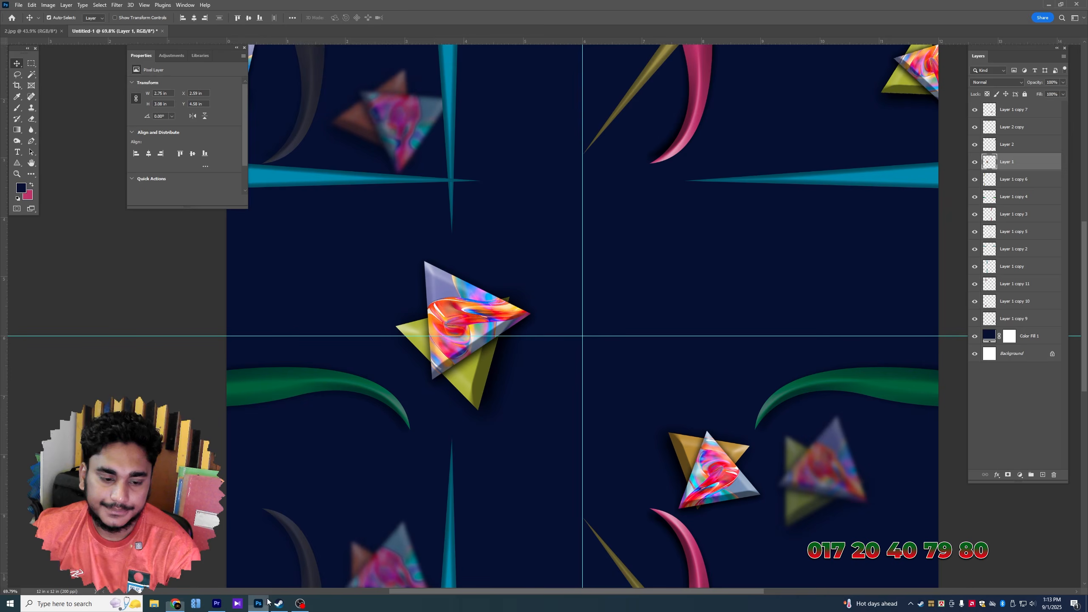
{"action": "key", "text": "ctrl+v"}
{"action": "key", "text": "w"}
{"action": "left_click", "coordinate": [574, 304]}
{"action": "key", "text": "Delete"}
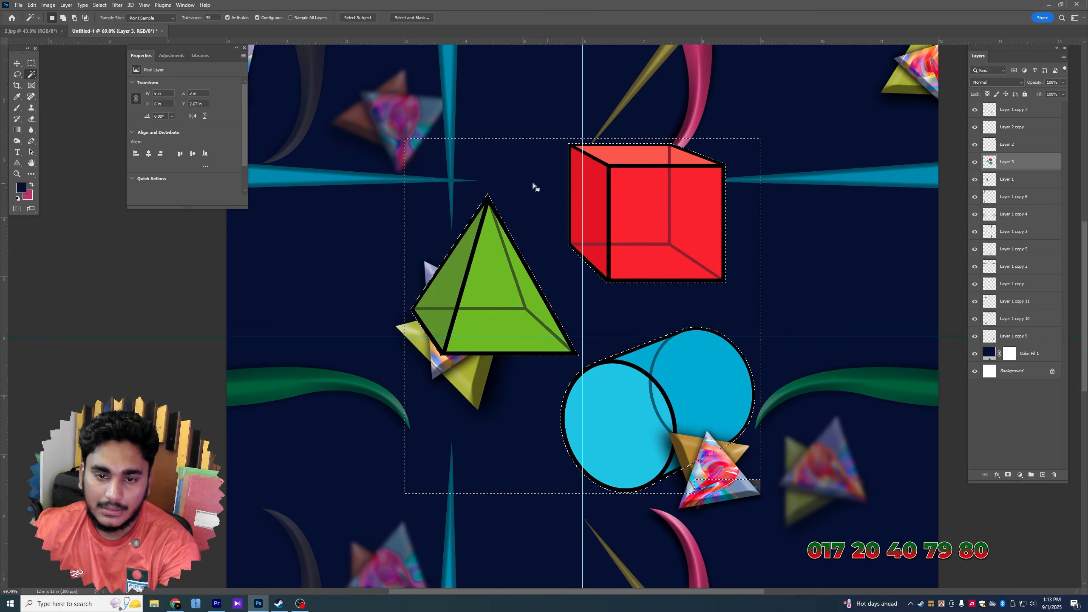
{"action": "key", "text": "ctrl+d"}
Select the red cube with a rectangular marquee and delete it from the pasted shapes
{"action": "left_click", "coordinate": [33, 64]}
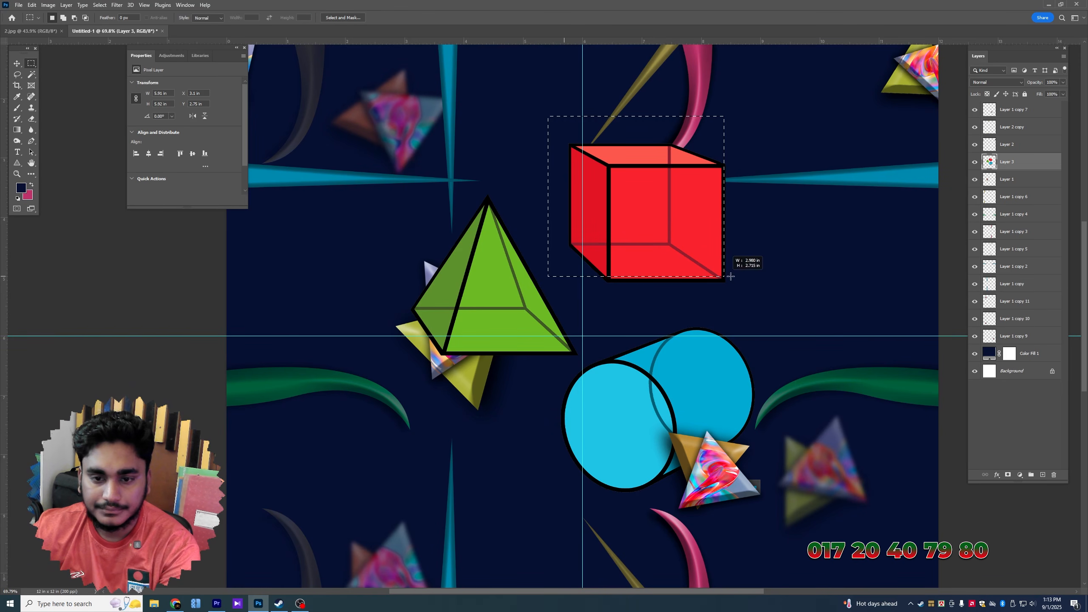
{"action": "left_click_drag", "start_coordinate": [730, 277], "coordinate": [752, 292]}
{"action": "key", "text": "Delete"}
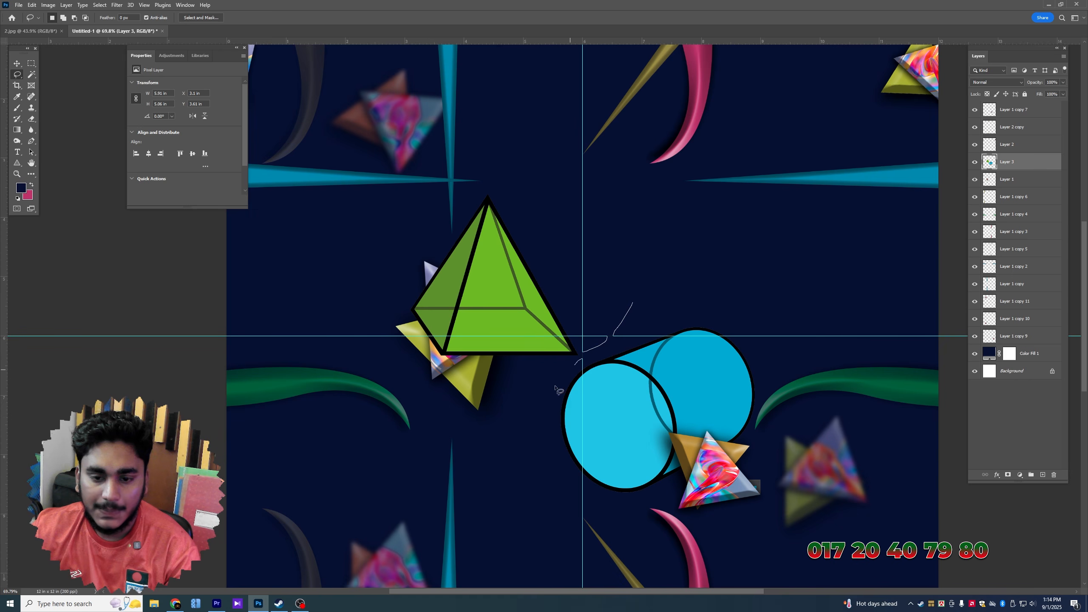
Lasso the blue cylinder, cut and paste it onto its own layer and move it up and right, clear of the pyramid
{"action": "left_click_drag", "start_coordinate": [839, 349], "coordinate": [840, 349]}
{"action": "key", "text": "ctrl+x"}
{"action": "key", "text": "ctrl+v"}
{"action": "key", "text": "v"}
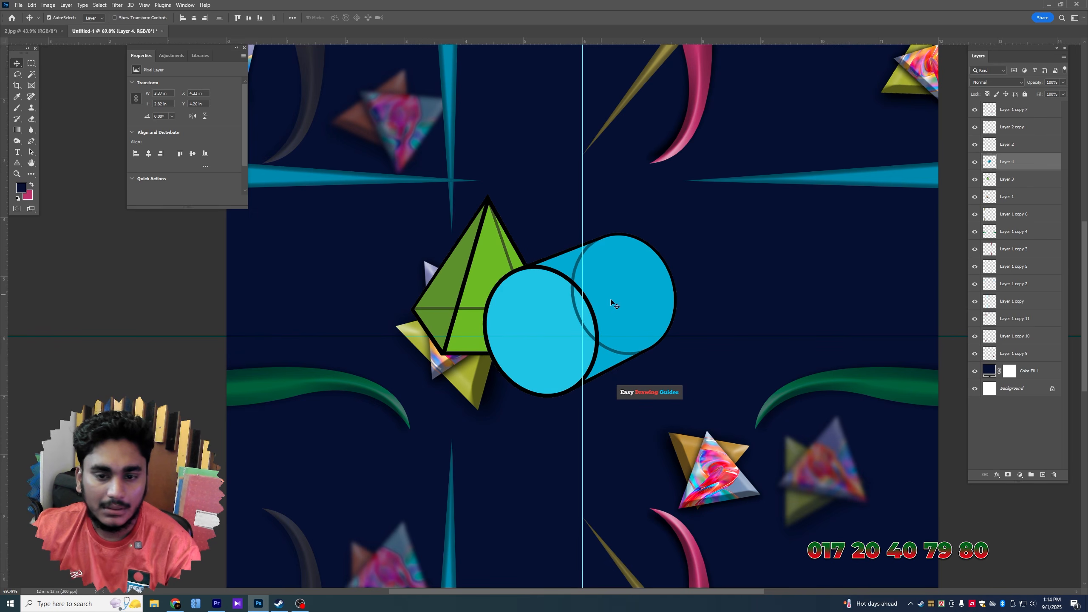
{"action": "left_click_drag", "start_coordinate": [628, 304], "coordinate": [698, 235]}
Add a Bevel & Emboss effect to the cylinder layer and raise its Size to 57 px
{"action": "left_click", "coordinate": [997, 475]}
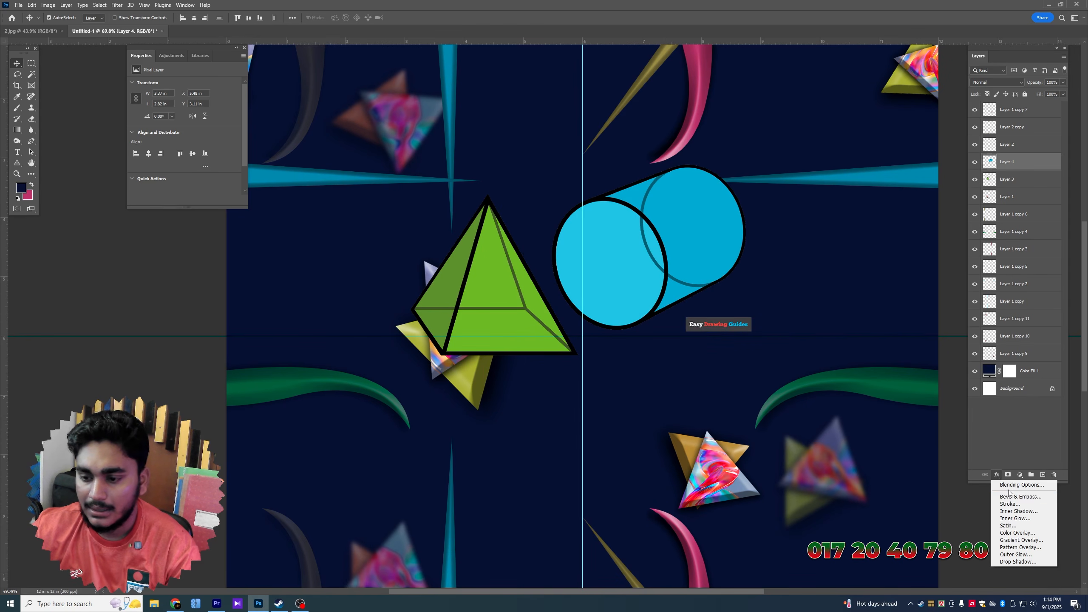
{"action": "left_click", "coordinate": [1011, 498]}
{"action": "left_click_drag", "start_coordinate": [830, 75], "coordinate": [930, 198]}
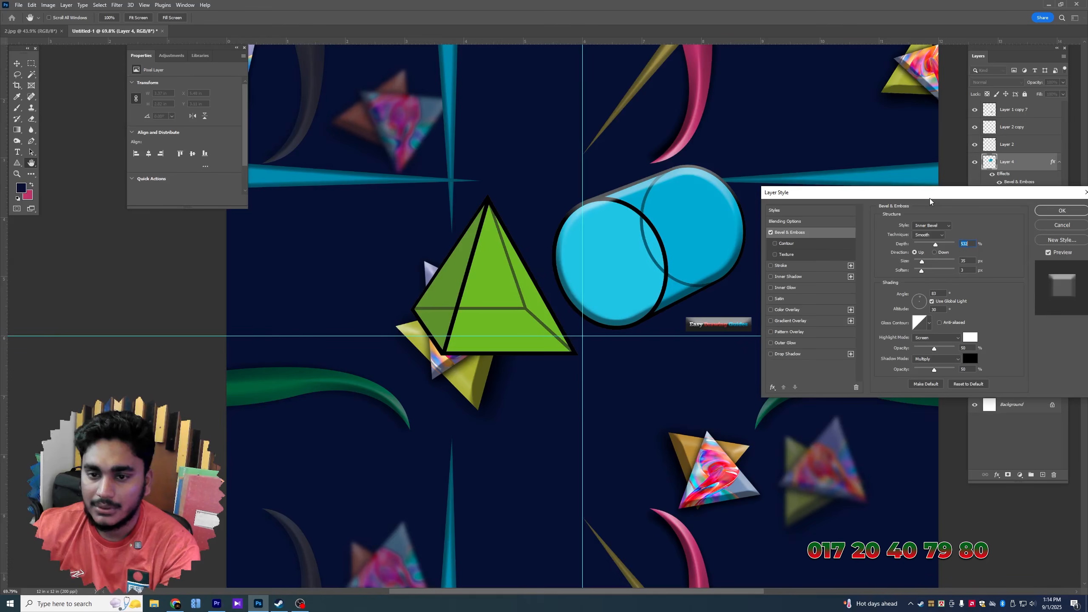
{"action": "left_click_drag", "start_coordinate": [922, 263], "coordinate": [926, 264]}
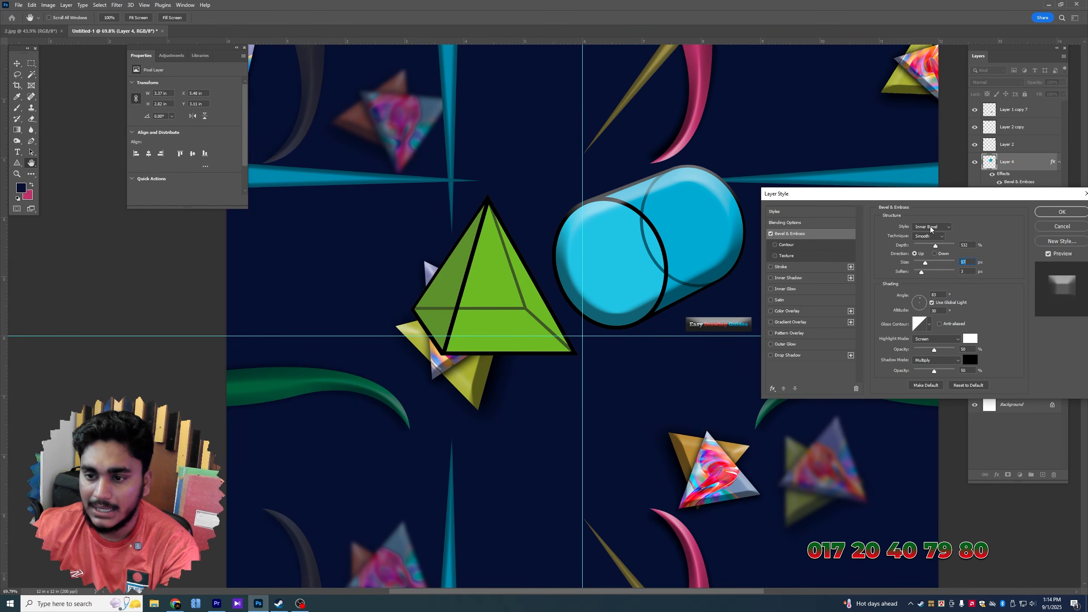
Compare other bevel styles on the cylinder, keep Inner Bevel with adjusted Depth and Size, and apply the effect
{"action": "left_click", "coordinate": [931, 227]}
{"action": "left_click", "coordinate": [926, 233]}
{"action": "left_click", "coordinate": [929, 227]}
{"action": "left_click", "coordinate": [921, 245]}
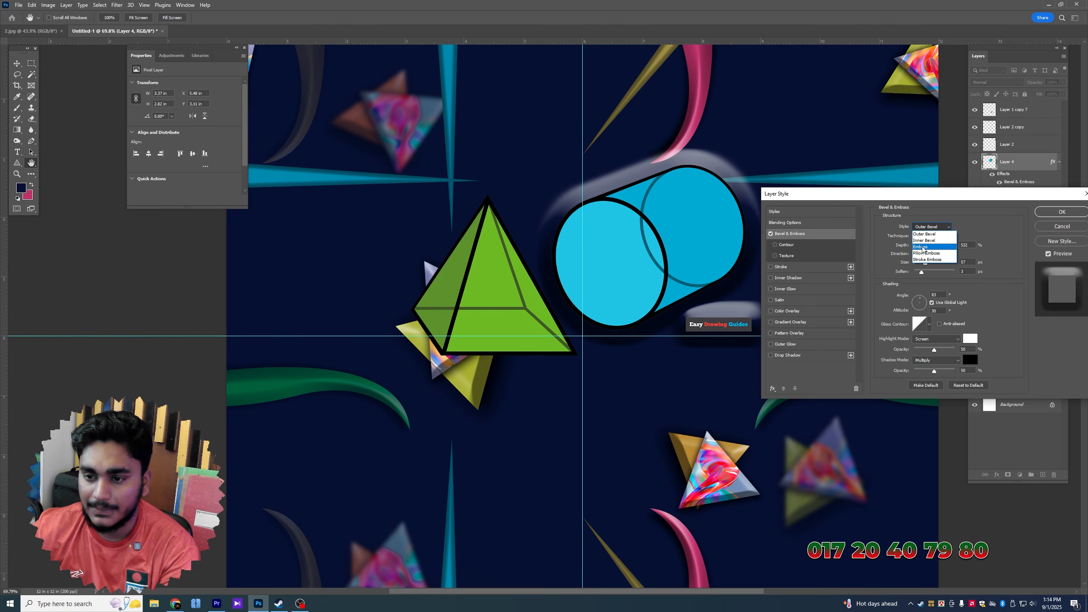
{"action": "left_click_drag", "start_coordinate": [936, 245], "coordinate": [926, 268]}
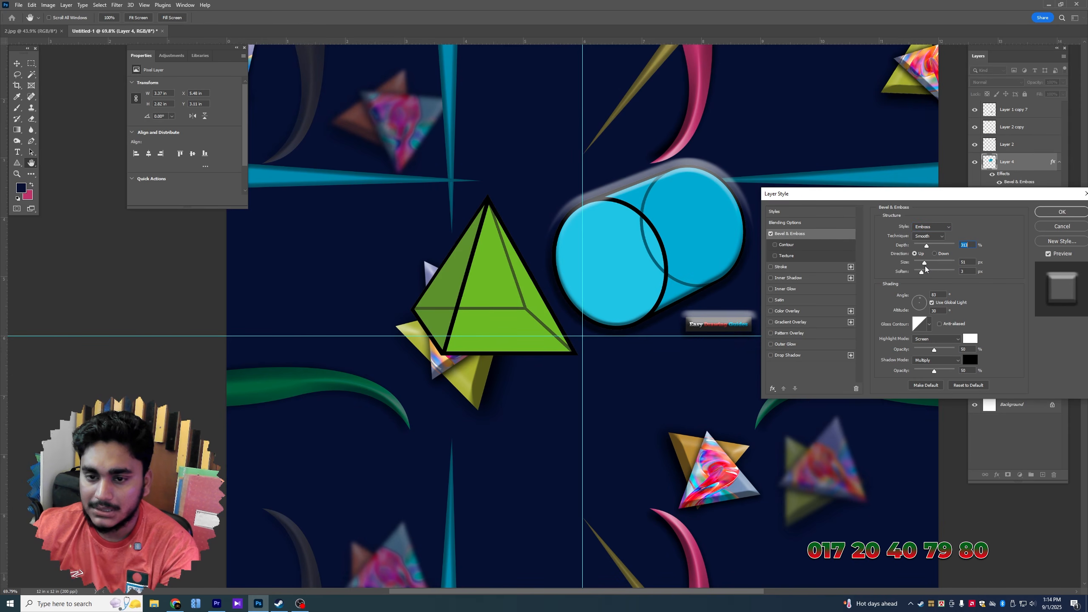
{"action": "left_click", "coordinate": [931, 227]}
{"action": "left_click", "coordinate": [925, 241]}
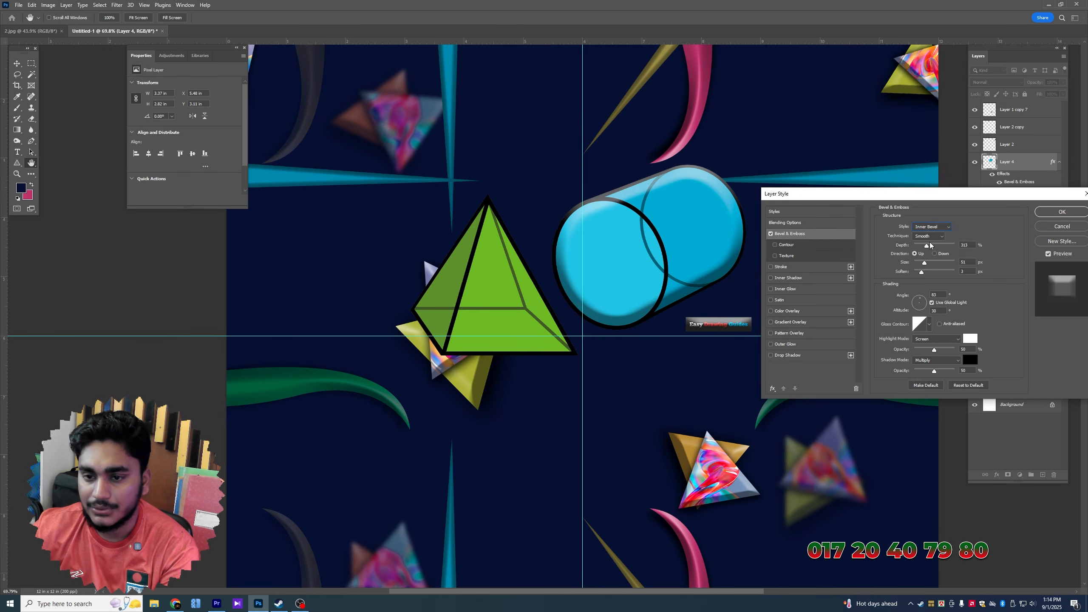
{"action": "left_click_drag", "start_coordinate": [924, 263], "coordinate": [937, 245]}
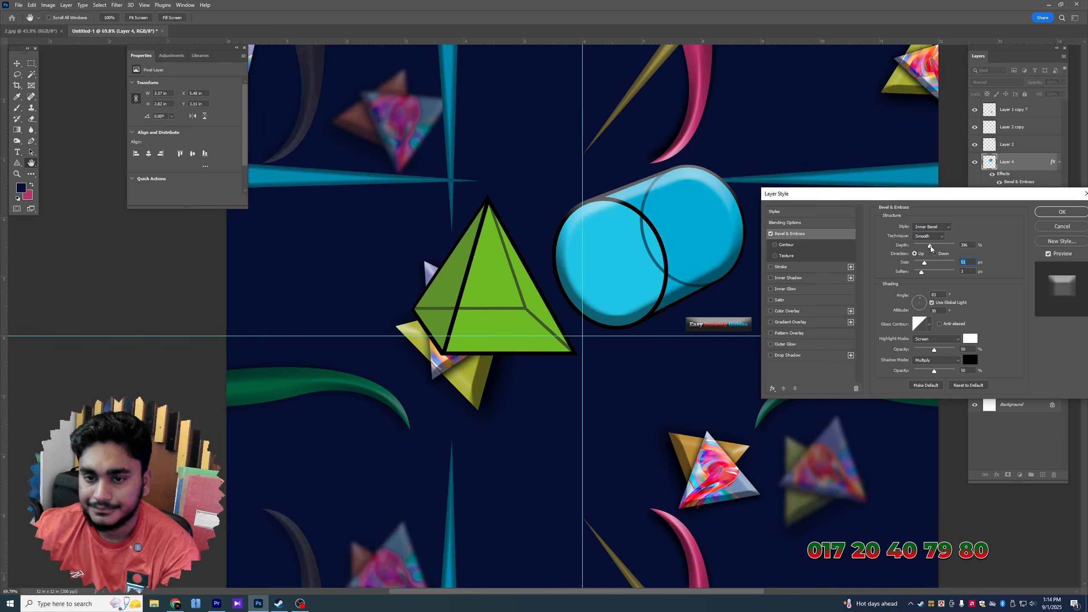
{"action": "key", "text": "Return"}
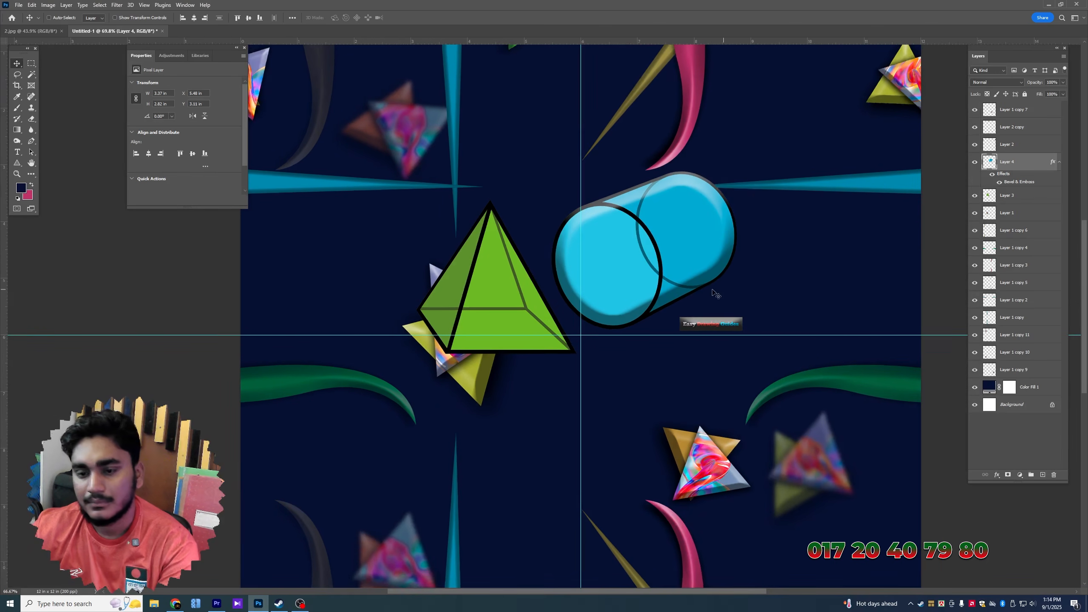
Select the Easy Drawing Guides label below the cylinder with a rectangular marquee and delete it
{"action": "key", "text": "ctrl+1"}
{"action": "key", "text": "m"}
{"action": "left_click_drag", "start_coordinate": [859, 308], "coordinate": [734, 357]}
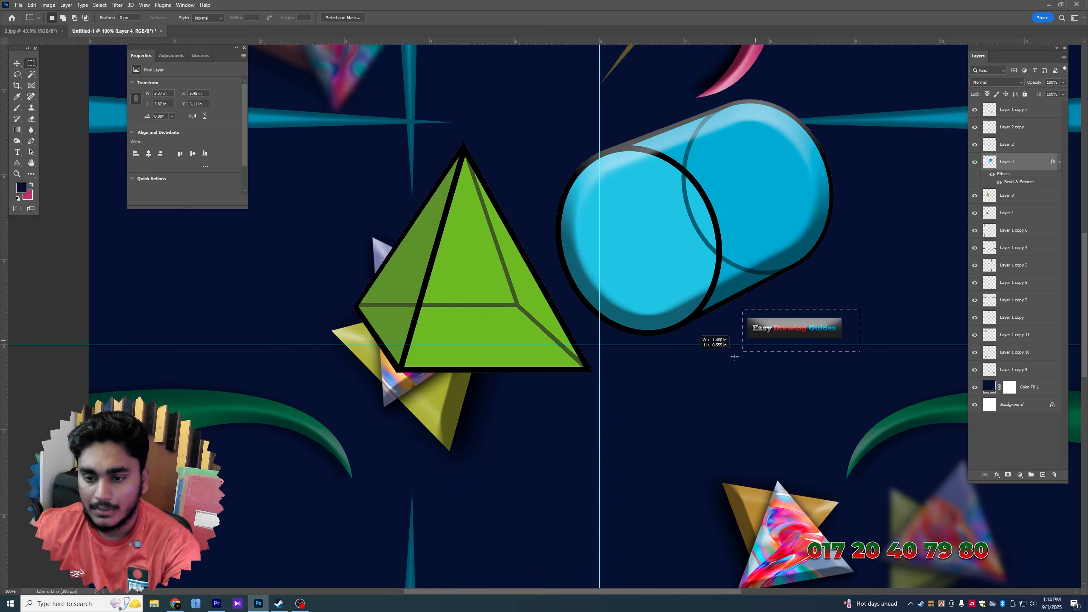
{"action": "key", "text": "Delete"}
{"action": "left_click", "coordinate": [16, 64]}
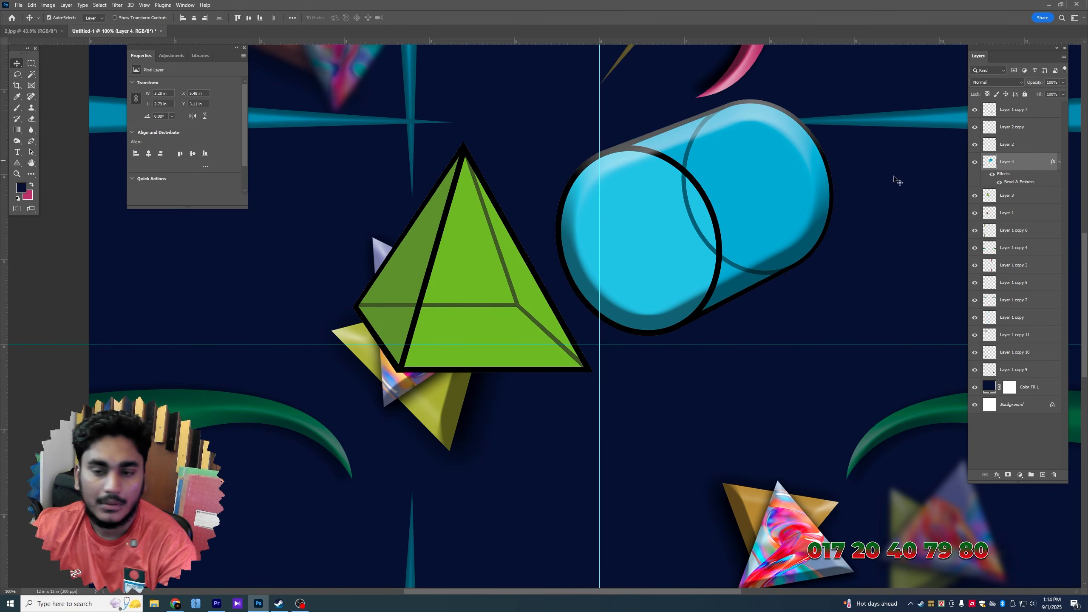
Rasterize the cylinder's layer style and shift its hue from blue to purple with Hue/Saturation
{"action": "key", "text": "ctrl+minus"}
{"action": "key", "text": "ctrl+minus"}
{"action": "right_click", "coordinate": [1007, 160]}
{"action": "key", "text": "Escape"}
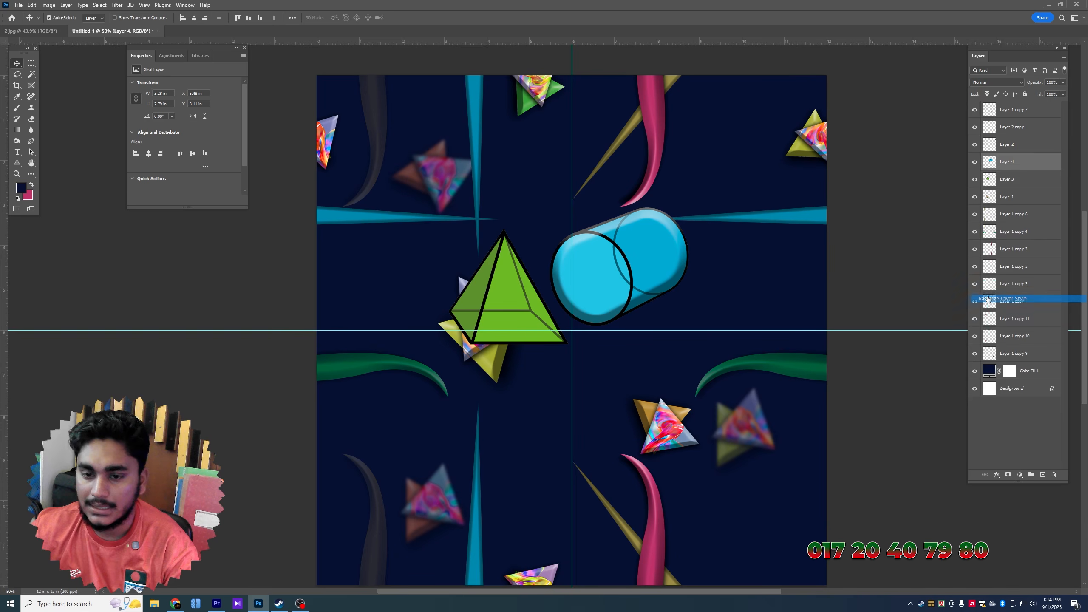
{"action": "scroll", "coordinate": [606, 287], "scroll_direction": "up", "scroll_amount": 2}
{"action": "key", "text": "ctrl+u"}
{"action": "left_click_drag", "start_coordinate": [785, 189], "coordinate": [809, 190]}
{"action": "key", "text": "Return"}
Move the purple cylinder into the lower-left quarter of the design, scale it to about 55% and rotate it about -14°
{"action": "left_click_drag", "start_coordinate": [696, 235], "coordinate": [463, 459]}
{"action": "key", "text": "ctrl+t"}
{"action": "left_click_drag", "start_coordinate": [481, 419], "coordinate": [438, 430]}
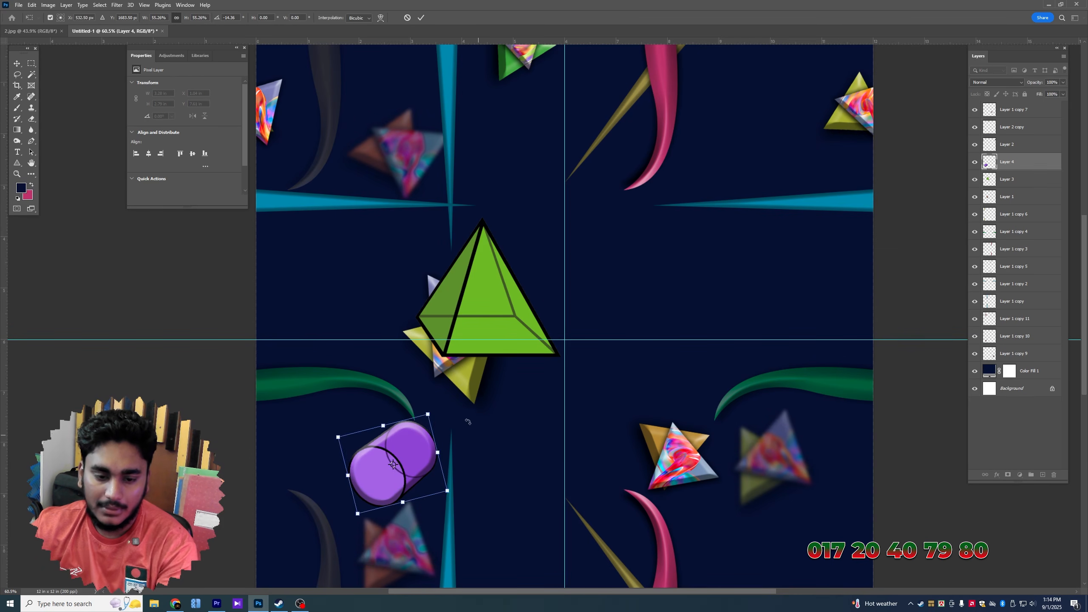
{"action": "key", "text": "Return"}
Add a Drop Shadow with a Size of about 24 px to the purple cylinder and rasterize its layer style
{"action": "left_click", "coordinate": [997, 475]}
{"action": "left_click", "coordinate": [1018, 562]}
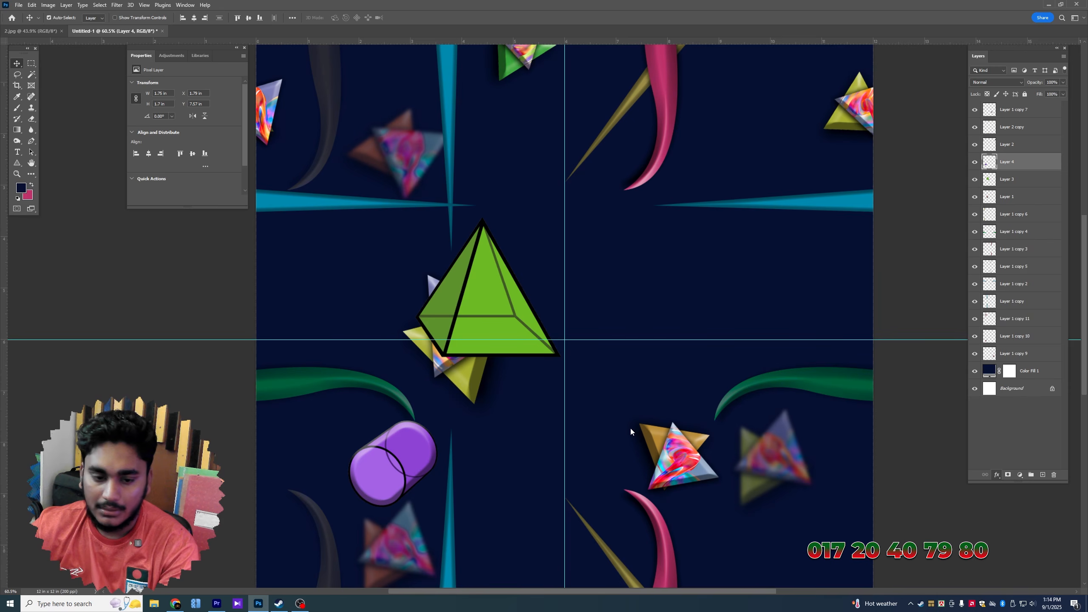
{"action": "key", "text": "ctrl+plus"}
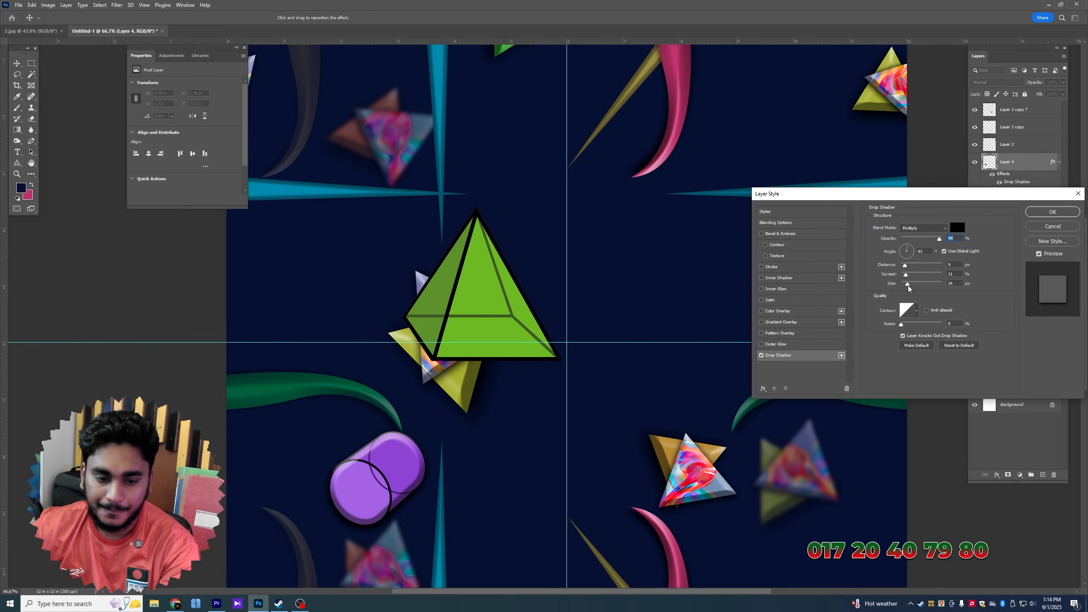
{"action": "left_click", "coordinate": [1053, 211]}
{"action": "right_click", "coordinate": [1012, 162]}
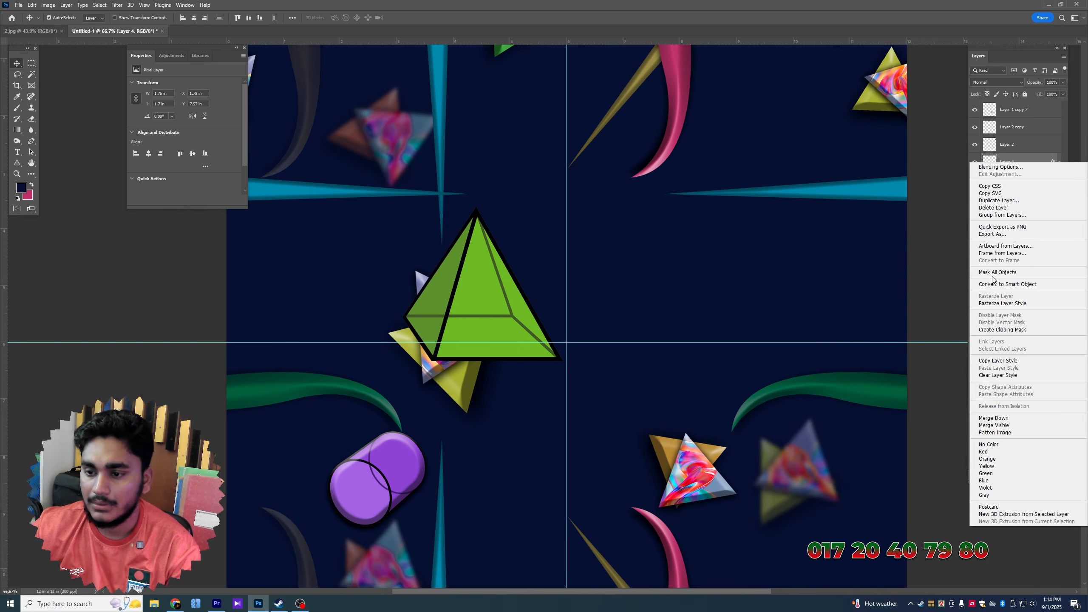
{"action": "left_click", "coordinate": [994, 303]}
Enlarge the purple cylinder to about 2.47 in wide, up against the tip of the green tentacle
{"action": "scroll", "coordinate": [399, 471], "scroll_direction": "up", "scroll_amount": 1}
{"action": "key", "text": "ctrl+t"}
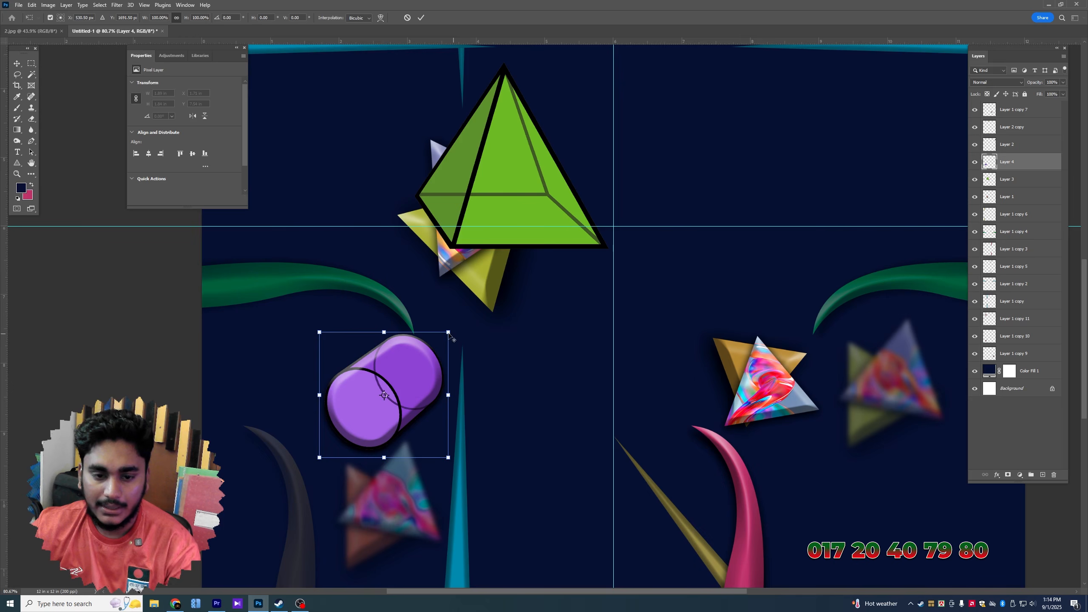
{"action": "key", "text": "Return"}
{"action": "mouse_move", "coordinate": [449, 333]}
{"action": "left_mouse_down"}
{"action": "mouse_move", "coordinate": [464, 309]}
{"action": "mouse_move", "coordinate": [411, 304]}
{"action": "left_mouse_up"}
Fade the upper edges of the purple cylinder with a large soft Eraser around the green tentacle tip
{"action": "key", "text": "e"}
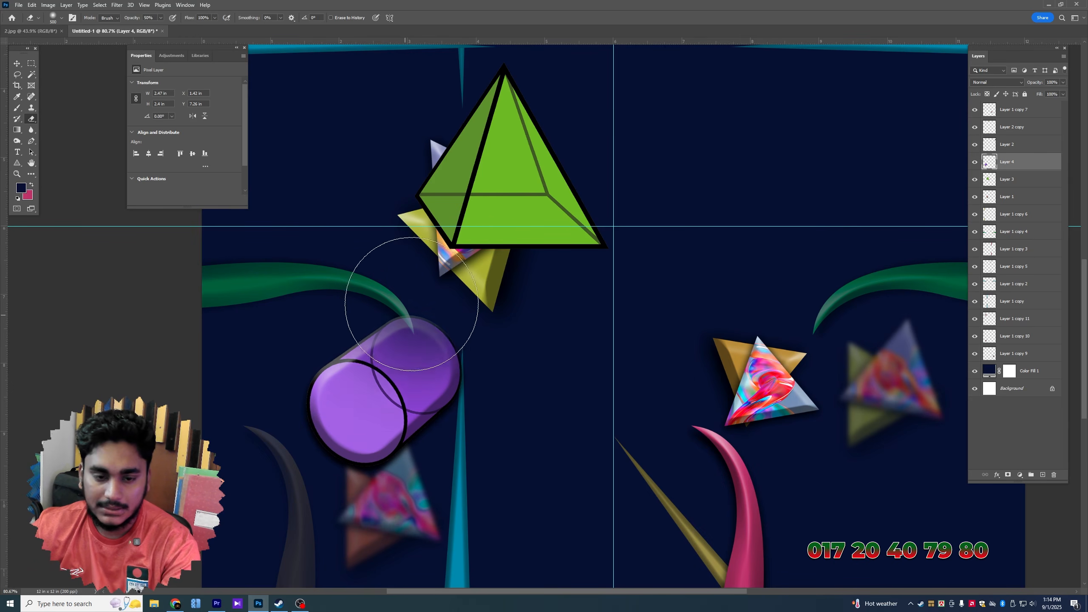
{"action": "left_click_drag", "start_coordinate": [359, 279], "coordinate": [401, 272]}
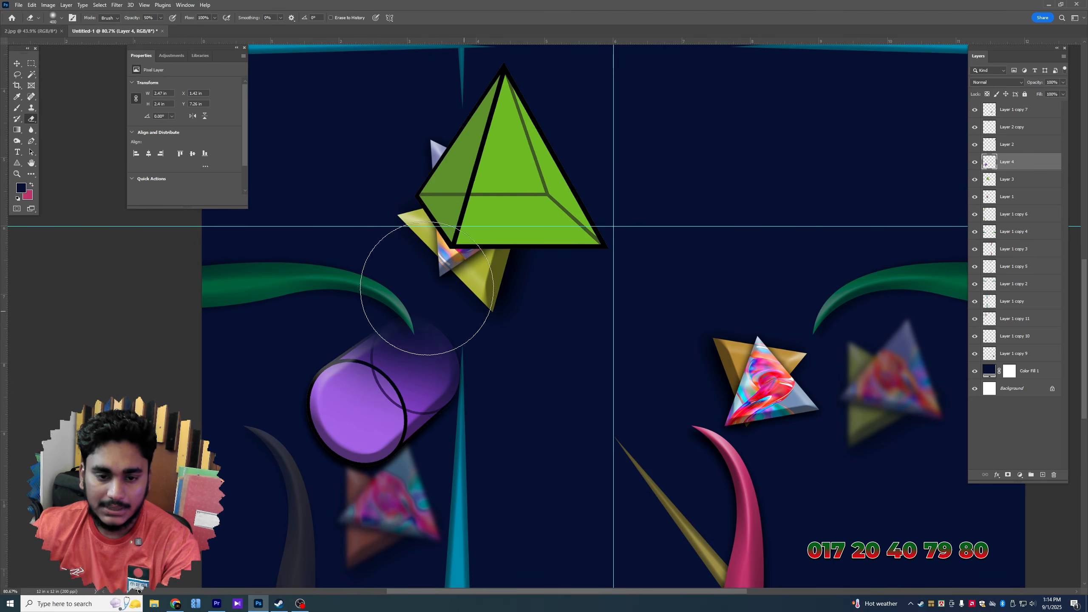
{"action": "left_click", "coordinate": [340, 356]}
{"action": "left_click_drag", "start_coordinate": [340, 360], "coordinate": [313, 365]}
{"action": "left_click", "coordinate": [340, 311]}
Duplicate the faded cylinder into the upper-right quarter, rotate the copy about 147° and place it beside the pink tentacle
{"action": "key", "text": "ctrl+minus"}
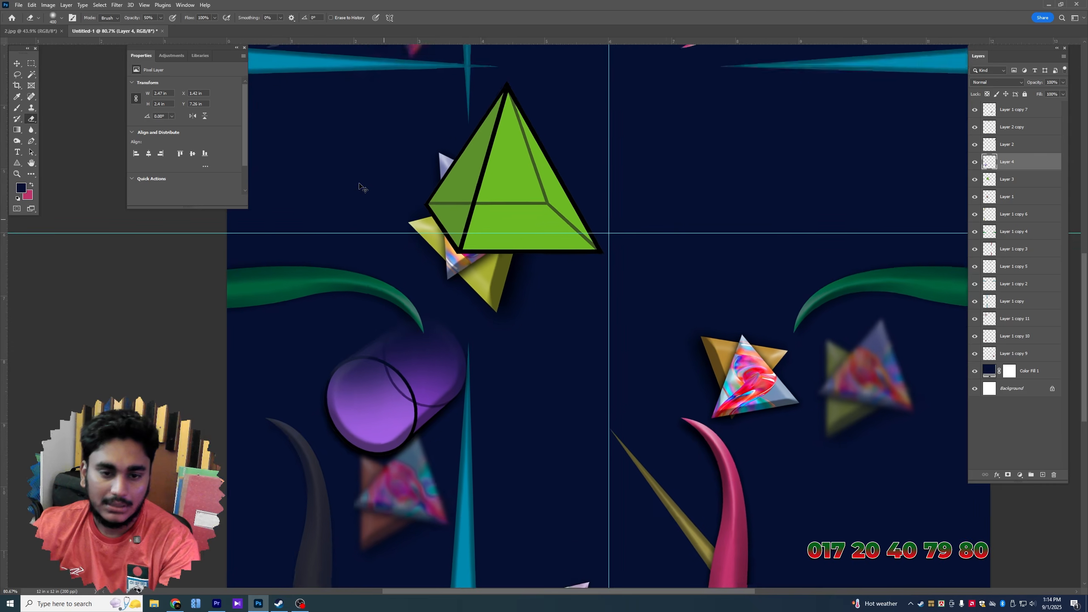
{"action": "key", "text": "ctrl+minus"}
{"action": "key", "text": "ctrl+minus"}
{"action": "key", "text": "v"}
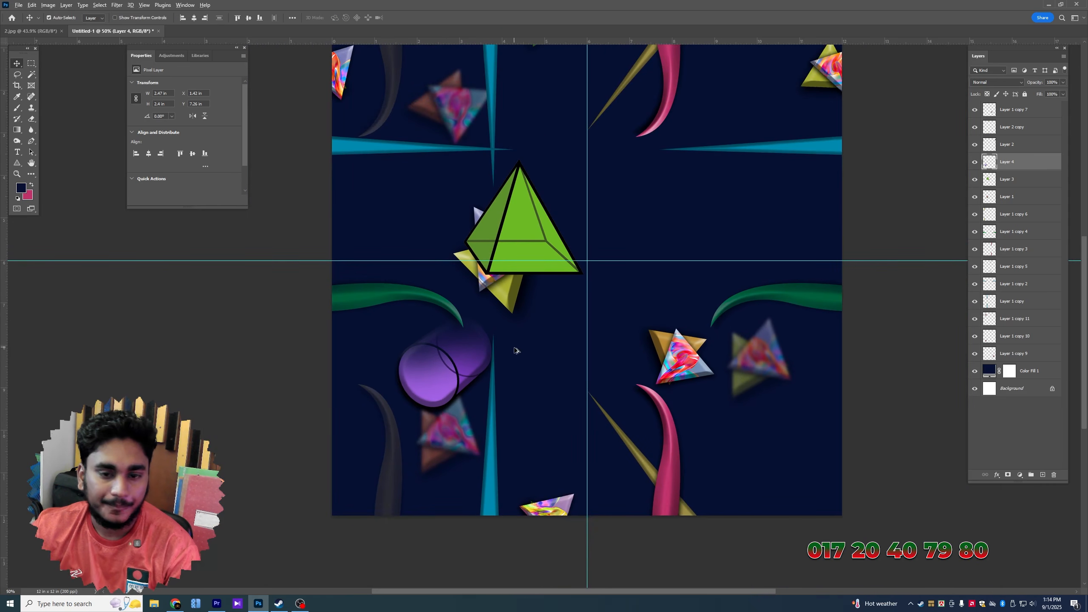
{"action": "scroll", "coordinate": [517, 368], "scroll_direction": "up", "scroll_amount": 2}
{"action": "left_click_drag", "start_coordinate": [400, 466], "coordinate": [712, 194]}
{"action": "key", "text": "ctrl+t"}
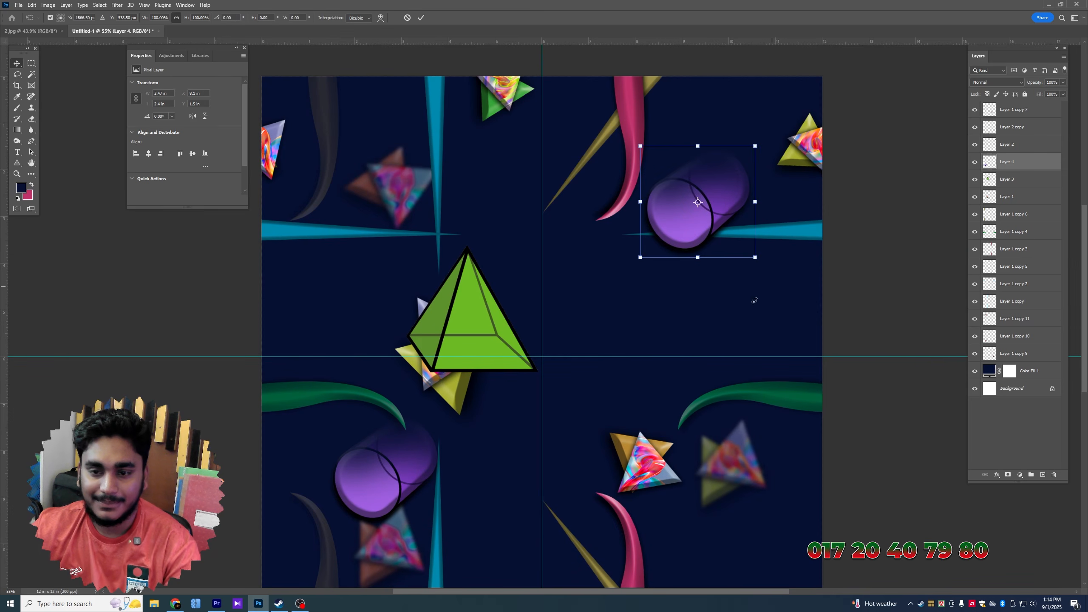
{"action": "left_click_drag", "start_coordinate": [777, 266], "coordinate": [600, 191]}
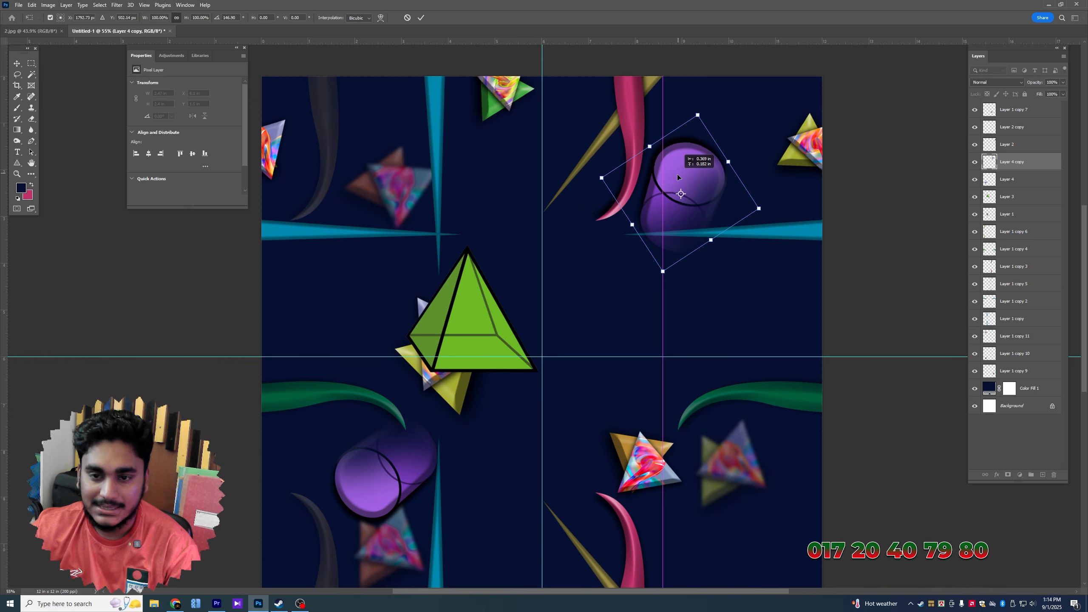
{"action": "left_click_drag", "start_coordinate": [716, 124], "coordinate": [699, 123]}
{"action": "key", "text": "Return"}
Move the green pyramid clear of the central triangle pair and add a Bevel & Emboss effect with the Emboss style
{"action": "left_click_drag", "start_coordinate": [501, 328], "coordinate": [624, 294]}
{"action": "scroll", "coordinate": [594, 338], "scroll_direction": "up", "scroll_amount": 3}
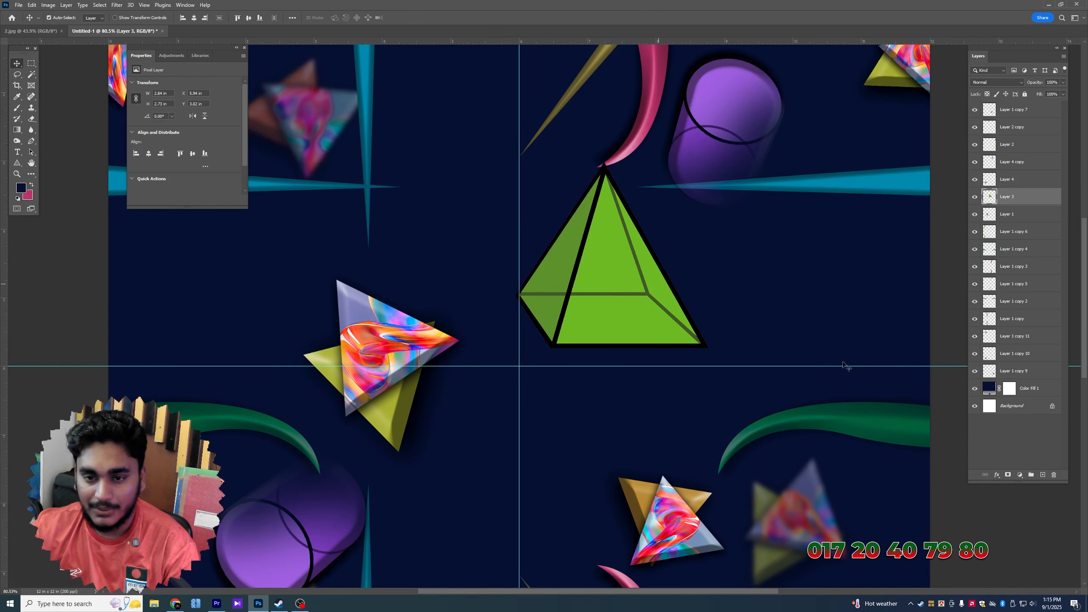
{"action": "left_click", "coordinate": [990, 474]}
{"action": "left_click", "coordinate": [1011, 498]}
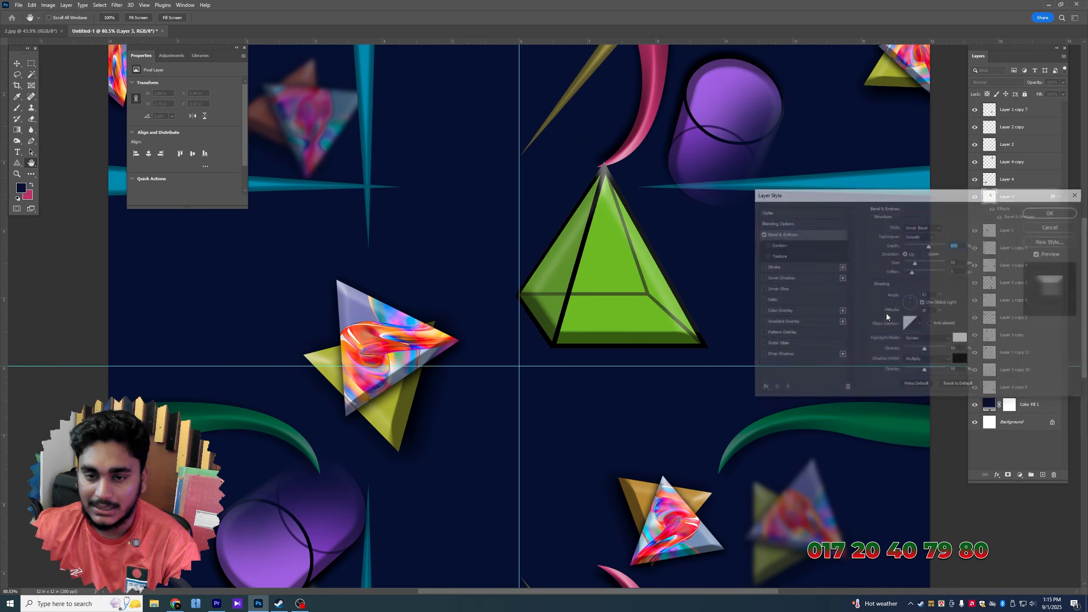
{"action": "left_click_drag", "start_coordinate": [916, 263], "coordinate": [934, 248]}
{"action": "left_click", "coordinate": [922, 226]}
{"action": "left_click", "coordinate": [917, 244]}
Add a wide, soft Drop Shadow to the green pyramid and rasterize its layer style
{"action": "left_click", "coordinate": [778, 355]}
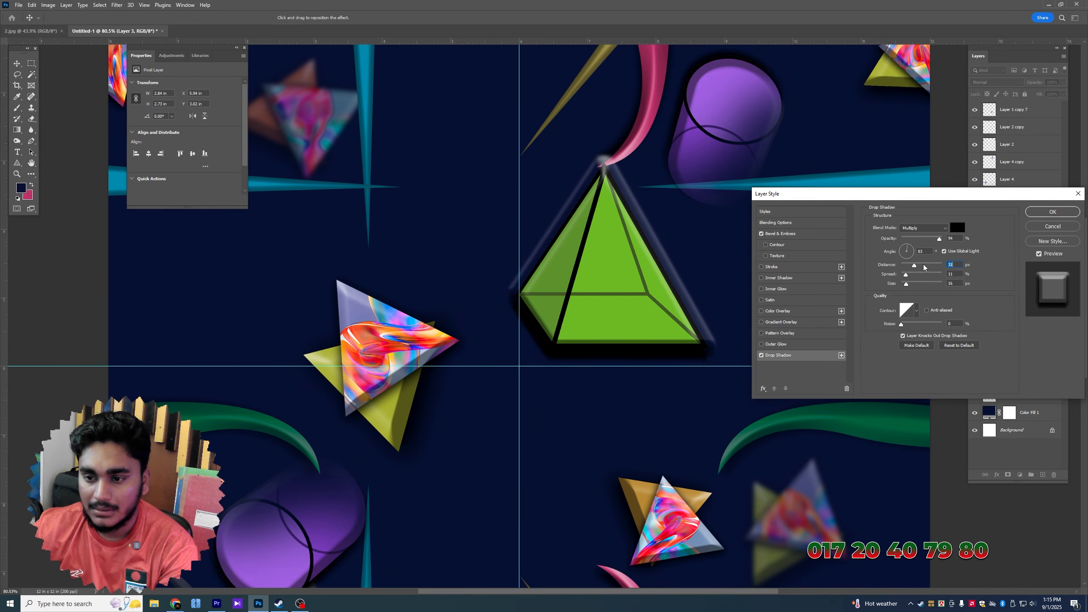
{"action": "left_click_drag", "start_coordinate": [907, 286], "coordinate": [924, 289]}
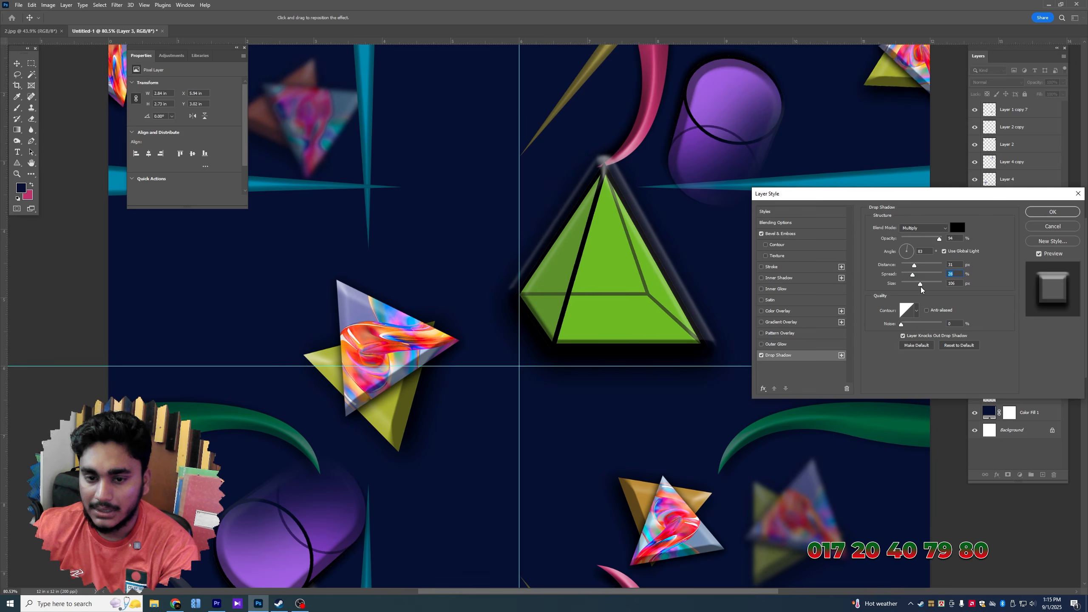
{"action": "key", "text": "Return"}
{"action": "key", "text": "ctrl+minus"}
{"action": "key", "text": "ctrl+minus"}
{"action": "key", "text": "ctrl+minus"}
{"action": "right_click", "coordinate": [1024, 196]}
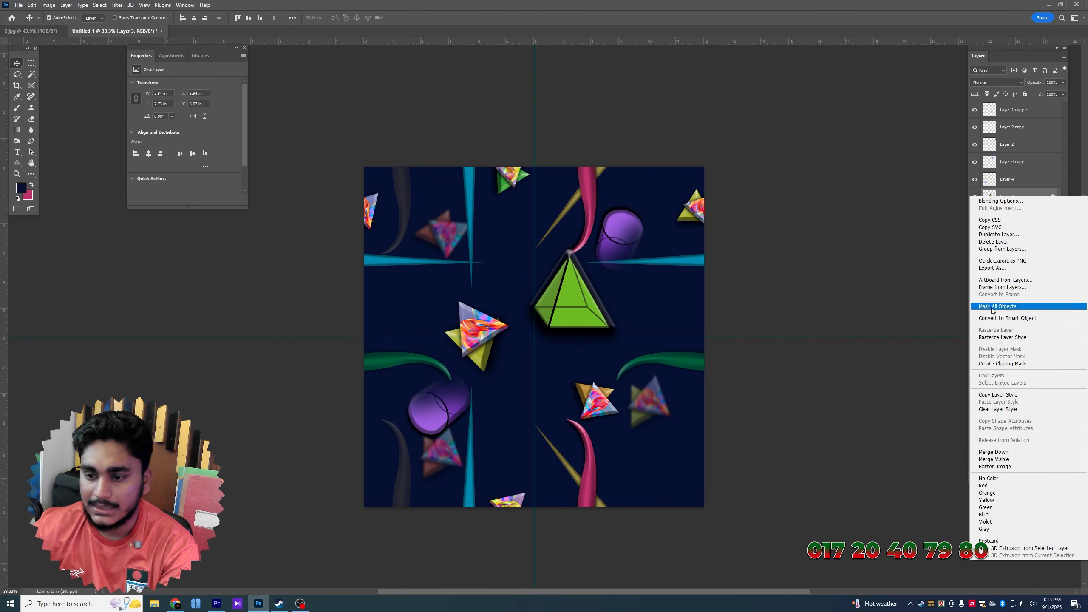
{"action": "left_click", "coordinate": [1011, 338]}
Shift the pyramid's hue to golden orange with Hue/Saturation
{"action": "key", "text": "ctrl+plus"}
{"action": "key", "text": "ctrl+u"}
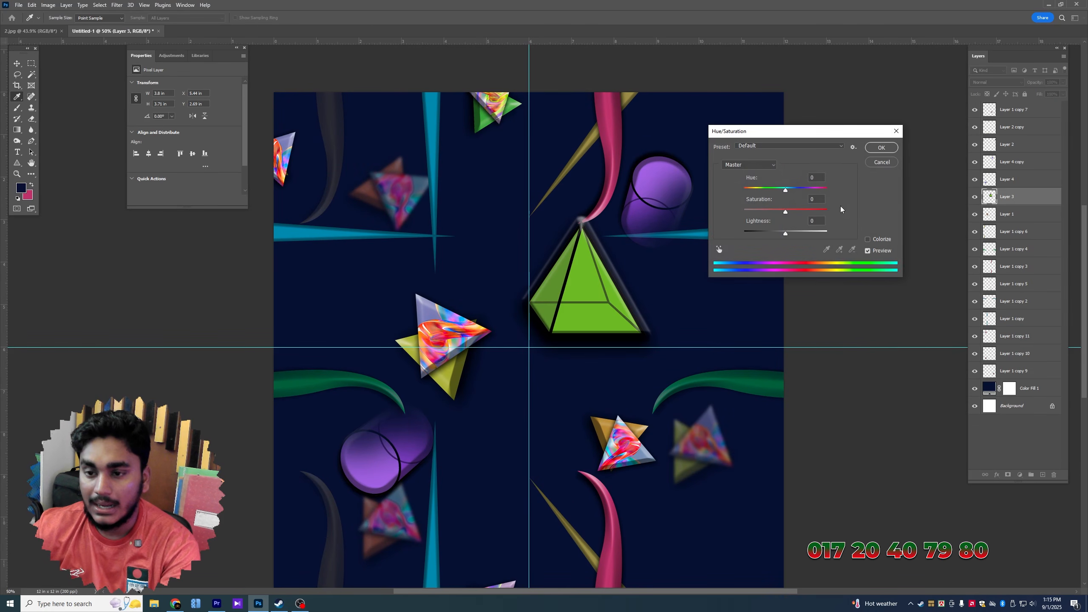
{"action": "left_click_drag", "start_coordinate": [759, 187], "coordinate": [770, 193]}
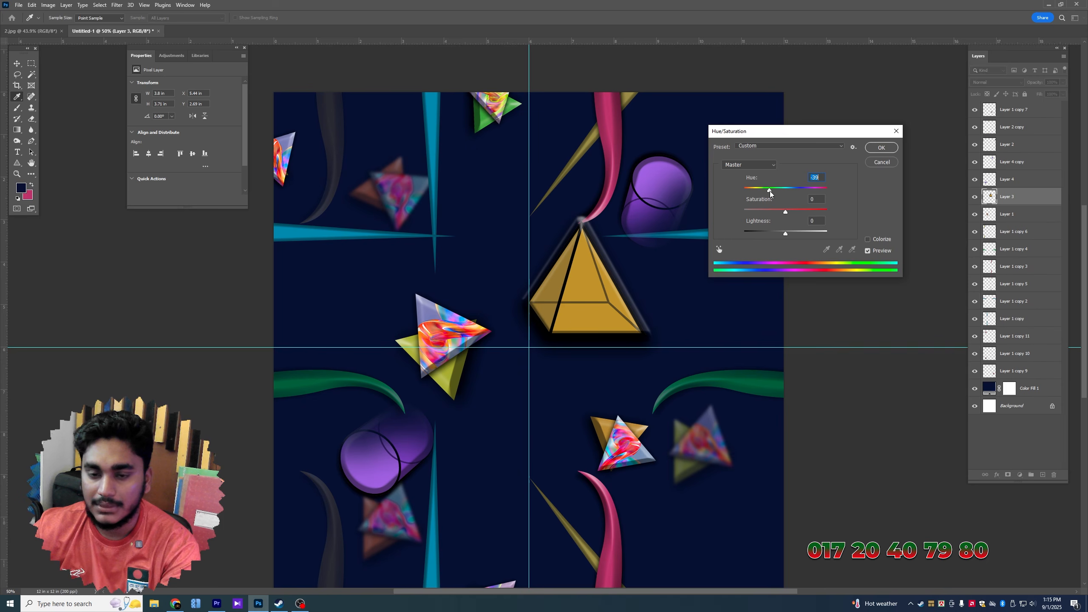
{"action": "key", "text": "Return"}
Move the gold pyramid against the central triangle pair, scale it to about 81% and rotate it about 52°
{"action": "left_click_drag", "start_coordinate": [586, 279], "coordinate": [457, 262]}
{"action": "key", "text": "ctrl+t"}
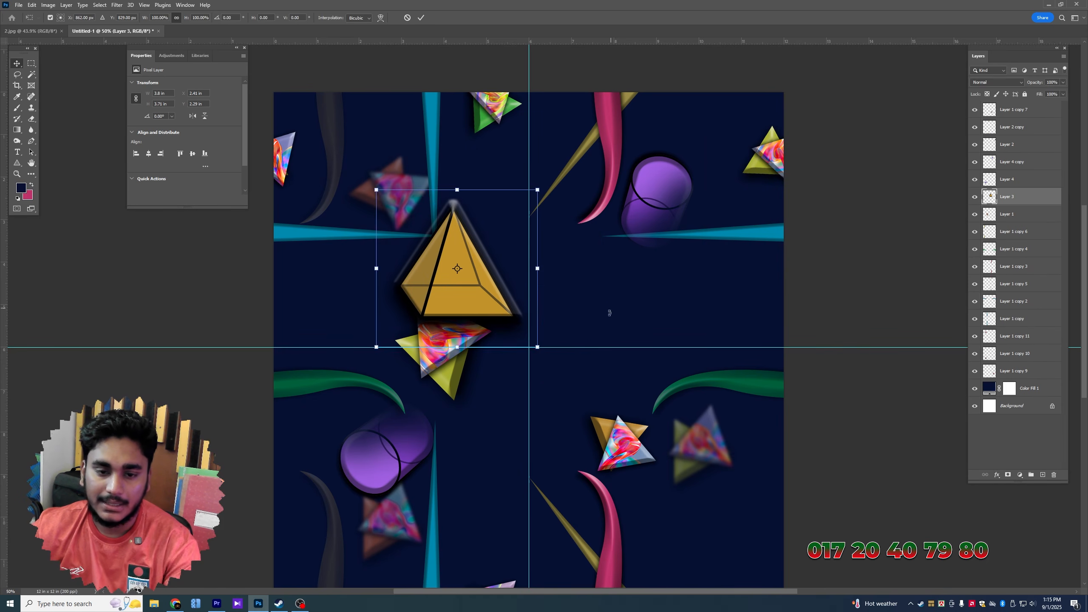
{"action": "left_click_drag", "start_coordinate": [610, 313], "coordinate": [541, 287]}
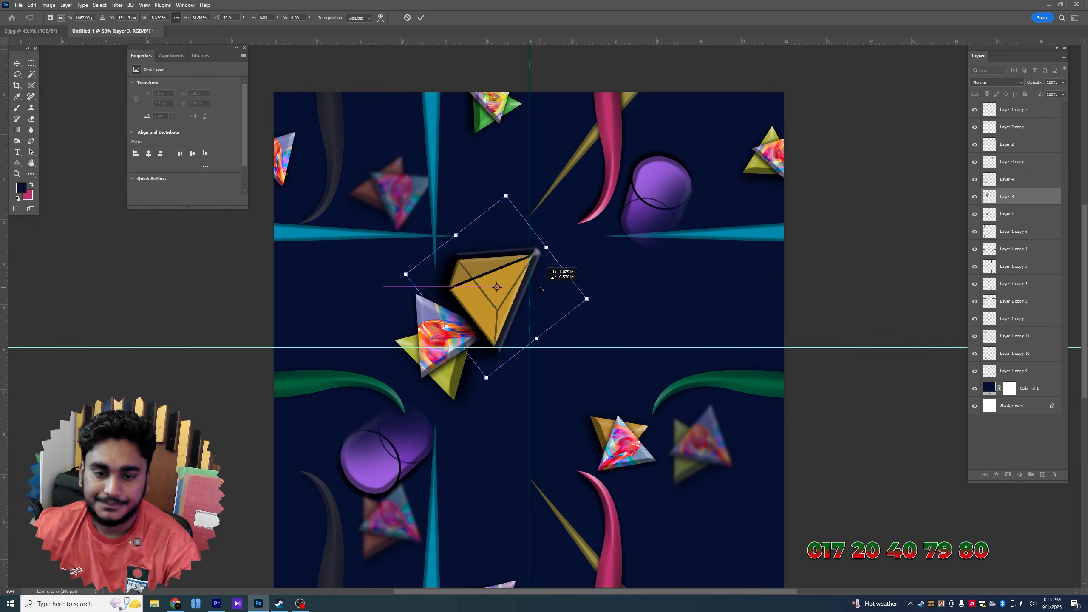
{"action": "key", "text": "Return"}
Fade the gold pyramid's lower part with the soft Eraser where it overlaps the central triangle pair
{"action": "scroll", "coordinate": [529, 295], "scroll_direction": "up", "scroll_amount": 2}
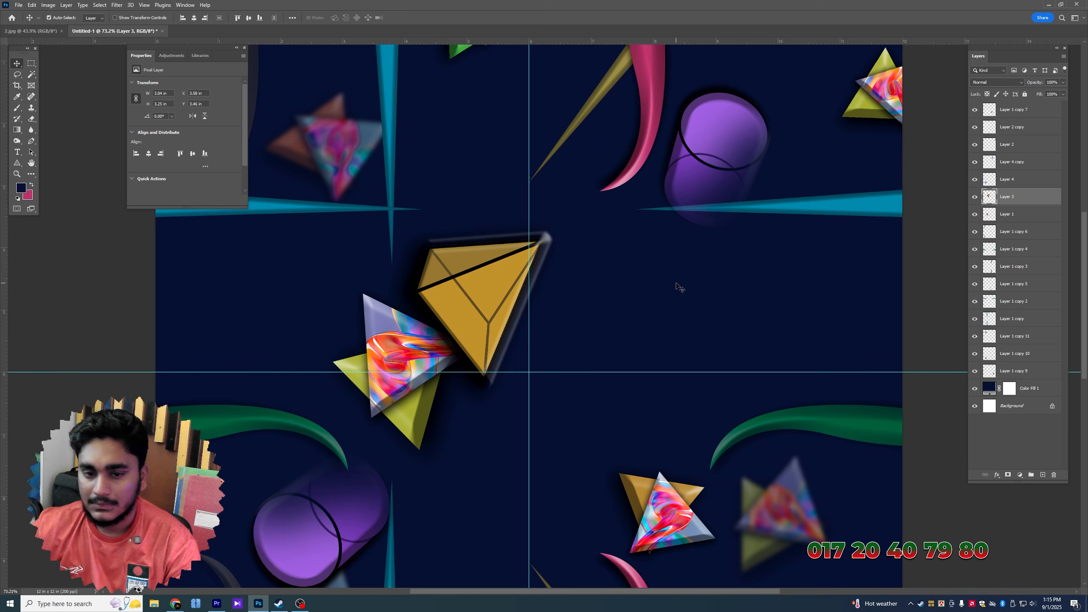
{"action": "scroll", "coordinate": [539, 295], "scroll_direction": "down", "scroll_amount": 2}
{"action": "key", "text": "e"}
{"action": "mouse_move", "coordinate": [500, 347]}
{"action": "left_mouse_down"}
{"action": "mouse_move", "coordinate": [481, 378]}
{"action": "mouse_move", "coordinate": [471, 333]}
{"action": "mouse_move", "coordinate": [442, 323]}
{"action": "left_mouse_up"}
{"action": "left_click", "coordinate": [17, 63]}
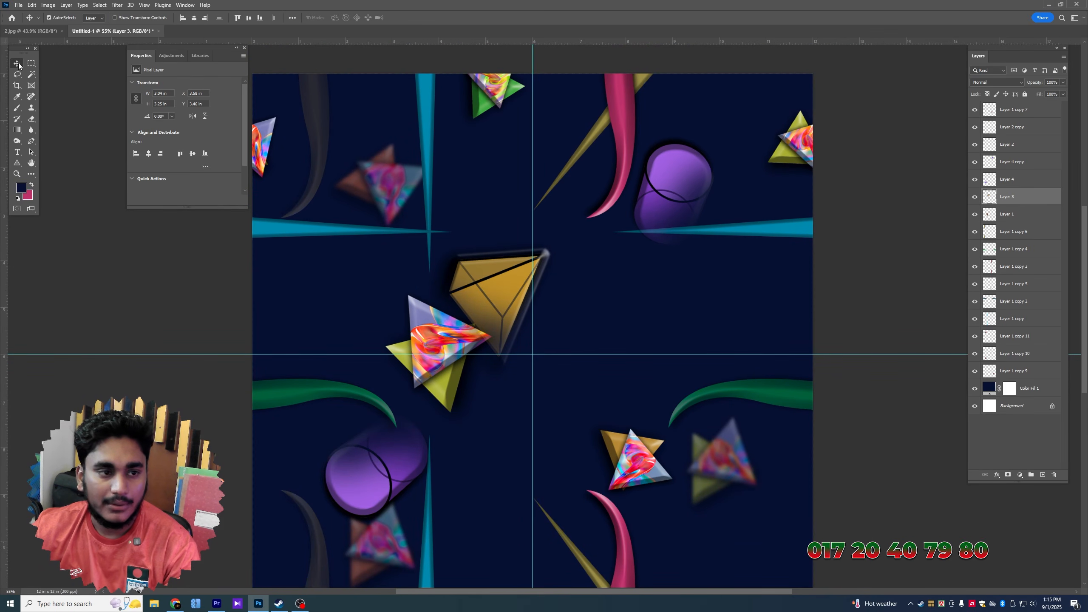
Duplicate the gold pyramid, rotate the copy, shrink it to about 2.19 in wide and place it beneath the lower-right triangle pairs
{"action": "left_click_drag", "start_coordinate": [506, 268], "coordinate": [648, 360]}
{"action": "key", "text": "ctrl+t"}
{"action": "left_click_drag", "start_coordinate": [707, 473], "coordinate": [708, 371]}
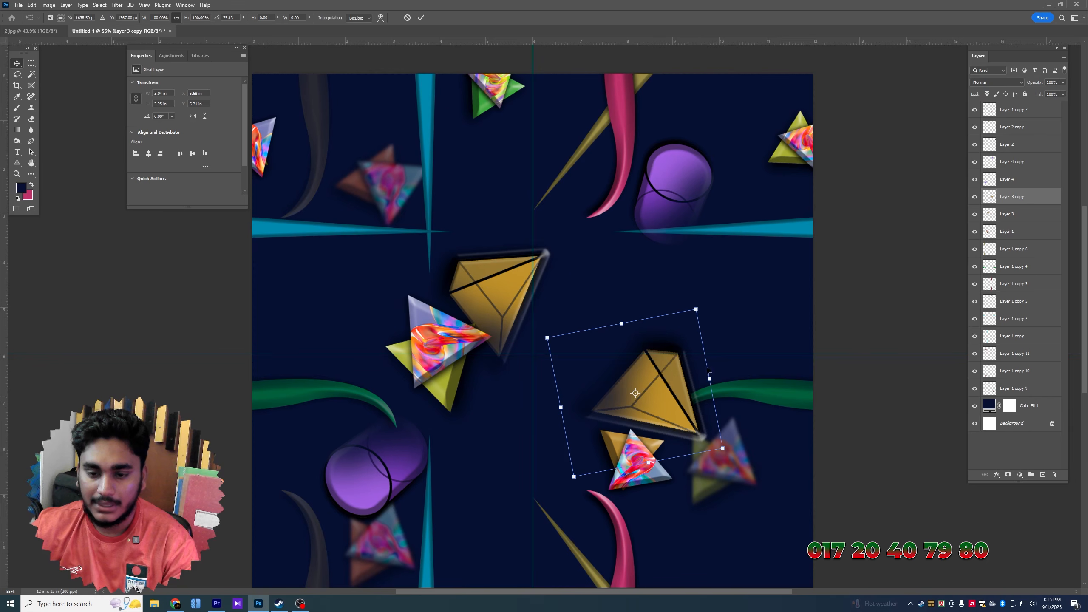
{"action": "left_click_drag", "start_coordinate": [701, 316], "coordinate": [679, 346]}
{"action": "left_click_drag", "start_coordinate": [676, 403], "coordinate": [712, 547]}
{"action": "key", "text": "Return"}
Select the larger part of the small pyramid copy with a rectangular marquee, then cut and paste it onto its own layer
{"action": "left_click_drag", "start_coordinate": [636, 521], "coordinate": [618, 496]}
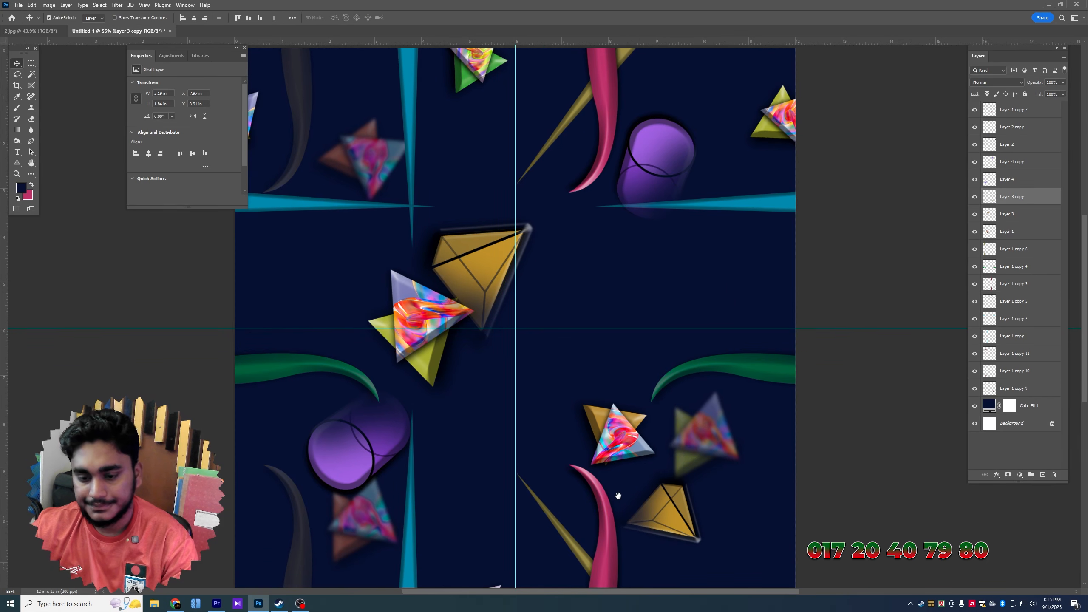
{"action": "scroll", "coordinate": [658, 506], "scroll_direction": "up", "scroll_amount": 2}
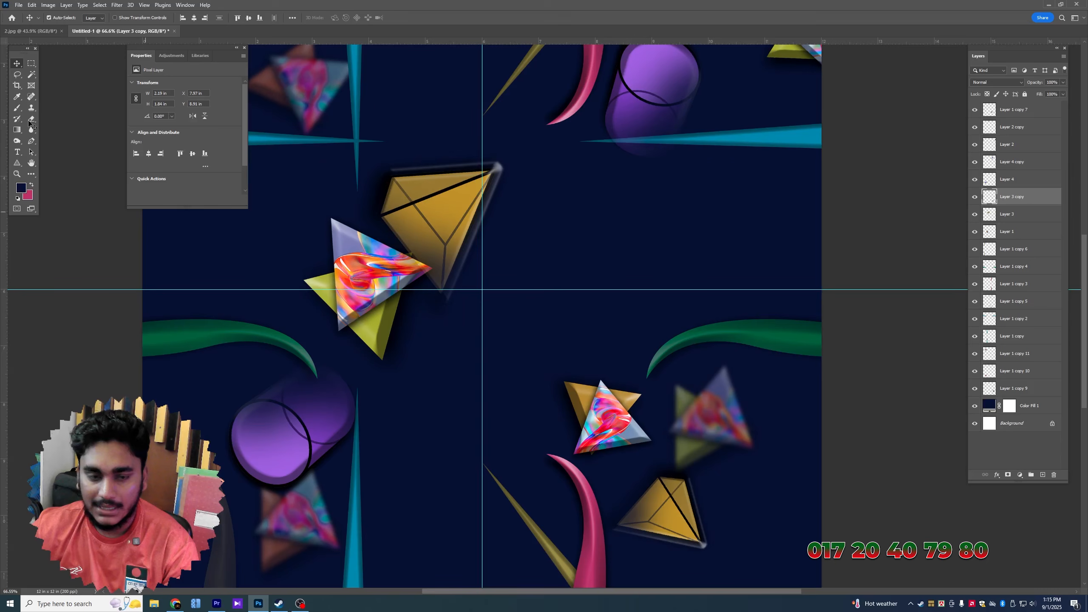
{"action": "left_click", "coordinate": [31, 63]}
{"action": "left_click_drag", "start_coordinate": [727, 581], "coordinate": [730, 580]}
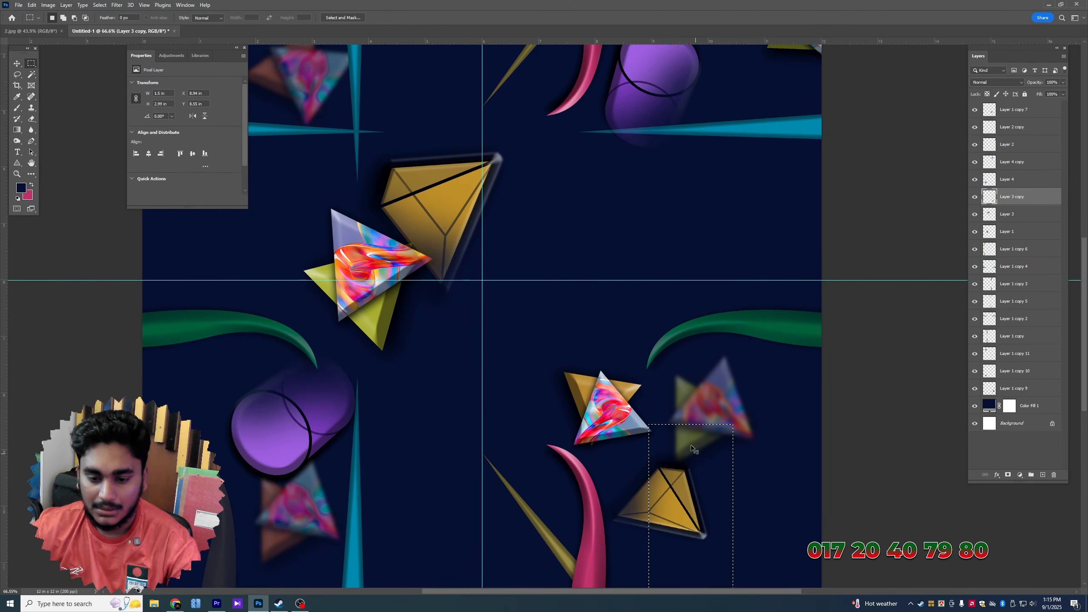
{"action": "key", "text": "ctrl+x"}
{"action": "key", "text": "ctrl+v"}
{"action": "left_click", "coordinate": [16, 64]}
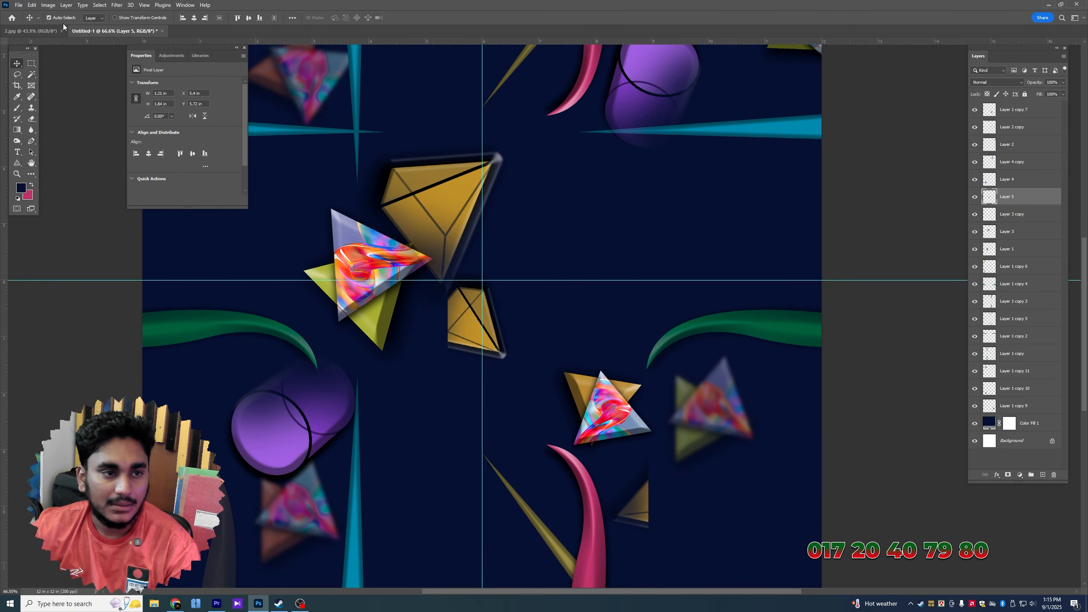
Line up the larger cut pyramid piece with its remainder, then align it to the canvas's left edge
{"action": "left_click_drag", "start_coordinate": [450, 303], "coordinate": [655, 493]}
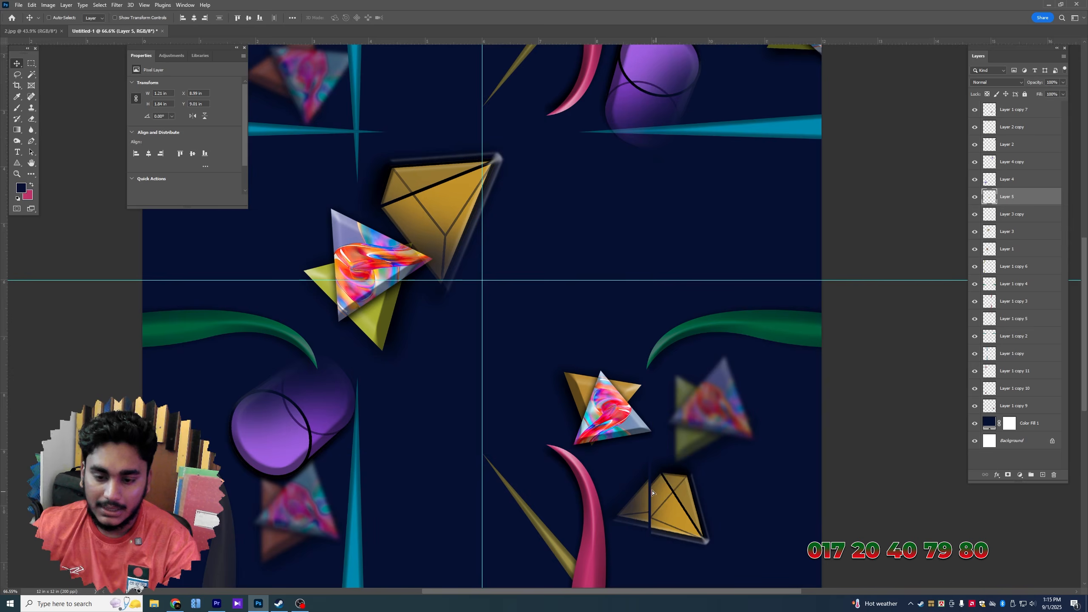
{"action": "scroll", "coordinate": [660, 502], "scroll_direction": "up", "scroll_amount": 6}
{"action": "scroll", "coordinate": [661, 452], "scroll_direction": "up", "scroll_amount": 2}
{"action": "left_click_drag", "start_coordinate": [615, 339], "coordinate": [650, 376]}
{"action": "scroll", "coordinate": [650, 375], "scroll_direction": "down", "scroll_amount": 4}
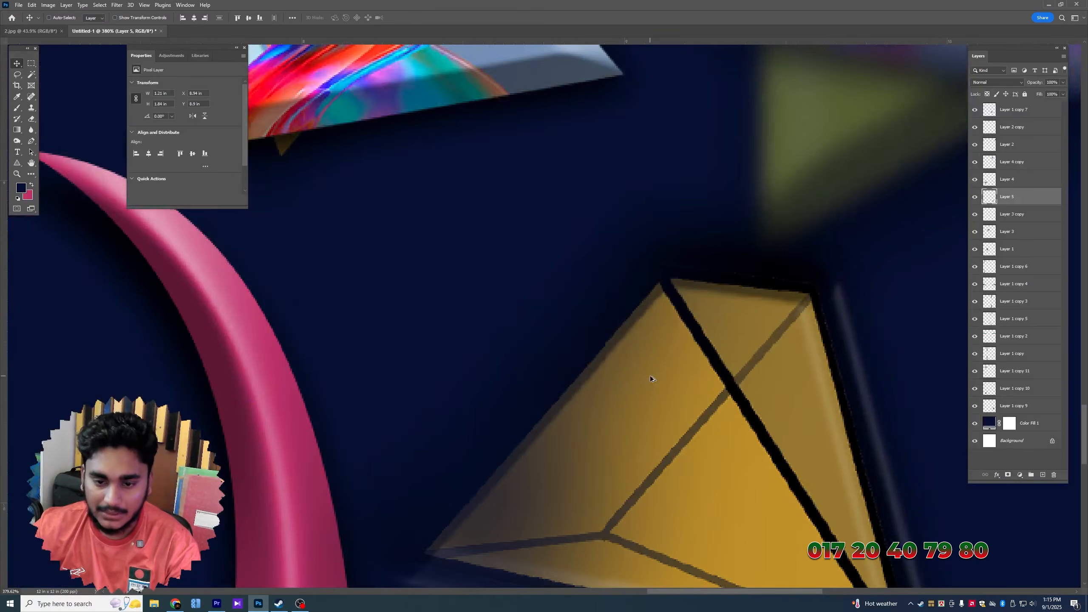
{"action": "key", "text": "ctrl+0"}
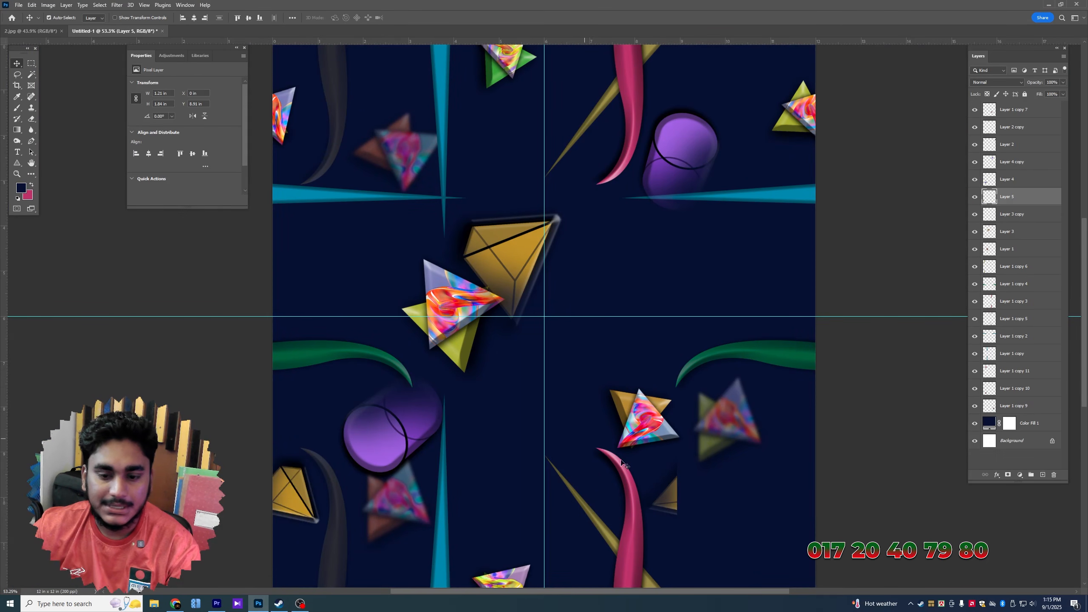
Align the smaller pyramid remainder to the canvas's right edge, merge both pieces into one layer and shift them slightly downward
{"action": "left_click", "coordinate": [667, 496]}
{"action": "left_click", "coordinate": [205, 17]}
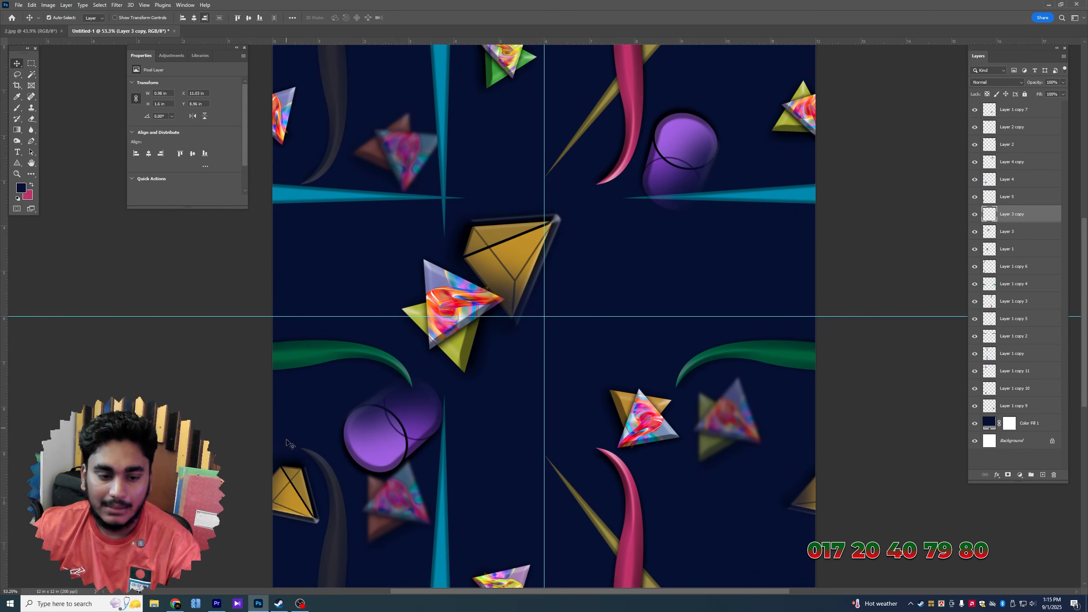
{"action": "left_click", "coordinate": [291, 447], "text": "shift"}
{"action": "key", "text": "ctrl+e"}
{"action": "left_click_drag", "start_coordinate": [291, 447], "coordinate": [305, 508]}
{"action": "scroll", "coordinate": [304, 508], "scroll_direction": "down", "scroll_amount": 3}
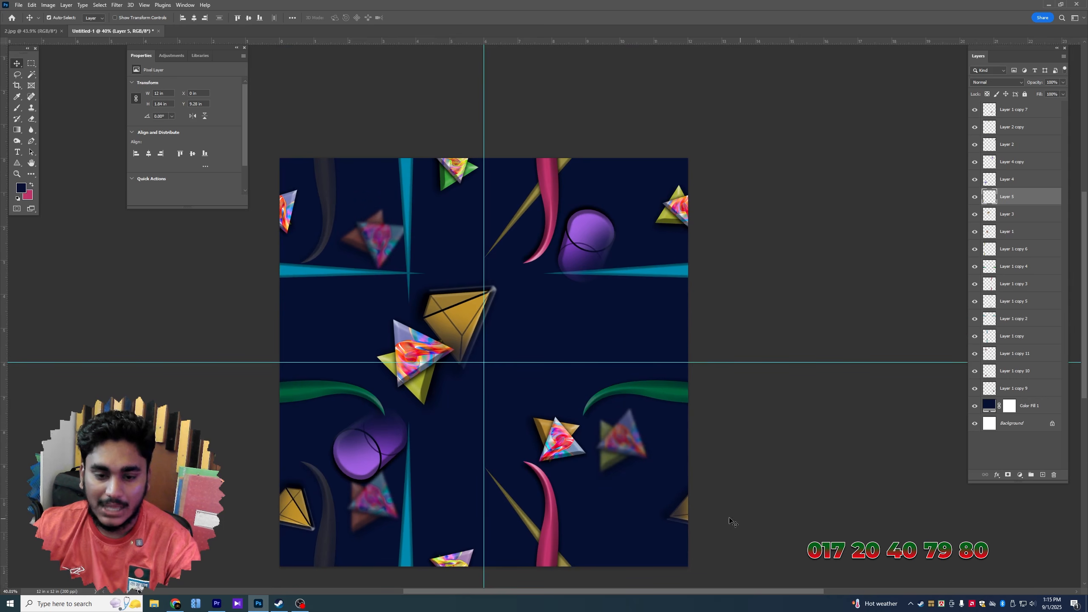
Duplicate the merged edge pyramid, place the copy higher up below the horizontal blue spikes and flip it horizontally
{"action": "key", "text": "ctrl+alt+t"}
{"action": "left_click_drag", "start_coordinate": [682, 516], "coordinate": [650, 313]}
{"action": "right_click", "coordinate": [649, 313]}
{"action": "left_click", "coordinate": [682, 479]}
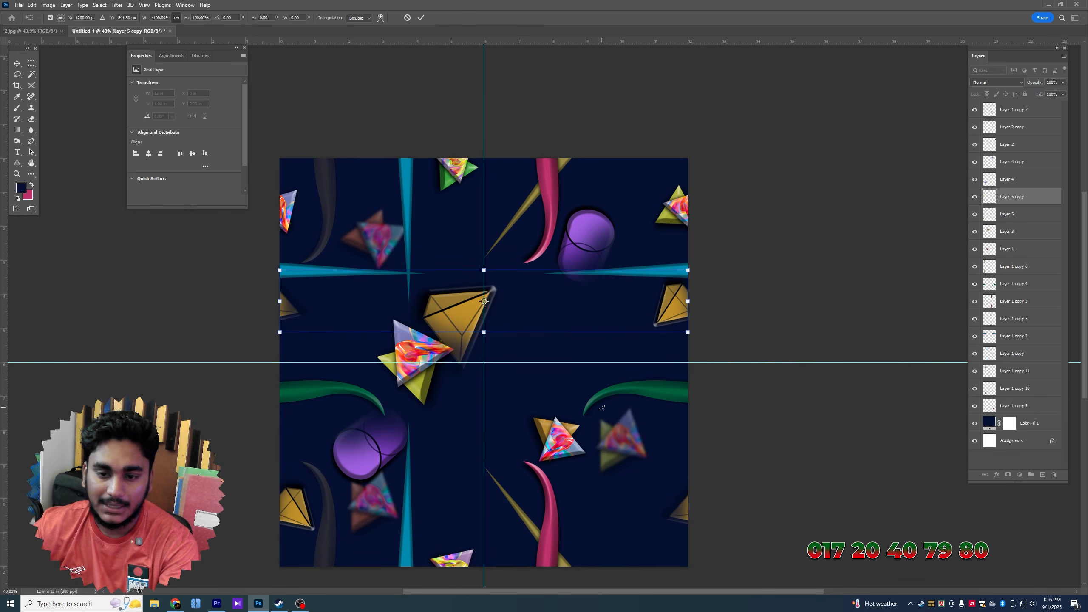
{"action": "key", "text": "Return"}
Shift the hue of the duplicated edge pyramid from gold to cyan blue with Hue/Saturation
{"action": "key", "text": "ctrl+u"}
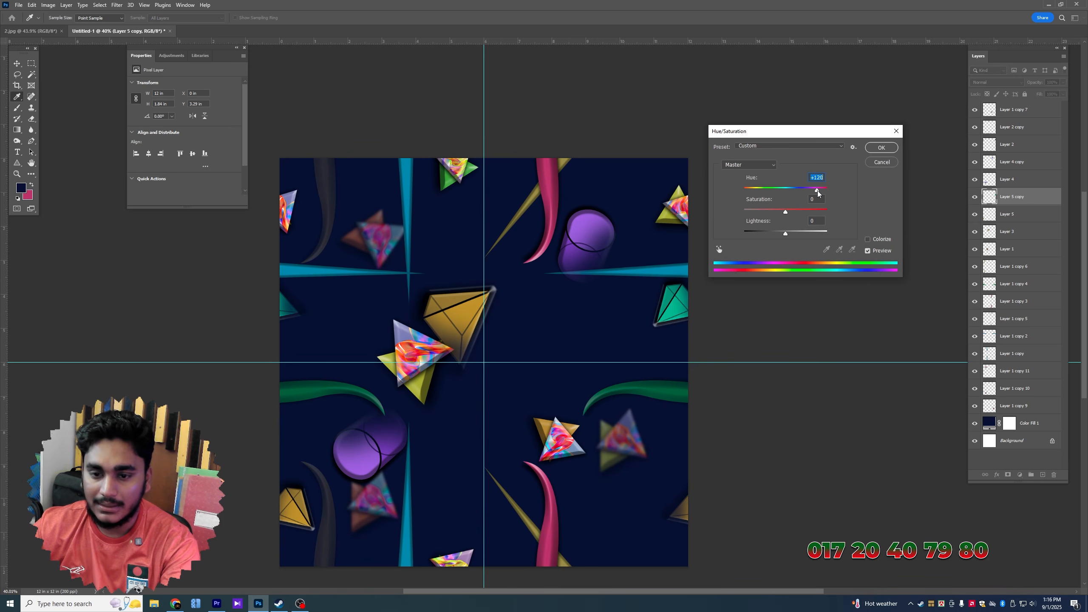
{"action": "left_click_drag", "start_coordinate": [818, 193], "coordinate": [815, 191]}
{"action": "key", "text": "Return"}
Separate the large gold pyramid from the central triangle pair, moving the pyramid to the right and the triangle pair to the left
{"action": "key", "text": "v"}
{"action": "left_click_drag", "start_coordinate": [451, 319], "coordinate": [514, 385]}
{"action": "key", "text": "ctrl+t"}
{"action": "left_click_drag", "start_coordinate": [497, 332], "coordinate": [420, 317]}
{"action": "key", "text": "Escape"}
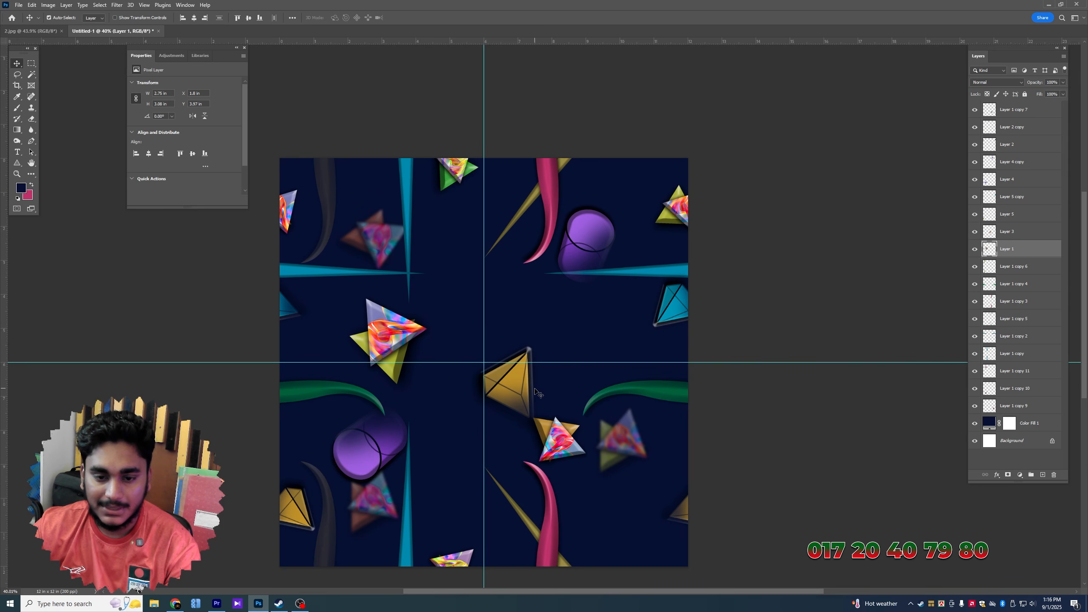
{"action": "left_click_drag", "start_coordinate": [537, 390], "coordinate": [544, 353]}
{"action": "scroll", "coordinate": [569, 341], "scroll_direction": "up", "scroll_amount": 1}
{"action": "scroll", "coordinate": [555, 348], "scroll_direction": "down", "scroll_amount": 2}
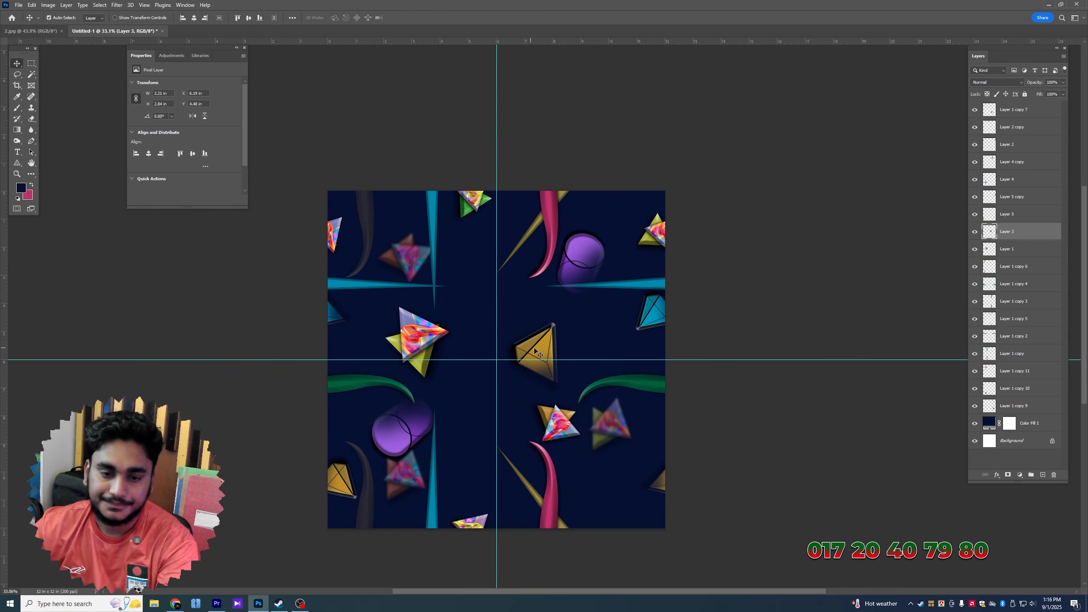
Enlarge the gold pyramid to about 5.19 in wide and set its layer opacity to 30%
{"action": "key", "text": "ctrl+t"}
{"action": "left_click_drag", "start_coordinate": [564, 318], "coordinate": [606, 263]}
{"action": "key", "text": "Return"}
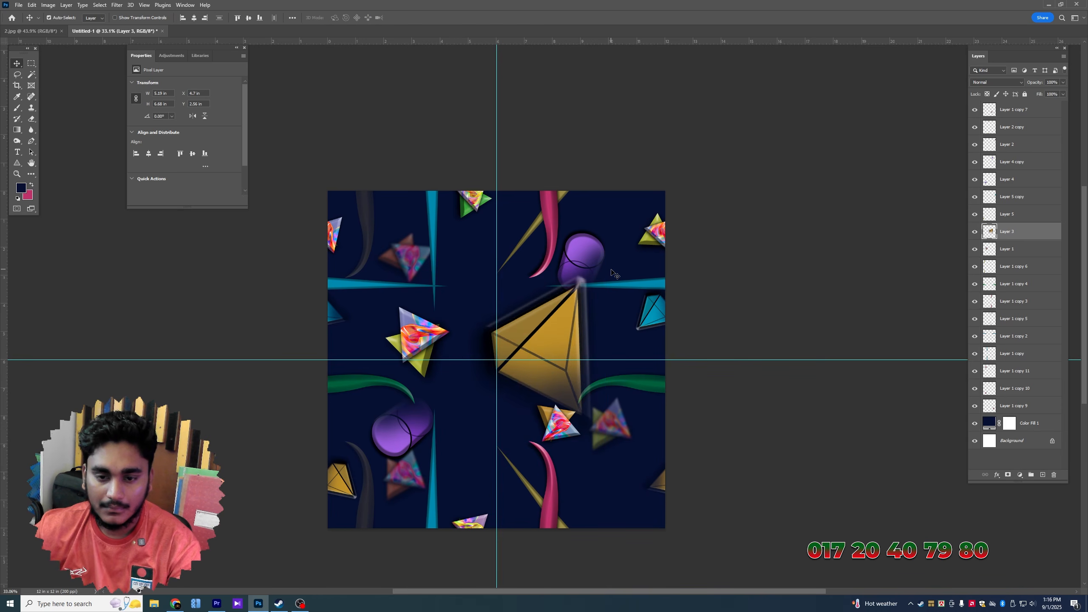
{"action": "key", "text": "3"}
Soften the faded pyramid's right and lower-left edges with a large soft Eraser
{"action": "scroll", "coordinate": [600, 287], "scroll_direction": "up", "scroll_amount": 1}
{"action": "key", "text": "e"}
{"action": "mouse_move", "coordinate": [553, 286]}
{"action": "left_mouse_down"}
{"action": "mouse_move", "coordinate": [591, 309]}
{"action": "mouse_move", "coordinate": [601, 366]}
{"action": "mouse_move", "coordinate": [552, 457]}
{"action": "left_mouse_up"}
{"action": "mouse_move", "coordinate": [441, 351]}
{"action": "left_mouse_down"}
{"action": "mouse_move", "coordinate": [445, 412]}
{"action": "mouse_move", "coordinate": [500, 430]}
{"action": "left_mouse_up"}
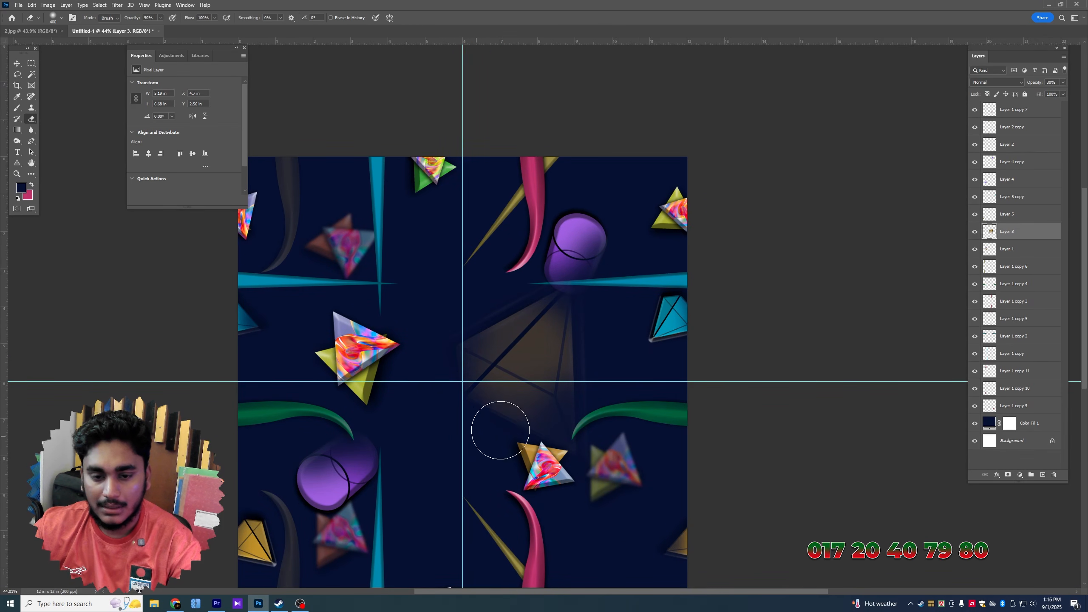
Move the multicoloured triangle pair to the canvas centre so it overlaps the faded pyramid's left corner
{"action": "left_click", "coordinate": [20, 63]}
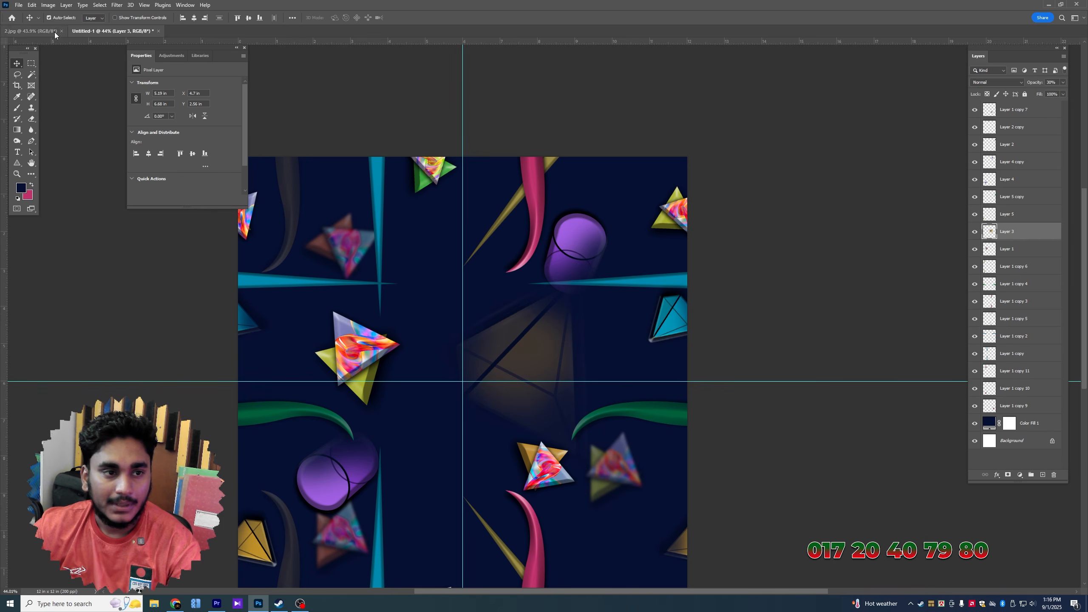
{"action": "left_click_drag", "start_coordinate": [369, 358], "coordinate": [454, 381]}
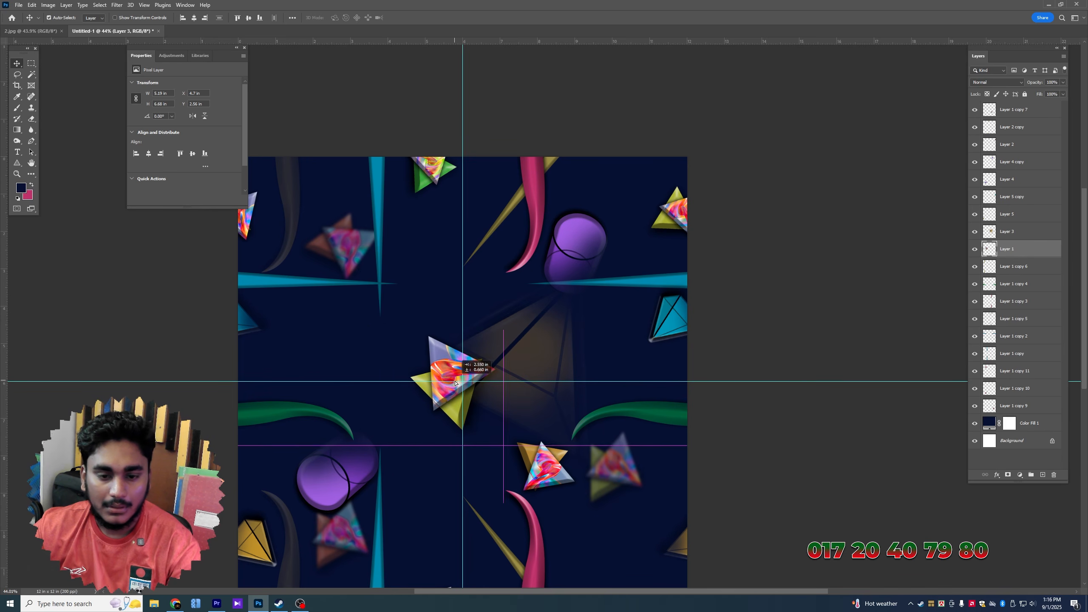
{"action": "scroll", "coordinate": [455, 381], "scroll_direction": "up", "scroll_amount": 2}
{"action": "scroll", "coordinate": [454, 381], "scroll_direction": "down", "scroll_amount": 4}
{"action": "left_click_drag", "start_coordinate": [638, 377], "coordinate": [639, 327]}
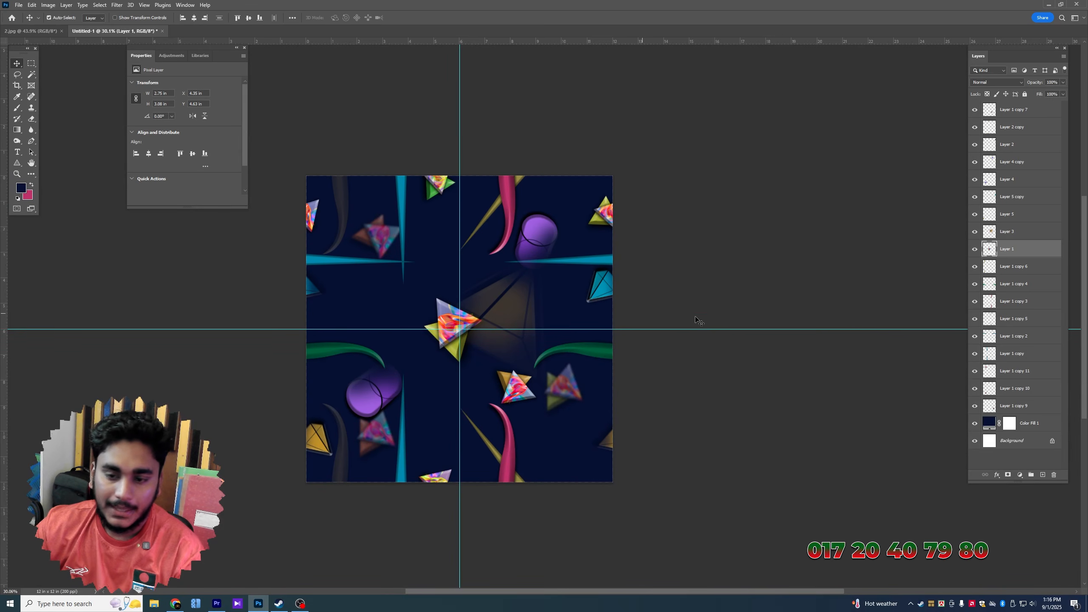
Switch to Chrome and search Google Images for "line shape"
{"action": "left_click", "coordinate": [176, 605]}
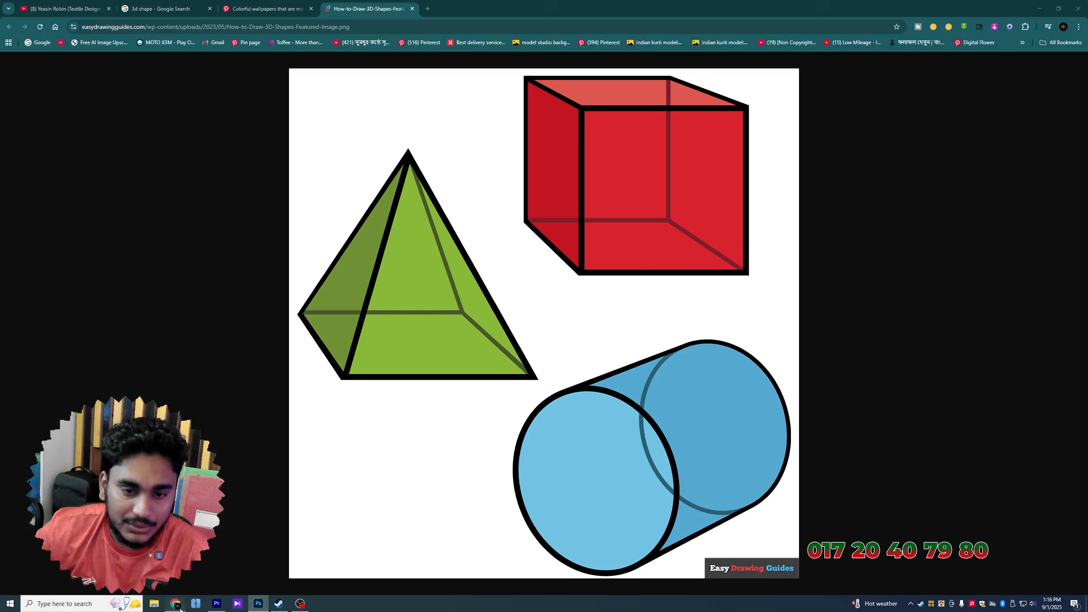
{"action": "left_click", "coordinate": [157, 8]}
{"action": "left_click", "coordinate": [149, 62]}
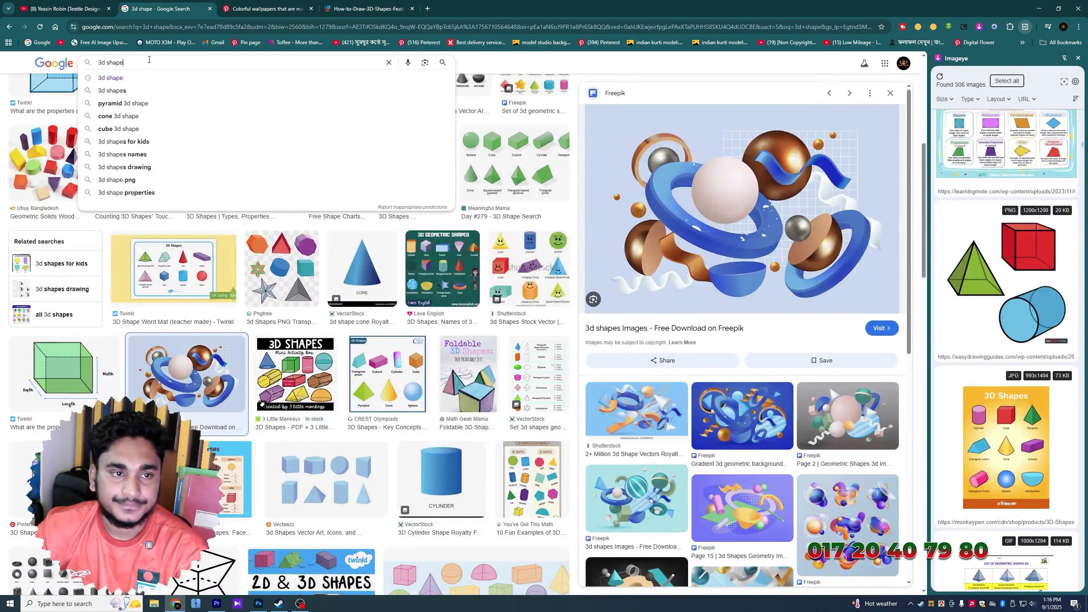
{"action": "type", "text": "line shp"}
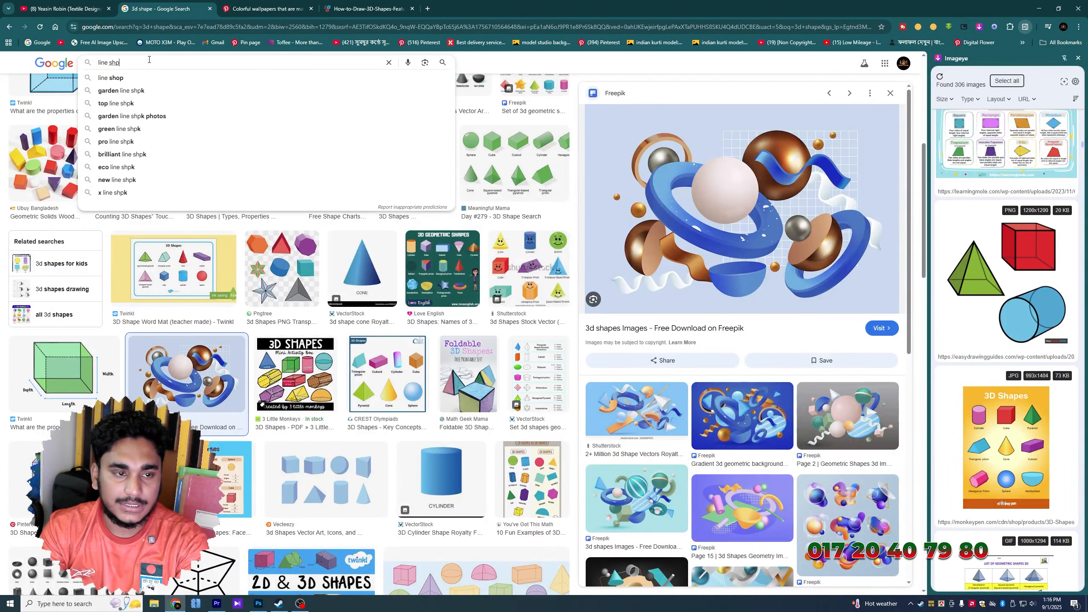
{"action": "key", "text": "BackSpace"}
{"action": "key", "text": "Down"}
{"action": "key", "text": "Return"}
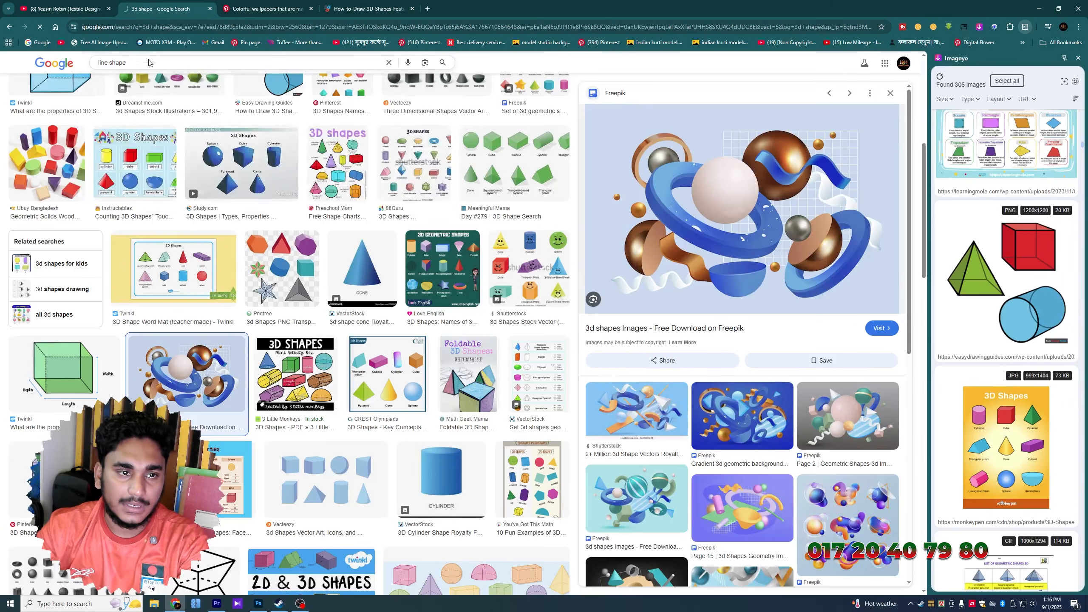
List the page's images with the Imageye extension and open the triple curved line strip image in its own tab
{"action": "left_click", "coordinate": [457, 185]}
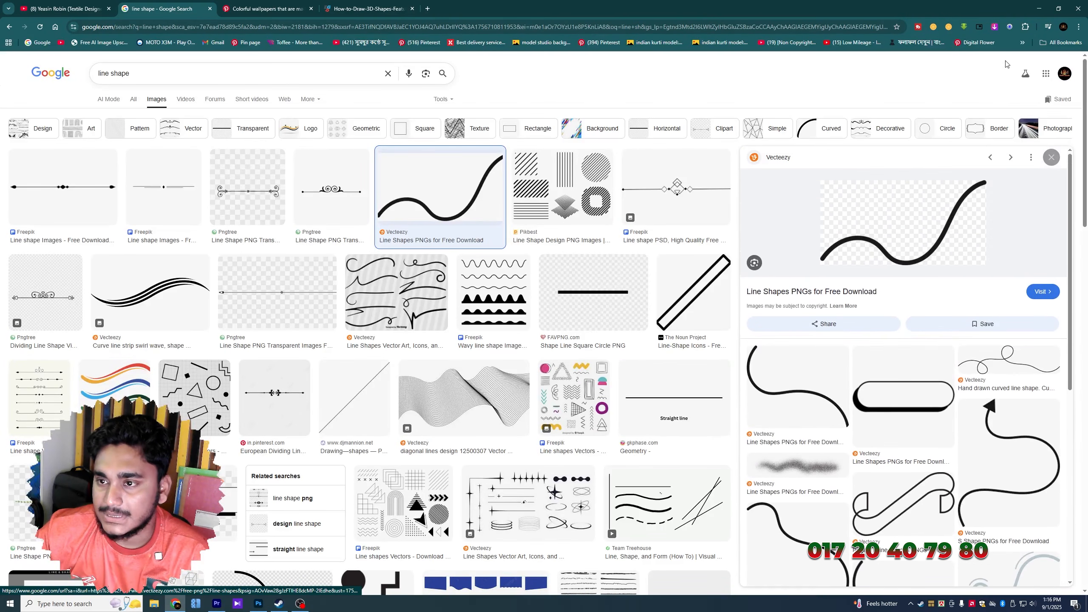
{"action": "left_click", "coordinate": [993, 28]}
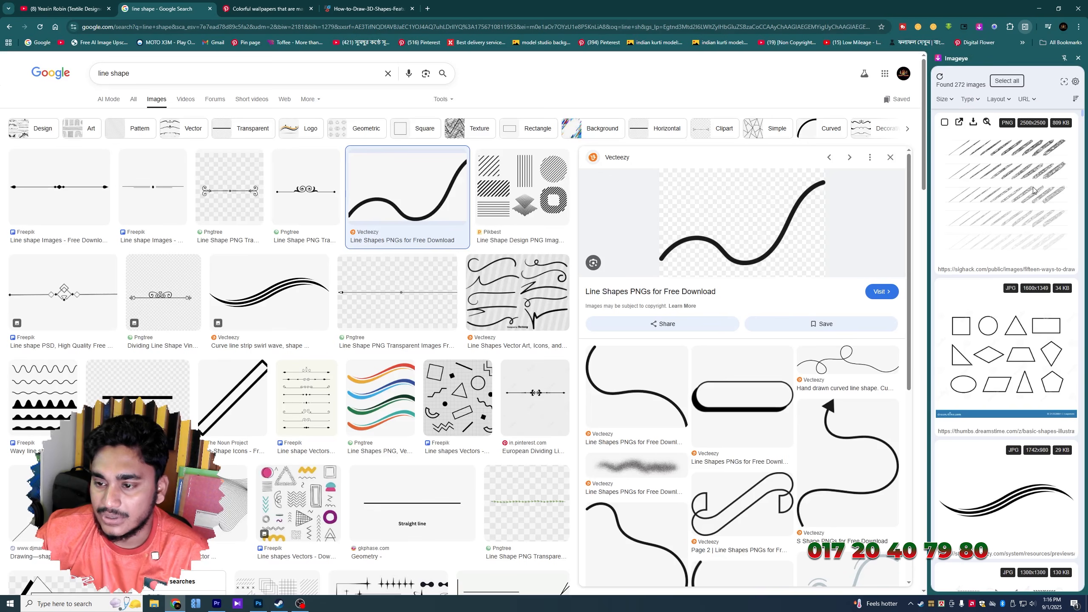
{"action": "scroll", "coordinate": [1016, 262], "scroll_direction": "down", "scroll_amount": 7}
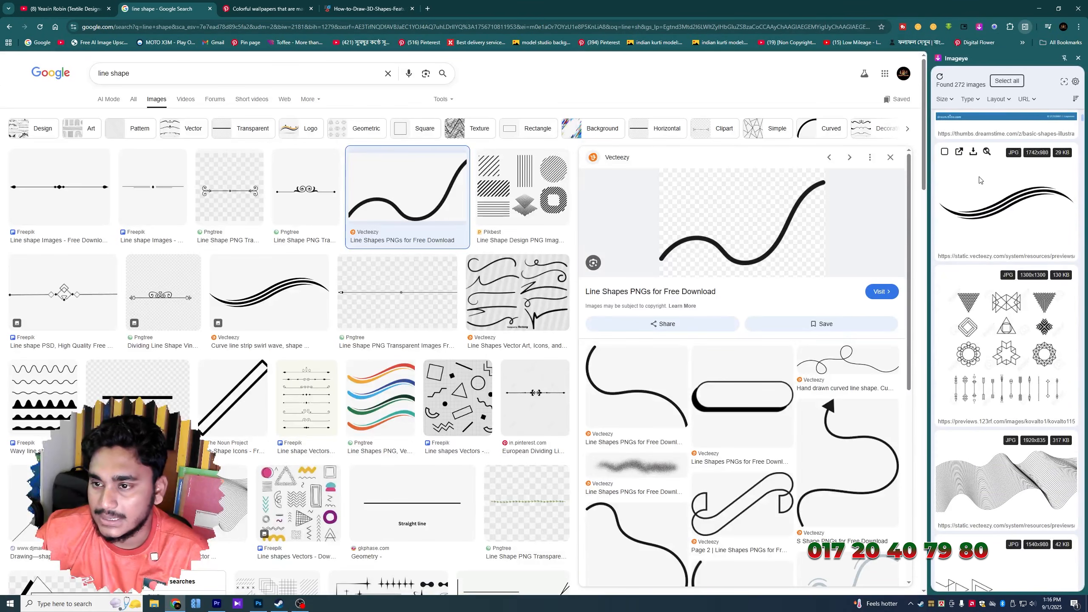
{"action": "left_click", "coordinate": [959, 152]}
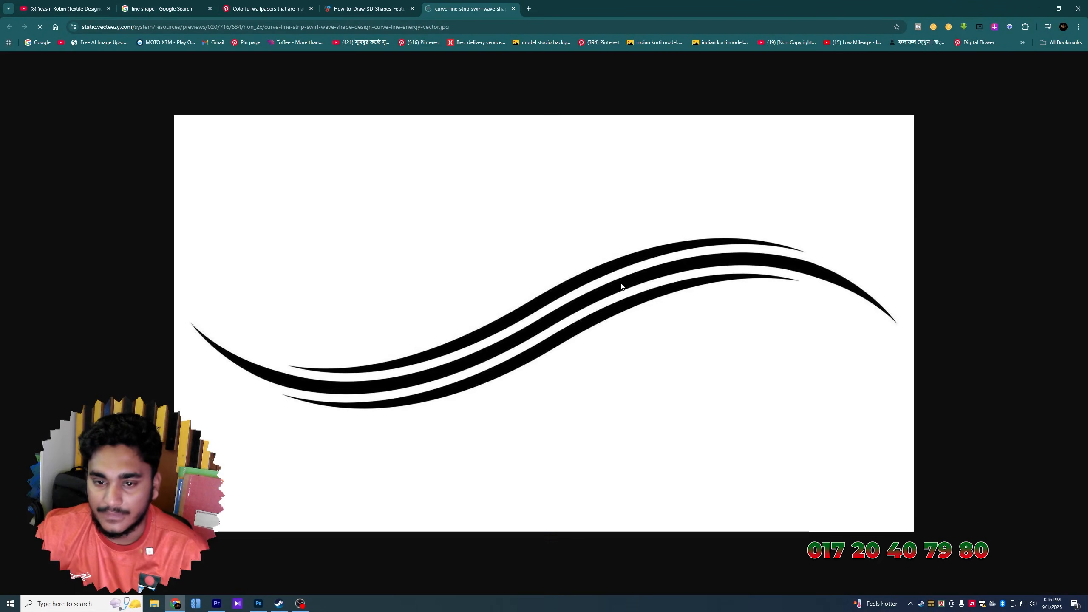
Copy the curved line strip image to the clipboard
{"action": "right_click", "coordinate": [608, 279]}
{"action": "left_click", "coordinate": [631, 318]}
{"action": "right_click", "coordinate": [620, 305]}
{"action": "left_click", "coordinate": [643, 343]}
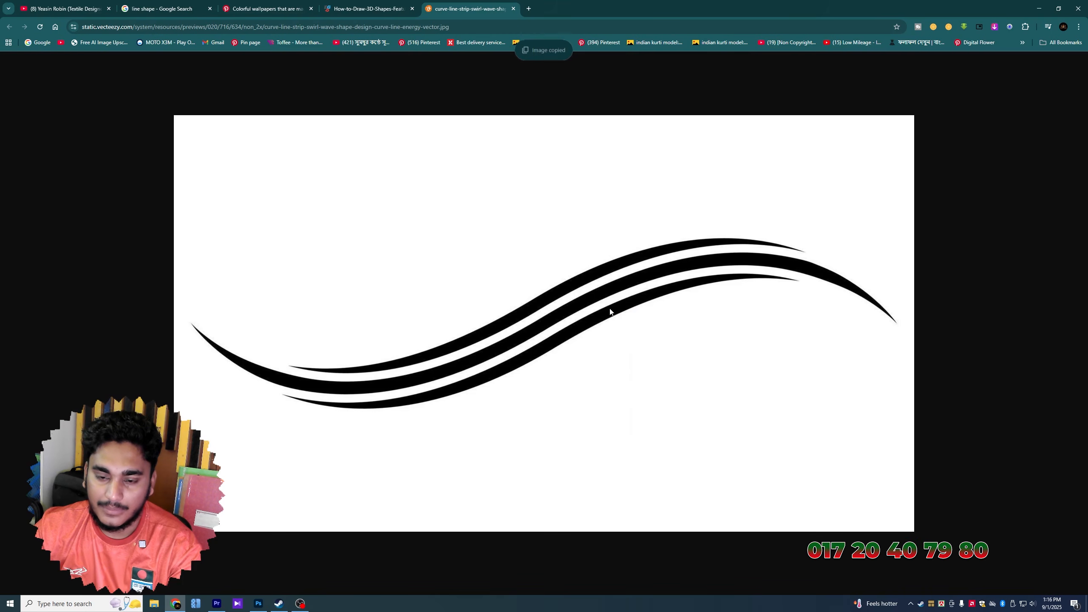
{"action": "right_click", "coordinate": [608, 310]}
{"action": "left_click", "coordinate": [638, 349]}
{"action": "right_click", "coordinate": [599, 312]}
{"action": "left_click", "coordinate": [630, 357]}
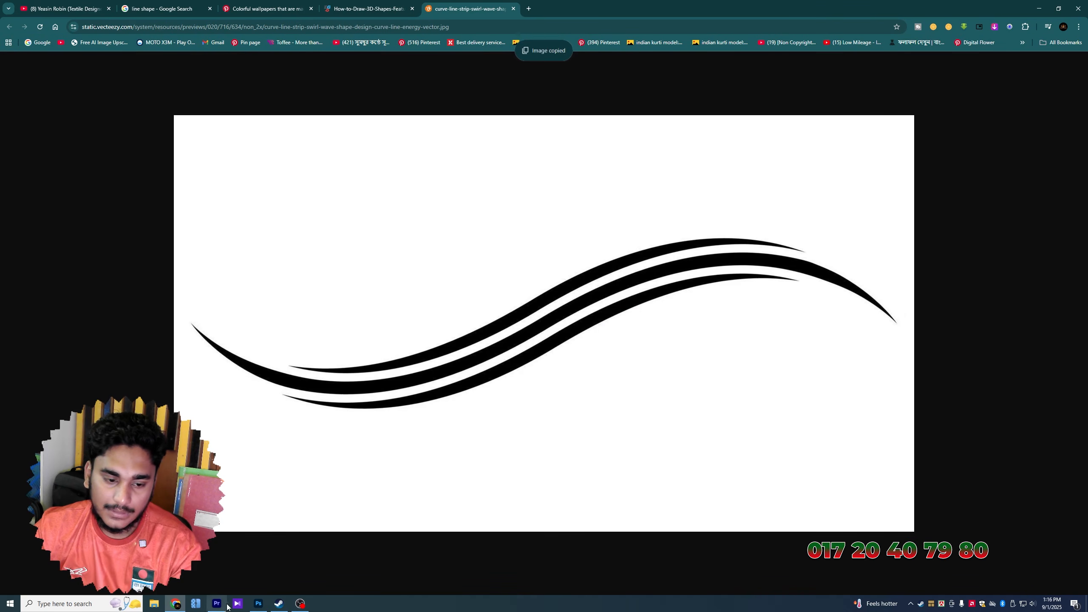
Switch to Photoshop and paste the curved line image into the print document above the central triangle pair's layer
{"action": "left_click", "coordinate": [259, 605]}
{"action": "key", "text": "ctrl+v"}
{"action": "key", "text": "ctrl+t"}
{"action": "scroll", "coordinate": [550, 293], "scroll_direction": "up", "scroll_amount": 3}
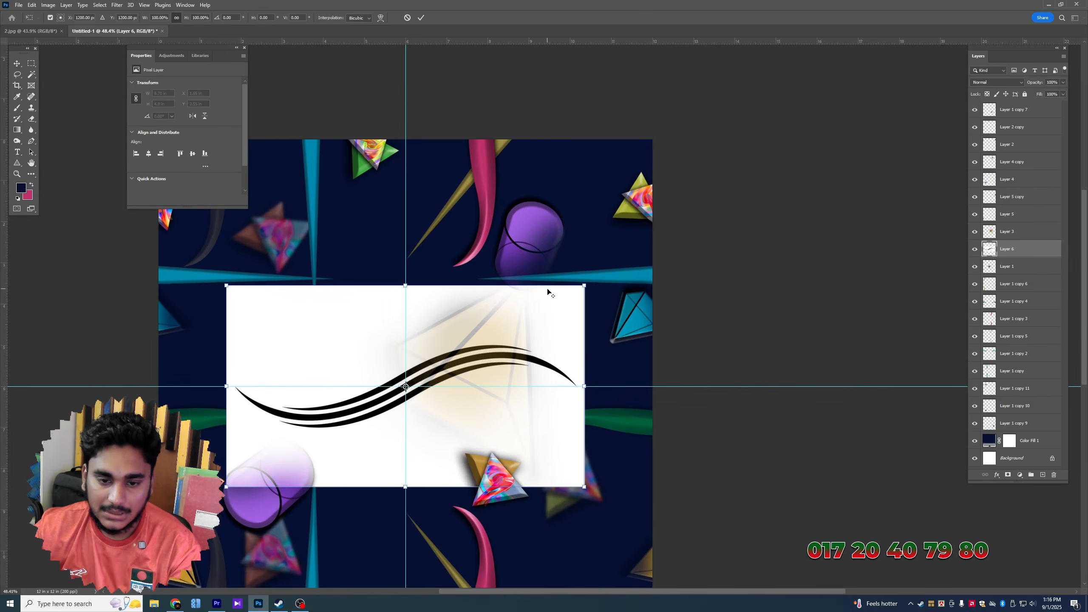
{"action": "key", "text": "alt+space"}
{"action": "key", "text": "Escape"}
{"action": "key", "text": "Return"}
Select the white background of the pasted line image with the Magic Wand, delete it and clear the selection
{"action": "key", "text": "w"}
{"action": "left_click", "coordinate": [339, 336]}
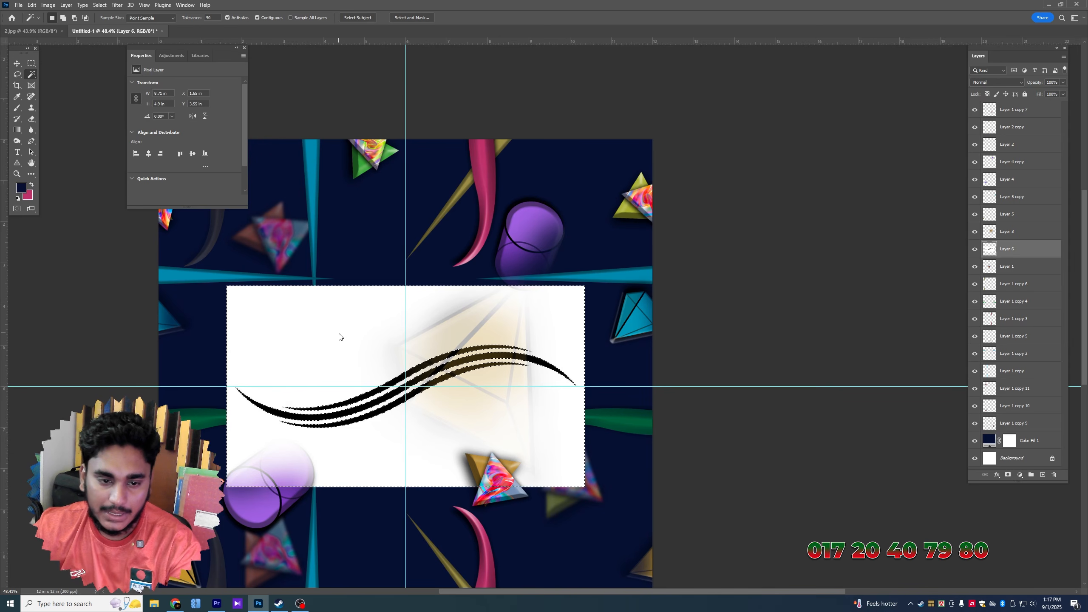
{"action": "key", "text": "Delete"}
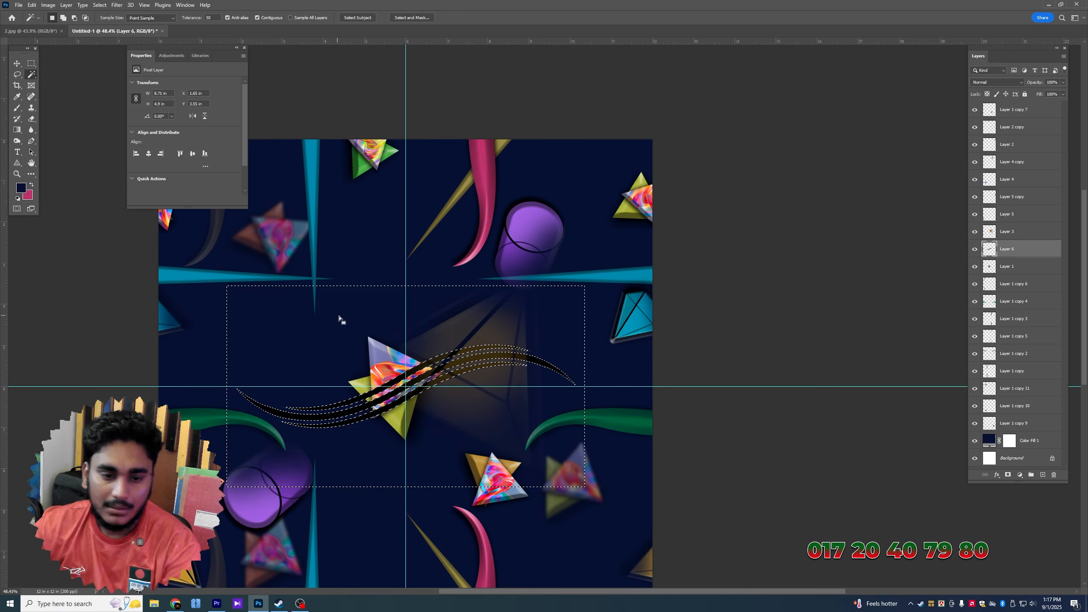
{"action": "key", "text": "ctrl+d"}
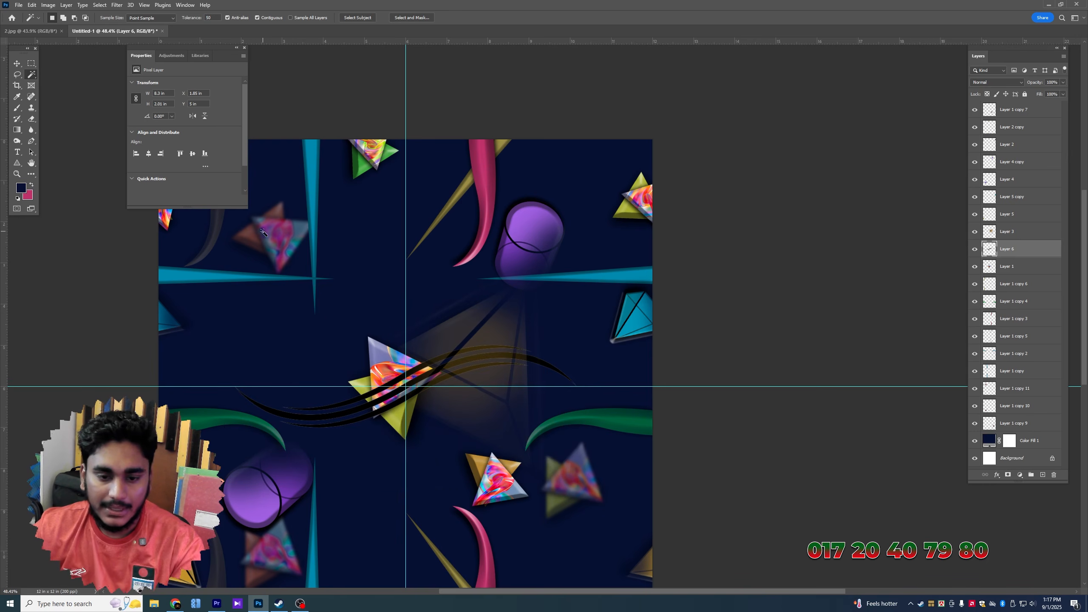
{"action": "left_click", "coordinate": [55, 7]}
{"action": "mouse_move", "coordinate": [66, 5]}
{"action": "mouse_move", "coordinate": [107, 349]}
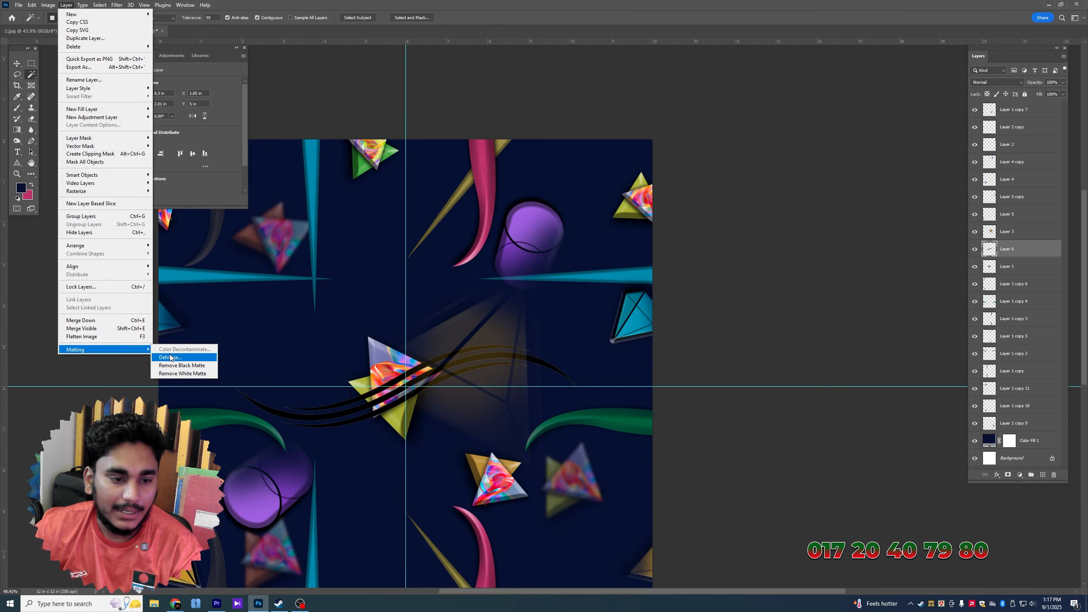
{"action": "key", "text": "Escape"}
Rotate the black curved stripes counterclockwise so they run diagonally across the triangle pair, between the two purple cylinders
{"action": "key", "text": "ctrl+t"}
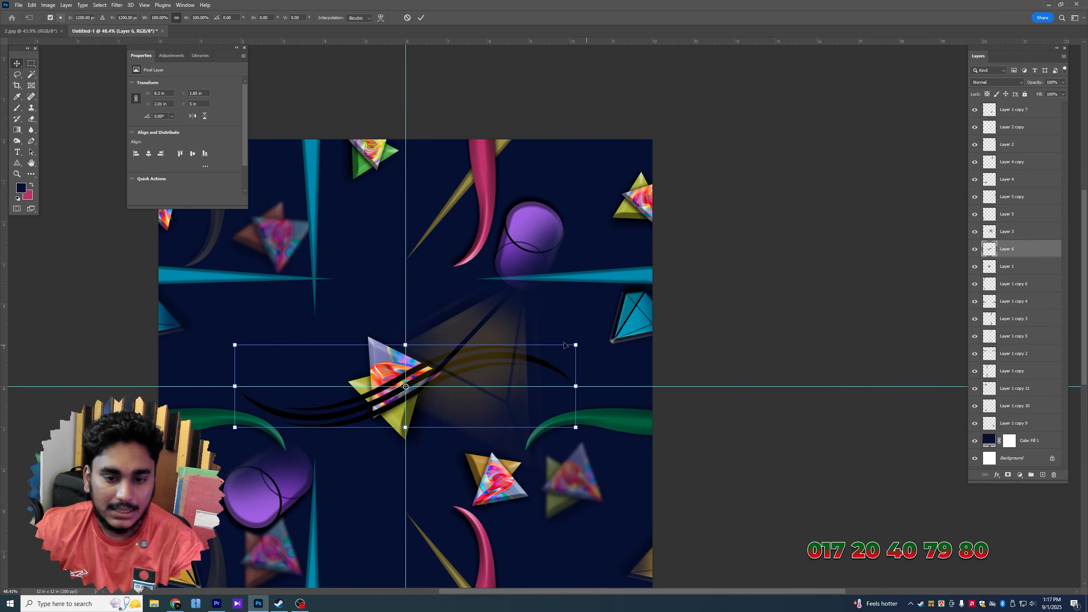
{"action": "mouse_move", "coordinate": [576, 345]}
{"action": "left_mouse_down"}
{"action": "mouse_move", "coordinate": [669, 329]}
{"action": "mouse_move", "coordinate": [639, 318]}
{"action": "mouse_move", "coordinate": [638, 241]}
{"action": "left_mouse_up"}
{"action": "key", "text": "Return"}
{"action": "left_click_drag", "start_coordinate": [478, 335], "coordinate": [504, 258]}
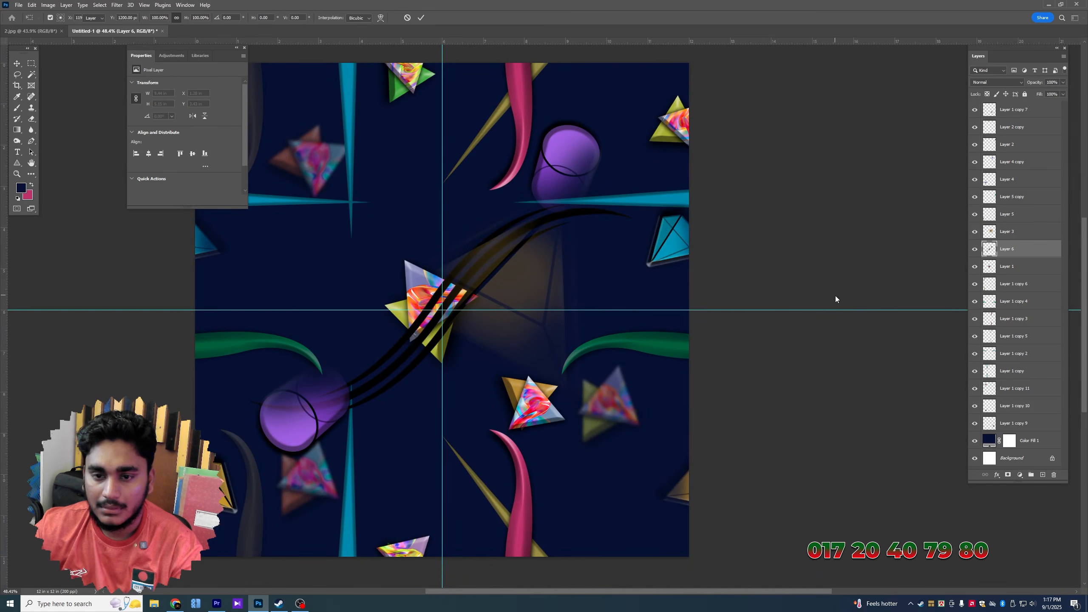
Load the curved stripes as a selection and brush pink at 100% opacity over their middle and upper tip
{"action": "left_click", "coordinate": [990, 249], "text": "ctrl"}
{"action": "scroll", "coordinate": [500, 281], "scroll_direction": "up", "scroll_amount": 1}
{"action": "scroll", "coordinate": [499, 281], "scroll_direction": "up", "scroll_amount": 4}
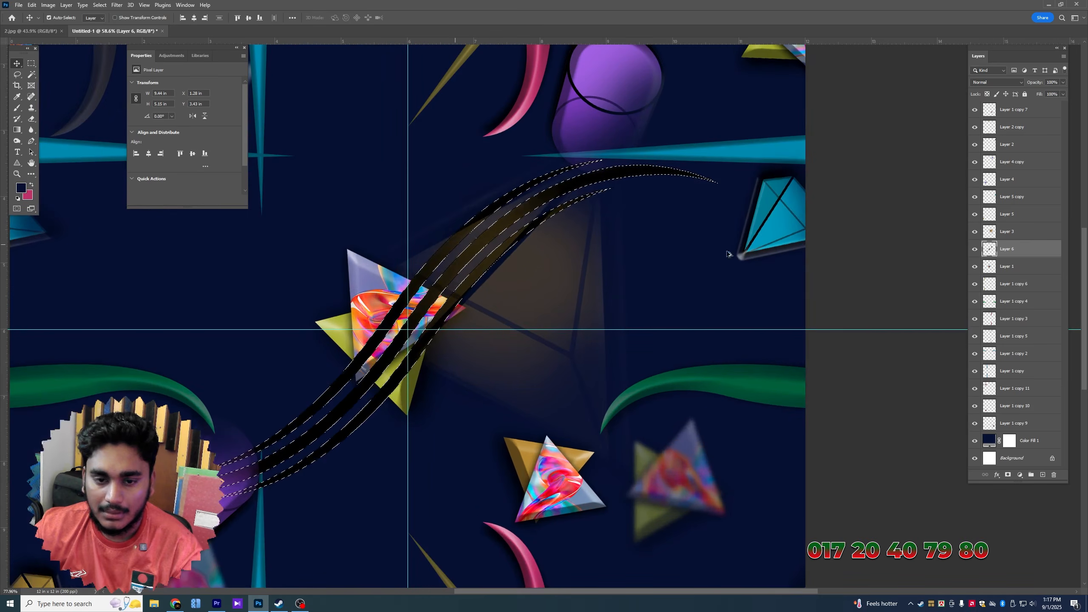
{"action": "scroll", "coordinate": [682, 231], "scroll_direction": "down", "scroll_amount": 2}
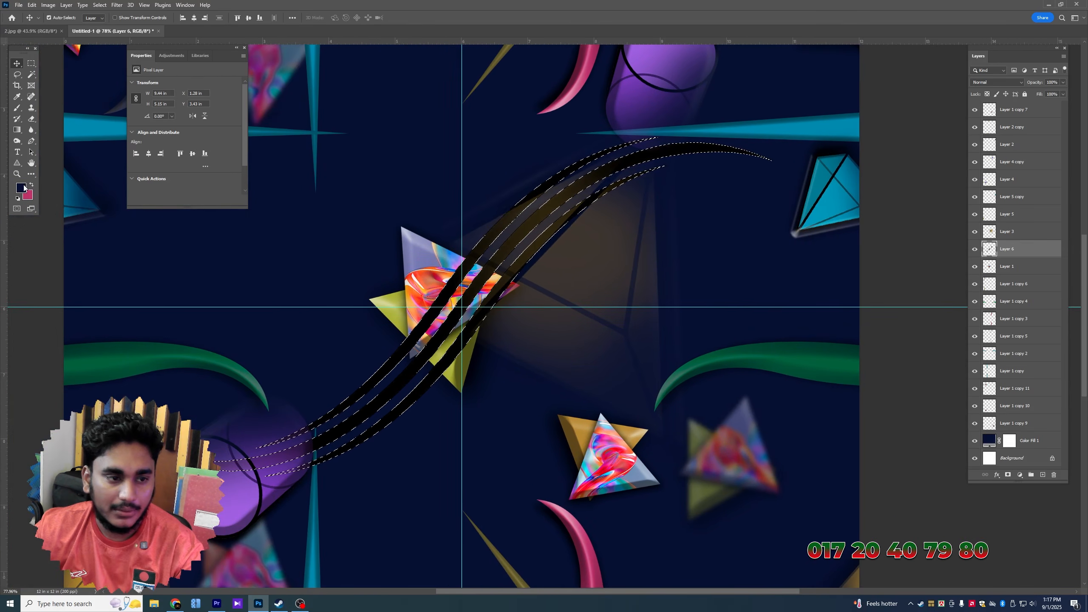
{"action": "left_click", "coordinate": [32, 184]}
{"action": "key", "text": "b"}
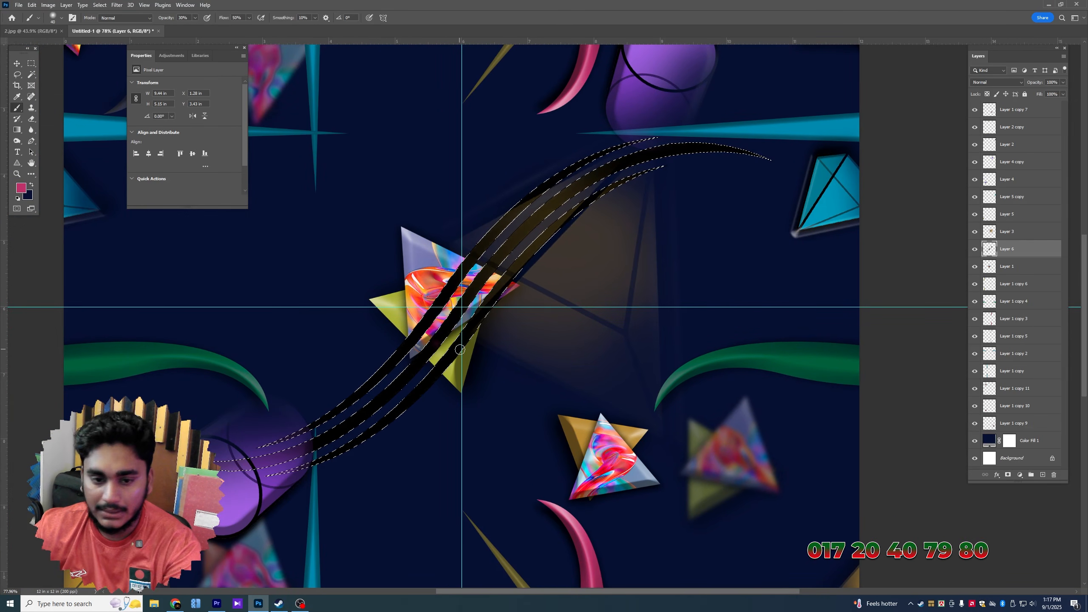
{"action": "left_click", "coordinate": [434, 339]}
{"action": "key", "text": "0"}
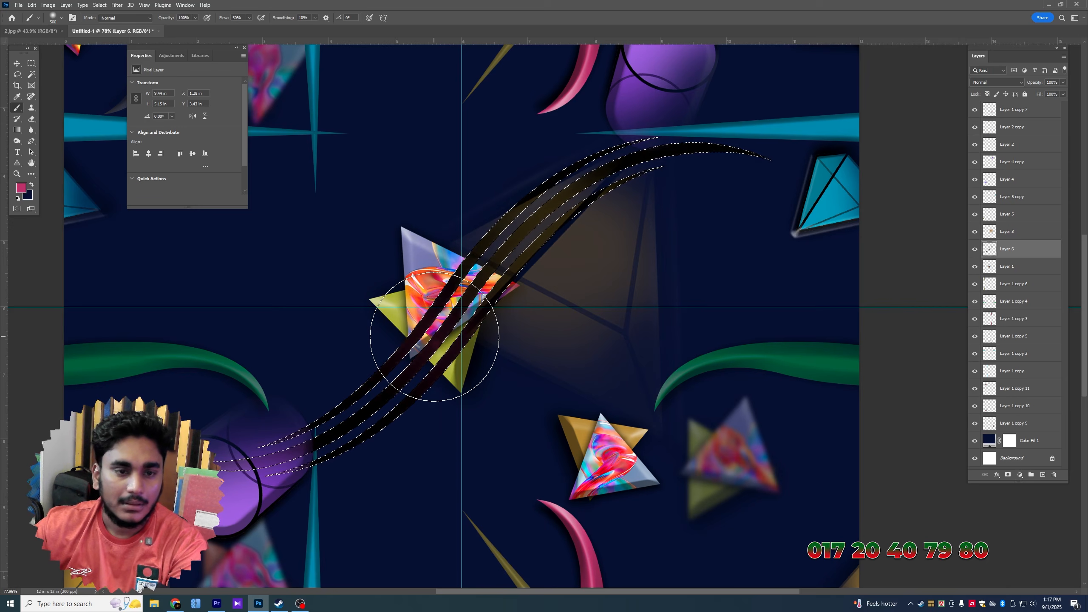
{"action": "mouse_move", "coordinate": [433, 341]}
{"action": "left_mouse_down"}
{"action": "mouse_move", "coordinate": [342, 393]}
{"action": "mouse_move", "coordinate": [401, 359]}
{"action": "mouse_move", "coordinate": [409, 329]}
{"action": "left_mouse_up"}
{"action": "left_click_drag", "start_coordinate": [605, 182], "coordinate": [729, 170]}
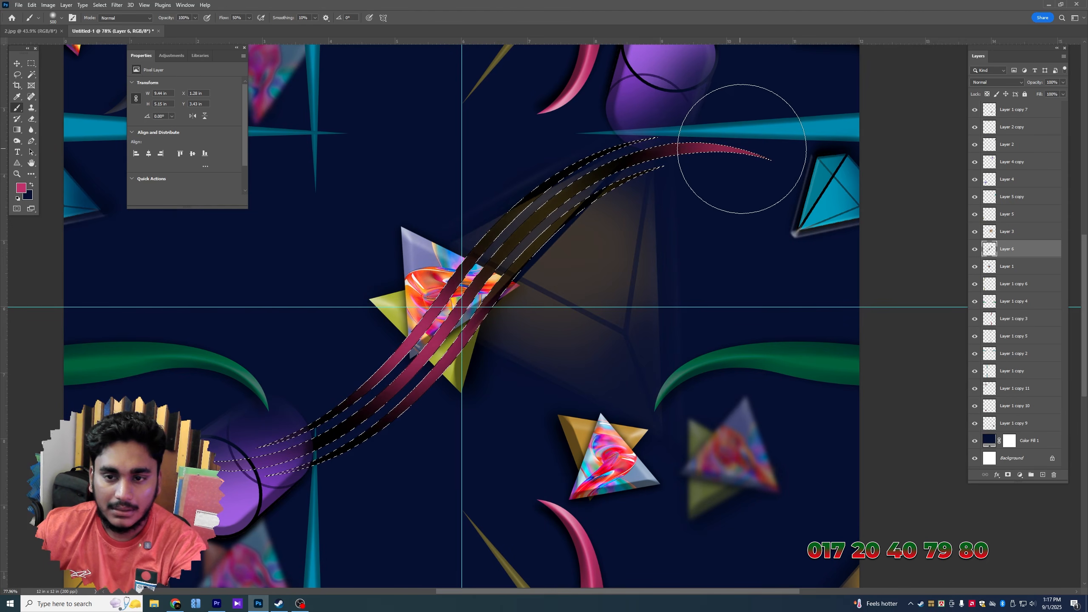
Choose a bright yellow foreground colour, brush it over the stripes' upper middle section and clear the selection
{"action": "left_click", "coordinate": [21, 187]}
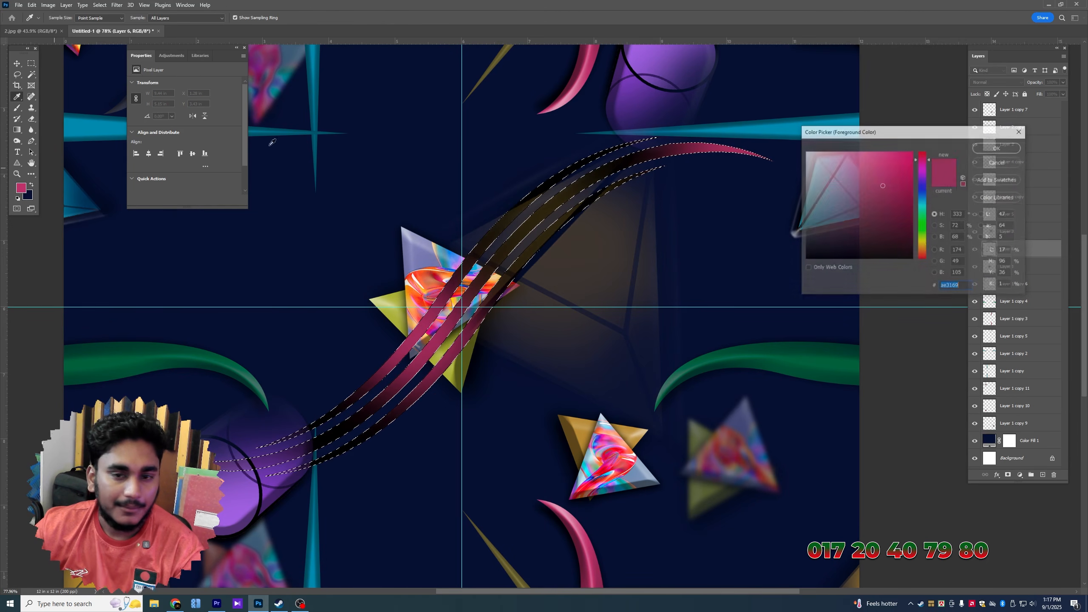
{"action": "left_click", "coordinate": [923, 242]}
{"action": "left_click", "coordinate": [908, 160]}
{"action": "left_click", "coordinate": [998, 147]}
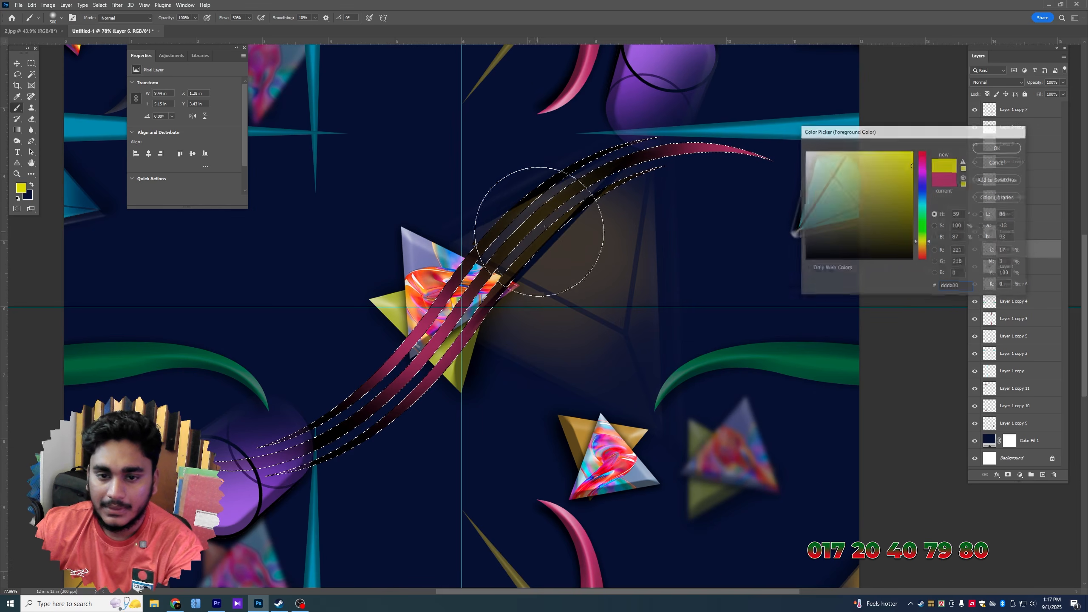
{"action": "left_click_drag", "start_coordinate": [522, 207], "coordinate": [563, 194]}
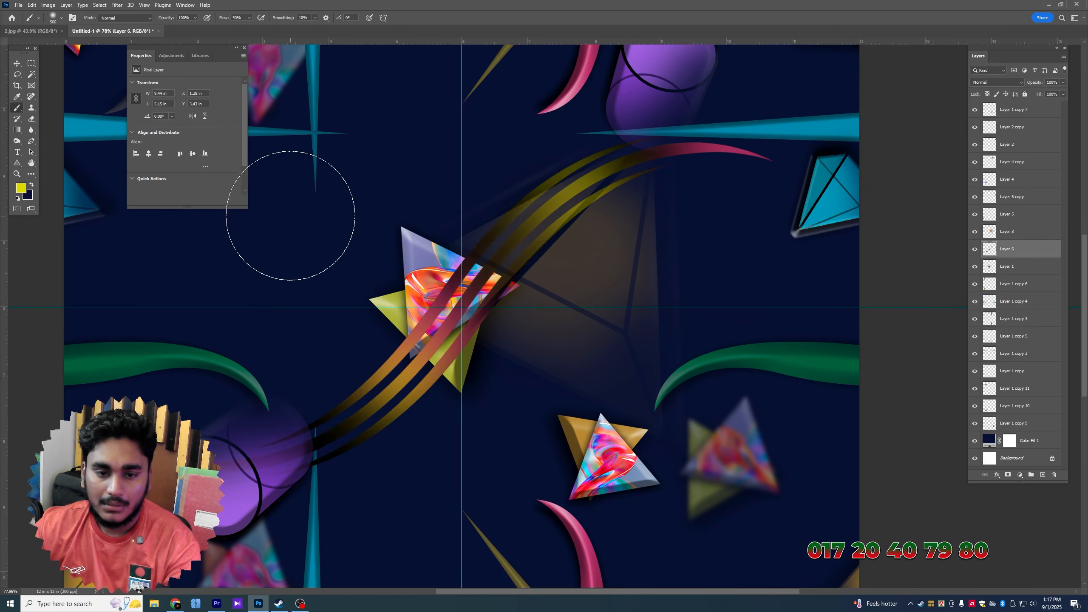
{"action": "key", "text": "ctrl+d"}
{"action": "left_click", "coordinate": [13, 65]}
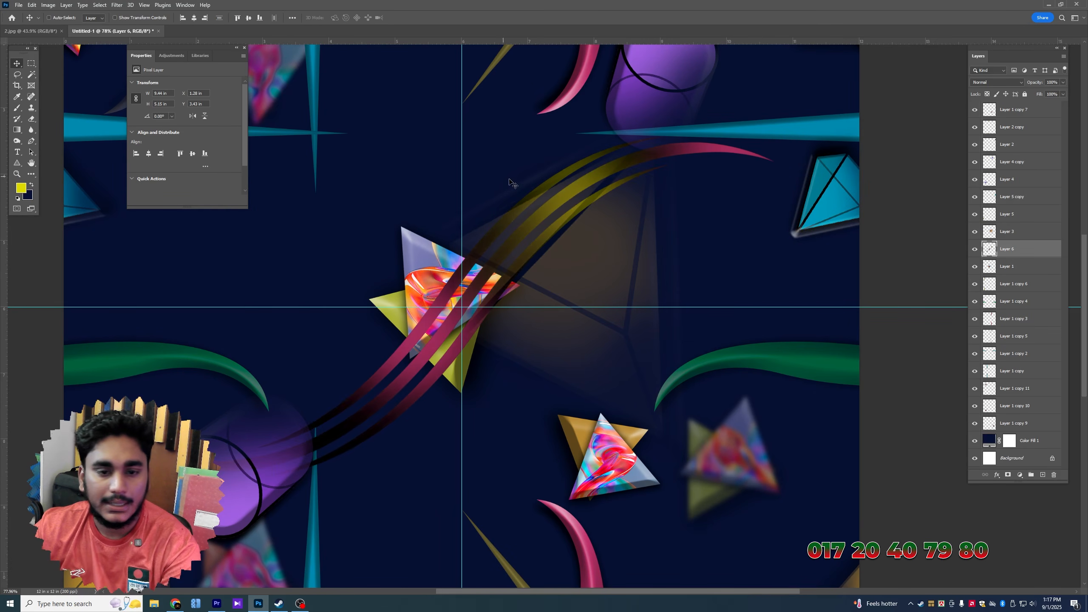
Add Bevel & Emboss to the curved stripes with the Inner Bevel style and about 407% depth
{"action": "key", "text": "ctrl+minus"}
{"action": "left_click", "coordinate": [997, 475]}
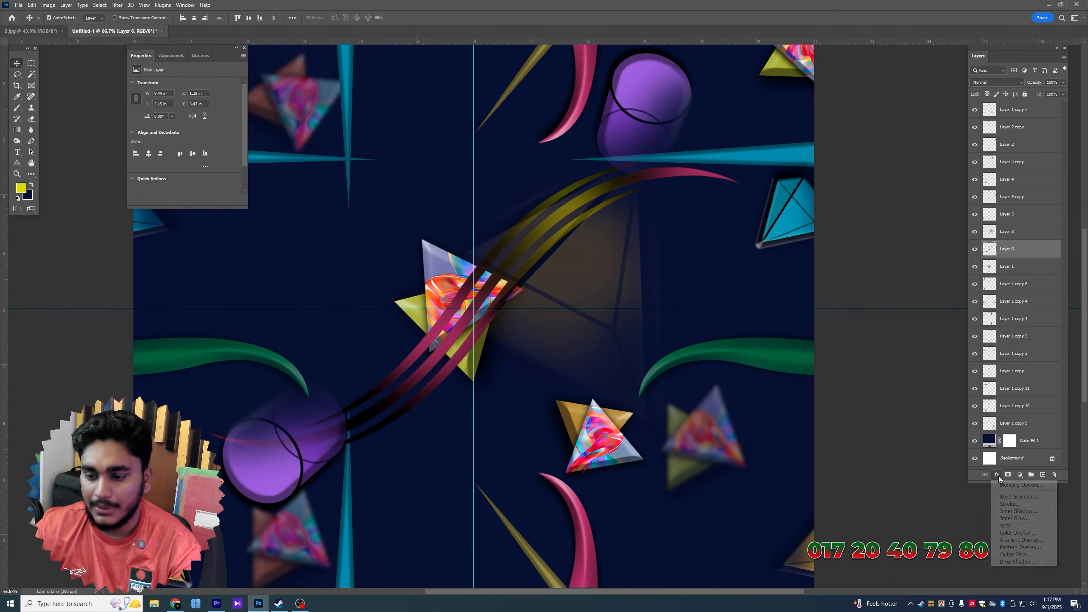
{"action": "left_click", "coordinate": [1012, 497]}
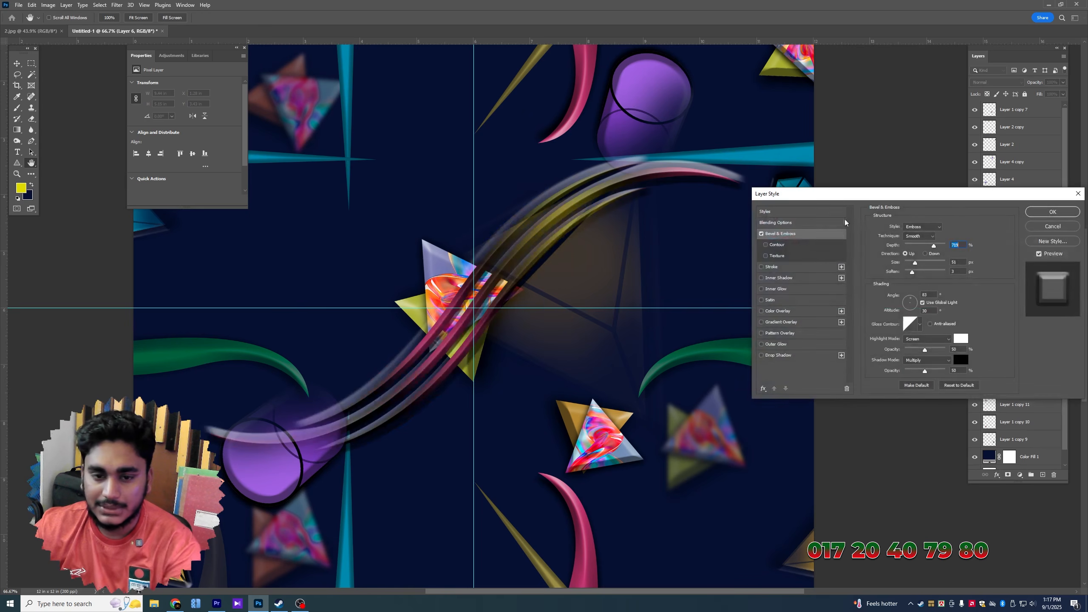
{"action": "left_click", "coordinate": [922, 226]}
{"action": "left_click", "coordinate": [917, 241]}
{"action": "left_click", "coordinate": [915, 245]}
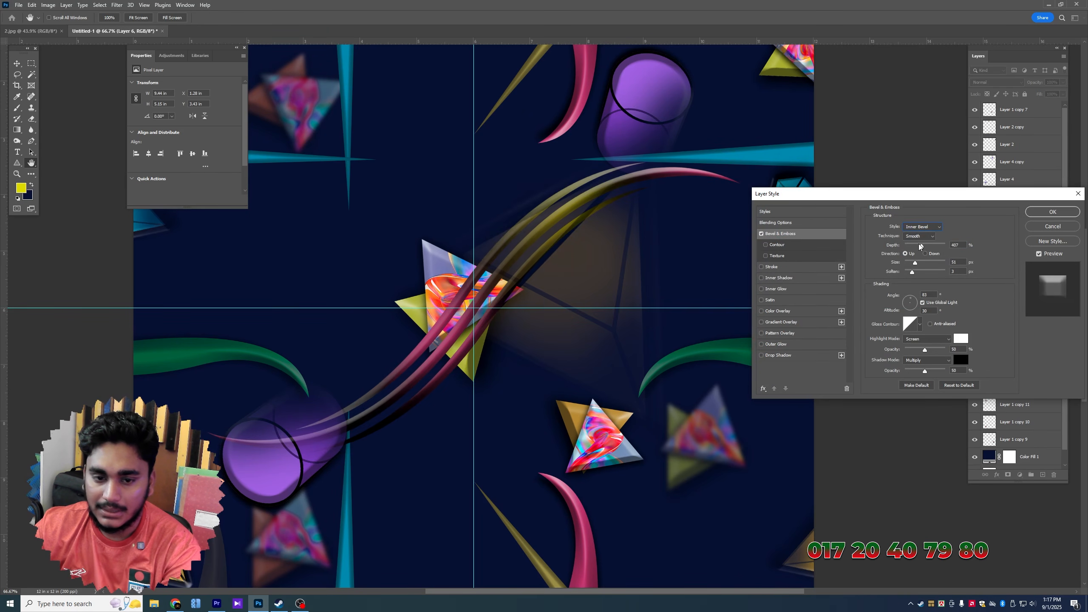
Add a drop shadow to the curved stripes, reducing its size to about 8 px and adjusting its distance
{"action": "left_click", "coordinate": [777, 355]}
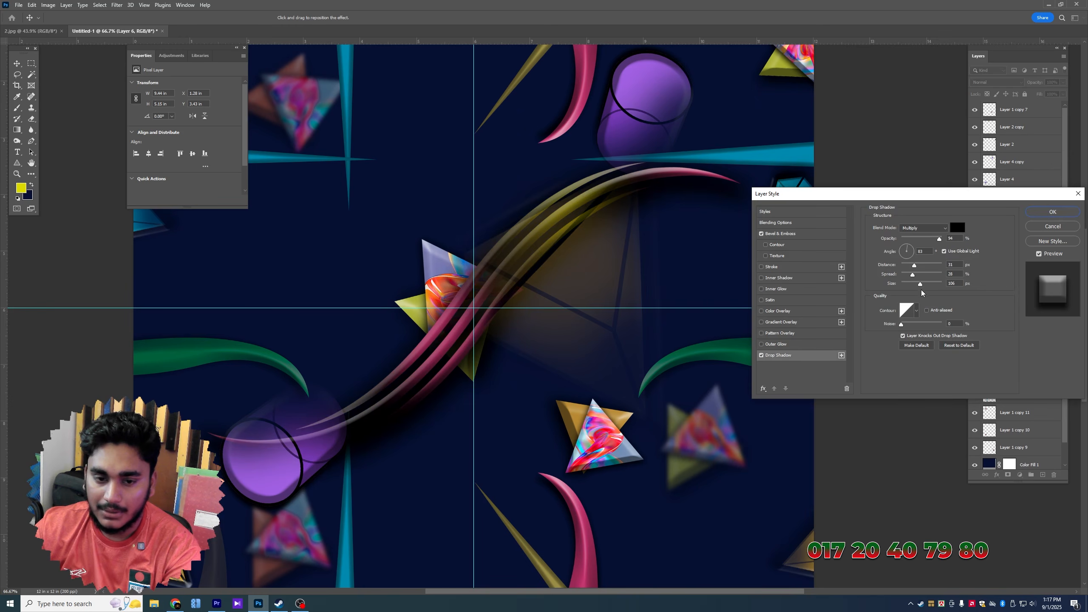
{"action": "mouse_move", "coordinate": [918, 284]}
{"action": "left_mouse_down"}
{"action": "mouse_move", "coordinate": [903, 284]}
{"action": "mouse_move", "coordinate": [915, 267]}
{"action": "left_mouse_up"}
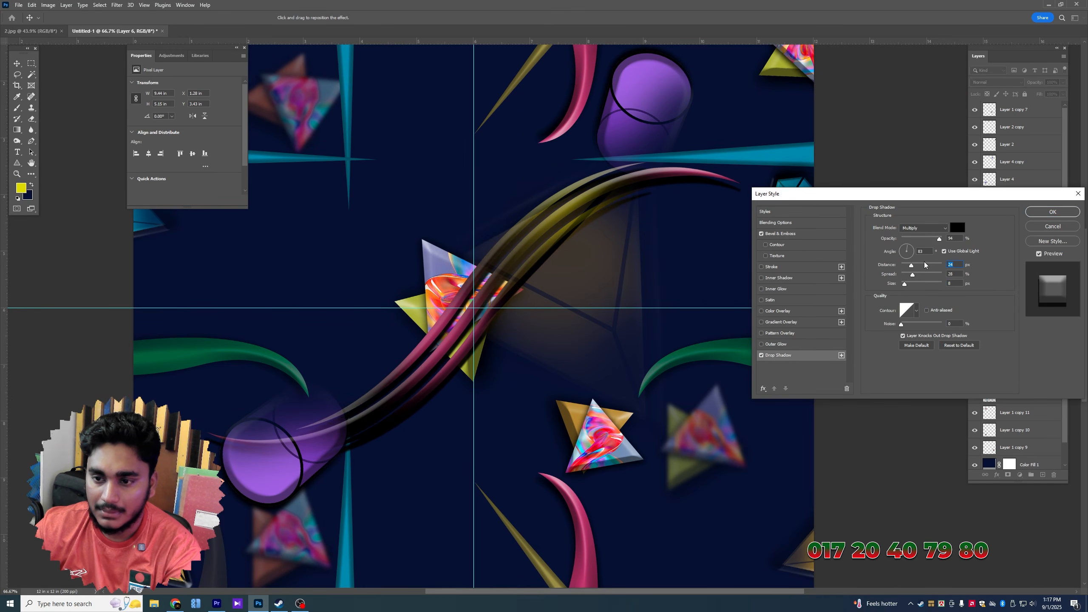
{"action": "left_click_drag", "start_coordinate": [921, 264], "coordinate": [917, 266]}
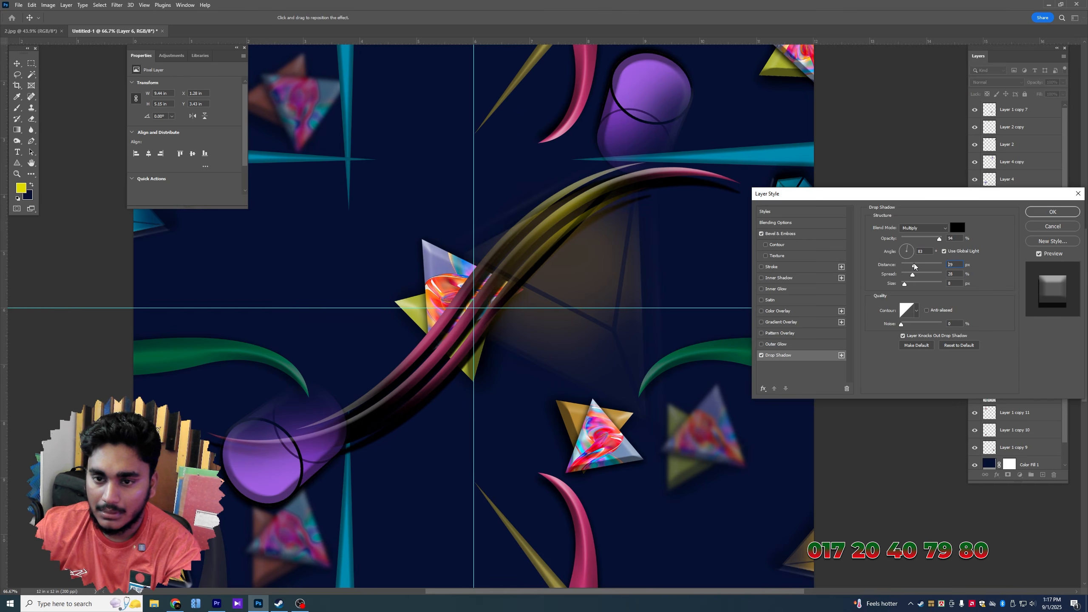
{"action": "left_click", "coordinate": [1053, 211]}
Rasterize the curved stripes' layer style and brighten the layer with Levels, setting the white input level to 173
{"action": "key", "text": "ctrl+minus"}
{"action": "right_click", "coordinate": [1020, 249]}
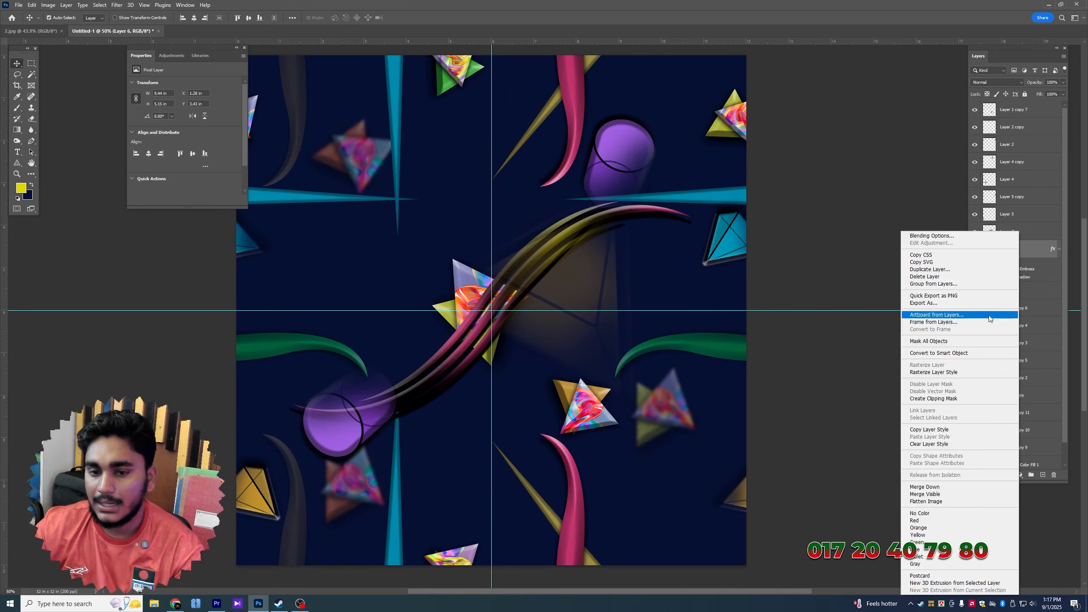
{"action": "left_click", "coordinate": [952, 372]}
{"action": "key", "text": "ctrl+u"}
{"action": "left_click_drag", "start_coordinate": [785, 210], "coordinate": [811, 233]}
{"action": "key", "text": "Return"}
{"action": "key", "text": "ctrl+l"}
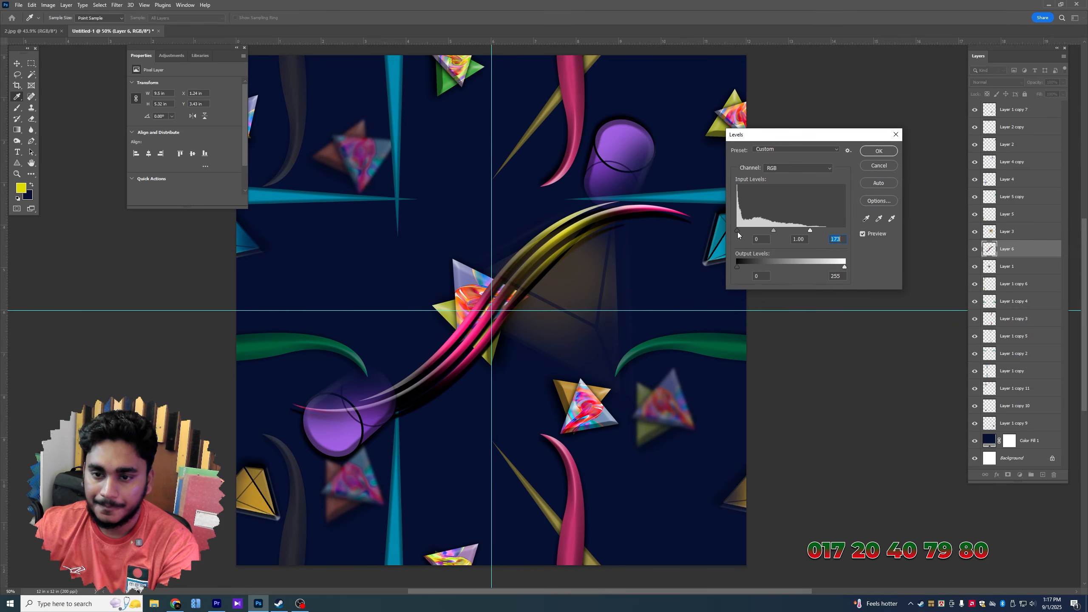
{"action": "key", "text": "Return"}
Scale the curved stripes down to about 87% and rotate them about 13° counterclockwise between the two purple cylinders
{"action": "key", "text": "ctrl+minus"}
{"action": "key", "text": "ctrl+plus"}
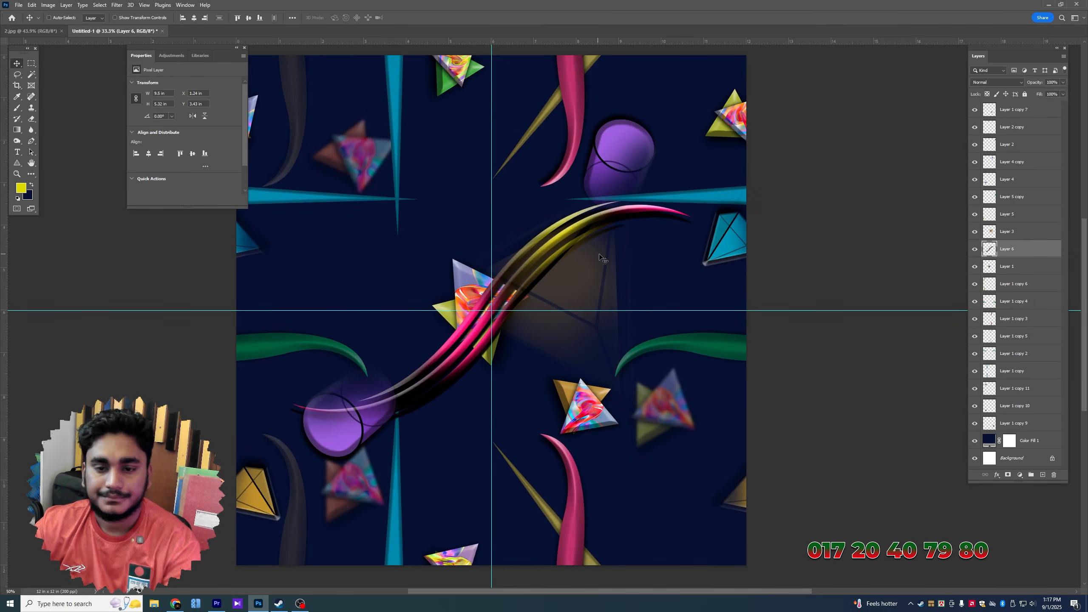
{"action": "key", "text": "ctrl+t"}
{"action": "left_click_drag", "start_coordinate": [692, 201], "coordinate": [643, 162]}
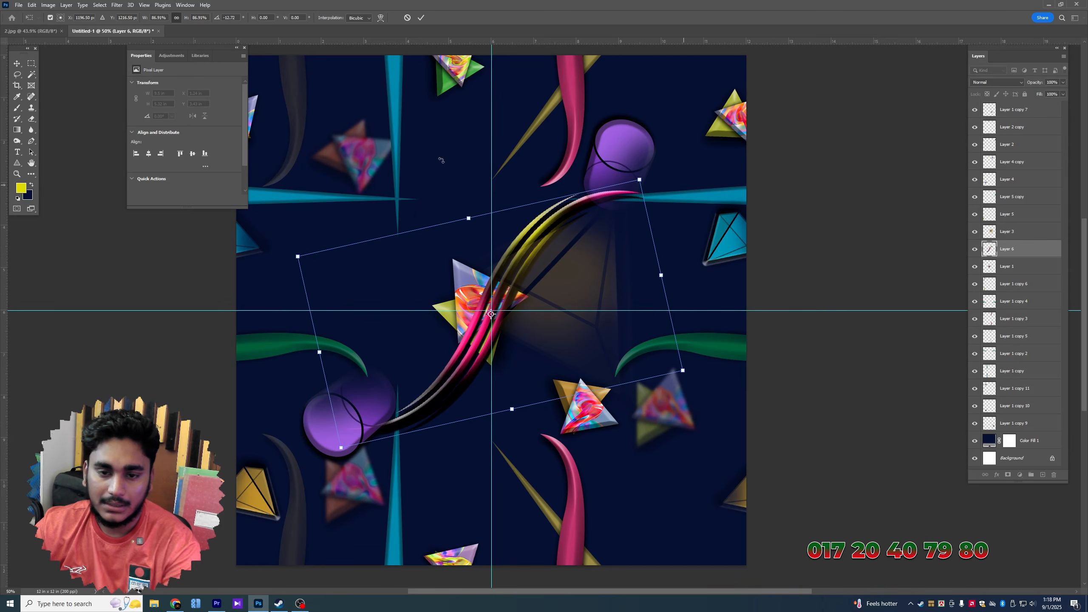
{"action": "key", "text": "Return"}
Cut the half of the curved stripes beyond the vertical centre guide and paste it onto its own layer
{"action": "left_click", "coordinate": [51, 67]}
{"action": "left_click", "coordinate": [32, 63]}
{"action": "scroll", "coordinate": [441, 133], "scroll_direction": "up", "scroll_amount": 2}
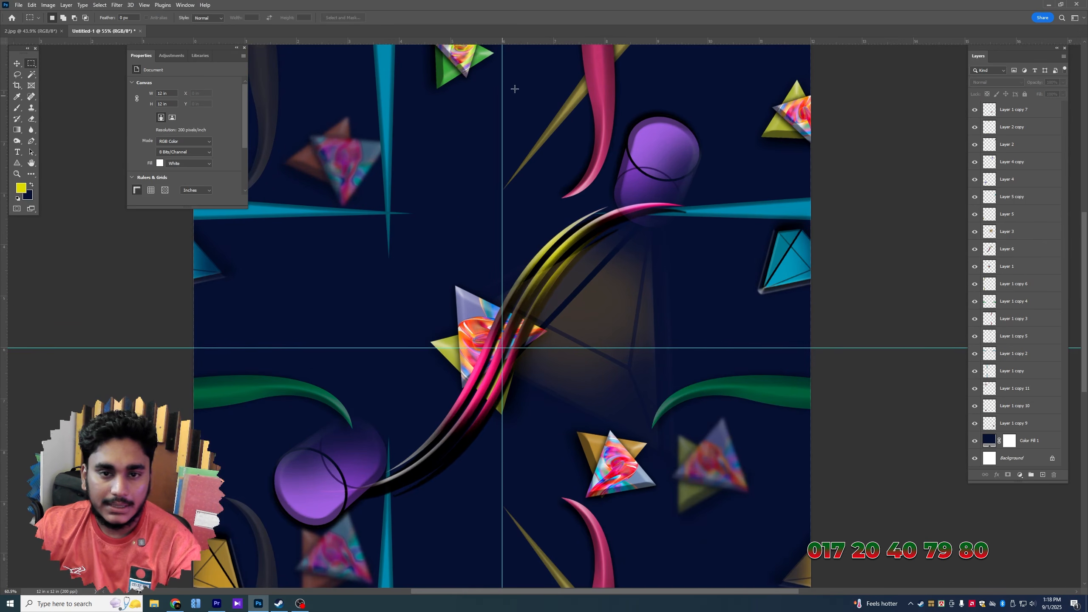
{"action": "left_click_drag", "start_coordinate": [503, 81], "coordinate": [780, 550]}
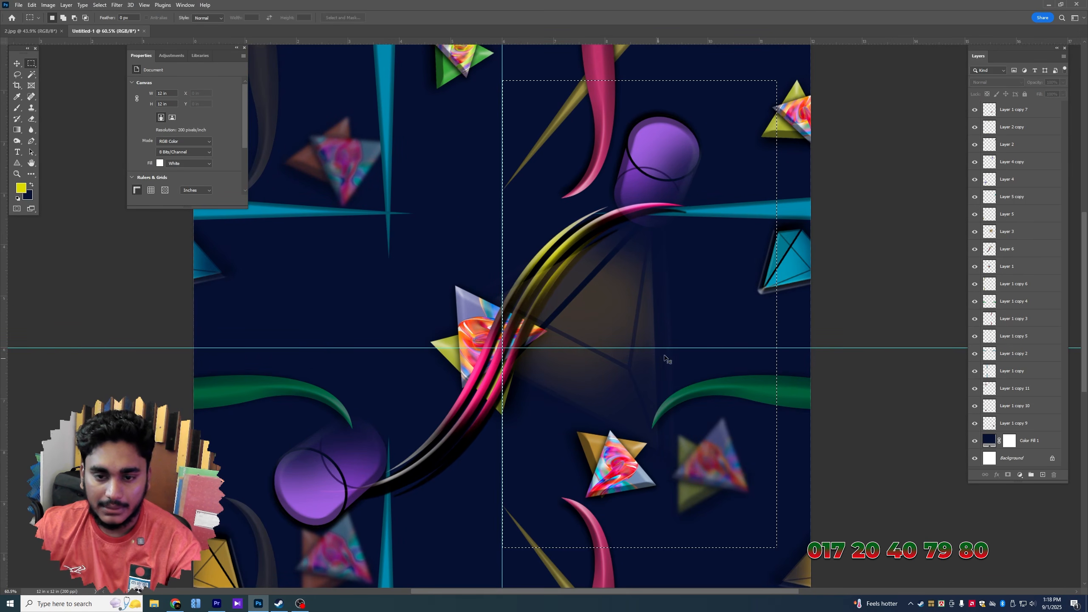
{"action": "key", "text": "ctrl+v"}
{"action": "left_click", "coordinate": [17, 63]}
{"action": "key", "text": "ctrl+z"}
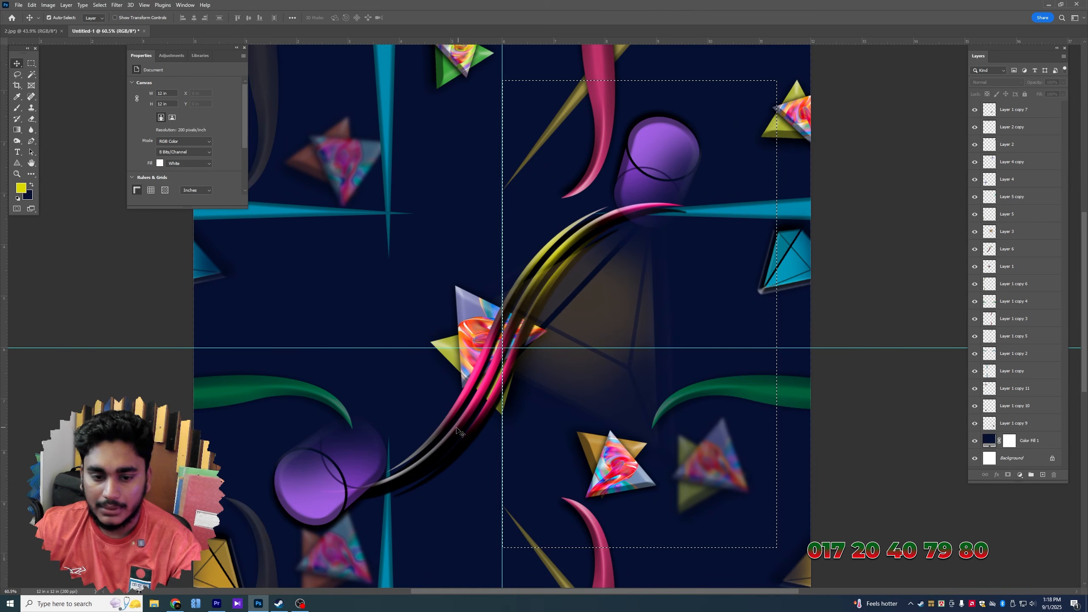
{"action": "key", "text": "ctrl+v"}
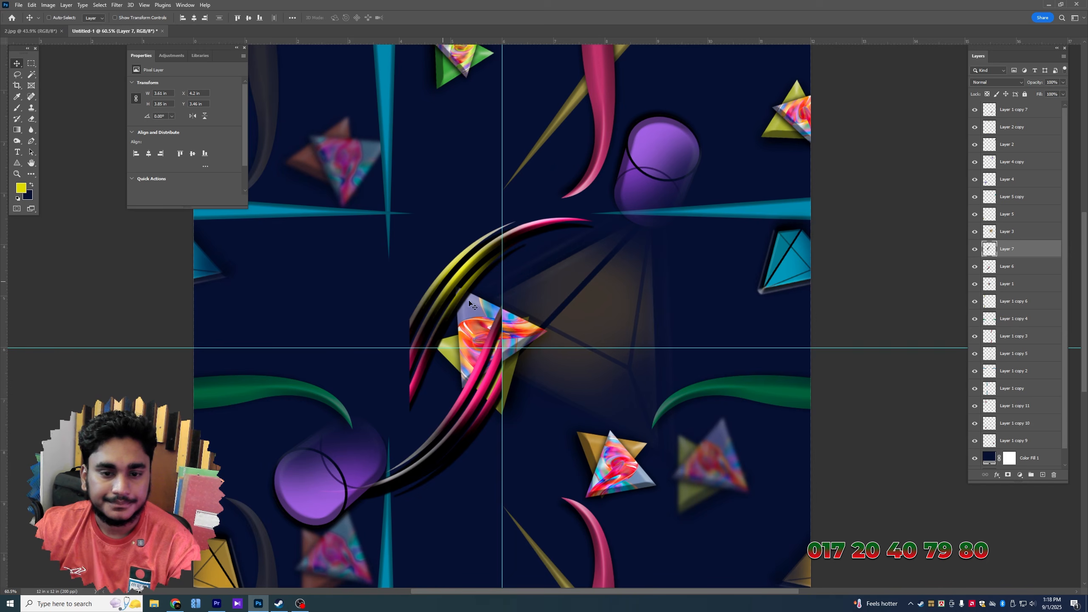
Move the pasted stripe half back against the centre guide so it joins the remaining half, and hide the guides
{"action": "left_click_drag", "start_coordinate": [471, 304], "coordinate": [563, 296]}
{"action": "scroll", "coordinate": [477, 269], "scroll_direction": "up", "scroll_amount": 5}
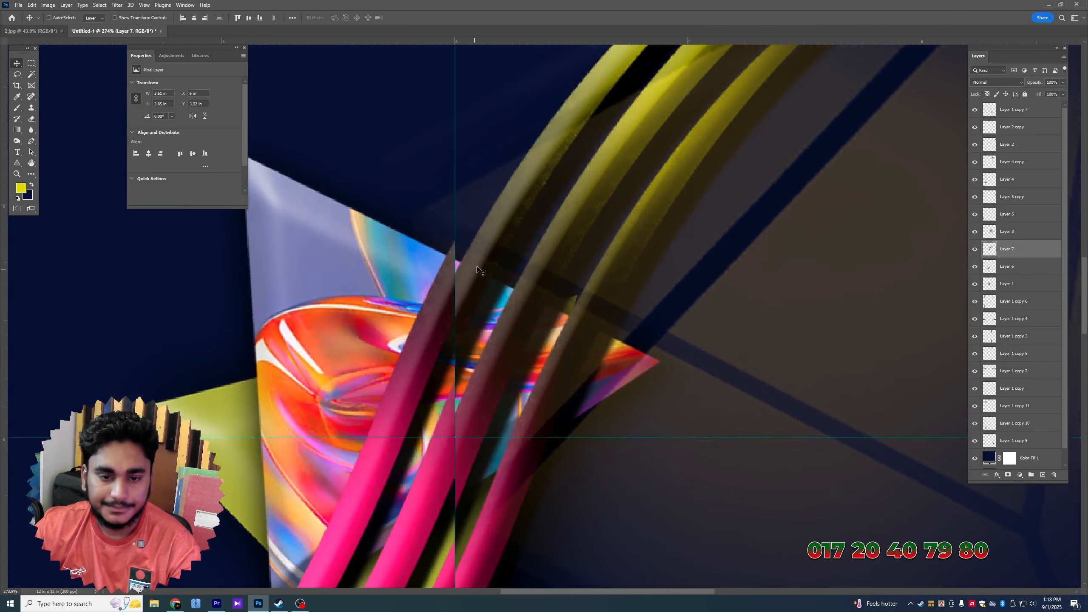
{"action": "left_click_drag", "start_coordinate": [477, 269], "coordinate": [474, 242]}
{"action": "key", "text": "Up"}
{"action": "key", "text": "Up"}
{"action": "key", "text": "Up"}
{"action": "key", "text": "Up"}
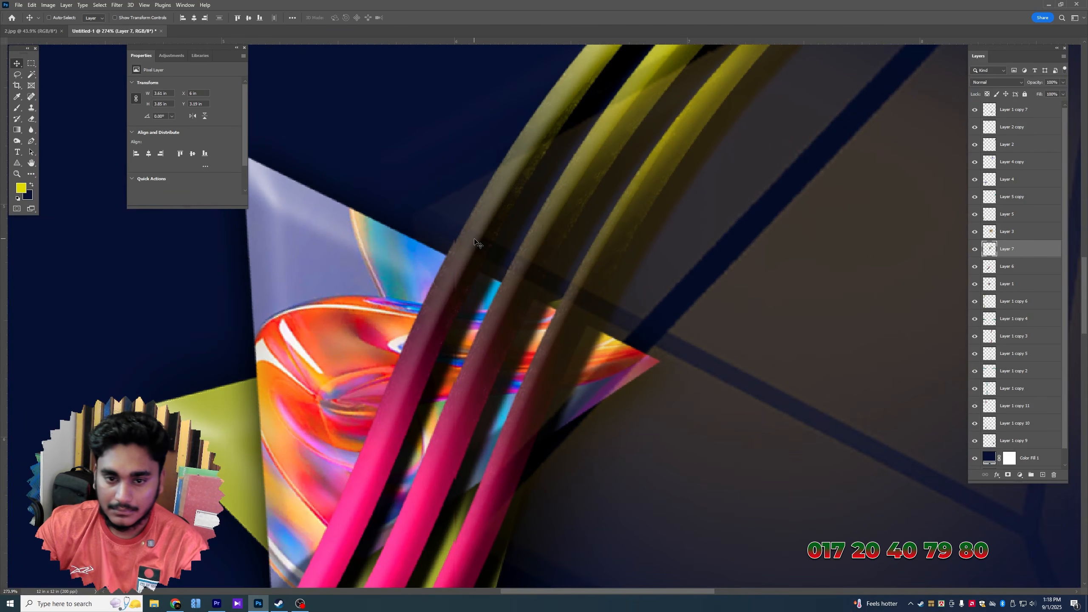
{"action": "key", "text": "ctrl+0"}
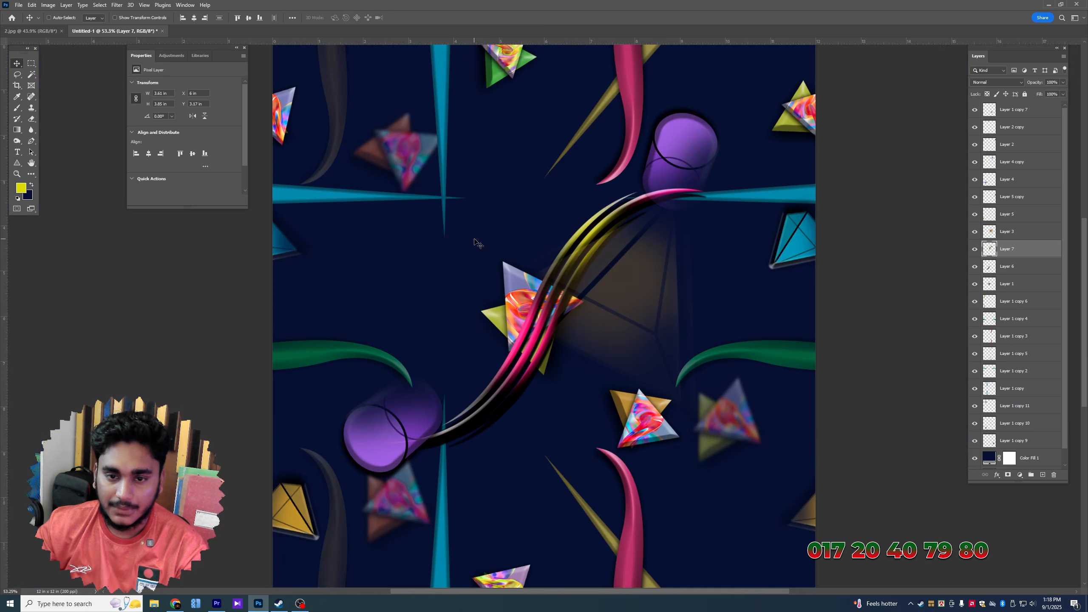
Align the upper stripe half to the canvas's left edge and the lower half to its right edge, and merge both layers
{"action": "left_click", "coordinate": [183, 19]}
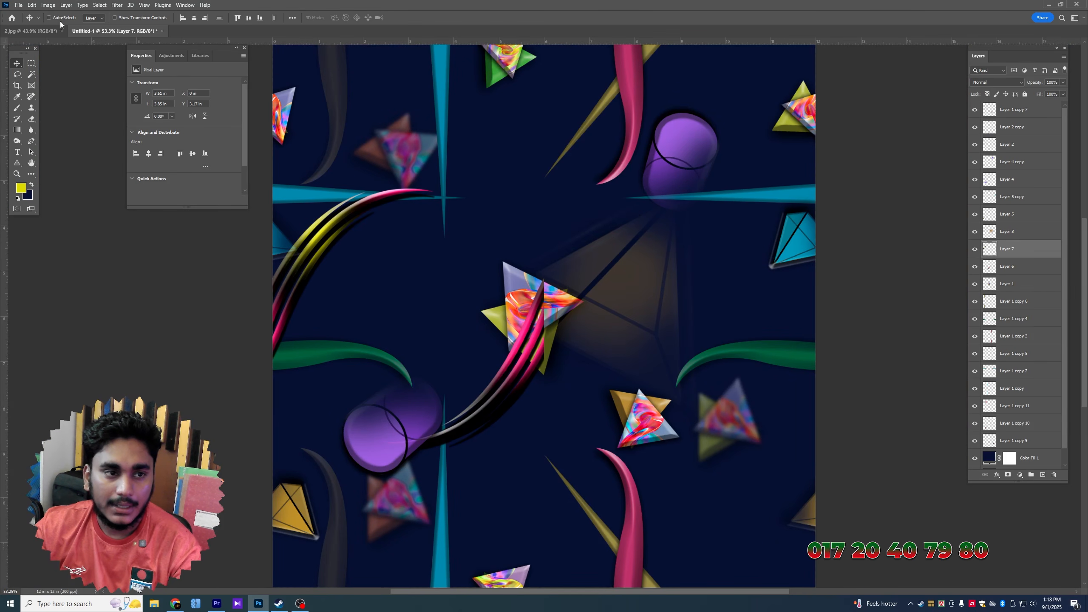
{"action": "left_click", "coordinate": [510, 360]}
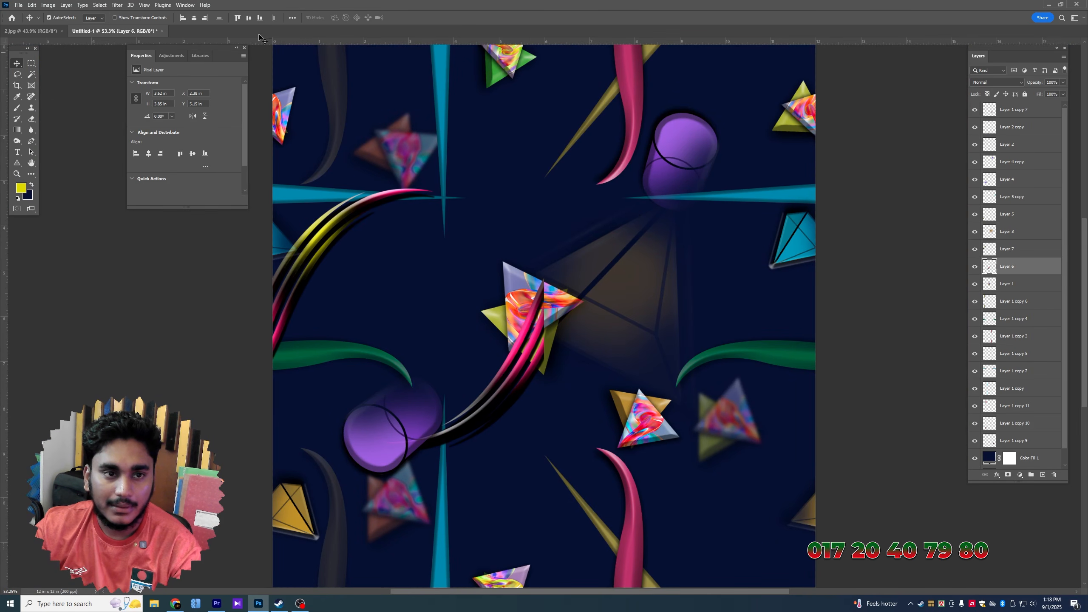
{"action": "left_click", "coordinate": [206, 18]}
{"action": "left_click", "coordinate": [338, 217], "text": "shift"}
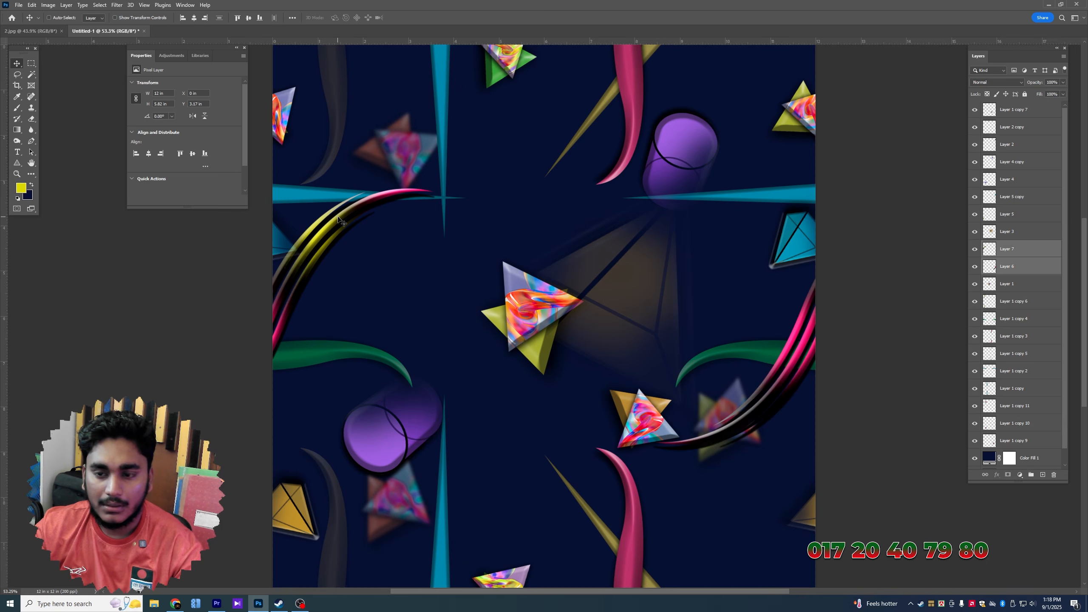
{"action": "key", "text": "ctrl+e"}
Undo the merging, edge alignment and splitting of the curved stripes
{"action": "key", "text": "ctrl+z"}
{"action": "key", "text": "ctrl+z"}
{"action": "key", "text": "ctrl+z"}
{"action": "key", "text": "ctrl+z"}
{"action": "key", "text": "ctrl+z"}
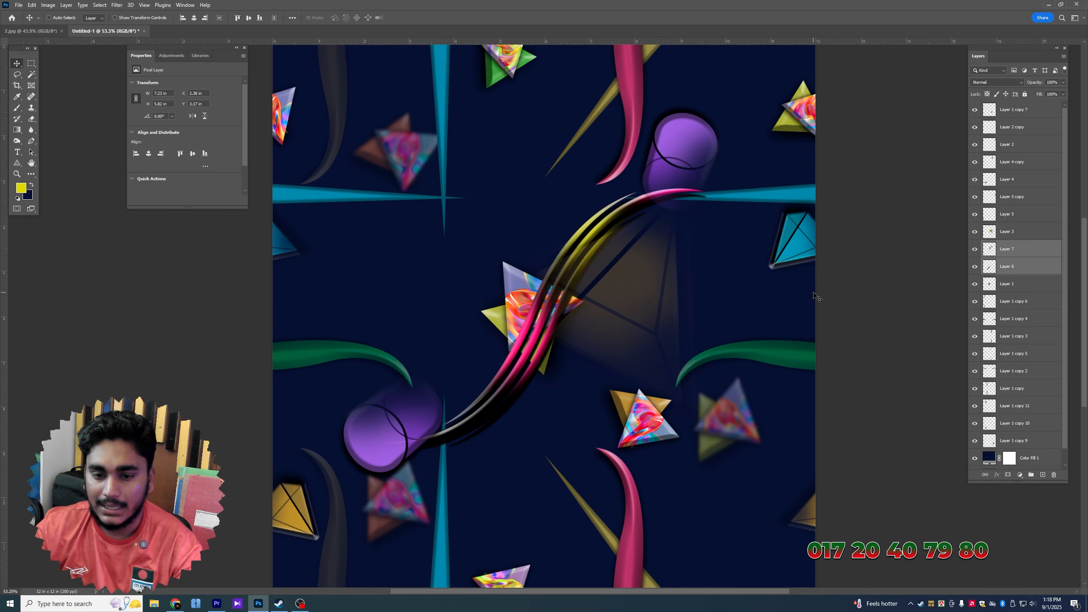
{"action": "key", "text": "ctrl+z"}
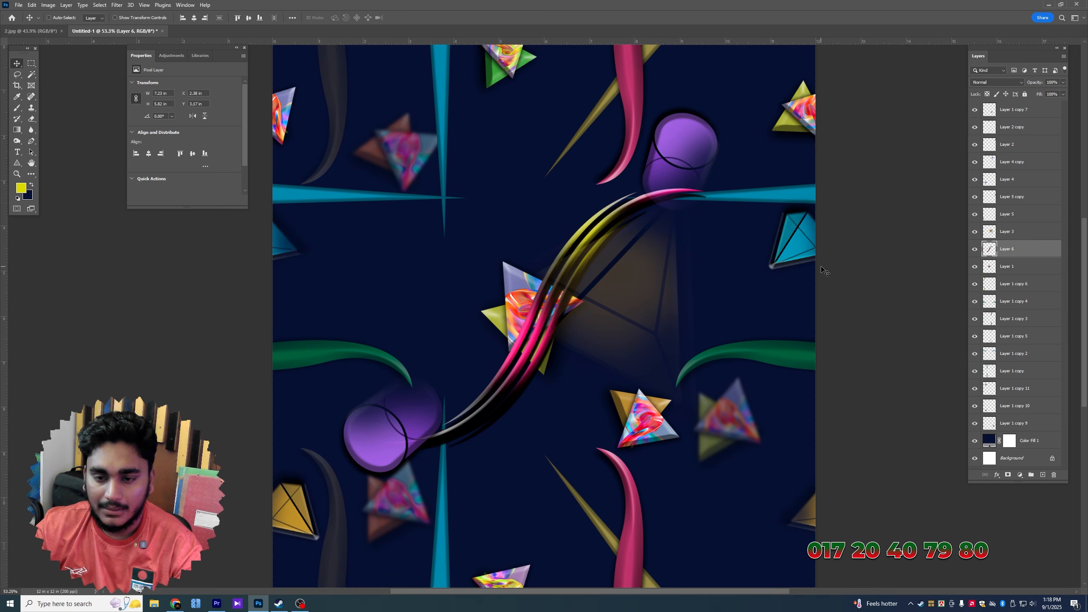
Duplicate the curved stripes layer and hide the duplicate
{"action": "left_click", "coordinate": [975, 249]}
{"action": "left_click", "coordinate": [975, 248]}
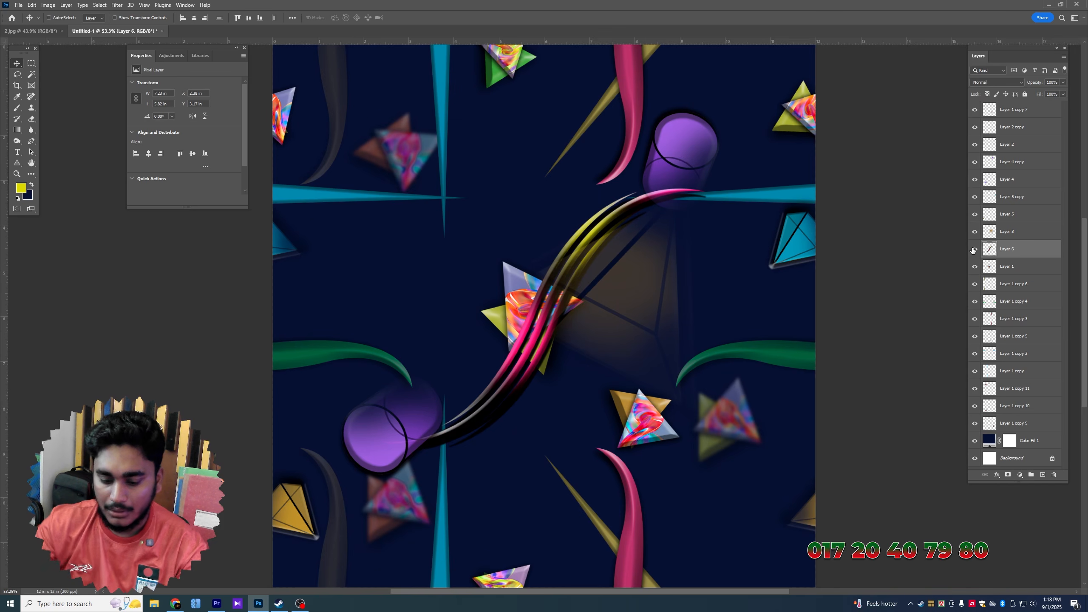
{"action": "key", "text": "ctrl+j"}
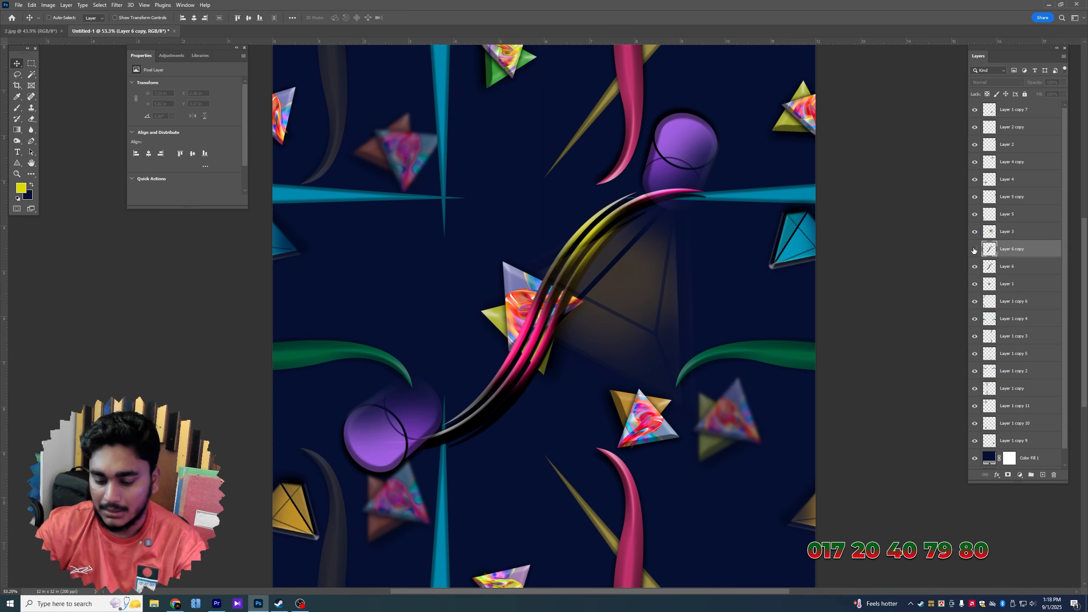
{"action": "left_click", "coordinate": [975, 250]}
Show the guides, cut the original stripes' half beyond the vertical centre guide and paste it onto a separate layer
{"action": "key", "text": "ctrl+semicolon"}
{"action": "left_click", "coordinate": [32, 65]}
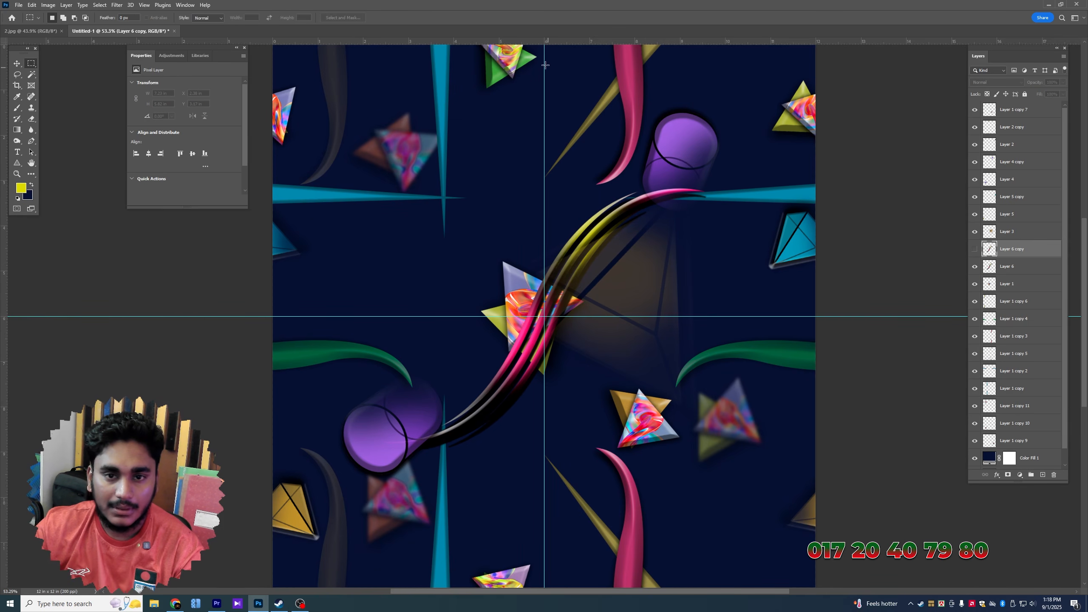
{"action": "left_click_drag", "start_coordinate": [545, 62], "coordinate": [738, 392]}
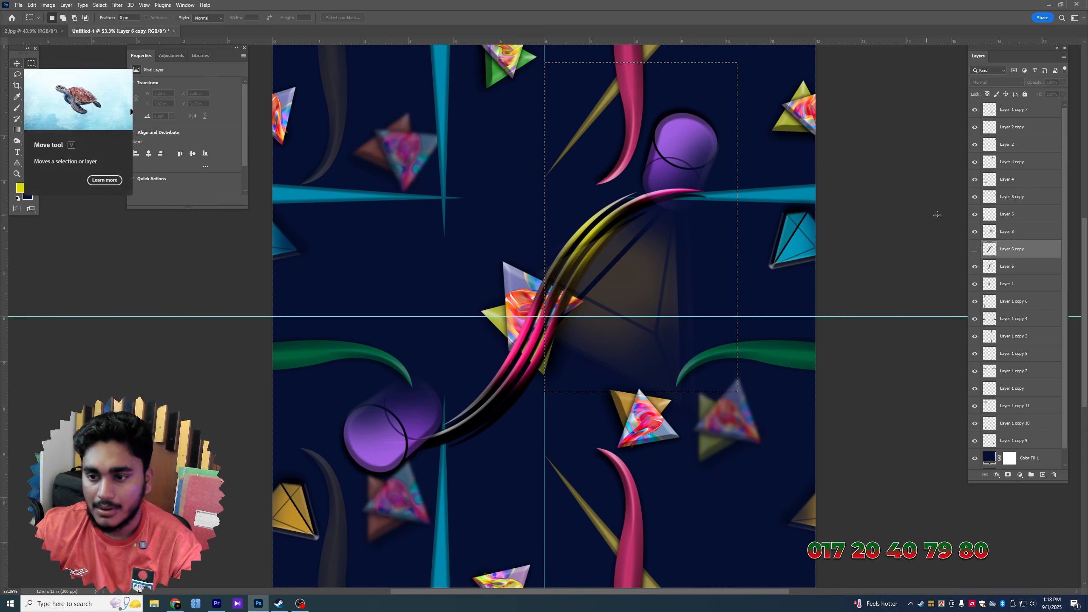
{"action": "left_click", "coordinate": [1012, 269]}
{"action": "key", "text": "Delete"}
{"action": "key", "text": "ctrl+d"}
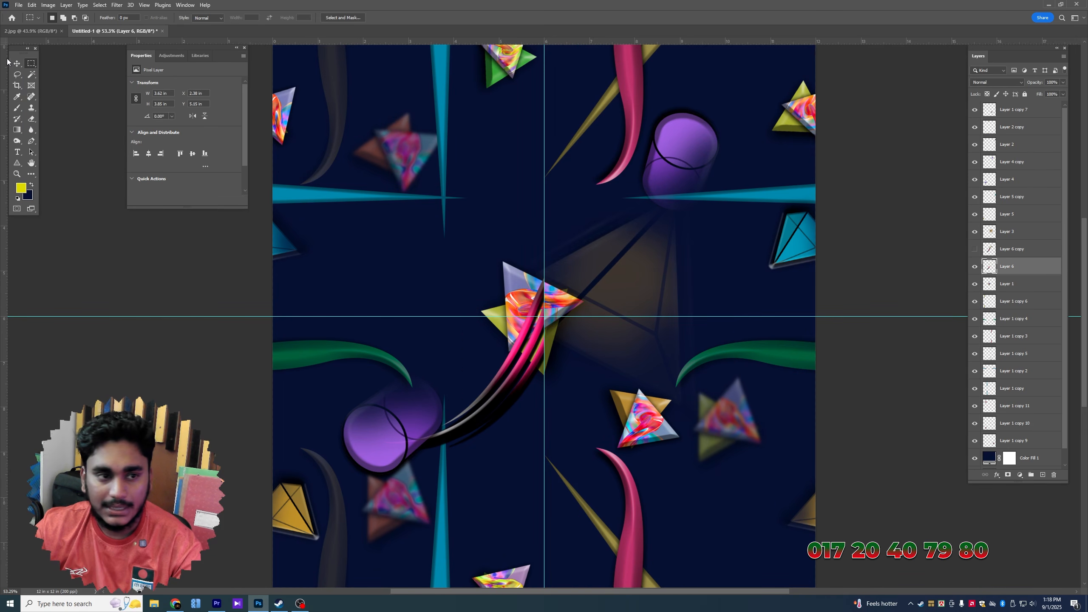
{"action": "left_click", "coordinate": [17, 63]}
{"action": "key", "text": "ctrl+v"}
{"action": "scroll", "coordinate": [506, 282], "scroll_direction": "up", "scroll_amount": 5}
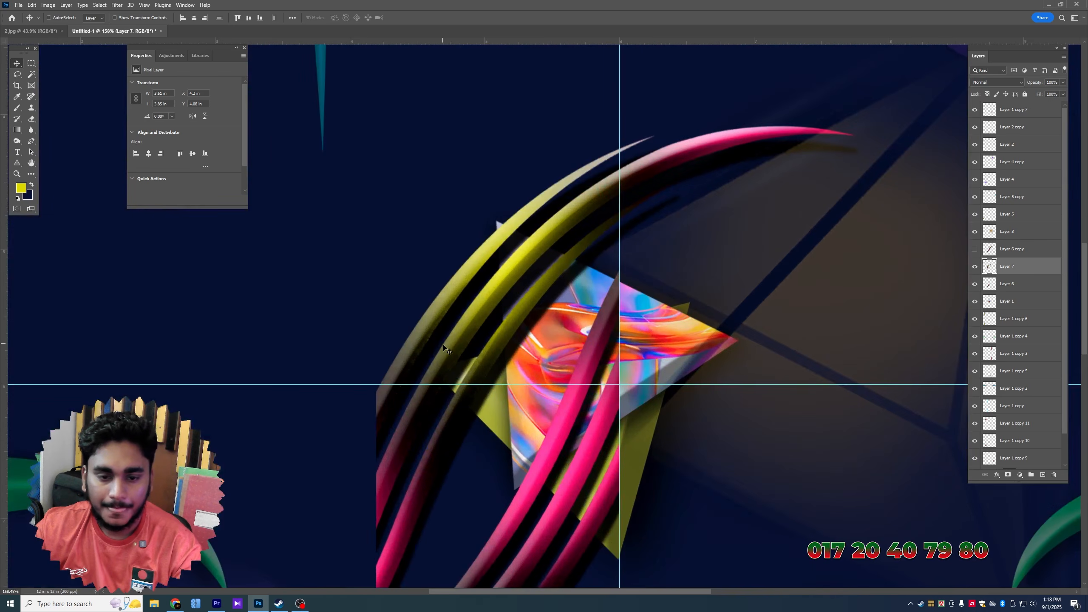
Reposition Layer 7, the upper half of the striped curve, so it meets the lower half exactly at the vertical centre guide
{"action": "left_click_drag", "start_coordinate": [443, 345], "coordinate": [712, 216]}
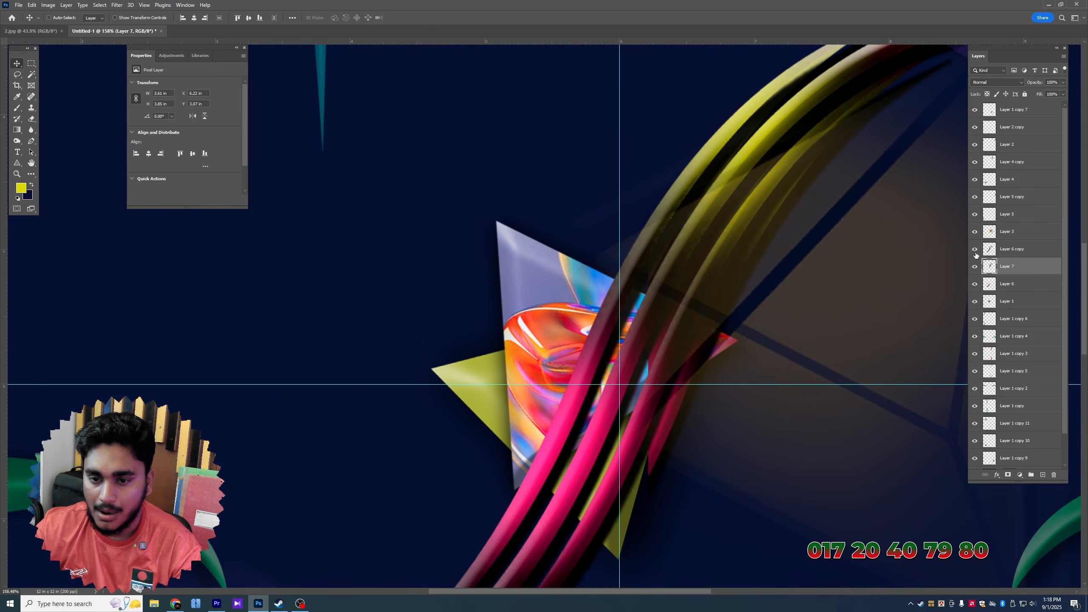
{"action": "scroll", "coordinate": [661, 257], "scroll_direction": "up", "scroll_amount": 3}
{"action": "scroll", "coordinate": [661, 257], "scroll_direction": "up", "scroll_amount": 2}
{"action": "left_click_drag", "start_coordinate": [661, 257], "coordinate": [573, 265]}
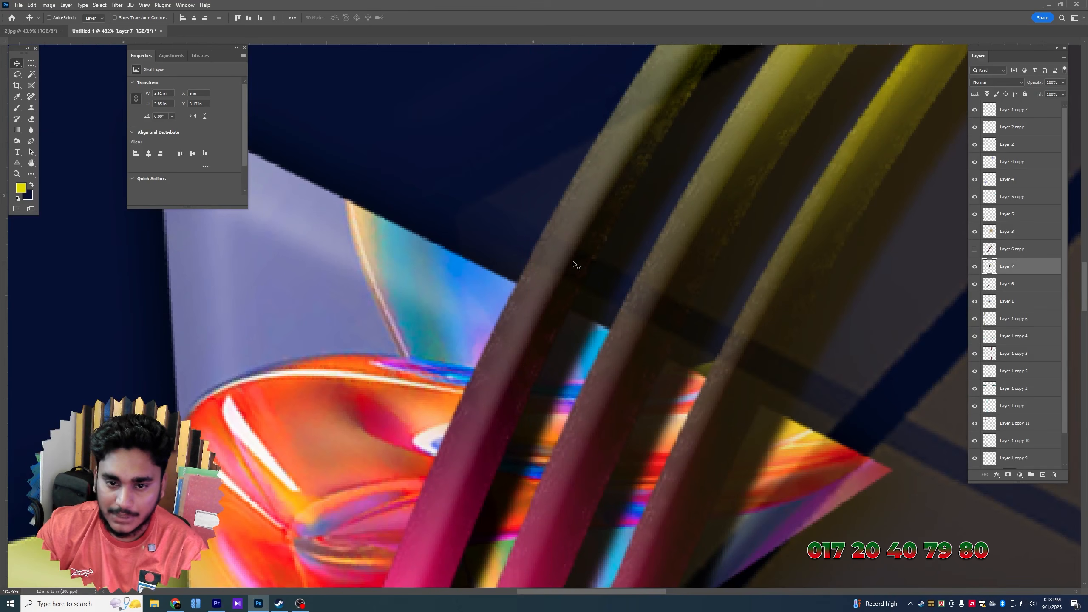
{"action": "key", "text": "ctrl+0"}
{"action": "key", "text": "ctrl+minus"}
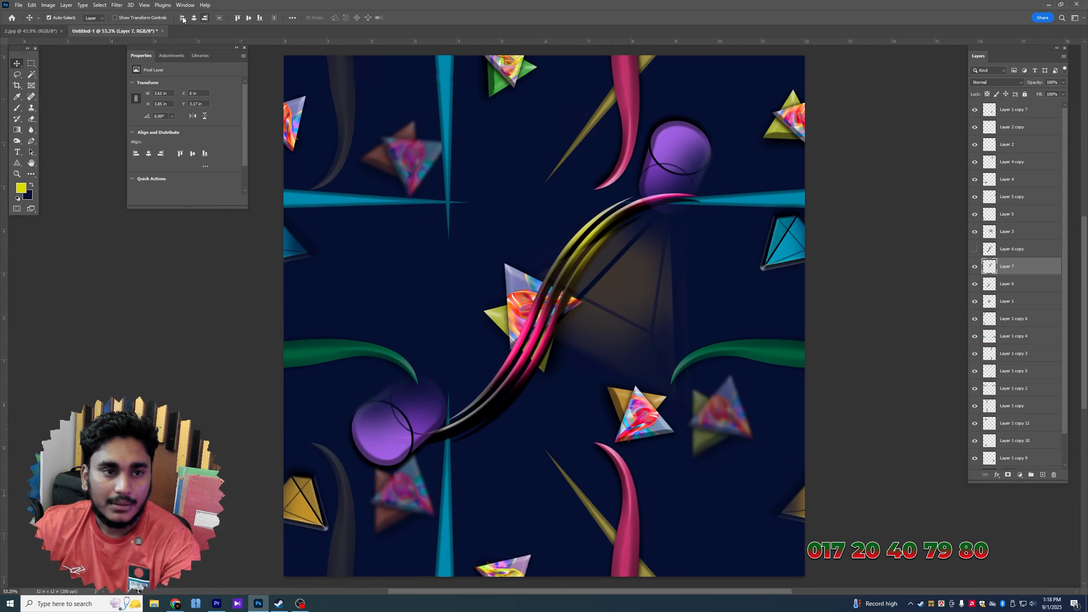
Align the upper curve half with the canvas's left edge and the lower half, Layer 6, with its right edge
{"action": "left_click", "coordinate": [182, 17]}
{"action": "left_click", "coordinate": [504, 350]}
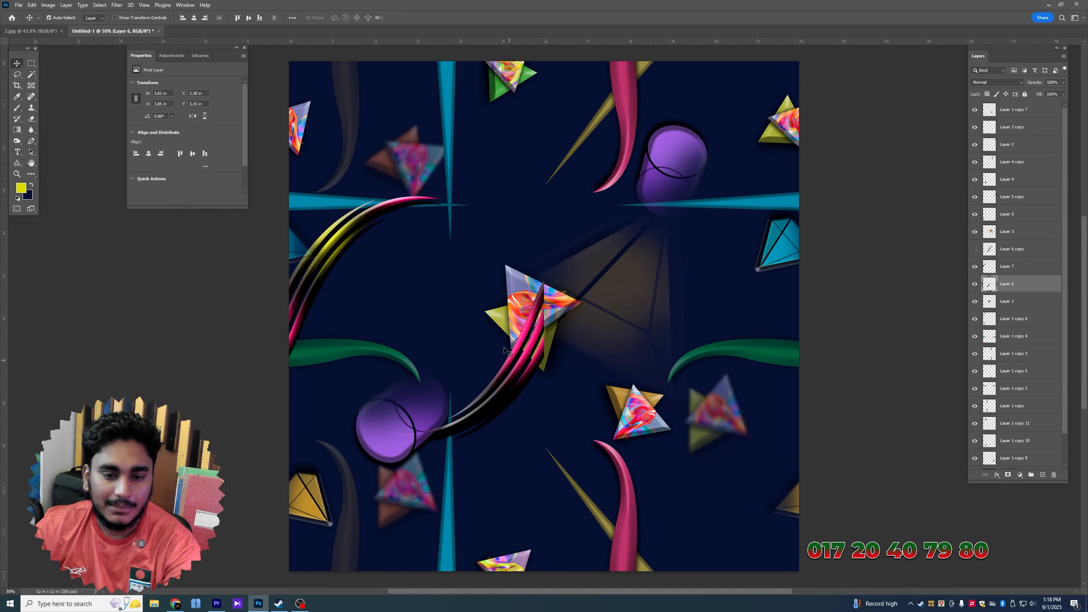
{"action": "left_click", "coordinate": [205, 18]}
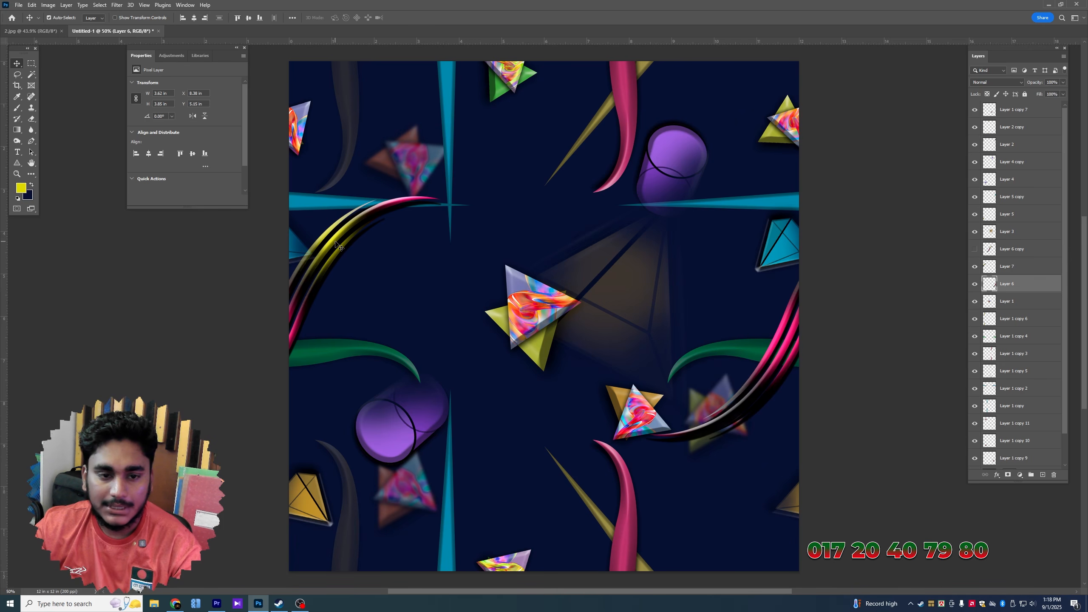
Merge the two striped curve halves into one layer and duplicate the merged layer
{"action": "left_click", "coordinate": [337, 245], "text": "shift"}
{"action": "key", "text": "ctrl+e"}
{"action": "key", "text": "ctrl+t"}
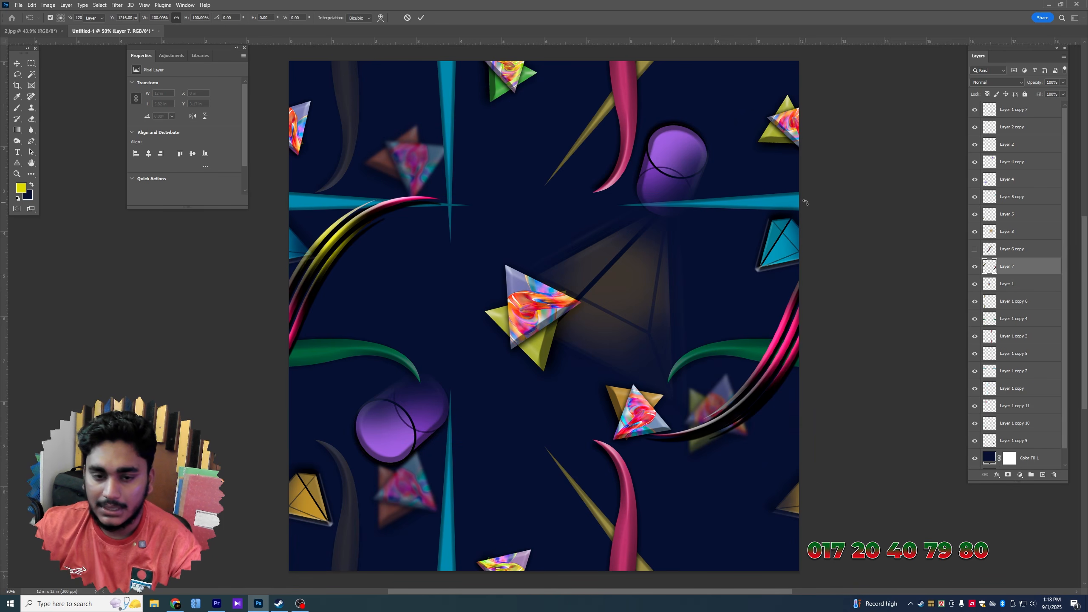
{"action": "key", "text": "ctrl+j"}
Rotate the duplicated curve layer by -90° and align it with the canvas's top edge
{"action": "key", "text": "ctrl+t"}
{"action": "key", "text": "ctrl+minus"}
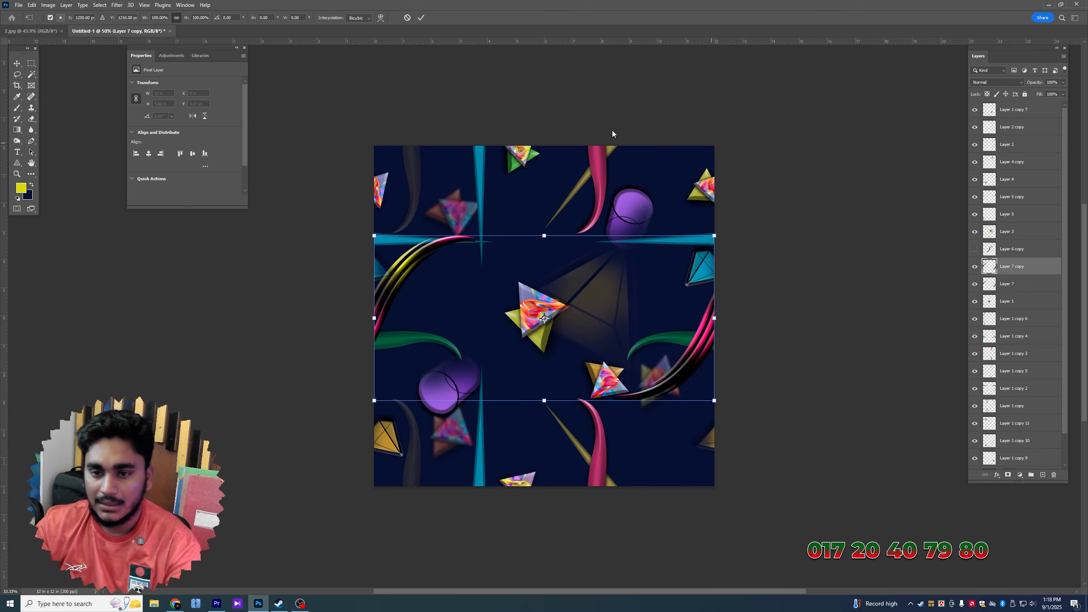
{"action": "key", "text": "Return"}
{"action": "key", "text": "ctrl+t"}
{"action": "left_click_drag", "start_coordinate": [753, 243], "coordinate": [443, 139]}
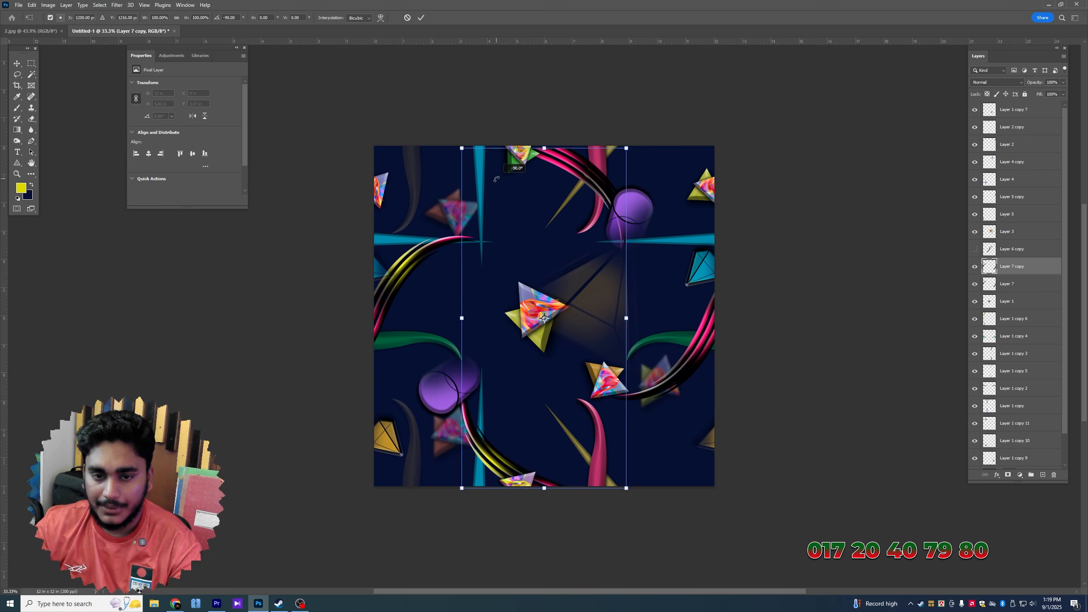
{"action": "key", "text": "Return"}
{"action": "left_click", "coordinate": [237, 18]}
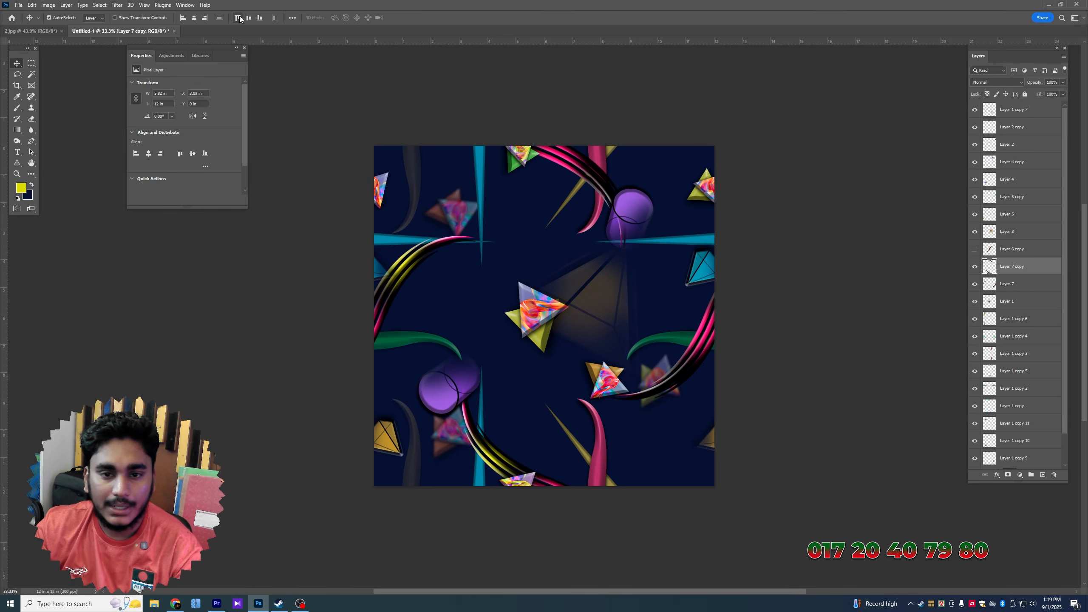
Shift the hue of Layer 7 copy so its pink areas turn orange and its yellow areas turn green
{"action": "scroll", "coordinate": [601, 210], "scroll_direction": "up", "scroll_amount": 2}
{"action": "key", "text": "ctrl+u"}
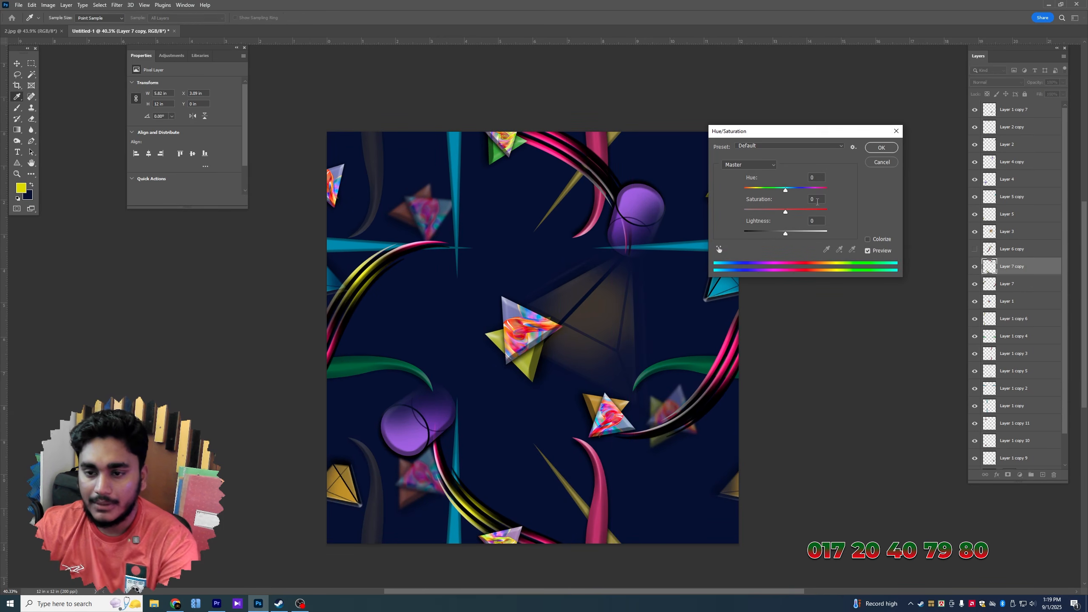
{"action": "key", "text": "Return"}
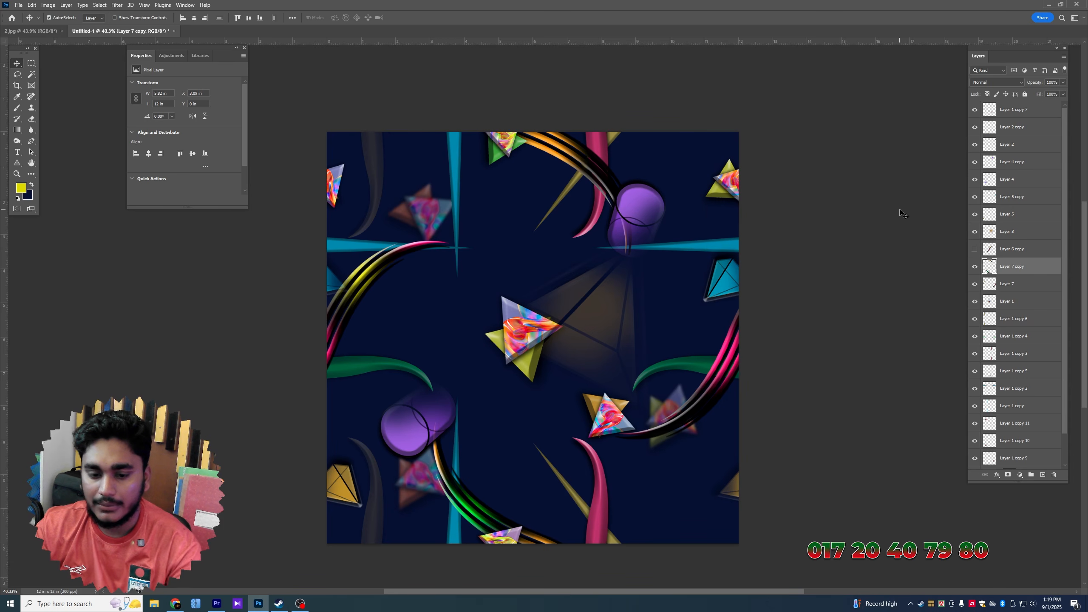
Show Layer 6 copy, the complete striped curve, and rotate it clockwise so it slopes down from left to right
{"action": "left_click", "coordinate": [976, 250]}
{"action": "left_click", "coordinate": [1006, 257]}
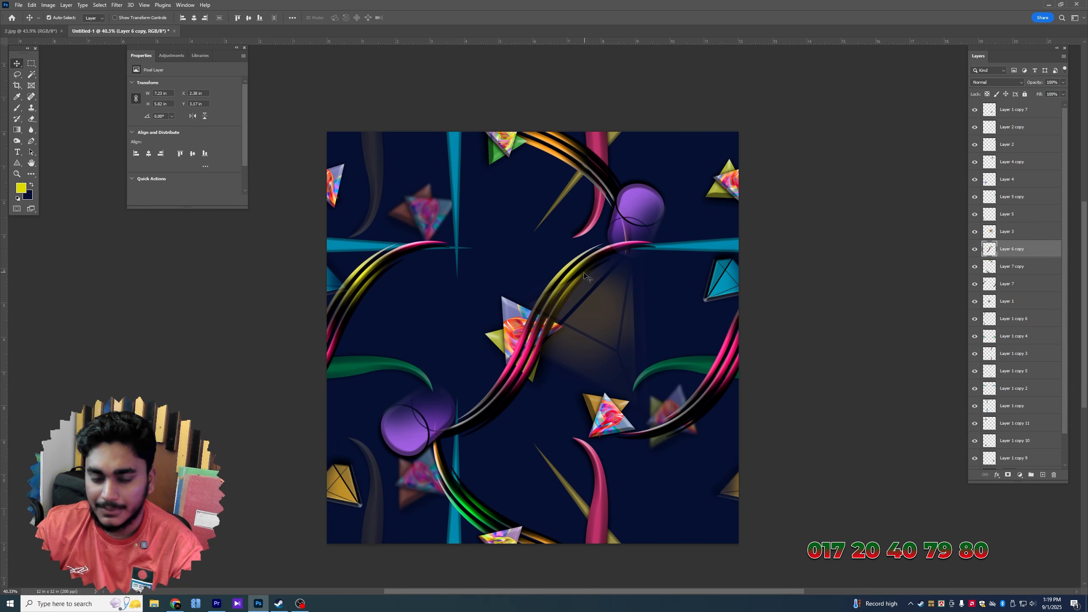
{"action": "key", "text": "ctrl+t"}
{"action": "left_click_drag", "start_coordinate": [663, 236], "coordinate": [636, 439]}
{"action": "key", "text": "Return"}
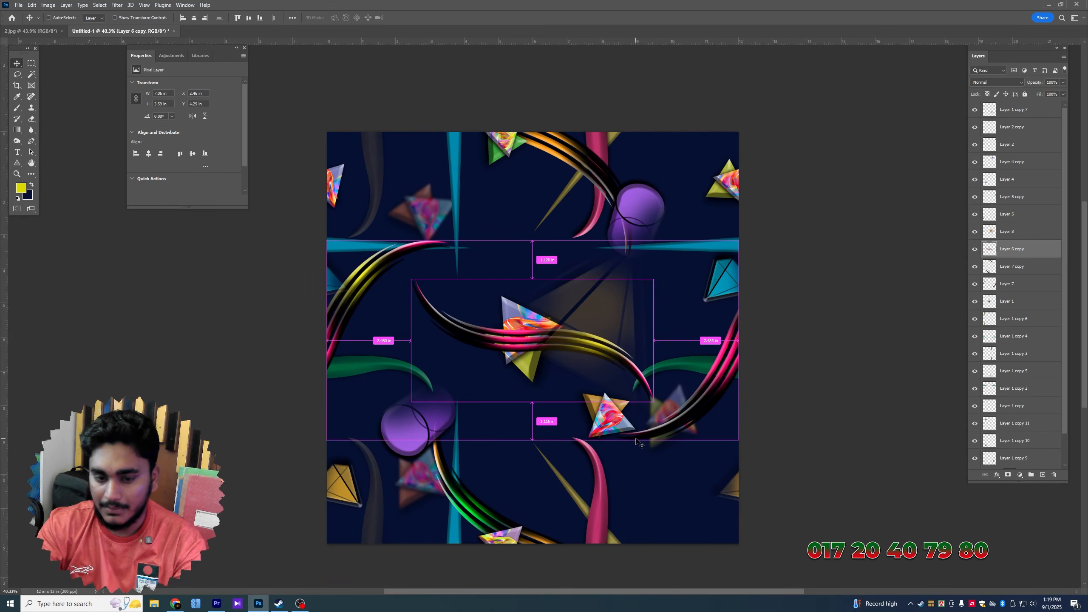
Stack the rotated curve directly above Color Fill 1 and place a duplicate of it lower and to the right
{"action": "key", "text": "ctrl+shift+bracketleft"}
{"action": "key", "text": "ctrl+bracketright"}
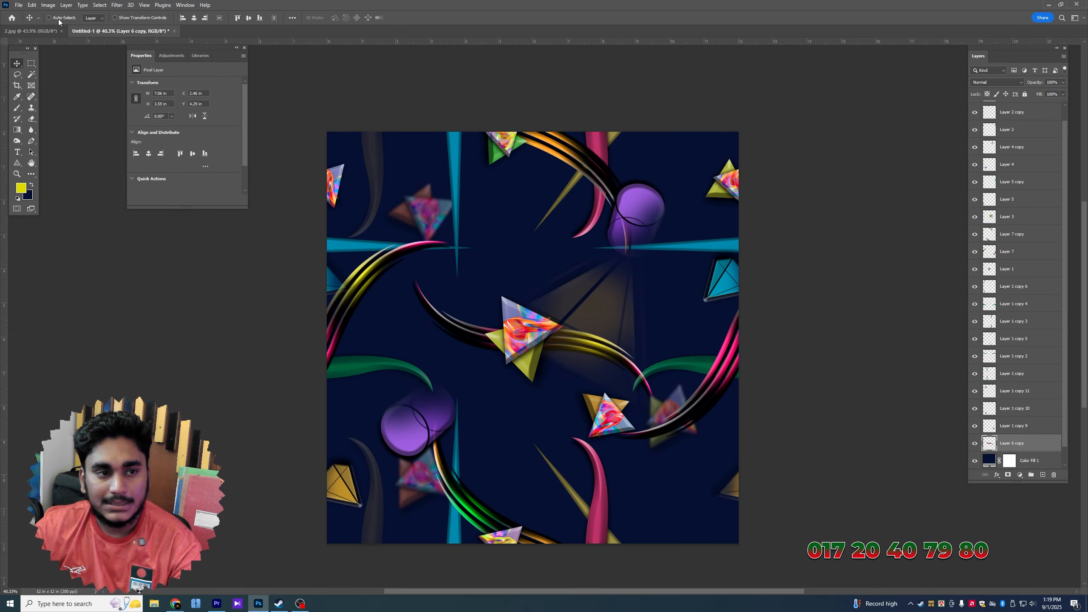
{"action": "left_click_drag", "start_coordinate": [442, 336], "coordinate": [520, 450]}
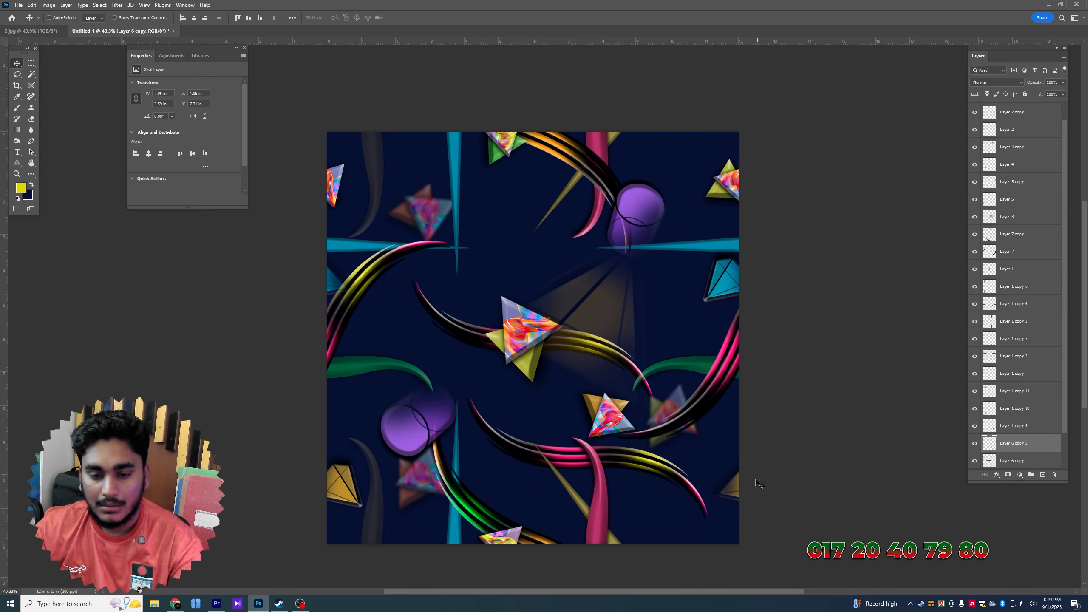
{"action": "key", "text": "ctrl+t"}
{"action": "left_click_drag", "start_coordinate": [729, 489], "coordinate": [507, 510]}
{"action": "key", "text": "Escape"}
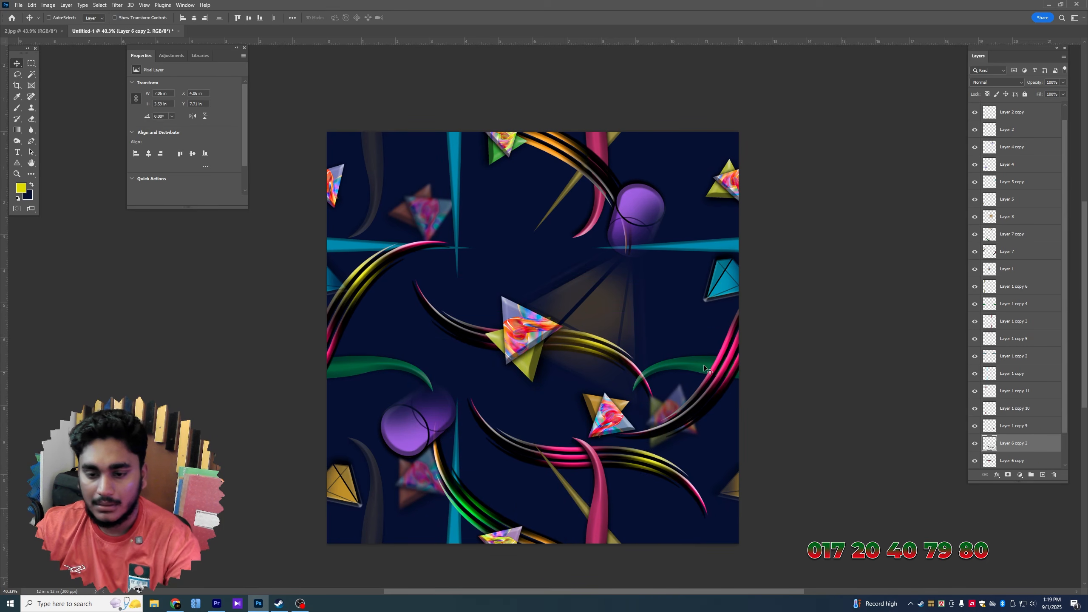
Rotate the duplicate curve, Layer 6 copy 2, to rise toward the right and position it below and right of the central triangle
{"action": "key", "text": "ctrl+t"}
{"action": "left_click_drag", "start_coordinate": [689, 358], "coordinate": [617, 508]}
{"action": "left_click_drag", "start_coordinate": [586, 403], "coordinate": [555, 341]}
{"action": "left_click_drag", "start_coordinate": [651, 320], "coordinate": [676, 390]}
{"action": "key", "text": "Return"}
Recolour Layer 6 copy 2 in blue and magenta with Hue/Saturation by setting the hue to -125
{"action": "scroll", "coordinate": [629, 375], "scroll_direction": "up", "scroll_amount": 2}
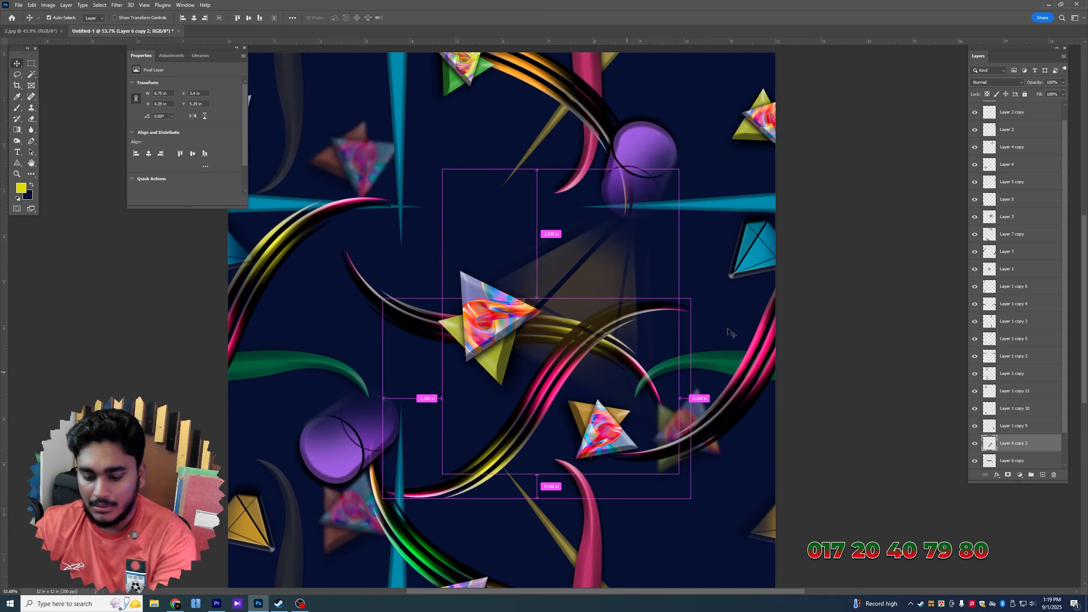
{"action": "key", "text": "ctrl+u"}
{"action": "left_click_drag", "start_coordinate": [785, 188], "coordinate": [754, 191]}
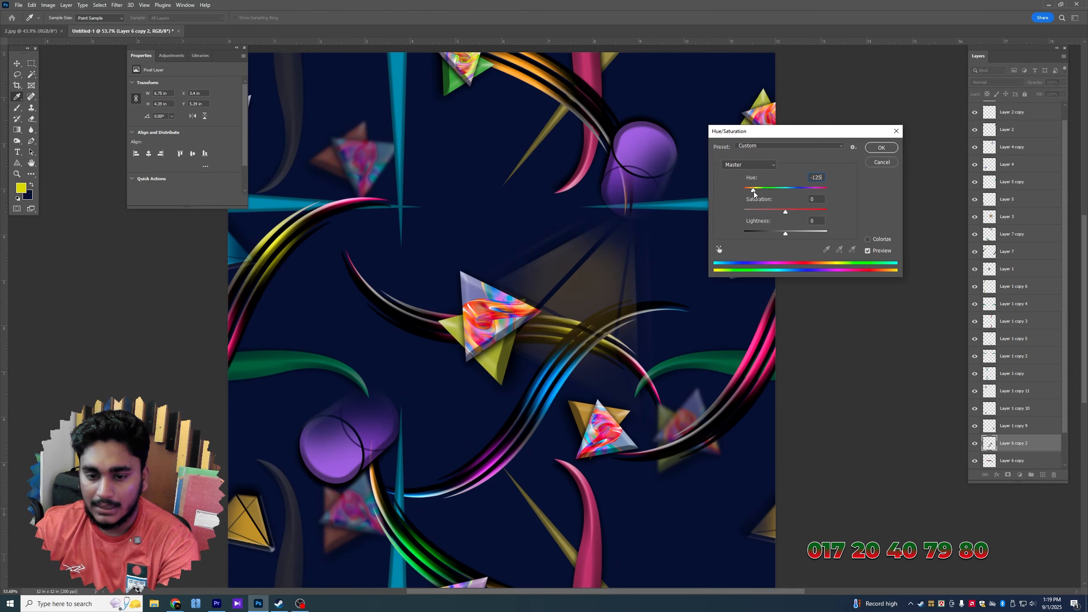
{"action": "key", "text": "Return"}
{"action": "key", "text": "ctrl+minus"}
{"action": "key", "text": "ctrl+minus"}
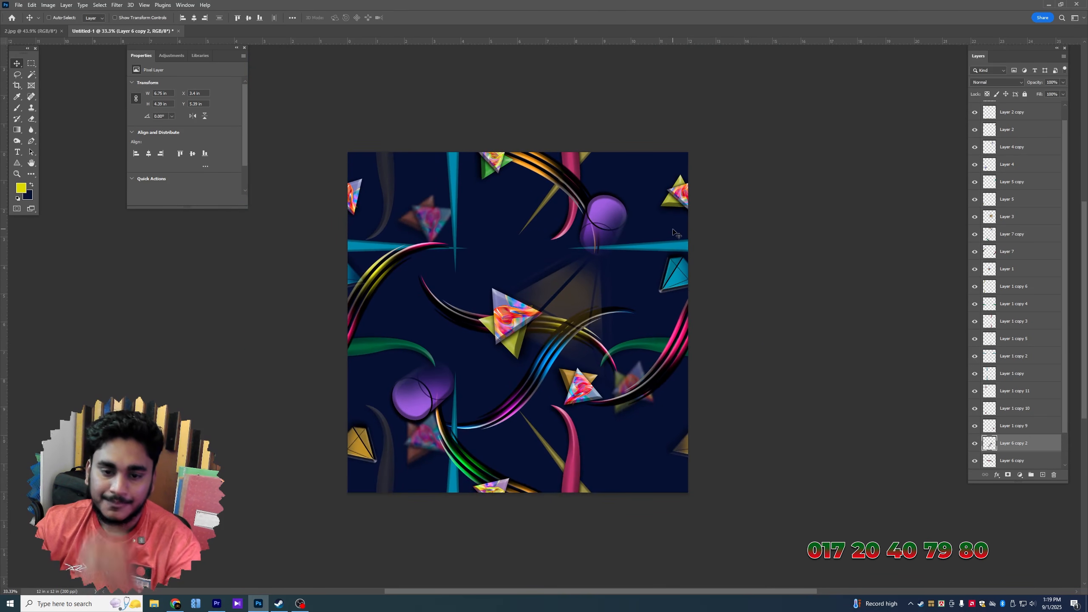
Extend the layer list to show all layers and duplicate the Color Fill 1 background layer
{"action": "scroll", "coordinate": [1039, 467], "scroll_direction": "down", "scroll_amount": 2}
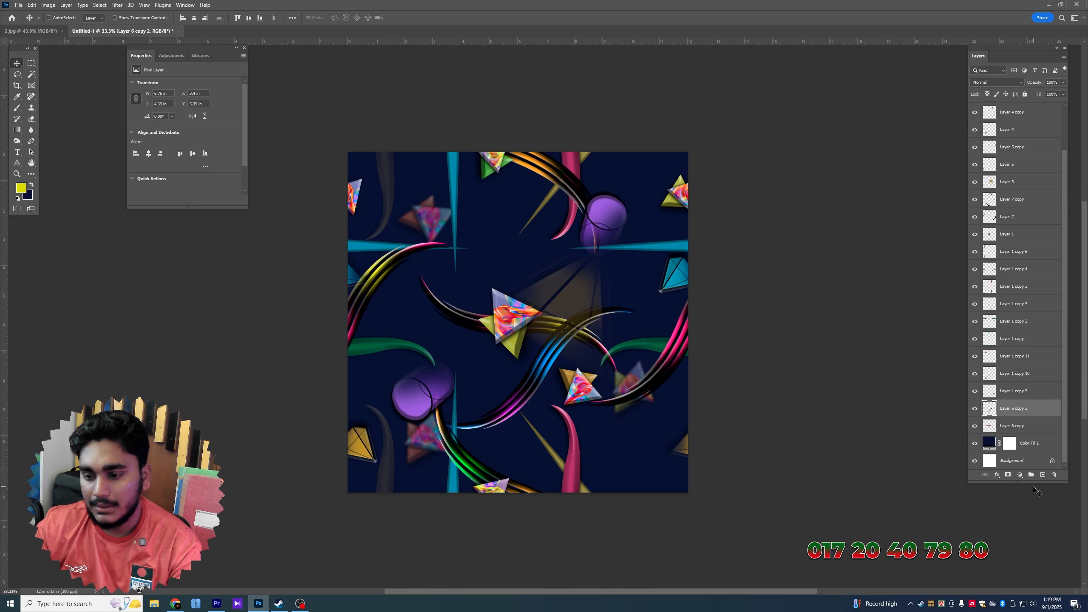
{"action": "left_click_drag", "start_coordinate": [1026, 483], "coordinate": [1028, 567]}
{"action": "left_click", "coordinate": [1030, 499]}
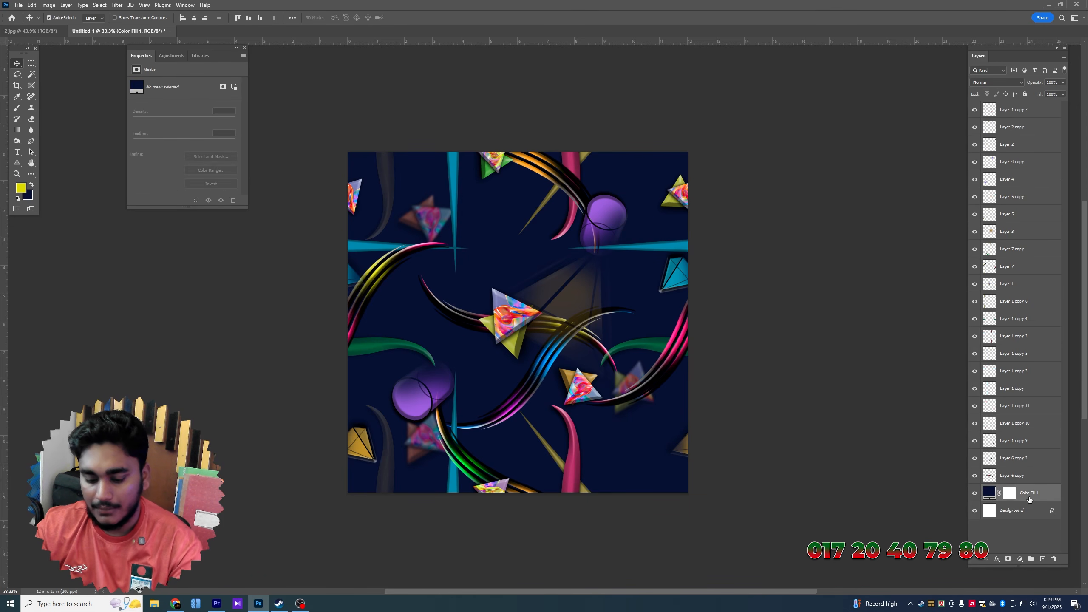
{"action": "key", "text": "ctrl+j"}
Change the duplicated colour fill to the pale yellow-green f1ffaf
{"action": "double_click", "coordinate": [989, 493]}
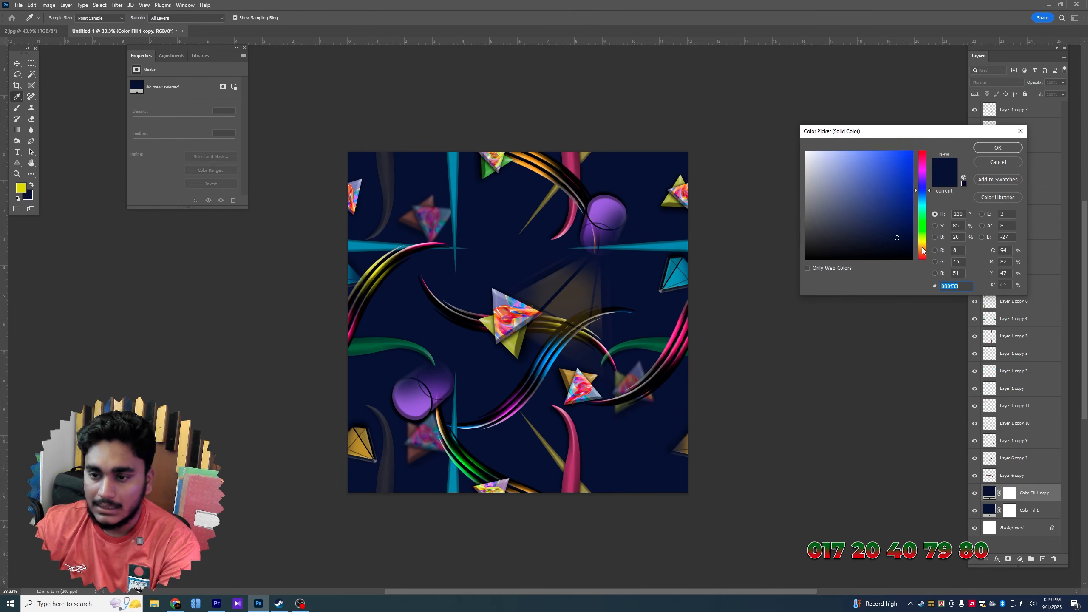
{"action": "left_click", "coordinate": [922, 239]}
{"action": "left_click_drag", "start_coordinate": [858, 180], "coordinate": [841, 152]}
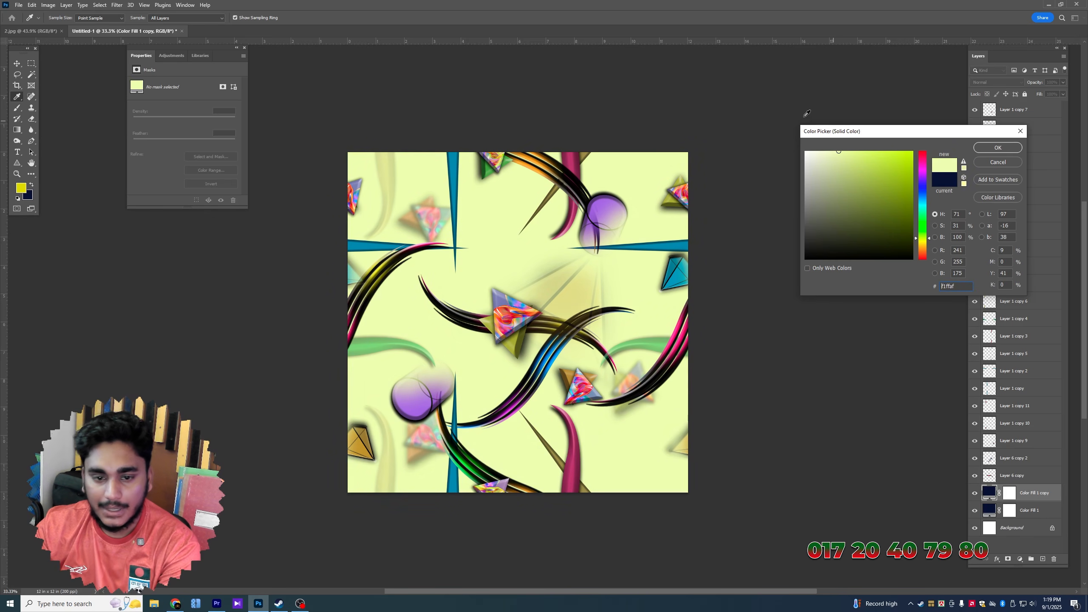
{"action": "key", "text": "Return"}
{"action": "key", "text": "v"}
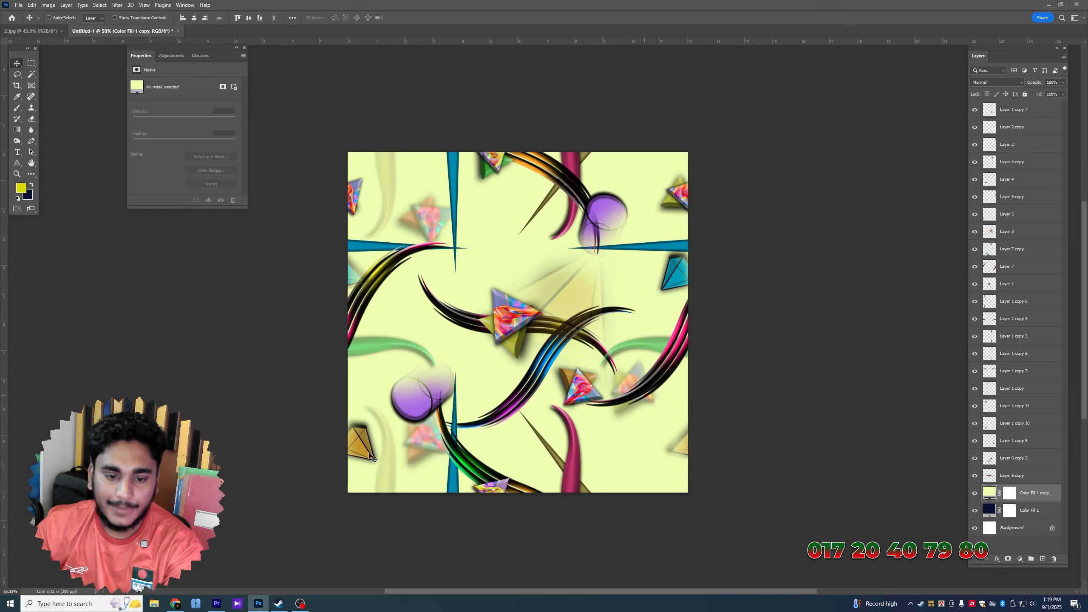
{"action": "scroll", "coordinate": [577, 362], "scroll_direction": "up", "scroll_amount": 1}
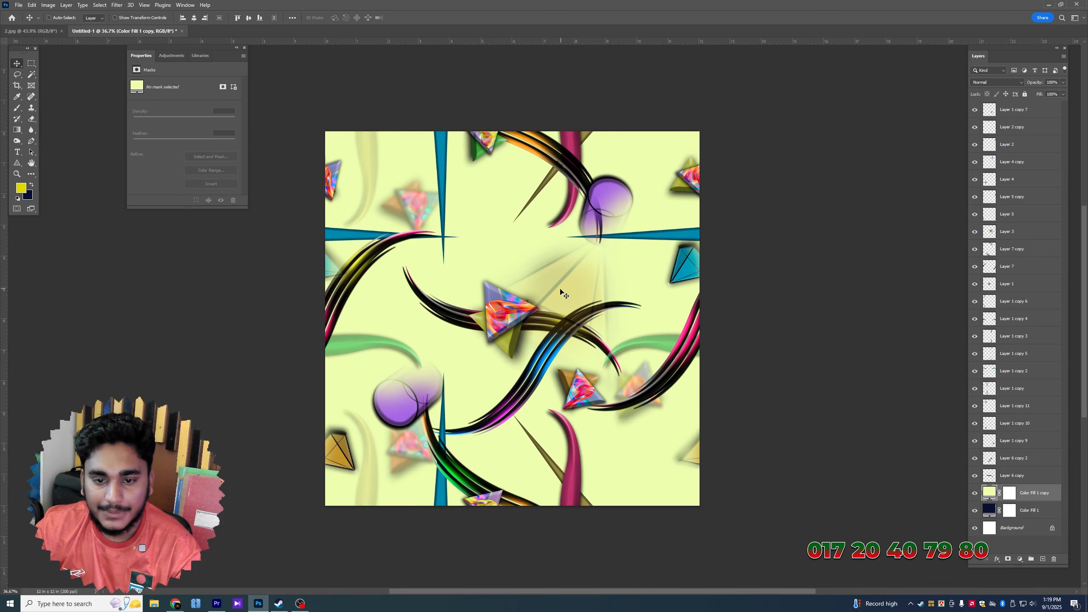
Move Layer 6 copy slightly up and to the left and set its opacity to 50%
{"action": "left_click_drag", "start_coordinate": [470, 334], "coordinate": [480, 339]}
{"action": "key", "text": "ctrl+z"}
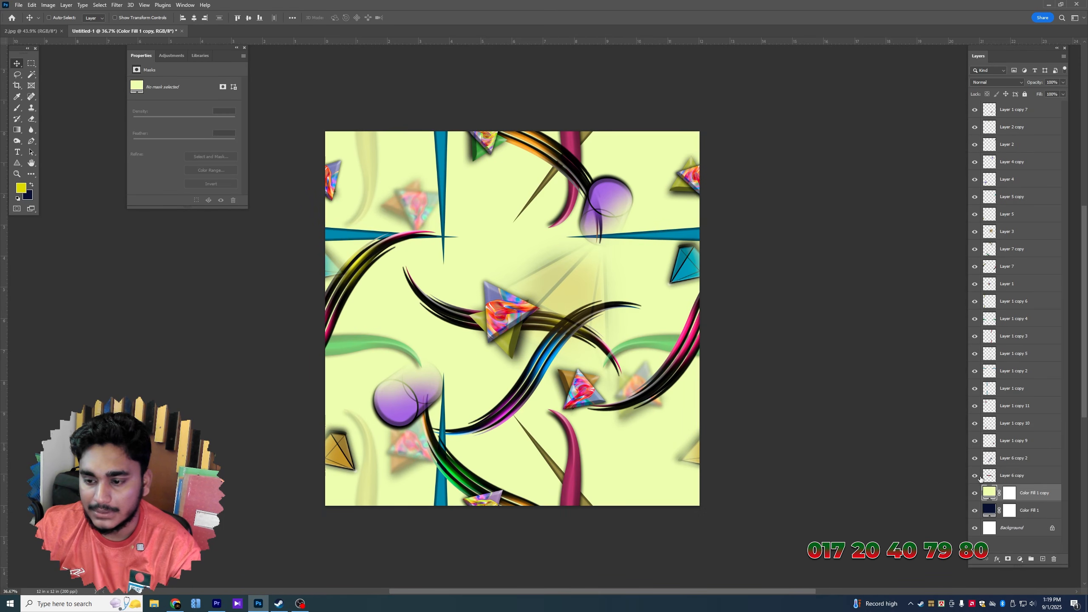
{"action": "left_click", "coordinate": [986, 477]}
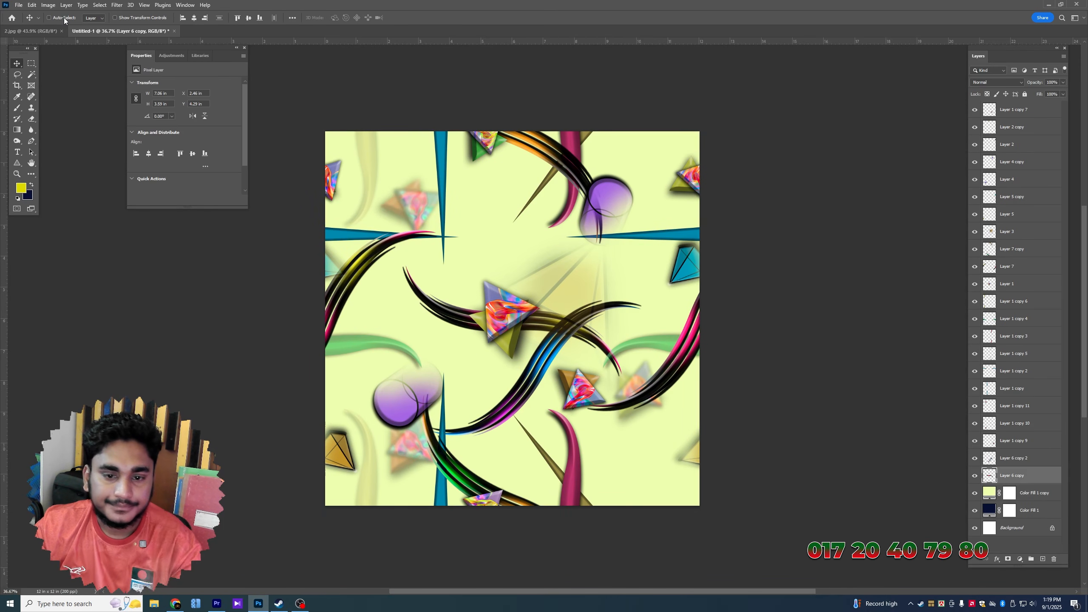
{"action": "left_click_drag", "start_coordinate": [439, 319], "coordinate": [427, 314]}
{"action": "key", "text": "5"}
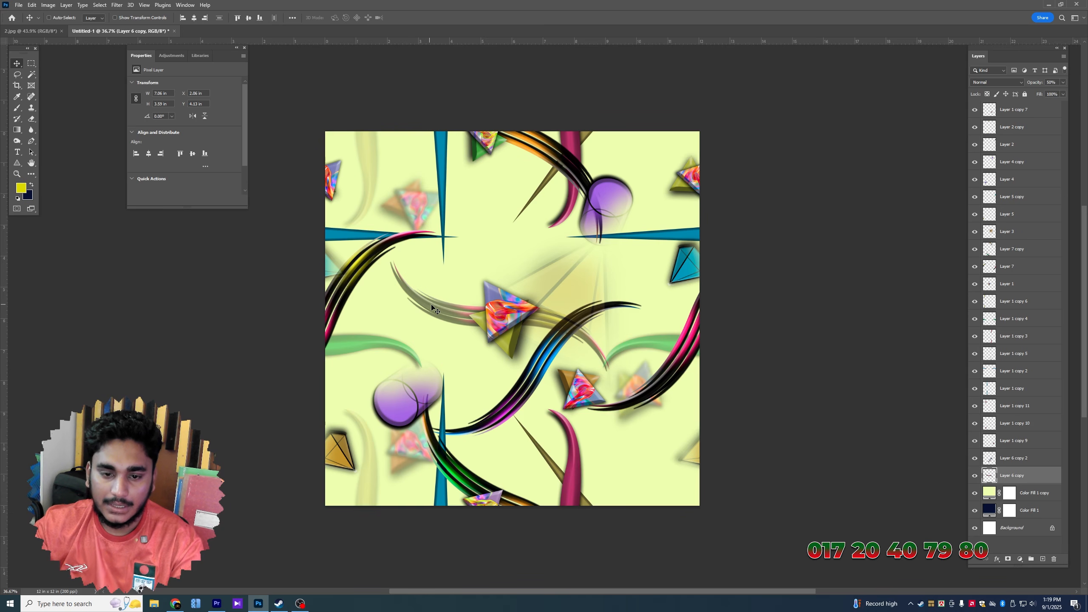
Enlarge the semi-transparent curve on Layer 6 copy to about 169% and rotate it about 28° clockwise
{"action": "key", "text": "ctrl+t"}
{"action": "left_click_drag", "start_coordinate": [609, 260], "coordinate": [707, 313]}
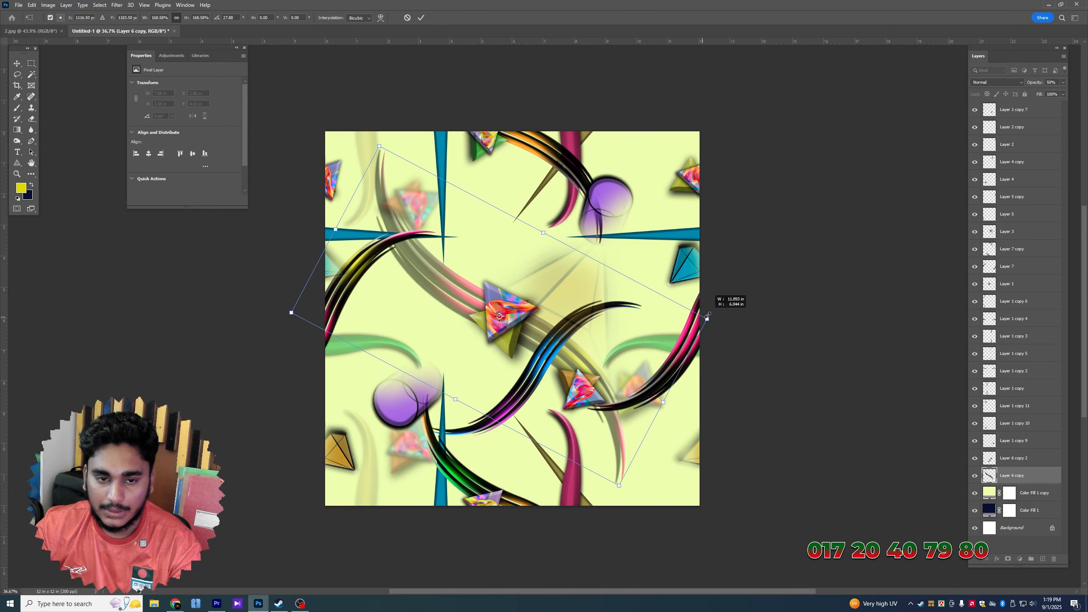
{"action": "key", "text": "Return"}
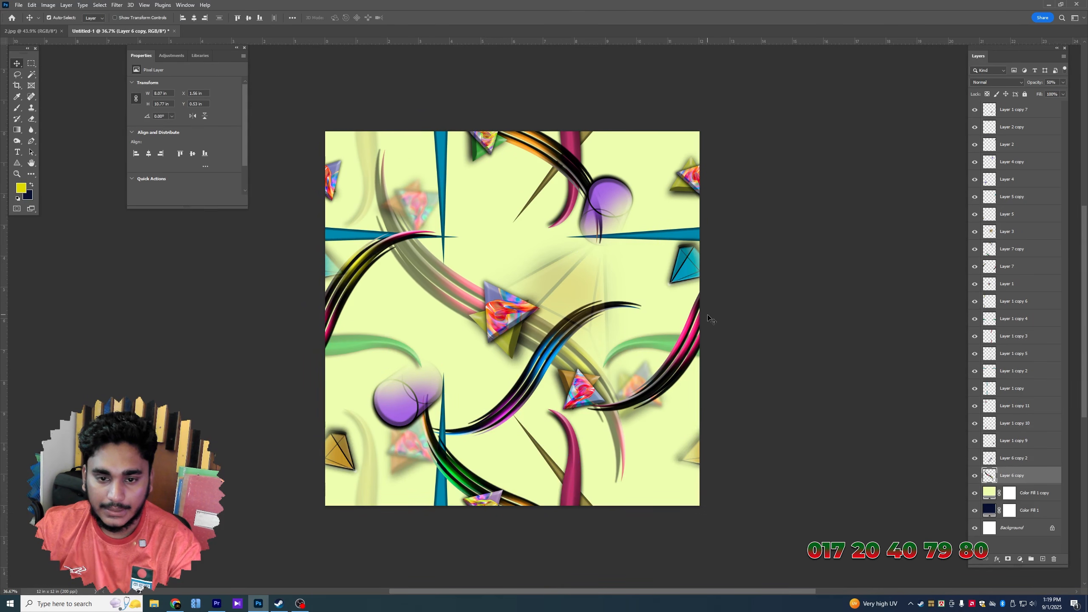
Switch to Chrome and search Google Images for "black and white motif" in a new tab
{"action": "left_click", "coordinate": [179, 603]}
{"action": "left_click", "coordinate": [528, 8]}
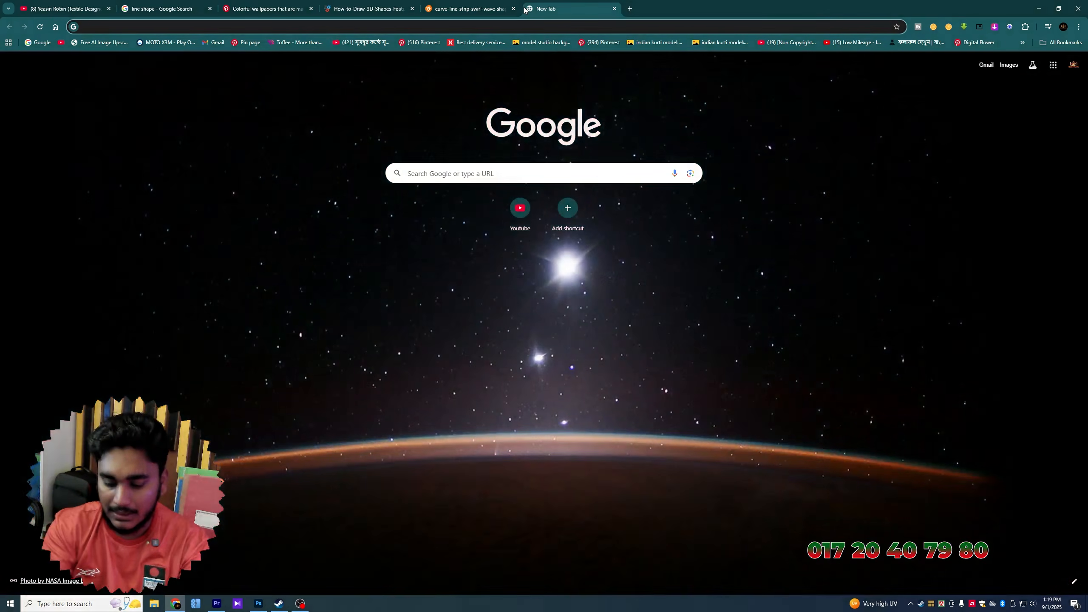
{"action": "type", "text": "bl"}
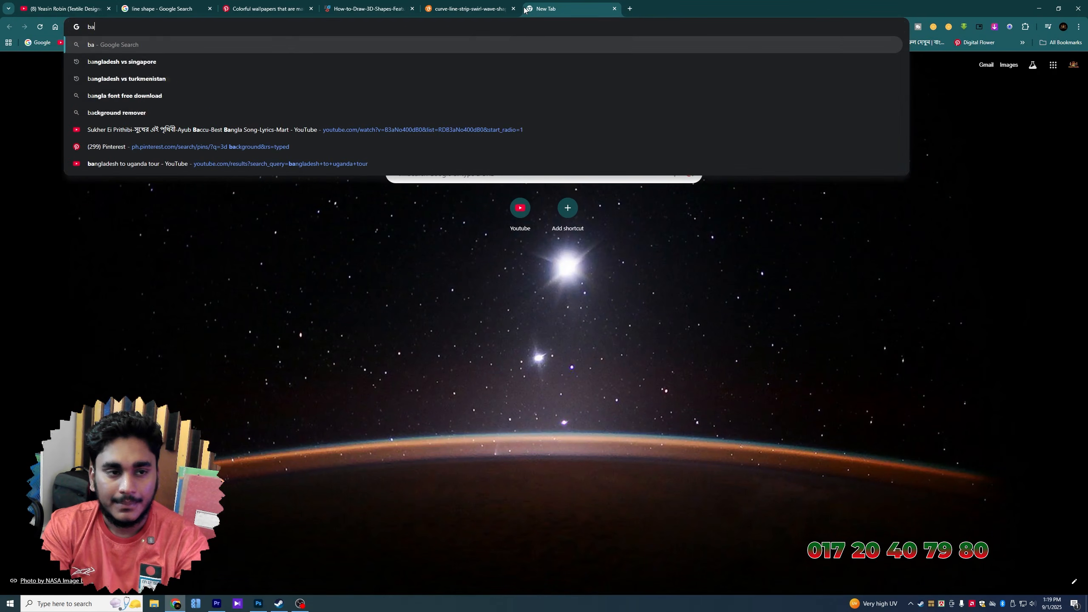
{"action": "key", "text": "Return"}
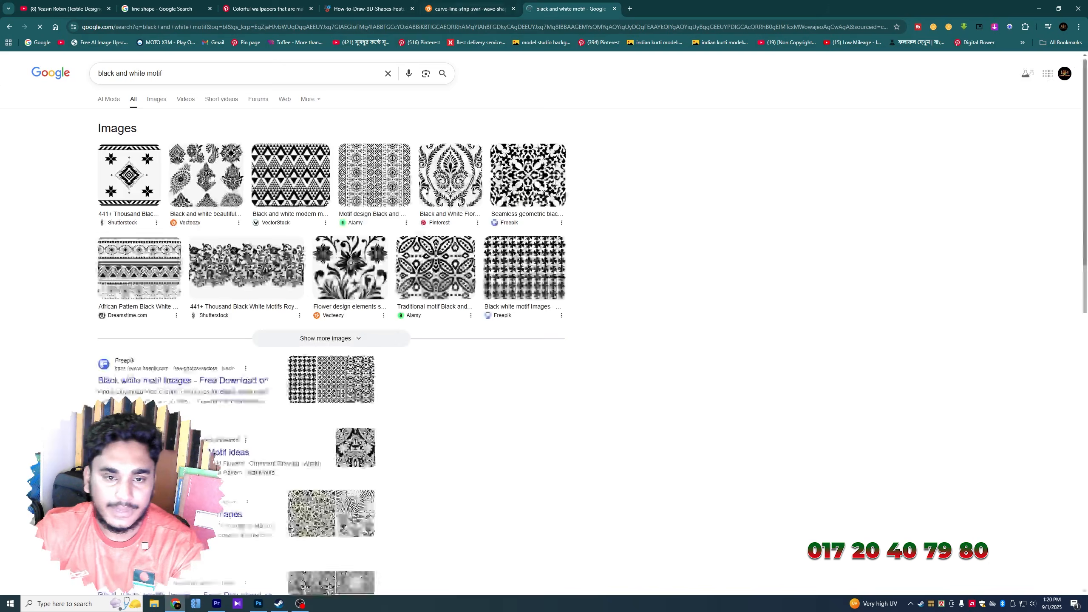
{"action": "left_click", "coordinate": [155, 100]}
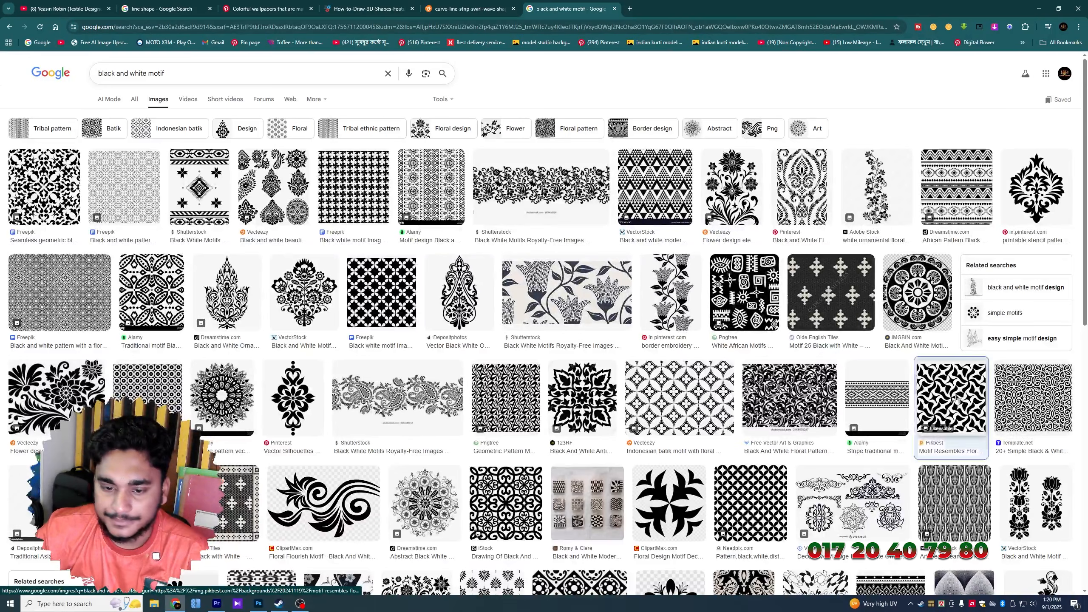
Browse the related black and white motifs and open the Shutterstock pattern of broken geometric strips
{"action": "left_click", "coordinate": [956, 402]}
{"action": "scroll", "coordinate": [905, 317], "scroll_direction": "down", "scroll_amount": 5}
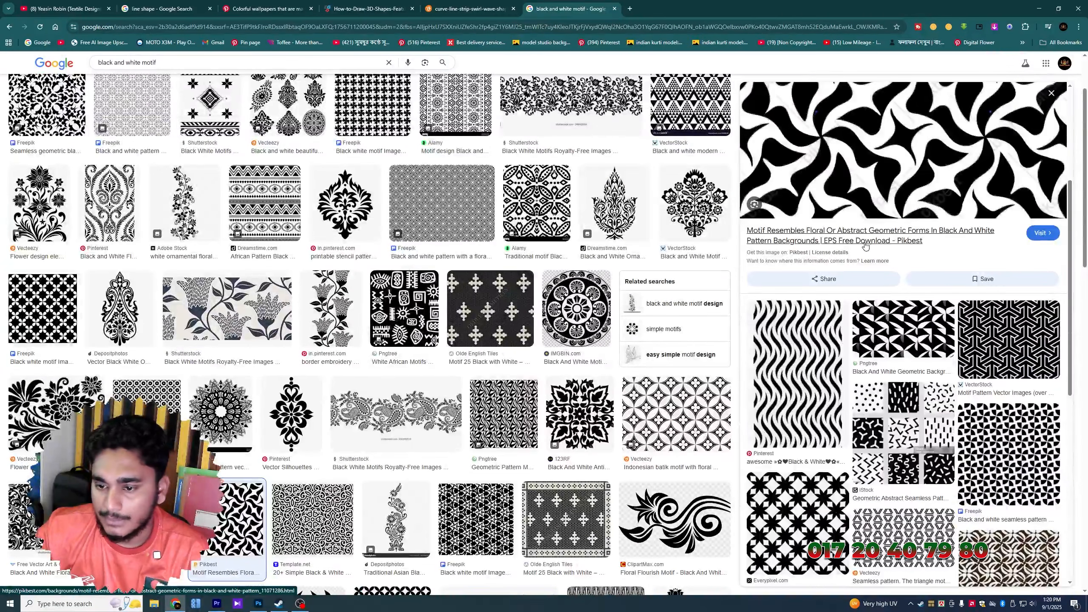
{"action": "left_click", "coordinate": [1009, 454]}
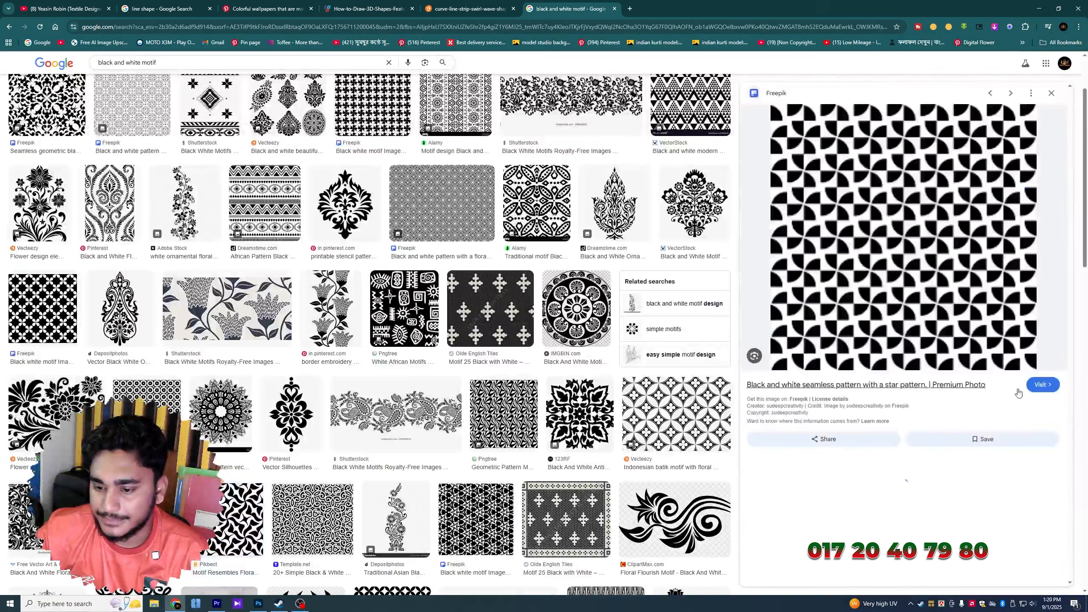
{"action": "left_click", "coordinate": [9, 27]}
{"action": "scroll", "coordinate": [798, 407], "scroll_direction": "down", "scroll_amount": 4}
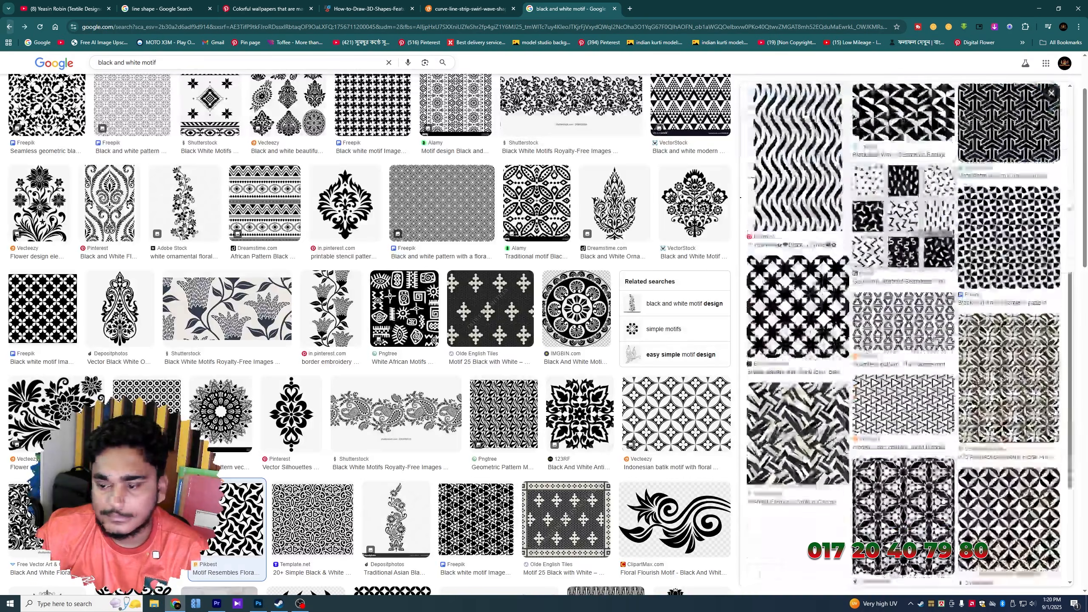
{"action": "left_click", "coordinate": [794, 418]}
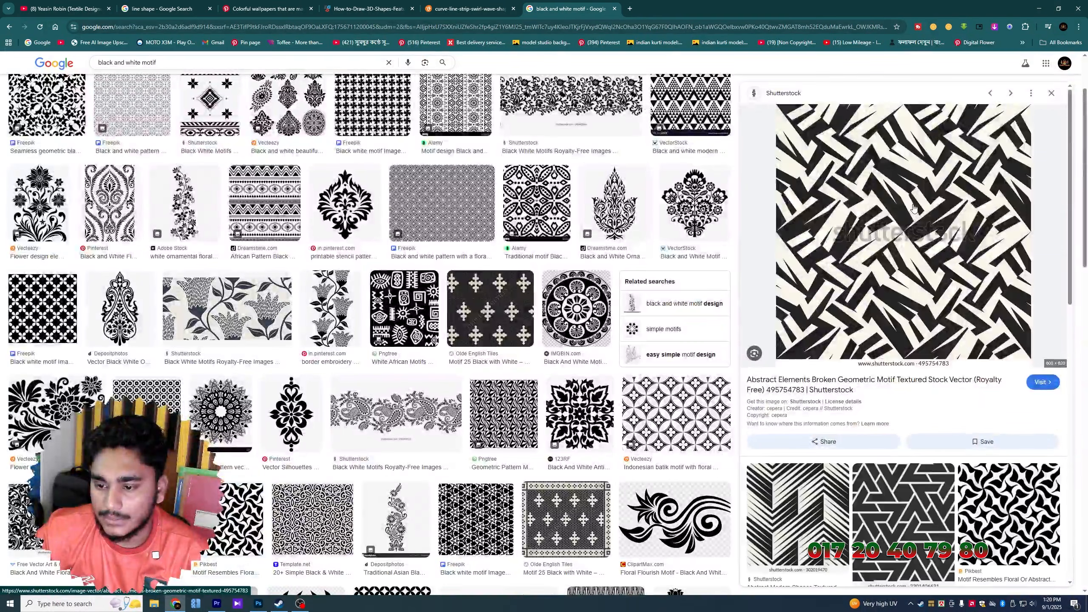
Copy the broken geometric pattern image and paste it into the Untitled-1 document in Photoshop
{"action": "right_click", "coordinate": [921, 189]}
{"action": "left_click", "coordinate": [947, 318]}
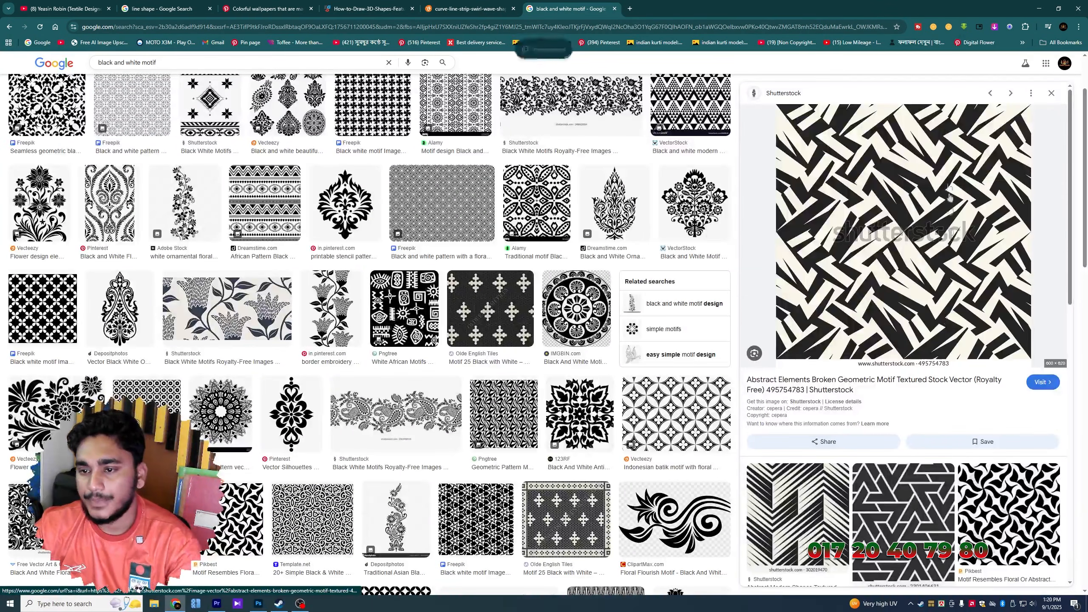
{"action": "right_click", "coordinate": [956, 193]}
{"action": "left_click", "coordinate": [982, 322]}
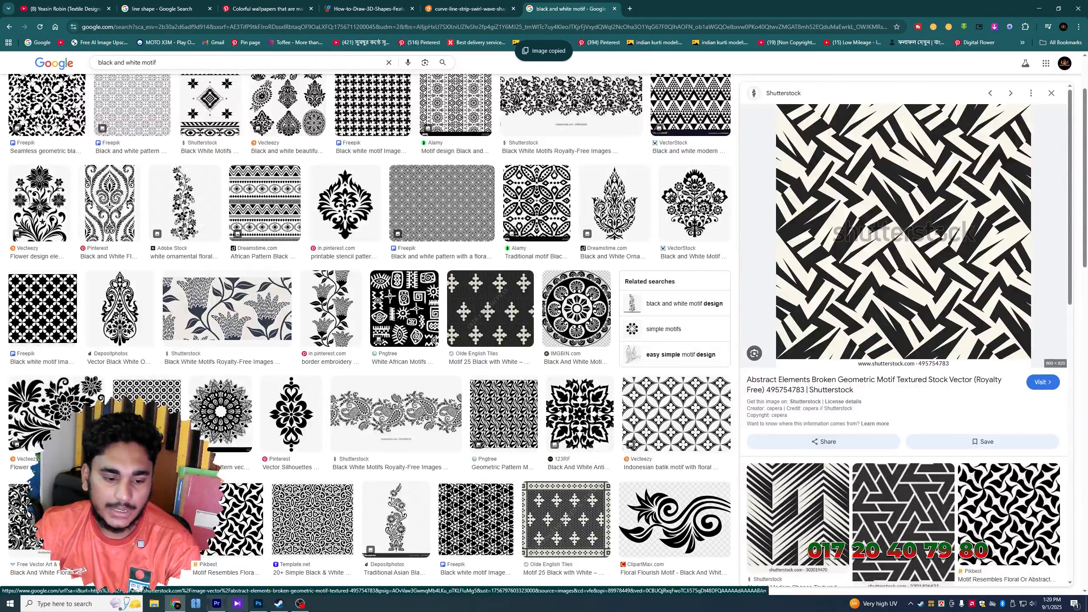
{"action": "left_click", "coordinate": [258, 604]}
{"action": "scroll", "coordinate": [466, 280], "scroll_direction": "up", "scroll_amount": 5}
{"action": "key", "text": "ctrl+v"}
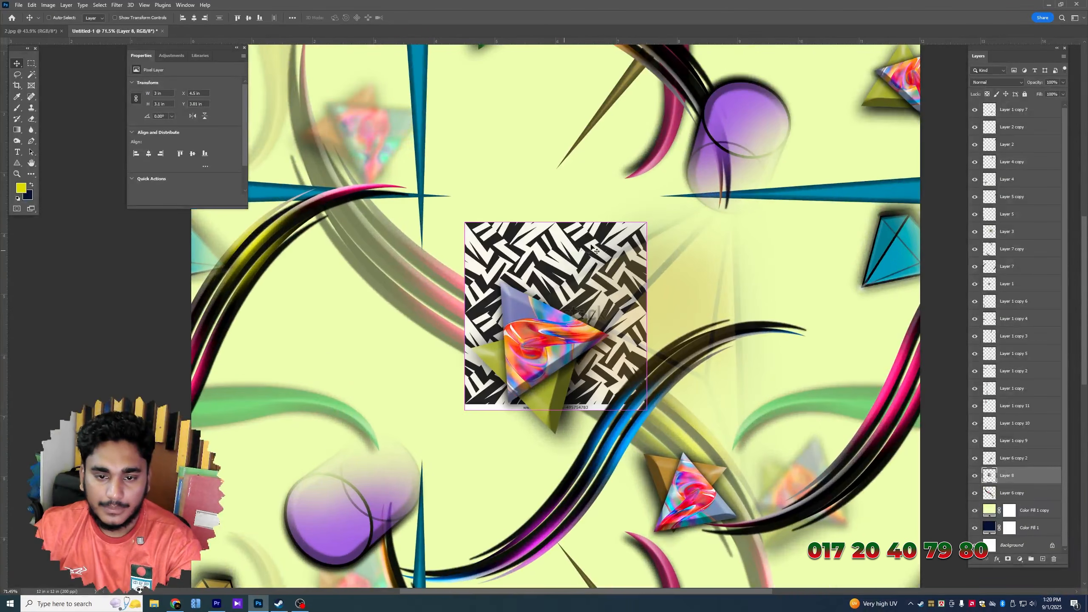
Enlarge the pasted pattern image to about 5.95 in wide over the middle of the design
{"action": "key", "text": "ctrl+t"}
{"action": "left_click_drag", "start_coordinate": [648, 222], "coordinate": [738, 134]}
{"action": "key", "text": "Return"}
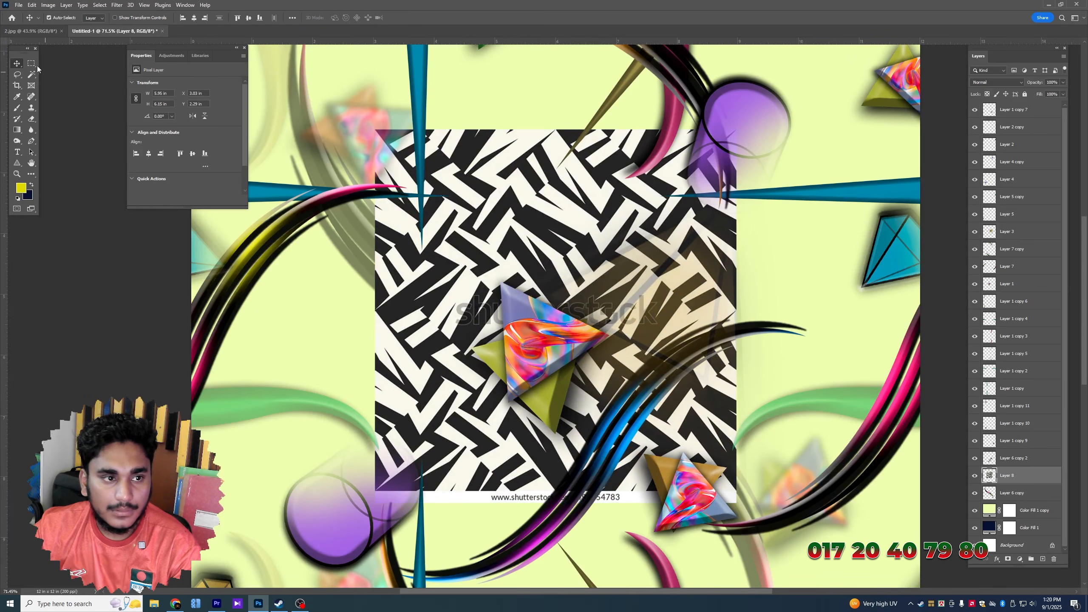
Delete the white caption strip with the web address along the pasted image's bottom edge
{"action": "left_click", "coordinate": [35, 64]}
{"action": "left_click_drag", "start_coordinate": [370, 488], "coordinate": [744, 508]}
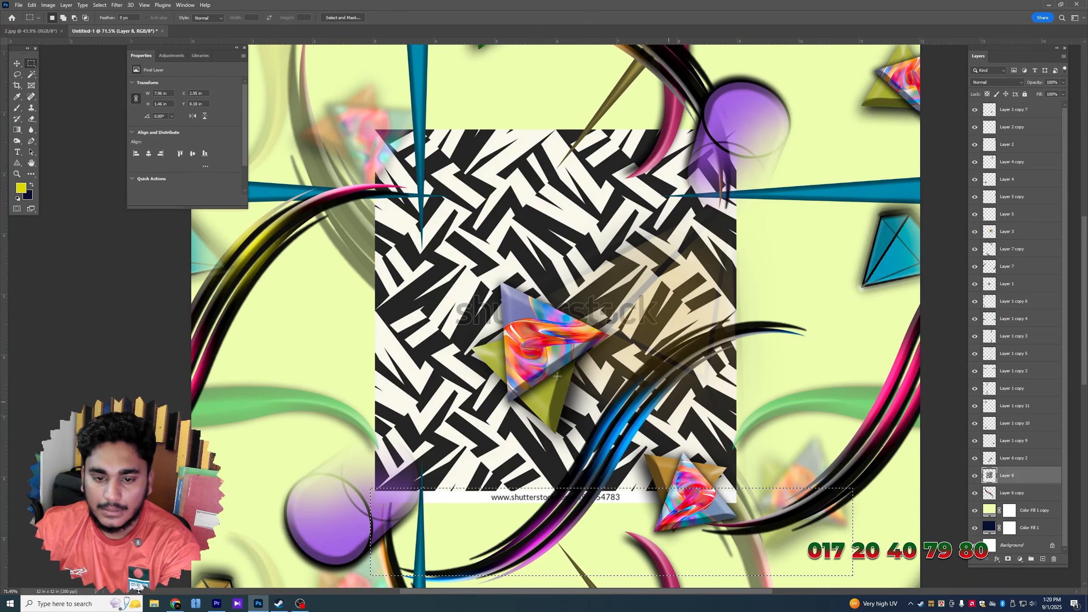
{"action": "key", "text": "Delete"}
{"action": "key", "text": "ctrl+d"}
{"action": "key", "text": "v"}
{"action": "key", "text": "w"}
{"action": "left_click", "coordinate": [456, 181]}
{"action": "right_click", "coordinate": [456, 181]}
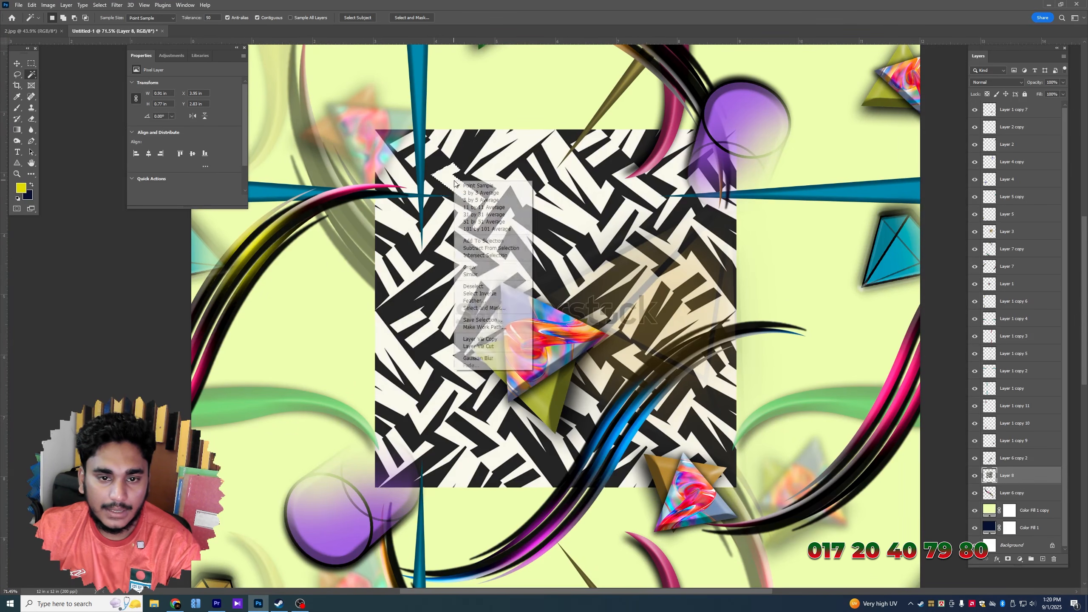
{"action": "left_click", "coordinate": [390, 182]}
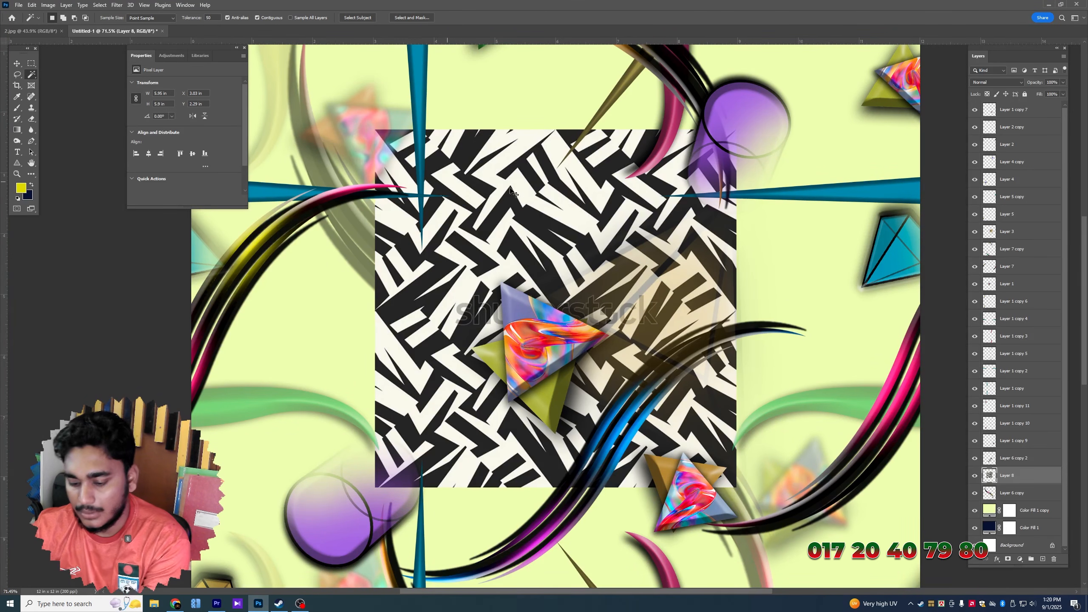
Increase the pattern's contrast with Levels, setting the black input to 134 and the white input to 217
{"action": "key", "text": "ctrl+l"}
{"action": "left_click_drag", "start_coordinate": [761, 233], "coordinate": [828, 232]}
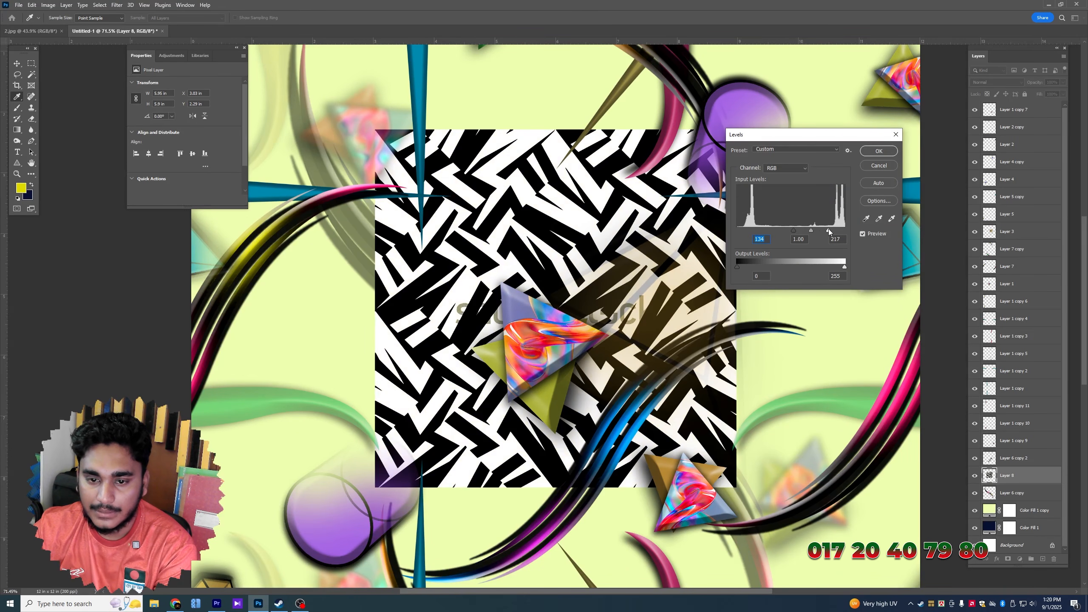
{"action": "key", "text": "Return"}
Select all similar white areas of the pattern with the Magic Wand and delete them, keeping the black shapes
{"action": "right_click", "coordinate": [443, 246]}
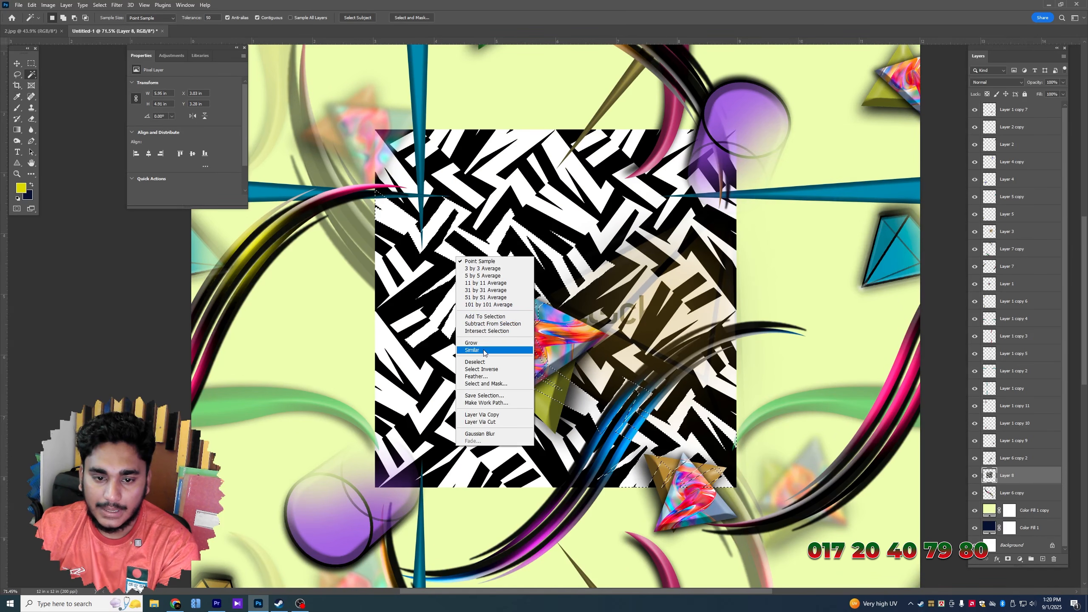
{"action": "left_click", "coordinate": [480, 341]}
{"action": "key", "text": "Delete"}
{"action": "key", "text": "ctrl+d"}
Move the black pattern layer left to about 1.29 in from the canvas's left edge
{"action": "scroll", "coordinate": [503, 278], "scroll_direction": "up", "scroll_amount": 3}
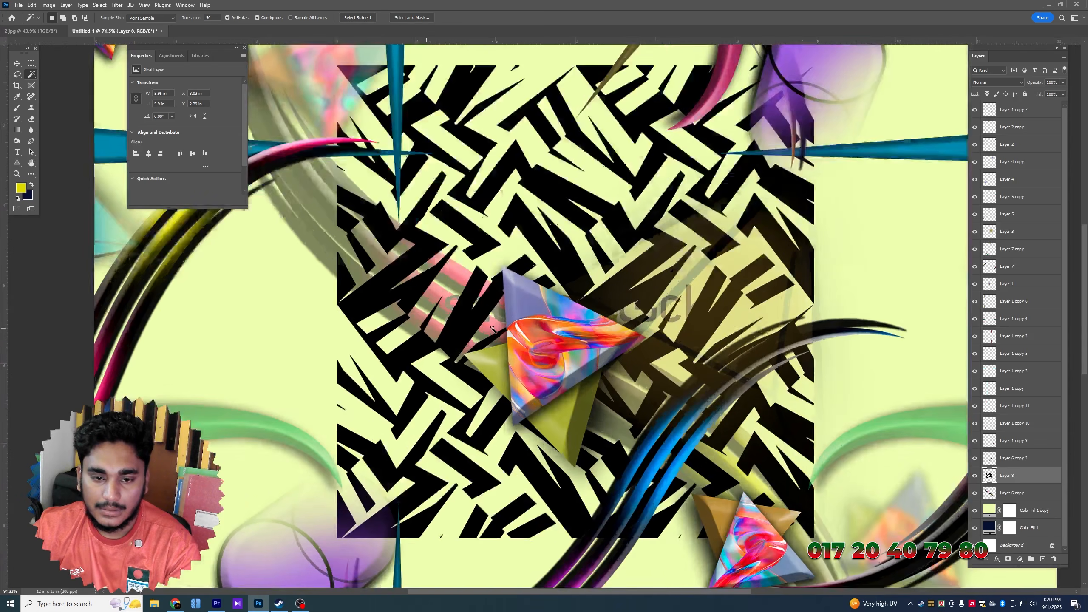
{"action": "scroll", "coordinate": [504, 278], "scroll_direction": "down", "scroll_amount": 3}
{"action": "left_click", "coordinate": [16, 63]}
{"action": "left_click_drag", "start_coordinate": [477, 247], "coordinate": [372, 241]}
Select the grey watermark letters around the central triangle with the Magic Wand and delete them from the pattern
{"action": "scroll", "coordinate": [354, 304], "scroll_direction": "up", "scroll_amount": 5}
{"action": "scroll", "coordinate": [353, 305], "scroll_direction": "up", "scroll_amount": 2}
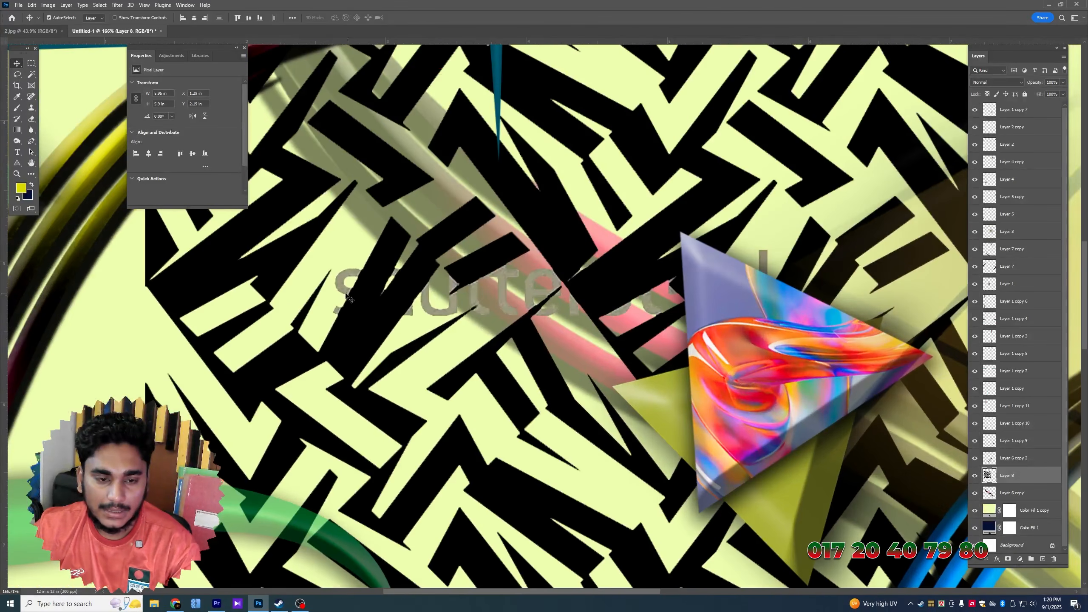
{"action": "key", "text": "w"}
{"action": "left_click", "coordinate": [343, 290]}
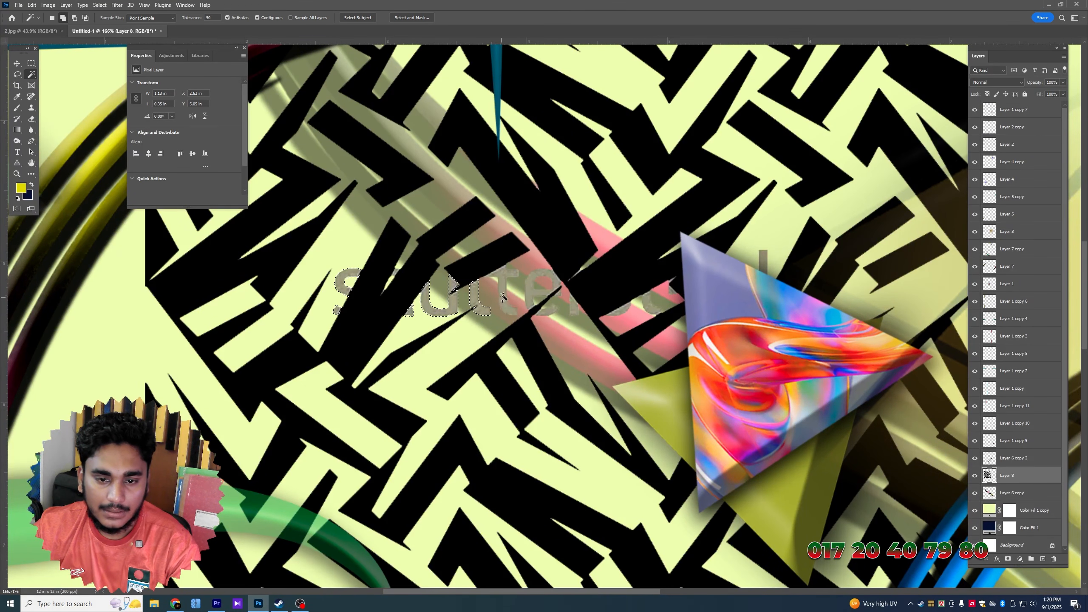
{"action": "scroll", "coordinate": [551, 276], "scroll_direction": "right", "scroll_amount": 3}
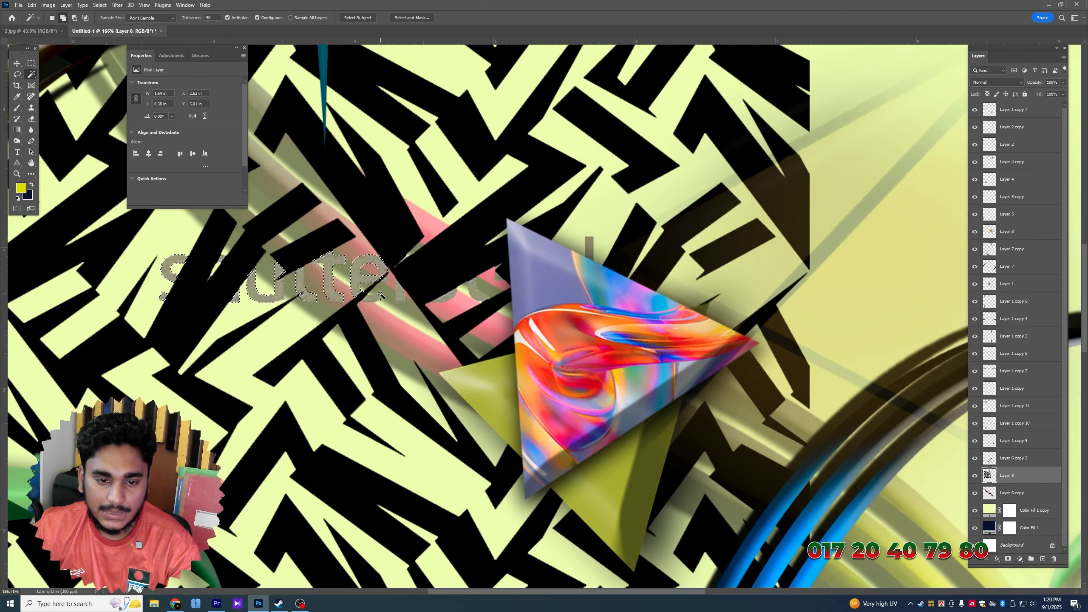
{"action": "left_click", "coordinate": [403, 296], "text": "shift"}
{"action": "left_click", "coordinate": [476, 299], "text": "shift"}
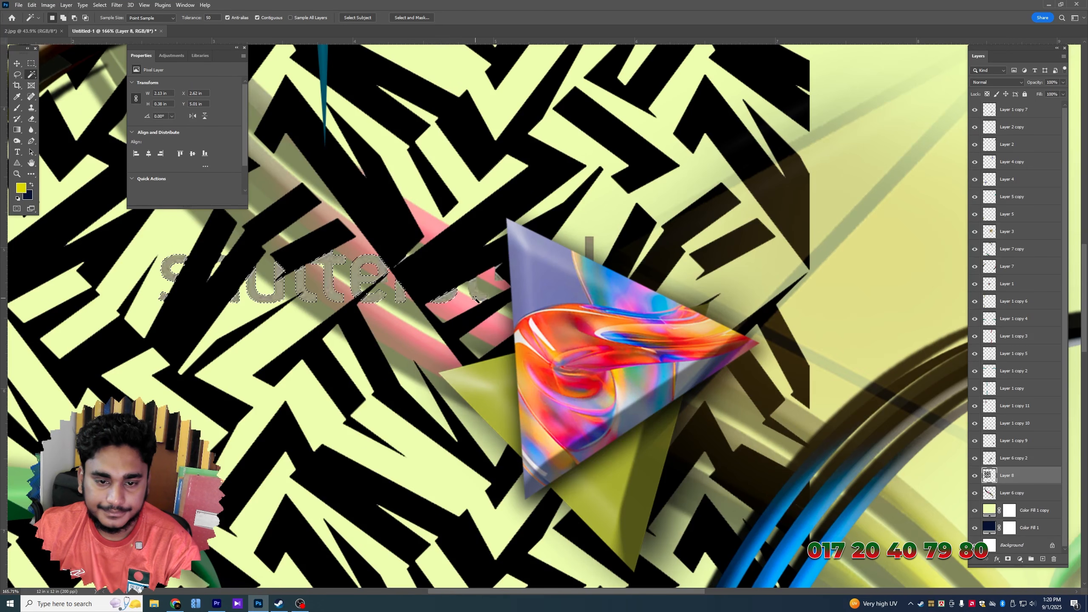
{"action": "scroll", "coordinate": [481, 295], "scroll_direction": "right", "scroll_amount": 2}
{"action": "scroll", "coordinate": [481, 295], "scroll_direction": "up", "scroll_amount": 1}
{"action": "left_click", "coordinate": [387, 304], "text": "shift"}
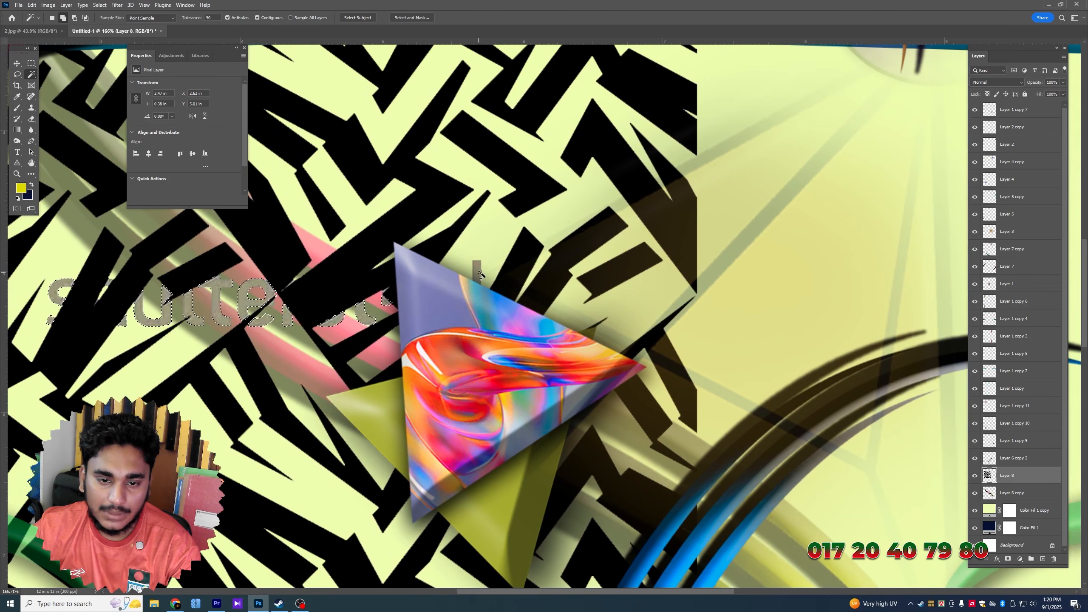
{"action": "key", "text": "Delete"}
{"action": "key", "text": "ctrl+d"}
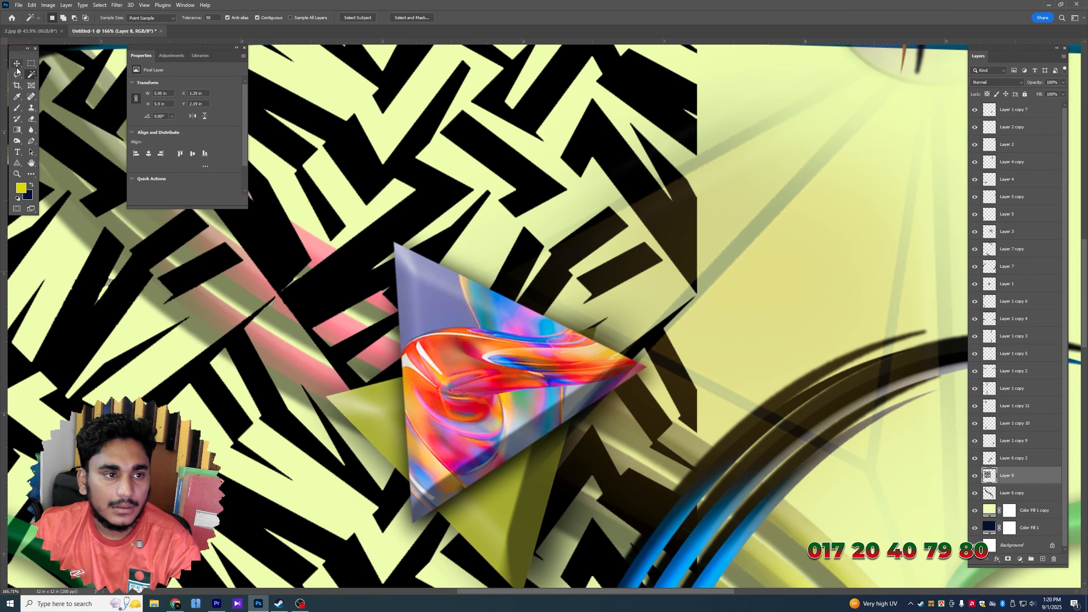
Move the pattern right to about 4.13 in to uncover the remaining watermark letters, and delete them
{"action": "key", "text": "v"}
{"action": "scroll", "coordinate": [408, 252], "scroll_direction": "down", "scroll_amount": 5}
{"action": "scroll", "coordinate": [656, 254], "scroll_direction": "up", "scroll_amount": 6}
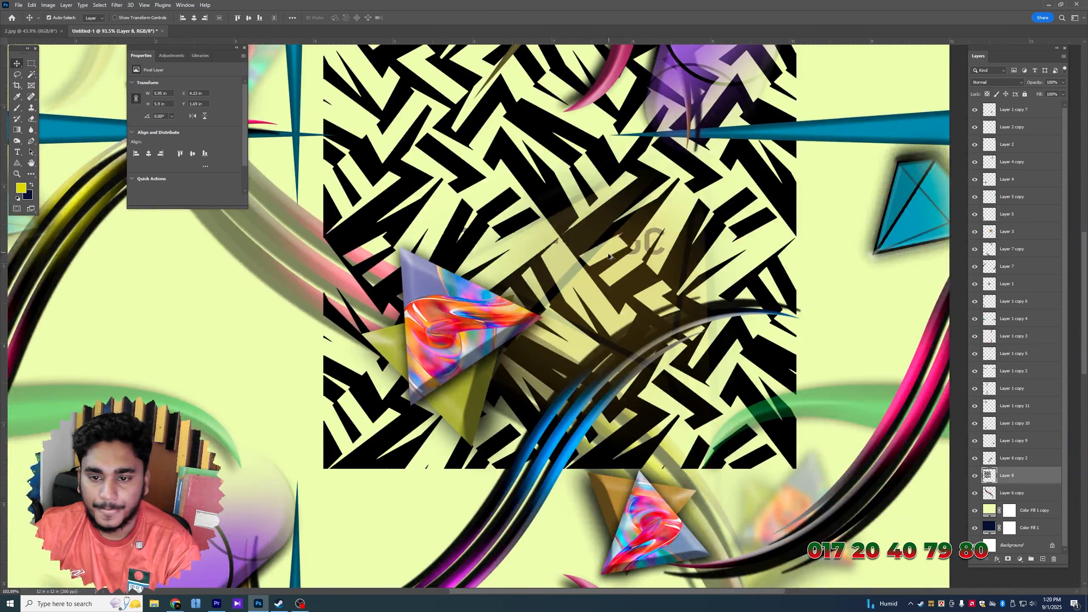
{"action": "key", "text": "w"}
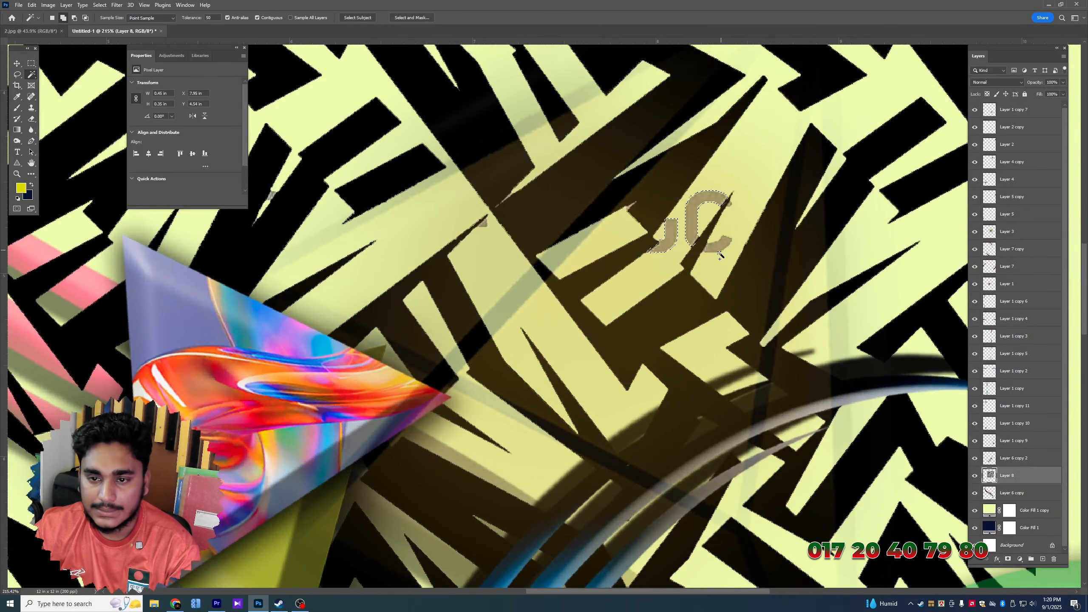
{"action": "key", "text": "Delete"}
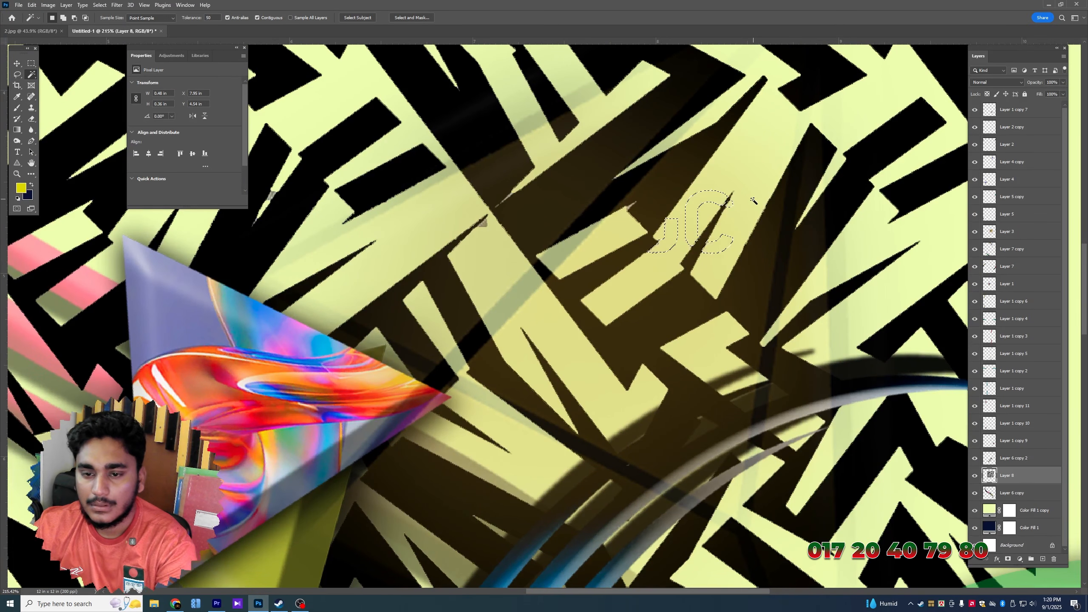
{"action": "scroll", "coordinate": [518, 276], "scroll_direction": "down", "scroll_amount": 3}
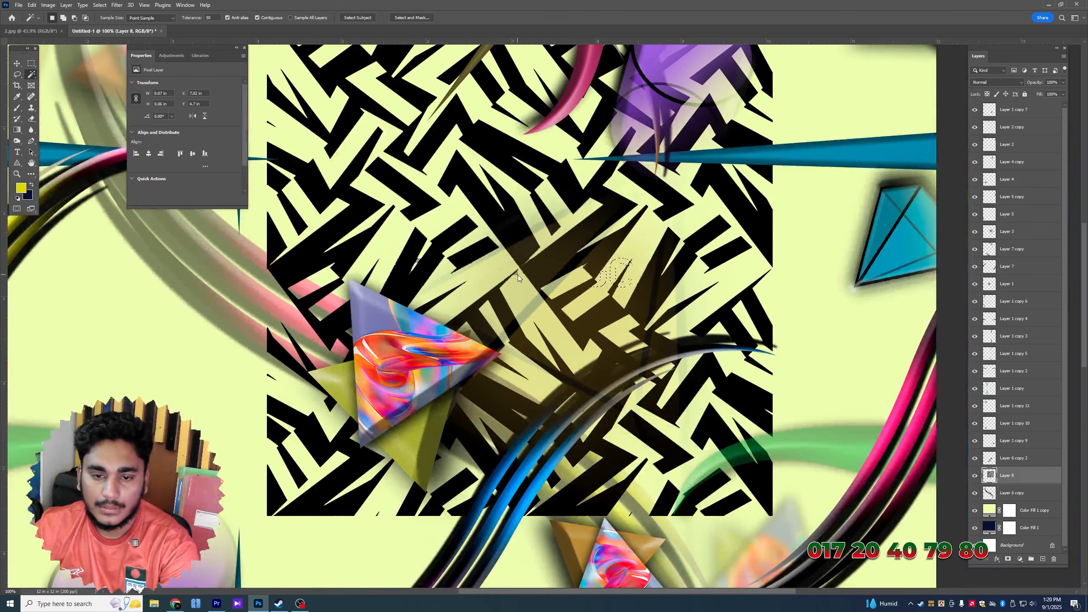
Defringe the edges of the black pattern layer
{"action": "left_click", "coordinate": [16, 63]}
{"action": "key", "text": "ctrl+minus"}
{"action": "left_click", "coordinate": [65, 5]}
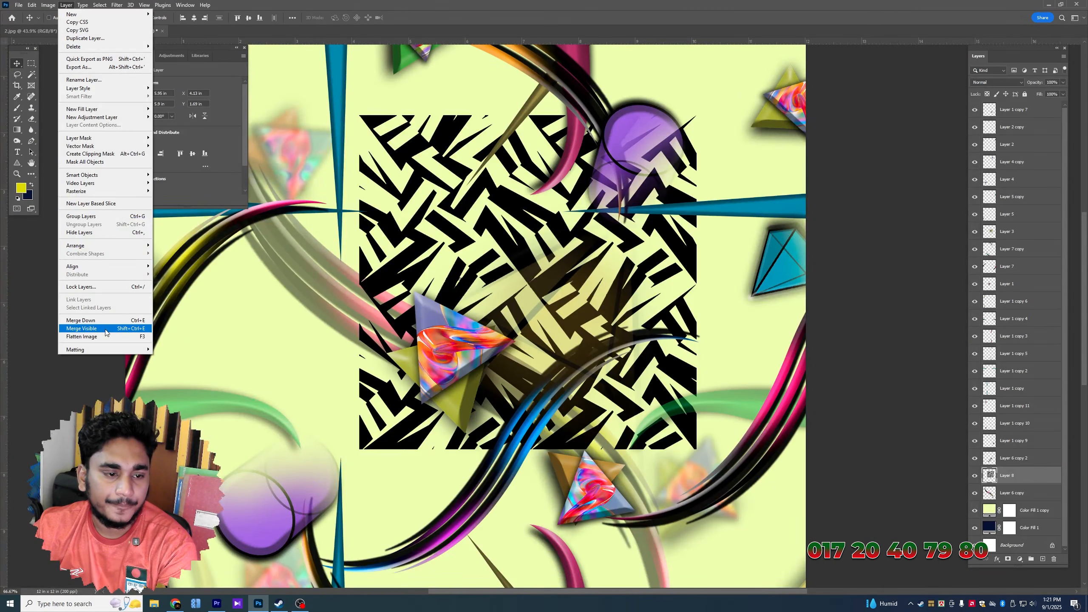
{"action": "mouse_move", "coordinate": [105, 349]}
{"action": "left_click", "coordinate": [183, 360]}
{"action": "key", "text": "Return"}
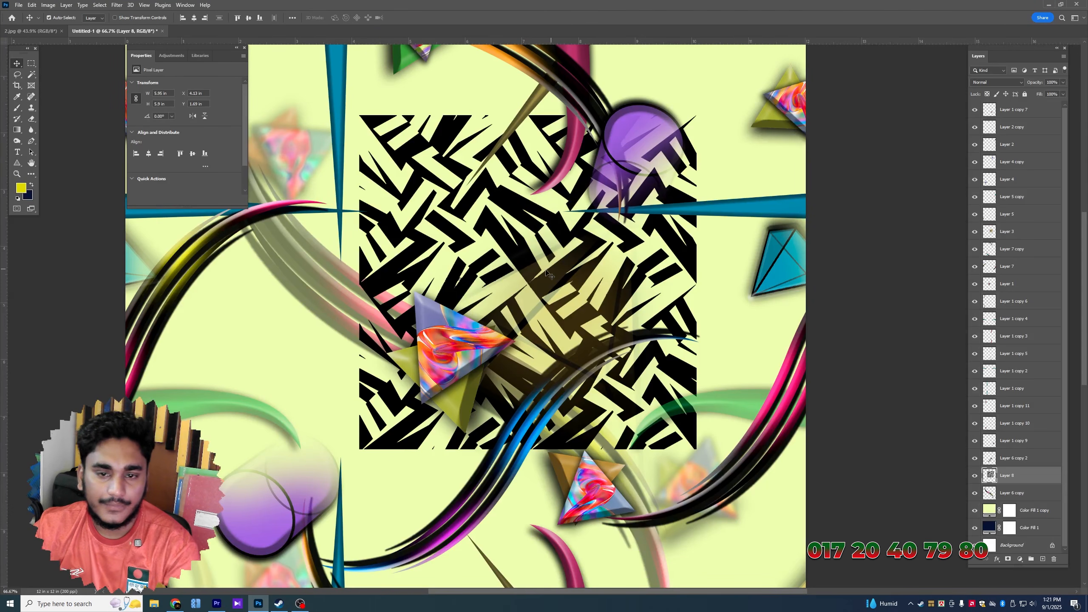
Align the black pattern layer with the left and top edges of the canvas
{"action": "key", "text": "ctrl+0"}
{"action": "left_click", "coordinate": [182, 18]}
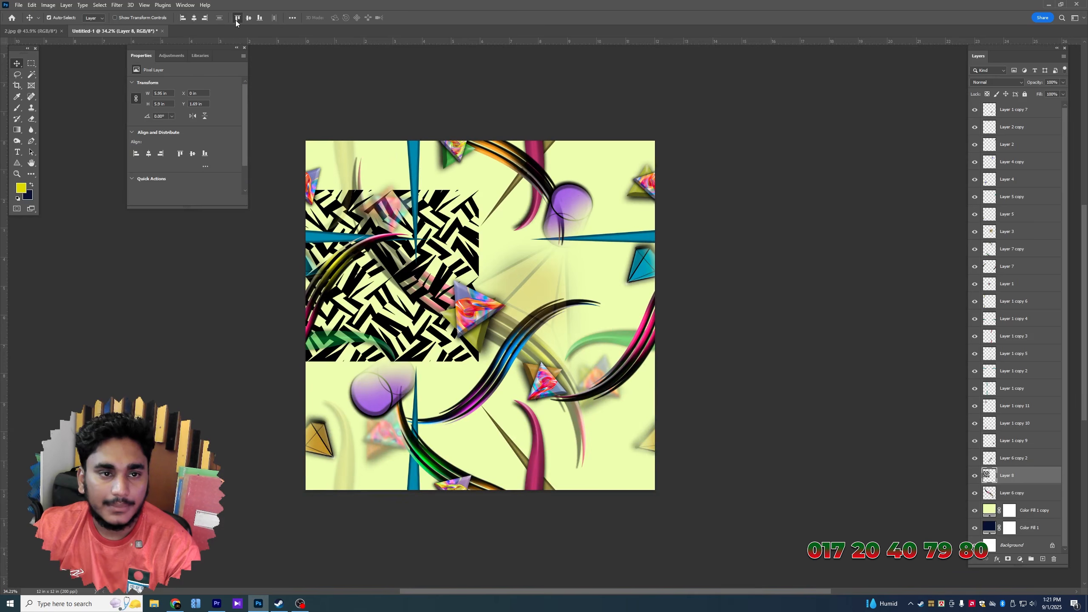
{"action": "left_click", "coordinate": [237, 18]}
Scale the black pattern to 6 × 6 in so it fills the canvas's upper-left quarter up to the centre guides
{"action": "key", "text": "ctrl+t"}
{"action": "scroll", "coordinate": [463, 306], "scroll_direction": "up", "scroll_amount": 3}
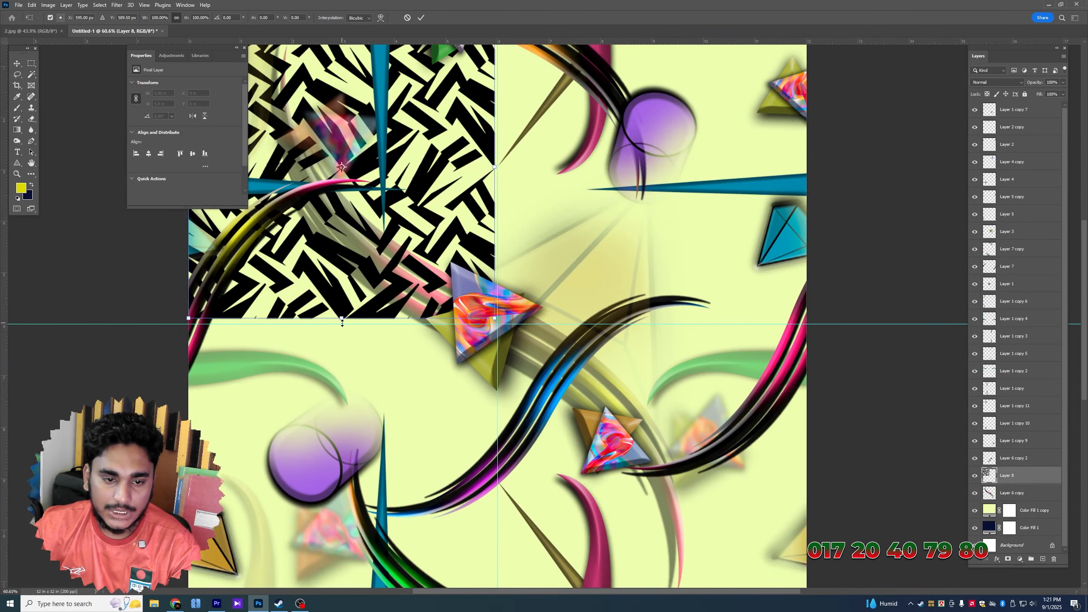
{"action": "left_click_drag", "start_coordinate": [342, 318], "coordinate": [342, 323]}
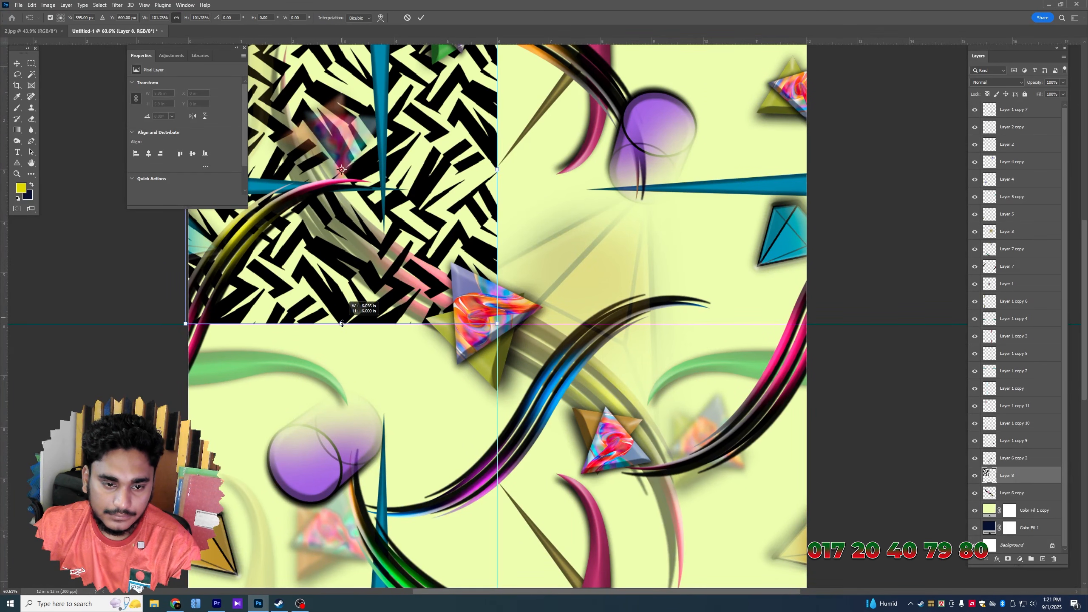
{"action": "key", "text": "ctrl+z"}
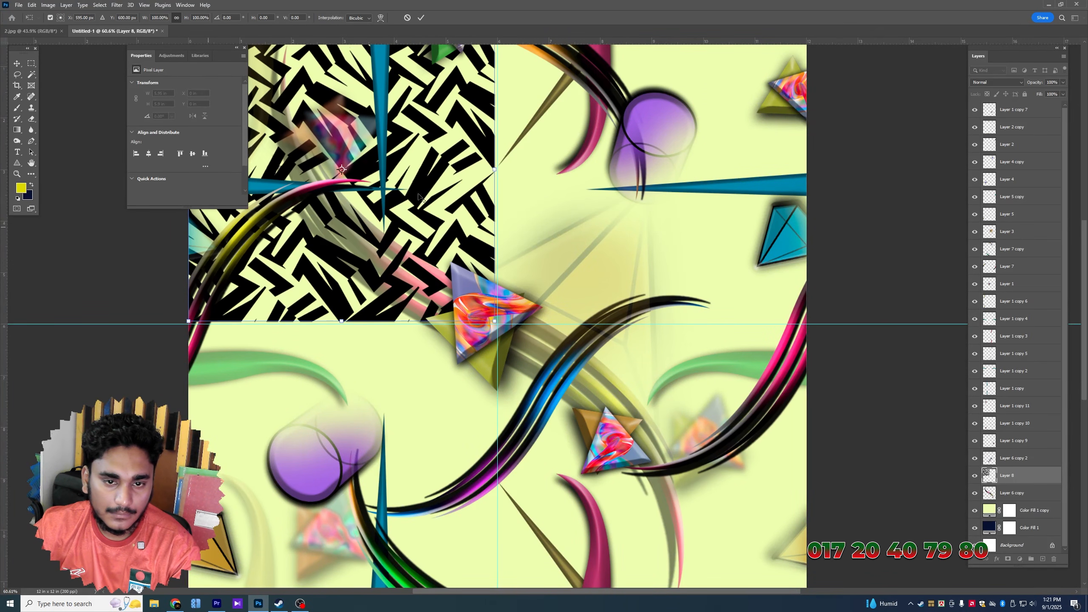
{"action": "left_click_drag", "start_coordinate": [494, 171], "coordinate": [497, 170]}
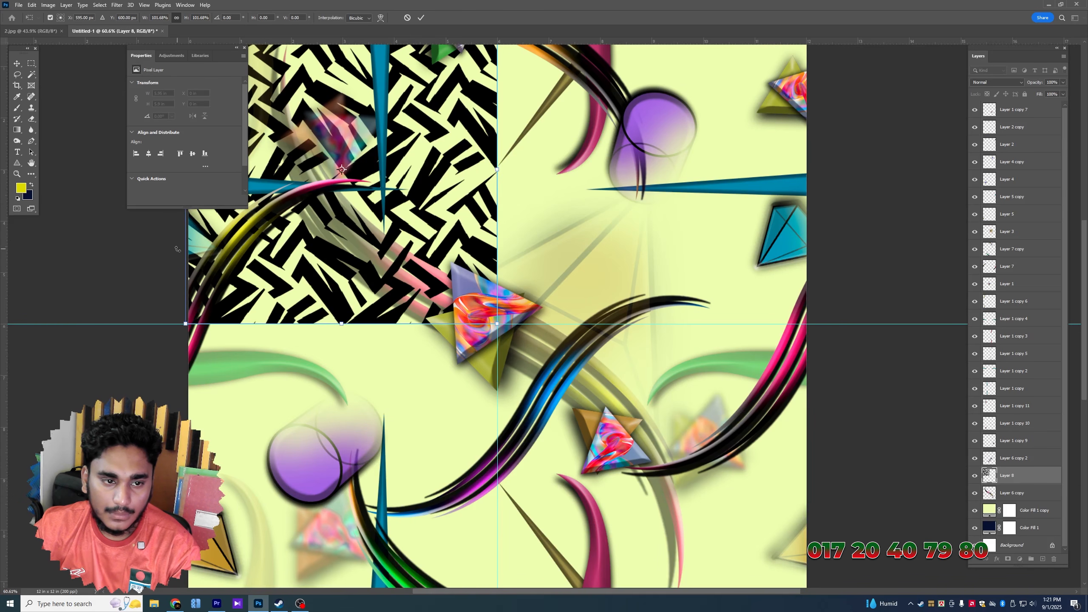
{"action": "left_click_drag", "start_coordinate": [183, 249], "coordinate": [186, 249]}
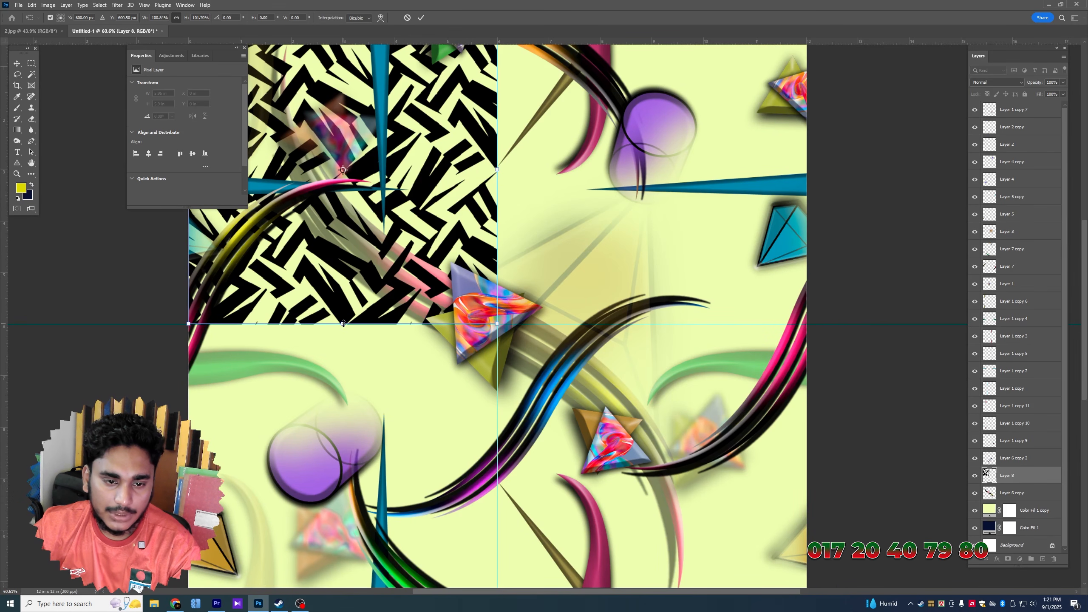
{"action": "key", "text": "Return"}
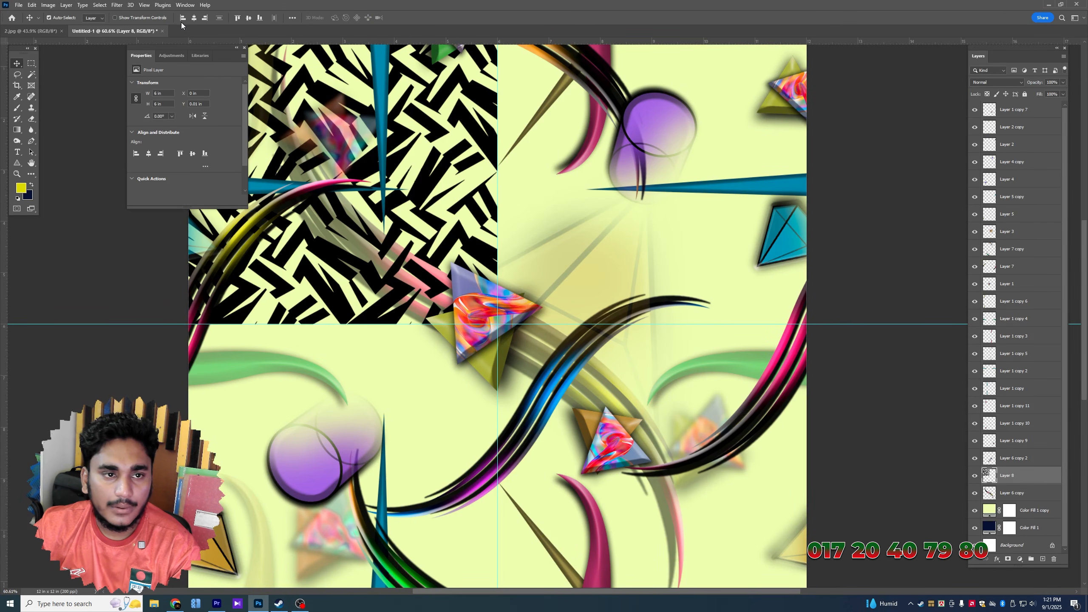
Realign the black pattern with the canvas's top edge, check its fit and duplicate the layer
{"action": "left_click", "coordinate": [238, 17]}
{"action": "key", "text": "ctrl+t"}
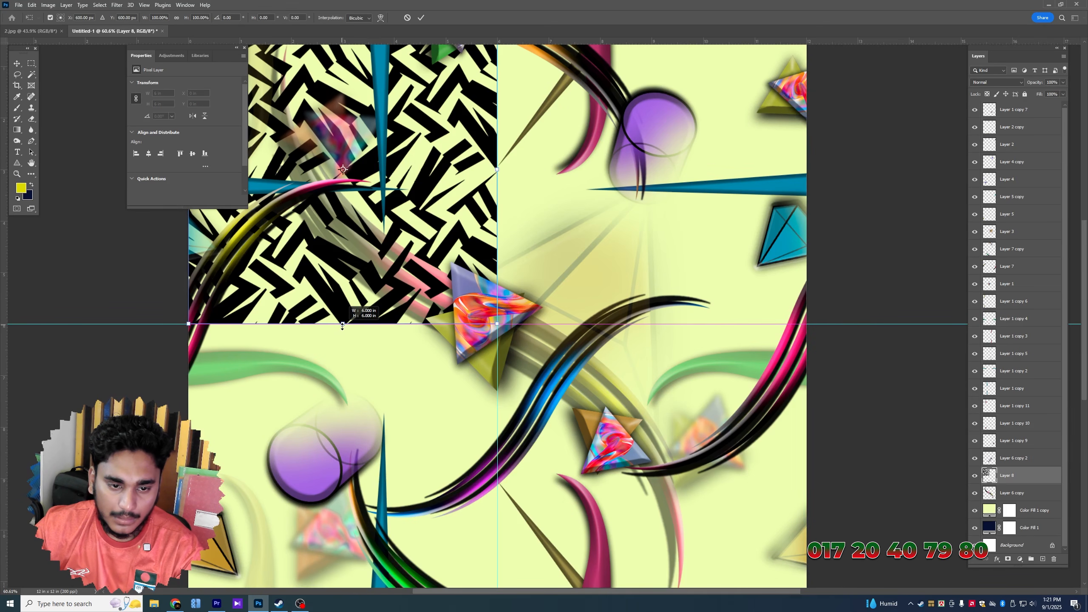
{"action": "key", "text": "Return"}
{"action": "key", "text": "ctrl+j"}
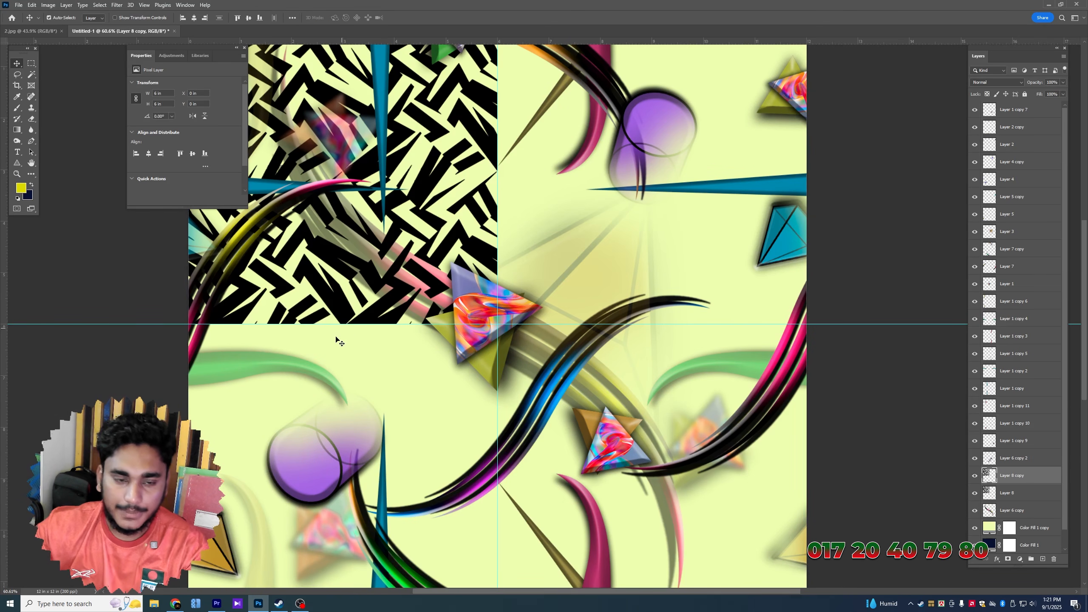
Align the duplicated 6 × 6 in black pattern with the canvas's right edge and flip it horizontally
{"action": "left_click", "coordinate": [205, 17]}
{"action": "key", "text": "ctrl+t"}
{"action": "right_click", "coordinate": [562, 151]}
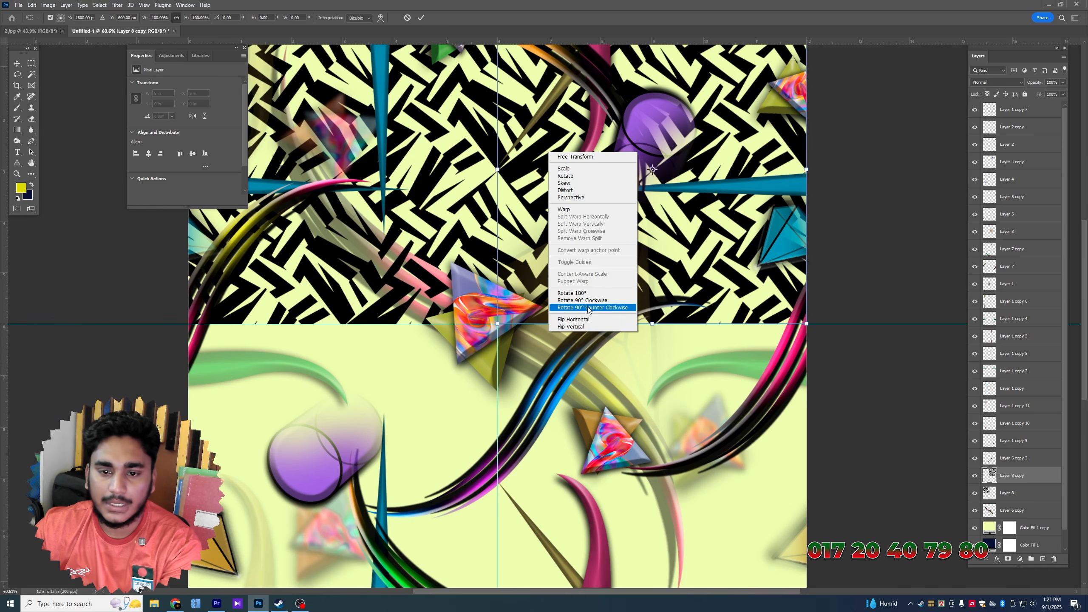
{"action": "left_click", "coordinate": [589, 309]}
{"action": "key", "text": "Return"}
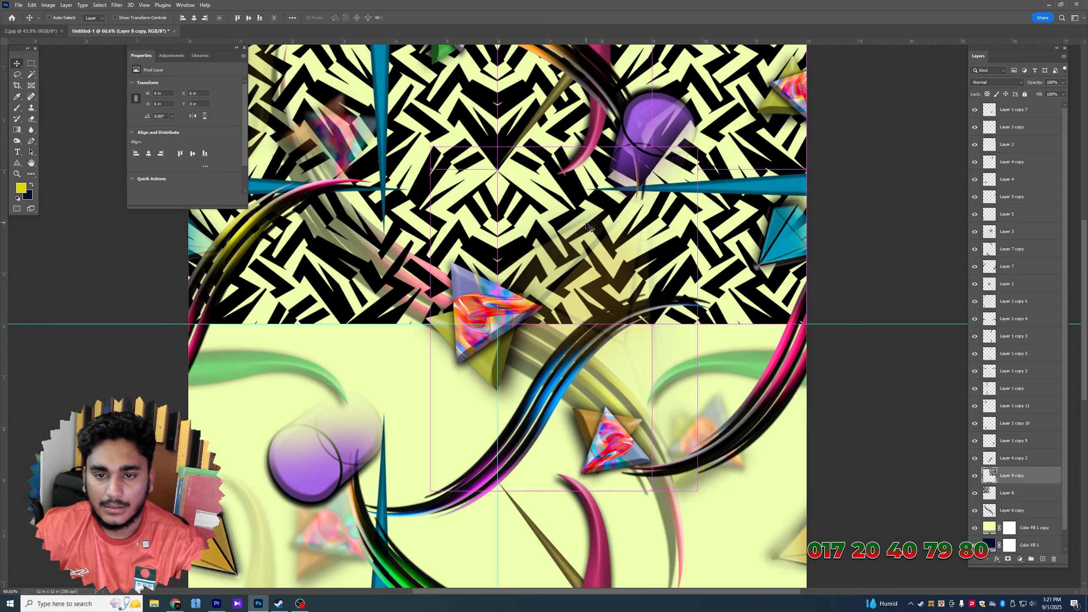
Mirror the upper half of the black pattern vertically along the canvas's bottom edge and merge both halves into one layer
{"action": "left_click", "coordinate": [260, 19]}
{"action": "key", "text": "ctrl+t"}
{"action": "right_click", "coordinate": [634, 300]}
{"action": "left_click", "coordinate": [655, 476]}
{"action": "key", "text": "Return"}
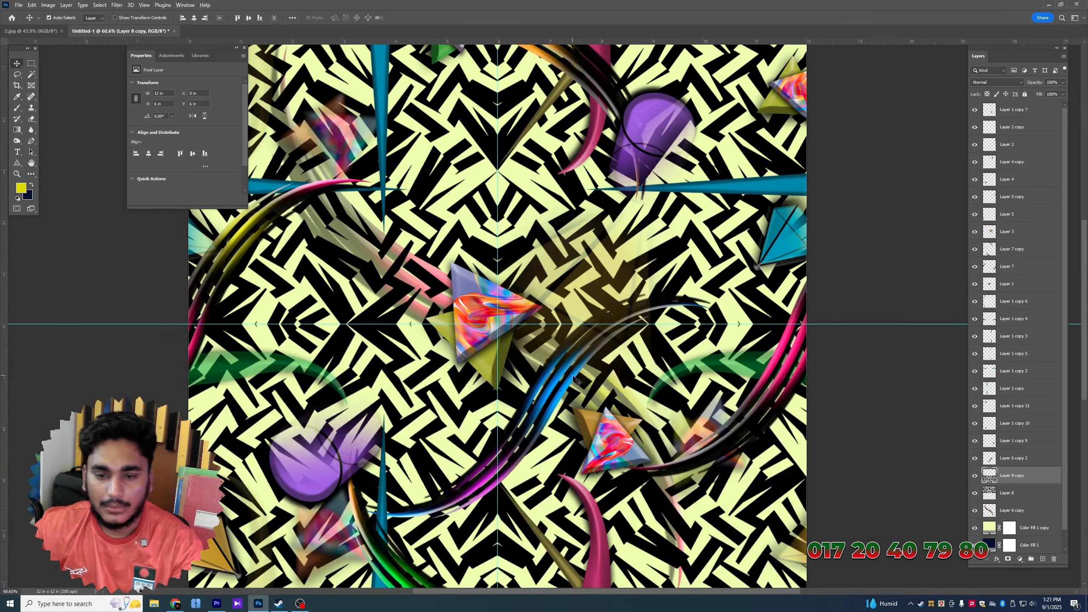
{"action": "key", "text": "ctrl+e"}
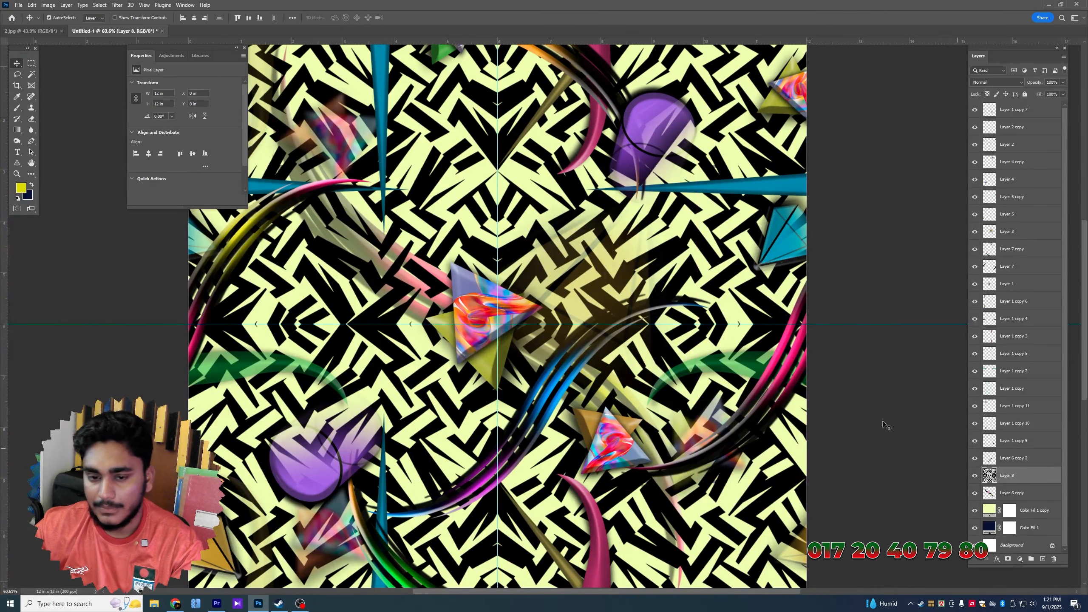
Move the merged pattern one layer down and recolour it with a dark maroon Color Overlay, rasterizing the layer style
{"action": "key", "text": "ctrl+bracketleft"}
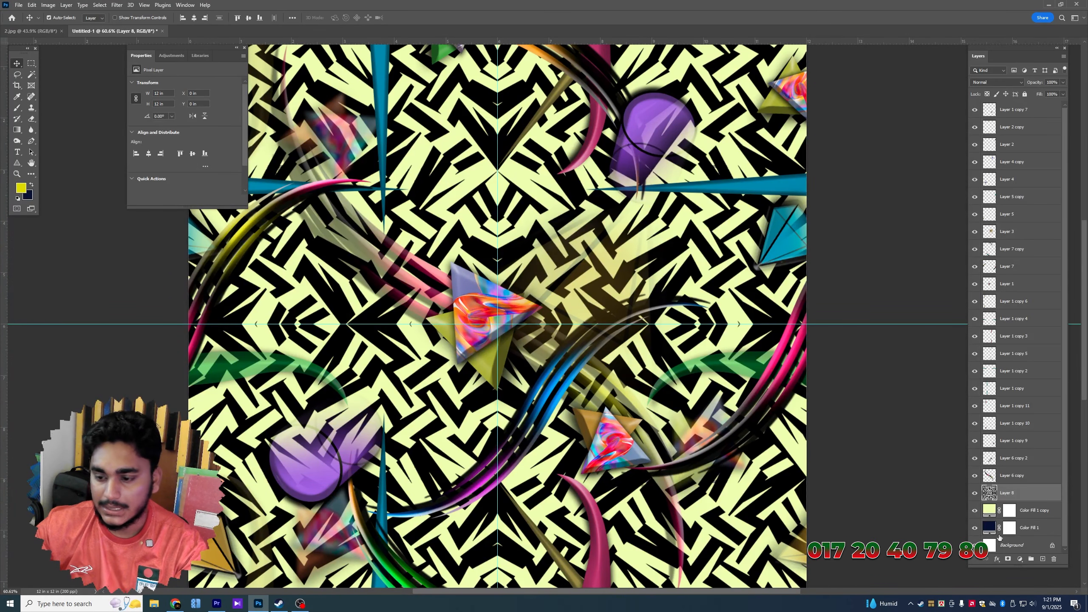
{"action": "left_click", "coordinate": [997, 559]}
{"action": "left_click", "coordinate": [1016, 530]}
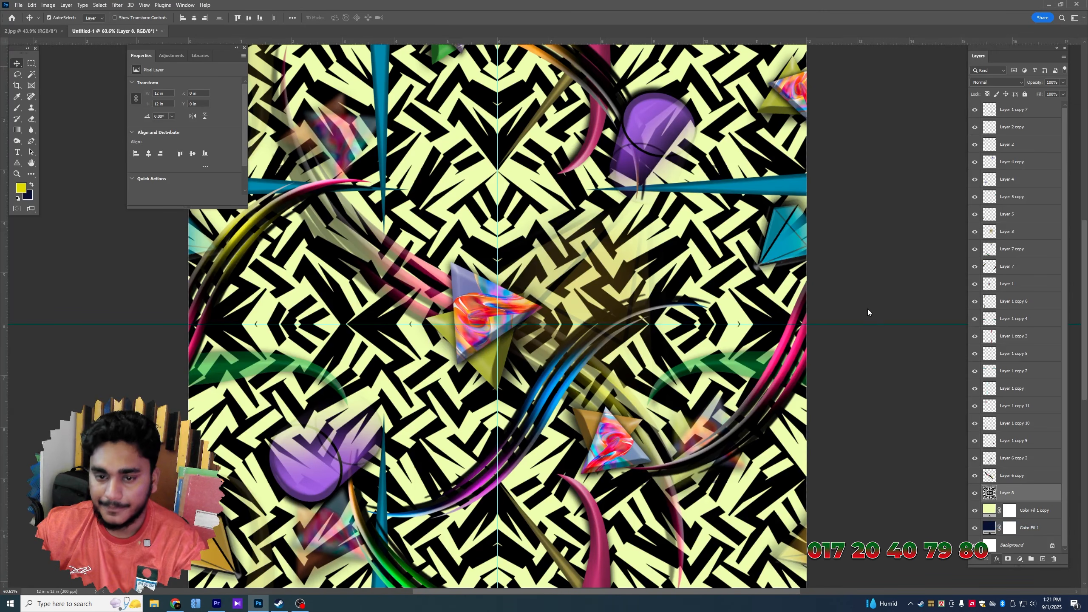
{"action": "key", "text": "Return"}
{"action": "right_click", "coordinate": [1016, 492]}
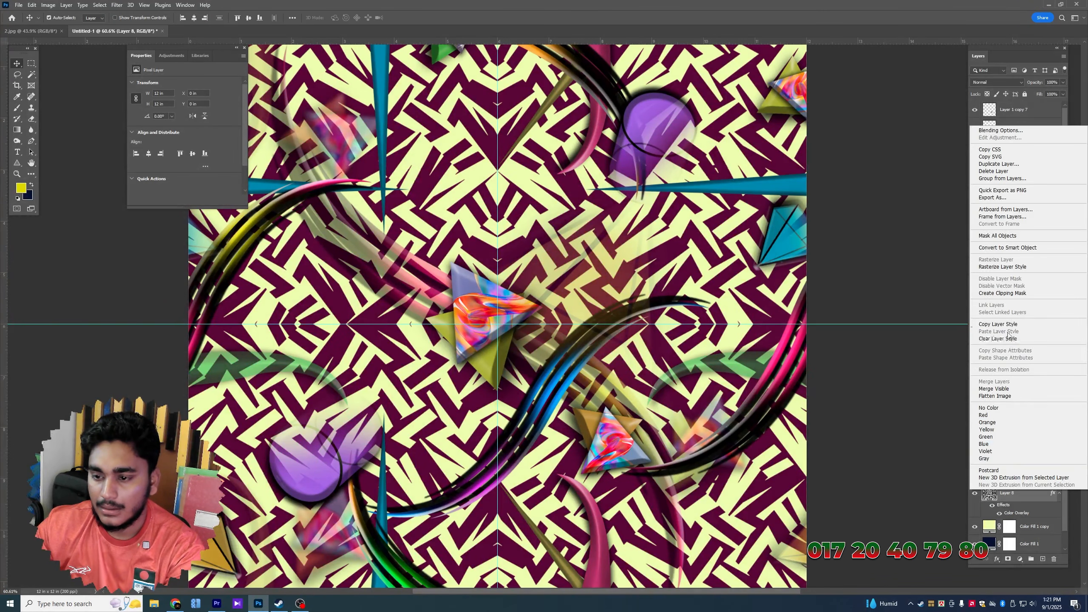
{"action": "left_click", "coordinate": [1000, 267]}
{"action": "key", "text": "ctrl+minus"}
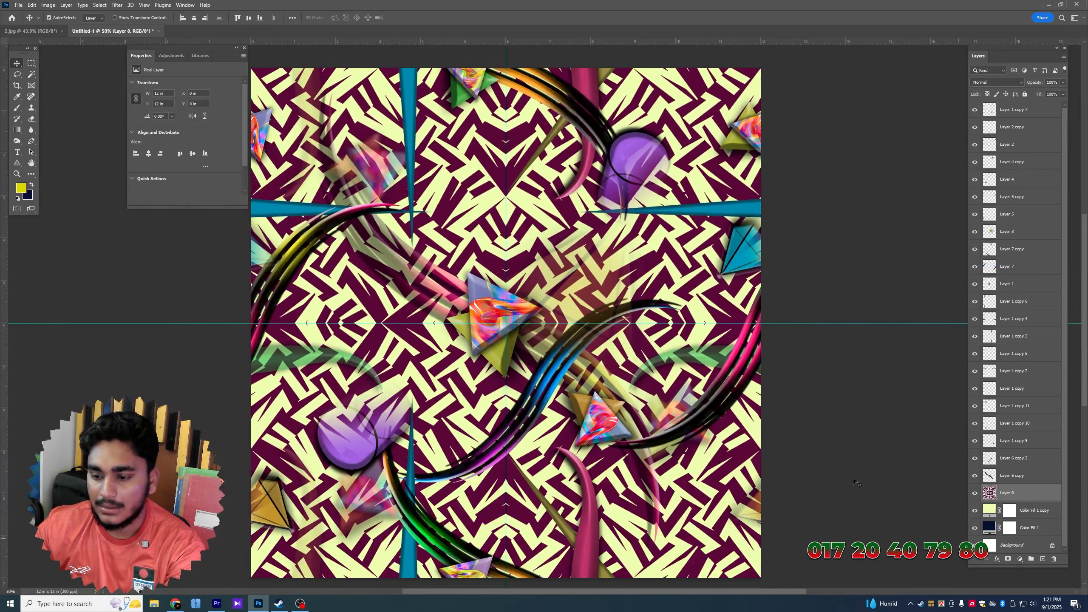
Give the maroon pattern a smooth Inner Bevel with Bevel & Emboss, adjusting depth and size, and rasterize the layer style
{"action": "left_click", "coordinate": [997, 559]}
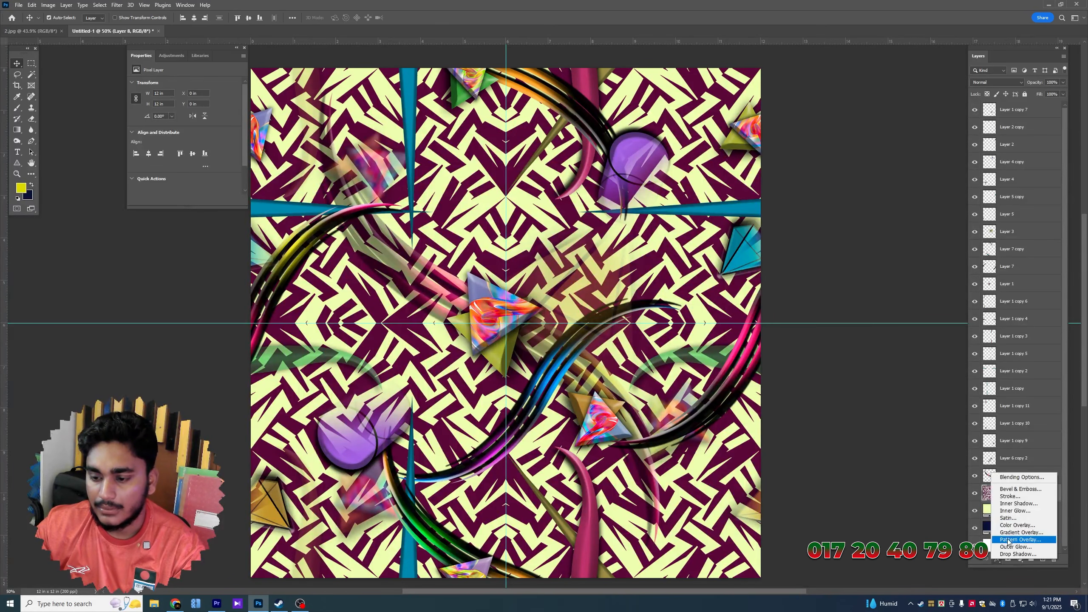
{"action": "left_click", "coordinate": [1018, 490]}
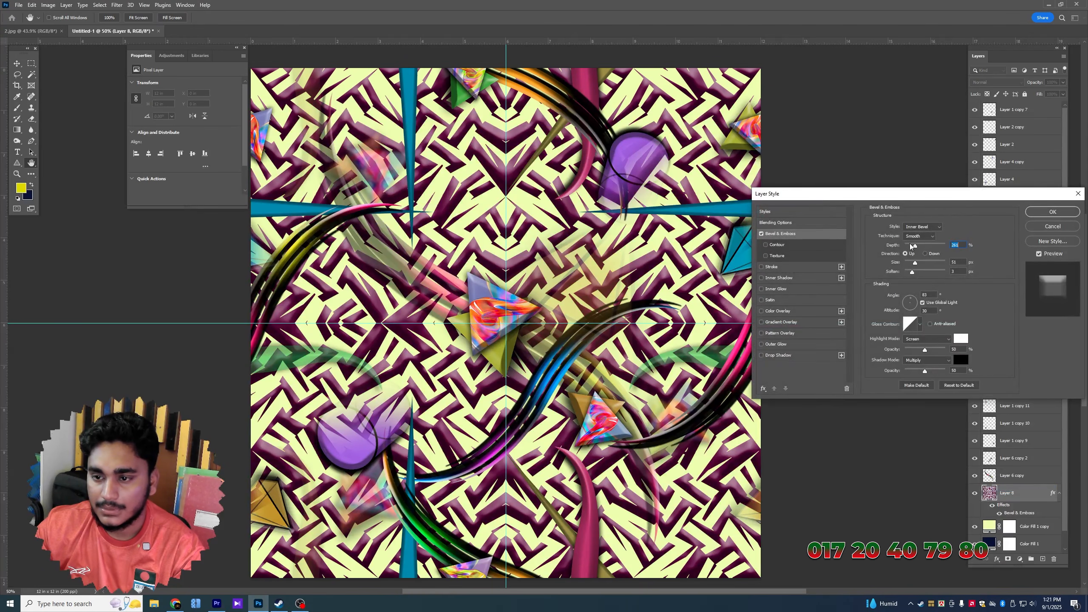
{"action": "left_click_drag", "start_coordinate": [915, 245], "coordinate": [916, 263]}
{"action": "key", "text": "Return"}
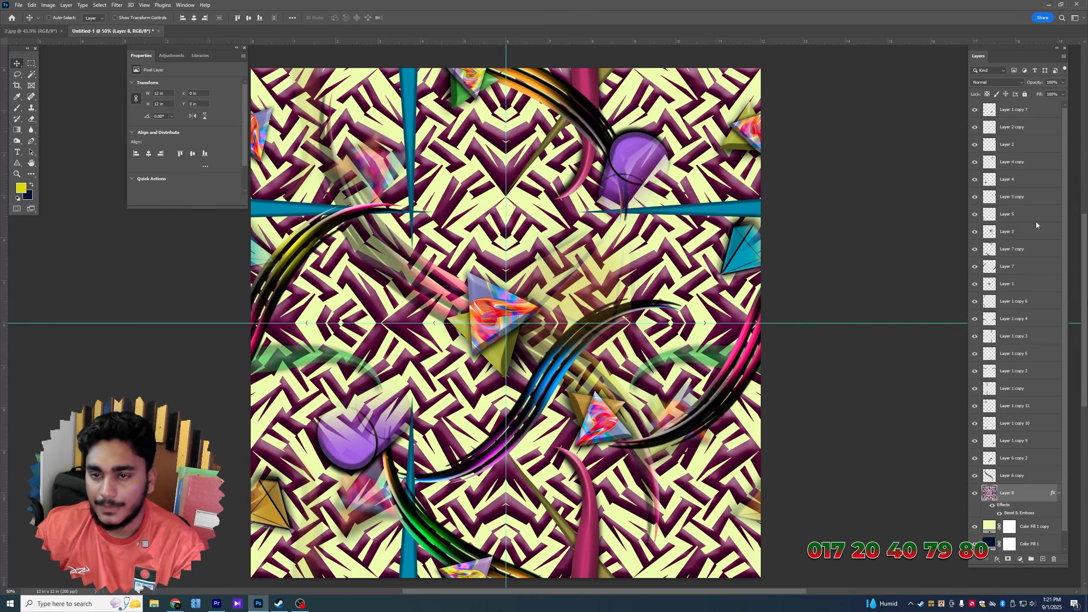
{"action": "right_click", "coordinate": [1018, 495]}
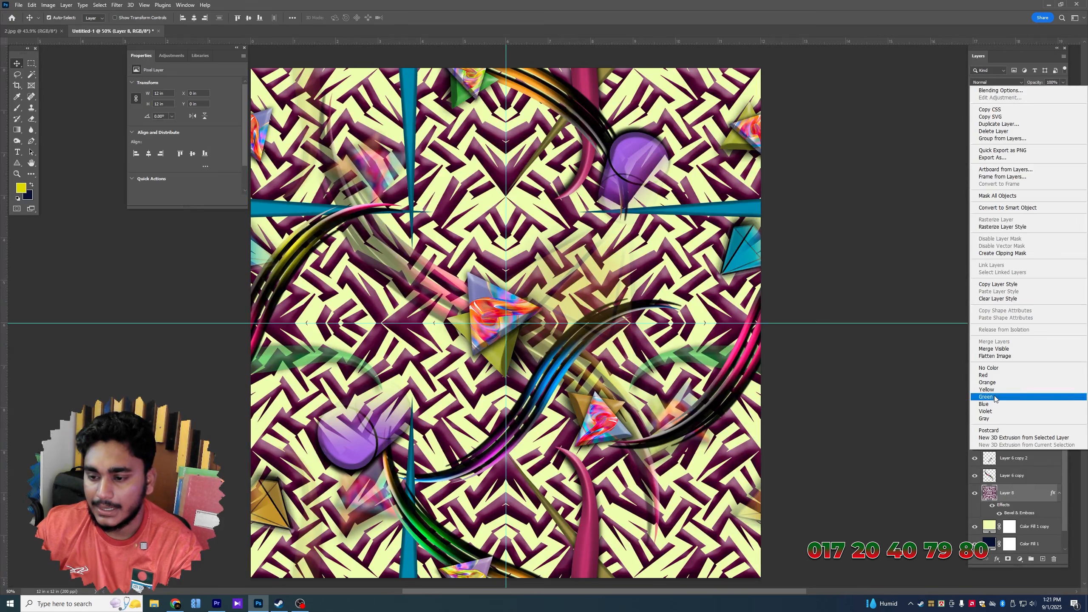
{"action": "left_click", "coordinate": [1003, 232]}
Scale the beveled pattern to 12.25 × 12.25 in and crop away everything outside the 12 × 12 in canvas
{"action": "key", "text": "ctrl+t"}
{"action": "key", "text": "Return"}
{"action": "key", "text": "c"}
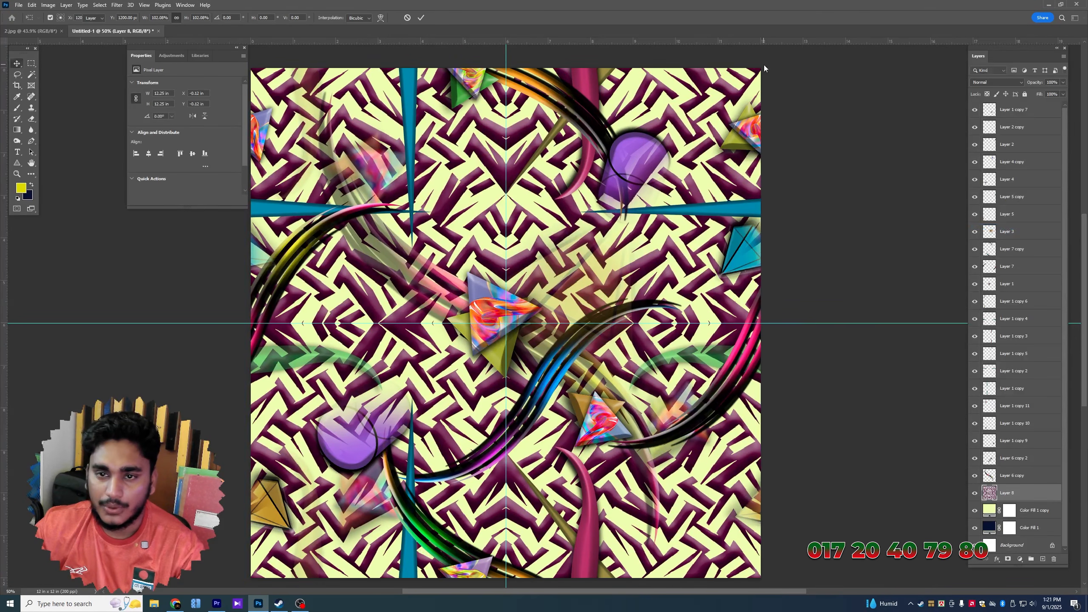
{"action": "key", "text": "Return"}
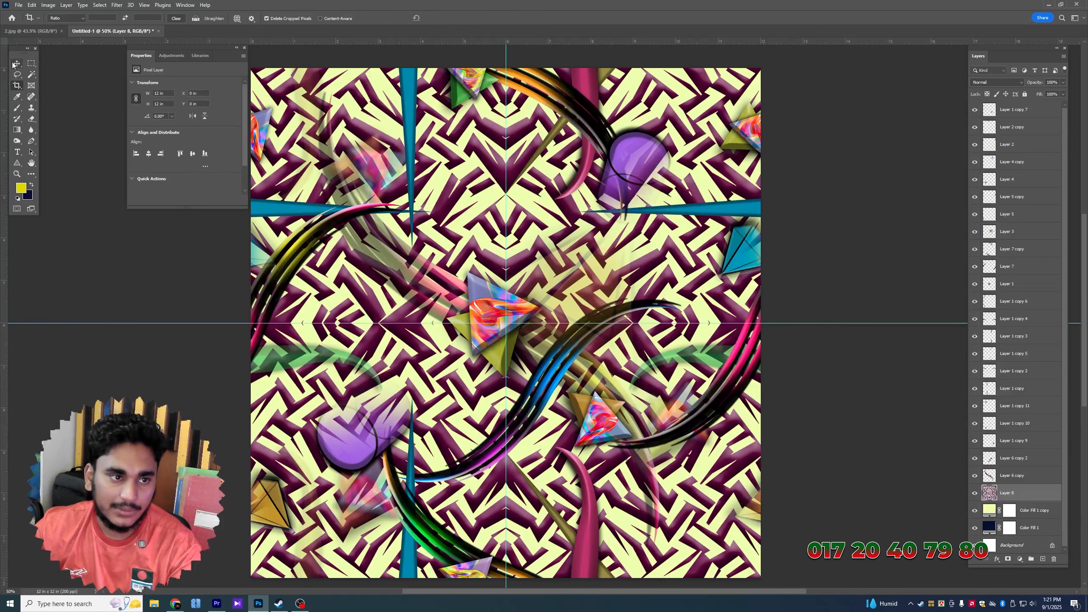
Lower the opacity of the beveled pattern layer to 20%
{"action": "left_click", "coordinate": [16, 63]}
{"action": "key", "text": "3"}
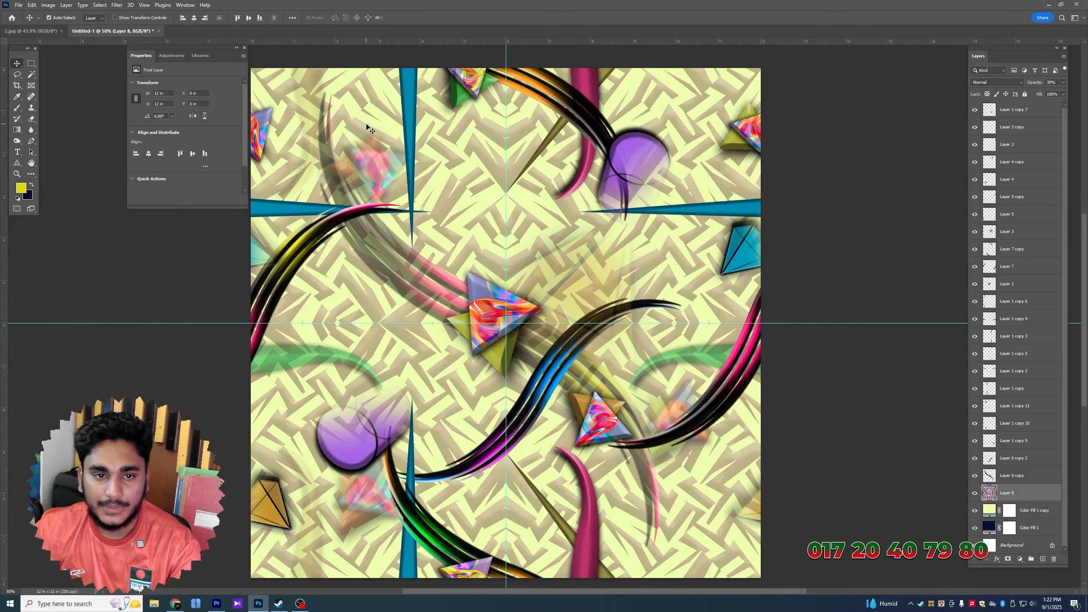
{"action": "key", "text": "2"}
Softly erase patches of the faded pattern across the canvas with a progressively larger soft Eraser at 50% opacity
{"action": "key", "text": "e"}
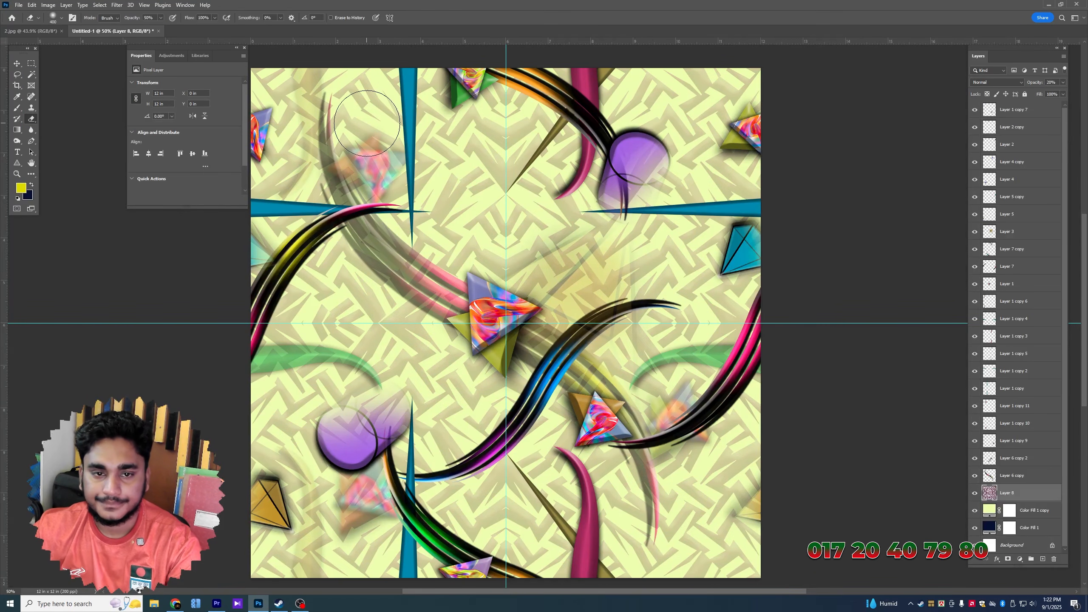
{"action": "left_click", "coordinate": [975, 510]}
{"action": "left_click", "coordinate": [975, 511]}
{"action": "key", "text": "bracketright"}
{"action": "mouse_move", "coordinate": [352, 124]}
{"action": "left_mouse_down"}
{"action": "mouse_move", "coordinate": [373, 180]}
{"action": "mouse_move", "coordinate": [300, 129]}
{"action": "mouse_move", "coordinate": [380, 205]}
{"action": "mouse_move", "coordinate": [338, 217]}
{"action": "left_mouse_up"}
{"action": "key", "text": "bracketright"}
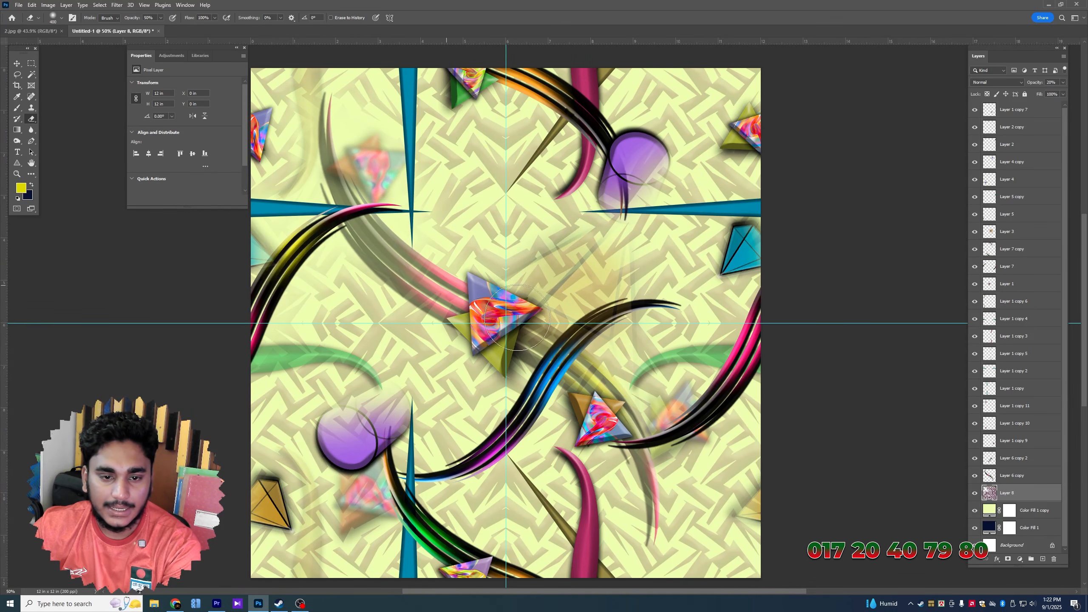
{"action": "key", "text": "bracketright"}
{"action": "key", "text": "bracketright"}
{"action": "mouse_move", "coordinate": [555, 258]}
{"action": "left_mouse_down"}
{"action": "mouse_move", "coordinate": [595, 234]}
{"action": "mouse_move", "coordinate": [604, 298]}
{"action": "mouse_move", "coordinate": [606, 244]}
{"action": "left_mouse_up"}
{"action": "key", "text": "ctrl+minus"}
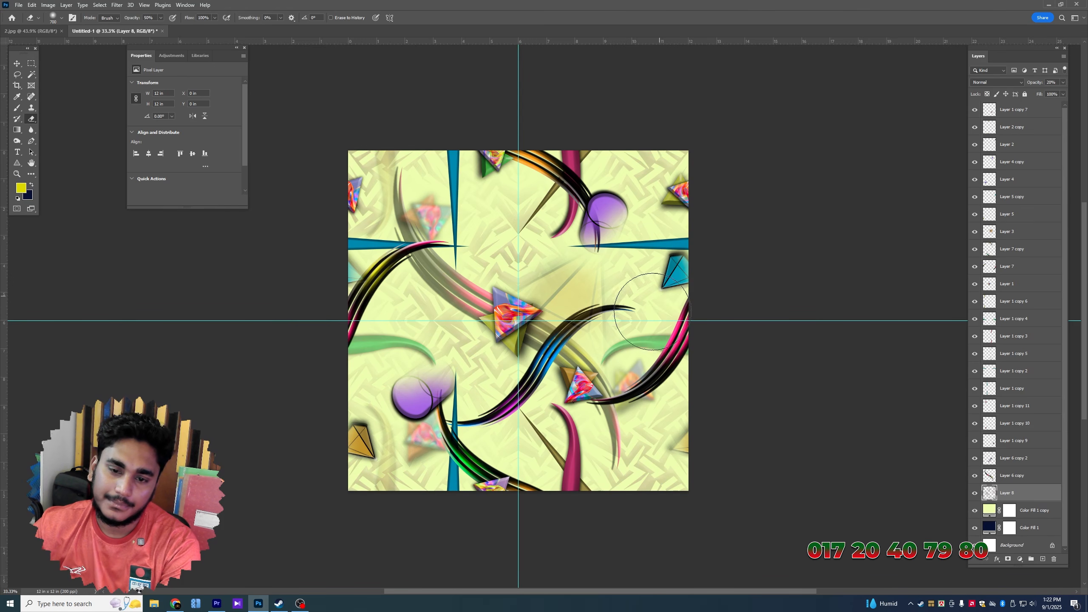
Duplicate the lower-left purple sphere, place the copy above it and enlarge it to about 204%
{"action": "left_click", "coordinate": [17, 64]}
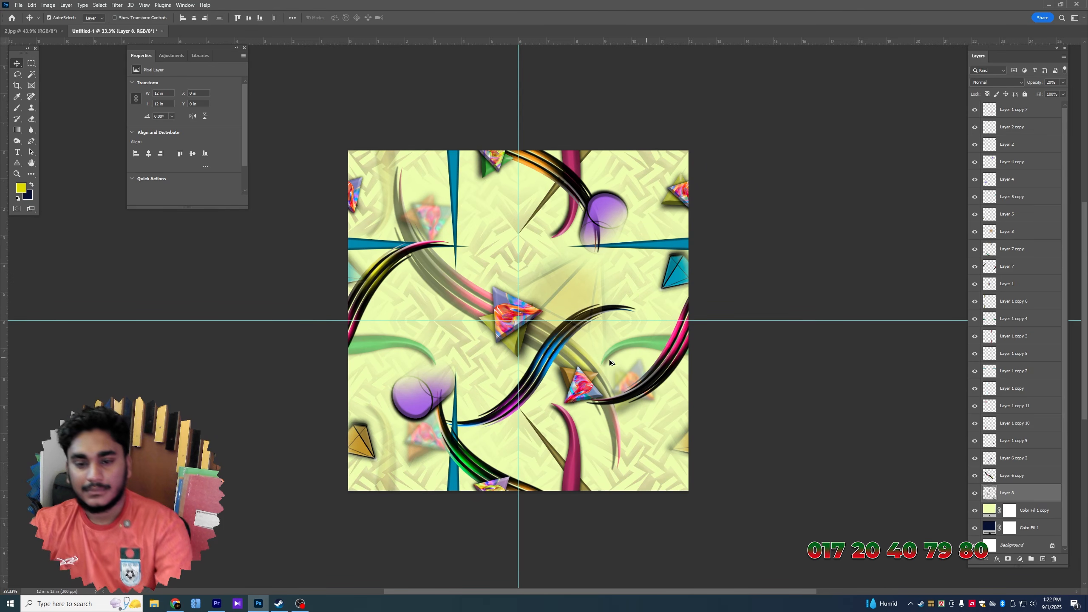
{"action": "scroll", "coordinate": [520, 373], "scroll_direction": "up", "scroll_amount": 1}
{"action": "left_click_drag", "start_coordinate": [388, 422], "coordinate": [428, 327]}
{"action": "key", "text": "ctrl+t"}
{"action": "left_click_drag", "start_coordinate": [472, 279], "coordinate": [525, 230]}
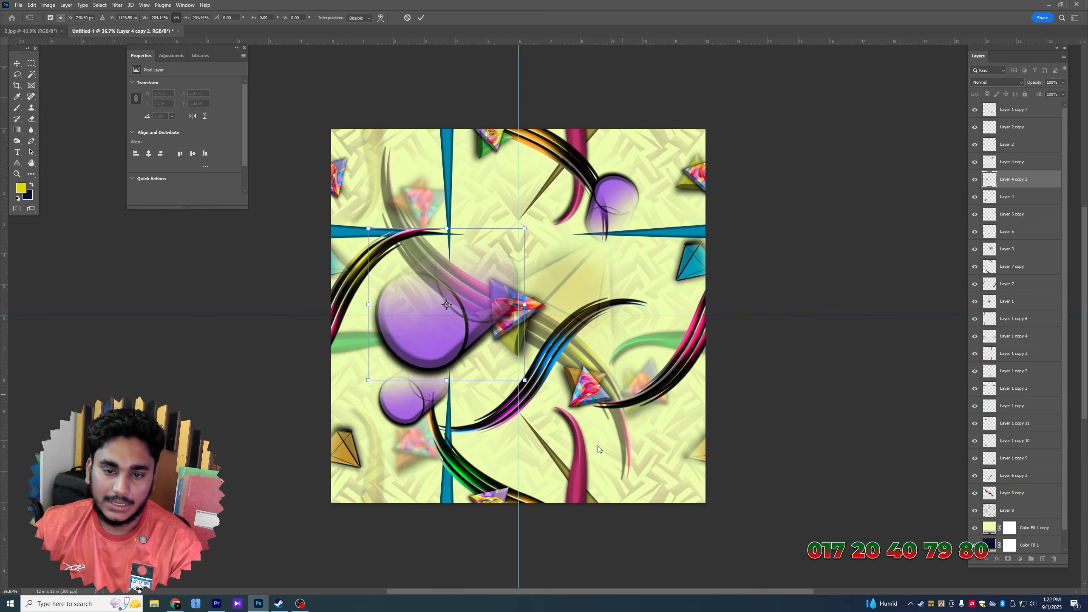
{"action": "key", "text": "Return"}
Rotate the enlarged purple sphere about 78°, place it up-left of the central triangle and reduce it to 3.83 × 3.61 in
{"action": "left_click_drag", "start_coordinate": [461, 297], "coordinate": [498, 214]}
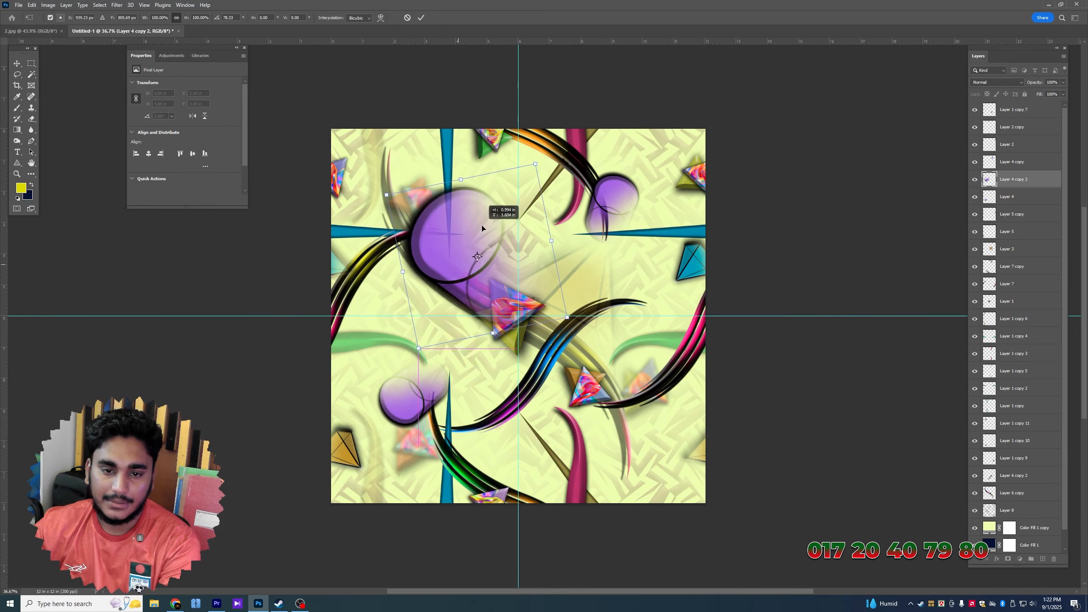
{"action": "key", "text": "ctrl+t"}
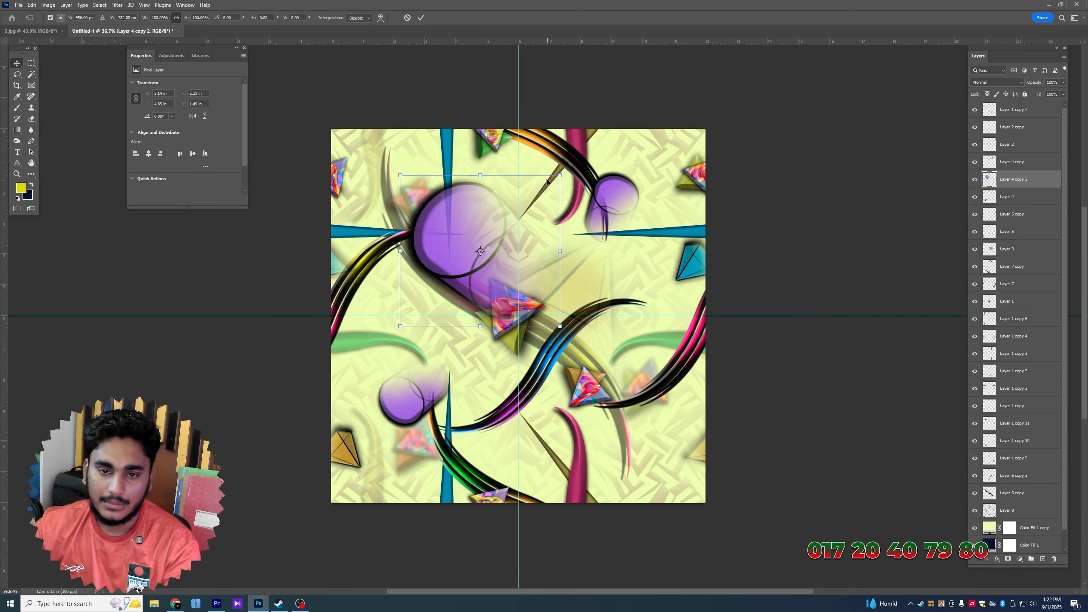
{"action": "left_click_drag", "start_coordinate": [563, 182], "coordinate": [547, 205]}
{"action": "key", "text": "Return"}
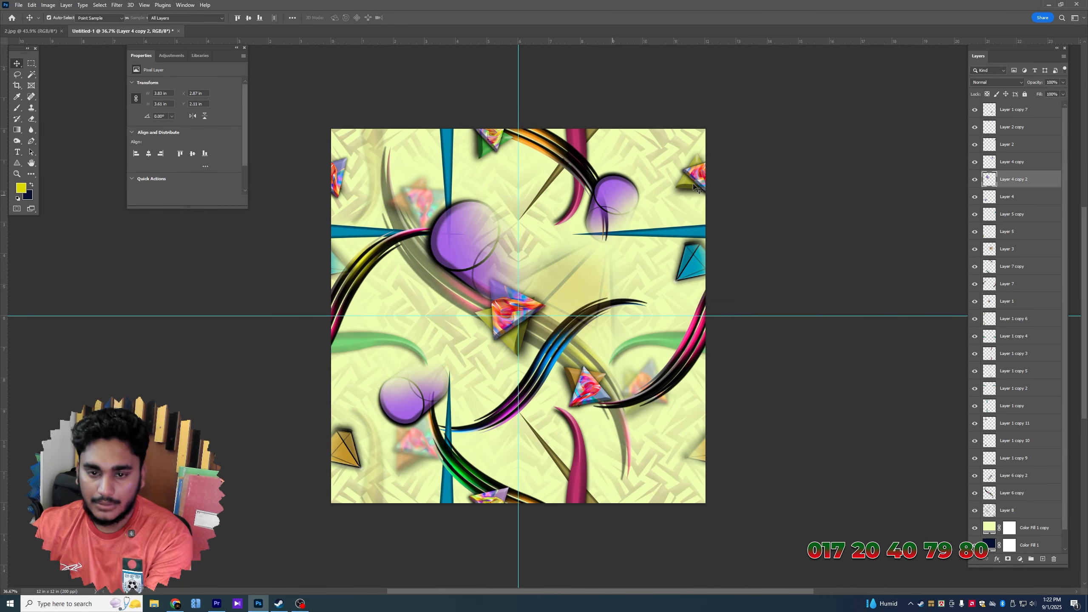
Shift the hue of the large purple sphere to turquoise
{"action": "key", "text": "ctrl+u"}
{"action": "left_click_drag", "start_coordinate": [786, 189], "coordinate": [756, 188]}
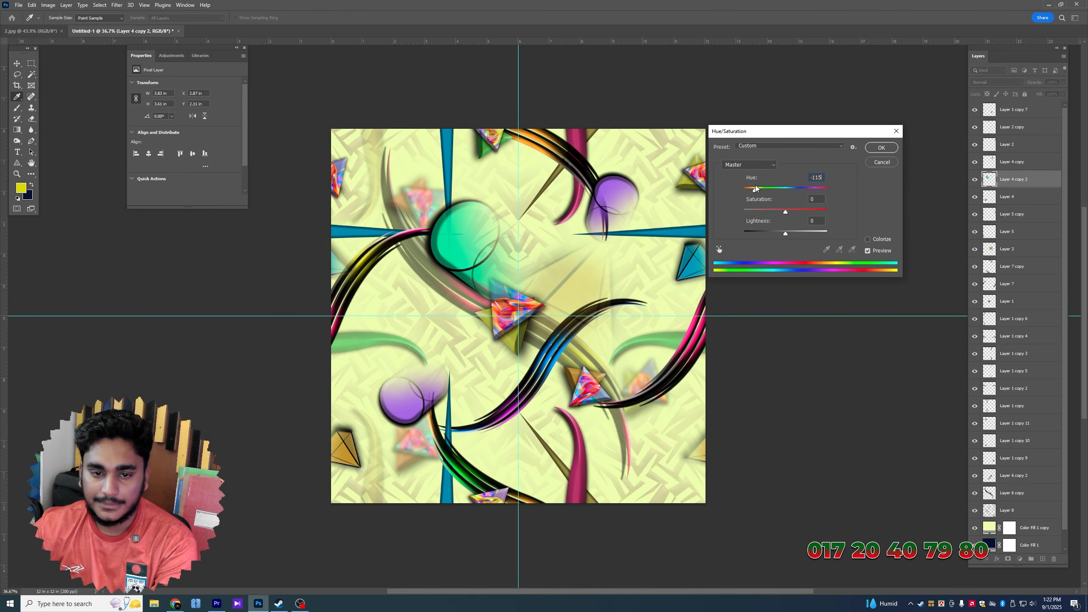
{"action": "key", "text": "Return"}
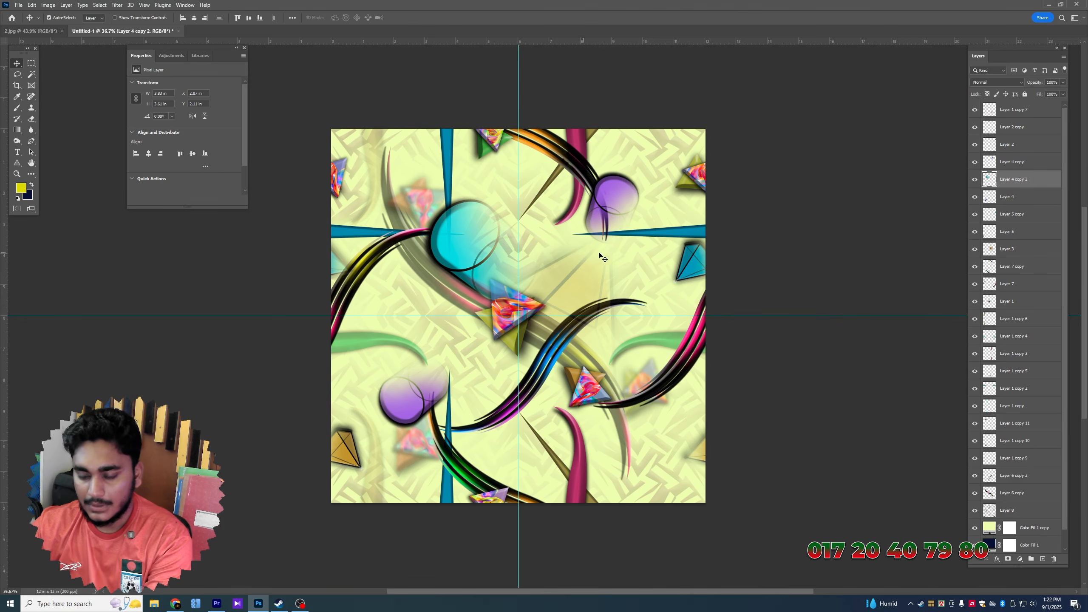
{"action": "key", "text": "ctrl+l"}
{"action": "key", "text": "Escape"}
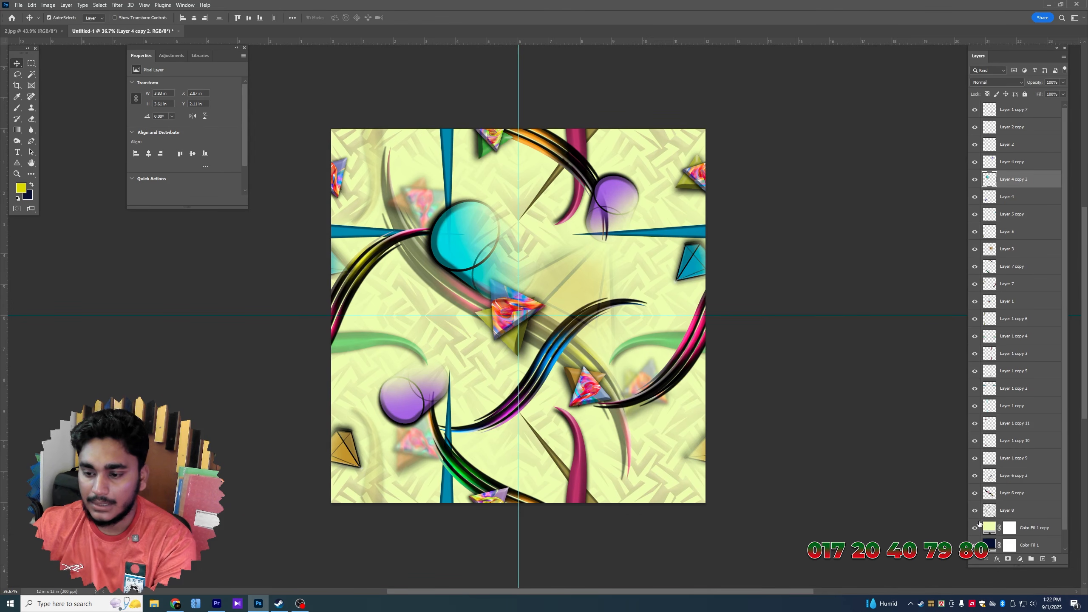
Hide the light yellow fill layer and place a turquoise sphere copy behind the lower triangle, scaled to about 90% and rotated about -116°
{"action": "left_click", "coordinate": [976, 528]}
{"action": "left_click_drag", "start_coordinate": [467, 244], "coordinate": [529, 421]}
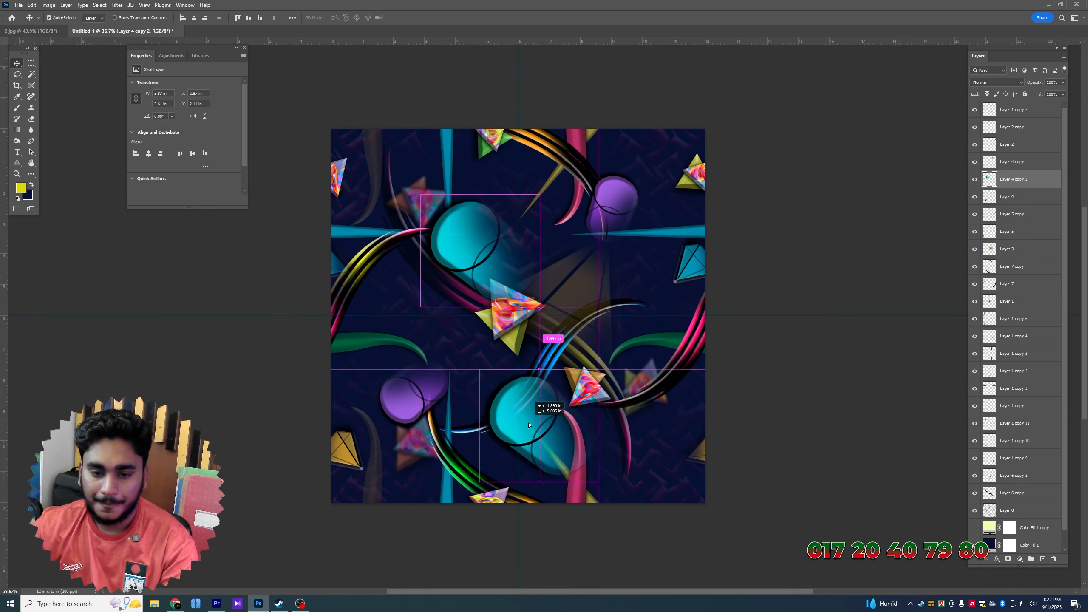
{"action": "key", "text": "ctrl+t"}
{"action": "left_click_drag", "start_coordinate": [605, 479], "coordinate": [570, 473]}
{"action": "left_click_drag", "start_coordinate": [564, 377], "coordinate": [575, 396]}
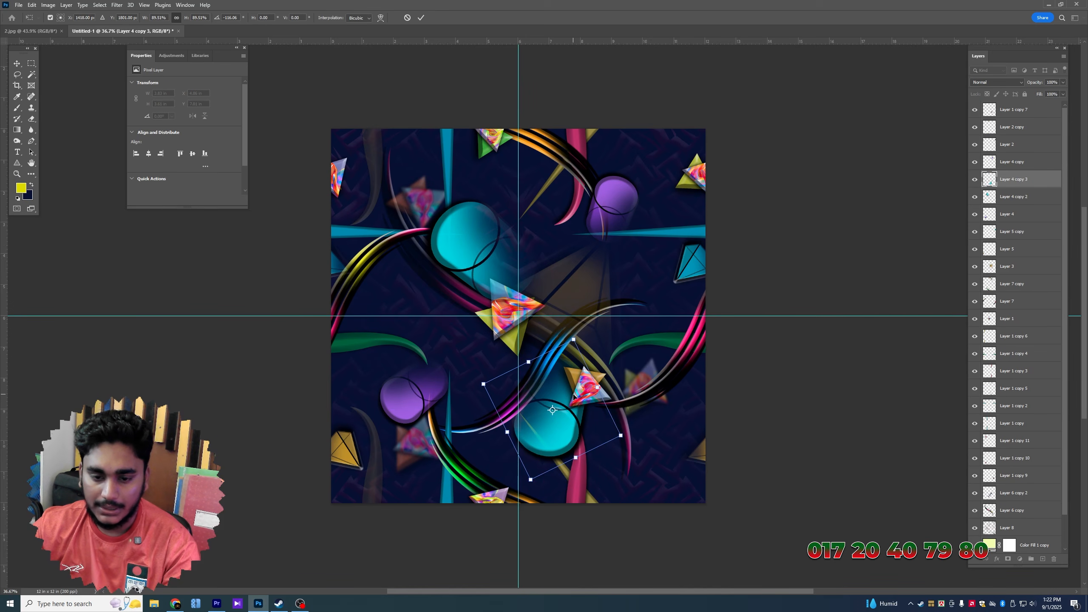
{"action": "key", "text": "Return"}
Reduce the lower turquoise sphere to about 73% and nudge it into position beneath the lower triangle
{"action": "scroll", "coordinate": [573, 397], "scroll_direction": "up", "scroll_amount": 1}
{"action": "key", "text": "ctrl+0"}
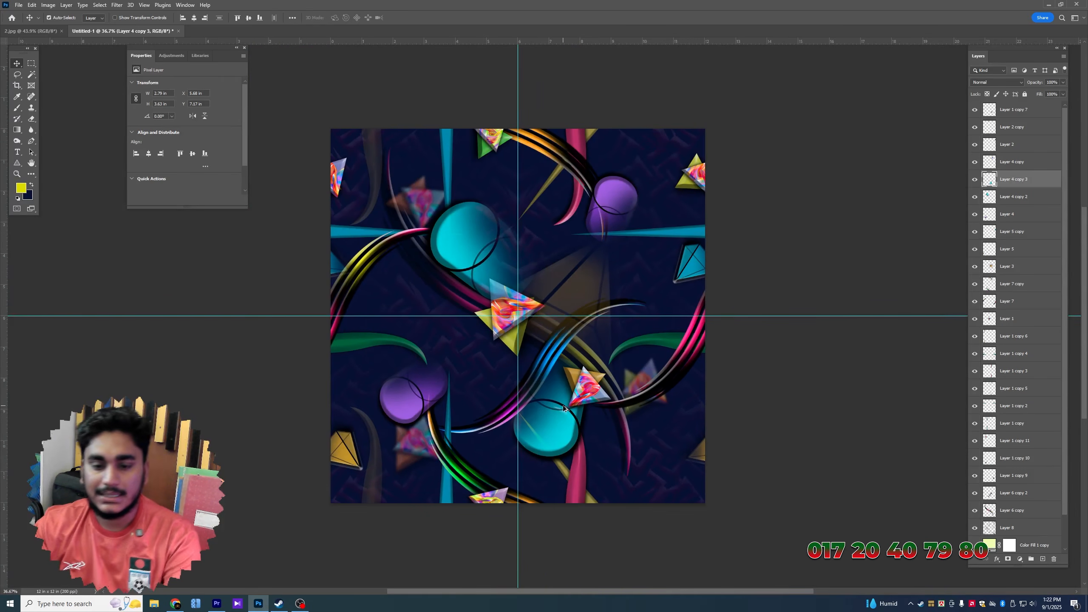
{"action": "scroll", "coordinate": [563, 405], "scroll_direction": "up", "scroll_amount": 1}
{"action": "key", "text": "ctrl+t"}
{"action": "left_click_drag", "start_coordinate": [598, 348], "coordinate": [585, 364]}
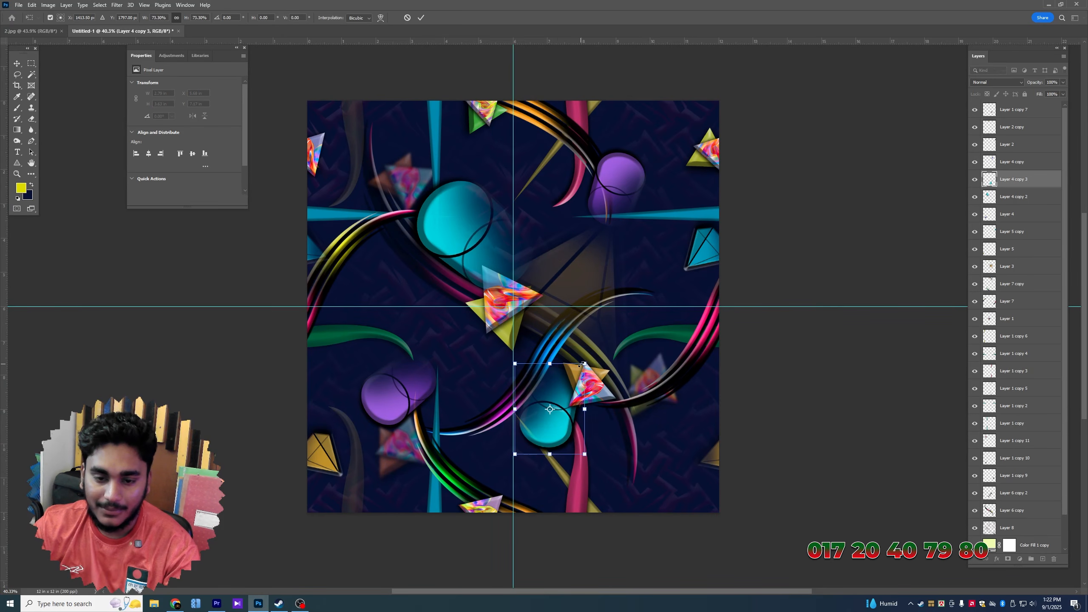
{"action": "key", "text": "Return"}
{"action": "left_click_drag", "start_coordinate": [548, 415], "coordinate": [547, 415]}
Shrink the upper turquoise sphere to about 2.64 in wide and place a copy of it near the canvas's lower-right corner
{"action": "left_click", "coordinate": [454, 211]}
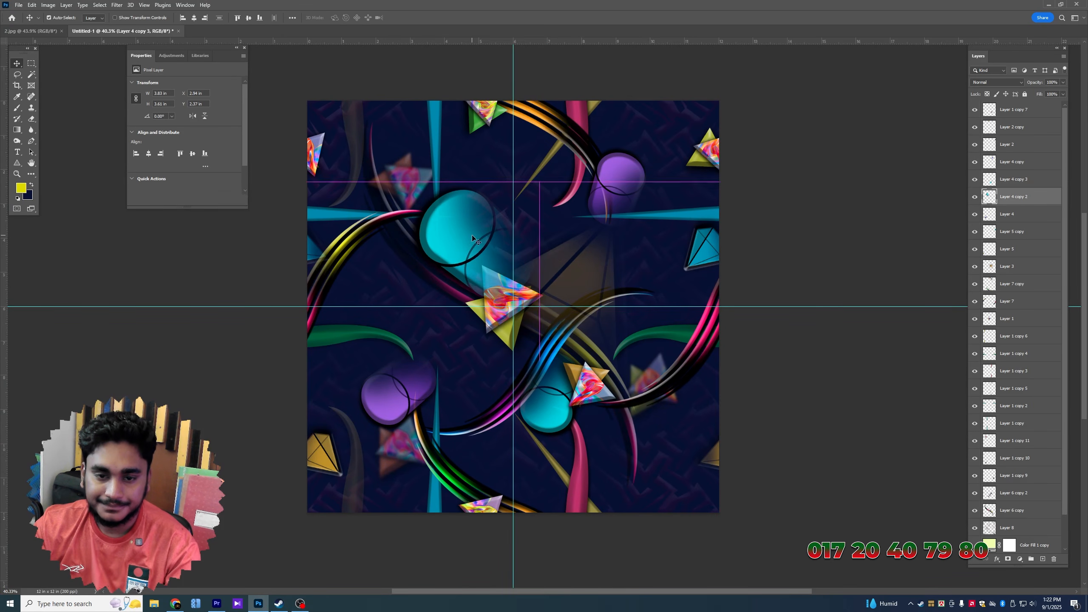
{"action": "key", "text": "ctrl+t"}
{"action": "left_click_drag", "start_coordinate": [540, 183], "coordinate": [659, 442]}
{"action": "key", "text": "Return"}
Shift the hue of the lower-right sphere copy to green
{"action": "key", "text": "ctrl+u"}
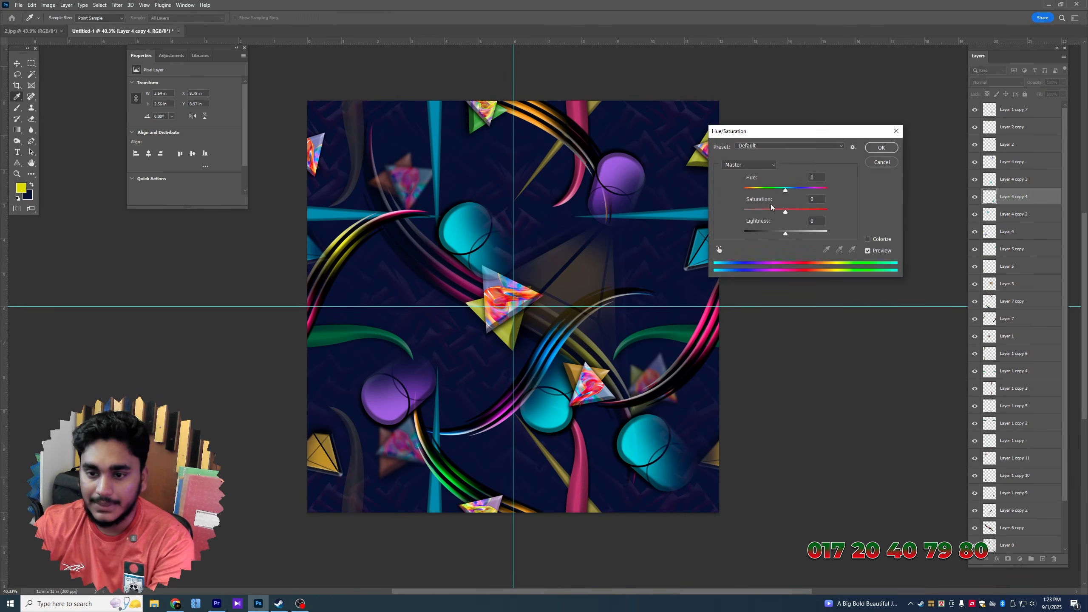
{"action": "left_click_drag", "start_coordinate": [786, 189], "coordinate": [759, 191]}
{"action": "key", "text": "Return"}
Select most of the green sphere's right part with the Rectangular Marquee, cut it and paste it as a new layer
{"action": "key", "text": "m"}
{"action": "key", "text": "ctrl+plus"}
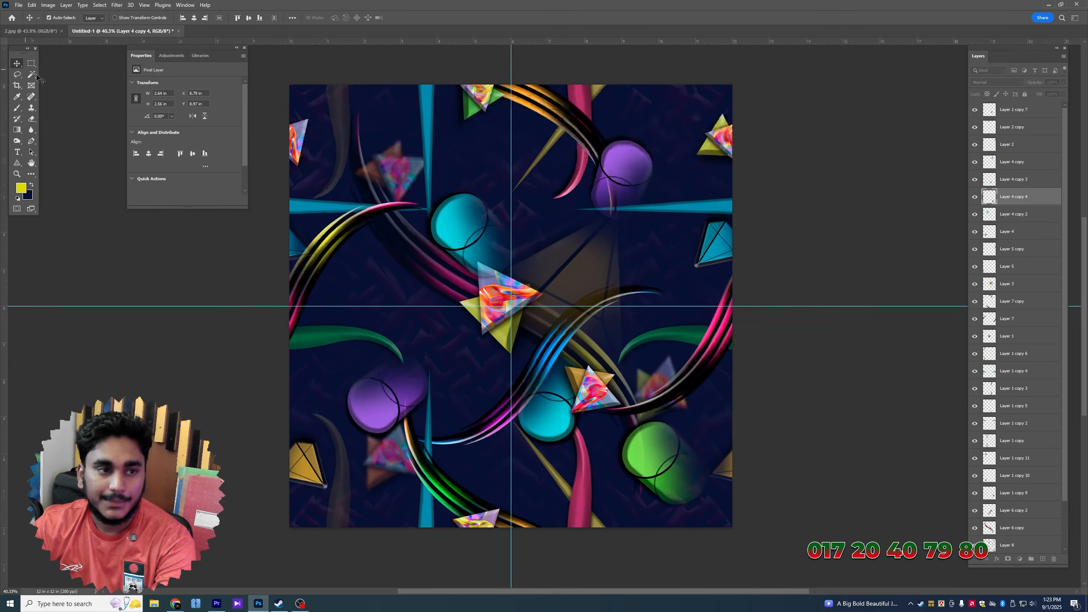
{"action": "left_click_drag", "start_coordinate": [709, 402], "coordinate": [615, 303]}
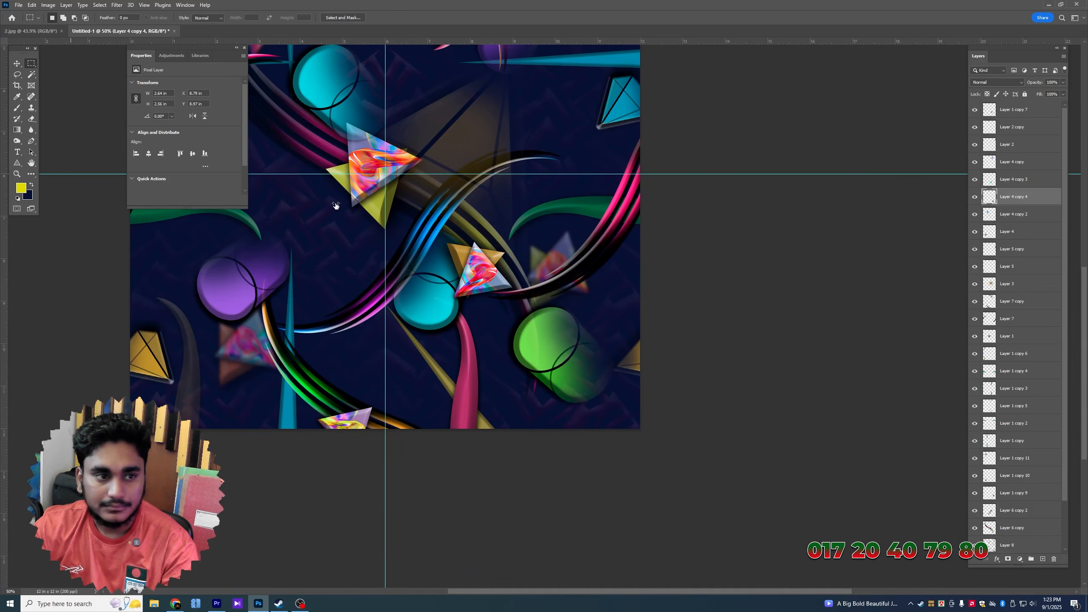
{"action": "left_click_drag", "start_coordinate": [541, 269], "coordinate": [717, 457]}
{"action": "key", "text": "ctrl+x"}
{"action": "key", "text": "ctrl+v"}
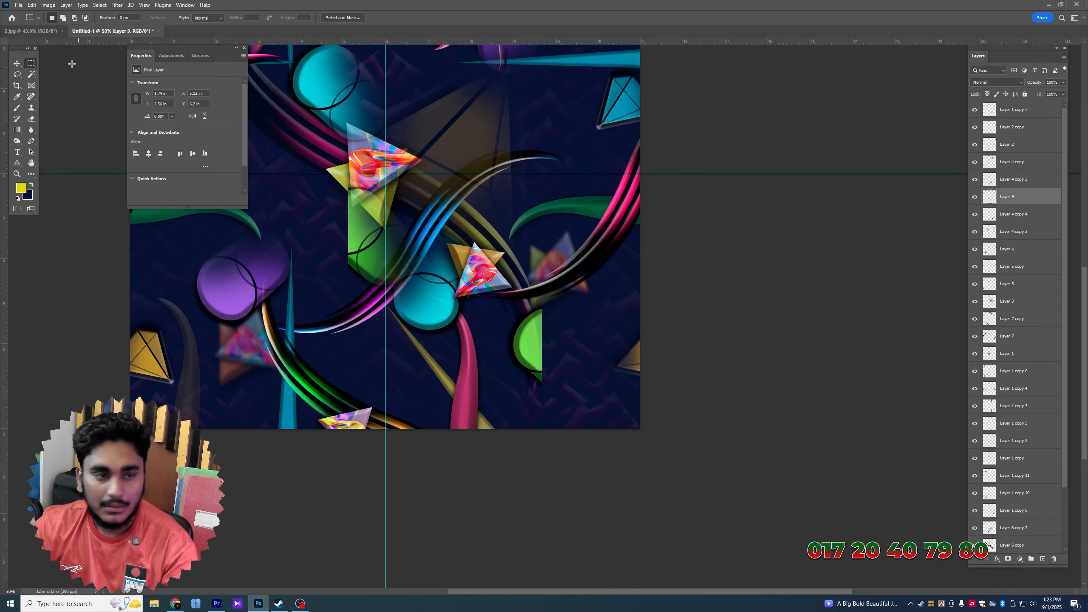
Move the cut part of the green sphere back against its left part at the canvas's lower right so the edges line up
{"action": "left_click", "coordinate": [17, 64]}
{"action": "scroll", "coordinate": [399, 246], "scroll_direction": "up", "scroll_amount": 2}
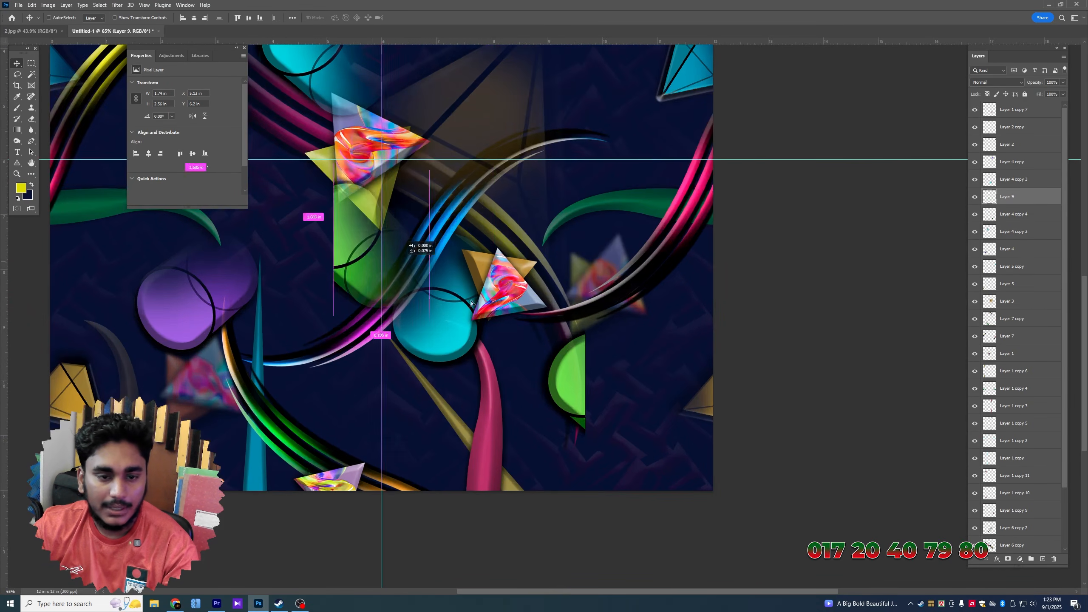
{"action": "left_click_drag", "start_coordinate": [398, 246], "coordinate": [644, 369]}
{"action": "scroll", "coordinate": [604, 357], "scroll_direction": "up", "scroll_amount": 3}
{"action": "scroll", "coordinate": [603, 356], "scroll_direction": "up", "scroll_amount": 6}
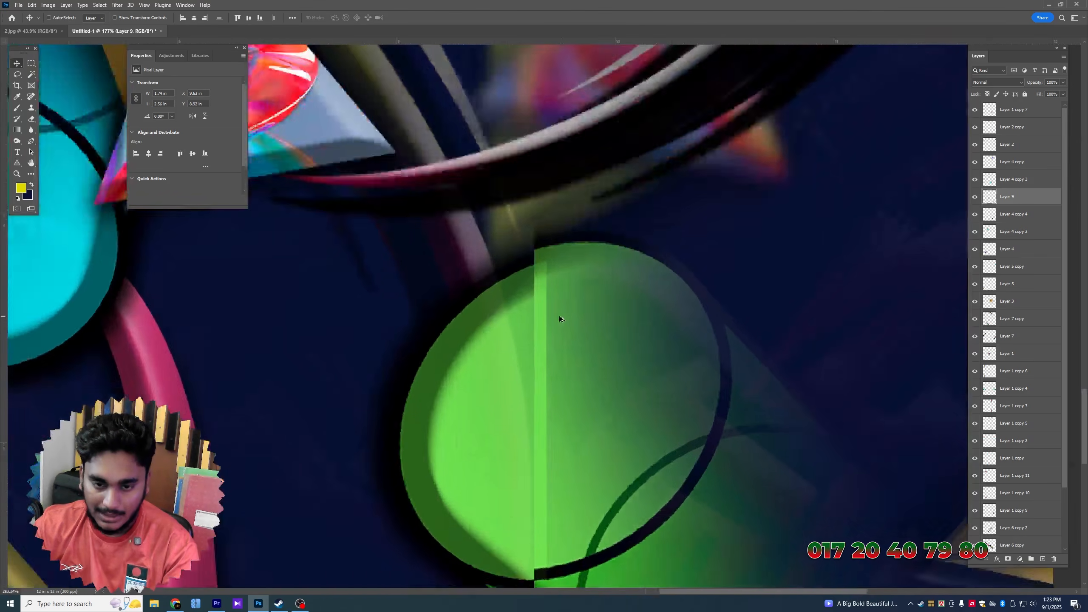
{"action": "left_click_drag", "start_coordinate": [563, 259], "coordinate": [597, 279]}
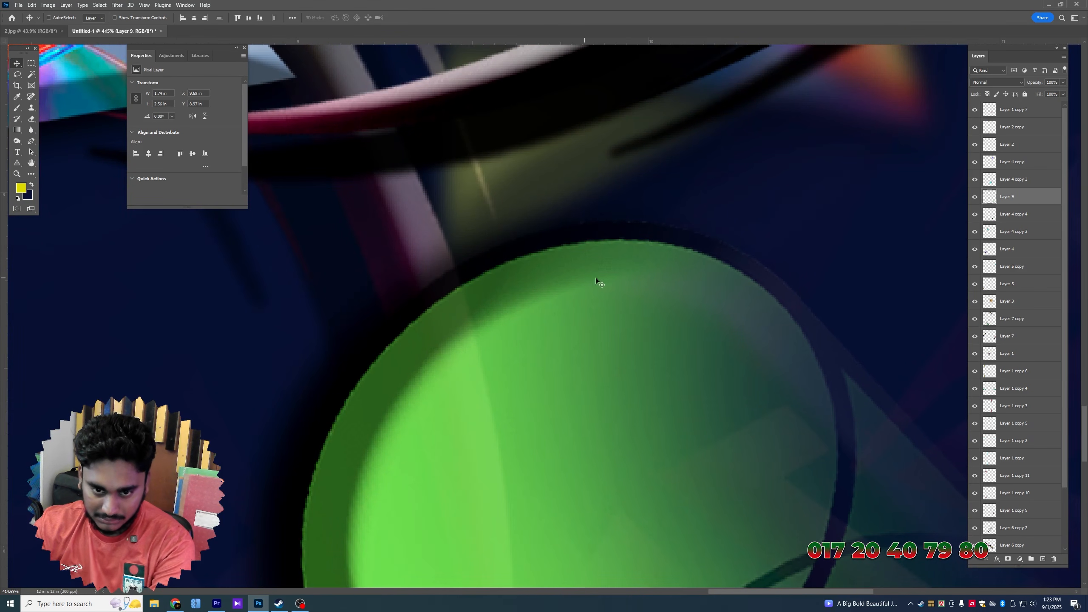
{"action": "key", "text": "ctrl+0"}
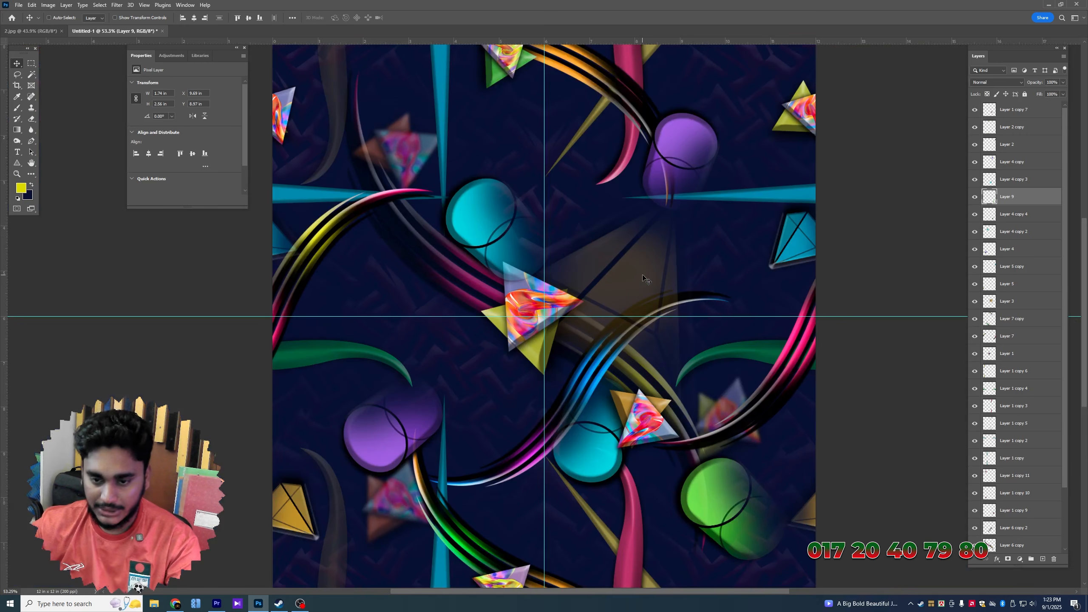
Align the green sphere's right part to the canvas's left edge and its left part to the right edge, and merge both parts
{"action": "left_click", "coordinate": [186, 16]}
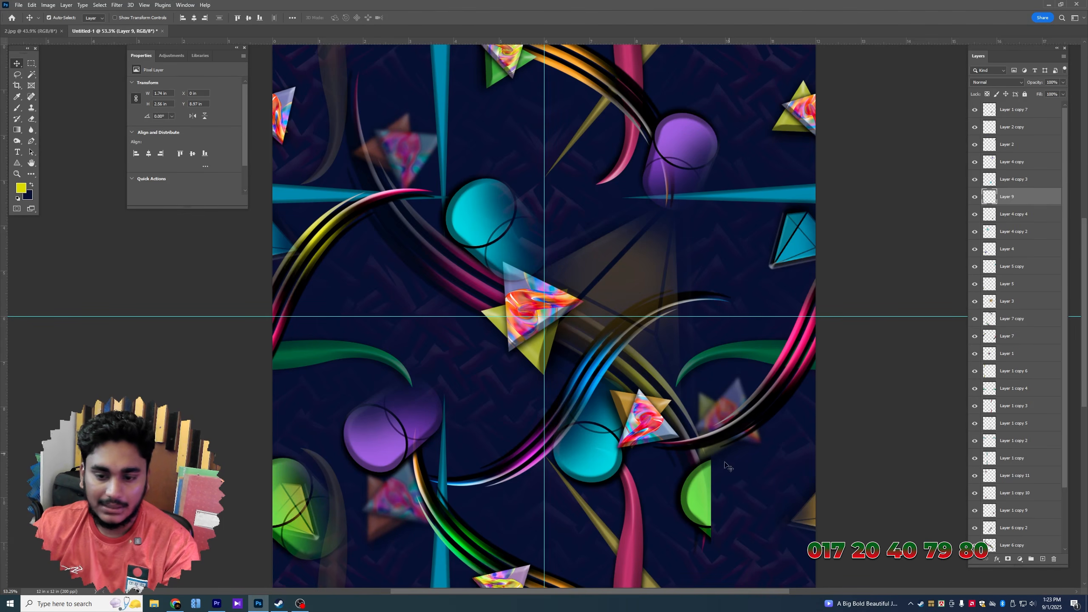
{"action": "left_click", "coordinate": [680, 482]}
{"action": "left_click", "coordinate": [205, 17]}
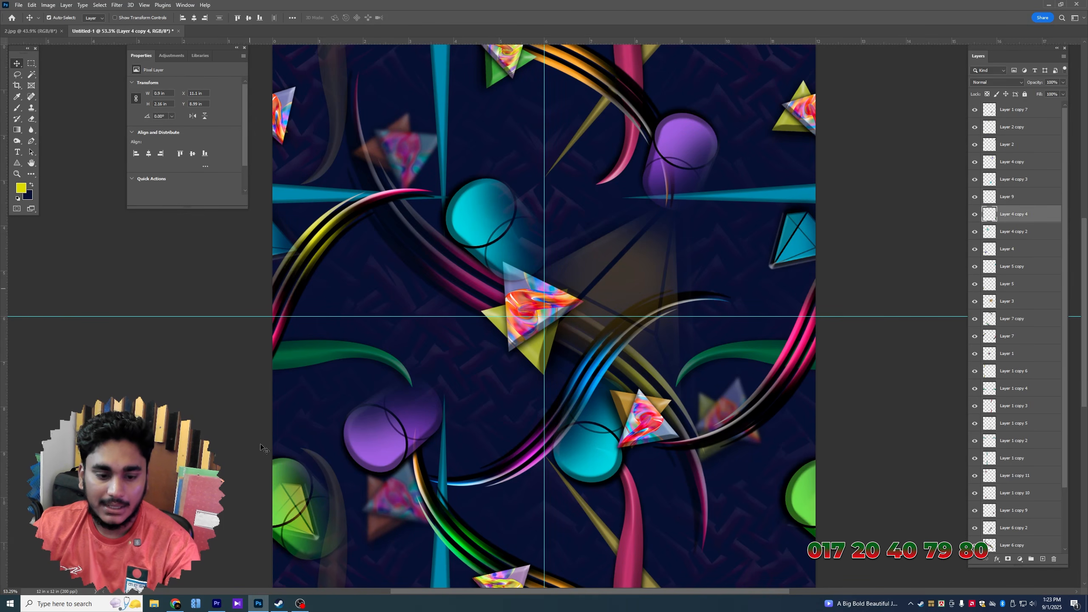
{"action": "left_click", "coordinate": [279, 489], "text": "shift"}
{"action": "key", "text": "ctrl+e"}
Copy the merged green sphere layer, rotate it 90° and place it so the sphere wraps across the canvas's top and bottom edges
{"action": "left_click_drag", "start_coordinate": [279, 489], "coordinate": [288, 414]}
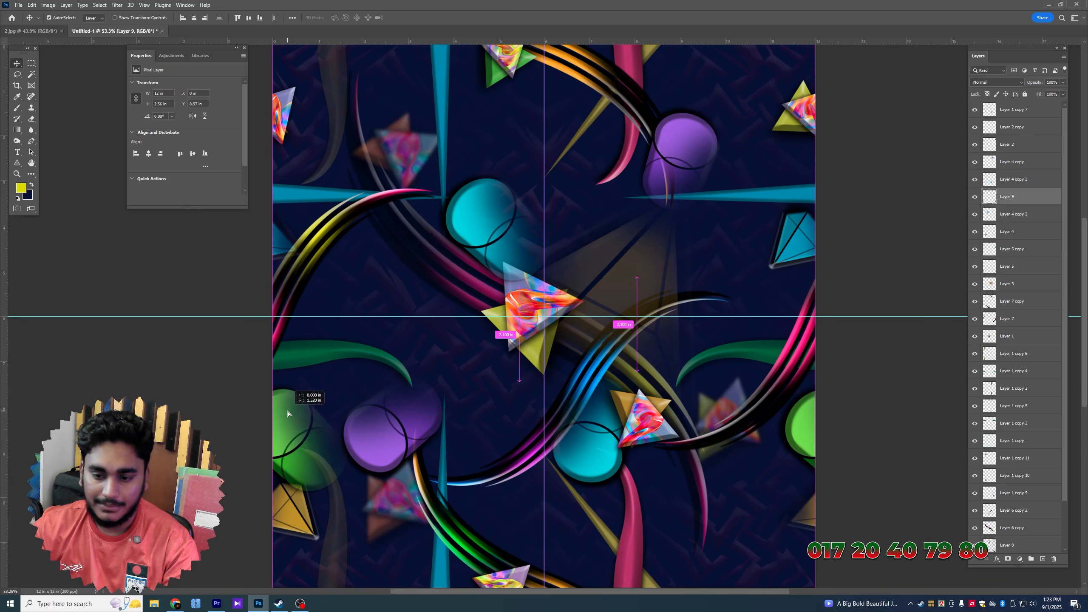
{"action": "left_click_drag", "start_coordinate": [300, 489], "coordinate": [325, 291]}
{"action": "scroll", "coordinate": [326, 472], "scroll_direction": "down", "scroll_amount": 1}
{"action": "key", "text": "ctrl+j"}
{"action": "key", "text": "ctrl+t"}
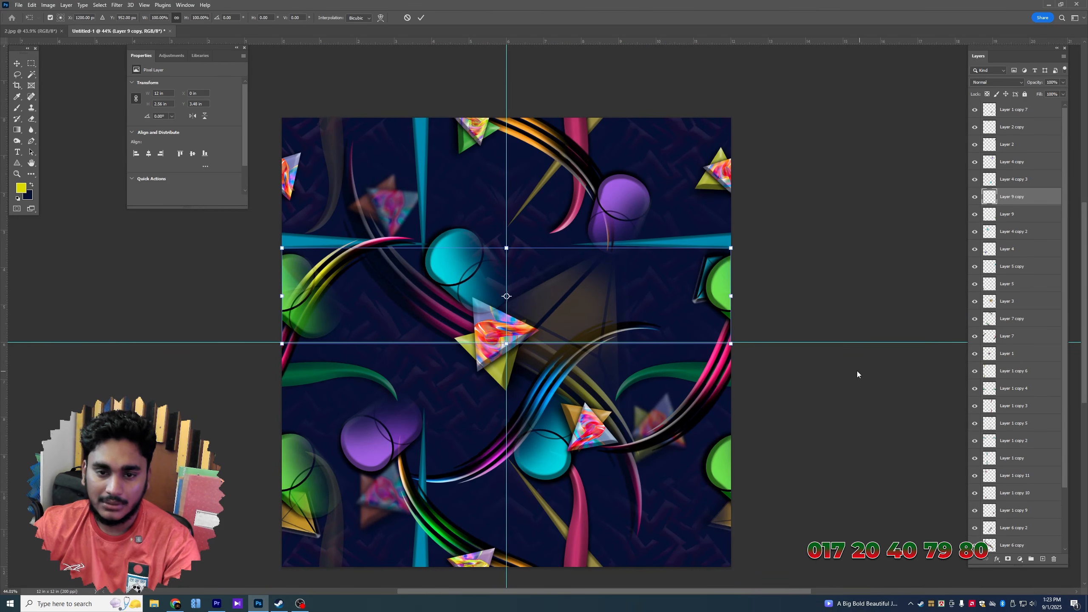
{"action": "left_click_drag", "start_coordinate": [802, 257], "coordinate": [385, 134]}
{"action": "key", "text": "Return"}
{"action": "left_click", "coordinate": [258, 19]}
Flip the left-hand vertical sphere copy vertically and shift its hue to red
{"action": "right_click", "coordinate": [385, 134]}
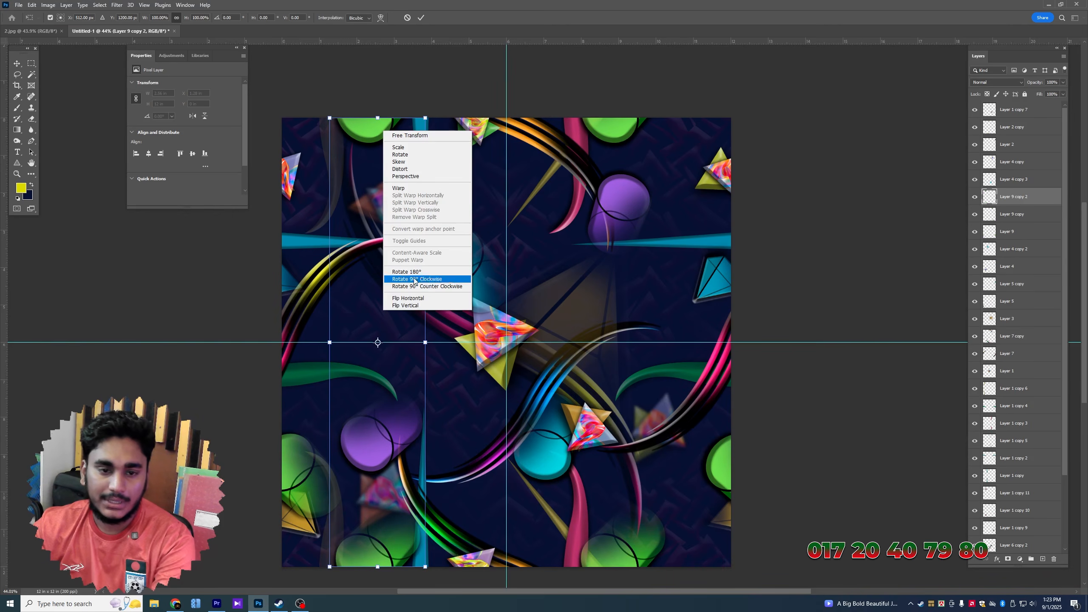
{"action": "left_click", "coordinate": [410, 306]}
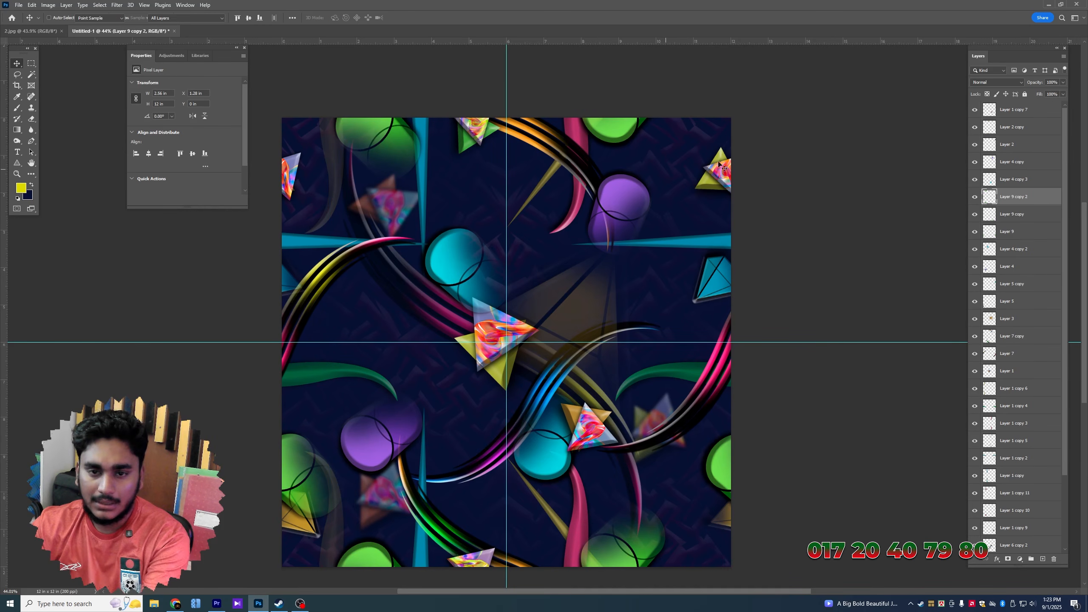
{"action": "key", "text": "ctrl+u"}
{"action": "left_click_drag", "start_coordinate": [786, 189], "coordinate": [754, 192]}
{"action": "key", "text": "Return"}
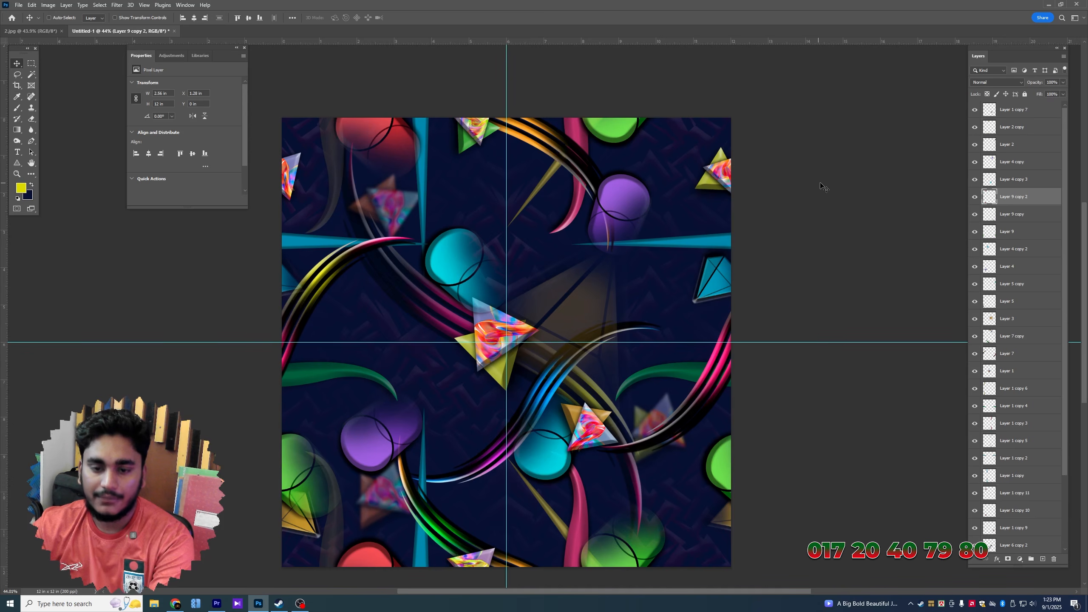
Copy the central triangle, shrink the copy to about 2.2 in wide and place it at the lower end of the magenta-blue curve
{"action": "key", "text": "ctrl+minus"}
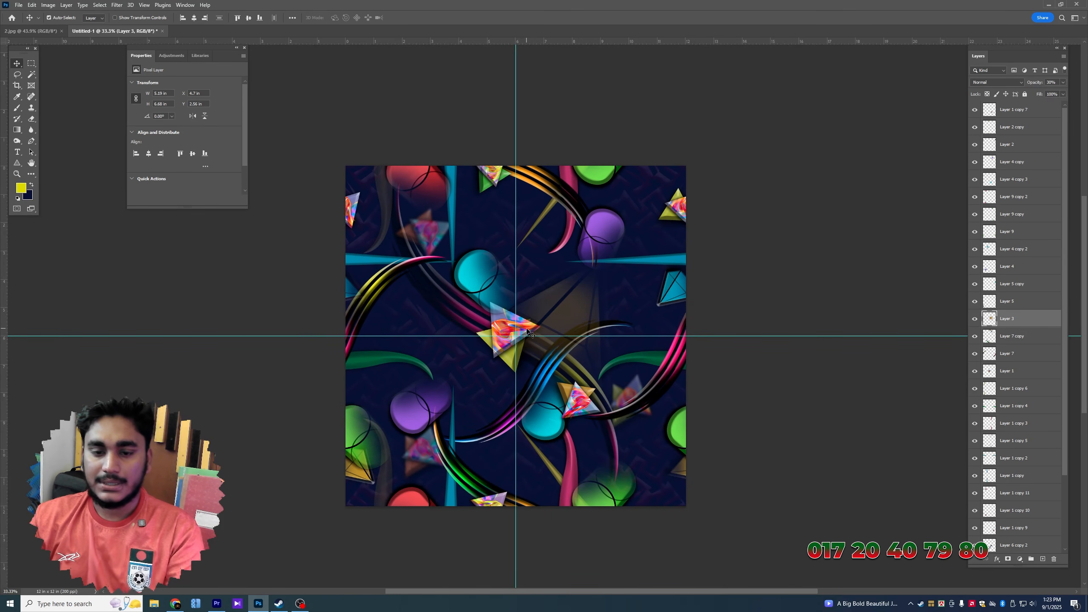
{"action": "left_click_drag", "start_coordinate": [496, 359], "coordinate": [467, 438]}
{"action": "key", "text": "ctrl+z"}
{"action": "scroll", "coordinate": [480, 438], "scroll_direction": "up", "scroll_amount": 5}
{"action": "key", "text": "ctrl+t"}
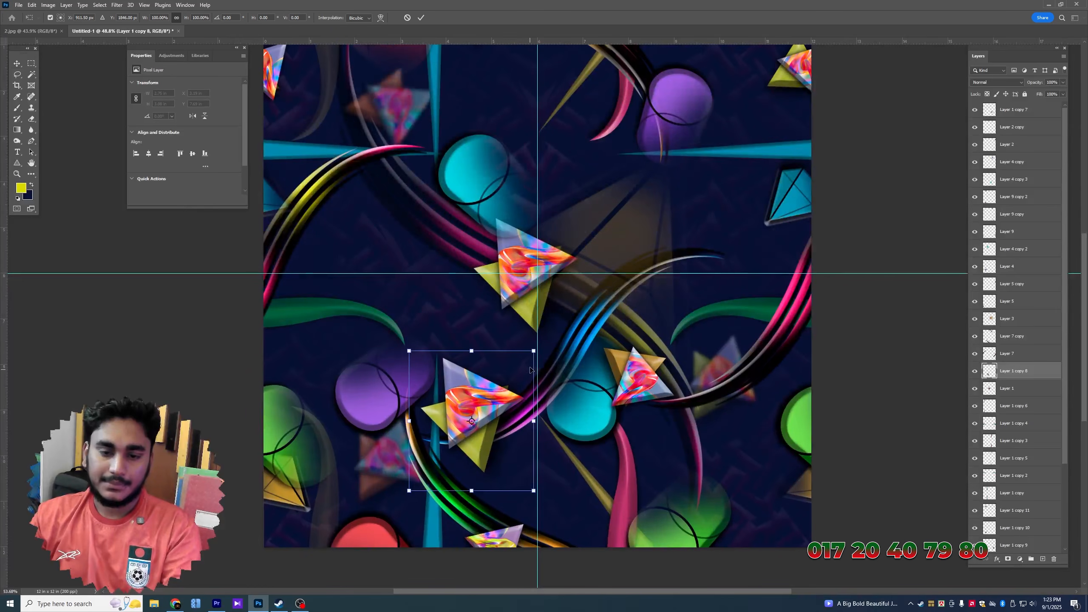
{"action": "left_click_drag", "start_coordinate": [539, 354], "coordinate": [526, 377]}
{"action": "left_click_drag", "start_coordinate": [471, 424], "coordinate": [472, 444]}
{"action": "key", "text": "Return"}
Shift the hue of the small triangle copy by -62
{"action": "key", "text": "ctrl+u"}
{"action": "left_click_drag", "start_coordinate": [786, 189], "coordinate": [763, 190]}
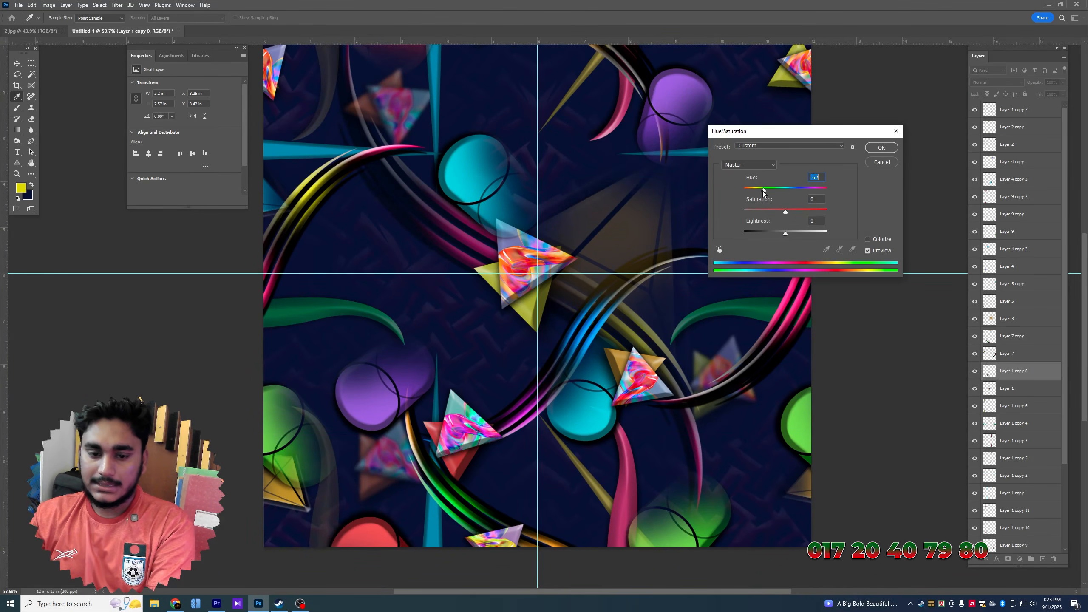
{"action": "key", "text": "Return"}
{"action": "key", "text": "v"}
Copy the recoloured triangle to the tip of the yellow curve and lower it in the layer order until it sits behind the curve
{"action": "left_click_drag", "start_coordinate": [463, 429], "coordinate": [388, 148]}
{"action": "key", "text": "ctrl+shift+bracketright"}
{"action": "key", "text": "ctrl+bracketleft"}
{"action": "key", "text": "ctrl+bracketleft"}
{"action": "key", "text": "ctrl+bracketleft"}
{"action": "key", "text": "ctrl+bracketleft"}
{"action": "key", "text": "ctrl+bracketleft"}
{"action": "key", "text": "ctrl+bracketleft"}
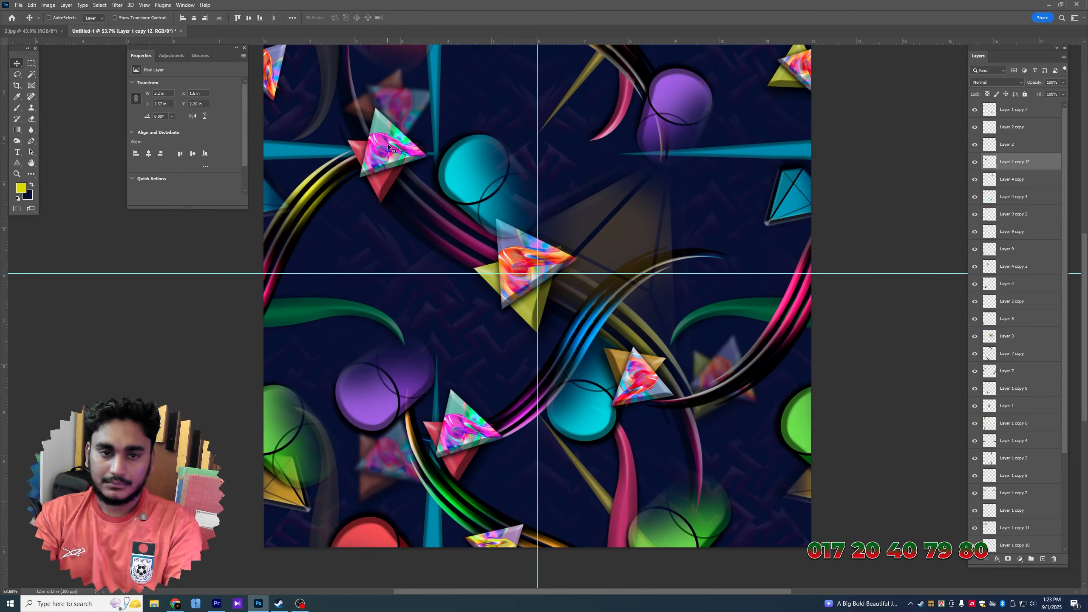
{"action": "key", "text": "ctrl+bracketleft"}
{"action": "key", "text": "ctrl+bracketleft"}
{"action": "key", "text": "ctrl+bracketleft"}
{"action": "key", "text": "ctrl+bracketleft"}
{"action": "key", "text": "ctrl+bracketleft"}
{"action": "key", "text": "ctrl+bracketleft"}
{"action": "key", "text": "ctrl+bracketleft"}
{"action": "key", "text": "ctrl+bracketleft"}
{"action": "key", "text": "ctrl+bracketleft"}
{"action": "key", "text": "ctrl+bracketleft"}
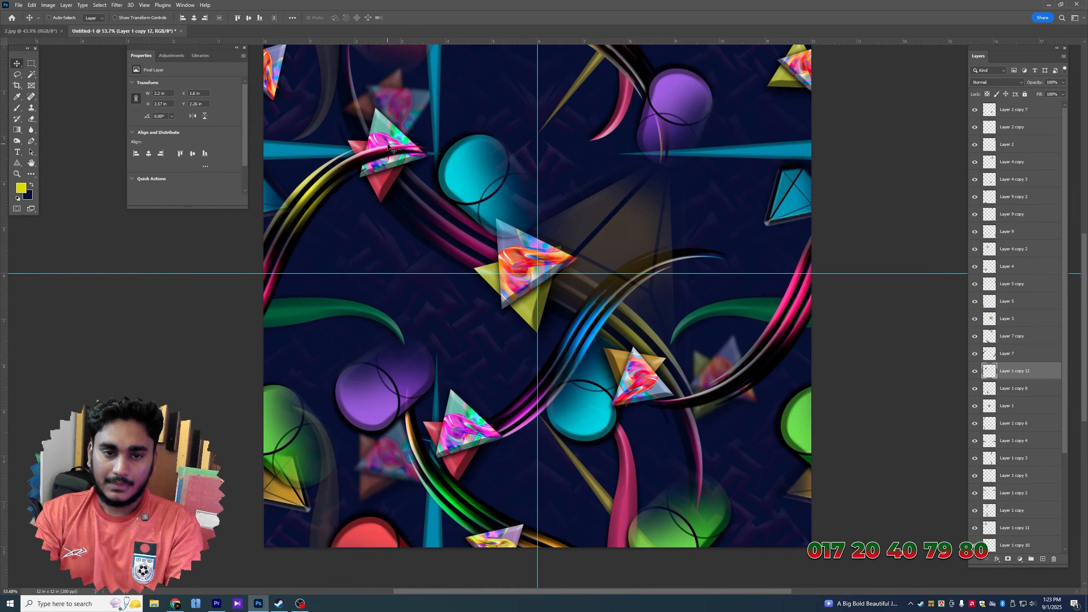
Copy the pink triangle onto the upper-right purple sphere and rotate the copy to lean the other way
{"action": "left_click_drag", "start_coordinate": [388, 148], "coordinate": [715, 123]}
{"action": "key", "text": "ctrl+t"}
{"action": "left_click_drag", "start_coordinate": [783, 189], "coordinate": [720, 218]}
{"action": "key", "text": "Return"}
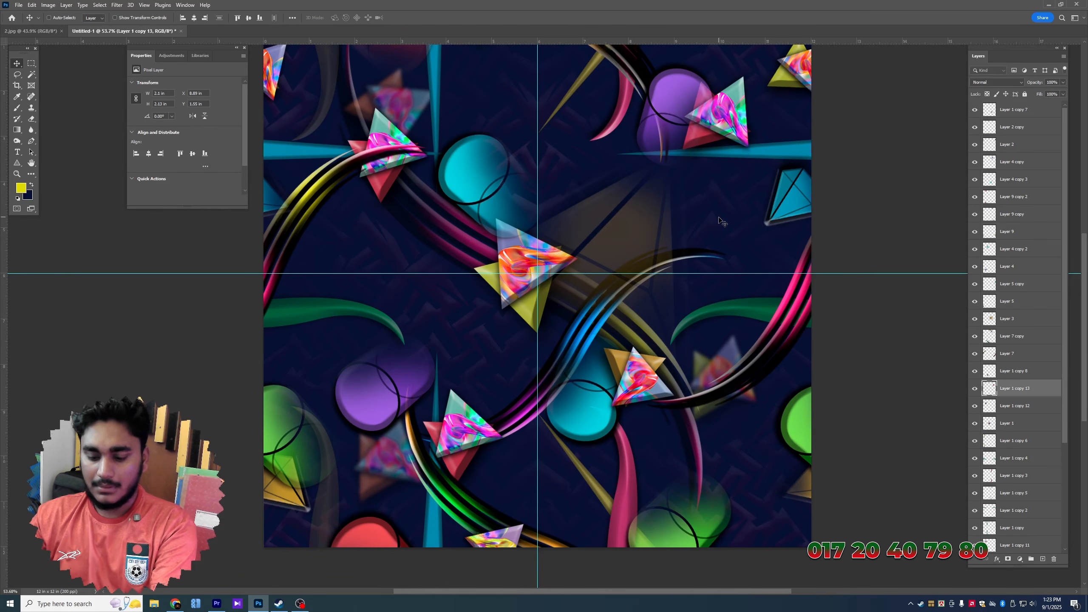
Shift the hue of the triangle beside the upper purple sphere by +127
{"action": "key", "text": "ctrl+u"}
{"action": "left_click", "coordinate": [819, 189]}
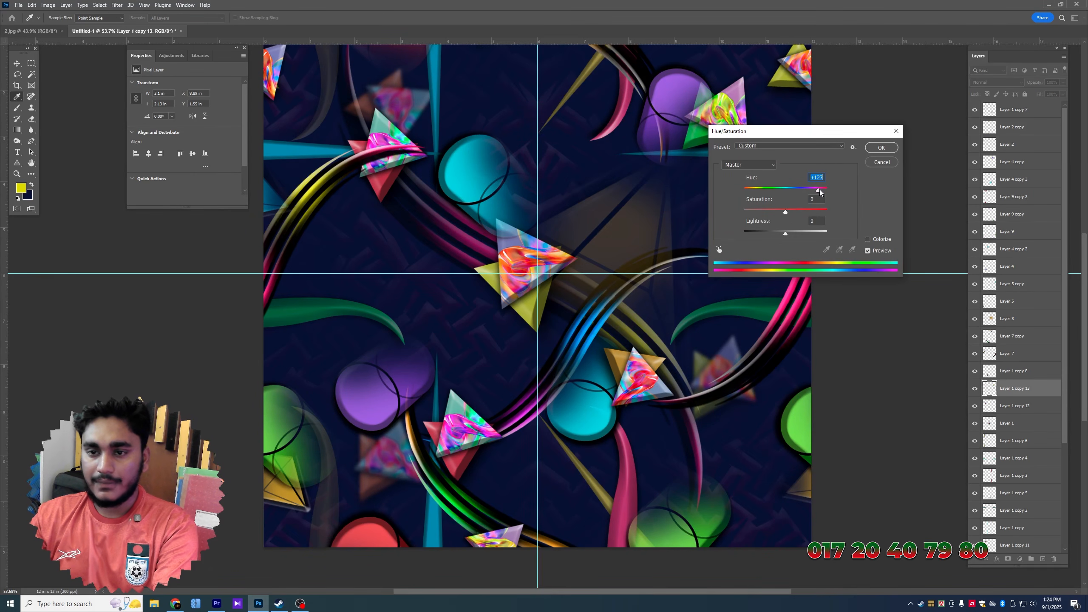
{"action": "key", "text": "Return"}
{"action": "scroll", "coordinate": [549, 276], "scroll_direction": "down", "scroll_amount": 3}
{"action": "scroll", "coordinate": [548, 276], "scroll_direction": "down", "scroll_amount": 3}
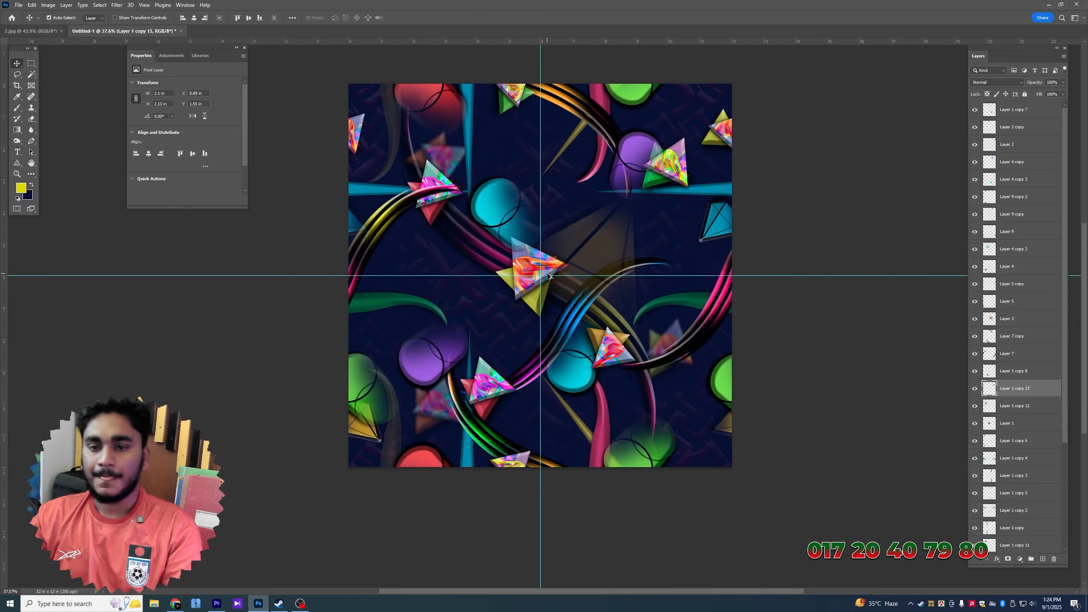
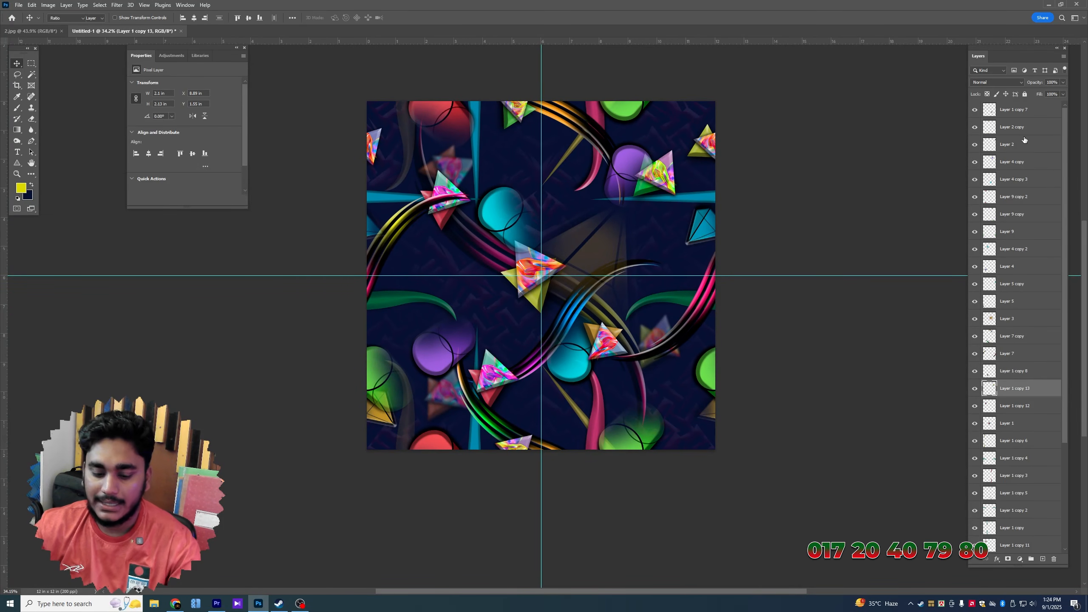
Group all motif layers above the colour fills into one group named 1
{"action": "key", "text": "c"}
{"action": "left_click", "coordinate": [16, 63]}
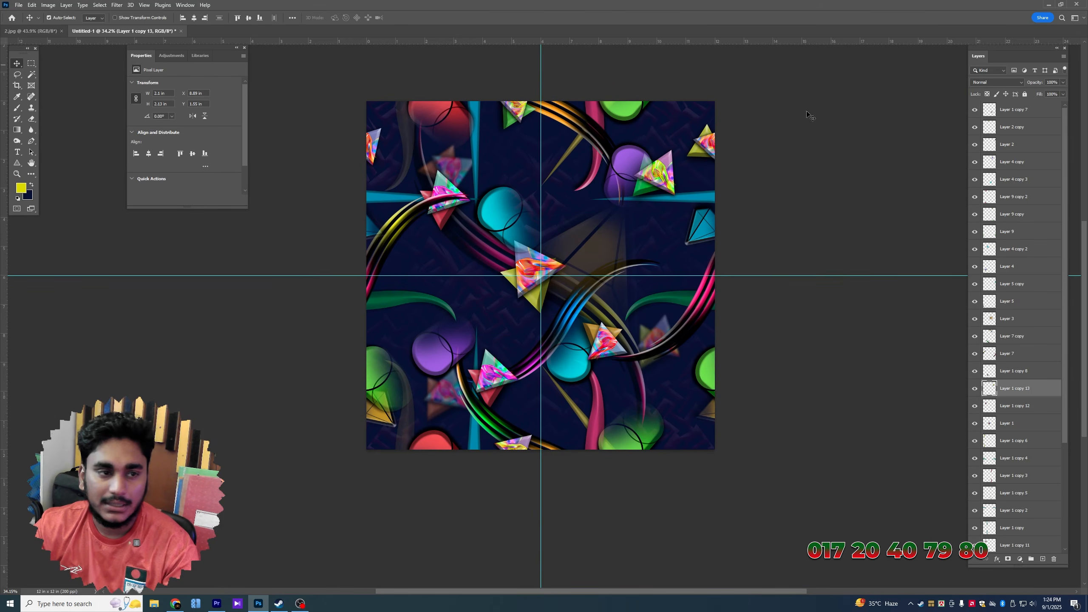
{"action": "left_click", "coordinate": [1014, 115]}
{"action": "scroll", "coordinate": [1014, 129], "scroll_direction": "down", "scroll_amount": 3}
{"action": "left_click", "coordinate": [1016, 499], "text": "shift"}
{"action": "key", "text": "ctrl+g"}
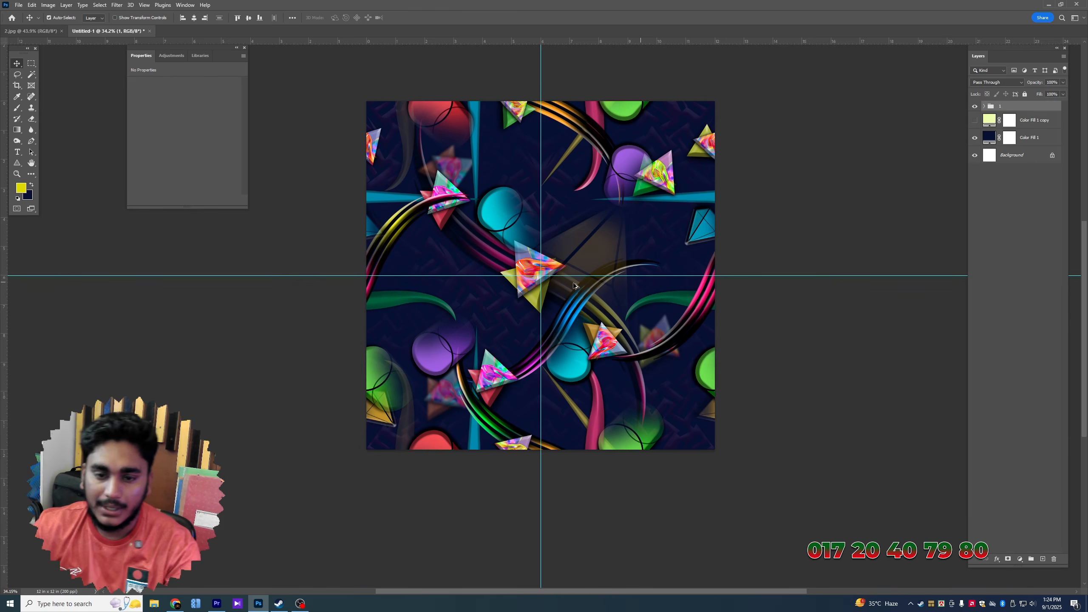
Check the document's image size
{"action": "scroll", "coordinate": [574, 286], "scroll_direction": "up", "scroll_amount": 1}
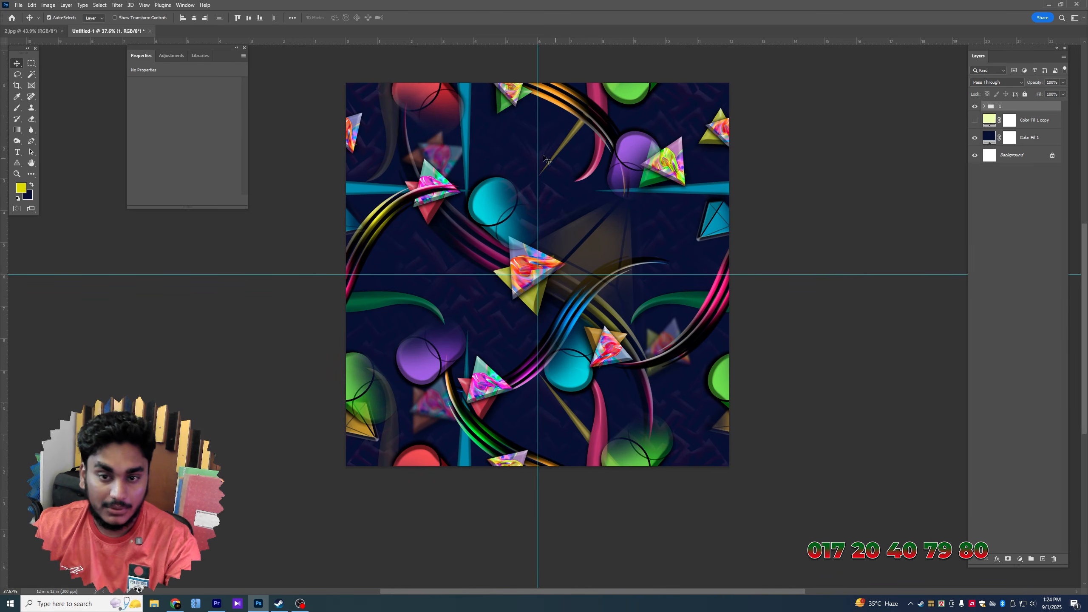
{"action": "left_click", "coordinate": [48, 5]}
{"action": "left_click", "coordinate": [65, 74]}
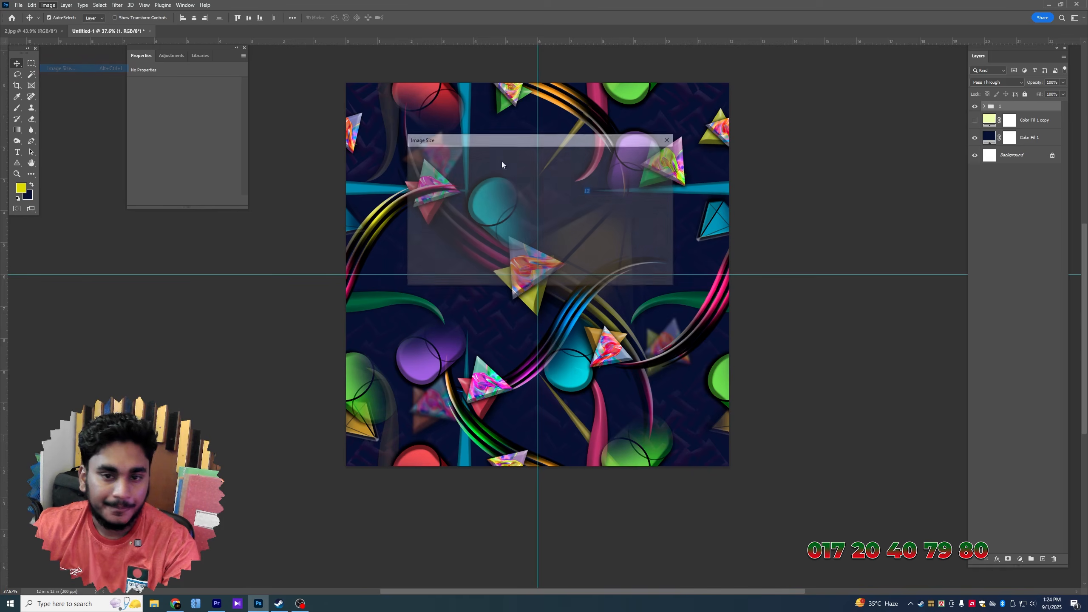
{"action": "key", "text": "Escape"}
Create a new 48 × 48 inch RGB document at 200 pixels per inch with a white background
{"action": "left_click", "coordinate": [19, 5]}
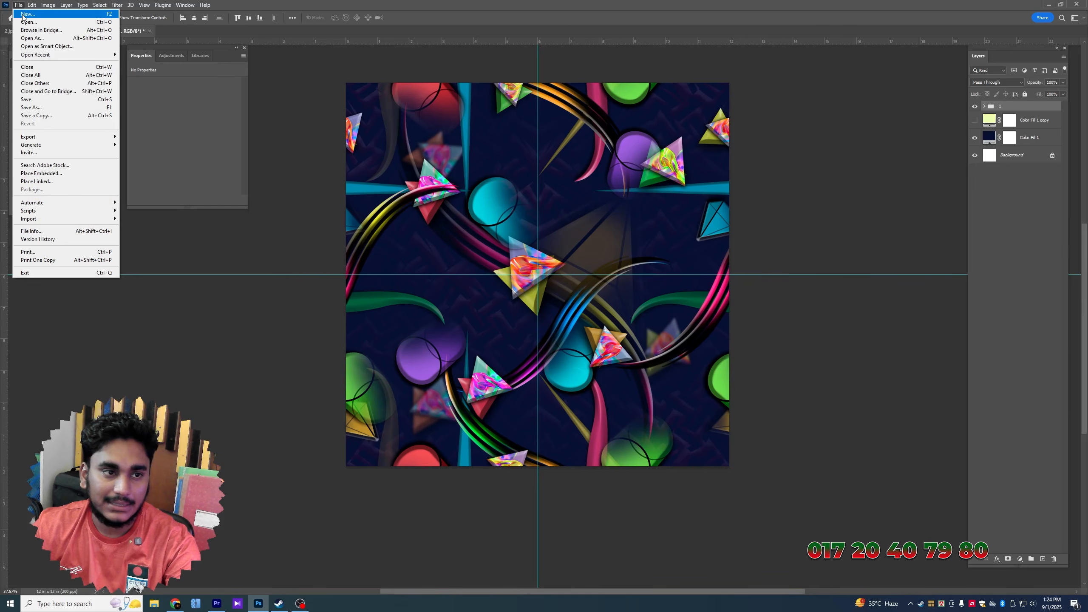
{"action": "left_click", "coordinate": [25, 13]}
{"action": "left_click", "coordinate": [548, 158]}
{"action": "left_click", "coordinate": [531, 187]}
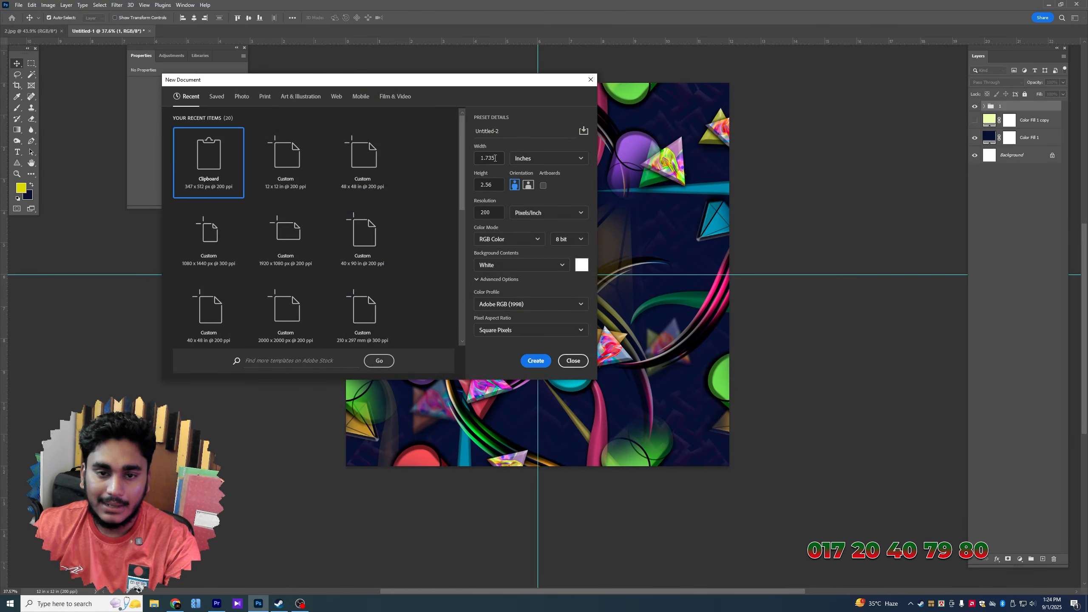
{"action": "type", "text": "48"}
{"action": "key", "text": "Tab"}
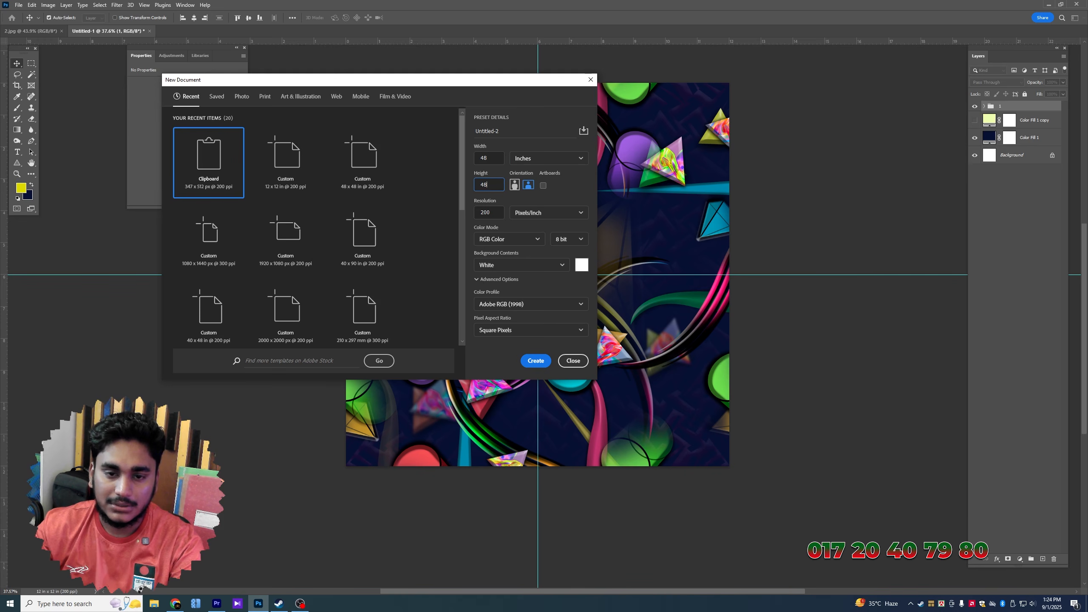
{"action": "left_click", "coordinate": [536, 361]}
Copy the motif group and the navy colour fill into the new document and align the group to the canvas's top-left corner
{"action": "left_click", "coordinate": [108, 31]}
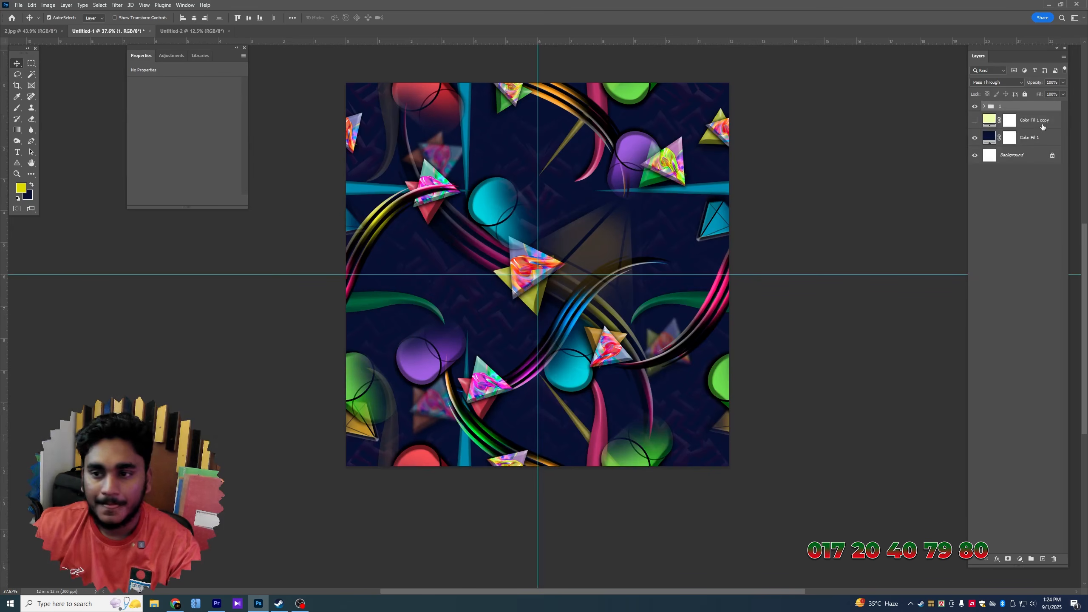
{"action": "left_click", "coordinate": [1036, 140], "text": "ctrl"}
{"action": "left_click_drag", "start_coordinate": [190, 29], "coordinate": [608, 136]}
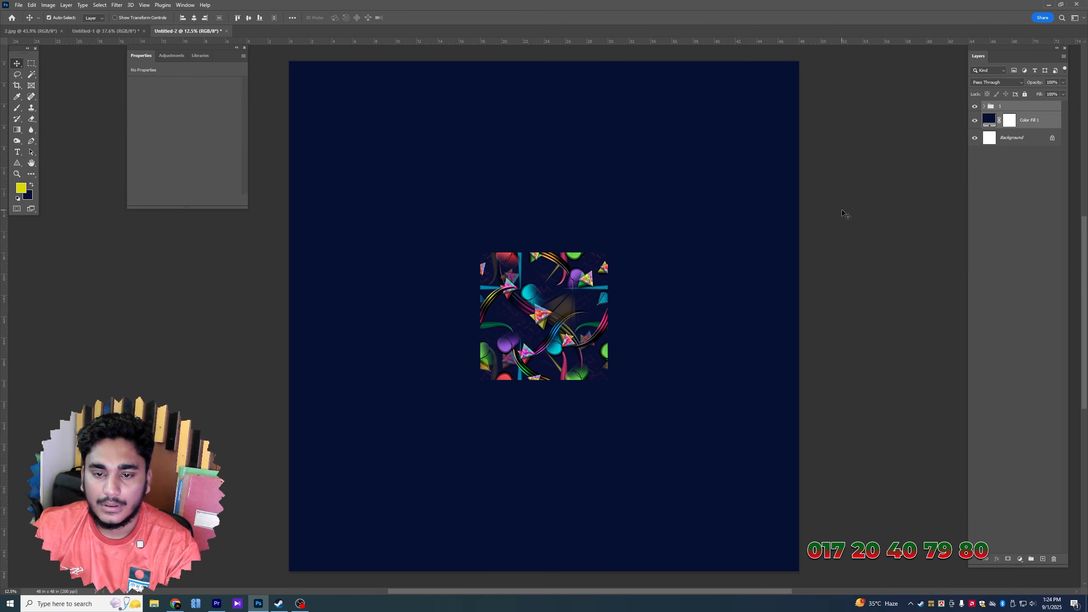
{"action": "left_click", "coordinate": [182, 18]}
{"action": "left_click", "coordinate": [237, 17]}
{"action": "scroll", "coordinate": [382, 120], "scroll_direction": "up", "scroll_amount": 2}
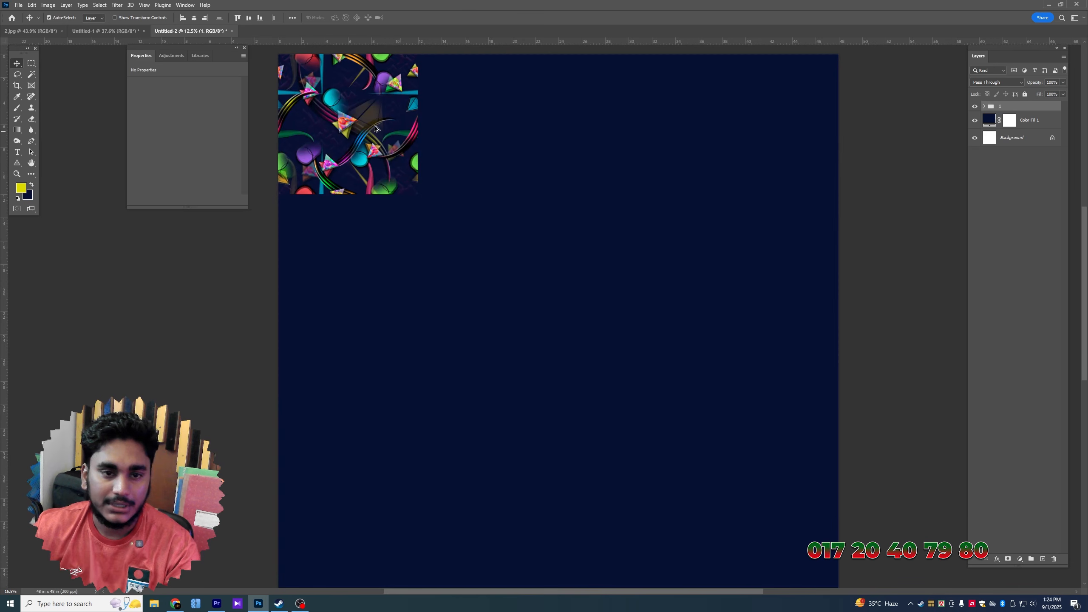
Duplicate the tile group and fit the copy seamlessly against the first tile's right edge
{"action": "left_click_drag", "start_coordinate": [381, 120], "coordinate": [468, 288]}
{"action": "scroll", "coordinate": [467, 289], "scroll_direction": "up", "scroll_amount": 1}
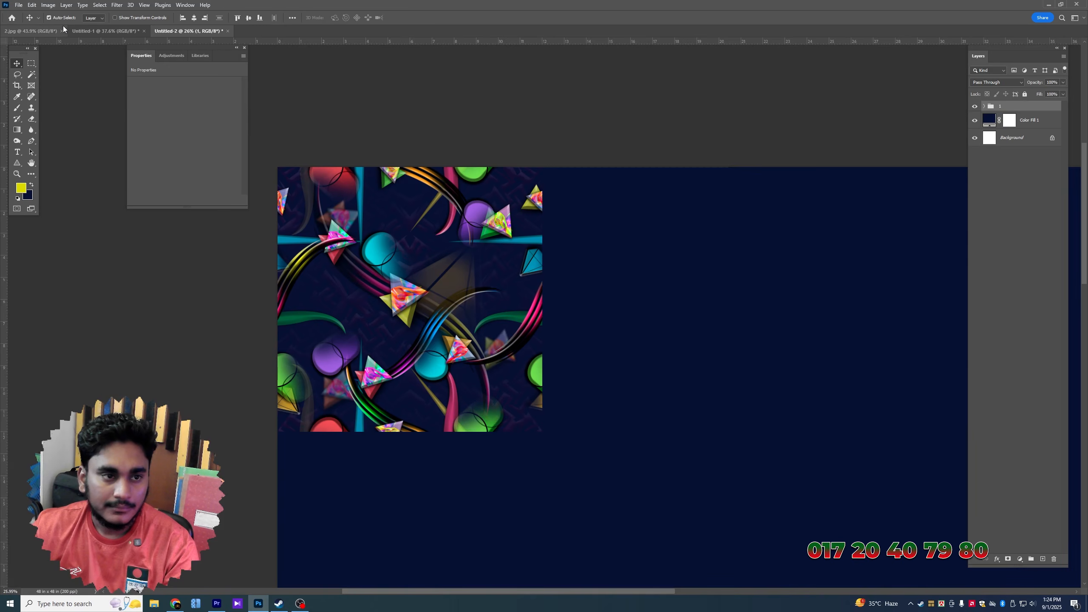
{"action": "scroll", "coordinate": [381, 337], "scroll_direction": "up", "scroll_amount": 3}
{"action": "left_click_drag", "start_coordinate": [242, 334], "coordinate": [596, 307]}
{"action": "scroll", "coordinate": [604, 330], "scroll_direction": "up", "scroll_amount": 6}
{"action": "scroll", "coordinate": [589, 305], "scroll_direction": "up", "scroll_amount": 9}
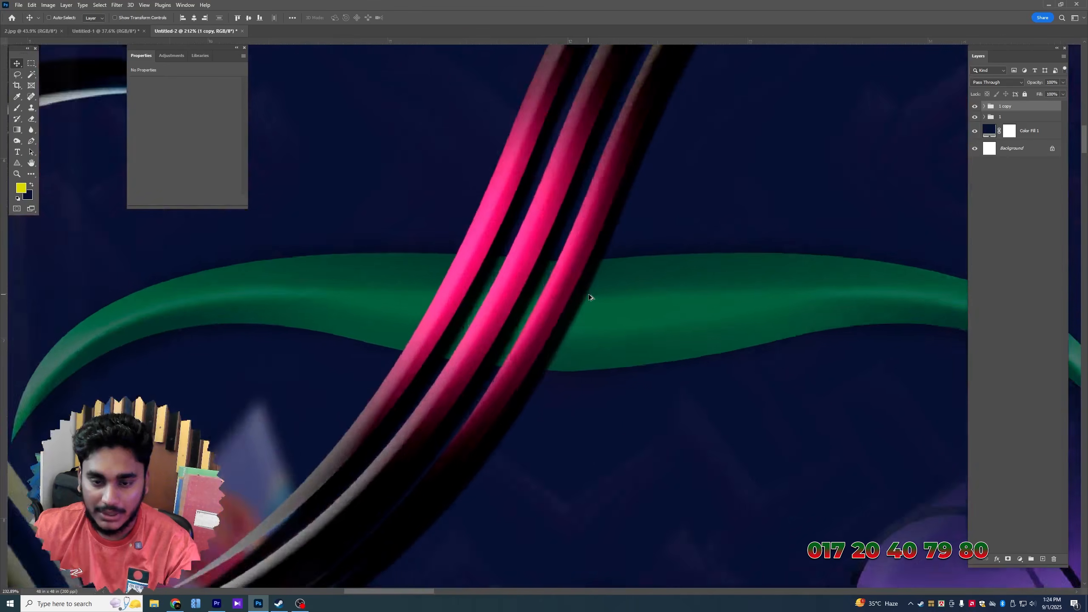
{"action": "scroll", "coordinate": [589, 305], "scroll_direction": "down", "scroll_amount": 10}
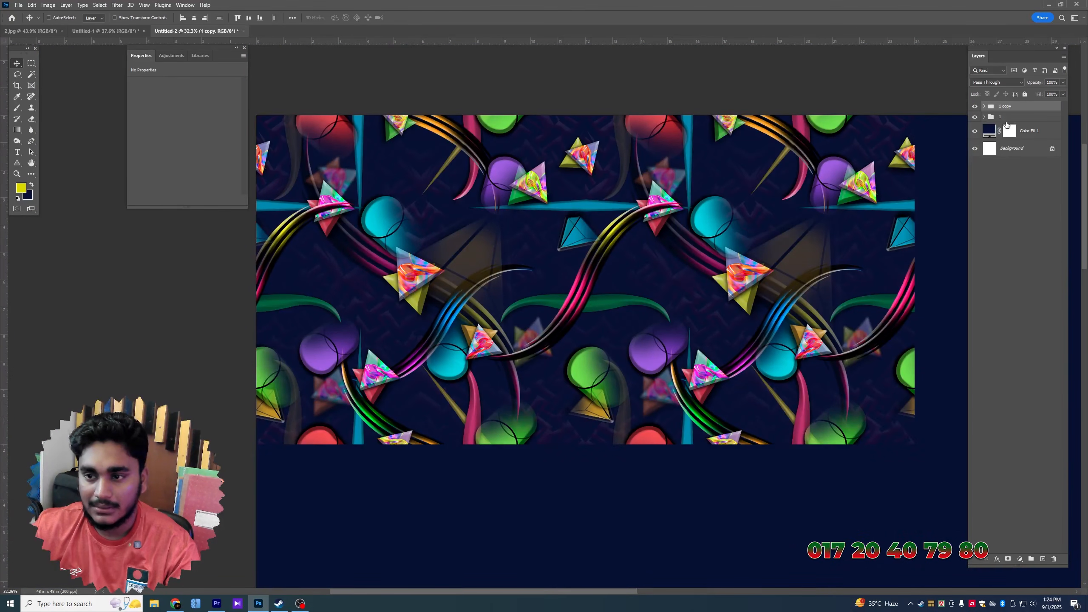
Duplicate the two tile groups together and fit the copies seamlessly against the second tile's right edge to complete a four-tile row
{"action": "left_click", "coordinate": [1006, 120], "text": "shift"}
{"action": "scroll", "coordinate": [731, 239], "scroll_direction": "down", "scroll_amount": 3}
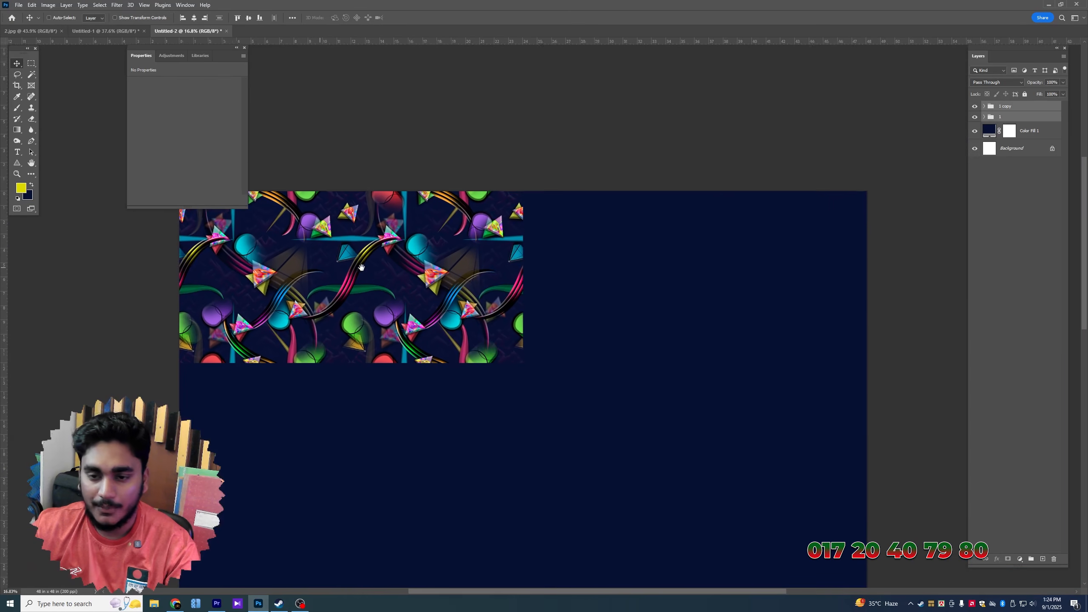
{"action": "left_click_drag", "start_coordinate": [352, 282], "coordinate": [699, 282]}
{"action": "scroll", "coordinate": [539, 310], "scroll_direction": "up", "scroll_amount": 2}
{"action": "scroll", "coordinate": [539, 311], "scroll_direction": "up", "scroll_amount": 10}
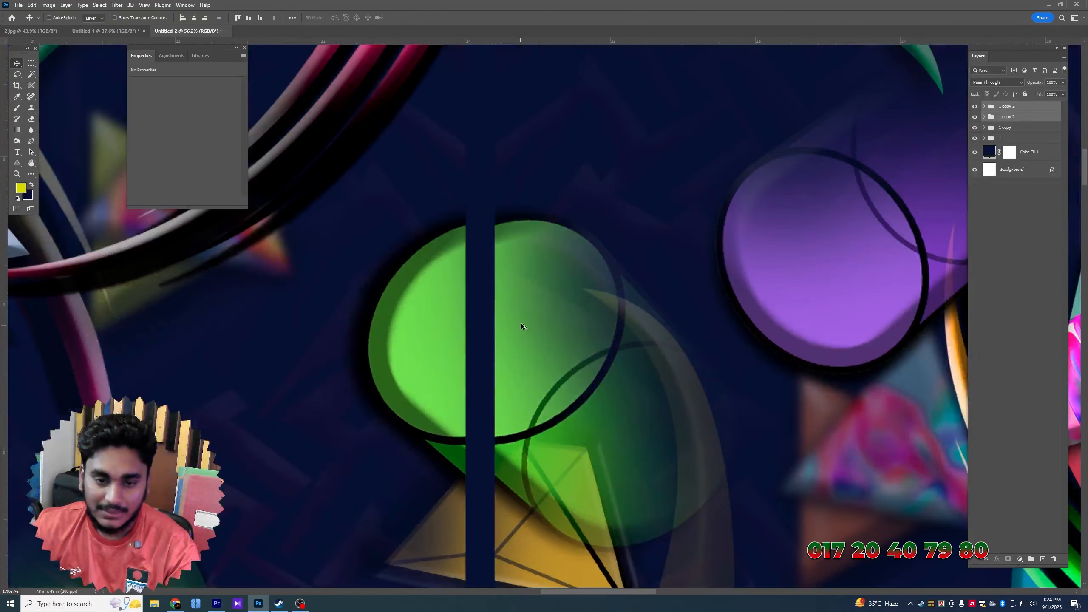
{"action": "left_click_drag", "start_coordinate": [520, 323], "coordinate": [496, 328]}
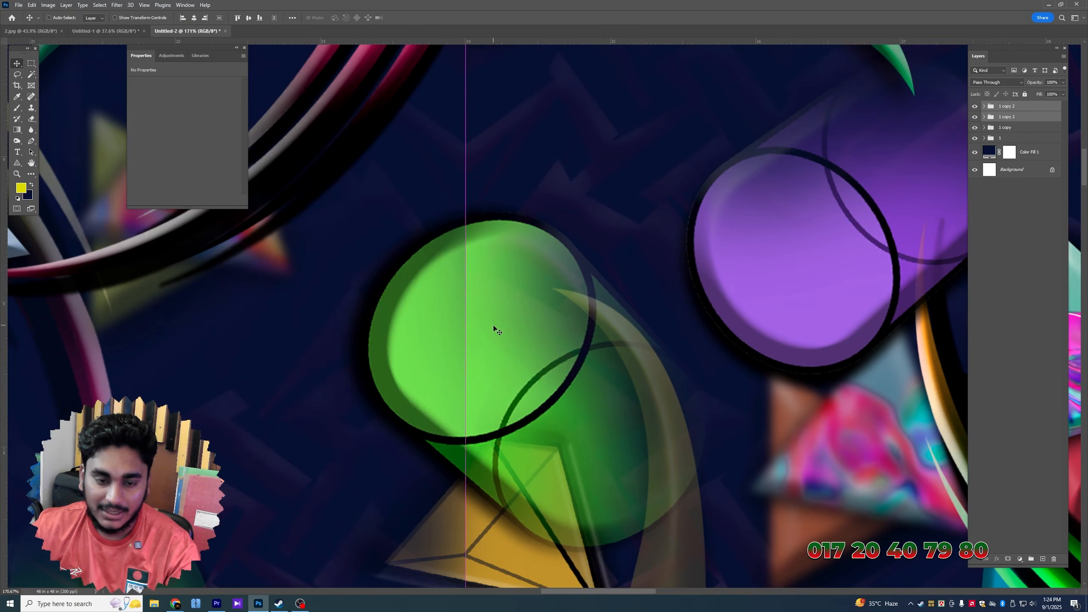
{"action": "scroll", "coordinate": [505, 323], "scroll_direction": "down", "scroll_amount": 5}
{"action": "scroll", "coordinate": [509, 328], "scroll_direction": "down", "scroll_amount": 6}
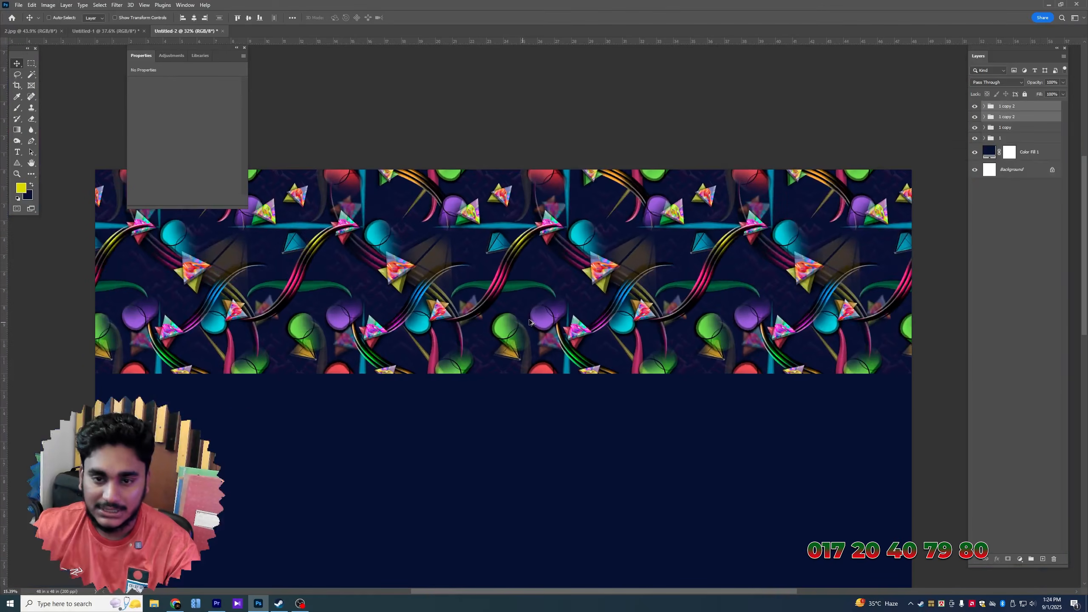
Combine the four tile groups of the row into a single group
{"action": "left_click", "coordinate": [1013, 138]}
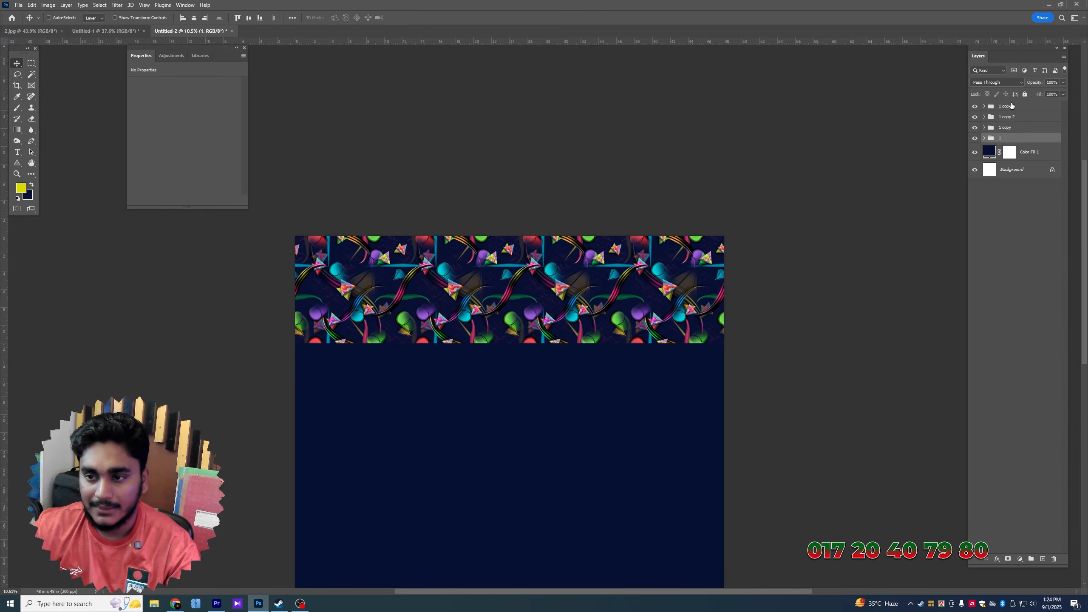
{"action": "left_click", "coordinate": [1012, 106], "text": "shift"}
{"action": "scroll", "coordinate": [500, 298], "scroll_direction": "up", "scroll_amount": 2}
{"action": "scroll", "coordinate": [621, 191], "scroll_direction": "down", "scroll_amount": 2}
{"action": "key", "text": "ctrl+g"}
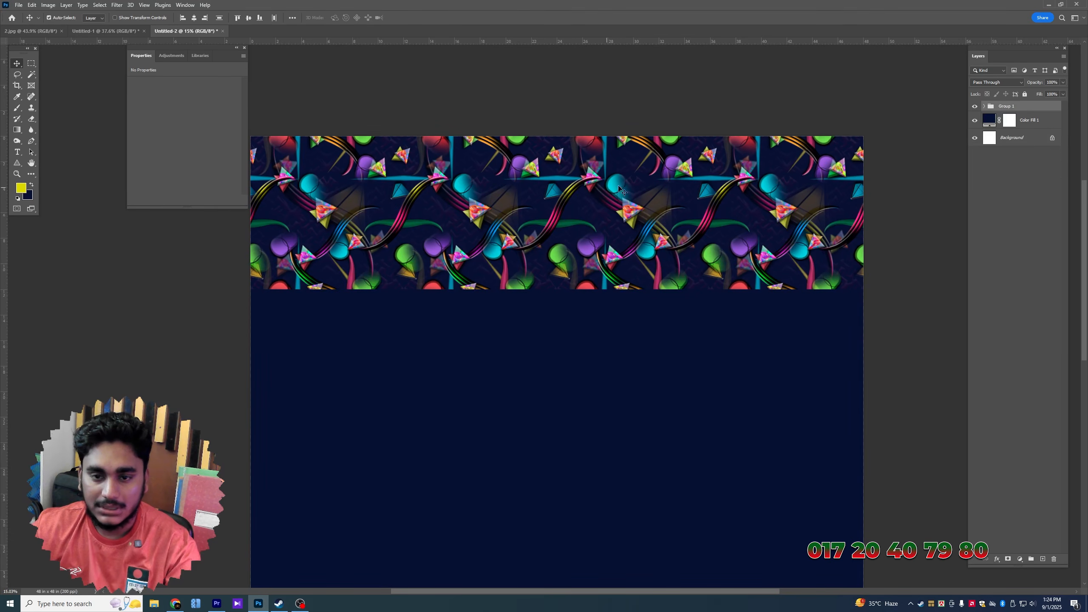
Duplicate the row group and fit the copy seamlessly against the first row's lower edge
{"action": "left_click_drag", "start_coordinate": [621, 191], "coordinate": [615, 345]}
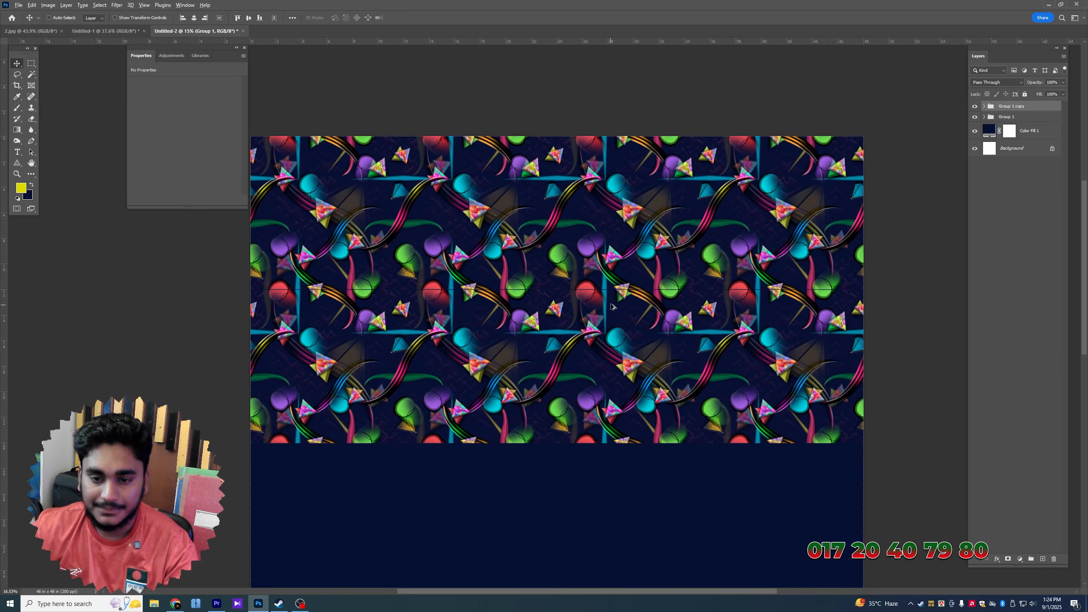
{"action": "scroll", "coordinate": [587, 285], "scroll_direction": "up", "scroll_amount": 6}
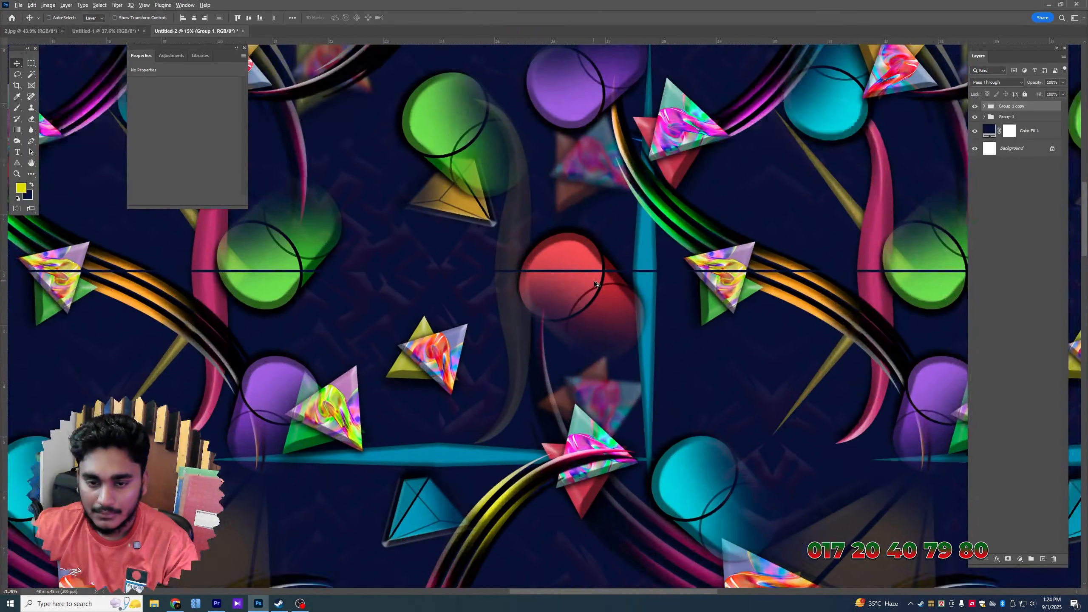
{"action": "scroll", "coordinate": [593, 281], "scroll_direction": "up", "scroll_amount": 5}
{"action": "left_click_drag", "start_coordinate": [593, 282], "coordinate": [593, 268]}
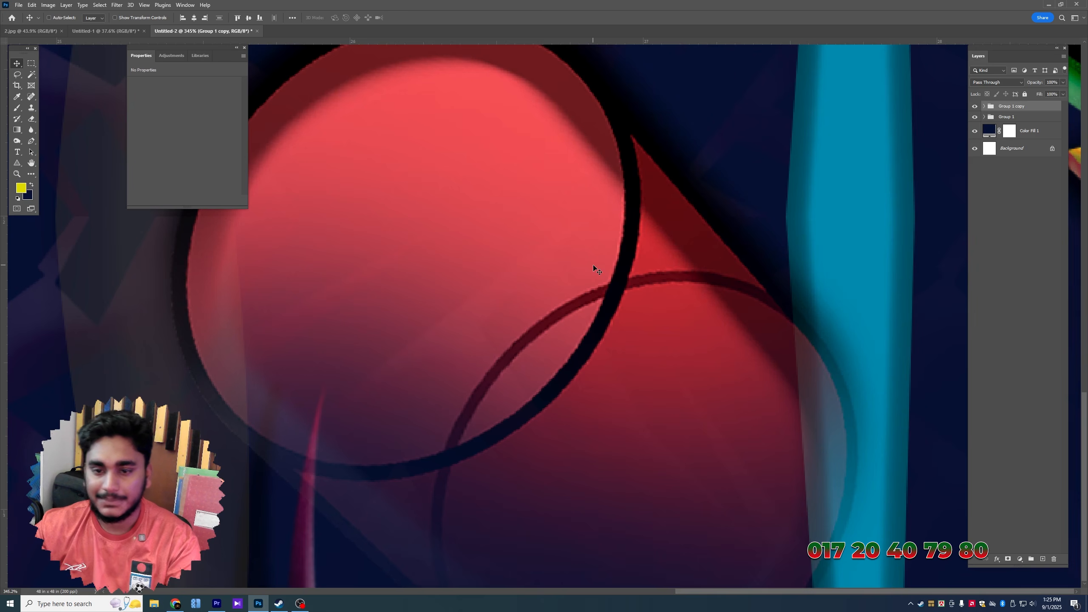
{"action": "key", "text": "ctrl+0"}
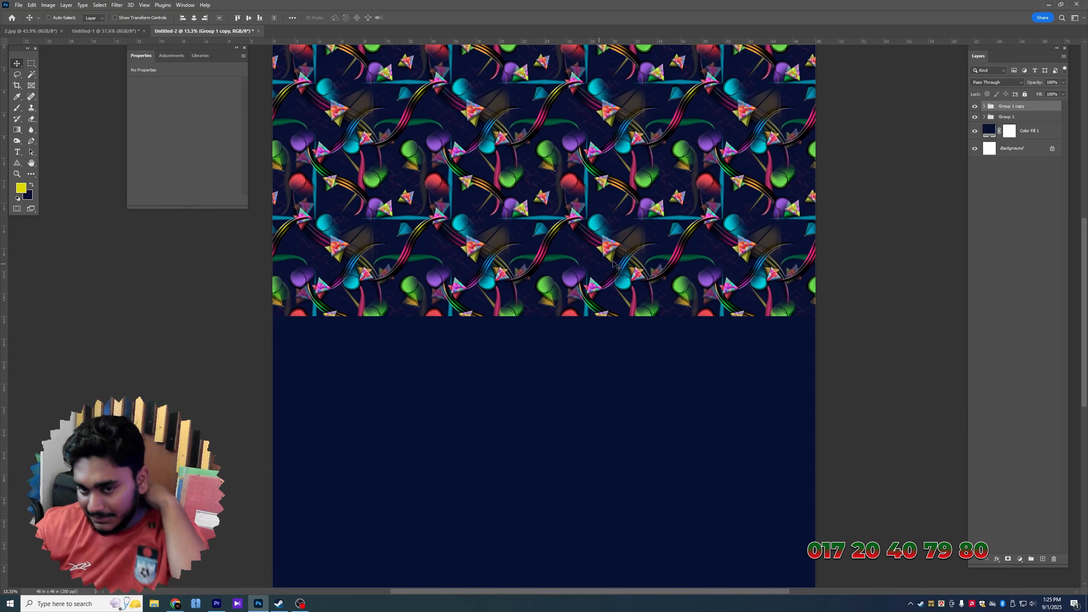
Group the two rows, duplicate the group and fit the copy seamlessly below to fill the canvas
{"action": "left_click", "coordinate": [1010, 118], "text": "shift"}
{"action": "key", "text": "ctrl+g"}
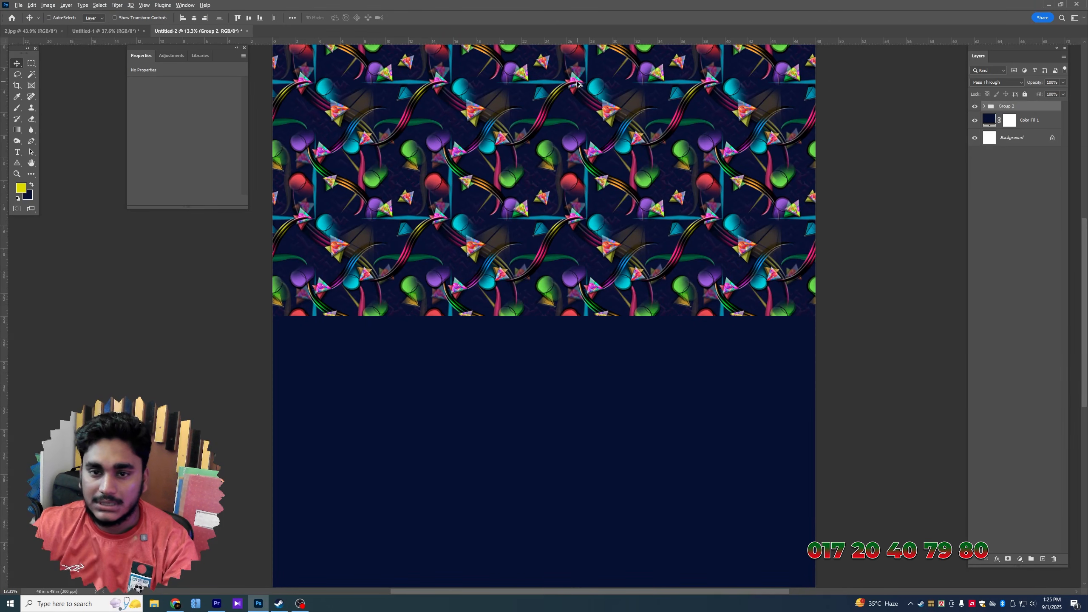
{"action": "left_click_drag", "start_coordinate": [591, 115], "coordinate": [592, 357]}
{"action": "key", "text": "ctrl+j"}
{"action": "scroll", "coordinate": [521, 320], "scroll_direction": "up", "scroll_amount": 1}
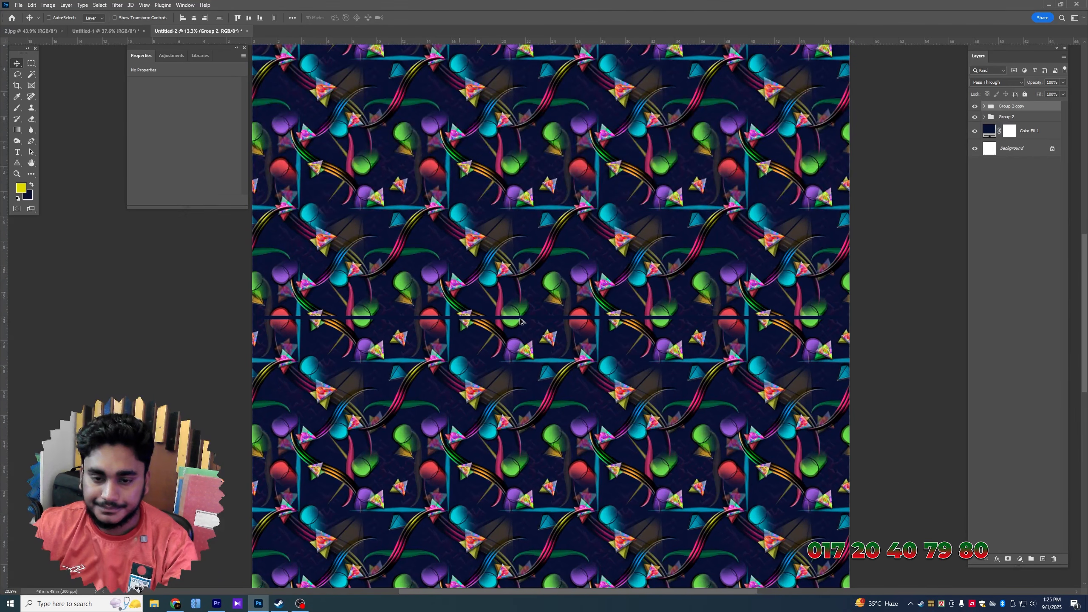
{"action": "scroll", "coordinate": [521, 321], "scroll_direction": "up", "scroll_amount": 2}
{"action": "scroll", "coordinate": [532, 323], "scroll_direction": "up", "scroll_amount": 3}
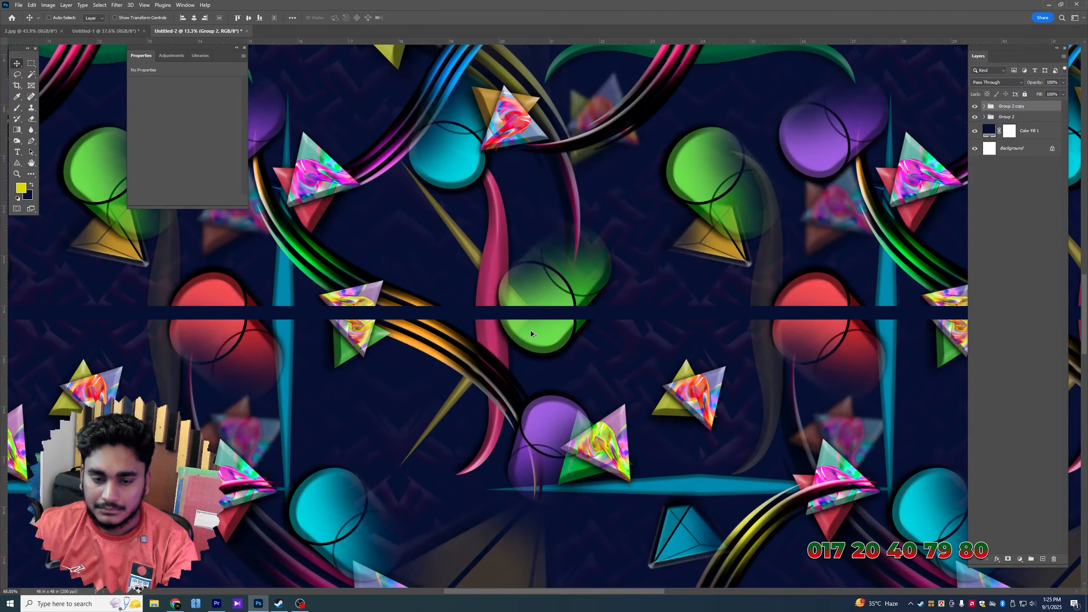
{"action": "scroll", "coordinate": [530, 334], "scroll_direction": "up", "scroll_amount": 4}
{"action": "left_click_drag", "start_coordinate": [531, 330], "coordinate": [534, 242]}
{"action": "key", "text": "ctrl+0"}
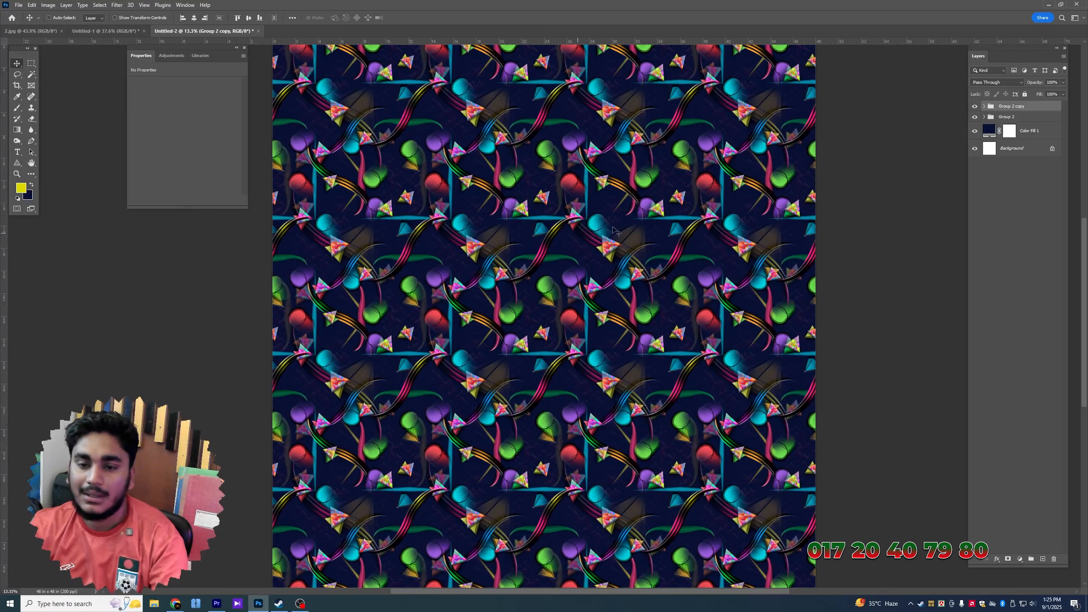
{"action": "scroll", "coordinate": [556, 343], "scroll_direction": "up", "scroll_amount": 2}
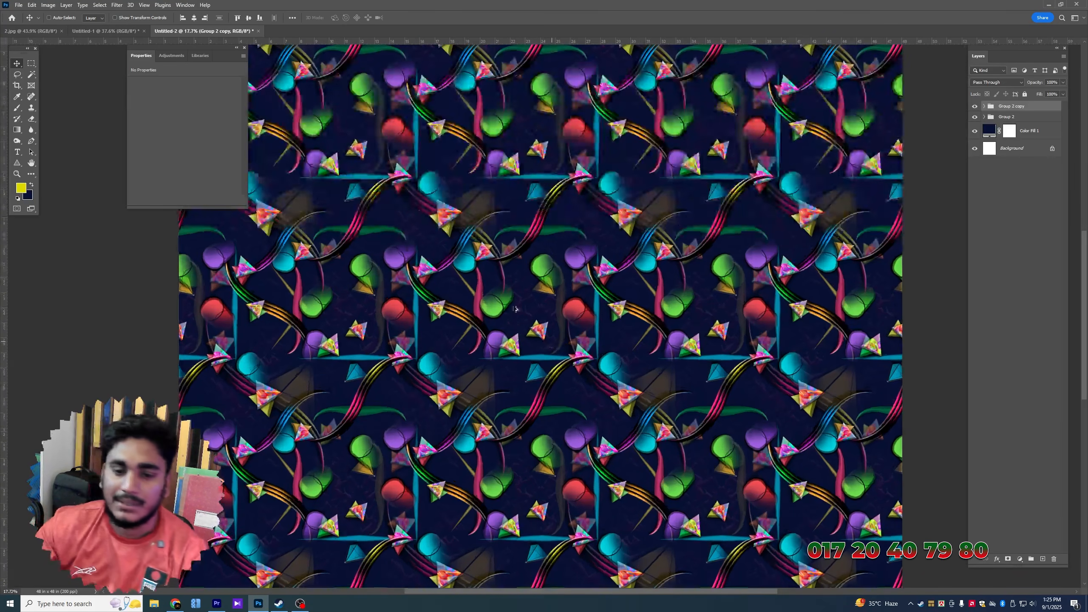
Start saving the 48-inch document and create a folder named 104 inside Shirt Design as its location
{"action": "left_click", "coordinate": [237, 49]}
{"action": "key", "text": "ctrl+s"}
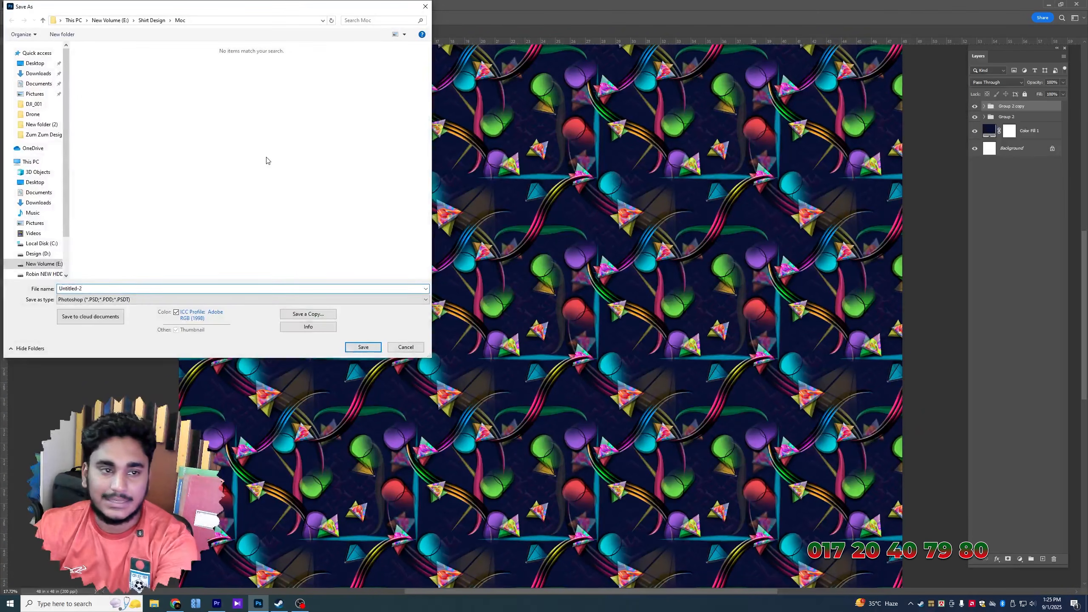
{"action": "right_click", "coordinate": [200, 137]}
{"action": "mouse_move", "coordinate": [235, 226]}
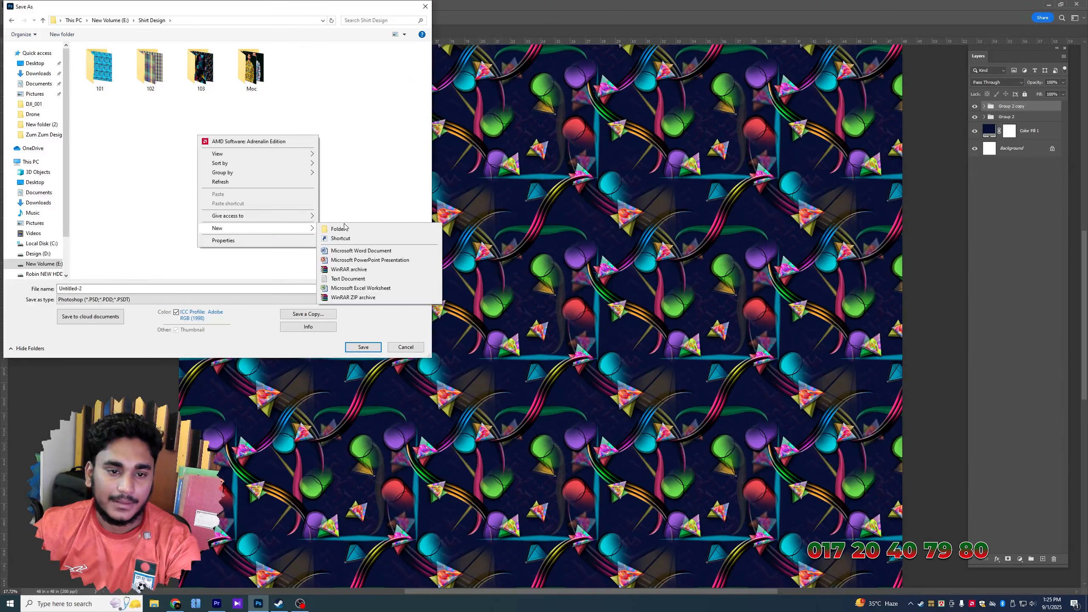
{"action": "left_click", "coordinate": [343, 228]}
{"action": "type", "text": "104"}
{"action": "key", "text": "Return"}
{"action": "key", "text": "Return"}
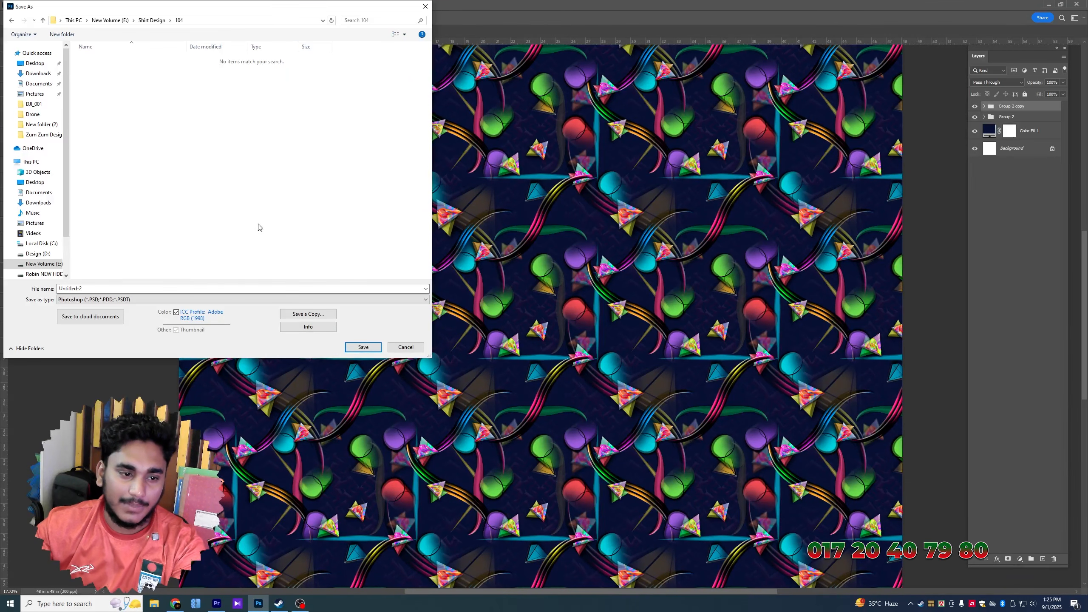
Save the 48-inch document in the 104 folder as a TIFF named "104 = 48"
{"action": "left_click", "coordinate": [172, 299]}
{"action": "left_click", "coordinate": [76, 327]}
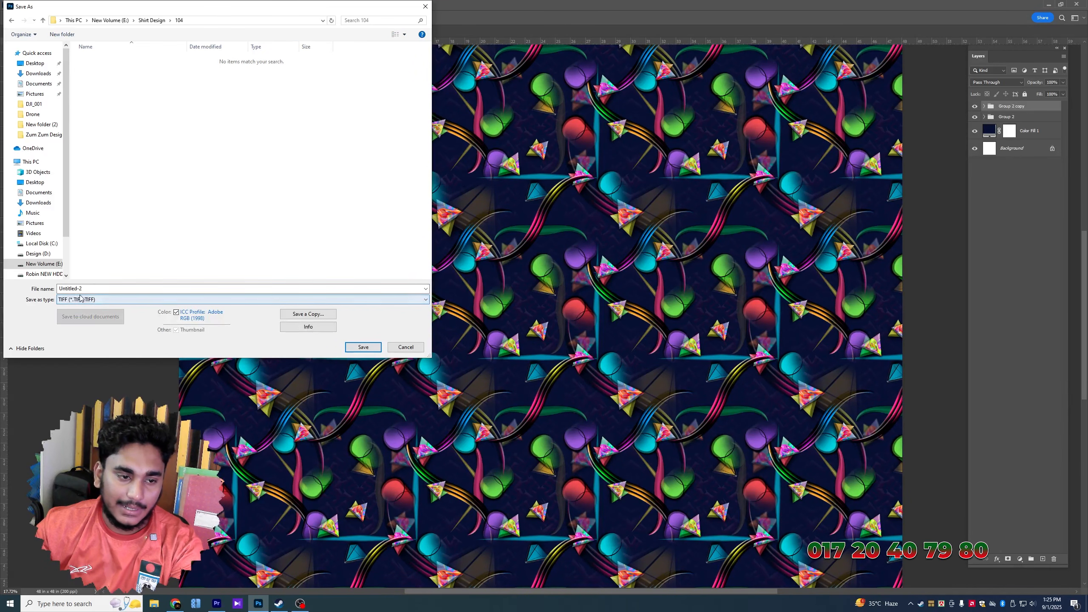
{"action": "left_click", "coordinate": [84, 289]}
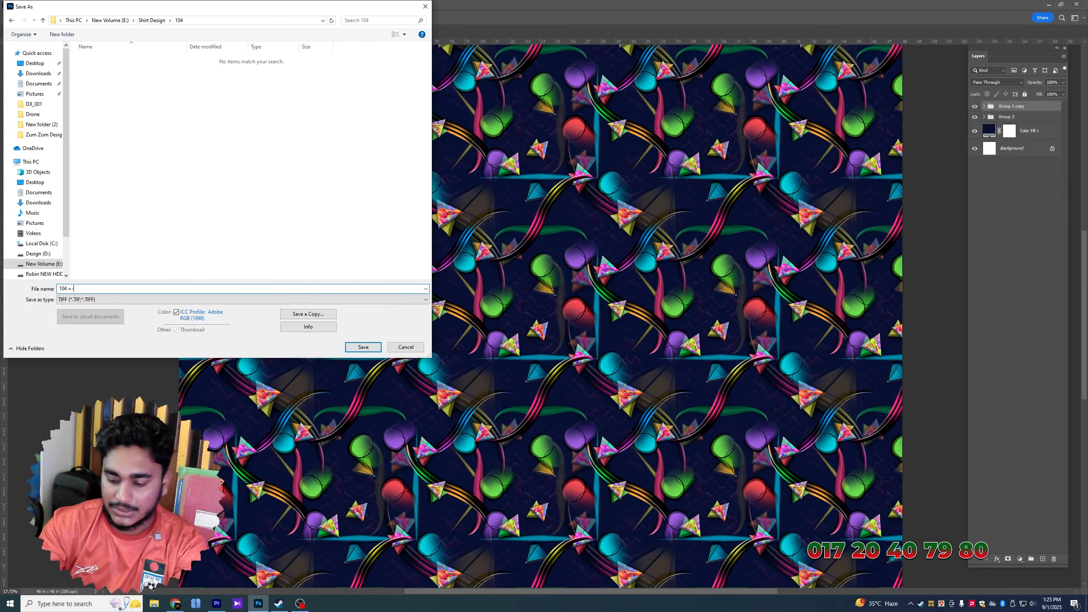
{"action": "type", "text": "8"}
{"action": "key", "text": "Return"}
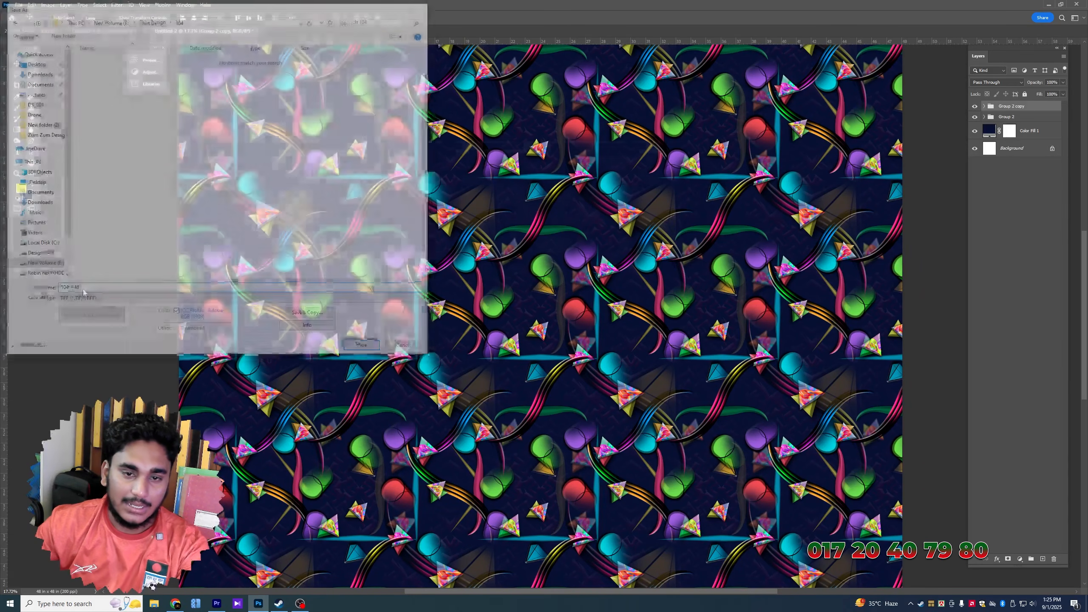
Save the single-tile 12 × 12 inch document in the 104 folder as a TIFF named "104 = 12"
{"action": "left_click", "coordinate": [105, 31]}
{"action": "key", "text": "ctrl+s"}
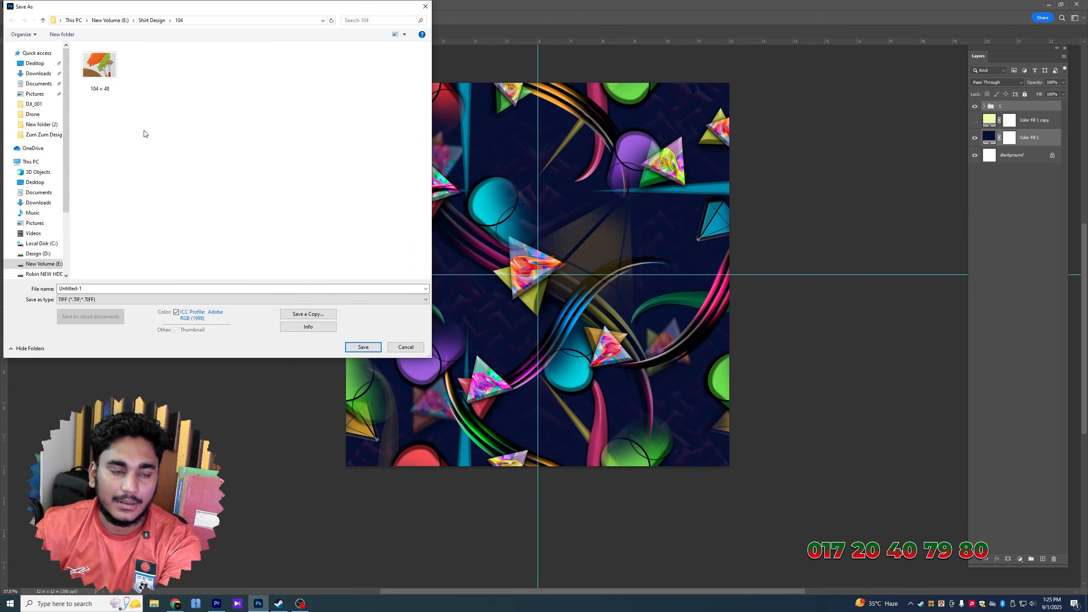
{"action": "left_click", "coordinate": [100, 67]}
{"action": "double_click", "coordinate": [76, 288]}
{"action": "type", "text": "12"}
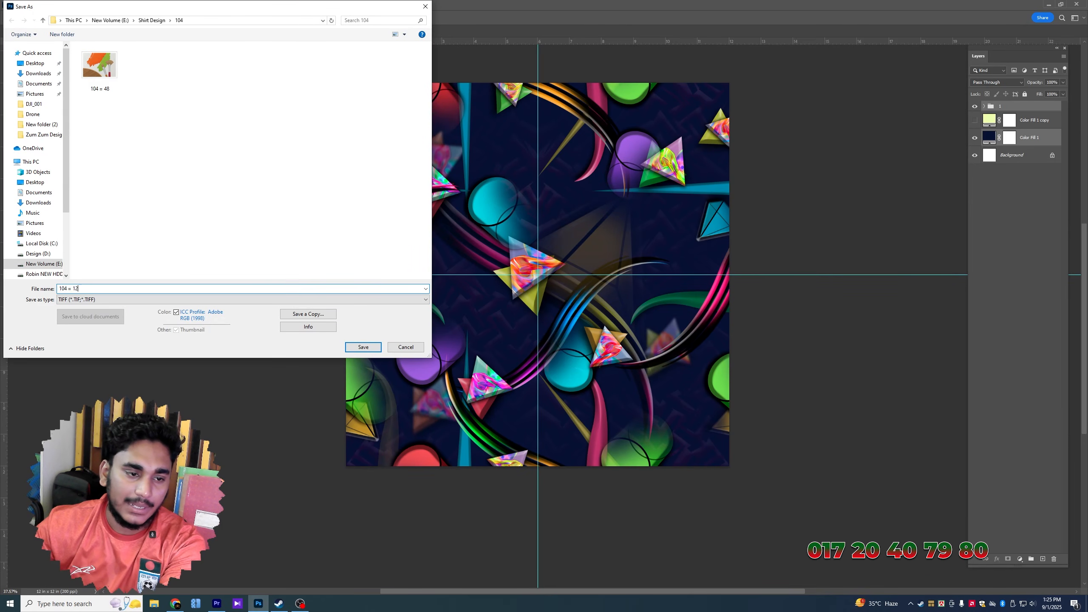
{"action": "key", "text": "Return"}
In the 48-inch document, duplicate the navy colour fill and recolour the copy light pink, #ffbee1
{"action": "left_click", "coordinate": [254, 34]}
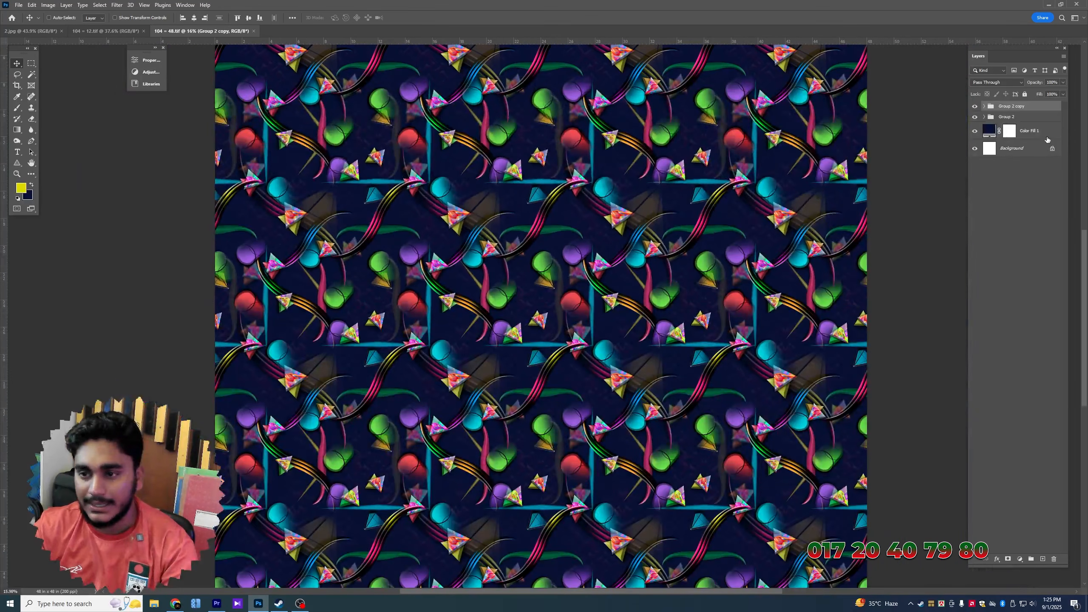
{"action": "left_click", "coordinate": [1047, 140]}
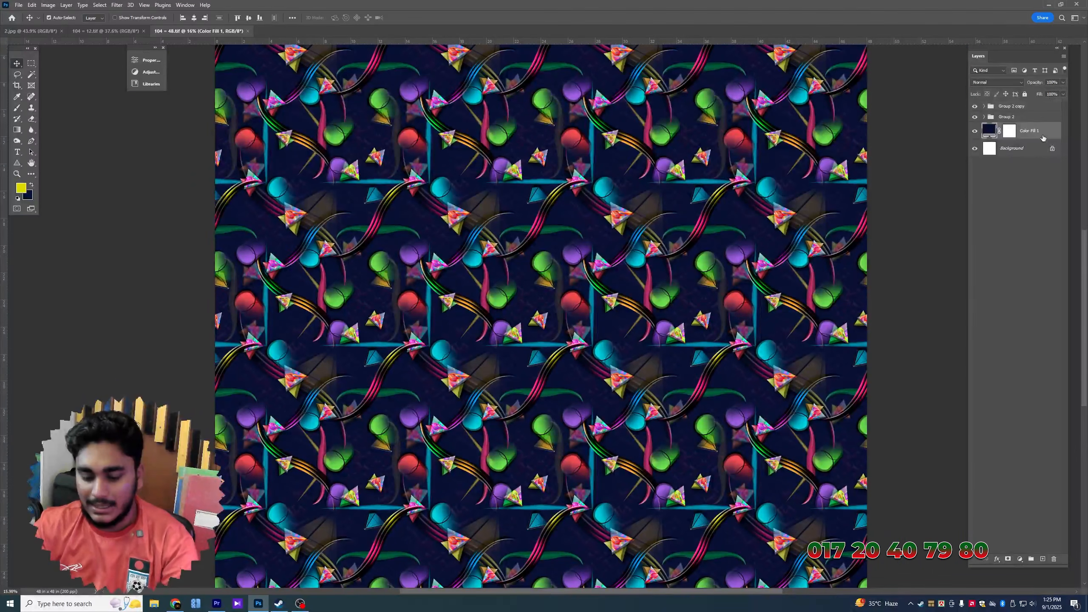
{"action": "key", "text": "ctrl+j"}
{"action": "double_click", "coordinate": [990, 131]}
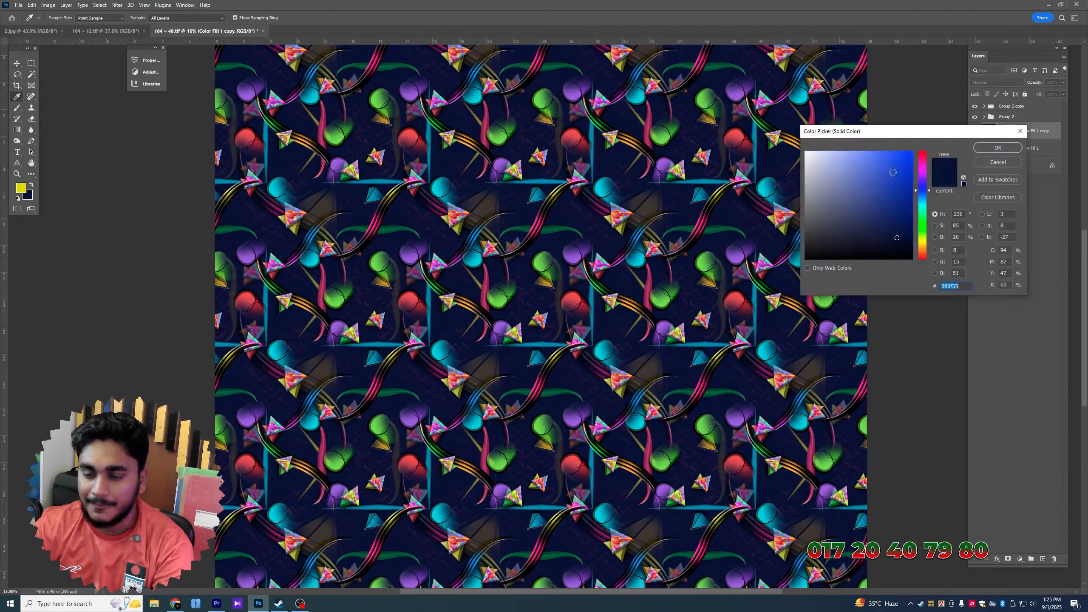
{"action": "left_click", "coordinate": [924, 163]}
{"action": "mouse_move", "coordinate": [889, 215]}
{"action": "left_mouse_down"}
{"action": "mouse_move", "coordinate": [838, 181]}
{"action": "mouse_move", "coordinate": [830, 150]}
{"action": "left_mouse_up"}
{"action": "key", "text": "Return"}
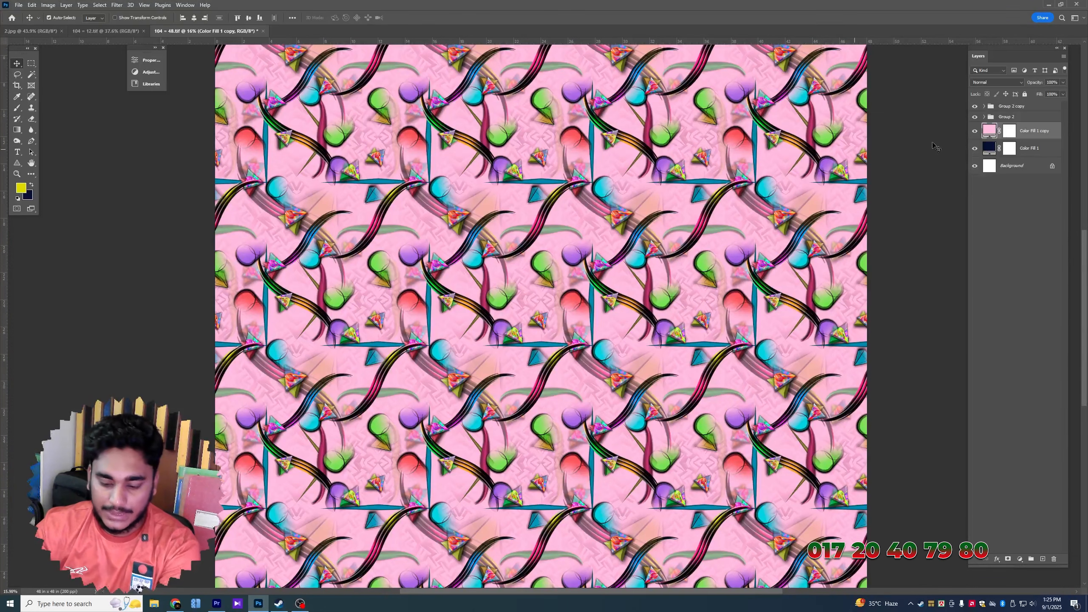
Duplicate the pink colour fill and recolour the copy light blue, #abe0ff
{"action": "key", "text": "ctrl+j"}
{"action": "double_click", "coordinate": [989, 131]}
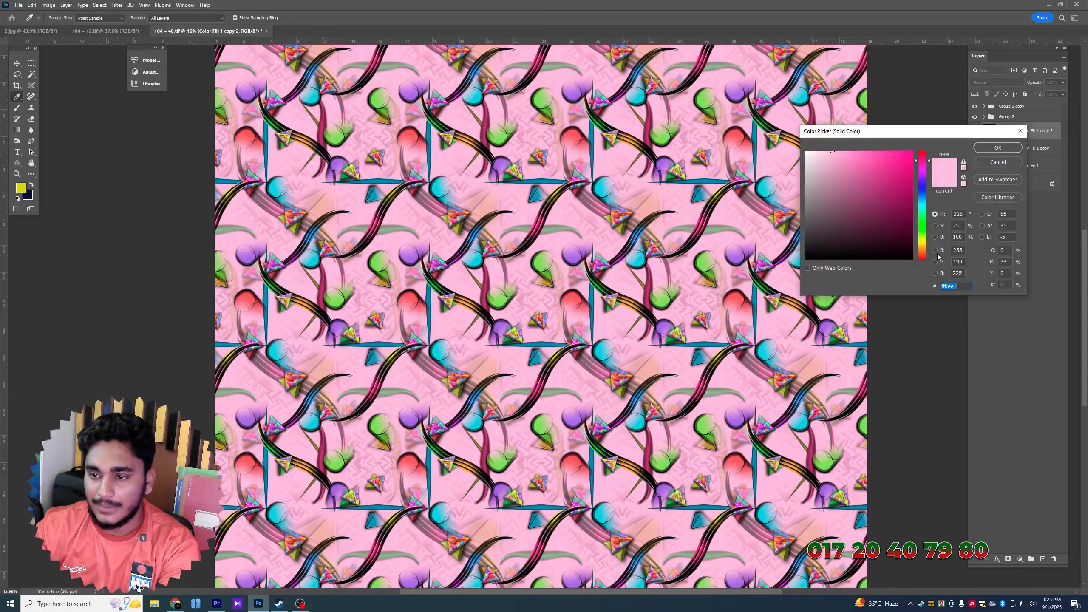
{"action": "left_click", "coordinate": [923, 198]}
{"action": "left_click_drag", "start_coordinate": [855, 153], "coordinate": [837, 145]}
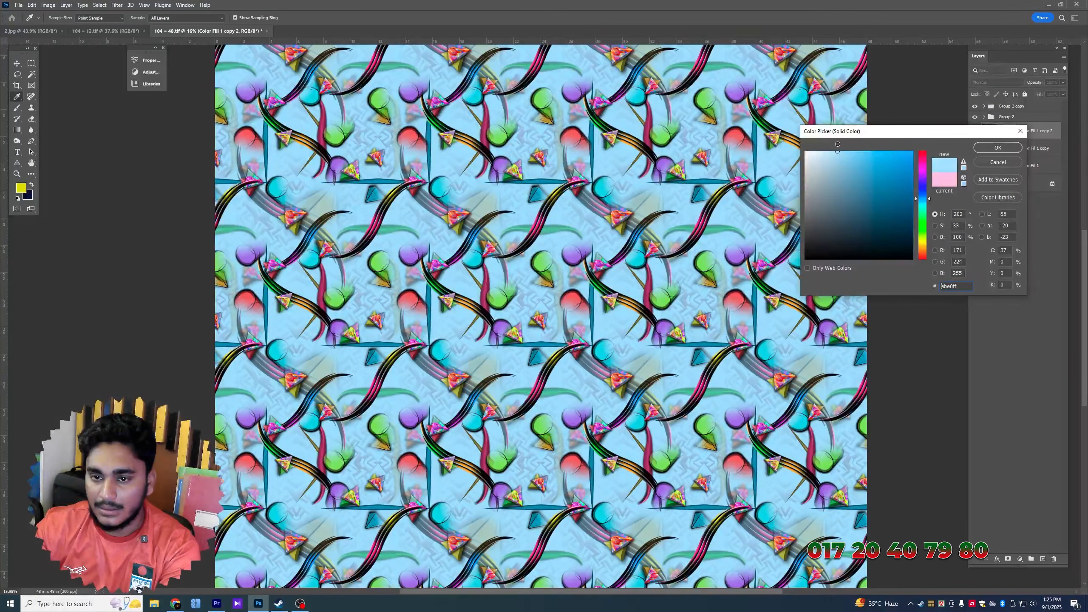
{"action": "left_click", "coordinate": [997, 147]}
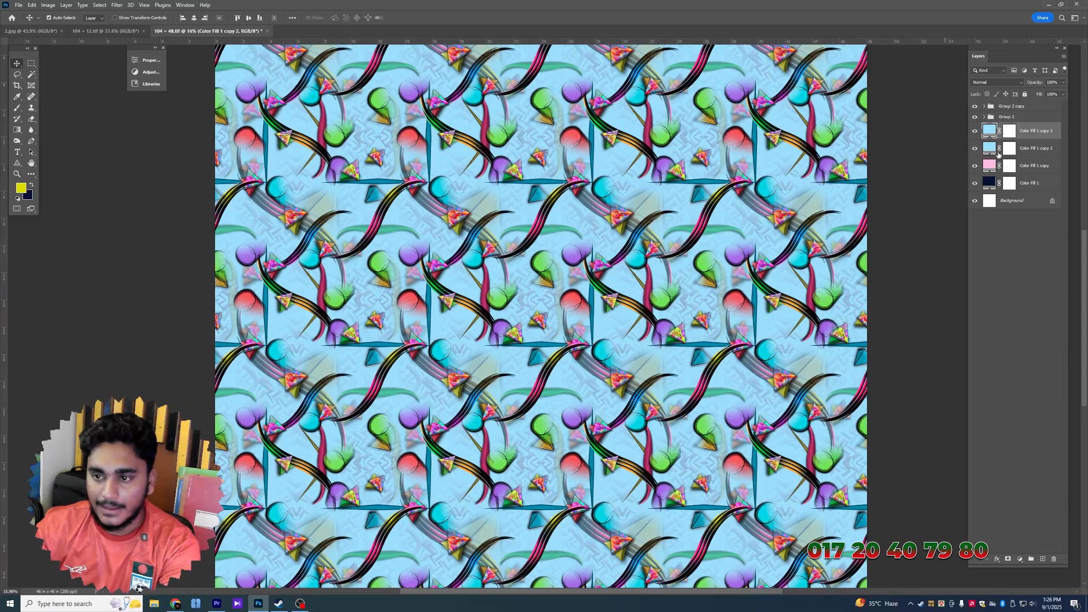
Duplicate the light blue colour fill and recolour the copy black, #000000
{"action": "double_click", "coordinate": [990, 131]}
{"action": "left_click_drag", "start_coordinate": [853, 180], "coordinate": [941, 289]}
{"action": "left_click", "coordinate": [1000, 148]}
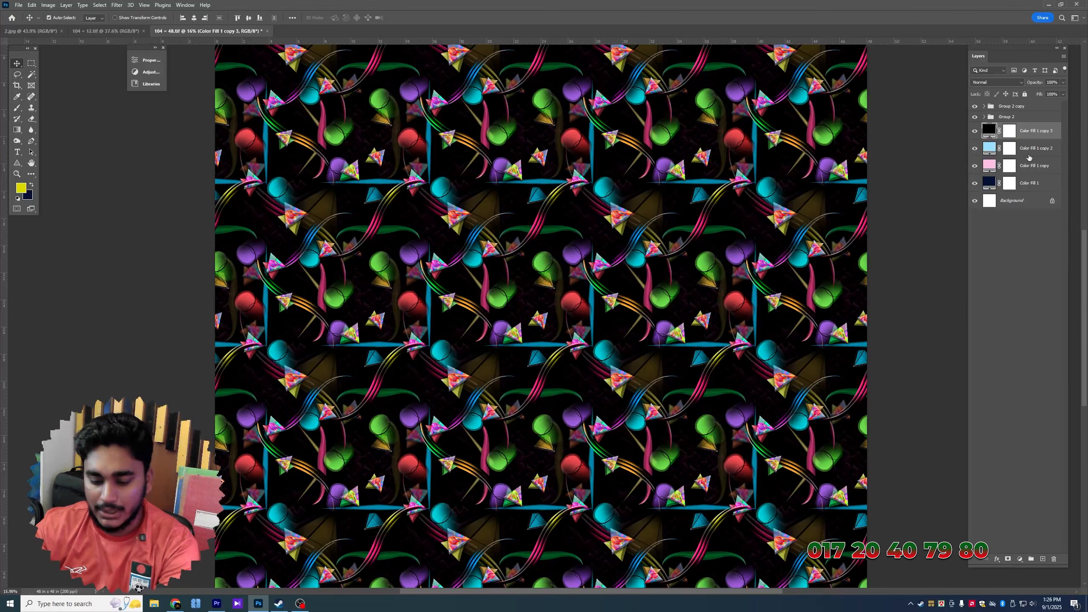
Duplicate the black colour fill and recolour the copy medium blue, #2d4475
{"action": "key", "text": "ctrl+j"}
{"action": "double_click", "coordinate": [990, 131]}
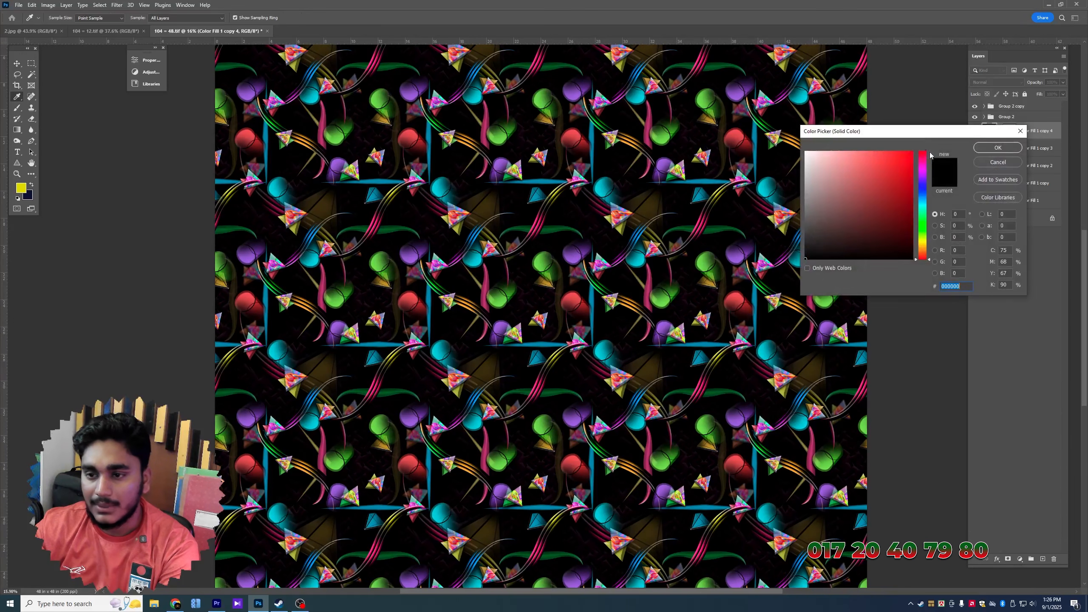
{"action": "left_click", "coordinate": [922, 159]}
{"action": "left_click", "coordinate": [893, 224]}
{"action": "left_click", "coordinate": [861, 159]}
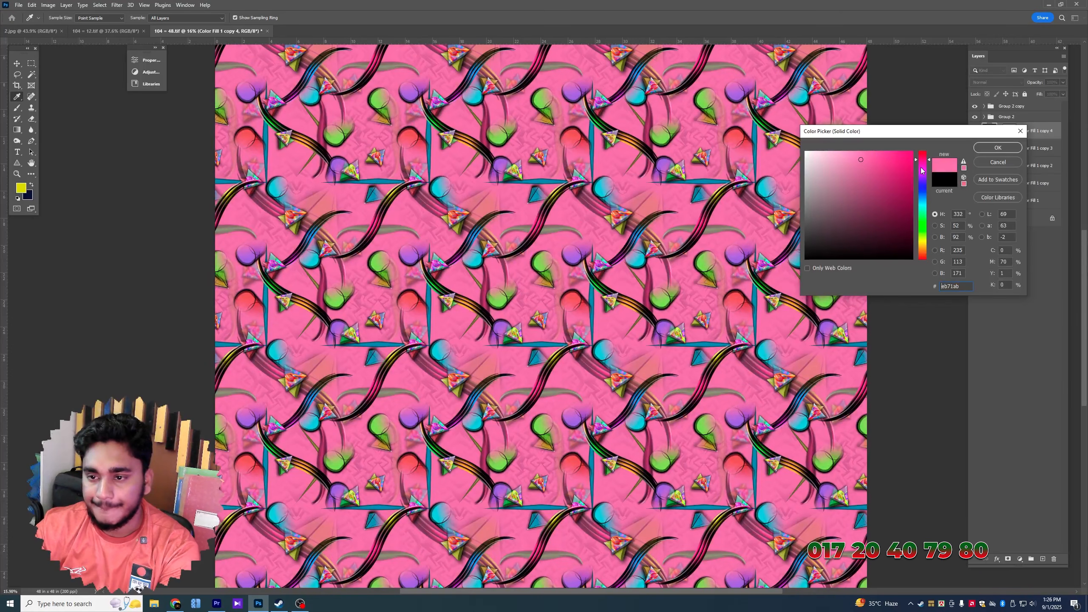
{"action": "left_click", "coordinate": [921, 166]}
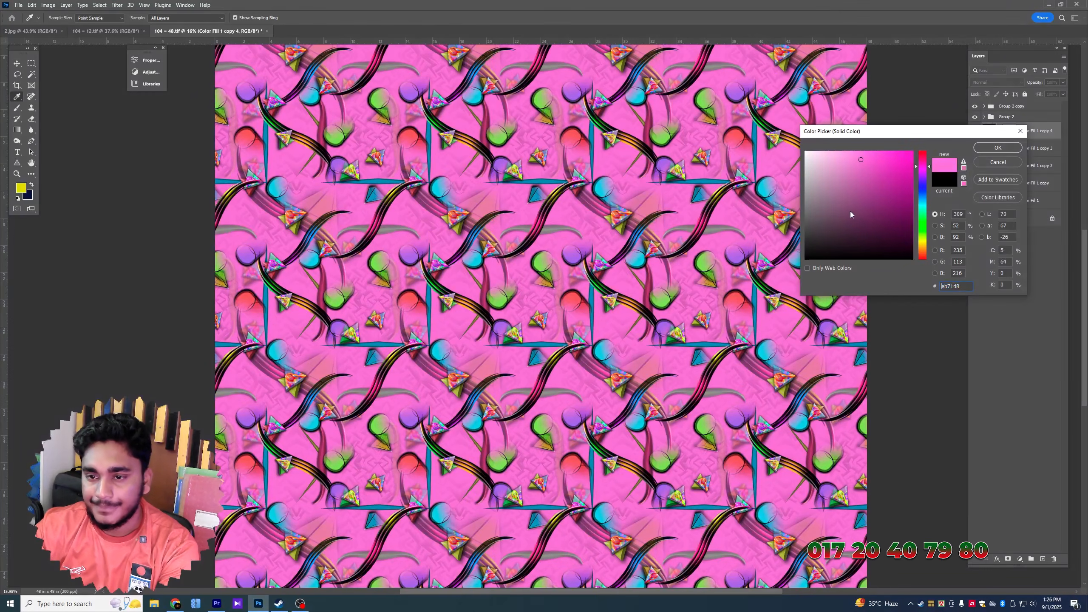
{"action": "left_click", "coordinate": [818, 225]}
{"action": "left_click_drag", "start_coordinate": [821, 215], "coordinate": [843, 215]}
{"action": "left_click", "coordinate": [926, 206]}
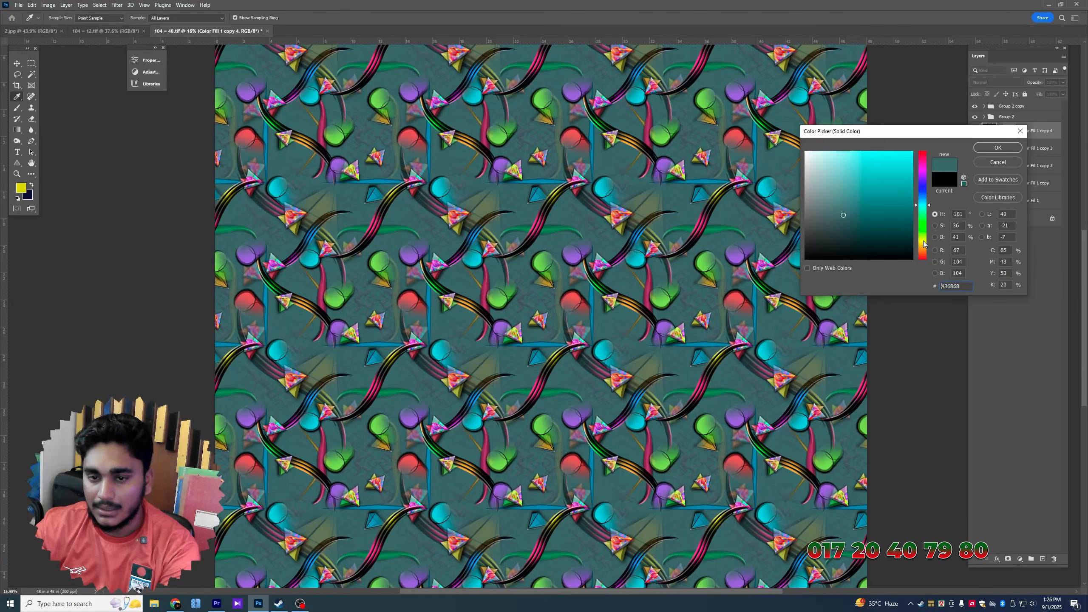
{"action": "left_click", "coordinate": [926, 242]}
{"action": "left_click", "coordinate": [927, 193]}
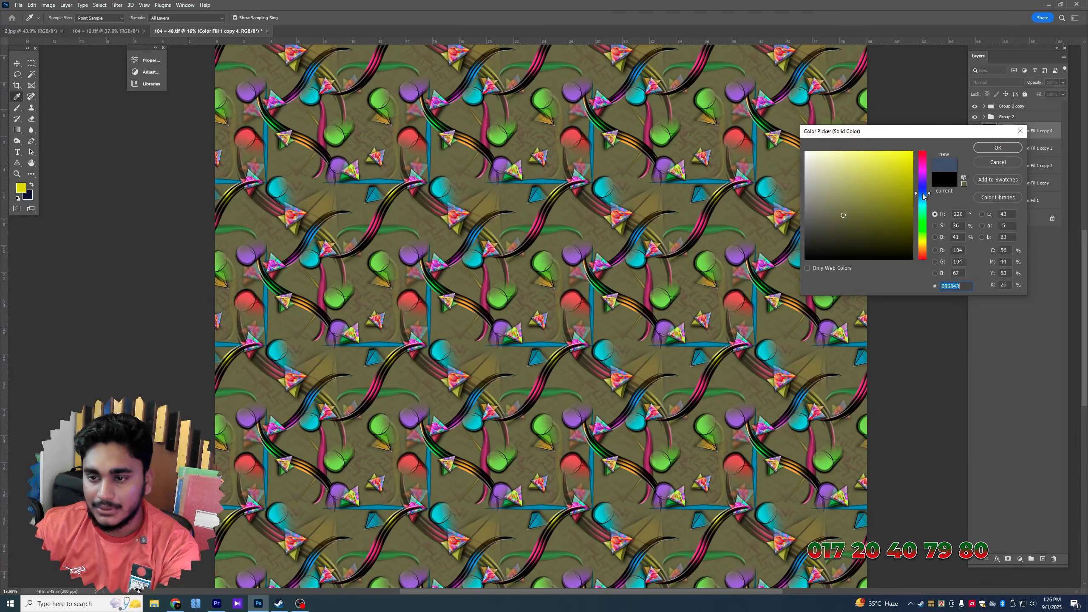
{"action": "left_click_drag", "start_coordinate": [849, 214], "coordinate": [872, 210]}
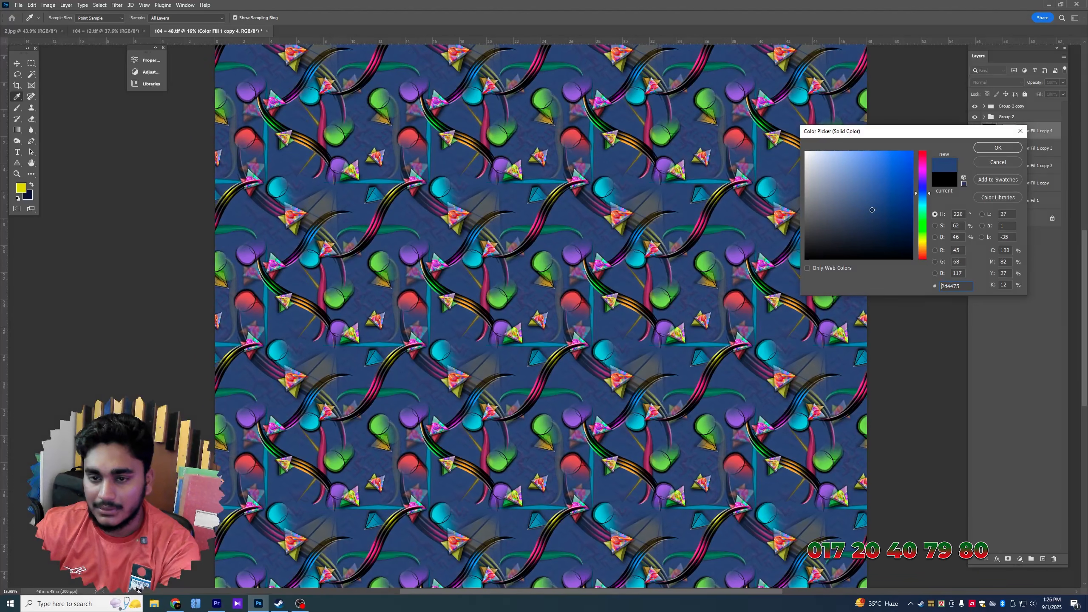
{"action": "key", "text": "Return"}
{"action": "key", "text": "ctrl+minus"}
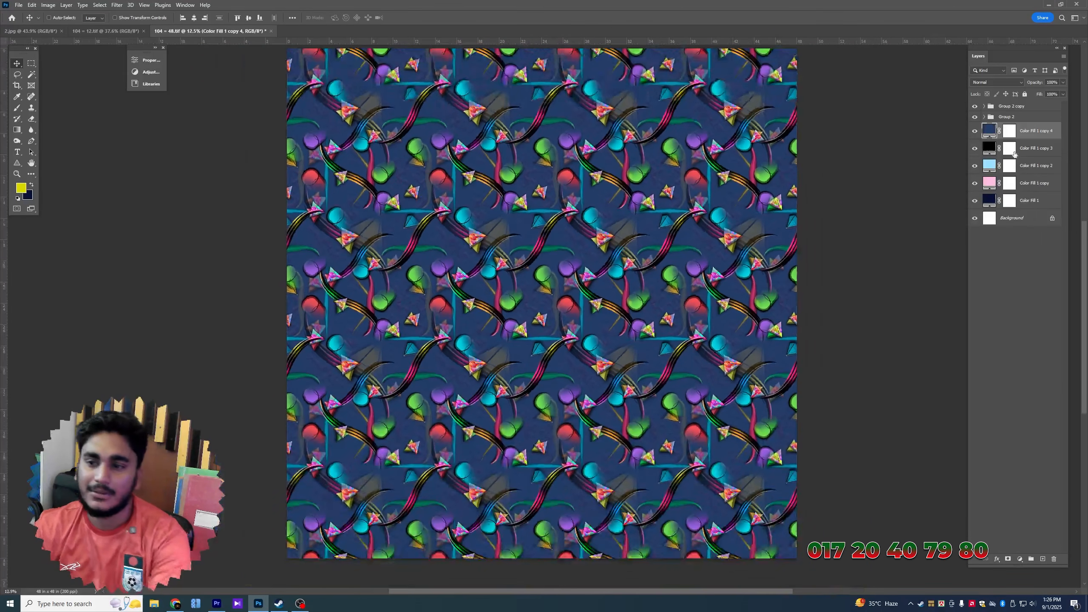
Move the navy colour fill above the other colour fills and save the 48-inch document
{"action": "left_click_drag", "start_coordinate": [1025, 196], "coordinate": [1029, 123]}
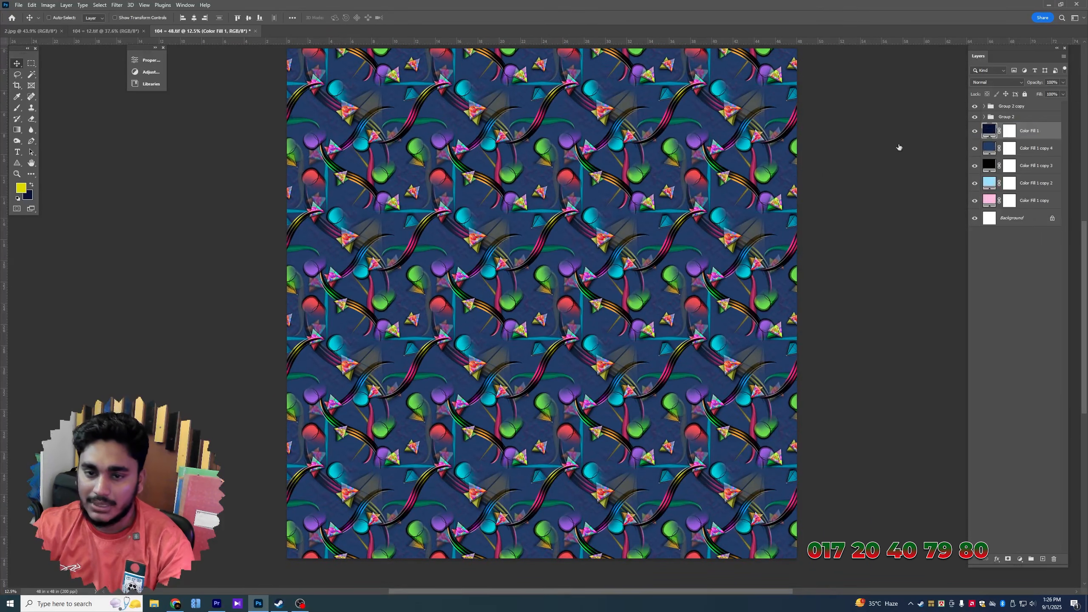
{"action": "scroll", "coordinate": [720, 206], "scroll_direction": "up", "scroll_amount": 1}
{"action": "scroll", "coordinate": [720, 206], "scroll_direction": "up", "scroll_amount": 2}
{"action": "scroll", "coordinate": [719, 208], "scroll_direction": "down", "scroll_amount": 2}
{"action": "key", "text": "ctrl+s"}
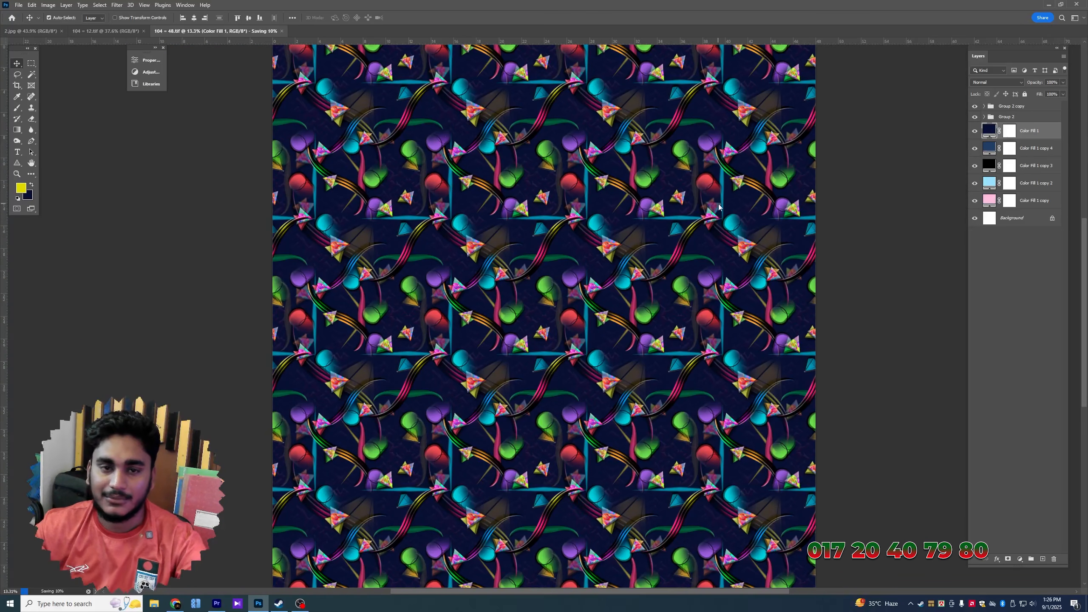
Open the shirt mockup file Mok from the Shirt Design folder on drive E in Photoshop
{"action": "key", "text": "super+e"}
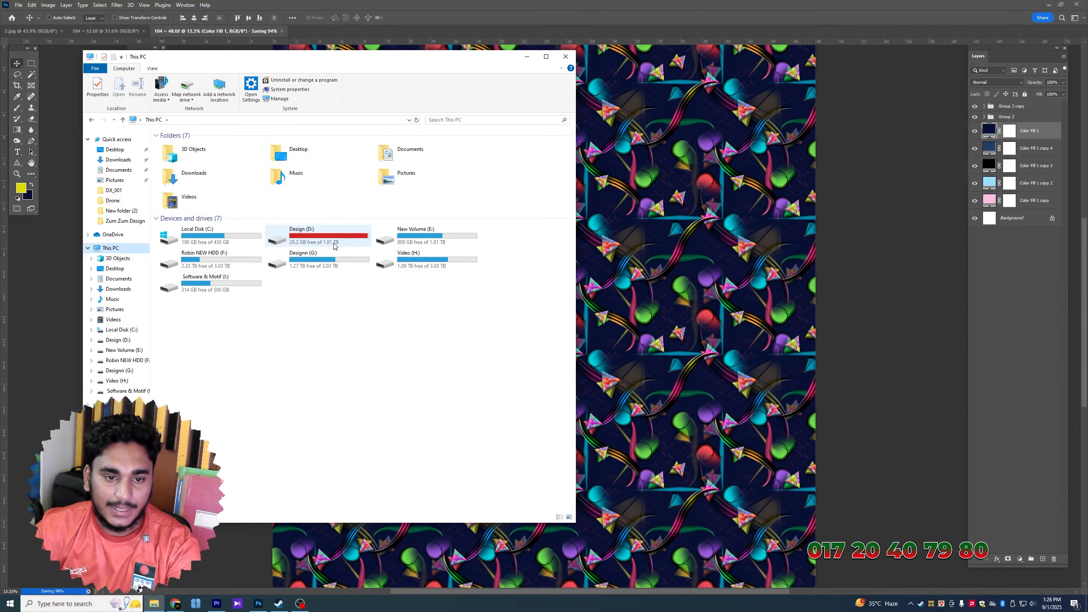
{"action": "double_click", "coordinate": [423, 238]}
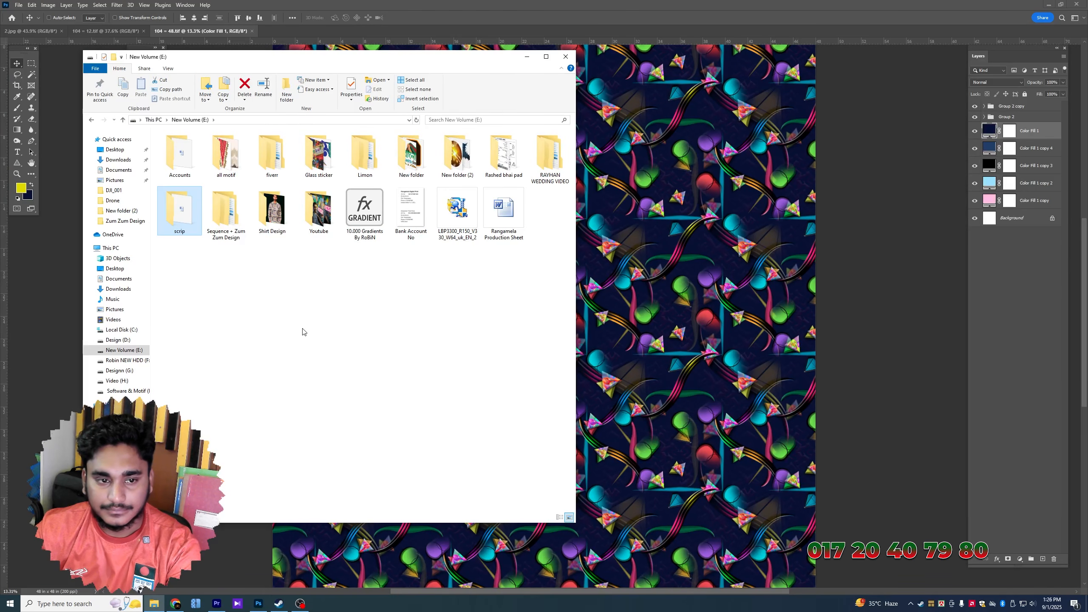
{"action": "key", "text": "Return"}
{"action": "key", "text": "BackSpace"}
{"action": "key", "text": "Right"}
{"action": "key", "text": "Right"}
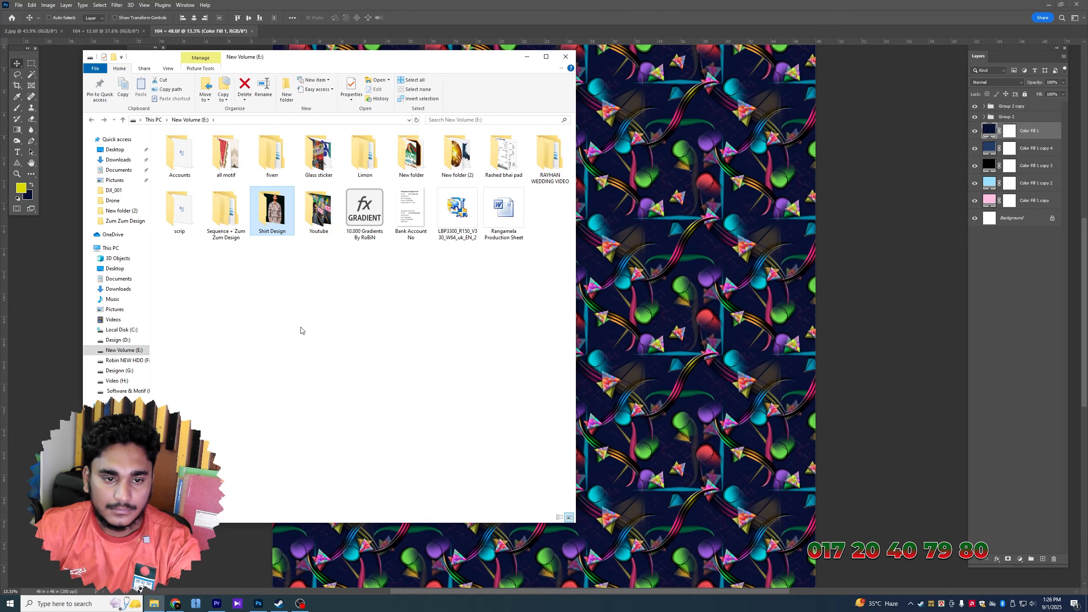
{"action": "key", "text": "Return"}
{"action": "left_click_drag", "start_coordinate": [406, 157], "coordinate": [608, 16]}
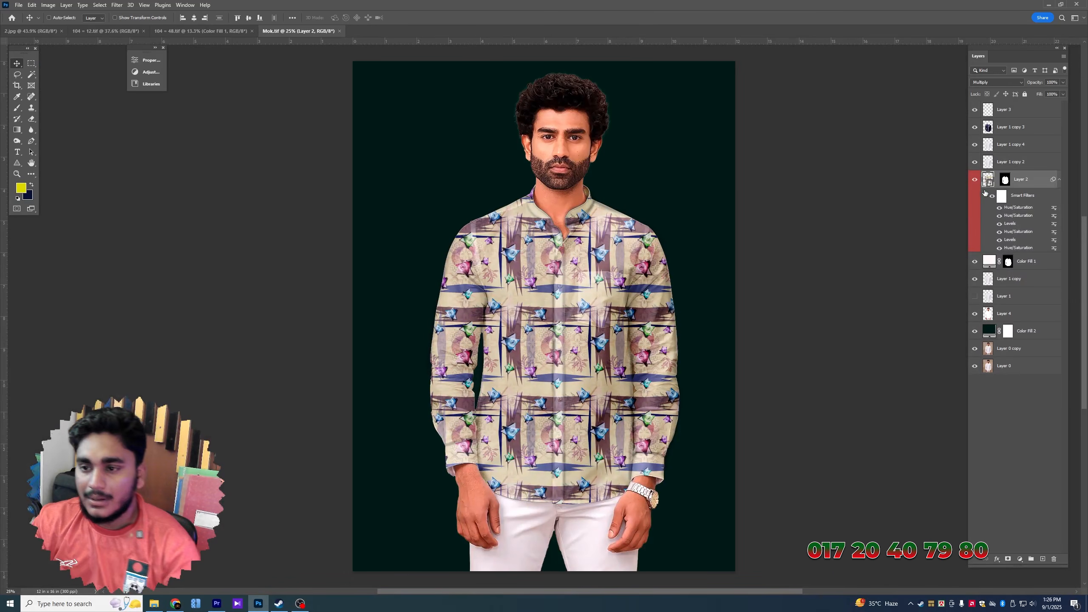
Replace the old pattern inside the mockup's Layer 2 smart object with a flattened copy of the navy 48-inch pattern
{"action": "double_click", "coordinate": [990, 185]}
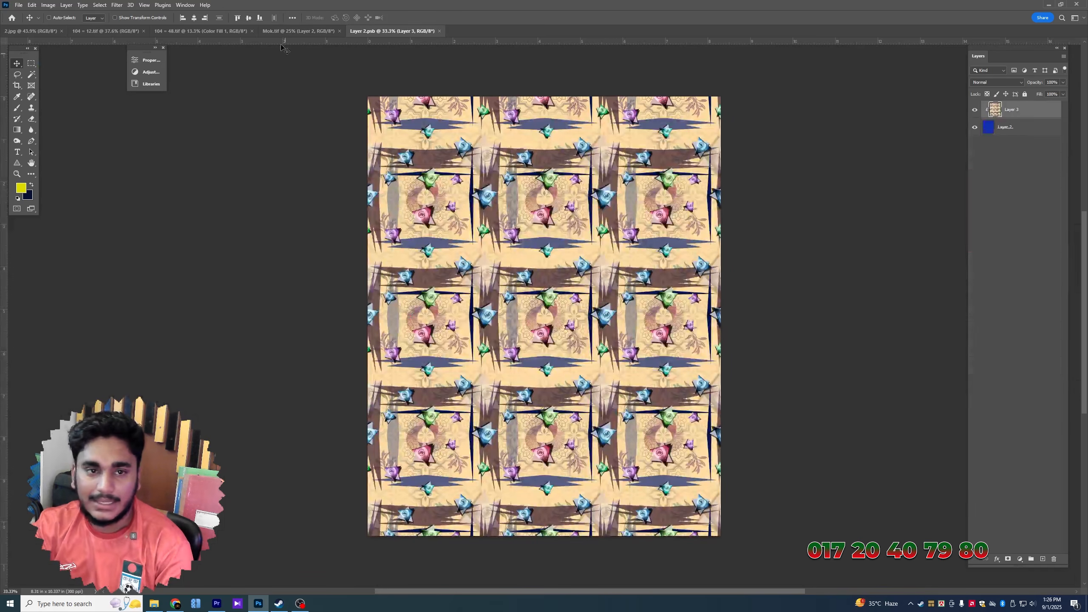
{"action": "left_click", "coordinate": [289, 31]}
{"action": "left_click", "coordinate": [245, 31]}
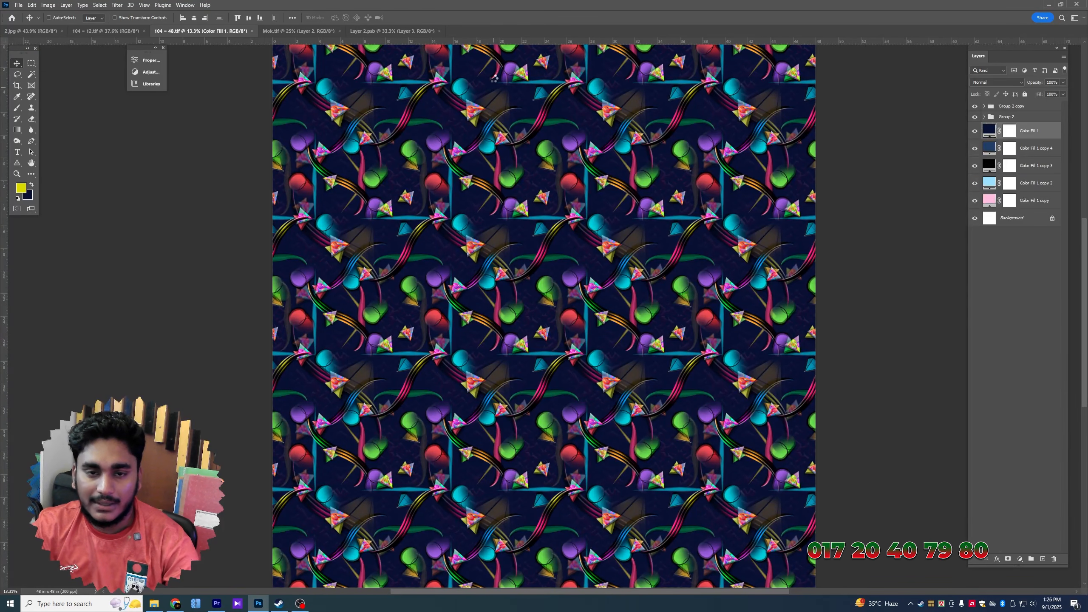
{"action": "left_click", "coordinate": [371, 31]}
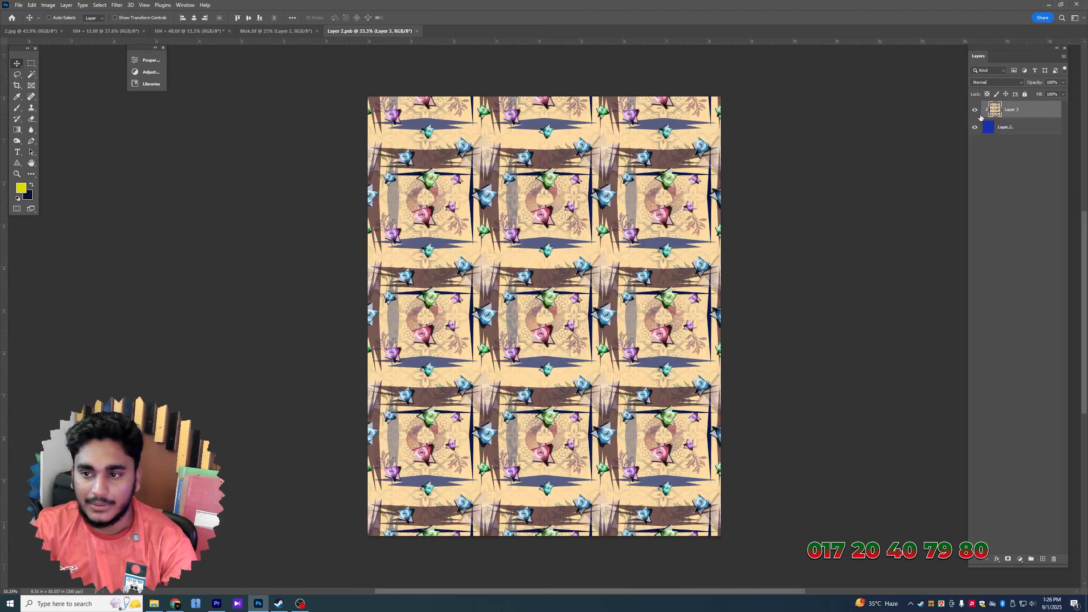
{"action": "key", "text": "ctrl+v"}
{"action": "left_click", "coordinate": [1016, 126]}
{"action": "key", "text": "Delete"}
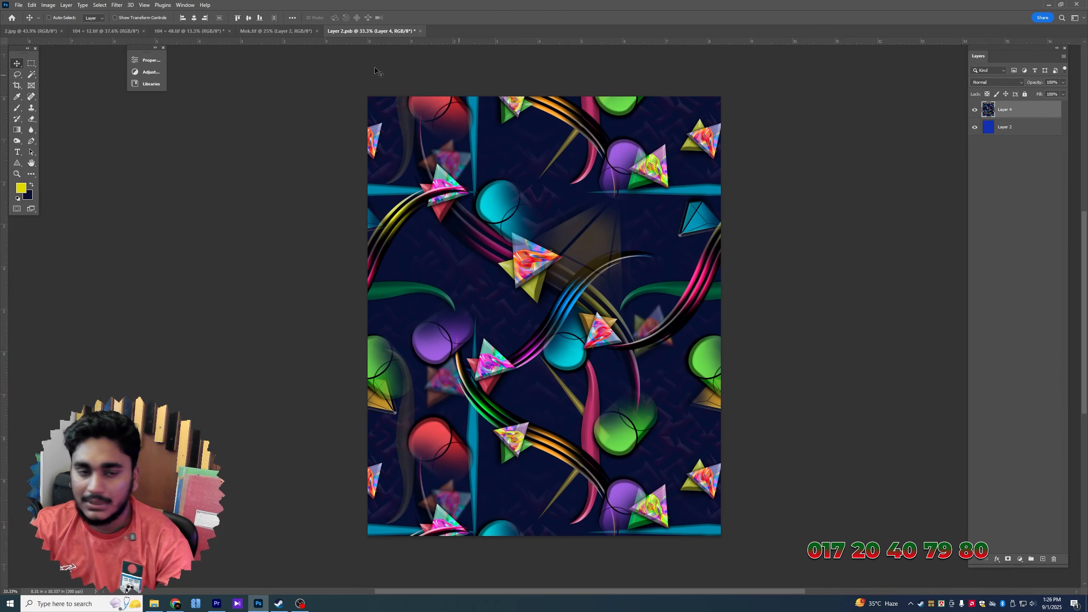
Centre the pasted pattern on the canvas, scale it to 35%, and save the smart object to update the shirt mockup
{"action": "left_click", "coordinate": [194, 17]}
{"action": "left_click", "coordinate": [249, 18]}
{"action": "key", "text": "ctrl+t"}
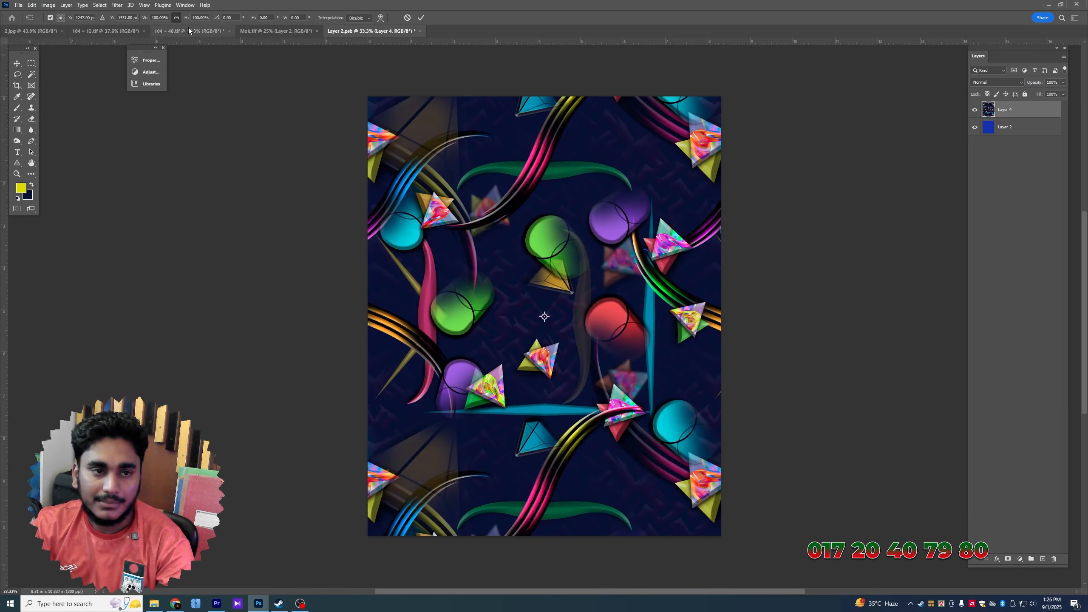
{"action": "type", "text": "35"}
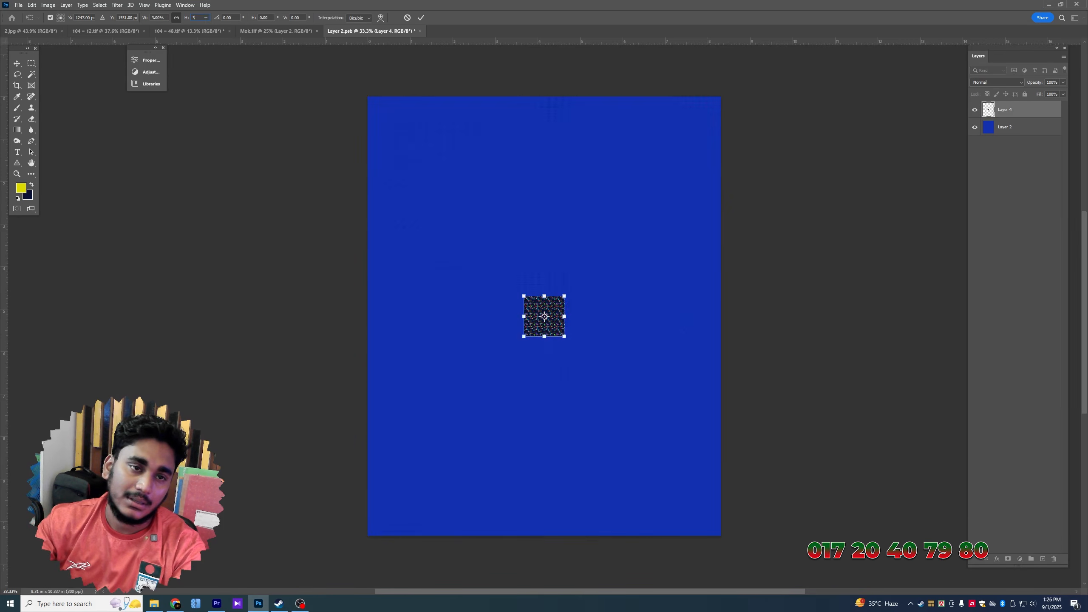
{"action": "key", "text": "Return"}
{"action": "key", "text": "Return"}
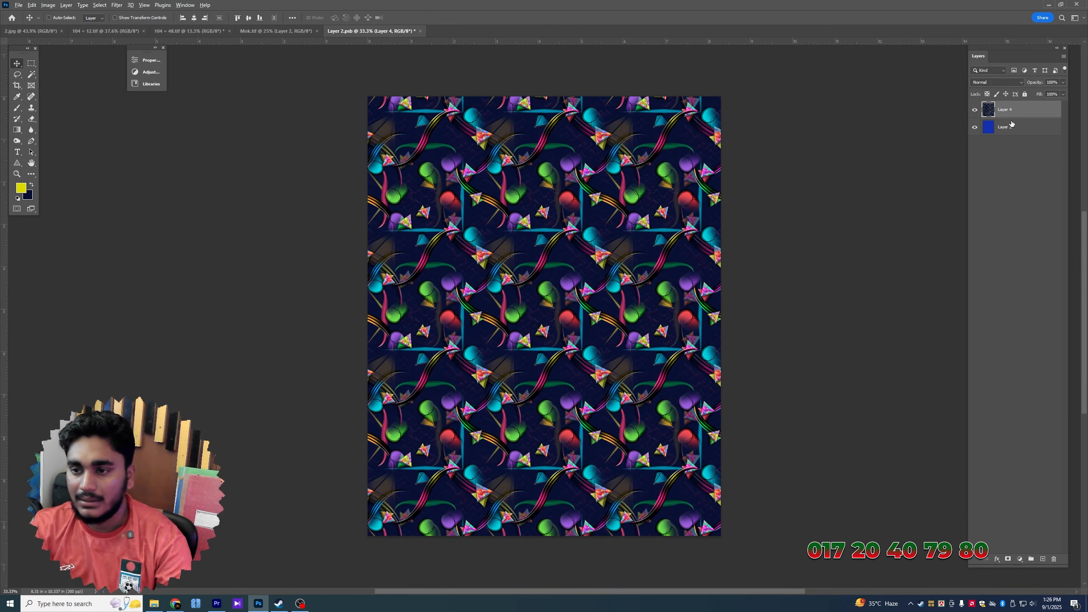
{"action": "key", "text": "ctrl+s"}
{"action": "left_click", "coordinate": [276, 31]}
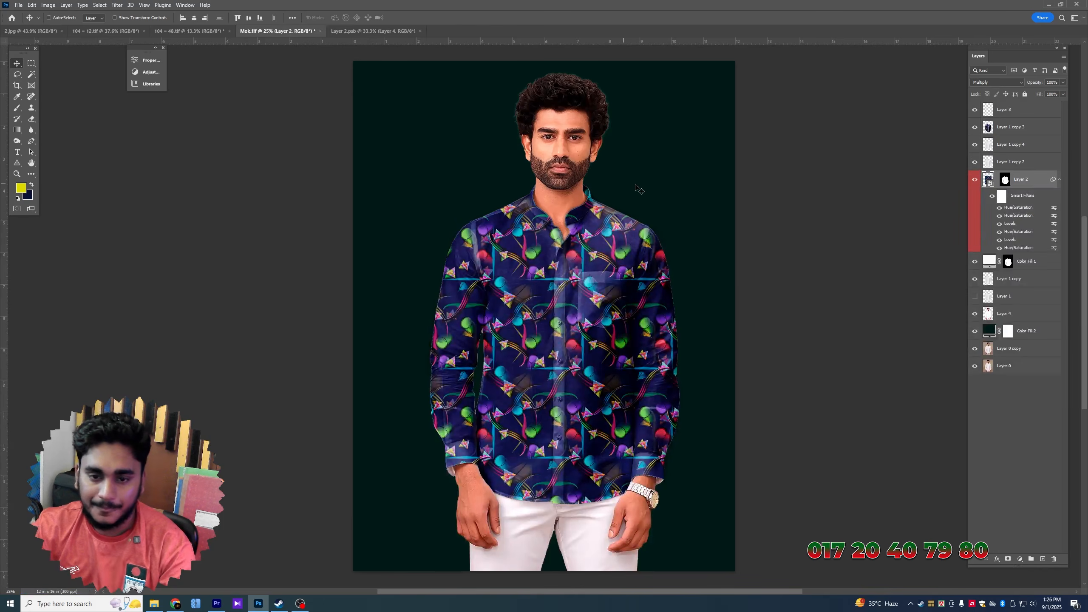
Examine how the navy pattern sits on the mockup shirt's body, placket and sleeves
{"action": "scroll", "coordinate": [578, 350], "scroll_direction": "up", "scroll_amount": 5}
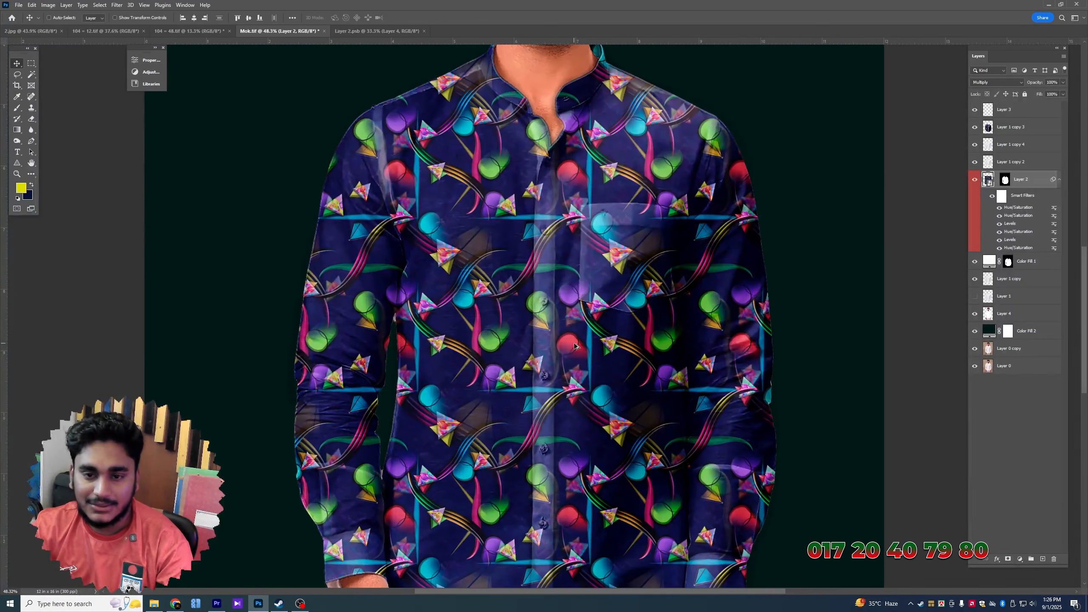
{"action": "scroll", "coordinate": [569, 324], "scroll_direction": "down", "scroll_amount": 3}
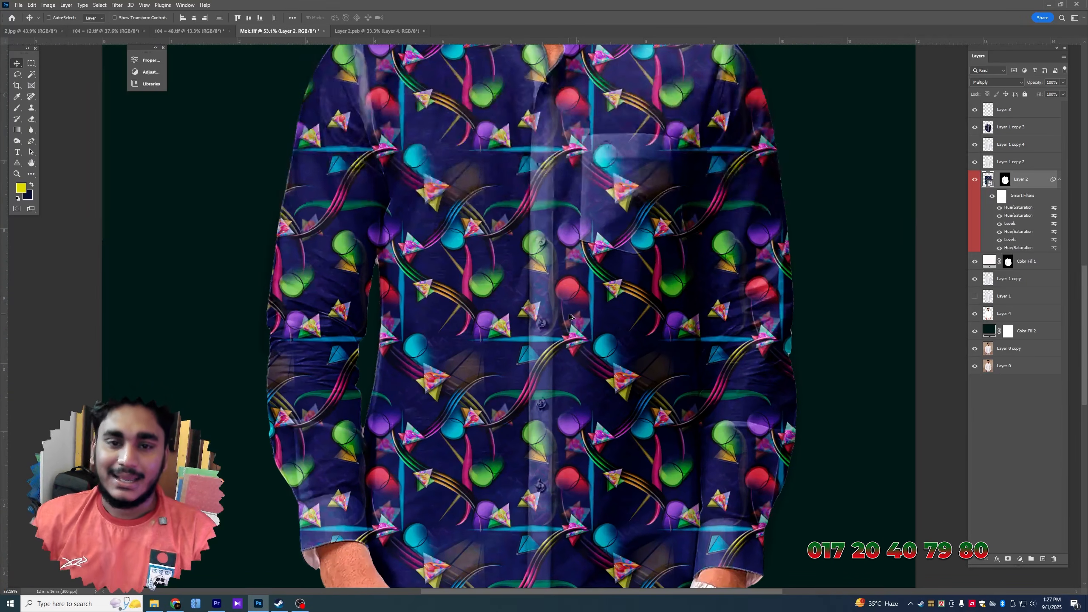
{"action": "scroll", "coordinate": [591, 312], "scroll_direction": "up", "scroll_amount": 2}
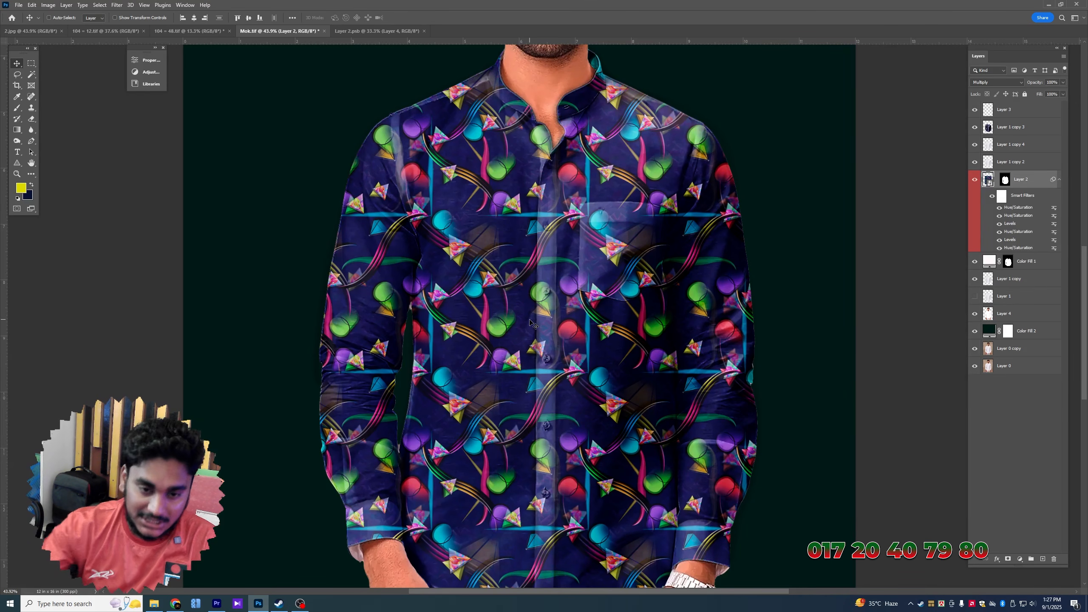
{"action": "key", "text": "shift+Up"}
{"action": "key", "text": "shift+Up"}
{"action": "key", "text": "shift+Up"}
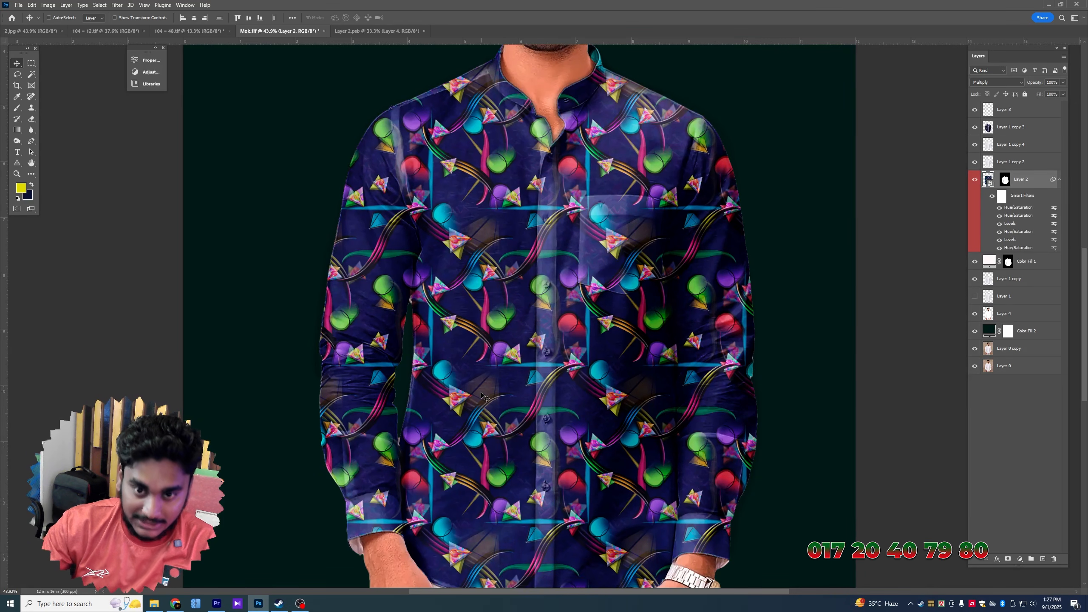
{"action": "key", "text": "shift+Up"}
{"action": "key", "text": "shift+Up"}
{"action": "key", "text": "shift+Up"}
{"action": "key", "text": "shift+Up"}
{"action": "key", "text": "shift+Up"}
{"action": "key", "text": "shift+Up"}
{"action": "key", "text": "shift+Up"}
{"action": "key", "text": "shift+Up"}
{"action": "key", "text": "shift+Up"}
{"action": "key", "text": "shift+Up"}
{"action": "key", "text": "shift+Up"}
{"action": "key", "text": "shift+Up"}
{"action": "key", "text": "shift+Up"}
{"action": "key", "text": "shift+Up"}
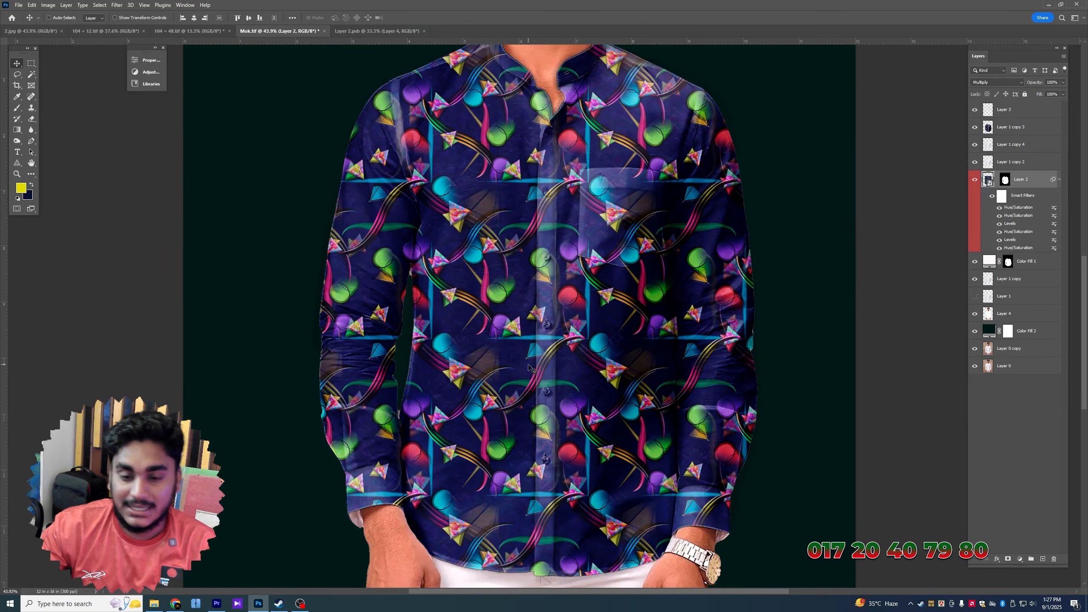
{"action": "key", "text": "shift+Up"}
{"action": "key", "text": "shift+Up"}
{"action": "key", "text": "shift+Up"}
Flatten the shirt mockup and save it as a JPEG named "104 = 1" in the Moc folder
{"action": "left_click", "coordinate": [371, 31]}
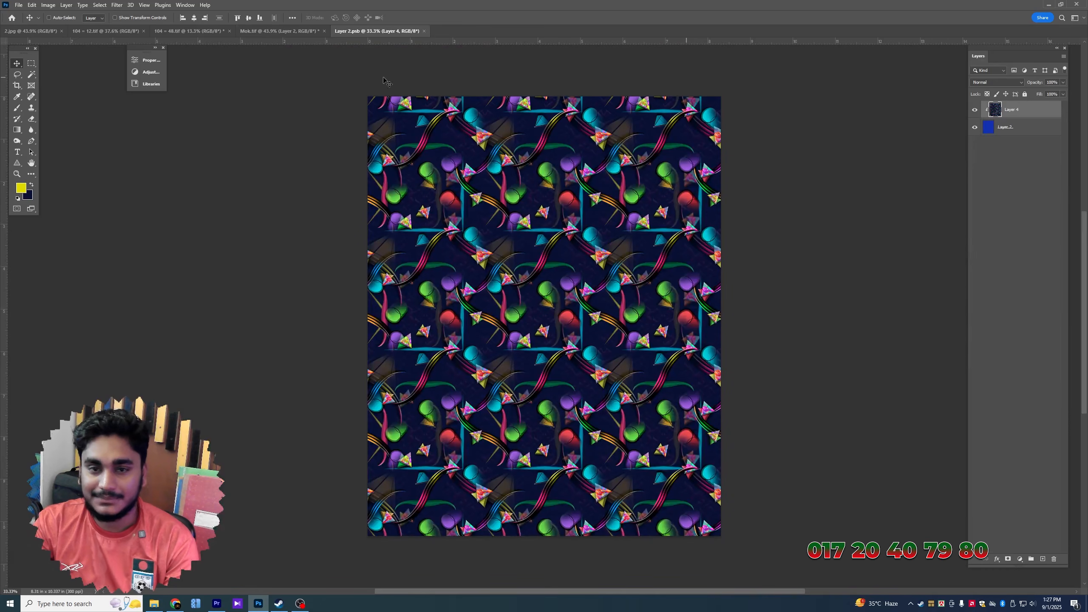
{"action": "left_click", "coordinate": [279, 32]}
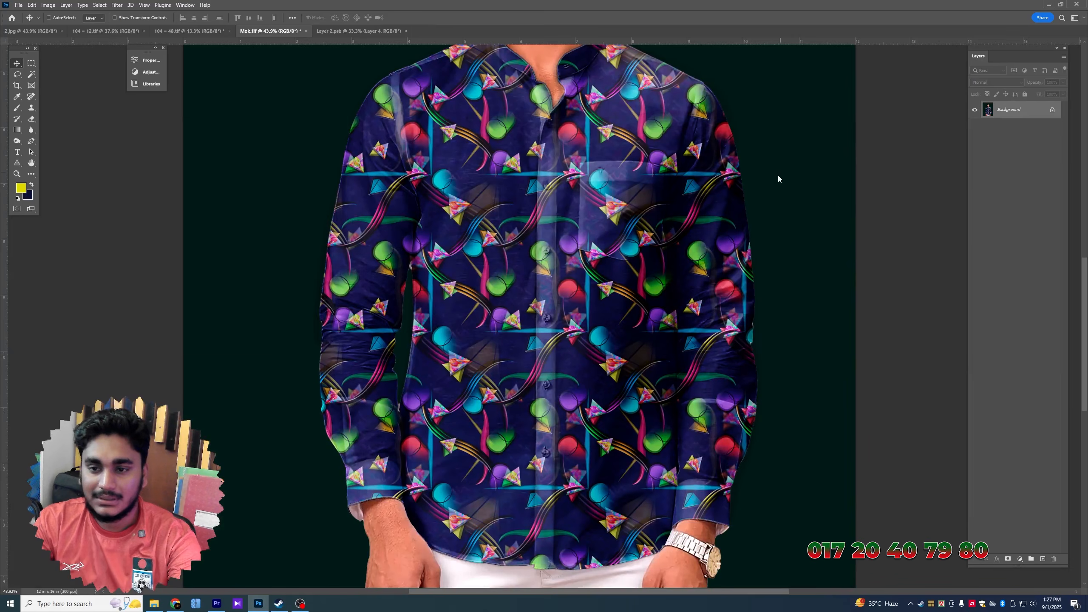
{"action": "key", "text": "ctrl+shift+s"}
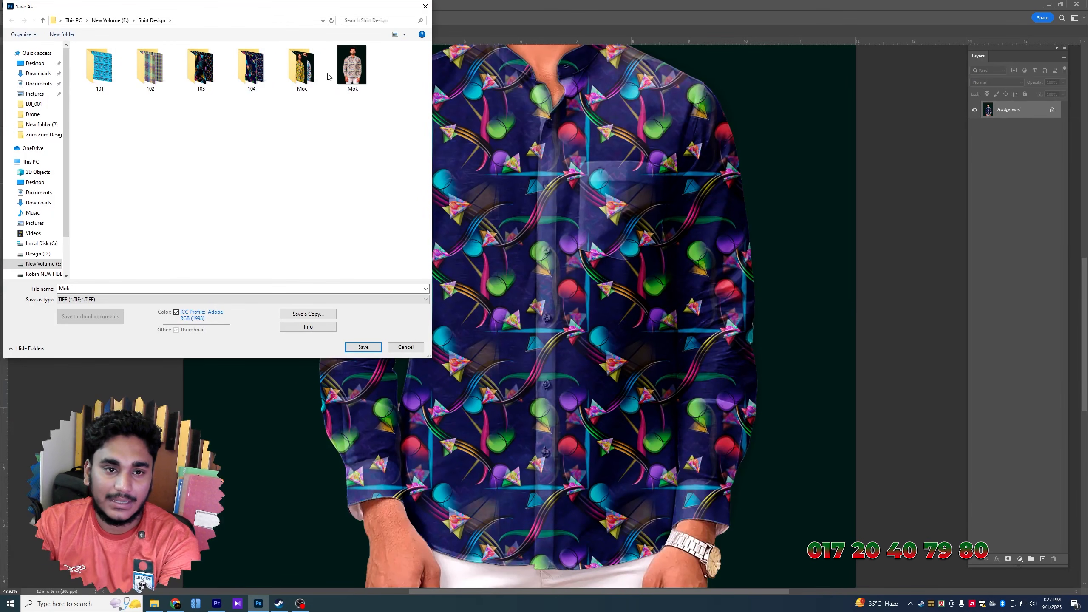
{"action": "double_click", "coordinate": [302, 68]}
{"action": "left_click", "coordinate": [172, 299]}
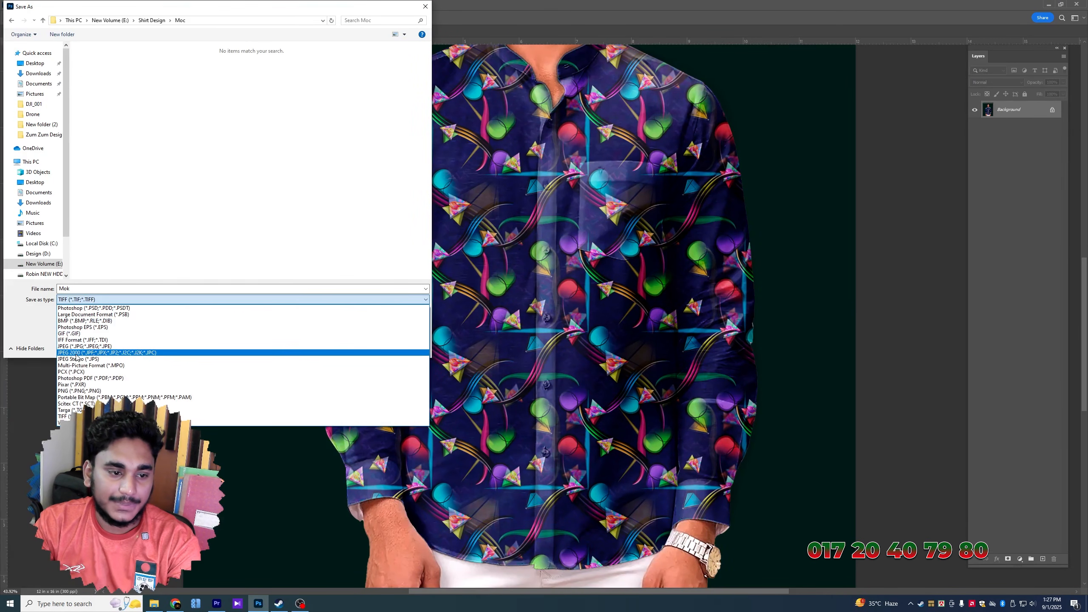
{"action": "left_click", "coordinate": [78, 359]}
{"action": "type", "text": "104"}
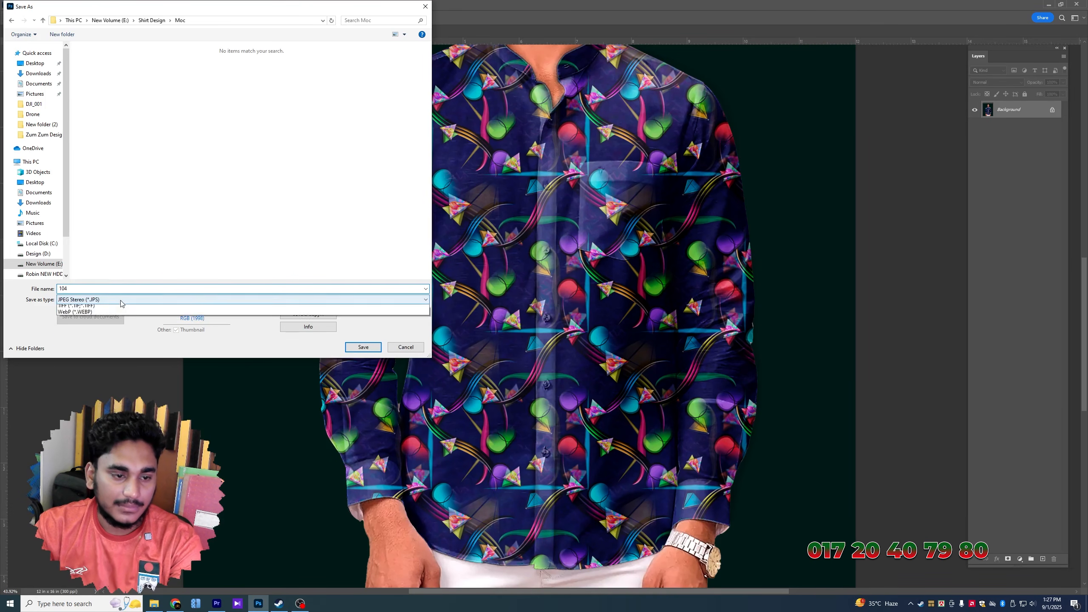
{"action": "left_click", "coordinate": [81, 299]}
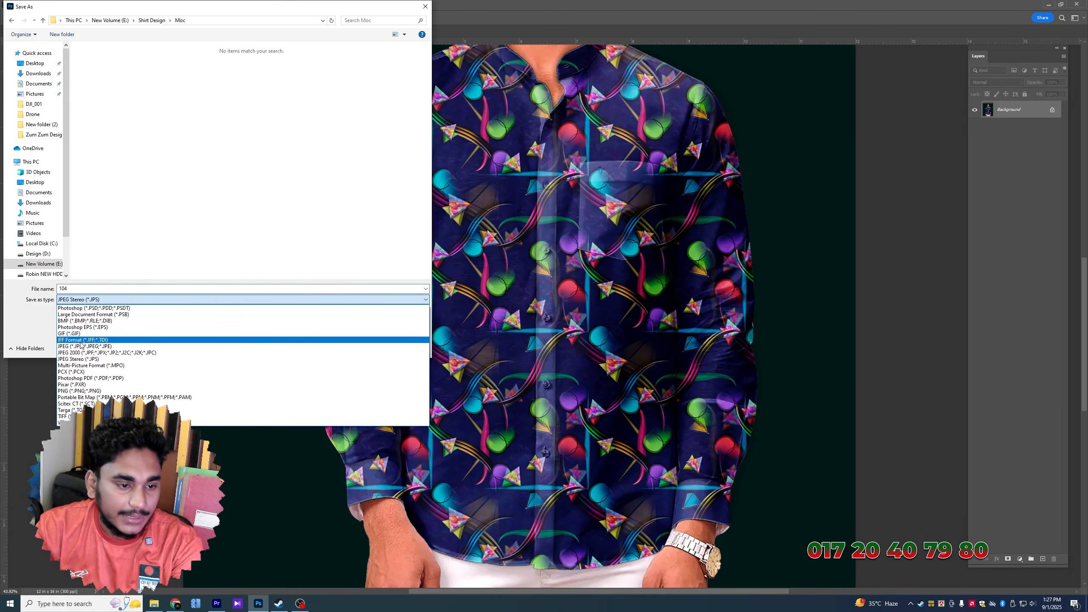
{"action": "left_click", "coordinate": [86, 345]}
{"action": "left_click", "coordinate": [91, 286]}
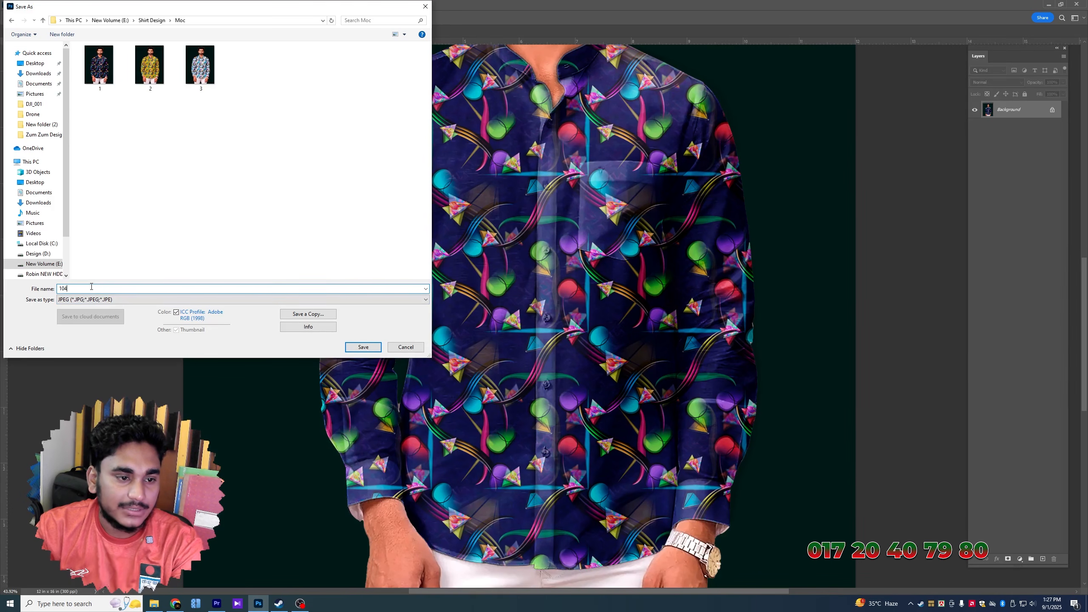
{"action": "type", "text": "= 1"}
{"action": "key", "text": "Return"}
{"action": "key", "text": "Return"}
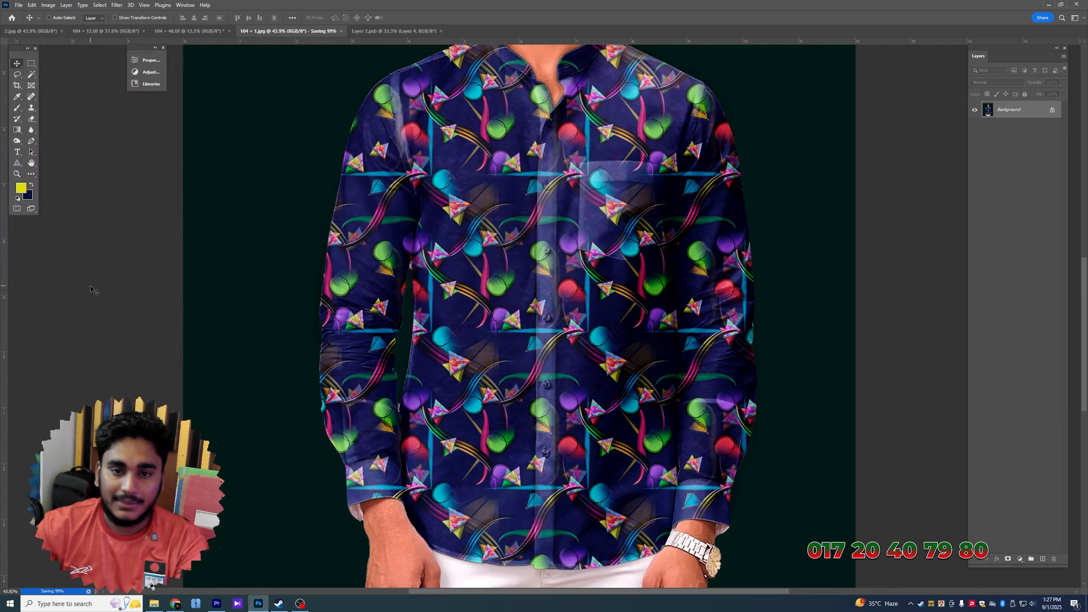
Undo the flattening of the 48-inch pattern and hide the navy, blue and black colour fills to expose the light-blue background
{"action": "left_click", "coordinate": [196, 32]}
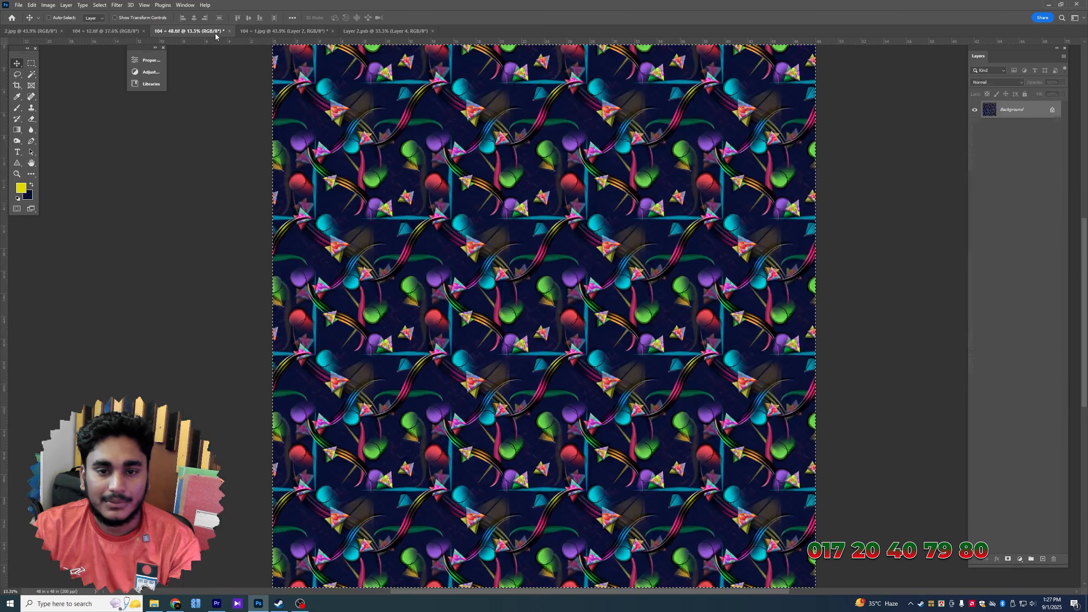
{"action": "key", "text": "ctrl+z"}
{"action": "left_click", "coordinate": [975, 131]}
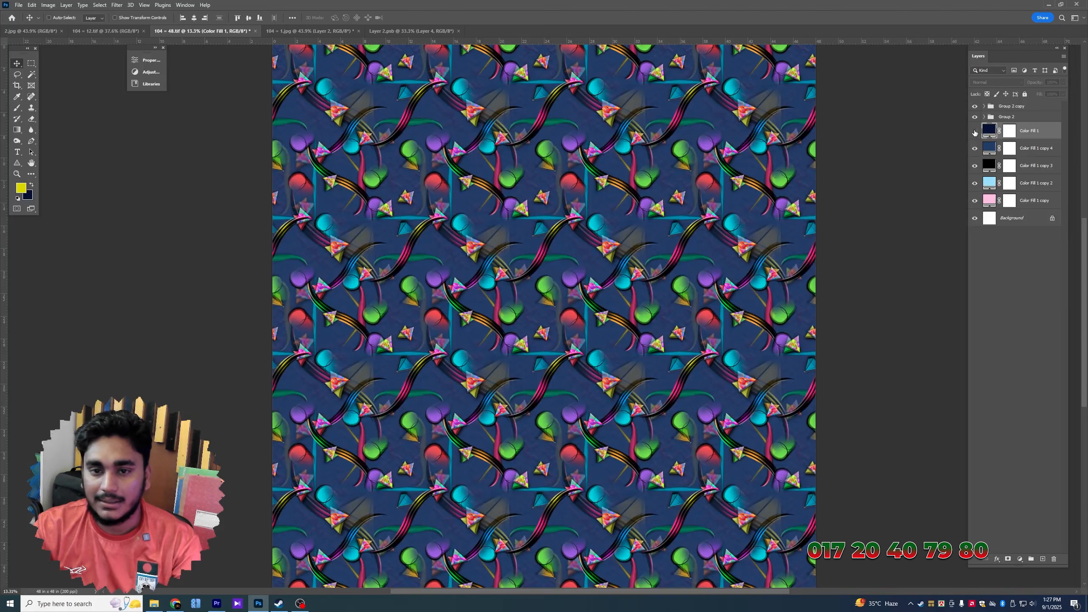
{"action": "left_click", "coordinate": [975, 148]}
{"action": "left_click", "coordinate": [975, 167]}
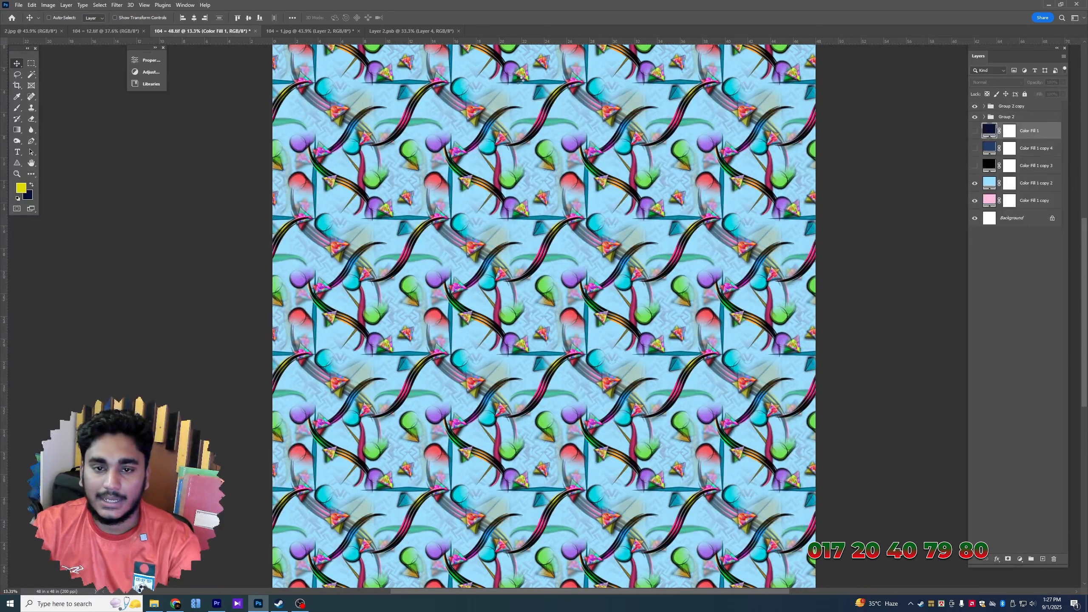
Replace the navy pattern inside the mockup's Layer 2 smart object with a centred, flattened copy of the light-blue pattern
{"action": "key", "text": "ctrl+Tab"}
{"action": "key", "text": "ctrl+Tab"}
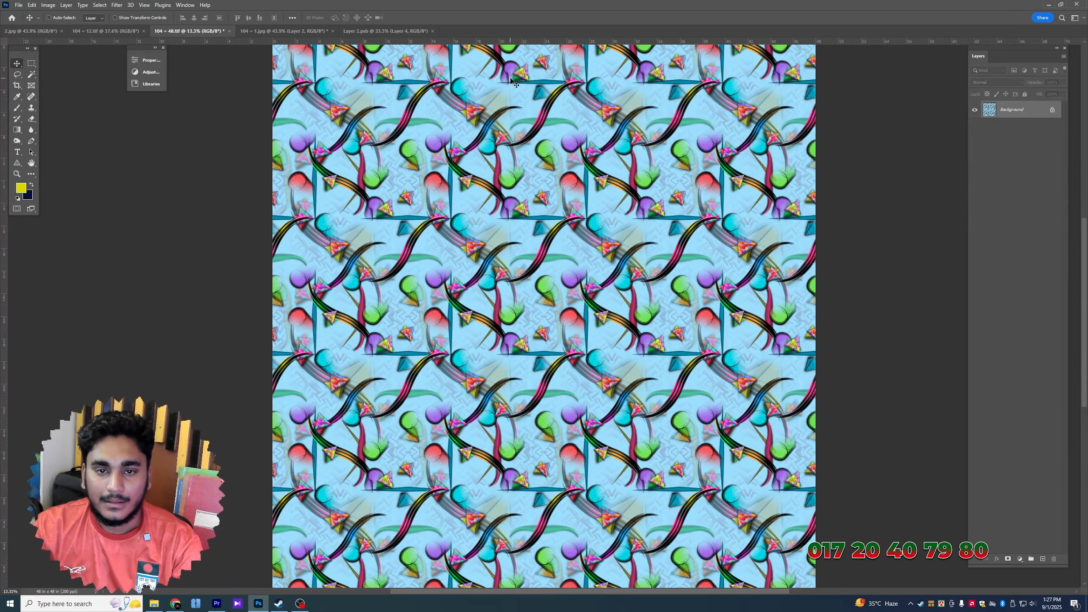
{"action": "key", "text": "ctrl+z"}
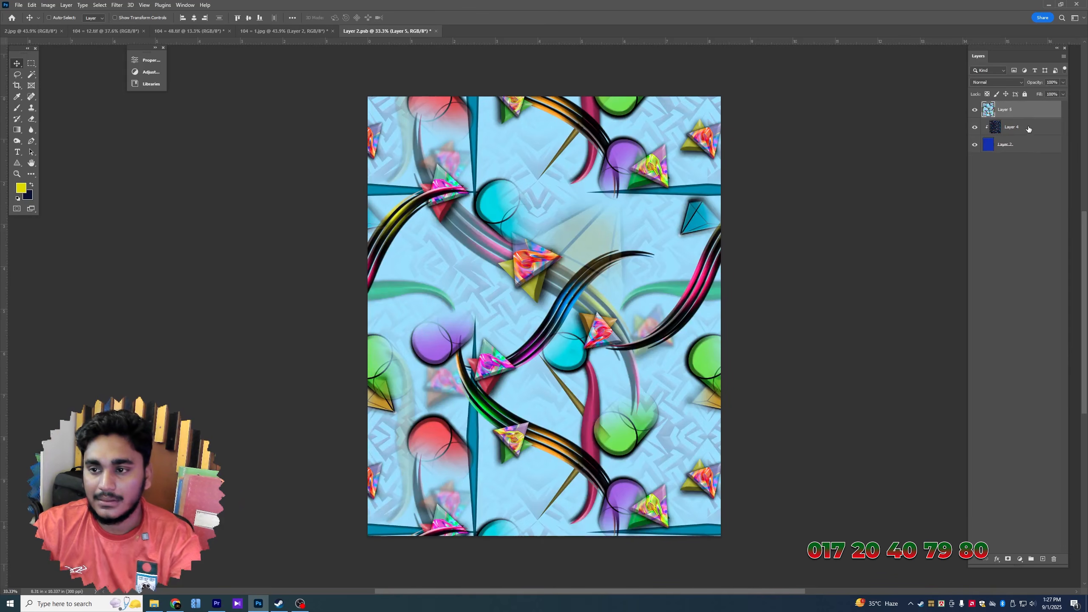
{"action": "key", "text": "ctrl+alt+f"}
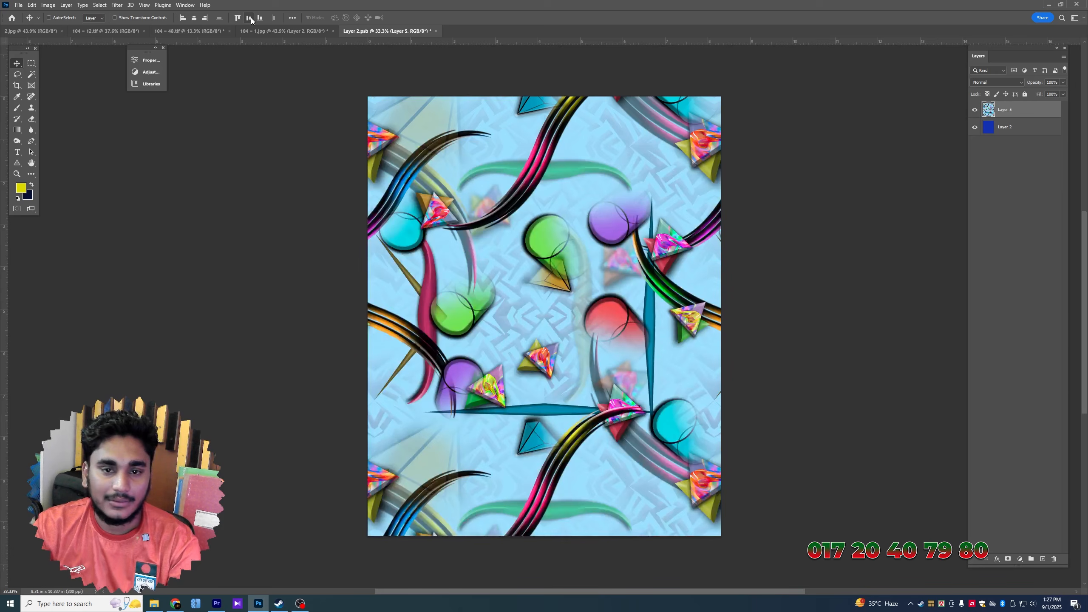
Scale the light-blue pattern to 35%, clip it to the blue base layer, and save the smart object to update the shirt mockup
{"action": "key", "text": "ctrl+t"}
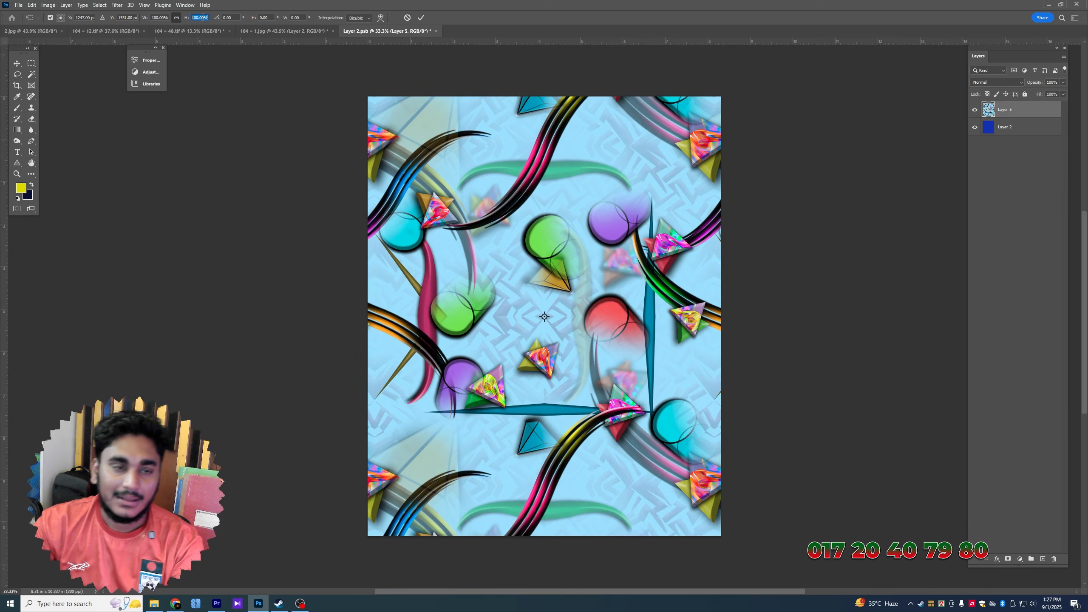
{"action": "type", "text": "30"}
{"action": "key", "text": "Return"}
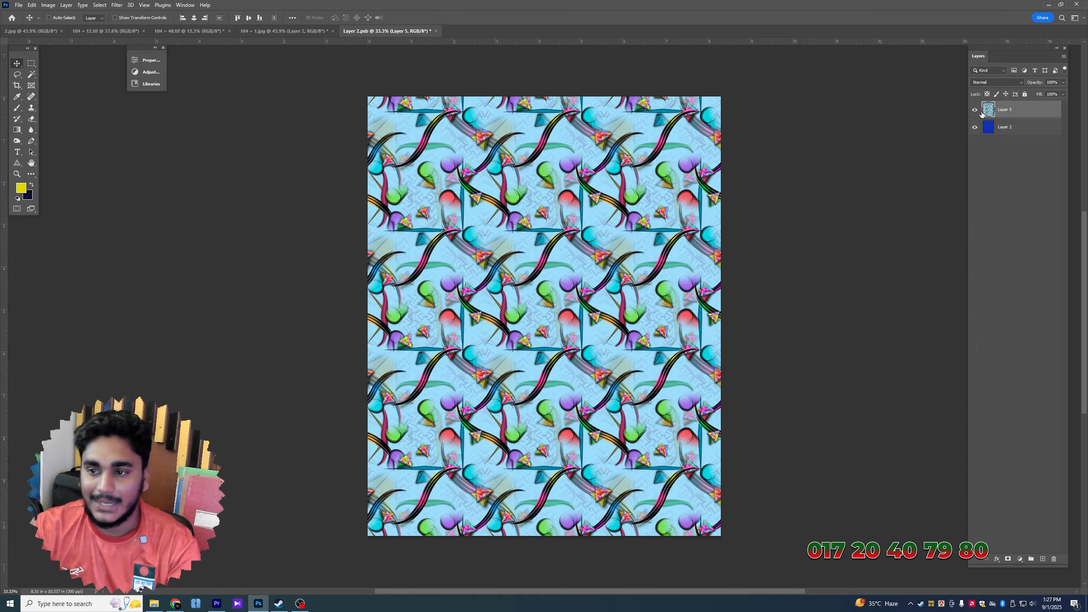
{"action": "key", "text": "ctrl+0"}
{"action": "left_click_drag", "start_coordinate": [1004, 116], "coordinate": [1005, 114]}
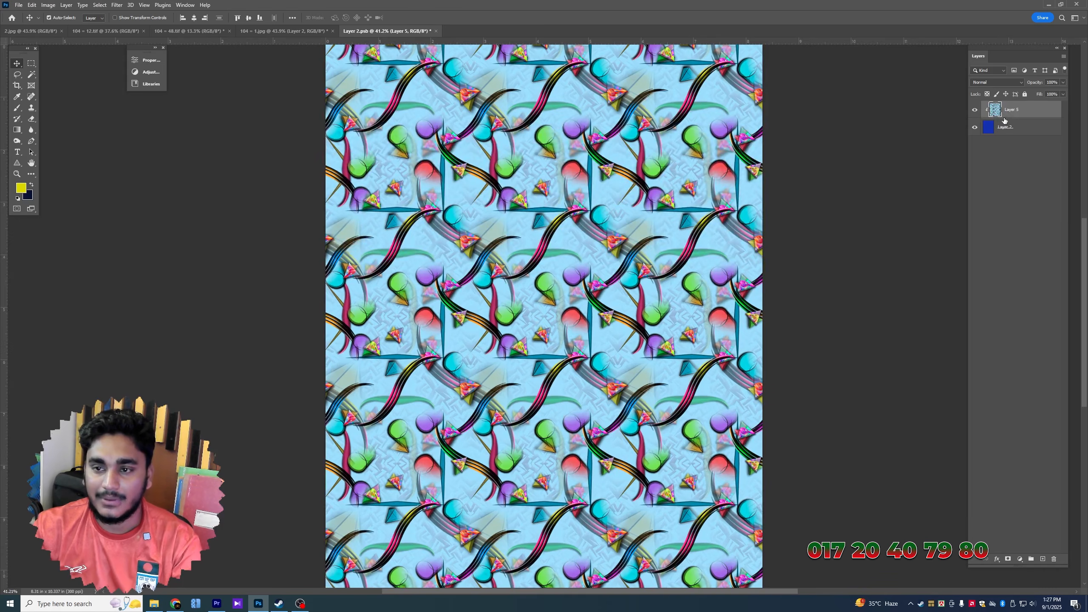
{"action": "key", "text": "ctrl+s"}
{"action": "left_click", "coordinate": [267, 31]}
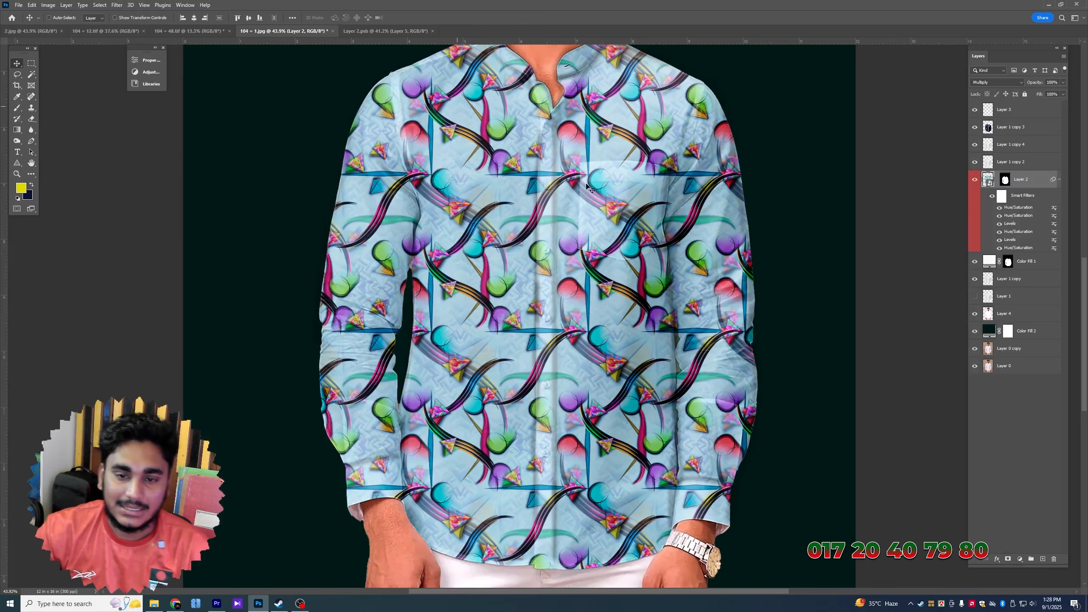
Add another Hue/Saturation smart filter to the mockup's Layer 2 and flatten the light-blue shirt mockup
{"action": "key", "text": "ctrl+u"}
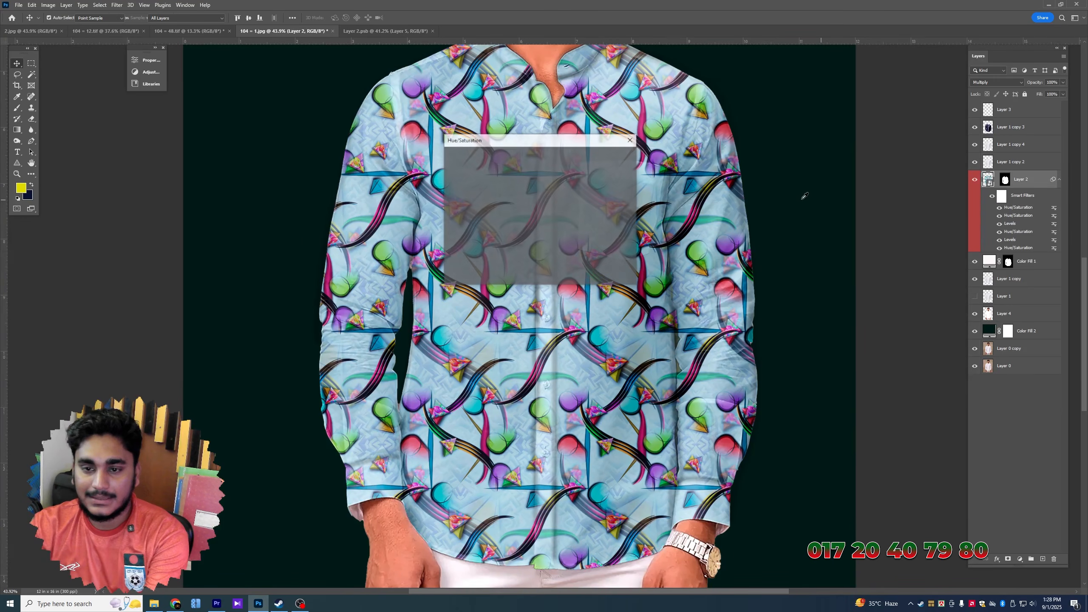
{"action": "key", "text": "Return"}
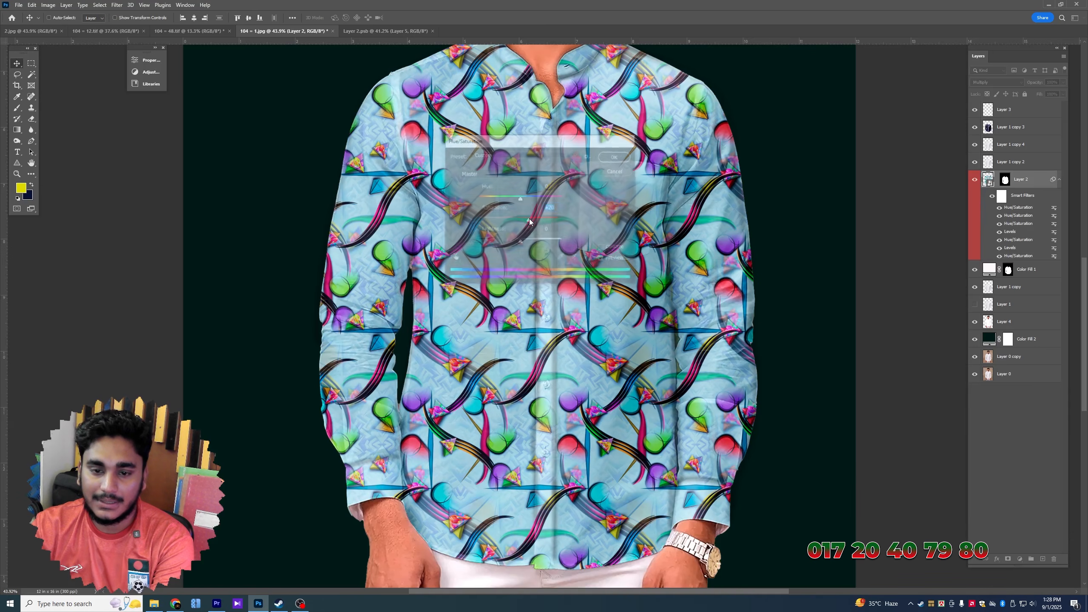
{"action": "key", "text": "ctrl+minus"}
{"action": "key", "text": "ctrl+minus"}
{"action": "key", "text": "ctrl+shift+e"}
Save the light-blue shirt mockup as a JPEG named "104 = 2" in the Moc folder
{"action": "key", "text": "ctrl+shift+s"}
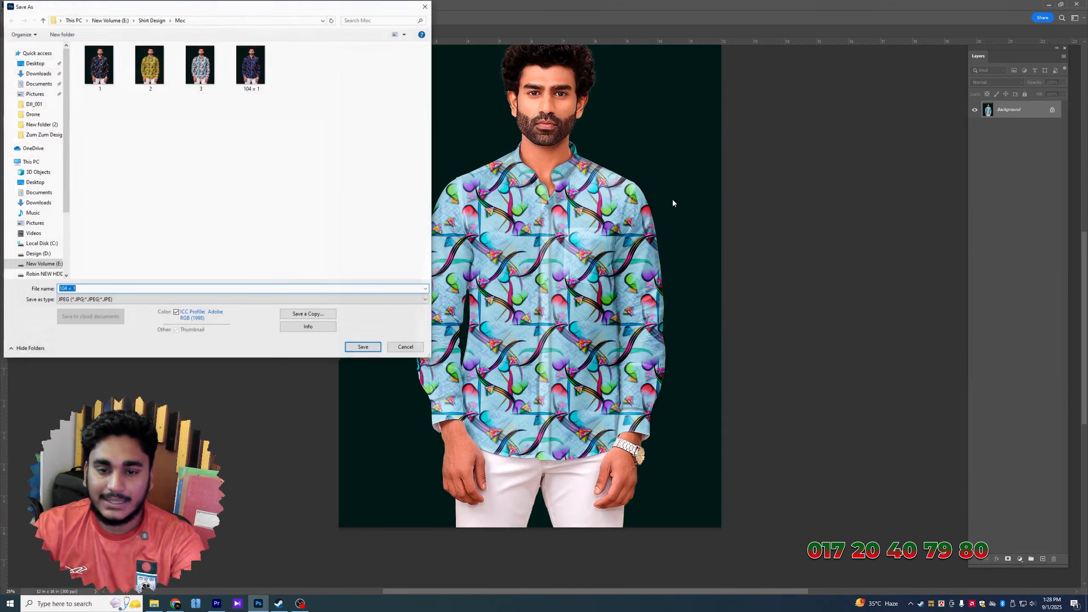
{"action": "left_click", "coordinate": [250, 66]}
{"action": "left_click", "coordinate": [97, 289]}
{"action": "key", "text": "BackSpace"}
{"action": "type", "text": "2"}
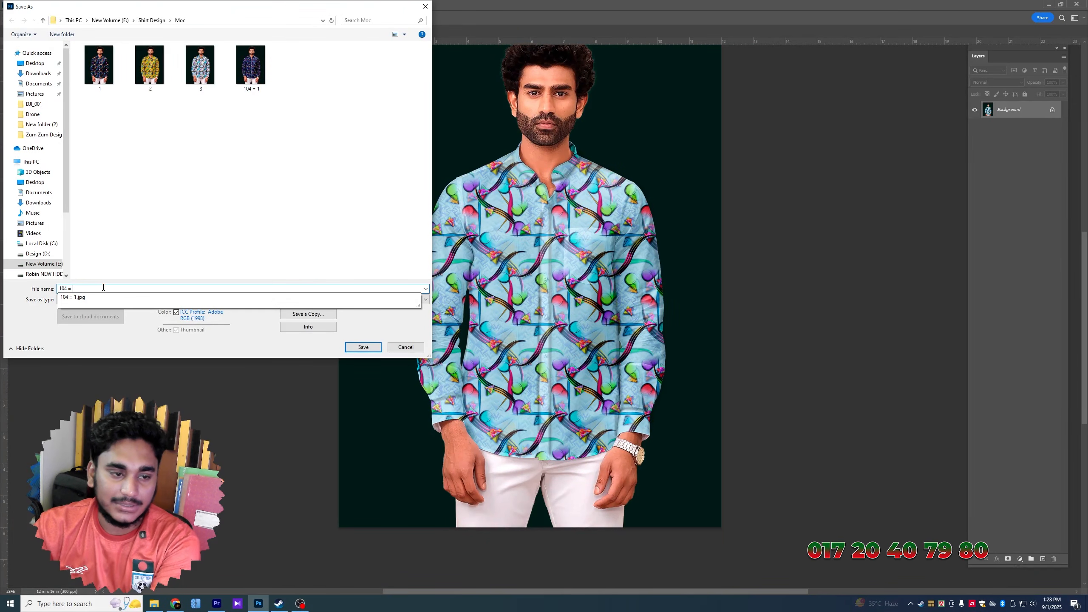
{"action": "key", "text": "Return"}
{"action": "key", "text": "Return"}
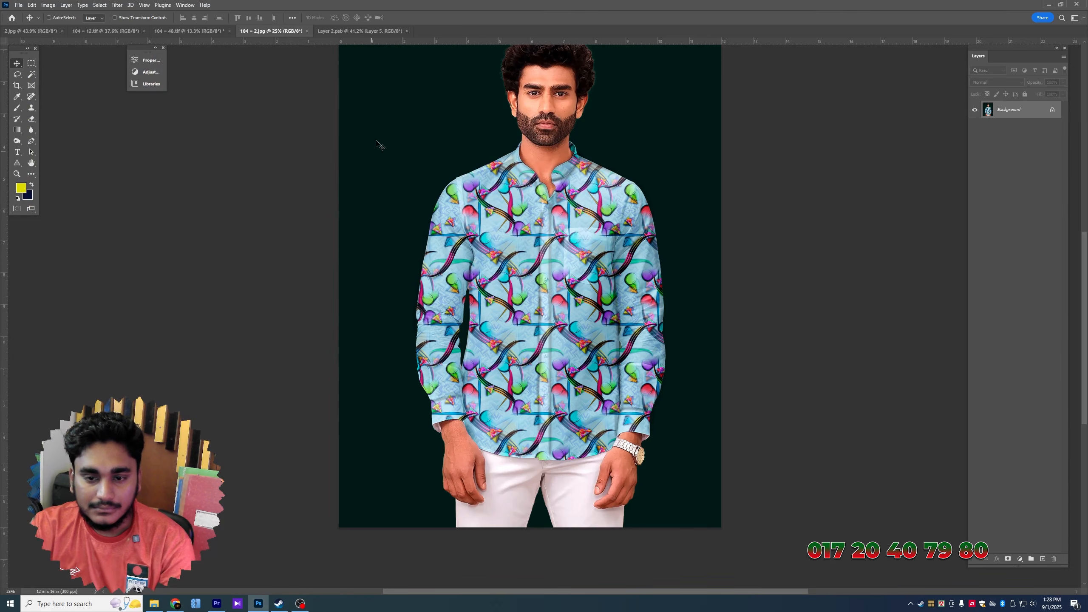
Restore the 48-inch pattern's layers, hide the light-blue fill, and change the pink colour fill to bright yellow
{"action": "left_click", "coordinate": [356, 32]}
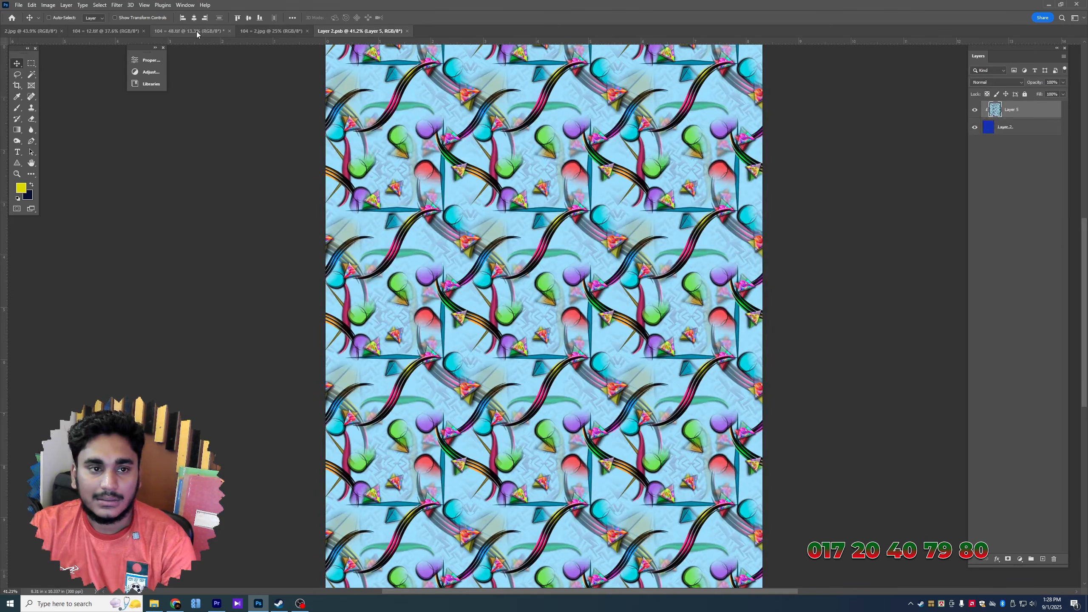
{"action": "key", "text": "ctrl+s"}
{"action": "left_click", "coordinate": [185, 32]}
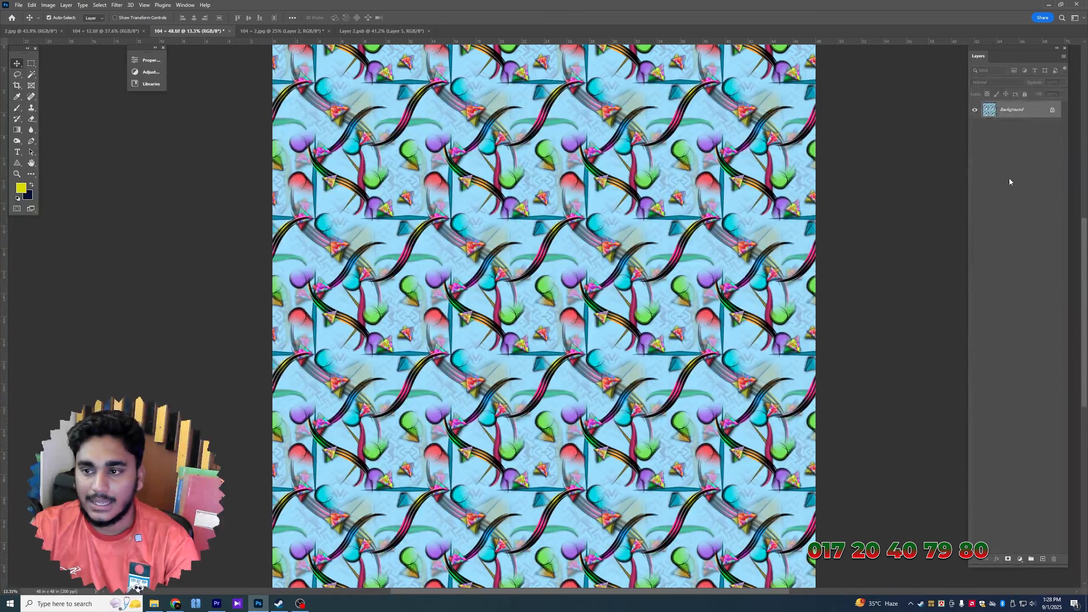
{"action": "double_click", "coordinate": [986, 200]}
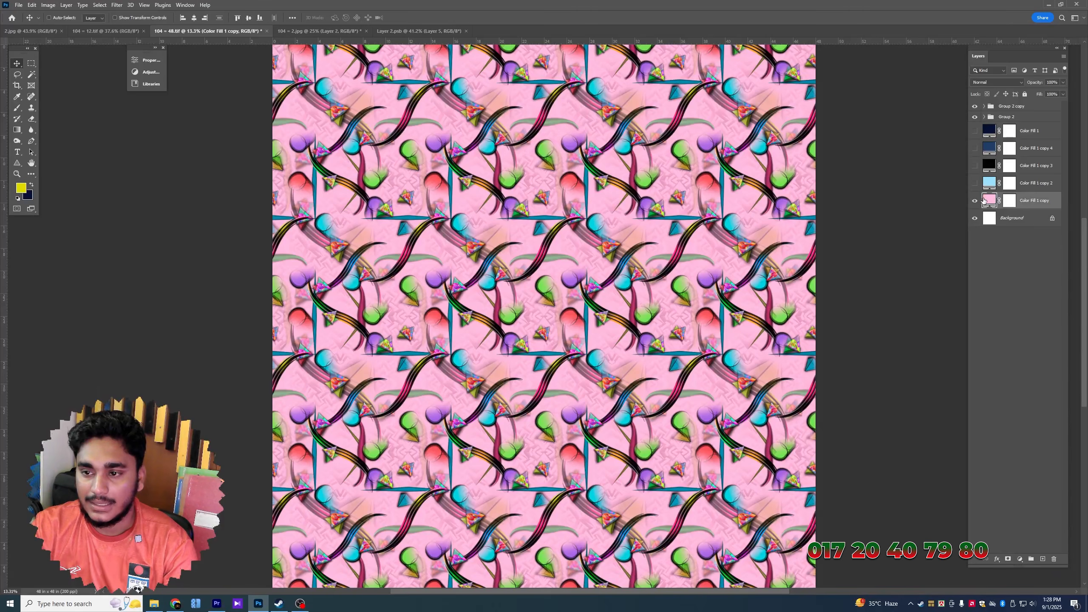
{"action": "left_click", "coordinate": [920, 241]}
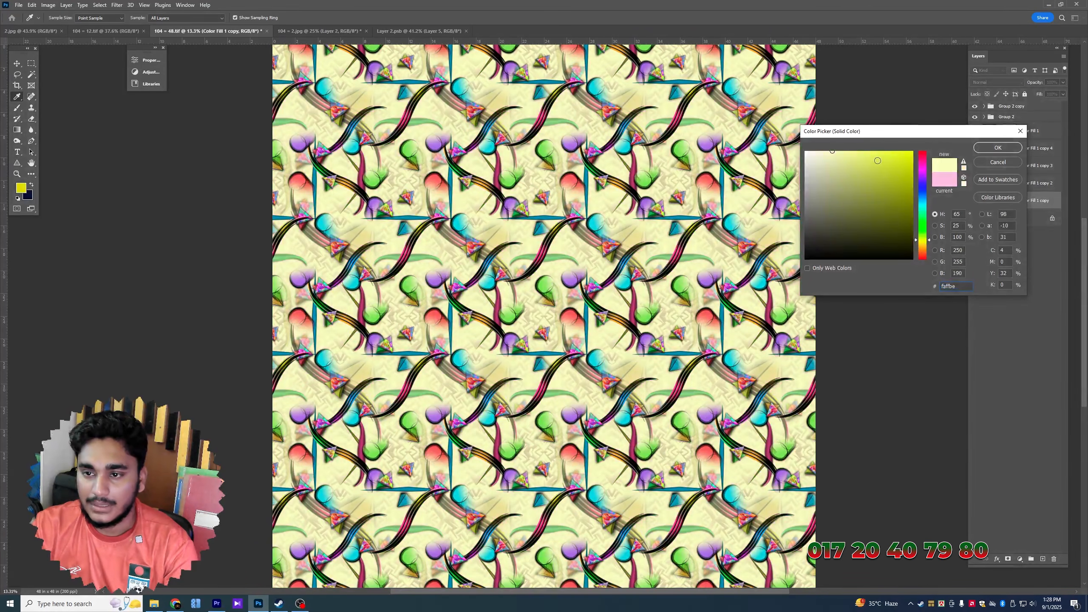
{"action": "left_click_drag", "start_coordinate": [877, 161], "coordinate": [866, 136]}
{"action": "key", "text": "Return"}
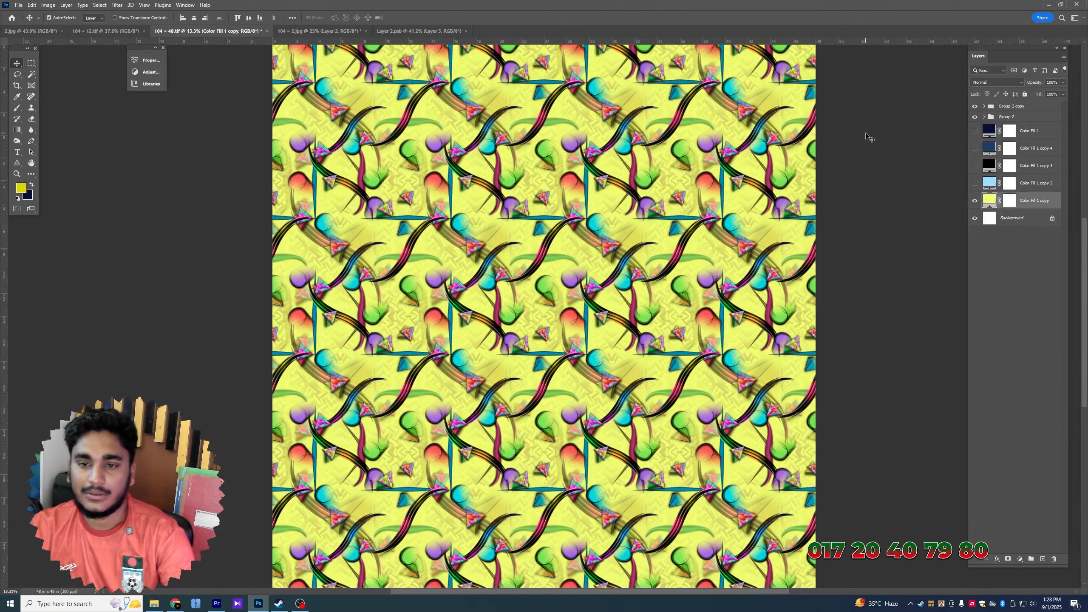
Replace the light-blue pattern inside the Layer 2 smart object with a flattened copy of the yellow 48-inch pattern
{"action": "key", "text": "ctrl+s"}
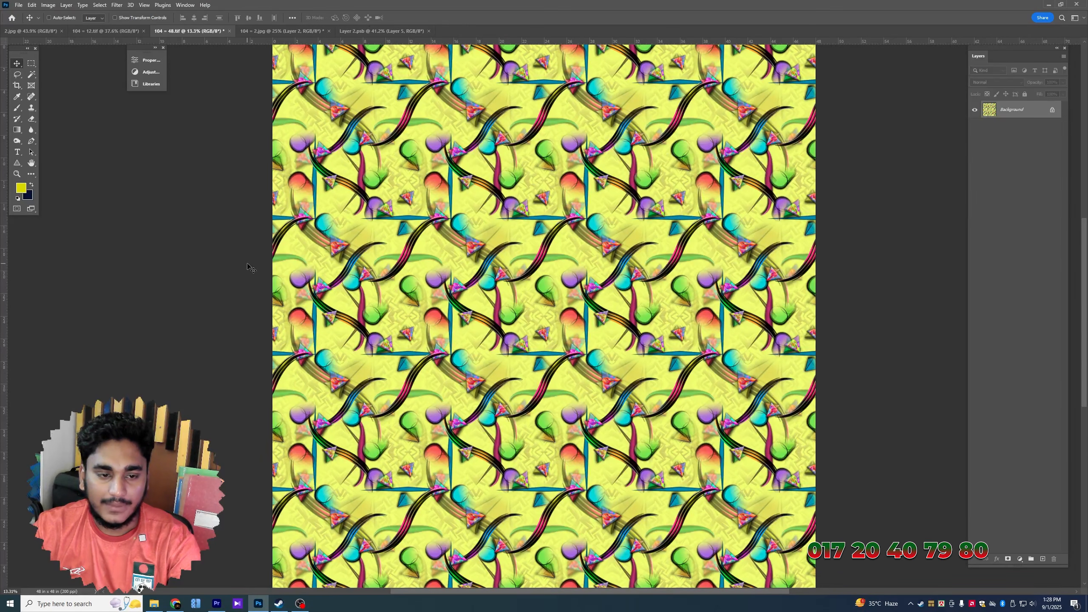
{"action": "key", "text": "ctrl+a"}
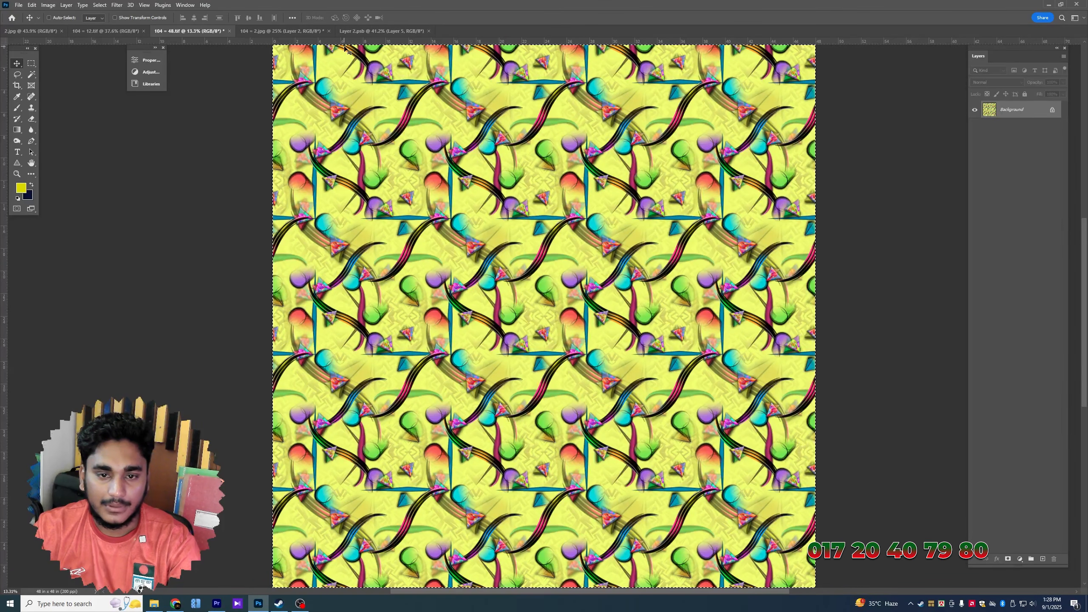
{"action": "key", "text": "ctrl"}
{"action": "left_click_drag", "start_coordinate": [365, 48], "coordinate": [886, 133]}
{"action": "left_click_drag", "start_coordinate": [1019, 129], "coordinate": [1016, 125]}
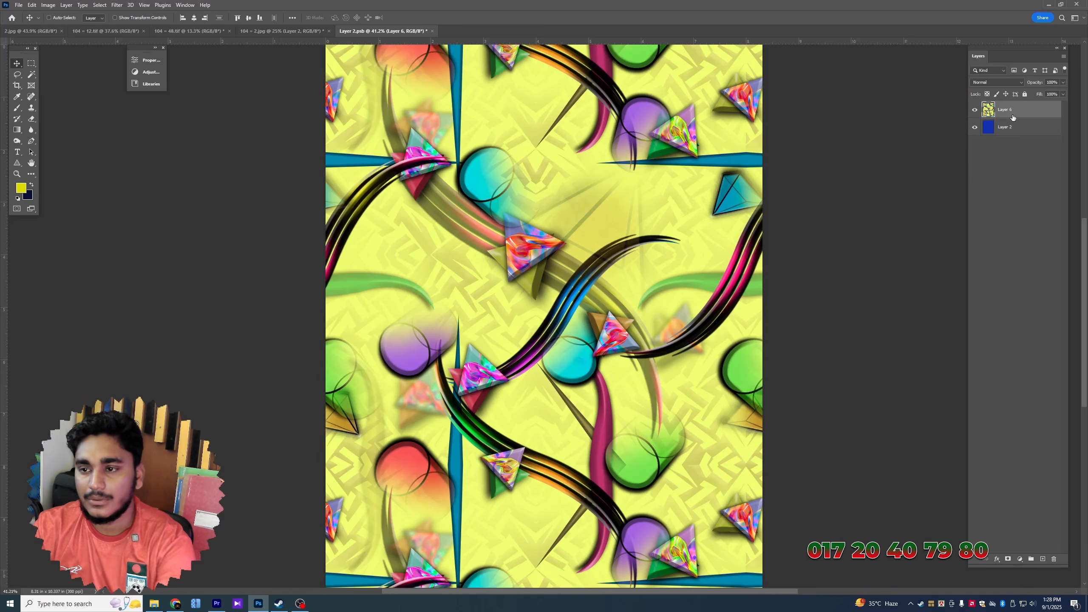
Centre the yellow pattern, scale it to 35% and clip it to the blue base layer, saving the smart object to update the mockup
{"action": "key", "text": "ctrl+f"}
{"action": "key", "text": "ctrl+f"}
{"action": "key", "text": "ctrl+t"}
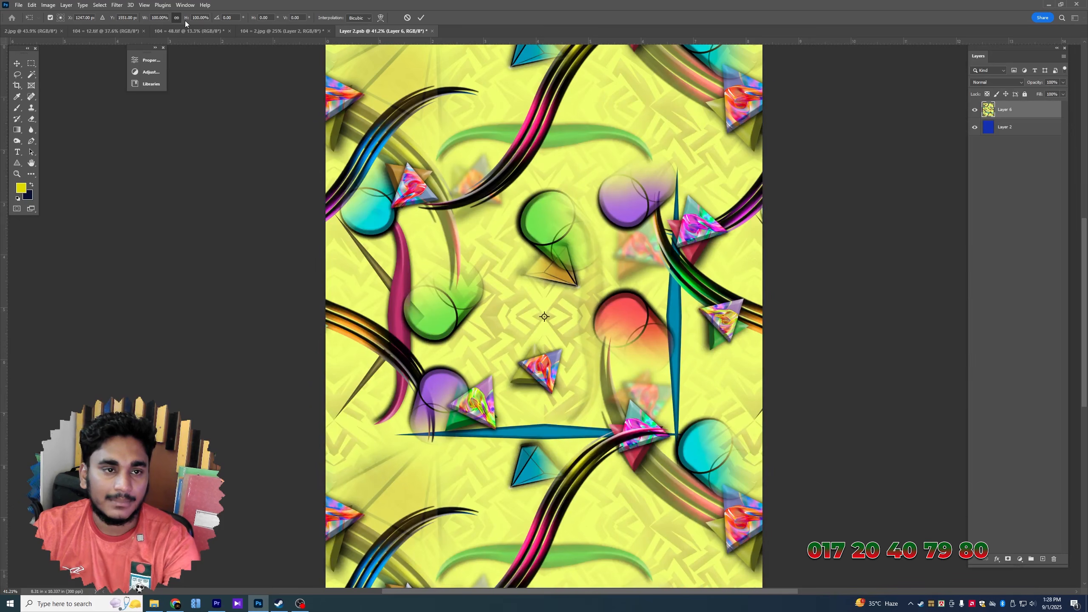
{"action": "left_click", "coordinate": [157, 16]}
{"action": "type", "text": "35"}
{"action": "key", "text": "Return"}
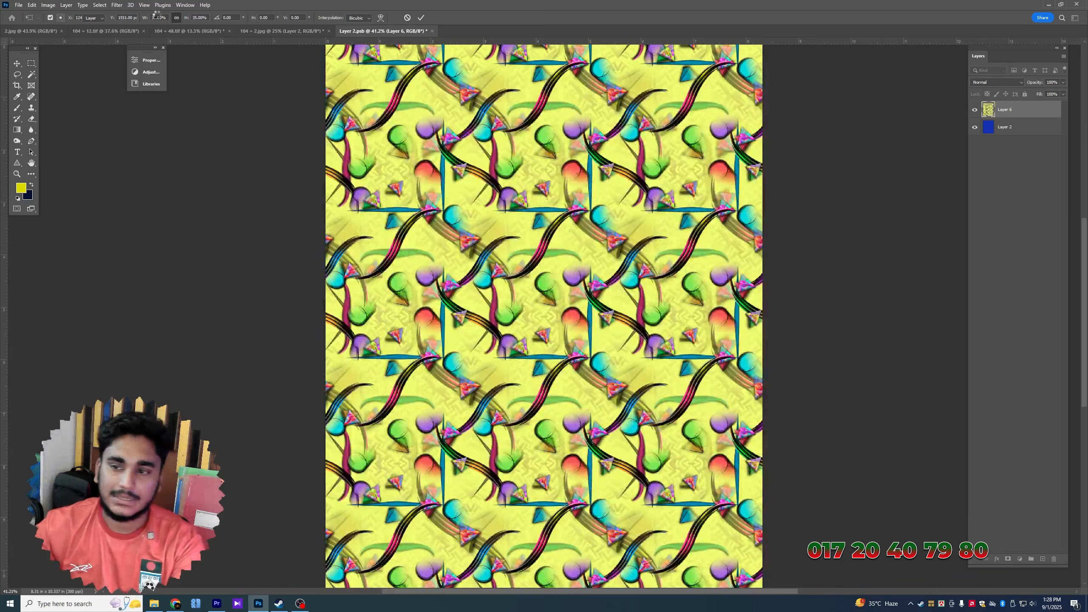
{"action": "key", "text": "ctrl+e"}
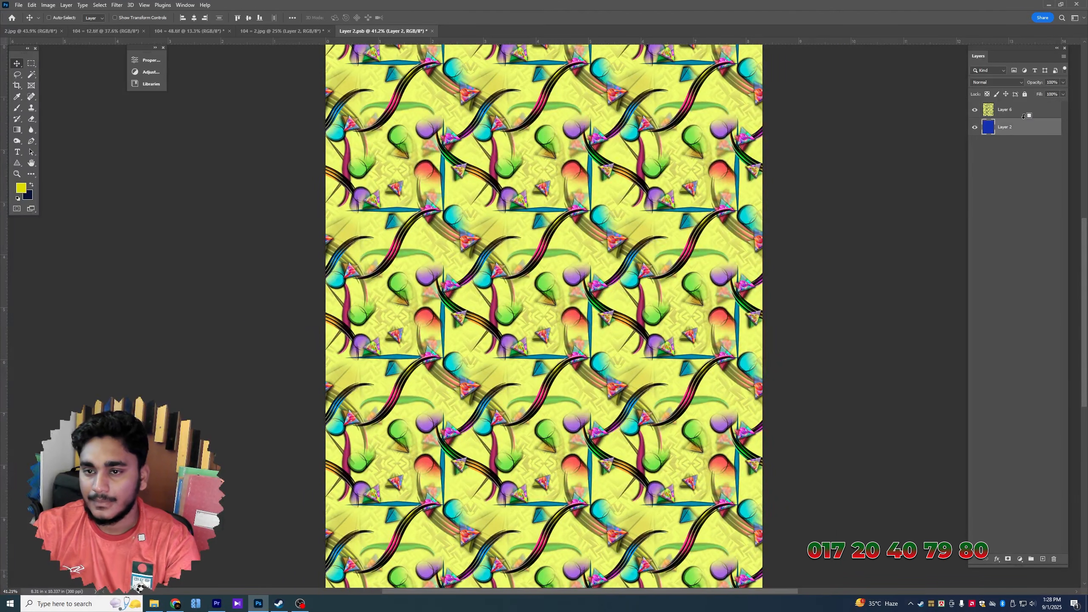
{"action": "key", "text": "ctrl+s"}
{"action": "left_click", "coordinate": [274, 31]}
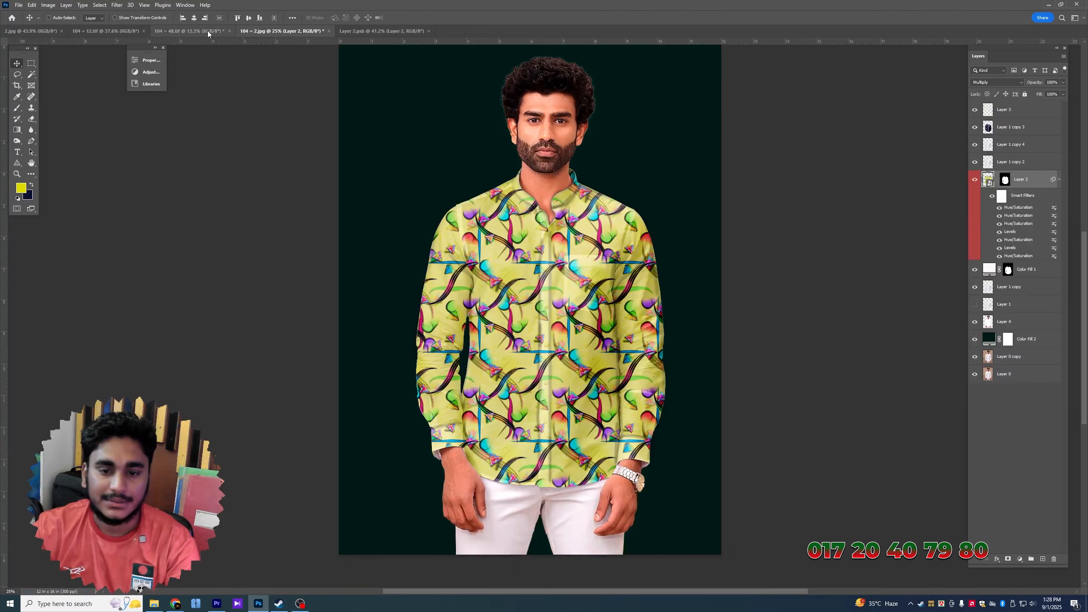
Flatten the yellow shirt mockup and save it as a JPEG named "104 = 3" in the Moc folder
{"action": "scroll", "coordinate": [561, 304], "scroll_direction": "up", "scroll_amount": 5}
{"action": "scroll", "coordinate": [561, 303], "scroll_direction": "down", "scroll_amount": 3}
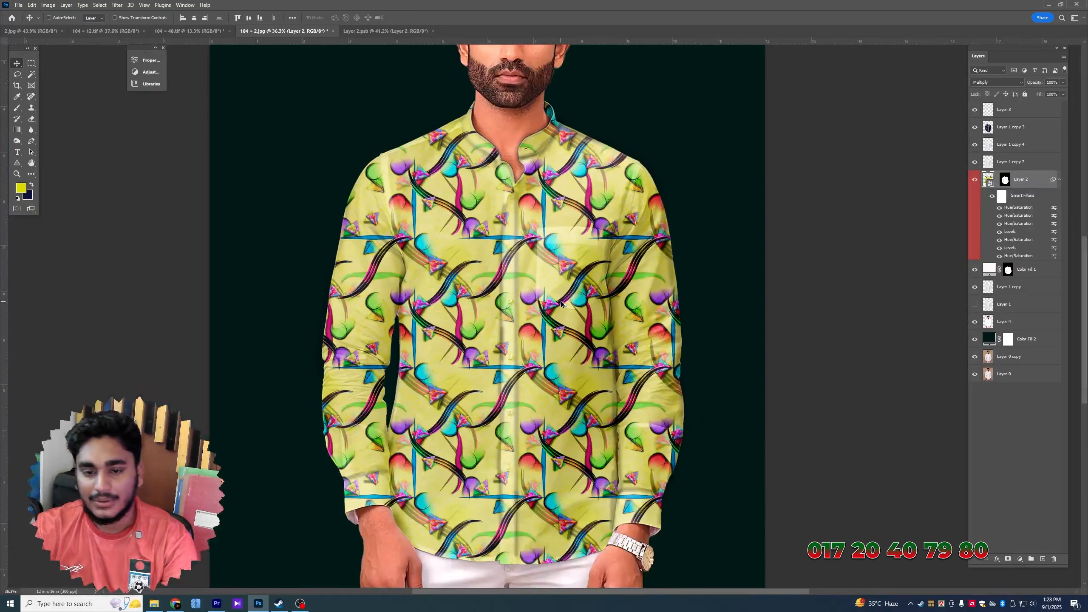
{"action": "key", "text": "ctrl+shift+e"}
{"action": "key", "text": "ctrl+shift+s"}
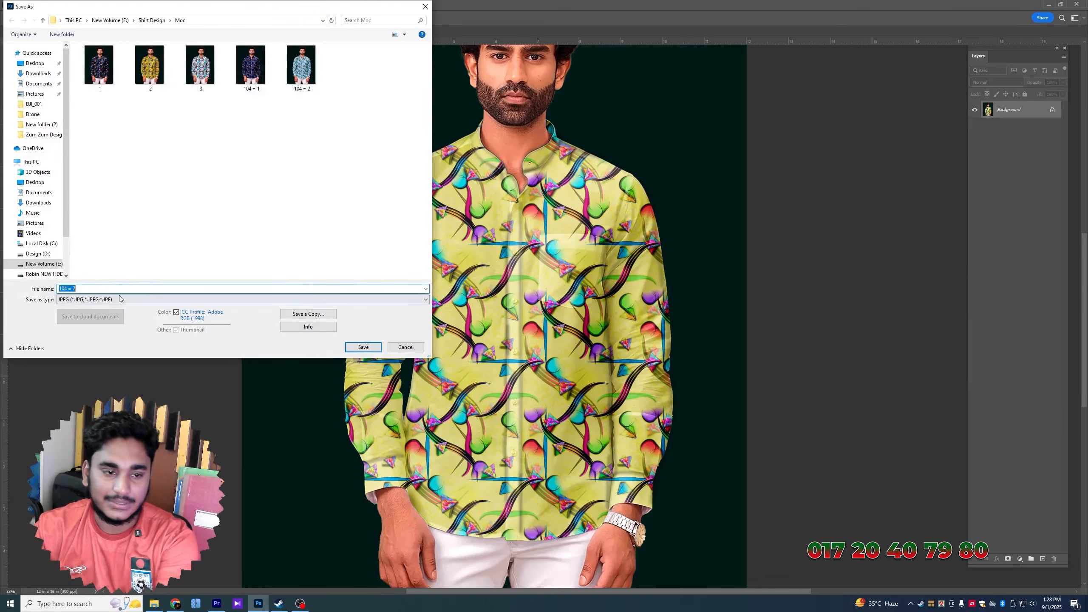
{"action": "left_click", "coordinate": [104, 289]}
{"action": "key", "text": "BackSpace"}
{"action": "type", "text": "3"}
{"action": "key", "text": "Return"}
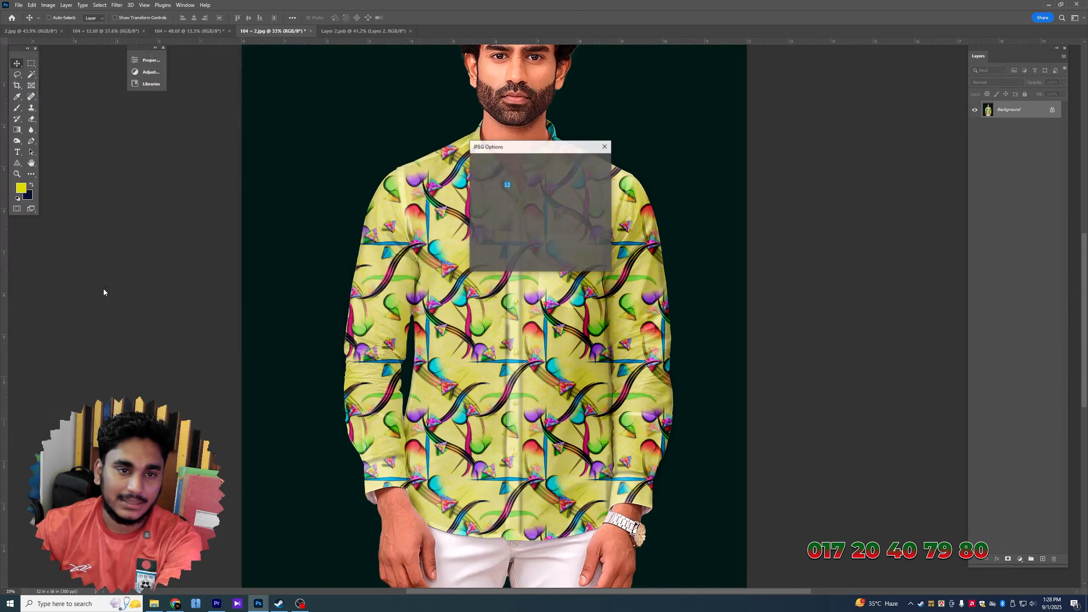
{"action": "key", "text": "Return"}
{"action": "scroll", "coordinate": [472, 234], "scroll_direction": "up", "scroll_amount": 2}
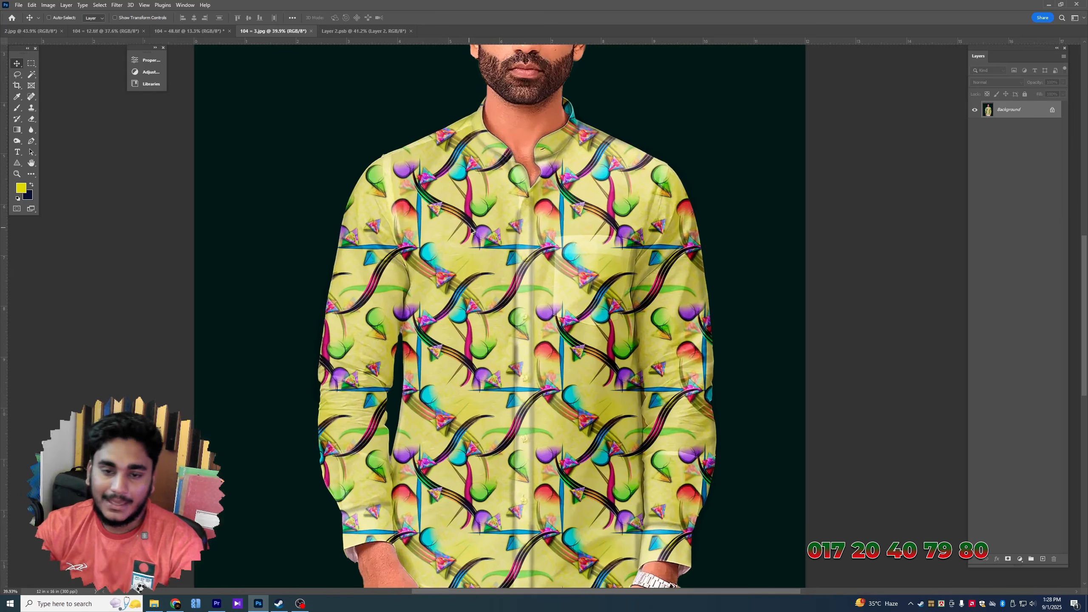
Close the Layer 2 smart object, the "104 = 3" mockup, and the 48-inch and 12-inch pattern files, discarding unsaved changes
{"action": "left_click", "coordinate": [361, 31]}
{"action": "left_click", "coordinate": [407, 31]}
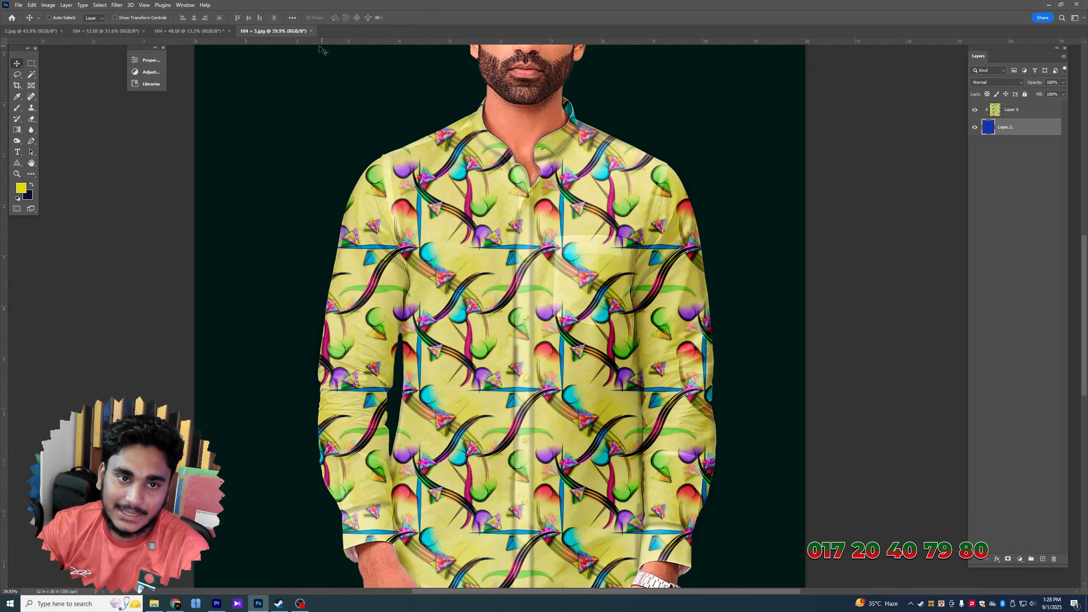
{"action": "left_click", "coordinate": [312, 31]}
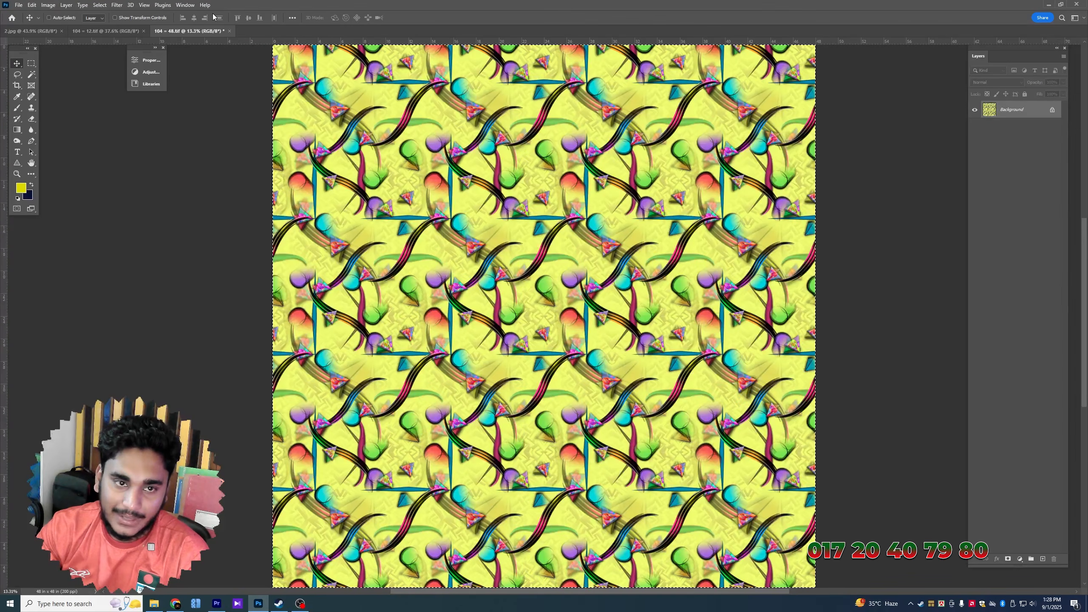
{"action": "left_click", "coordinate": [229, 31]}
{"action": "key", "text": "n"}
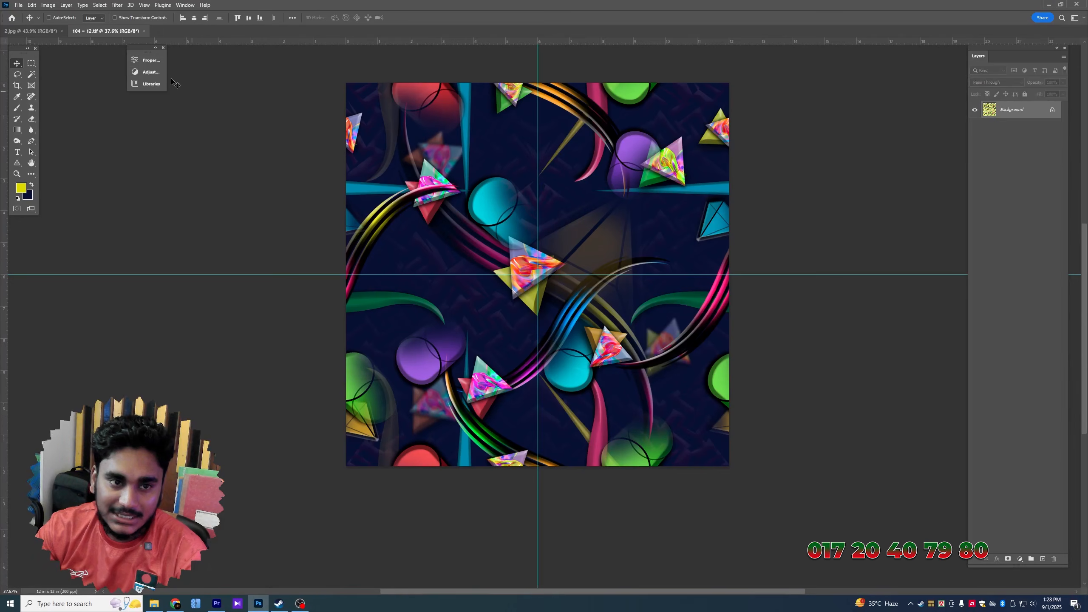
{"action": "left_click", "coordinate": [144, 31]}
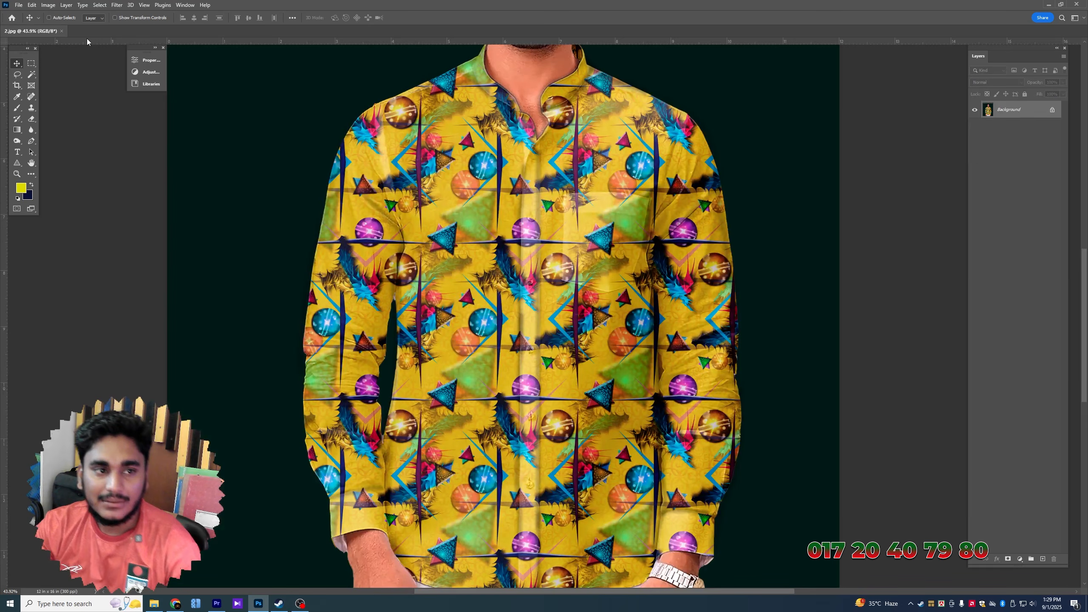
Close the shirt mockup 2.jpg and begin a new document with inches as the unit
{"action": "left_click", "coordinate": [63, 30]}
{"action": "key", "text": "ctrl+n"}
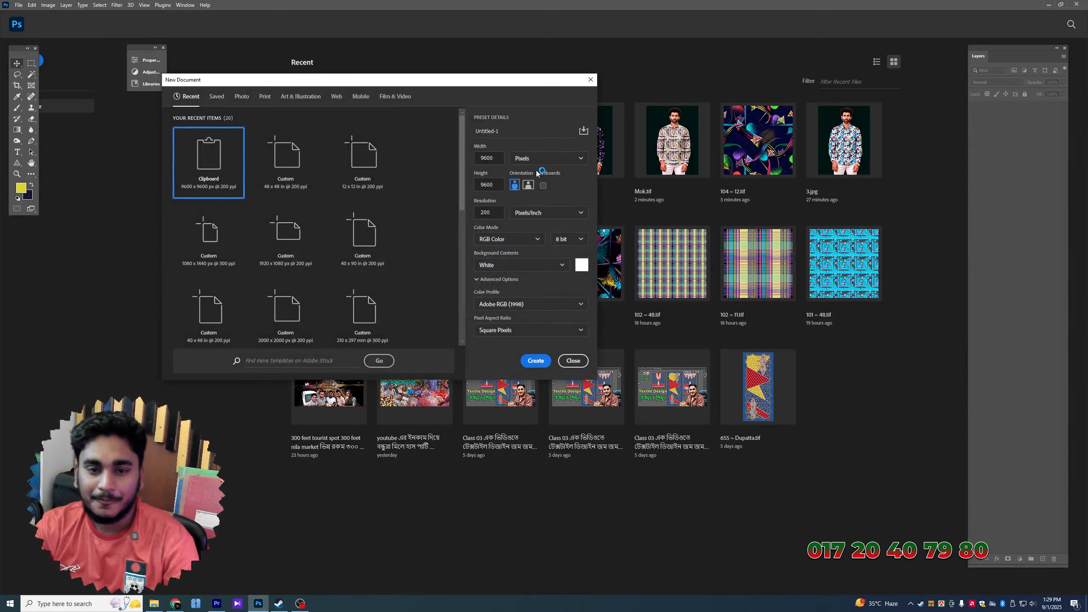
{"action": "left_click", "coordinate": [531, 158]}
{"action": "left_click", "coordinate": [525, 171]}
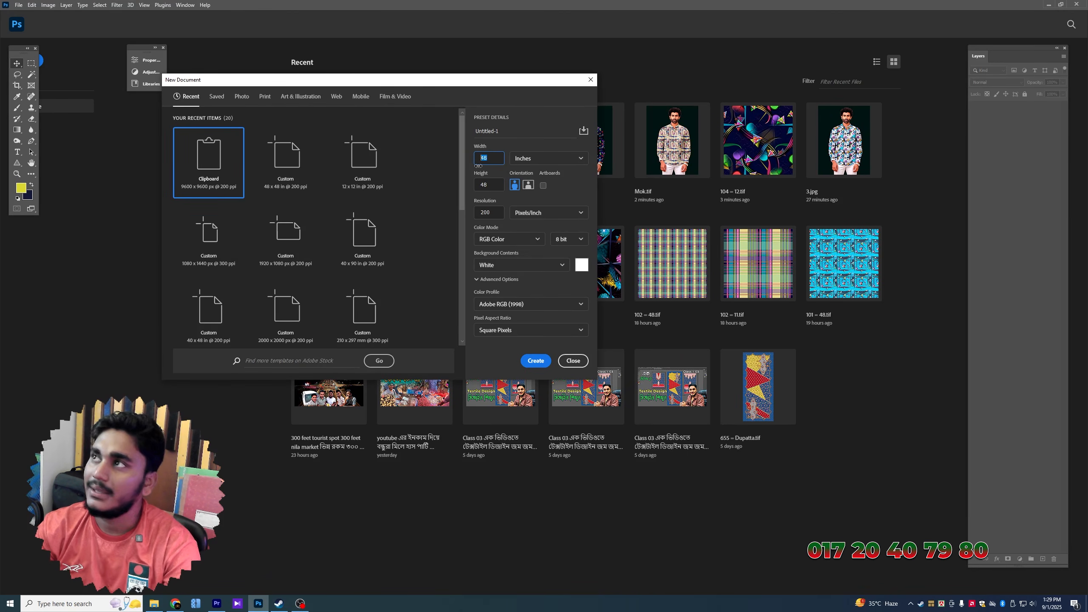
{"action": "key", "text": "super"}
{"action": "type", "text": "calc"}
{"action": "key", "text": "Return"}
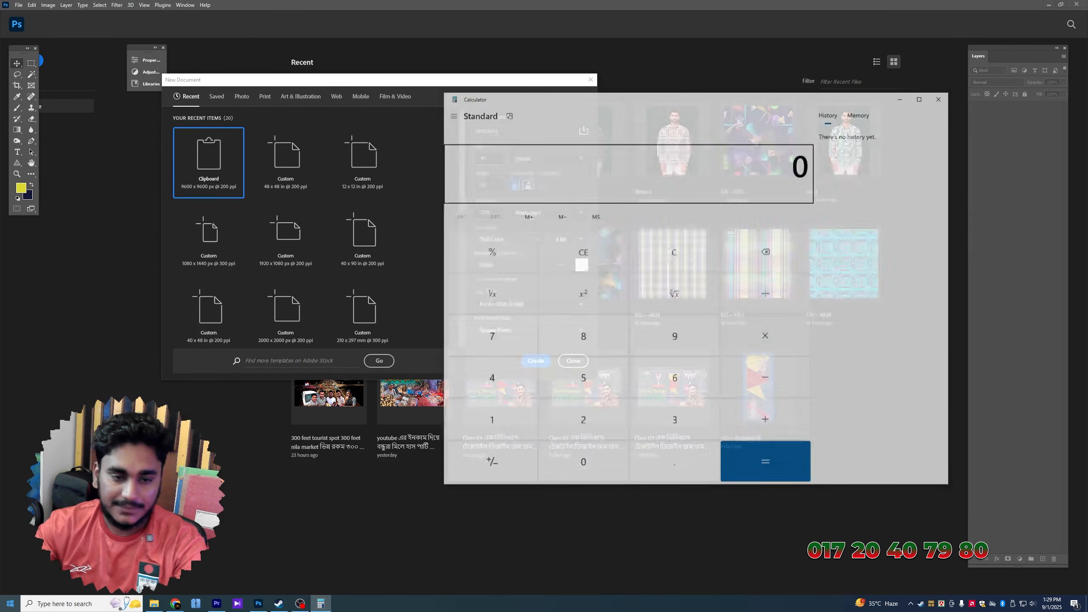
{"action": "left_click", "coordinate": [509, 76]}
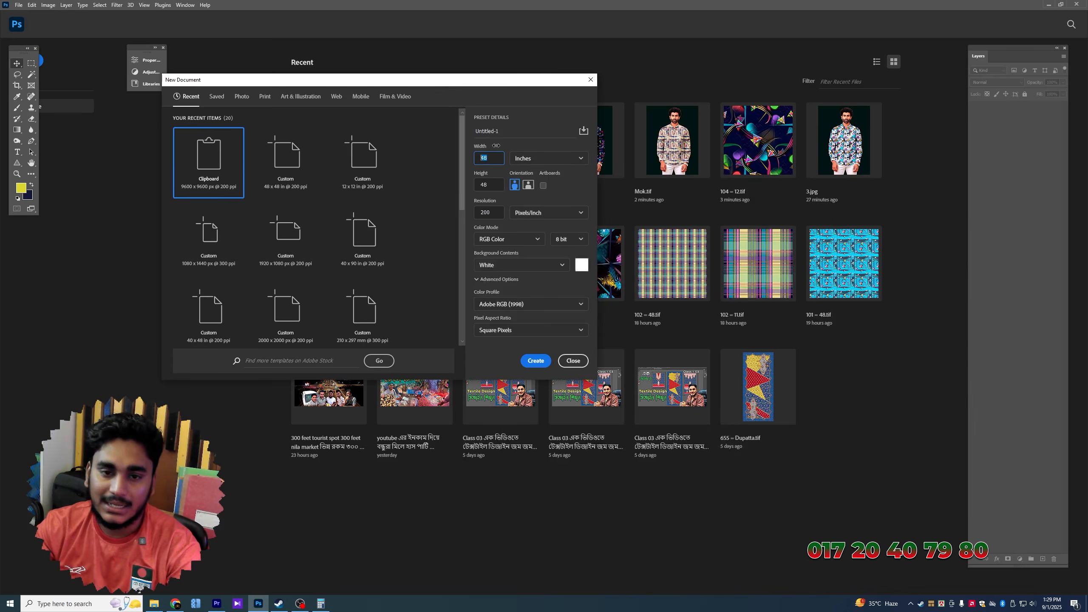
Create the new document at 12 × 12 inches and 200 ppi, in RGB with a white background
{"action": "left_click", "coordinate": [483, 158]}
{"action": "type", "text": "12"}
{"action": "key", "text": "Tab"}
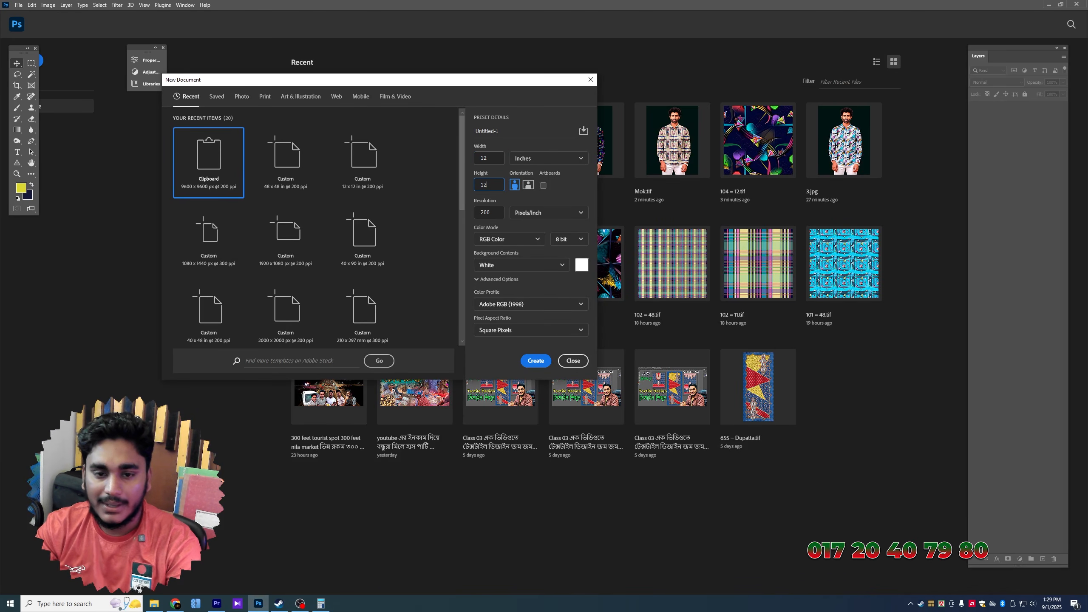
{"action": "key", "text": "Return"}
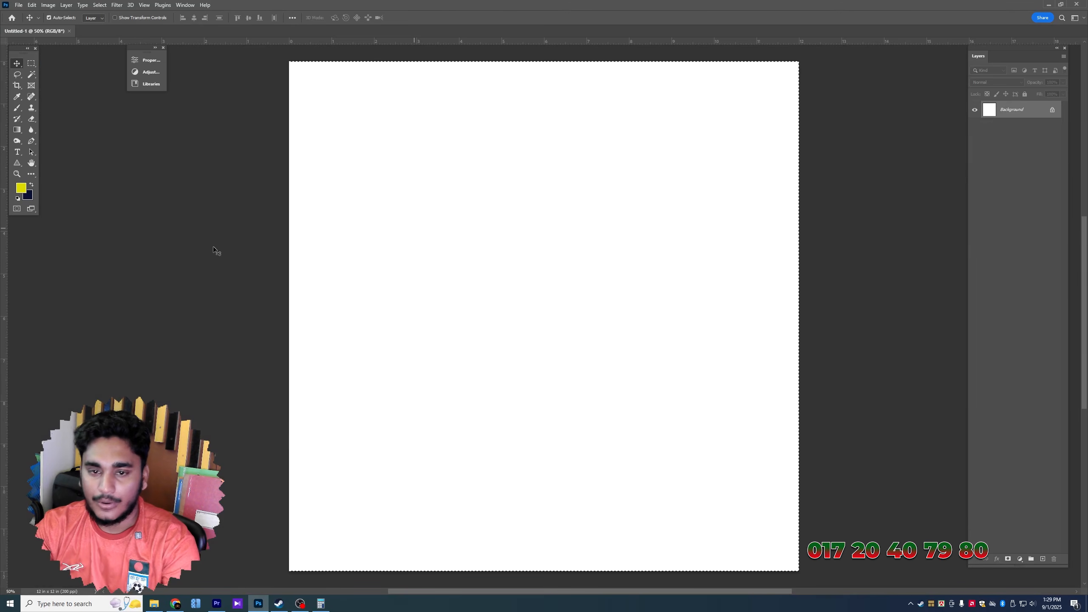
Place a vertical and a horizontal guide through the canvas centre and clear the selection
{"action": "key", "text": "ctrl+t"}
{"action": "left_click_drag", "start_coordinate": [2, 273], "coordinate": [544, 272]}
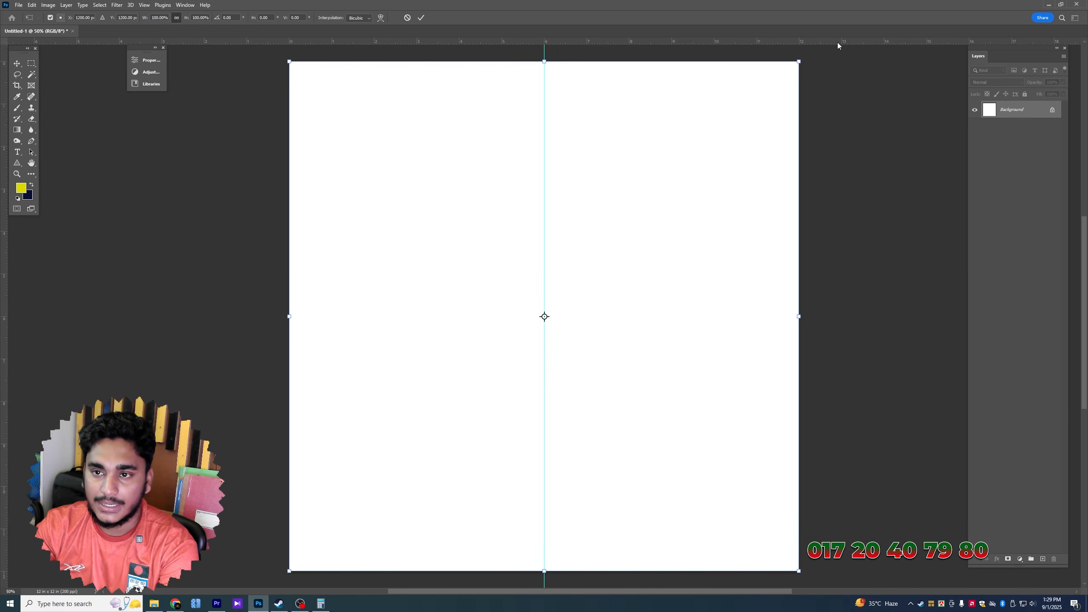
{"action": "left_click_drag", "start_coordinate": [839, 42], "coordinate": [840, 316]}
{"action": "key", "text": "Return"}
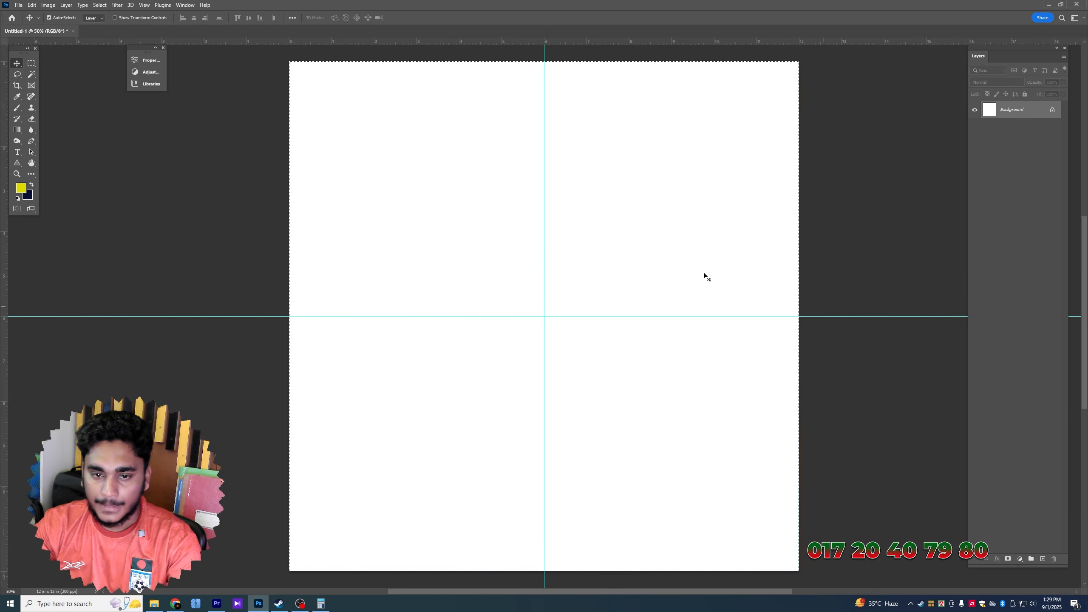
{"action": "key", "text": "ctrl+d"}
Draw a vertical yellow rectangle about 0.14 in wide in the canvas's left part and stretch it to the full 12 in height
{"action": "left_click_drag", "start_coordinate": [15, 165], "coordinate": [47, 162]}
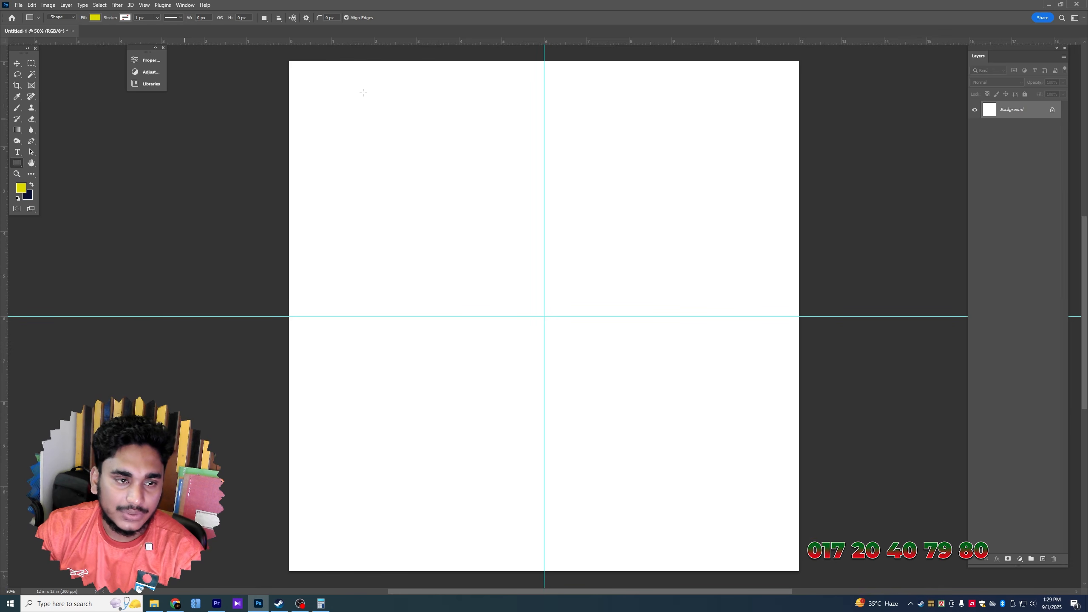
{"action": "left_click_drag", "start_coordinate": [361, 73], "coordinate": [366, 475]}
{"action": "key", "text": "v"}
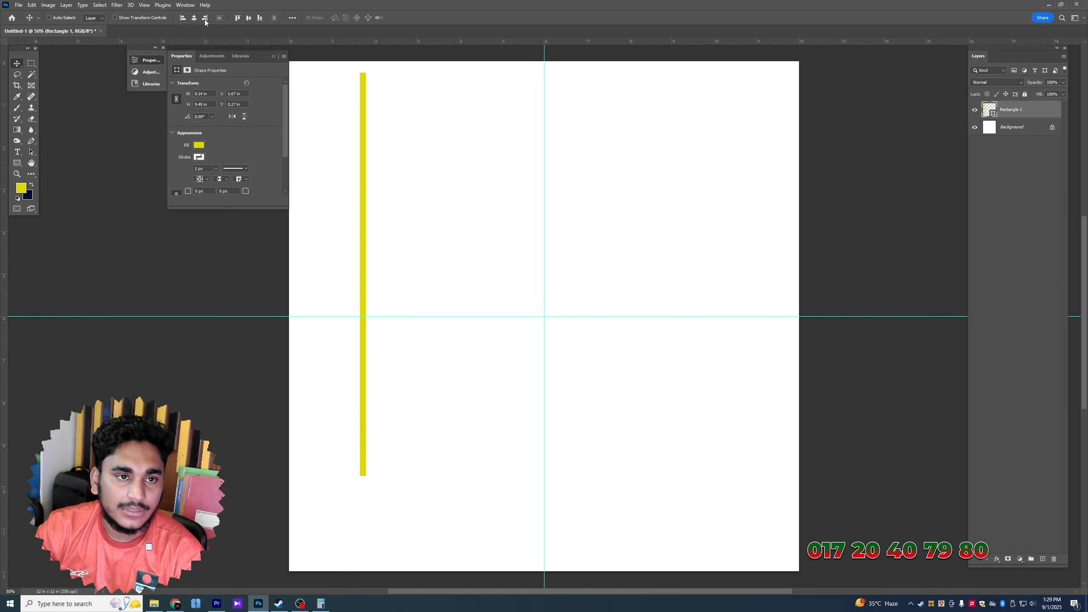
{"action": "left_click", "coordinate": [235, 19]}
{"action": "key", "text": "ctrl+t"}
{"action": "left_click_drag", "start_coordinate": [363, 473], "coordinate": [359, 570]}
{"action": "key", "text": "Return"}
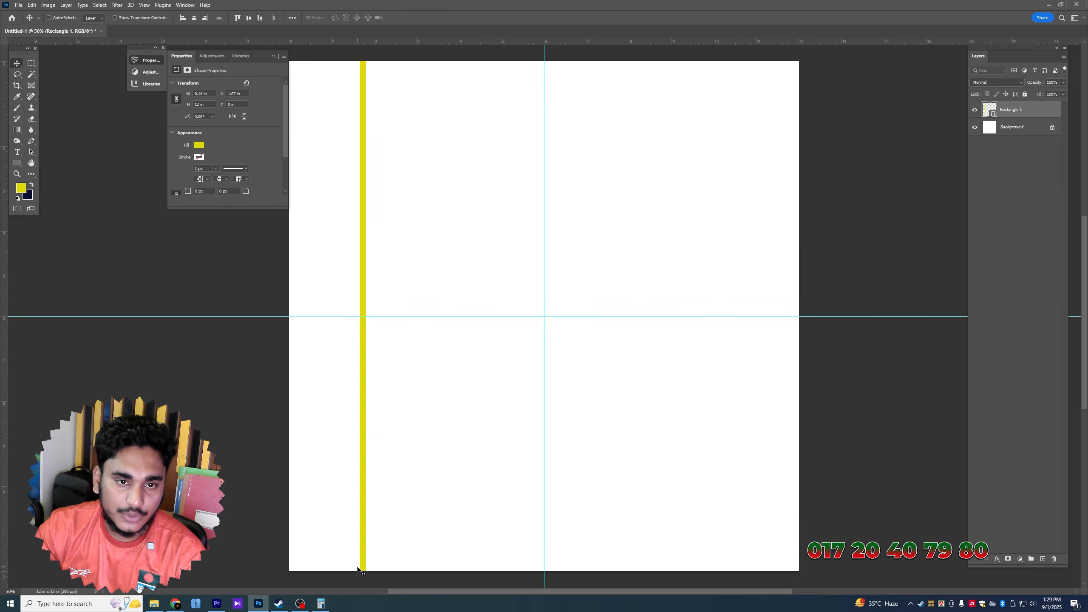
Add a light pink solid colour fill layer directly above the Background layer
{"action": "left_click", "coordinate": [1013, 130]}
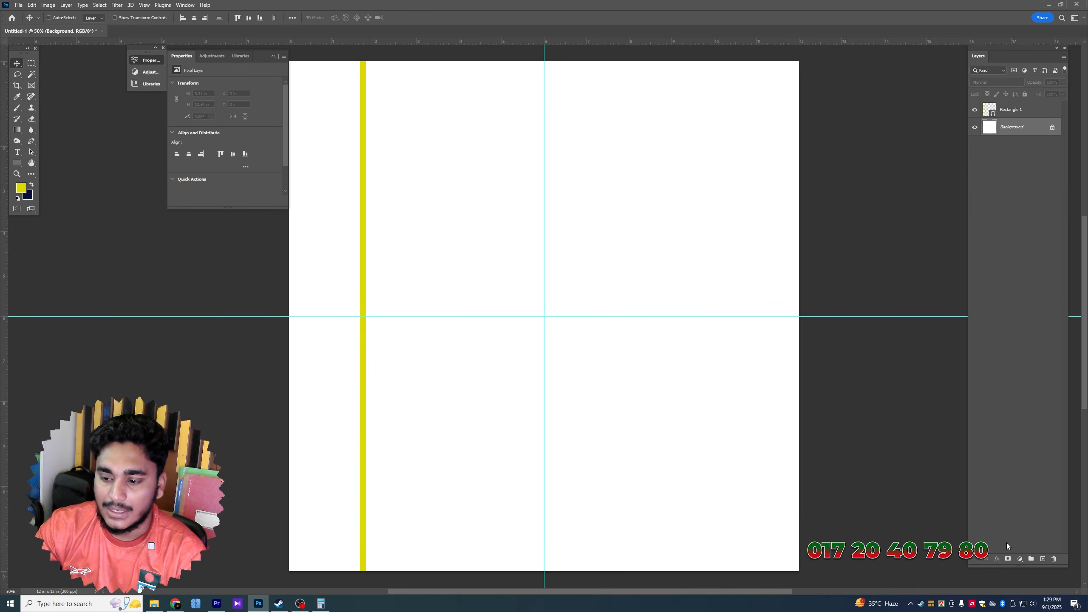
{"action": "left_click", "coordinate": [1021, 564]}
{"action": "left_click", "coordinate": [1032, 413]}
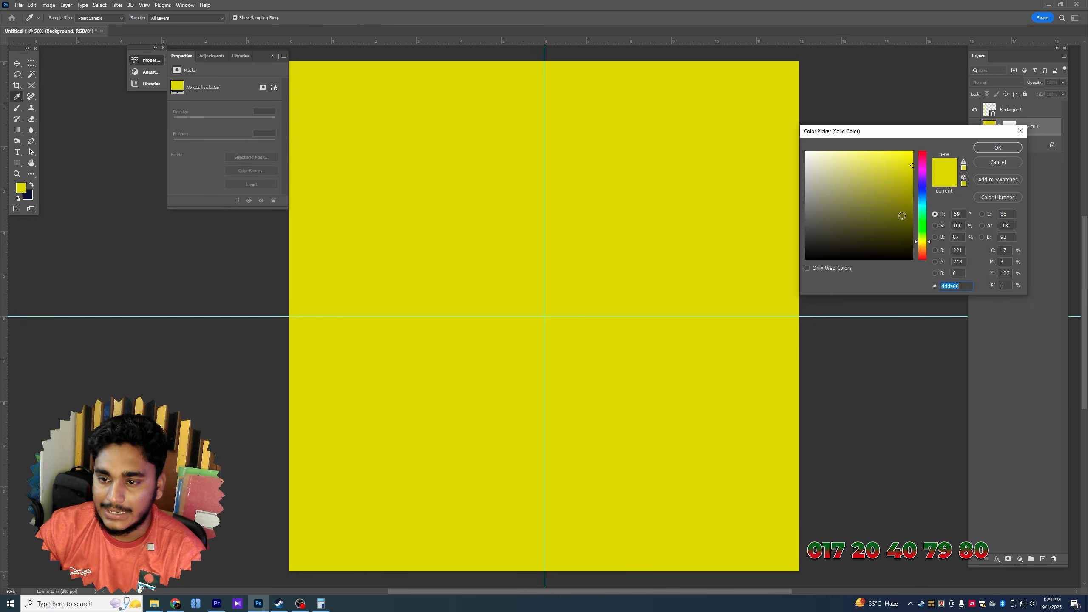
{"action": "left_click", "coordinate": [922, 197]}
{"action": "left_click", "coordinate": [818, 151]}
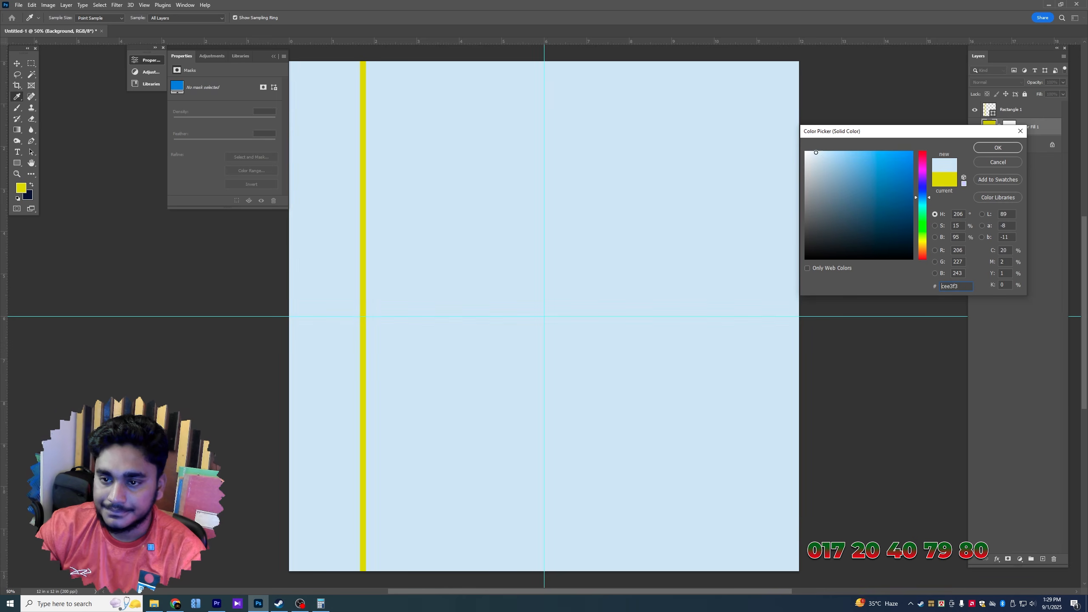
{"action": "left_click", "coordinate": [924, 160]}
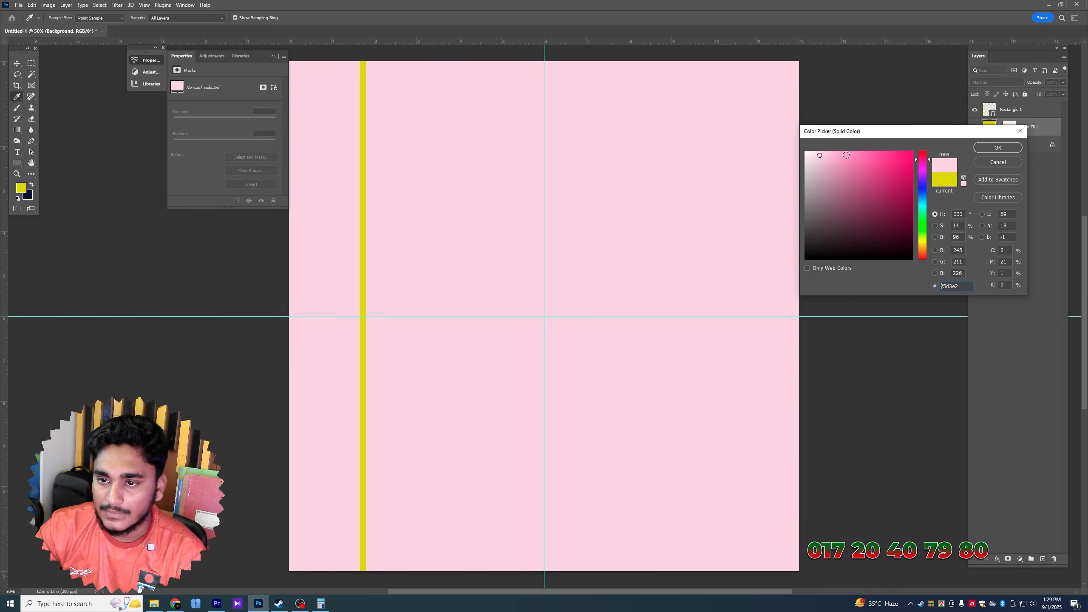
{"action": "key", "text": "Return"}
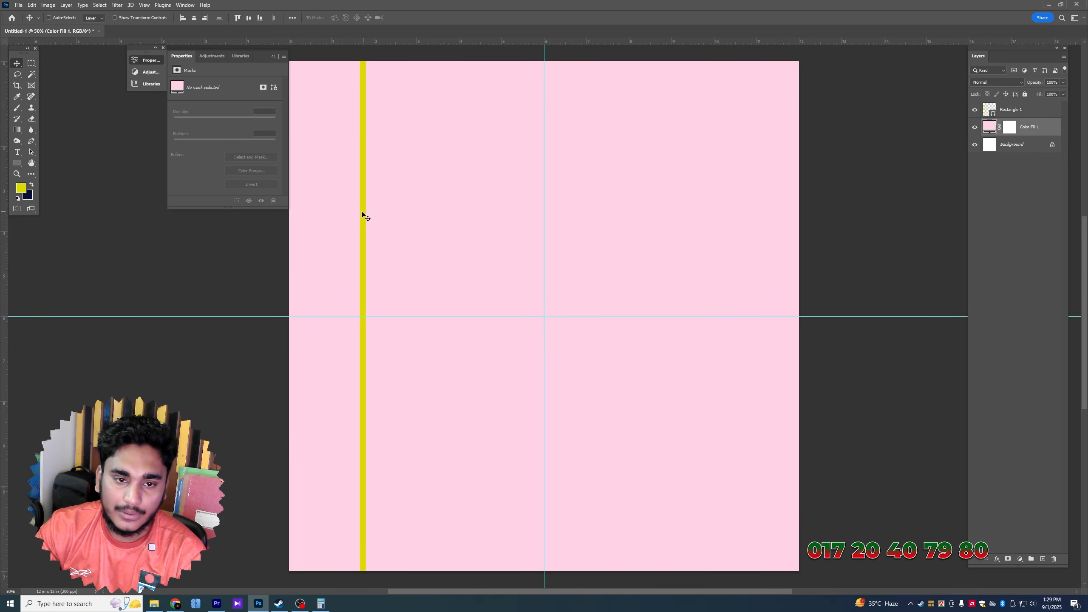
Change the yellow stripe's fill to dark pink
{"action": "double_click", "coordinate": [991, 113]}
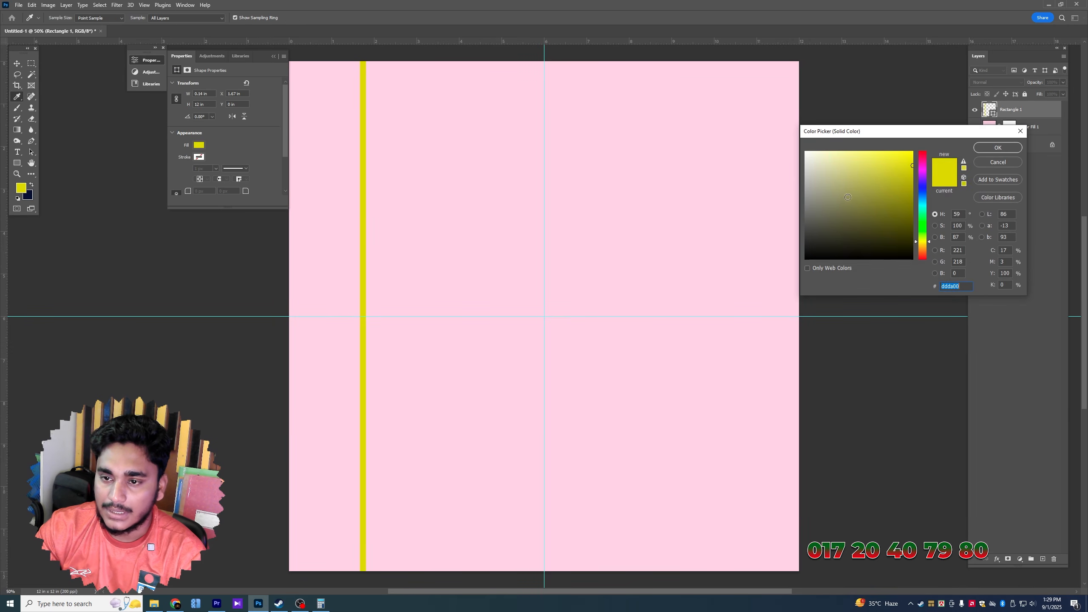
{"action": "left_click", "coordinate": [883, 209]}
{"action": "left_click", "coordinate": [923, 161]}
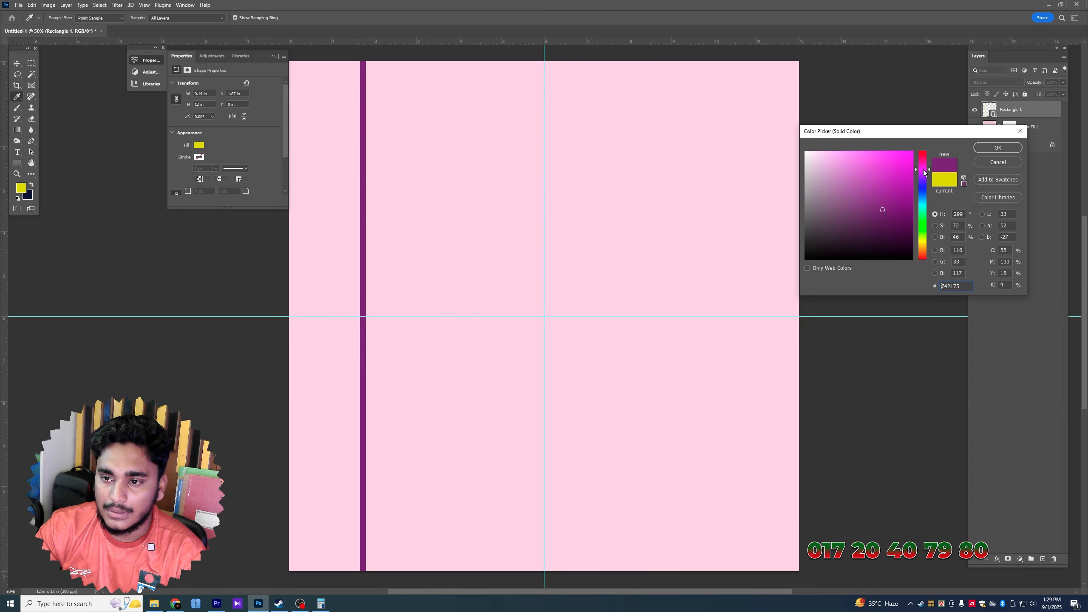
{"action": "left_click", "coordinate": [657, 168]}
{"action": "left_click", "coordinate": [866, 189]}
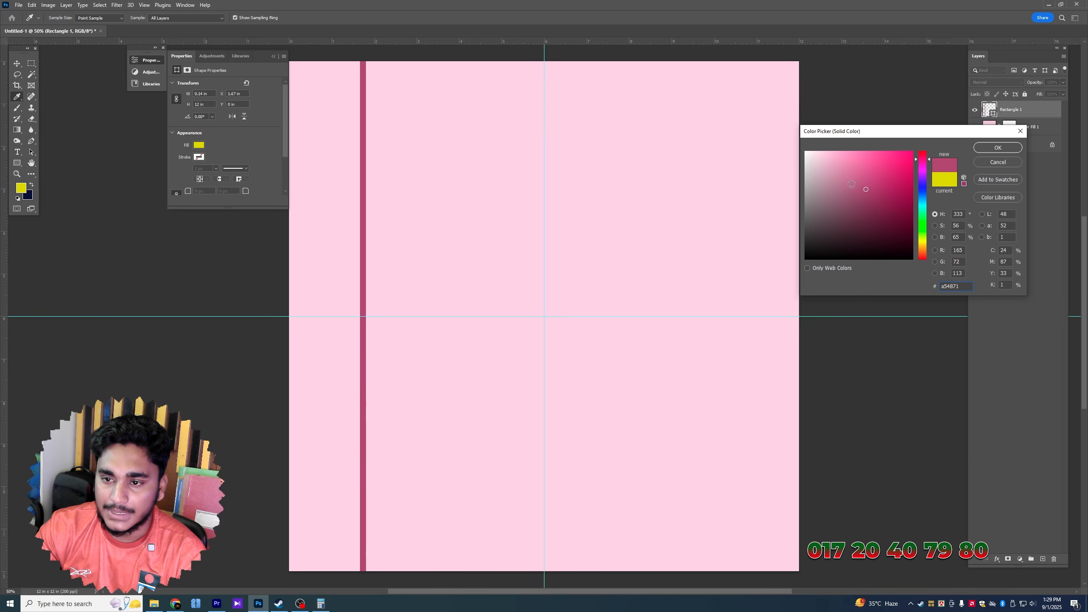
{"action": "key", "text": "Return"}
Move the dark pink stripe near the canvas's left edge, duplicate it alongside, and widen the copy to about 0.75 in
{"action": "scroll", "coordinate": [370, 247], "scroll_direction": "up", "scroll_amount": 4}
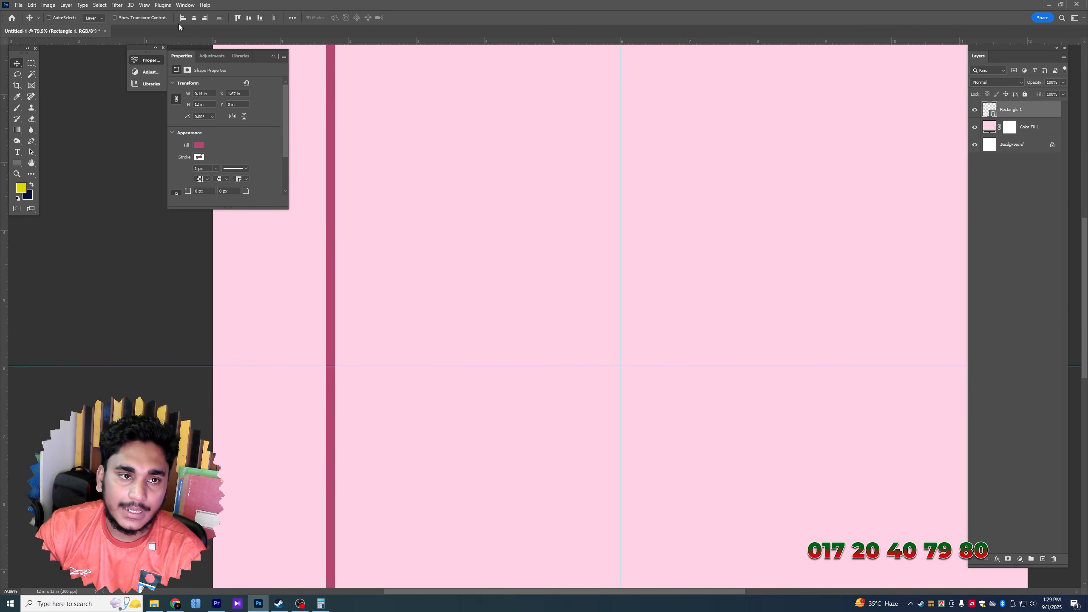
{"action": "scroll", "coordinate": [267, 345], "scroll_direction": "up", "scroll_amount": 2}
{"action": "left_click_drag", "start_coordinate": [196, 316], "coordinate": [240, 315]}
{"action": "key", "text": "ctrl+t"}
{"action": "left_click_drag", "start_coordinate": [247, 367], "coordinate": [300, 368]}
{"action": "key", "text": "Return"}
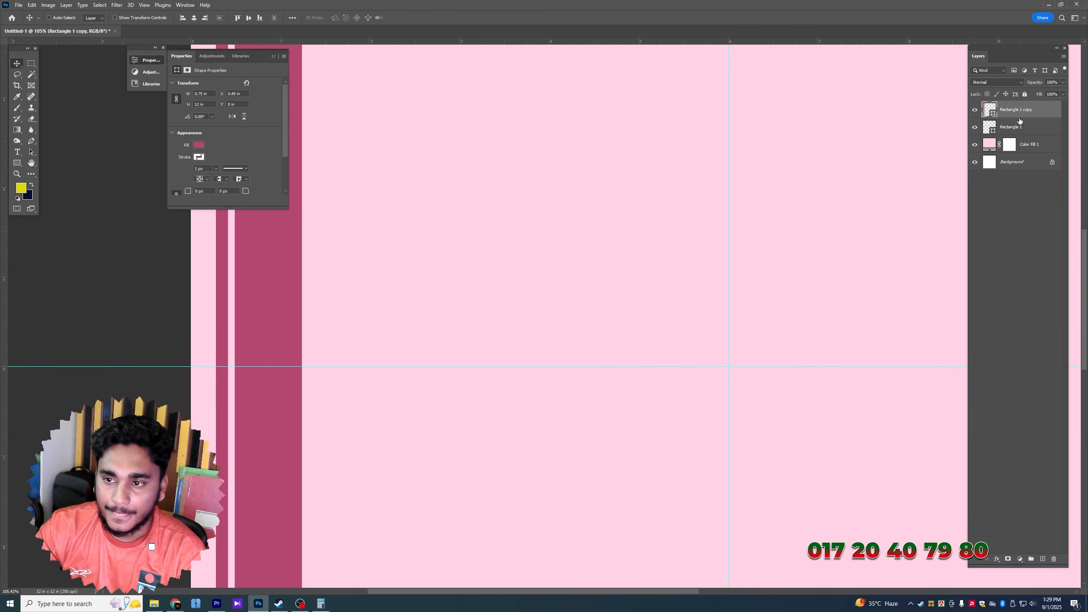
Change the wide stripe's fill to turquoise
{"action": "double_click", "coordinate": [991, 113]}
{"action": "left_click", "coordinate": [855, 174]}
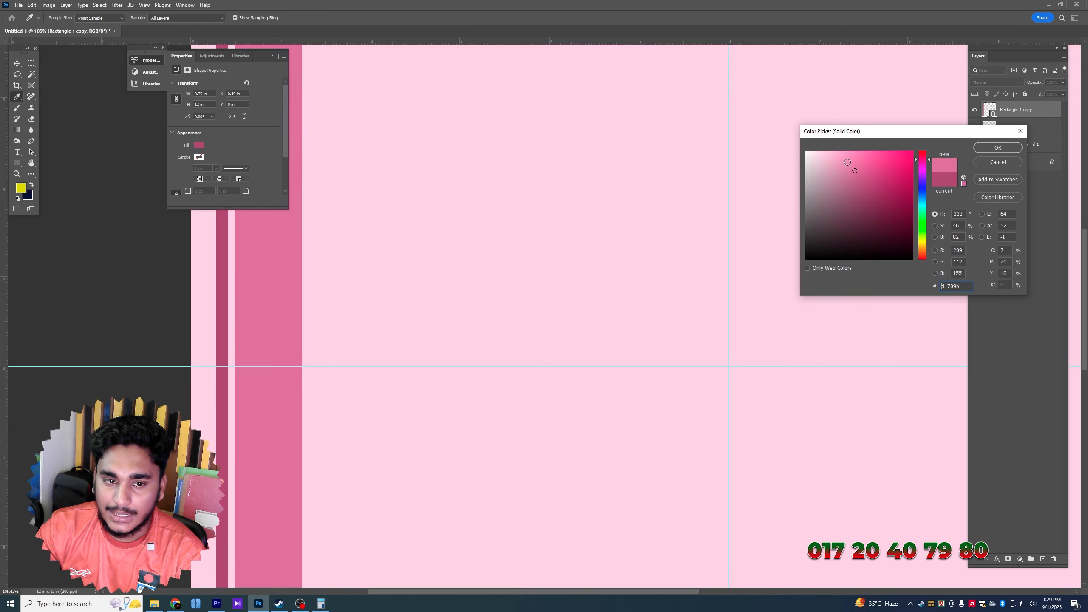
{"action": "left_click", "coordinate": [850, 161]}
{"action": "left_click", "coordinate": [923, 243]}
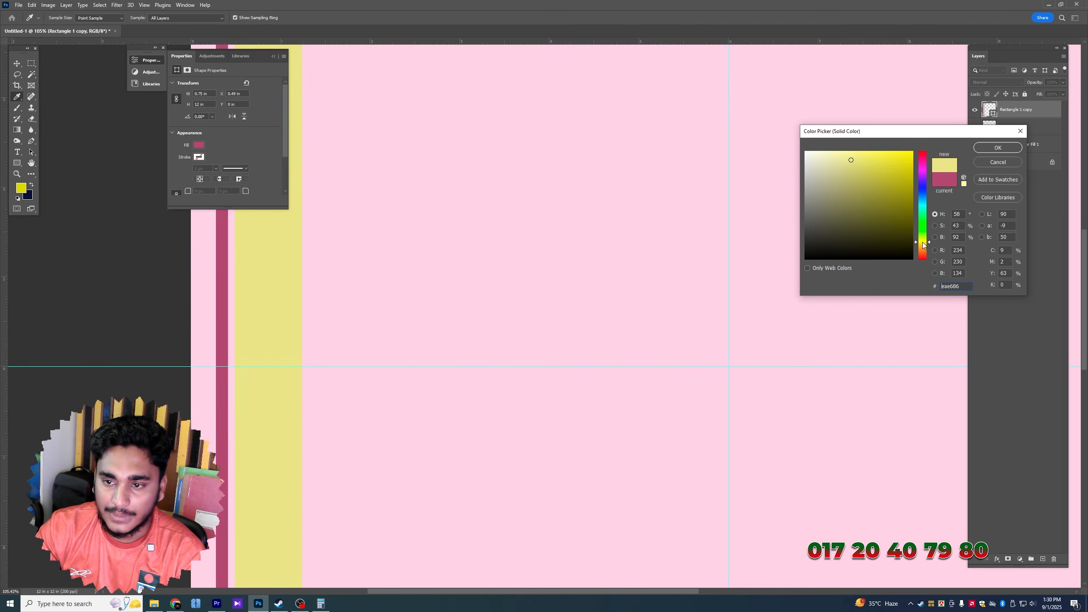
{"action": "left_click", "coordinate": [850, 165]}
{"action": "left_click", "coordinate": [859, 171]}
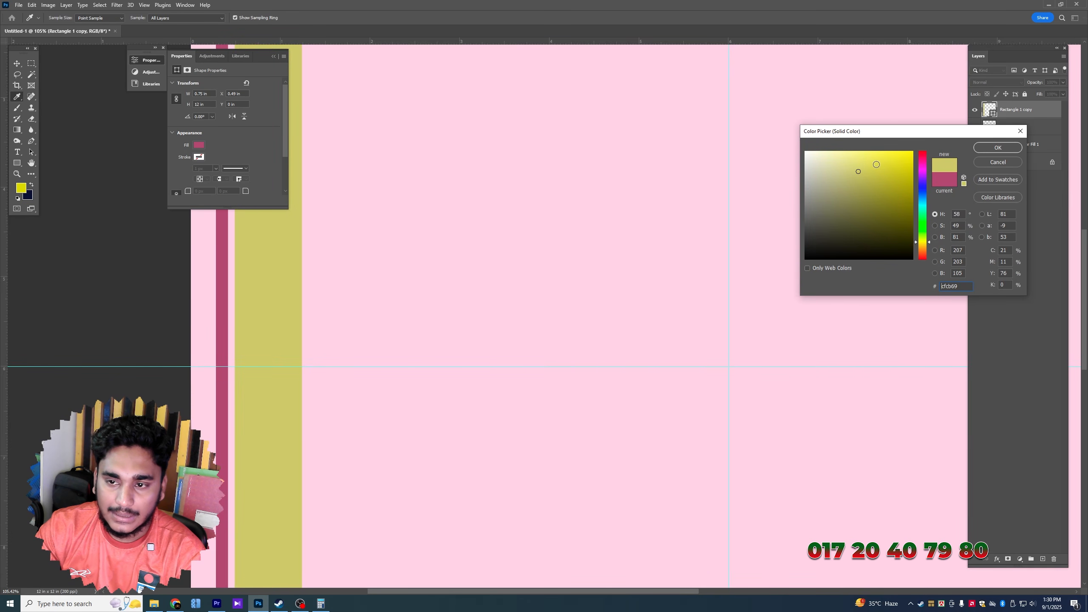
{"action": "left_click", "coordinate": [922, 204]}
{"action": "mouse_move", "coordinate": [858, 171]}
{"action": "left_mouse_down"}
{"action": "mouse_move", "coordinate": [844, 157]}
{"action": "mouse_move", "coordinate": [863, 169]}
{"action": "left_mouse_up"}
{"action": "key", "text": "Return"}
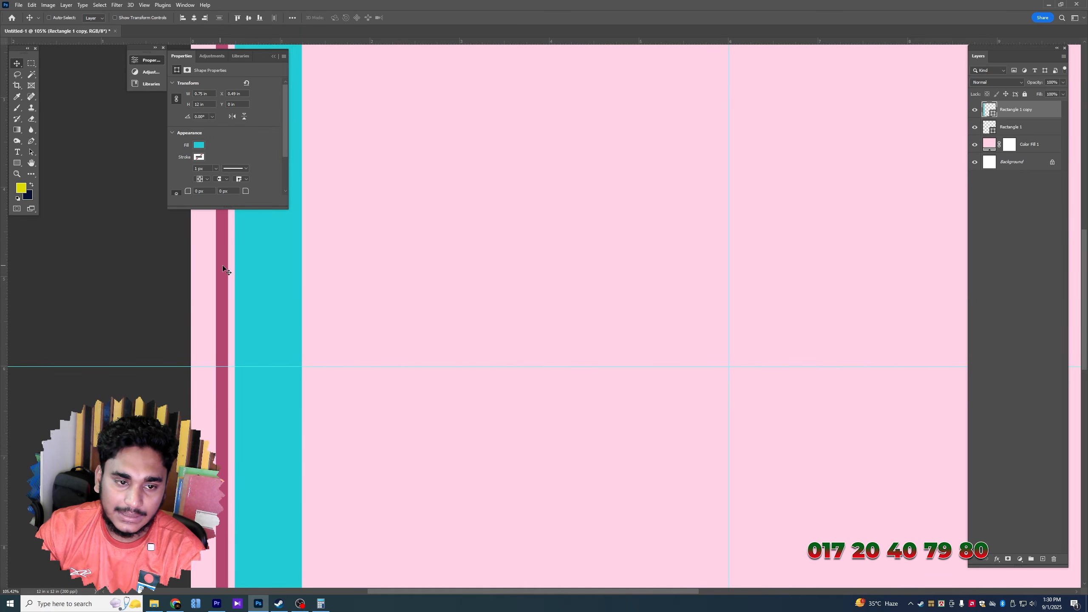
Duplicate the thin dark pink stripe to the right of the turquoise one and narrow the copy to about 0.08 in
{"action": "left_click_drag", "start_coordinate": [222, 274], "coordinate": [46, 111]}
{"action": "key", "text": "ctrl+z"}
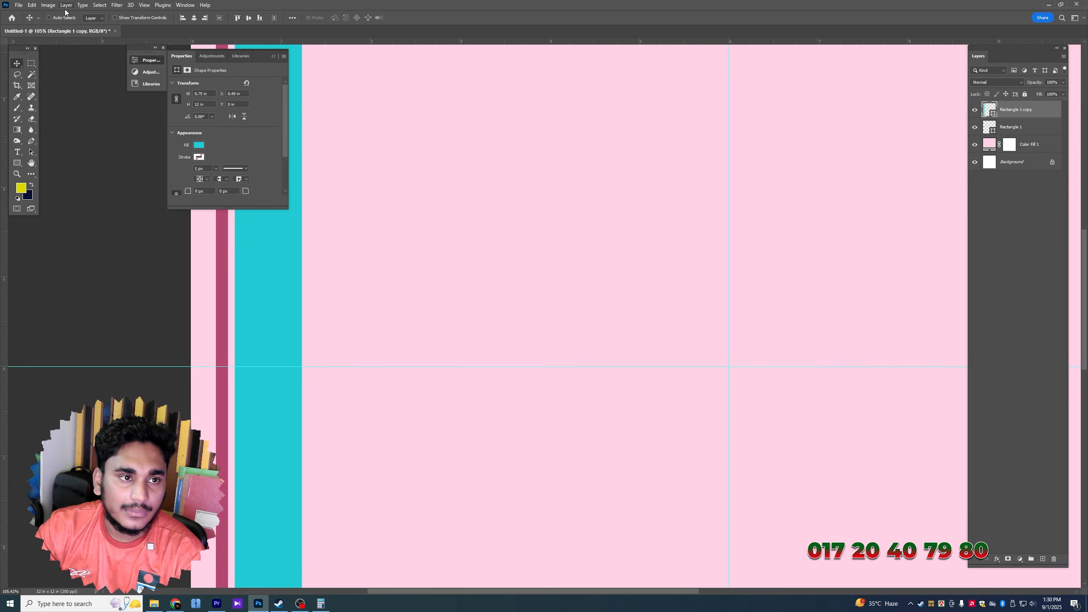
{"action": "left_click_drag", "start_coordinate": [221, 255], "coordinate": [315, 255]}
{"action": "key", "text": "ctrl+t"}
{"action": "left_click_drag", "start_coordinate": [320, 365], "coordinate": [317, 365]}
{"action": "key", "text": "Return"}
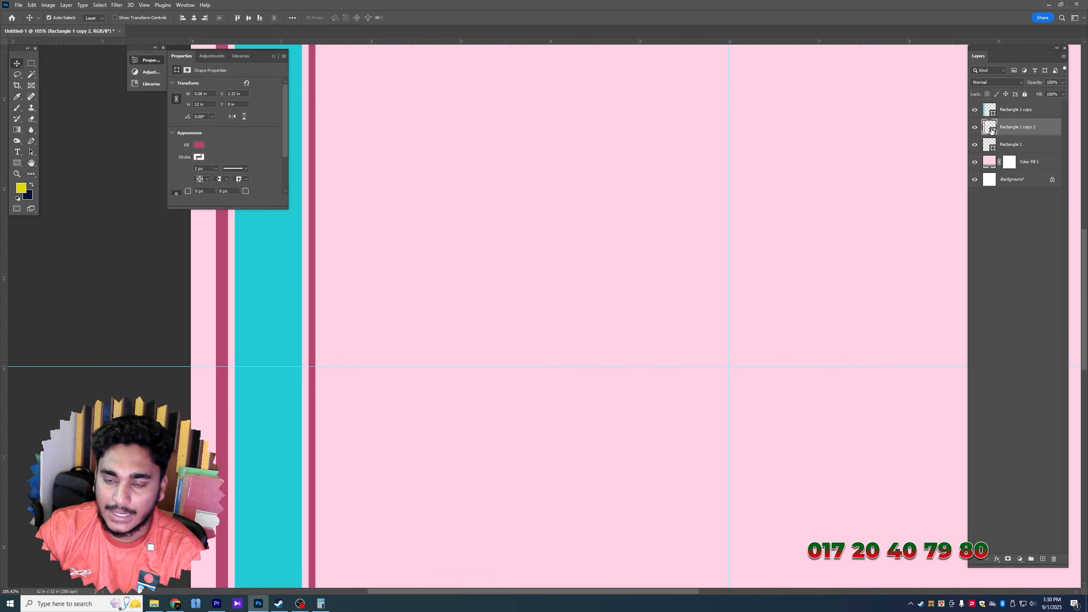
Change the fill of the narrow stripe right of the turquoise one to dark navy blue
{"action": "double_click", "coordinate": [992, 131]}
{"action": "left_click", "coordinate": [681, 102]}
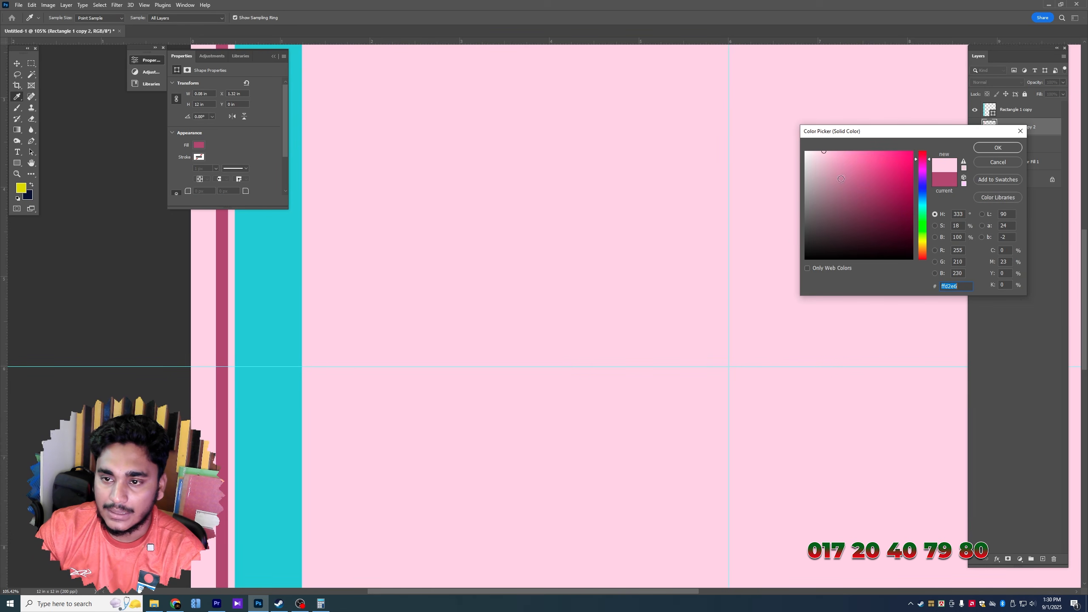
{"action": "left_click", "coordinate": [863, 202]}
{"action": "left_click_drag", "start_coordinate": [863, 201], "coordinate": [878, 229]}
{"action": "left_click", "coordinate": [916, 243]}
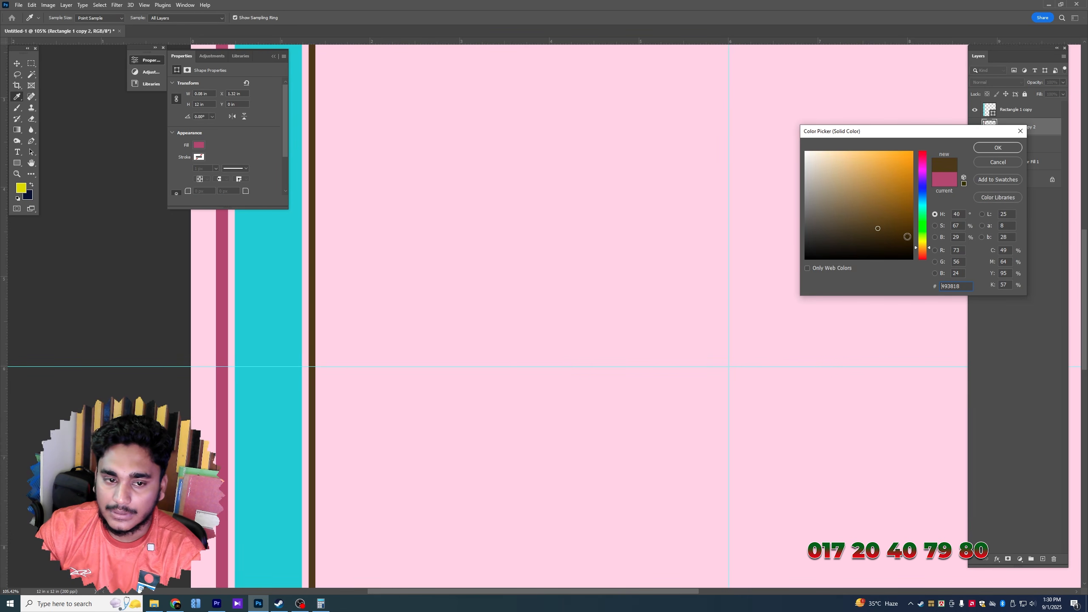
{"action": "left_click", "coordinate": [895, 217]}
{"action": "left_click", "coordinate": [923, 195]}
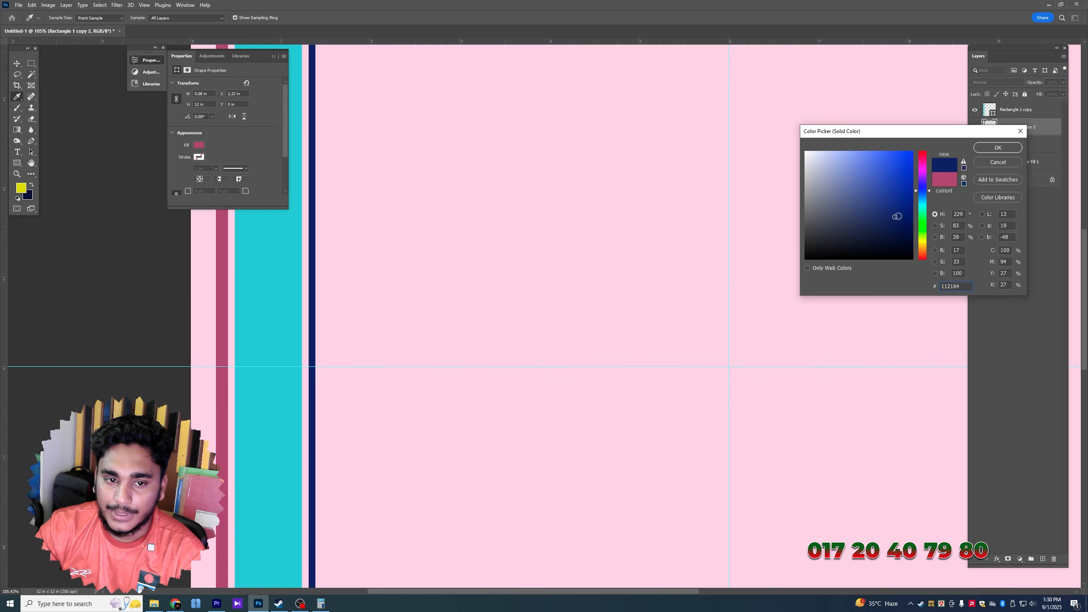
{"action": "key", "text": "Return"}
Duplicate the navy stripe just to its right and fill the copy with dark gold (#957d0d)
{"action": "scroll", "coordinate": [319, 251], "scroll_direction": "up", "scroll_amount": 2}
{"action": "left_click_drag", "start_coordinate": [310, 251], "coordinate": [324, 251]}
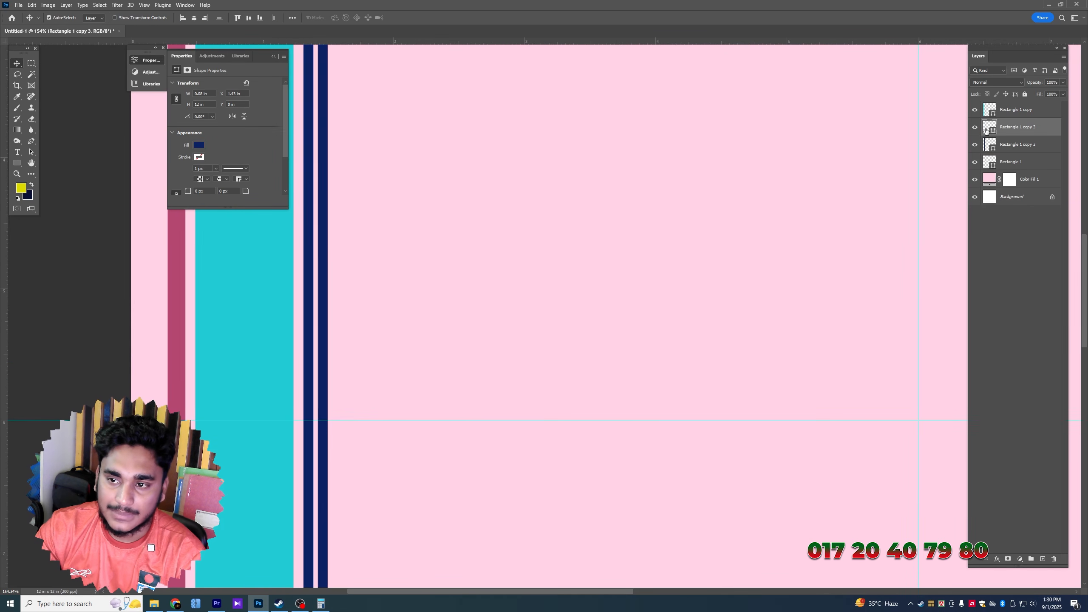
{"action": "double_click", "coordinate": [987, 131]}
{"action": "left_click", "coordinate": [814, 170]}
{"action": "mouse_move", "coordinate": [826, 157]}
{"action": "left_mouse_down"}
{"action": "mouse_move", "coordinate": [836, 186]}
{"action": "mouse_move", "coordinate": [834, 172]}
{"action": "mouse_move", "coordinate": [844, 180]}
{"action": "left_mouse_up"}
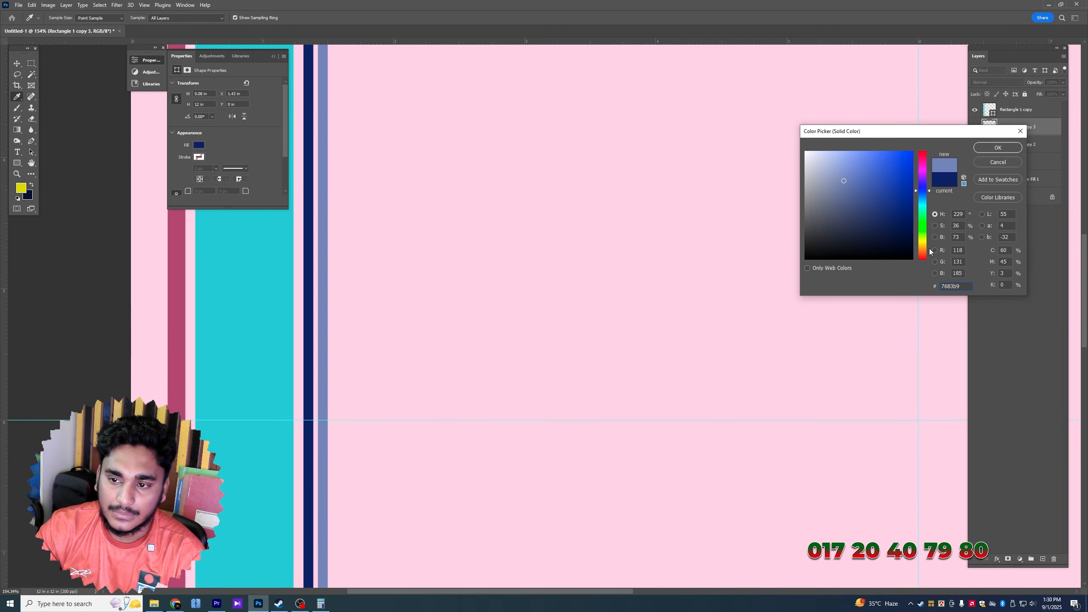
{"action": "mouse_move", "coordinate": [887, 252]}
{"action": "left_mouse_down"}
{"action": "mouse_move", "coordinate": [914, 260]}
{"action": "mouse_move", "coordinate": [874, 241]}
{"action": "mouse_move", "coordinate": [904, 198]}
{"action": "left_mouse_up"}
{"action": "left_click", "coordinate": [920, 165]}
{"action": "left_click", "coordinate": [924, 246]}
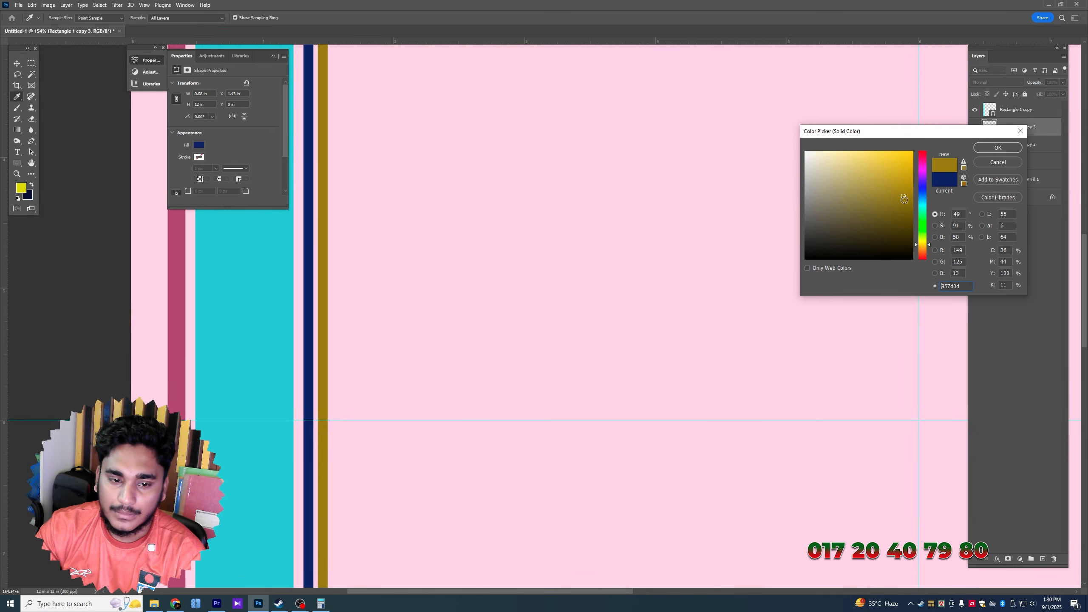
{"action": "key", "text": "Return"}
Duplicate the gold stripe to its right, widen the copy to about 0.16 in, and fill it with purple
{"action": "key", "text": "ctrl+alt+t"}
{"action": "left_click_drag", "start_coordinate": [320, 285], "coordinate": [357, 290]}
{"action": "key", "text": "Return"}
{"action": "double_click", "coordinate": [990, 127]}
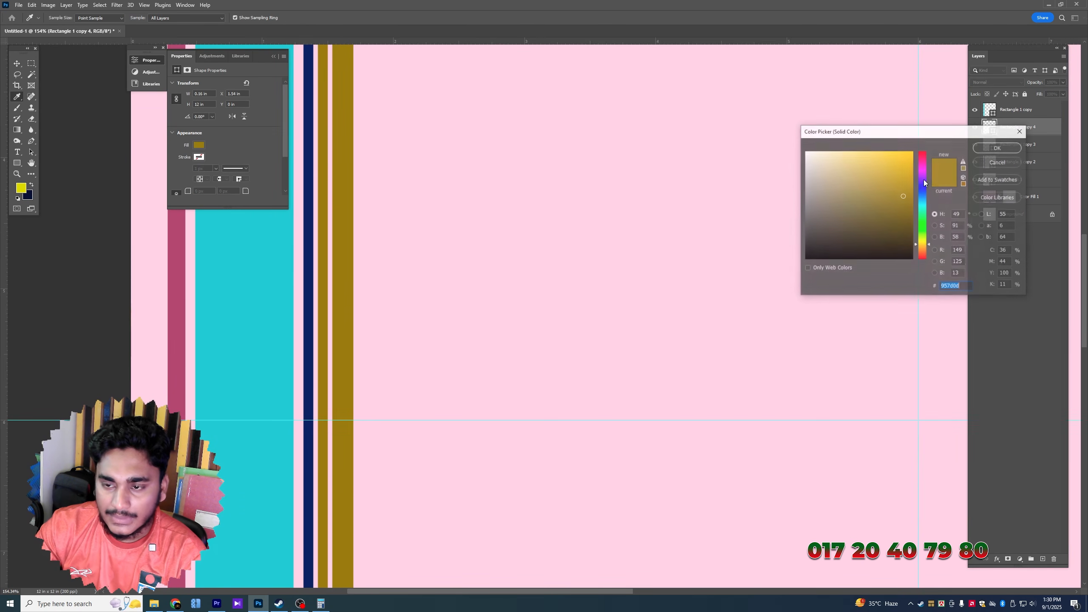
{"action": "left_click", "coordinate": [922, 169]}
{"action": "left_click", "coordinate": [903, 178]}
{"action": "key", "text": "Return"}
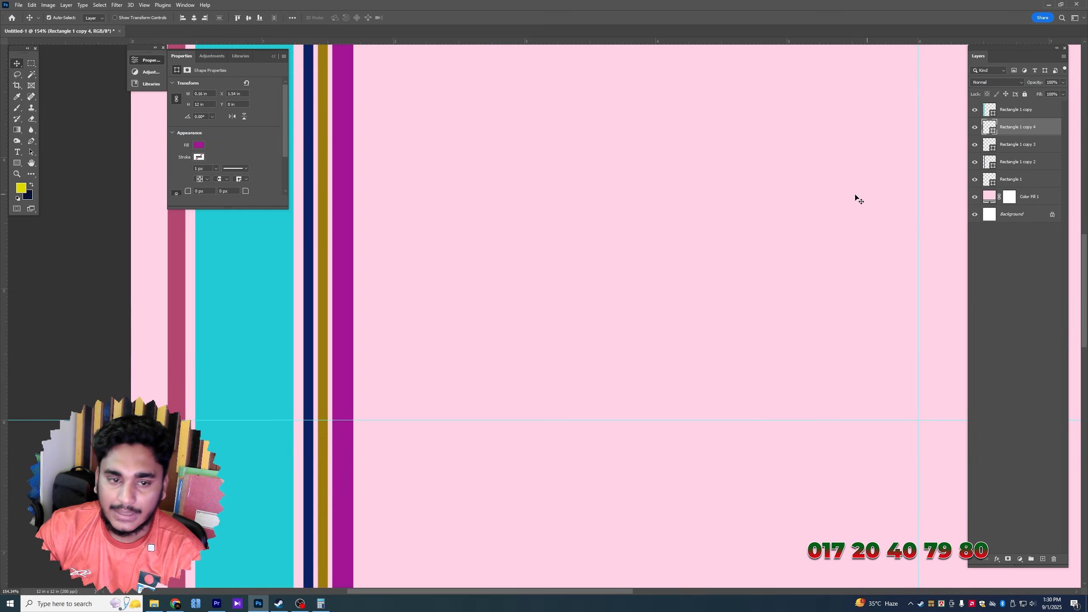
Rasterize all five stripe shape layers, from the first rectangle to the turquoise one
{"action": "scroll", "coordinate": [437, 267], "scroll_direction": "down", "scroll_amount": 5}
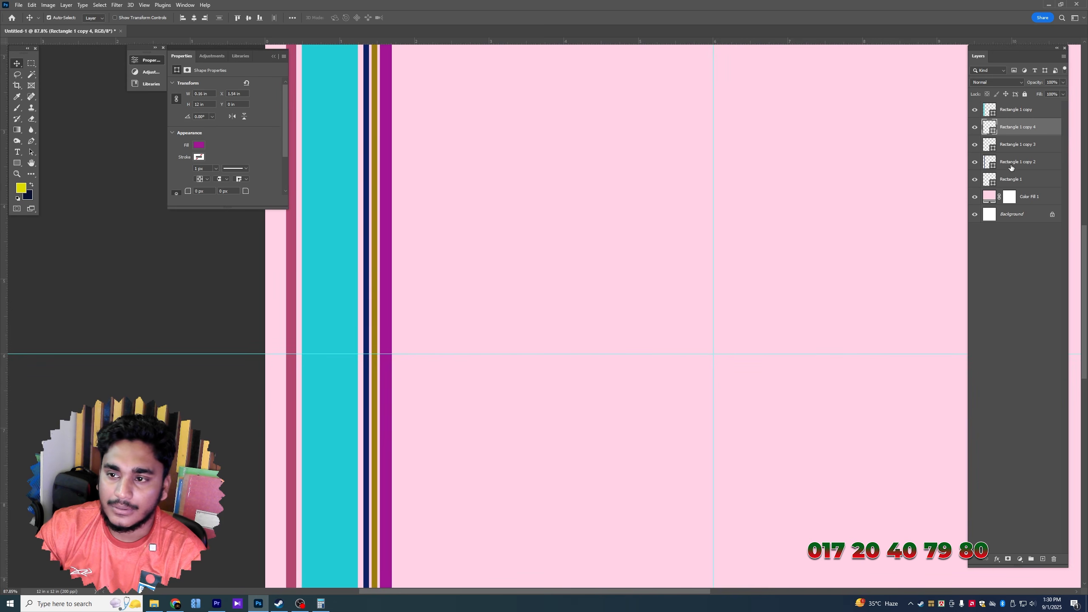
{"action": "left_click", "coordinate": [1013, 181]}
{"action": "left_click", "coordinate": [1018, 111], "text": "shift"}
{"action": "right_click", "coordinate": [1018, 110]}
{"action": "left_click", "coordinate": [1010, 245]}
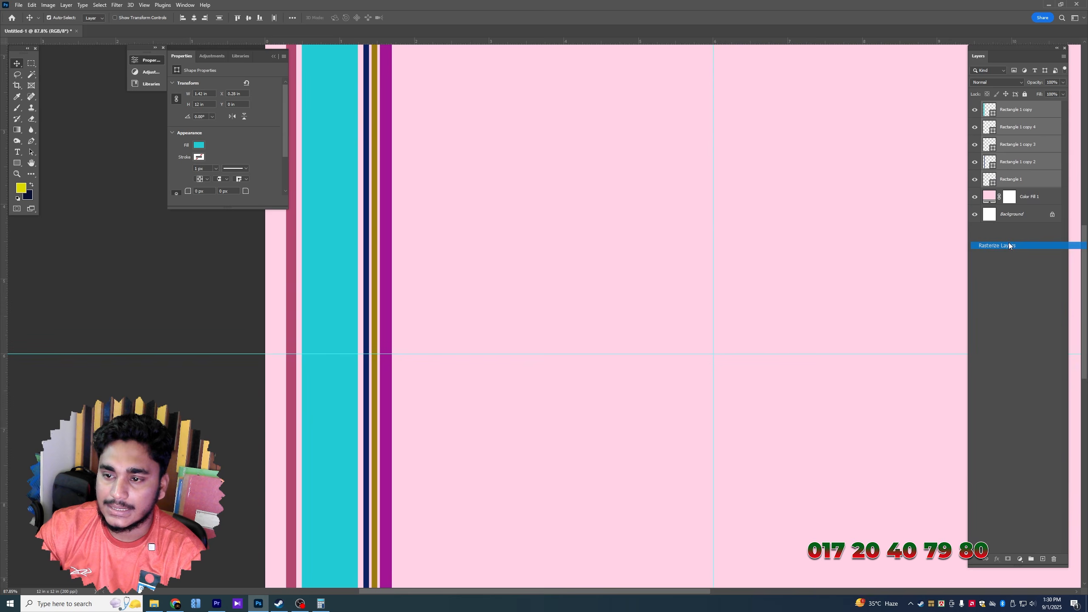
Duplicate the group of five stripes twice to the right, with the copies starting at about 1.77 in and 4.29 in
{"action": "scroll", "coordinate": [341, 250], "scroll_direction": "up", "scroll_amount": 2}
{"action": "left_click_drag", "start_coordinate": [341, 250], "coordinate": [673, 258]}
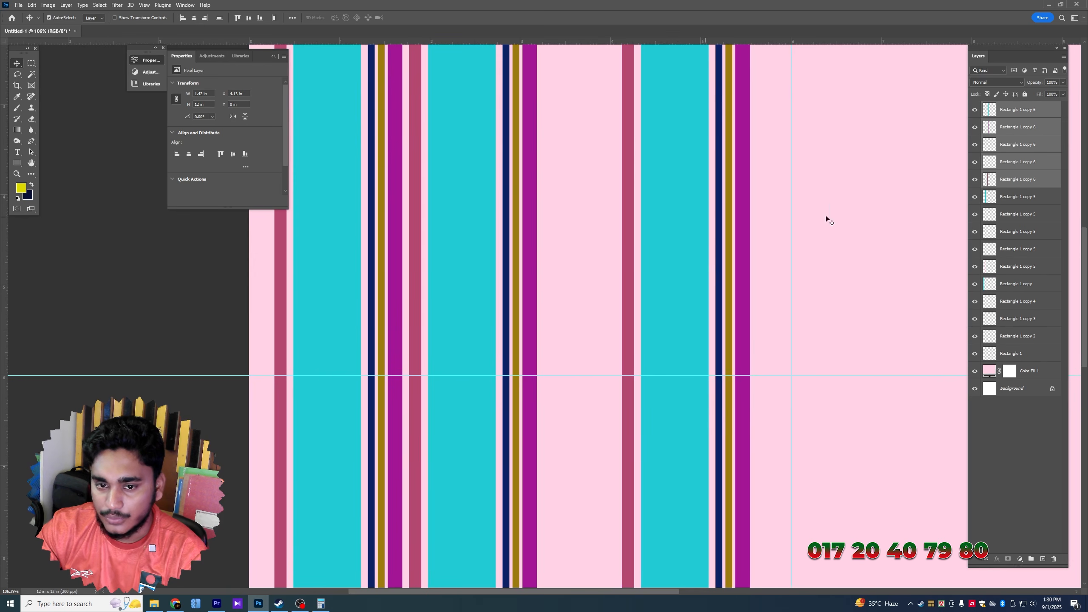
{"action": "key", "text": "ctrl+z"}
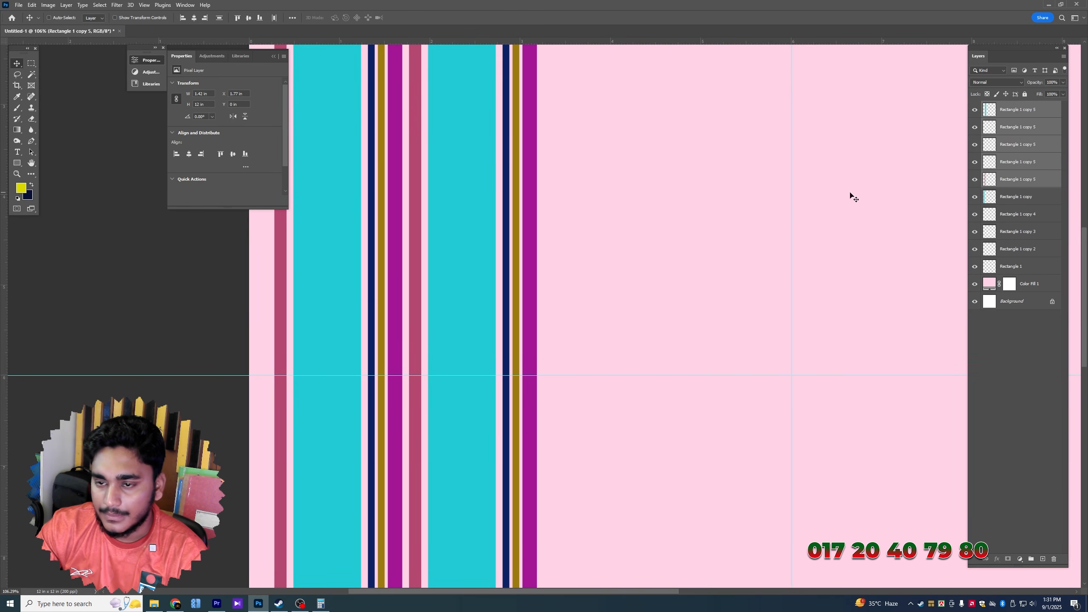
{"action": "left_click_drag", "start_coordinate": [467, 222], "coordinate": [693, 227]}
{"action": "scroll", "coordinate": [693, 228], "scroll_direction": "down", "scroll_amount": 4}
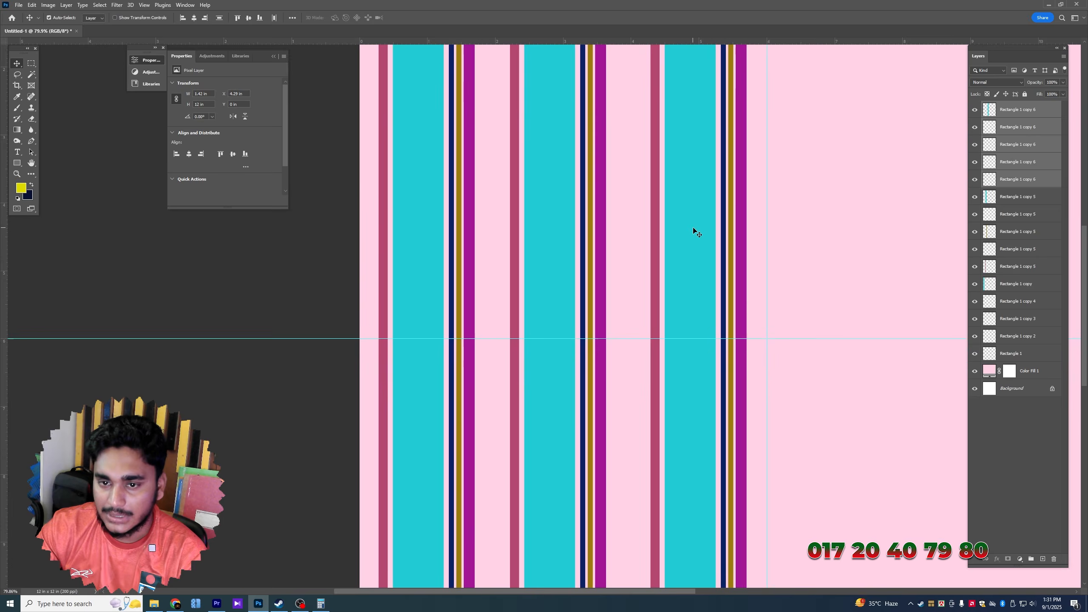
Merge all the stripe layers above the pink colour fill into a single layer
{"action": "left_click", "coordinate": [1032, 112]}
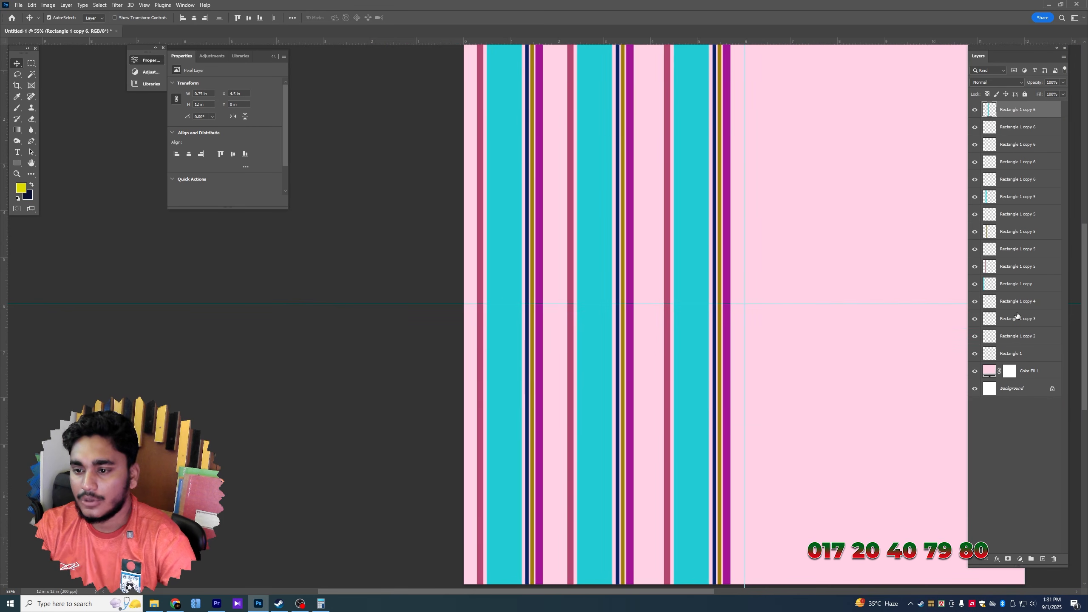
{"action": "left_click", "coordinate": [1014, 354], "text": "shift"}
{"action": "key", "text": "ctrl+e"}
Duplicate the merged stripes across the right half of the canvas and merge the copy with the original stripe layer
{"action": "scroll", "coordinate": [636, 240], "scroll_direction": "down", "scroll_amount": 2}
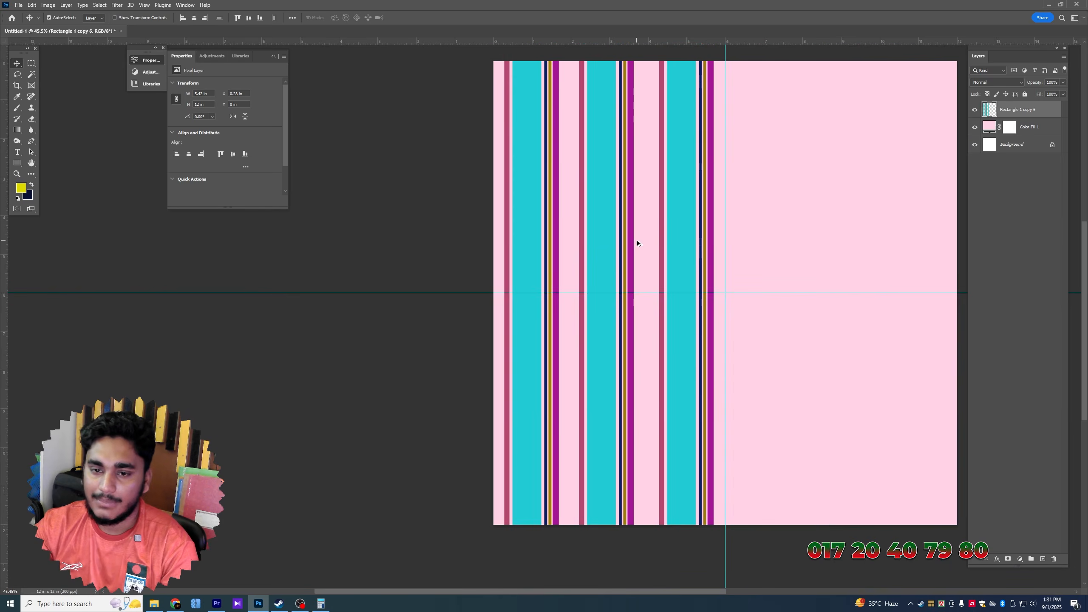
{"action": "left_click_drag", "start_coordinate": [636, 241], "coordinate": [827, 262]}
{"action": "scroll", "coordinate": [532, 255], "scroll_direction": "up", "scroll_amount": 3}
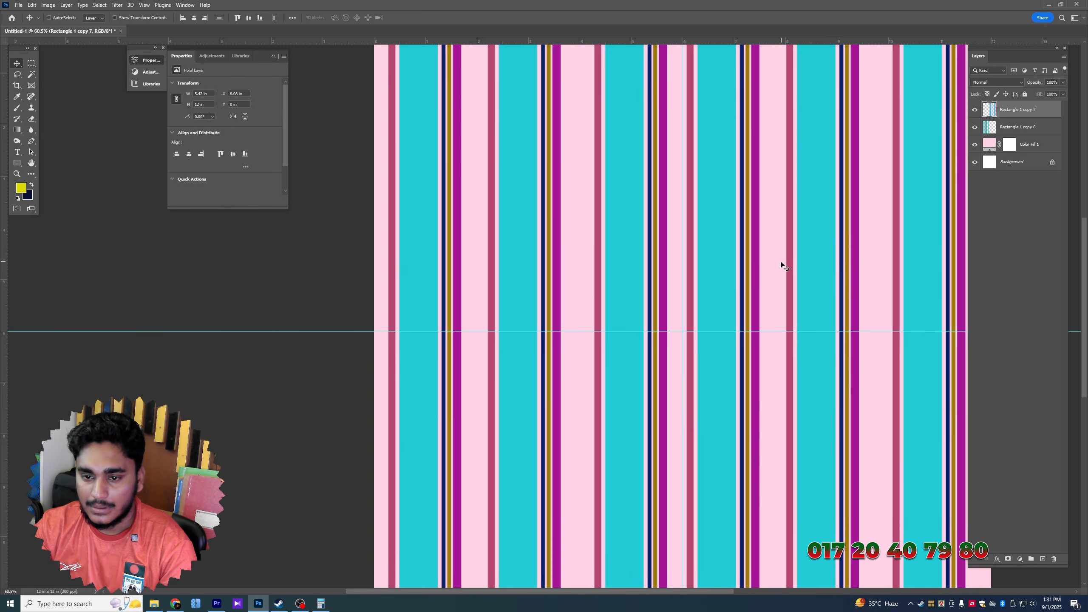
{"action": "scroll", "coordinate": [782, 296], "scroll_direction": "down", "scroll_amount": 3}
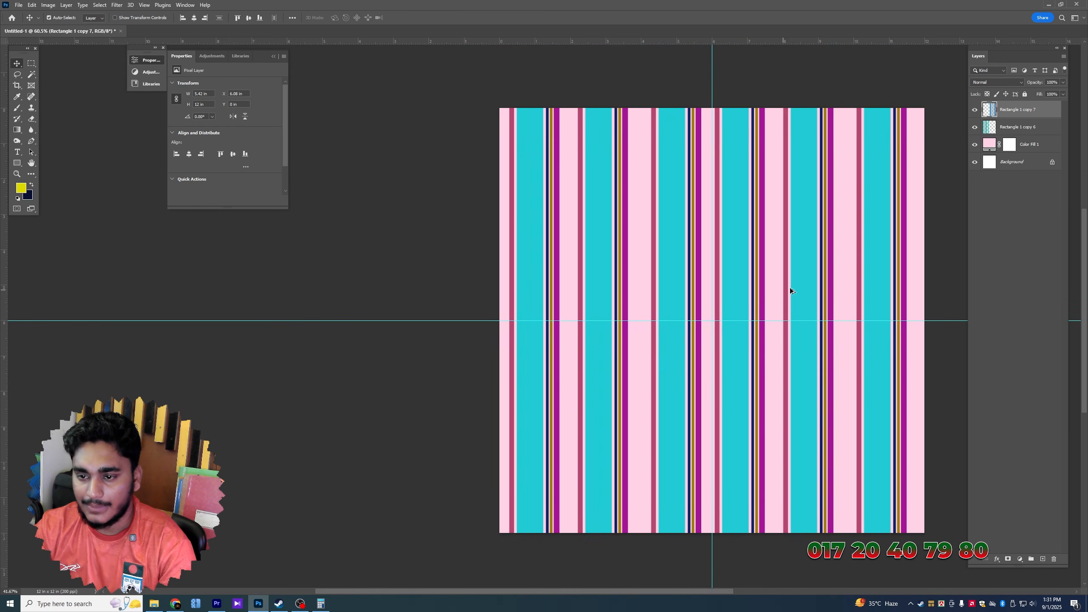
{"action": "scroll", "coordinate": [728, 308], "scroll_direction": "up", "scroll_amount": 3}
{"action": "left_click_drag", "start_coordinate": [702, 315], "coordinate": [709, 314]}
{"action": "left_click", "coordinate": [1008, 129], "text": "shift"}
{"action": "key", "text": "ctrl+e"}
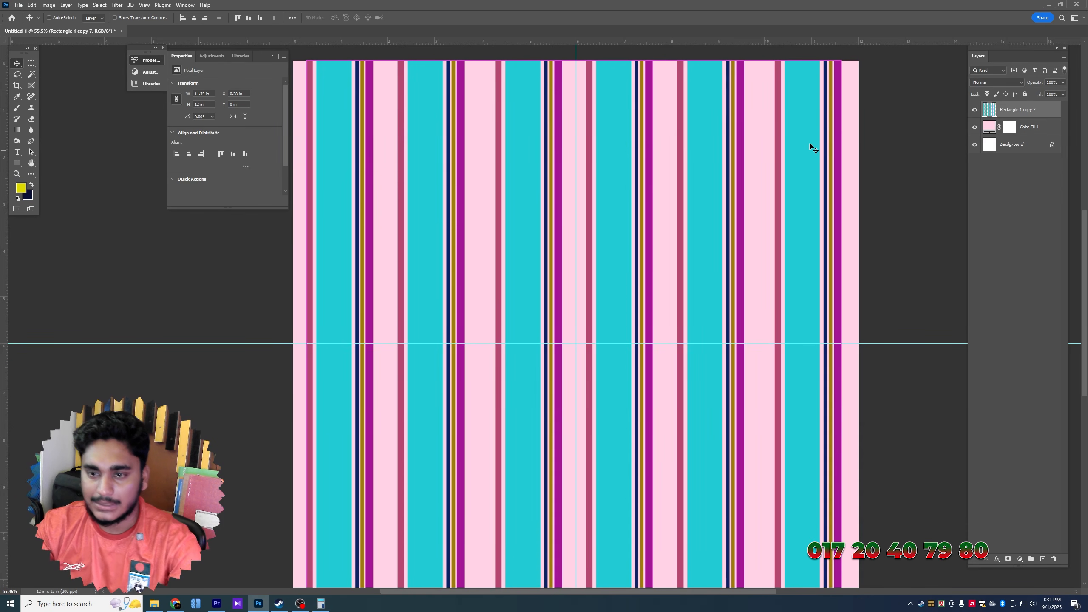
Duplicate the vertical stripe layer, rotate the copy 90° to form horizontal stripes, and set its opacity to 50%
{"action": "key", "text": "ctrl+j"}
{"action": "key", "text": "ctrl+t"}
{"action": "left_click_drag", "start_coordinate": [878, 59], "coordinate": [792, 536]}
{"action": "key", "text": "Return"}
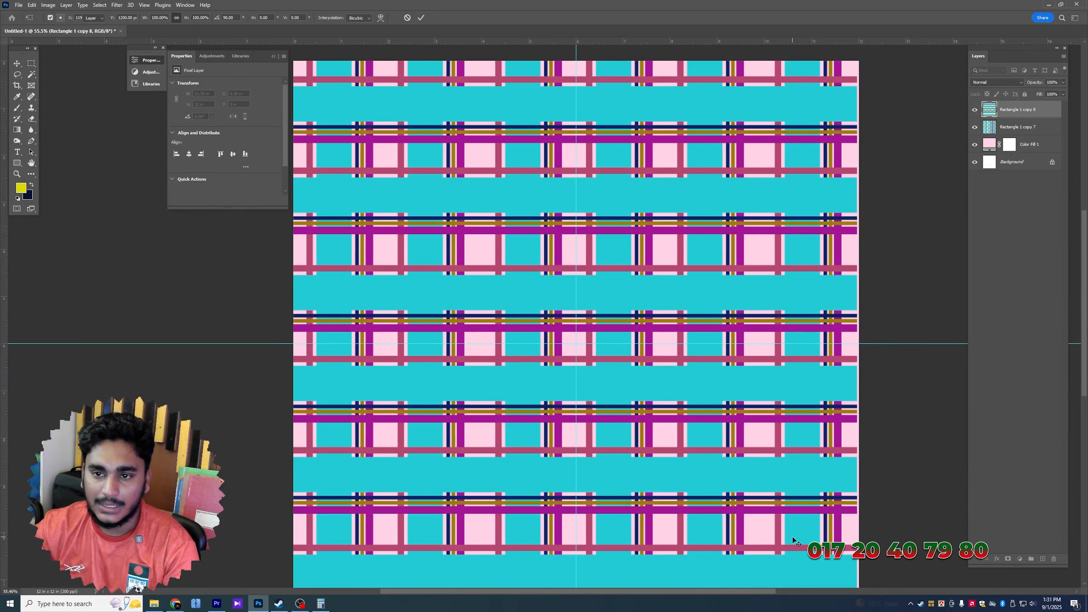
{"action": "key", "text": "5"}
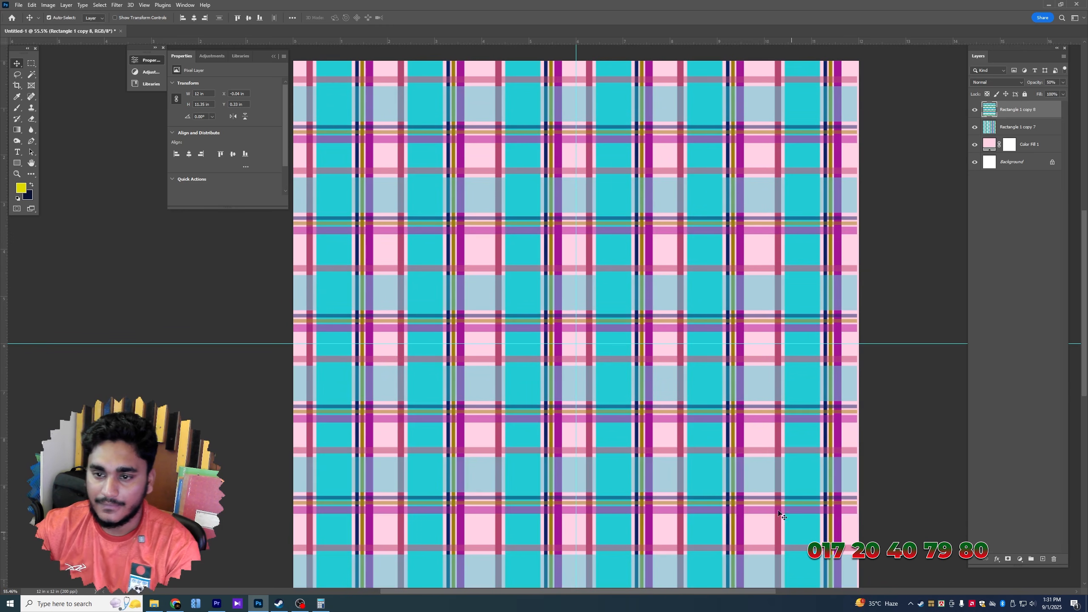
Shift the hue of the horizontal stripe layer to about -140 with Hue/Saturation
{"action": "key", "text": "ctrl+plus"}
{"action": "key", "text": "ctrl+plus"}
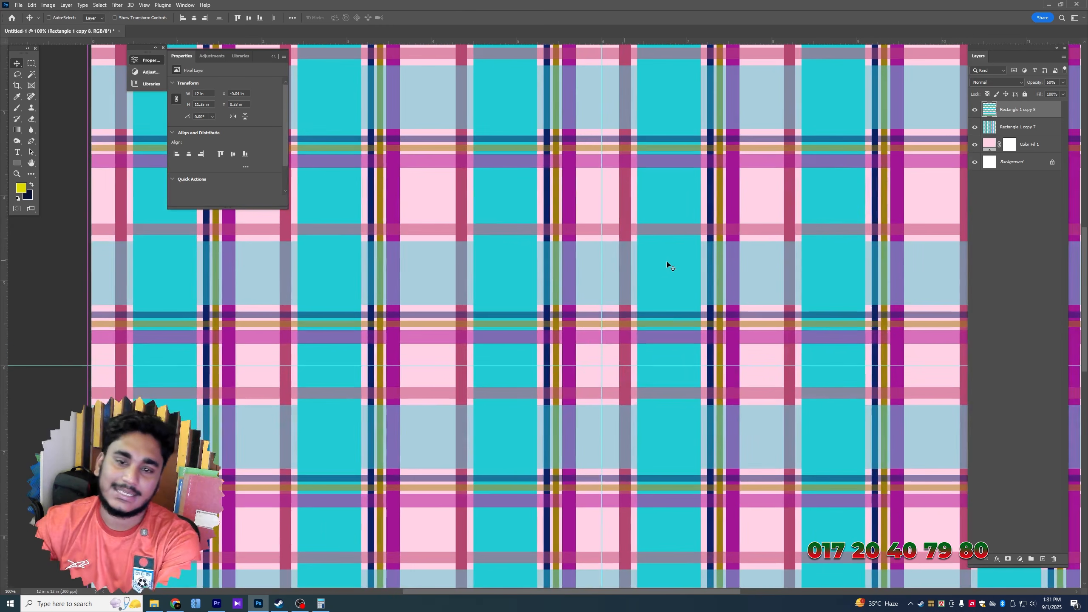
{"action": "key", "text": "ctrl+minus"}
{"action": "key", "text": "ctrl+u"}
{"action": "key", "text": "ctrl+minus"}
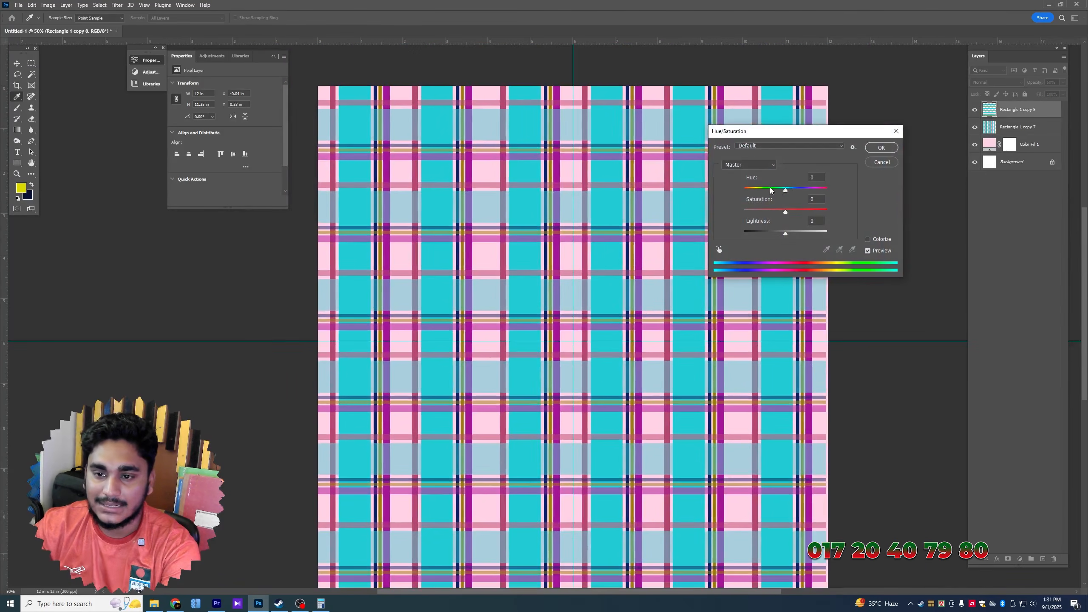
{"action": "left_click_drag", "start_coordinate": [785, 189], "coordinate": [749, 190]}
{"action": "key", "text": "Return"}
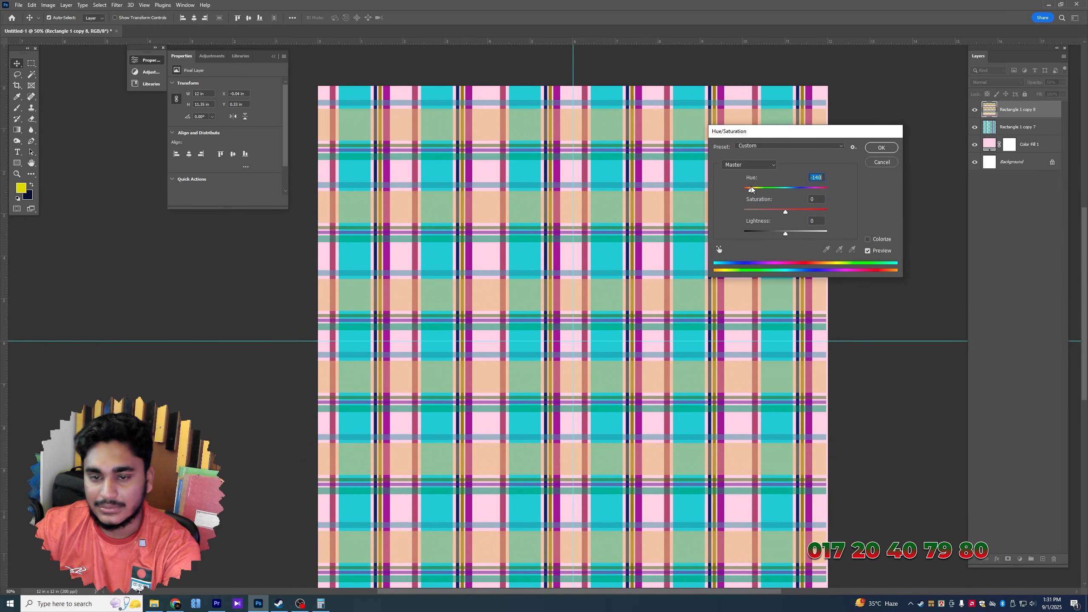
Duplicate the pink colour fill layer and recolour the copy soft yellow (#efeb86)
{"action": "key", "text": "ctrl+plus"}
{"action": "key", "text": "ctrl+plus"}
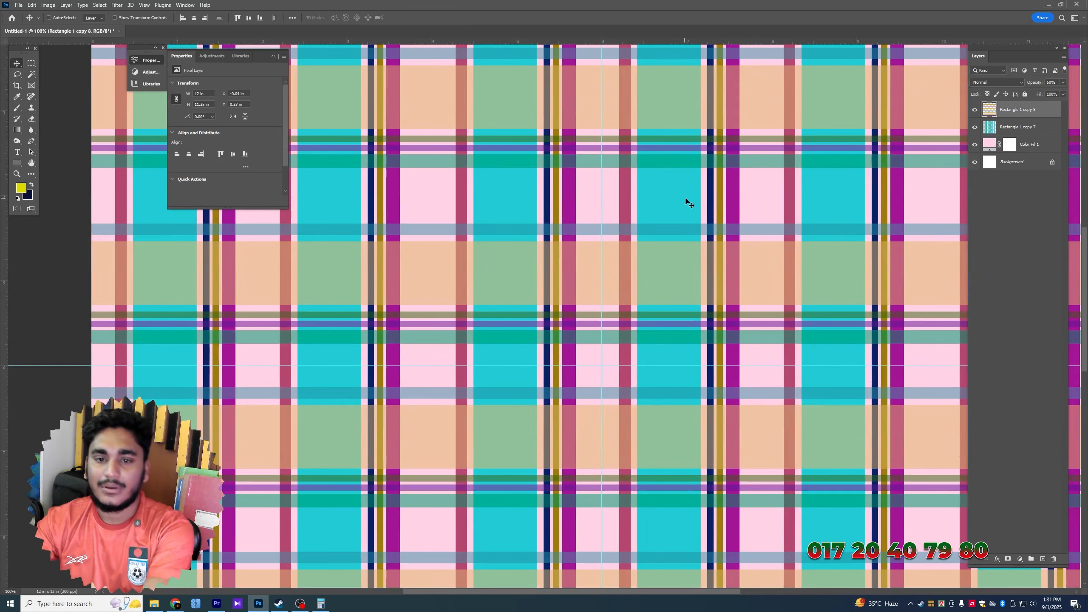
{"action": "key", "text": "ctrl+minus"}
{"action": "key", "text": "ctrl+minus"}
{"action": "key", "text": "ctrl+plus"}
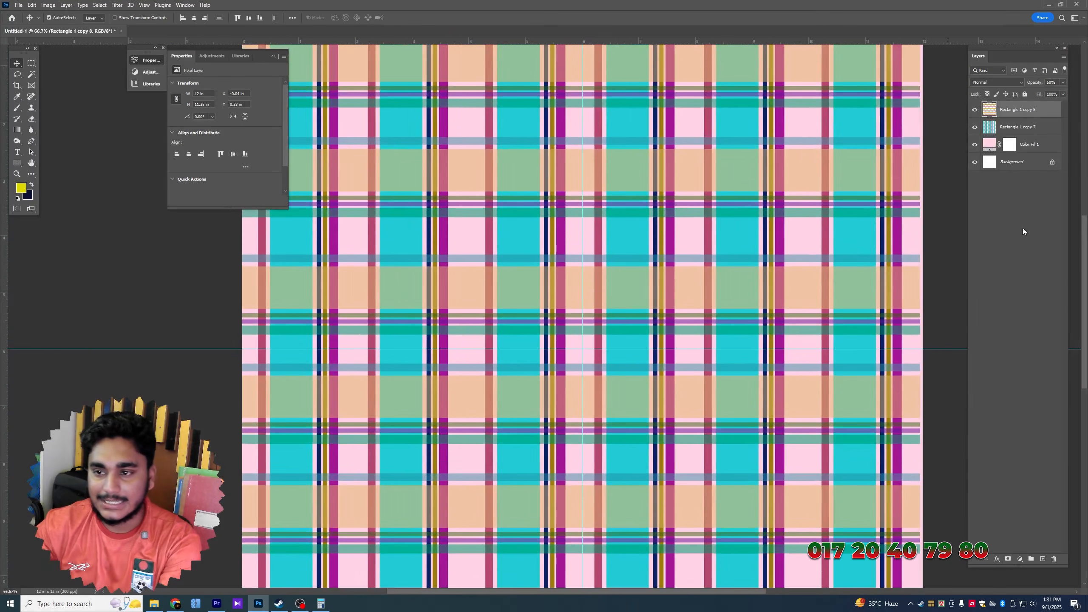
{"action": "left_click", "coordinate": [1040, 148]}
{"action": "key", "text": "ctrl+j"}
{"action": "key", "text": "ctrl+minus"}
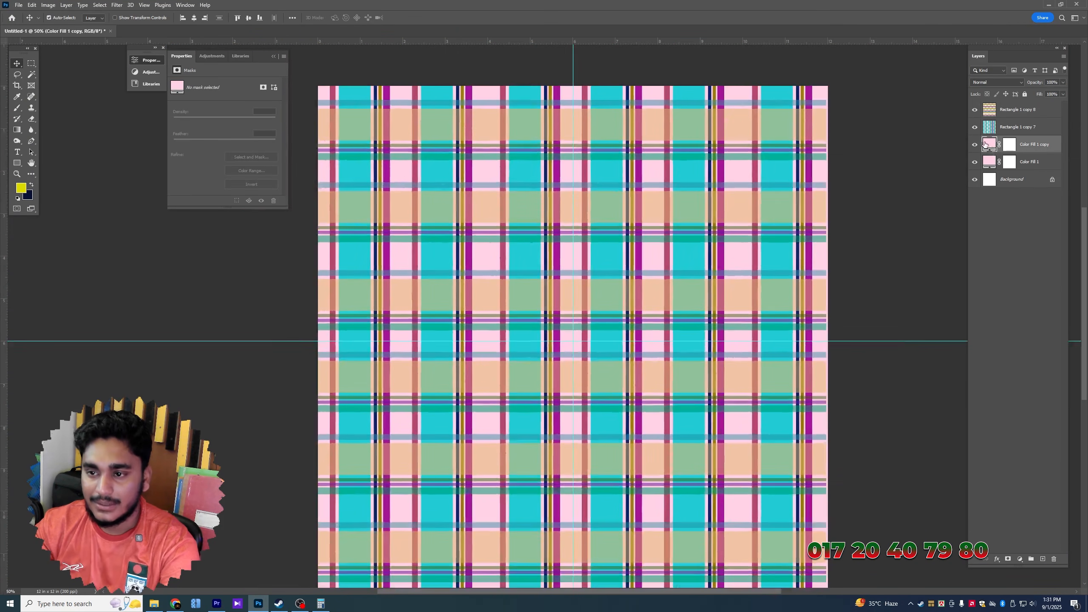
{"action": "double_click", "coordinate": [989, 144]}
{"action": "left_click", "coordinate": [921, 243]}
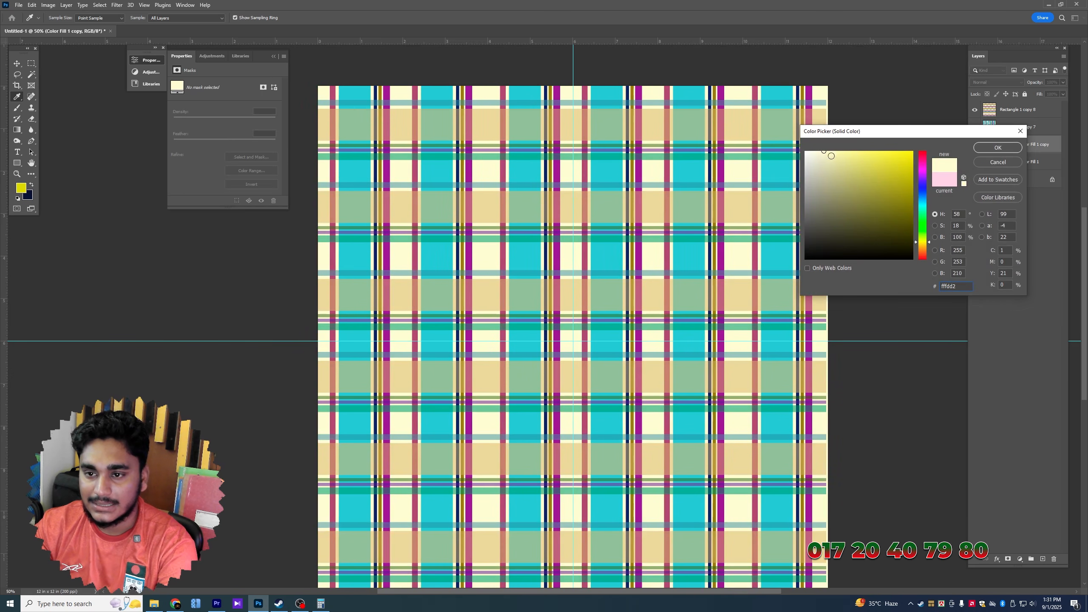
{"action": "left_click_drag", "start_coordinate": [831, 156], "coordinate": [869, 151]}
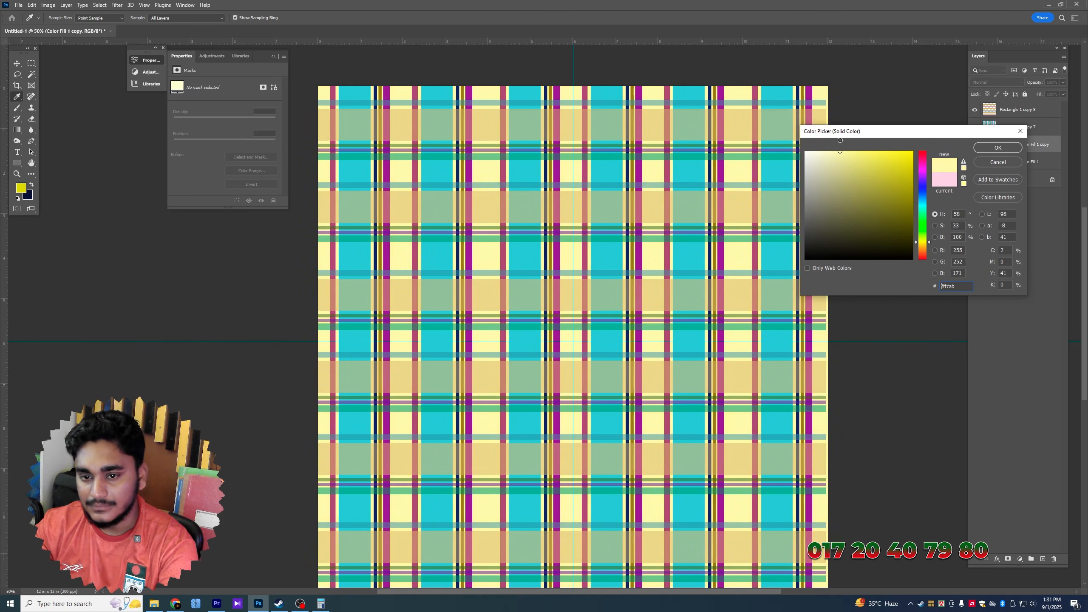
{"action": "left_click", "coordinate": [859, 150]}
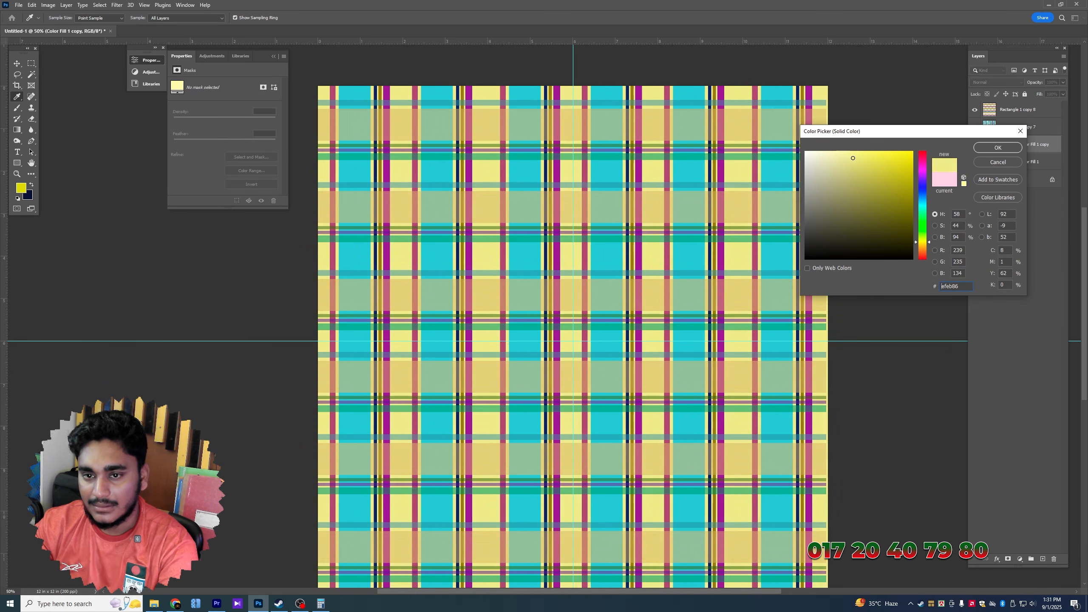
{"action": "left_click", "coordinate": [993, 147]}
Duplicate the yellow colour fill layer and recolour the copy very pale pink (#ffe6f0)
{"action": "key", "text": "ctrl+j"}
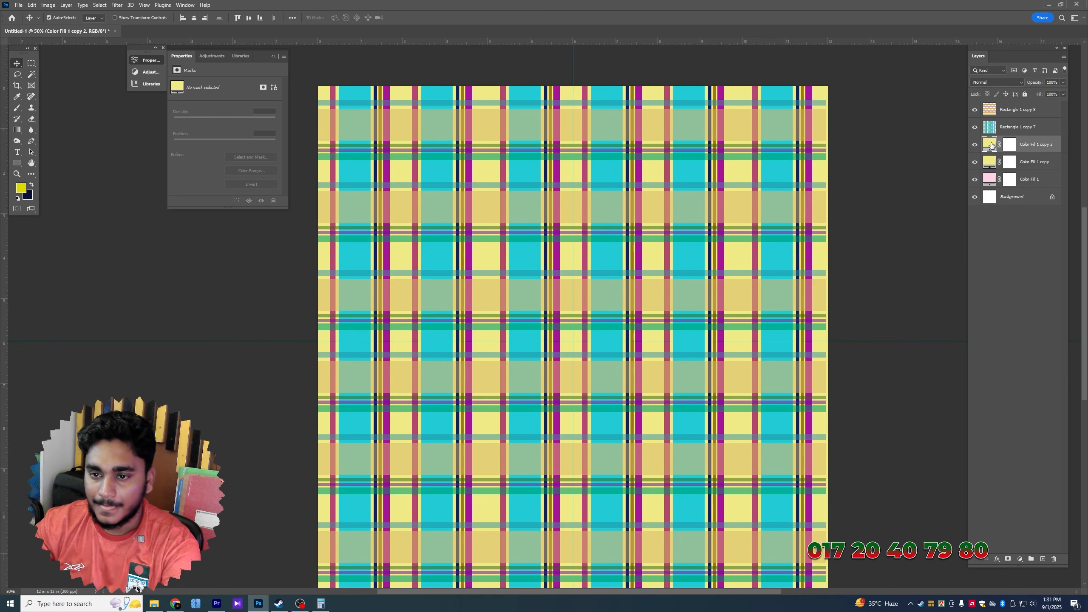
{"action": "double_click", "coordinate": [992, 146]}
{"action": "left_click", "coordinate": [923, 207]}
{"action": "mouse_move", "coordinate": [846, 202]}
{"action": "left_mouse_down"}
{"action": "mouse_move", "coordinate": [815, 231]}
{"action": "mouse_move", "coordinate": [793, 289]}
{"action": "left_mouse_up"}
{"action": "left_click", "coordinate": [881, 222]}
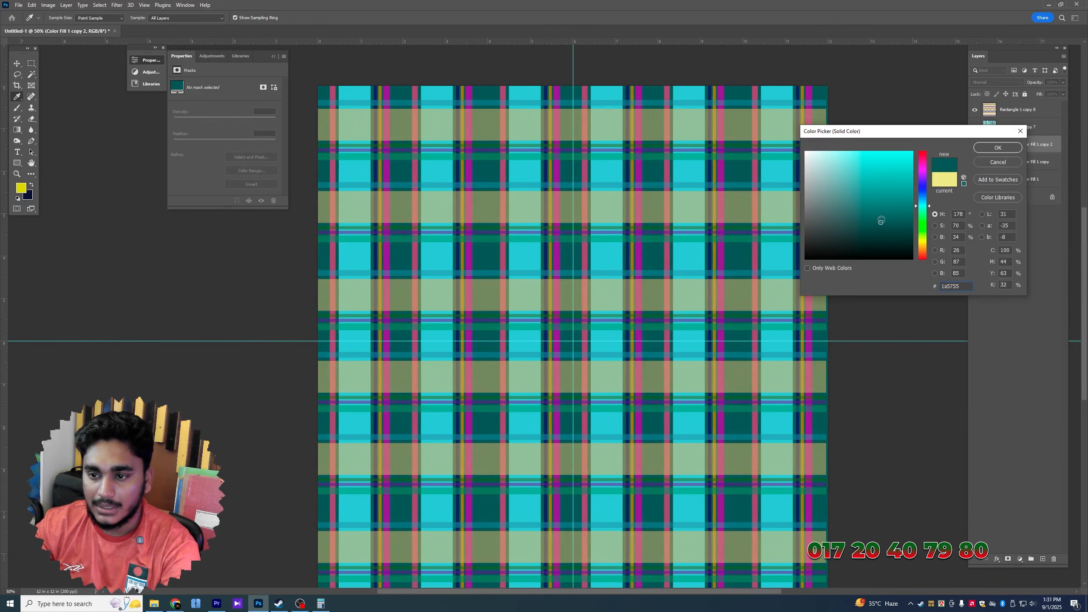
{"action": "left_click", "coordinate": [926, 159]}
{"action": "left_click_drag", "start_coordinate": [871, 240], "coordinate": [811, 151]}
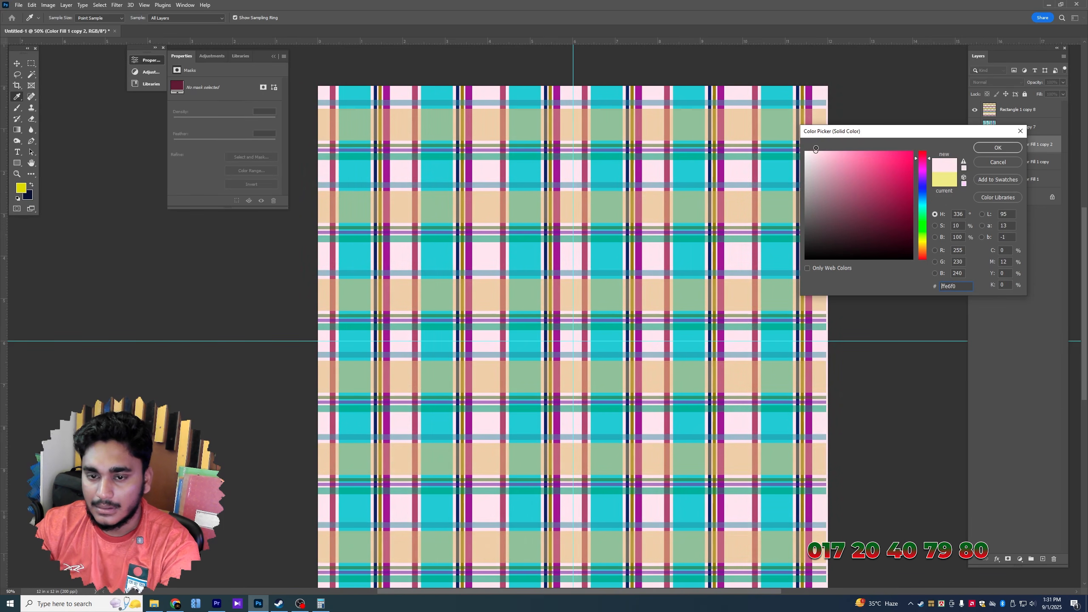
{"action": "key", "text": "Return"}
Delete the original pink colour fill layer, Color Fill 1
{"action": "key", "text": "ctrl+plus"}
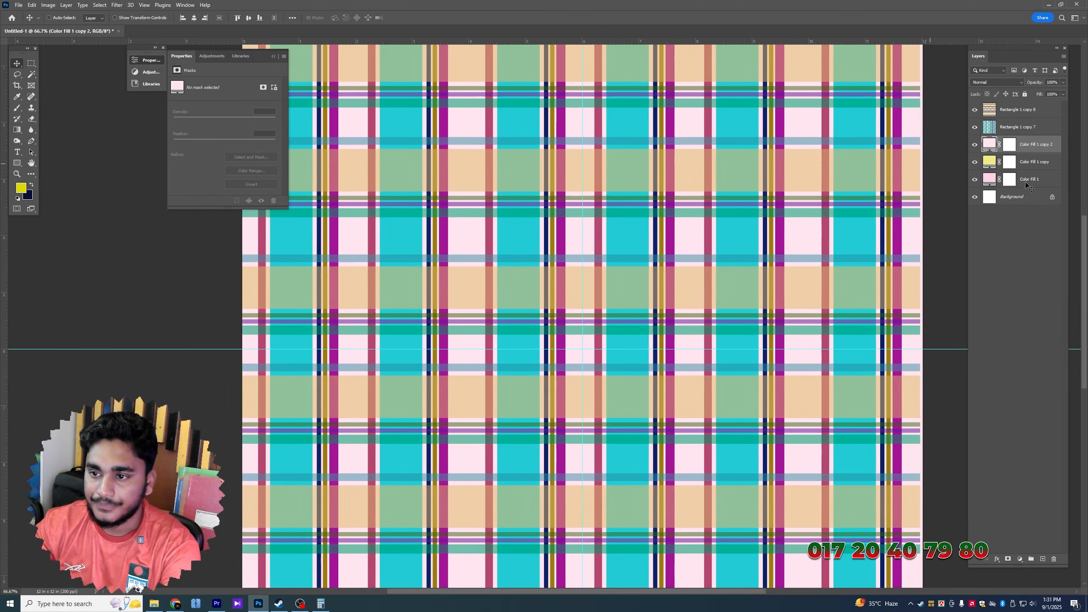
{"action": "left_click", "coordinate": [1026, 185]}
{"action": "key", "text": "Delete"}
Duplicate the pale pink colour fill layer and recolour the copy light peach (#ffd6a9)
{"action": "left_click", "coordinate": [1039, 141]}
{"action": "key", "text": "ctrl+j"}
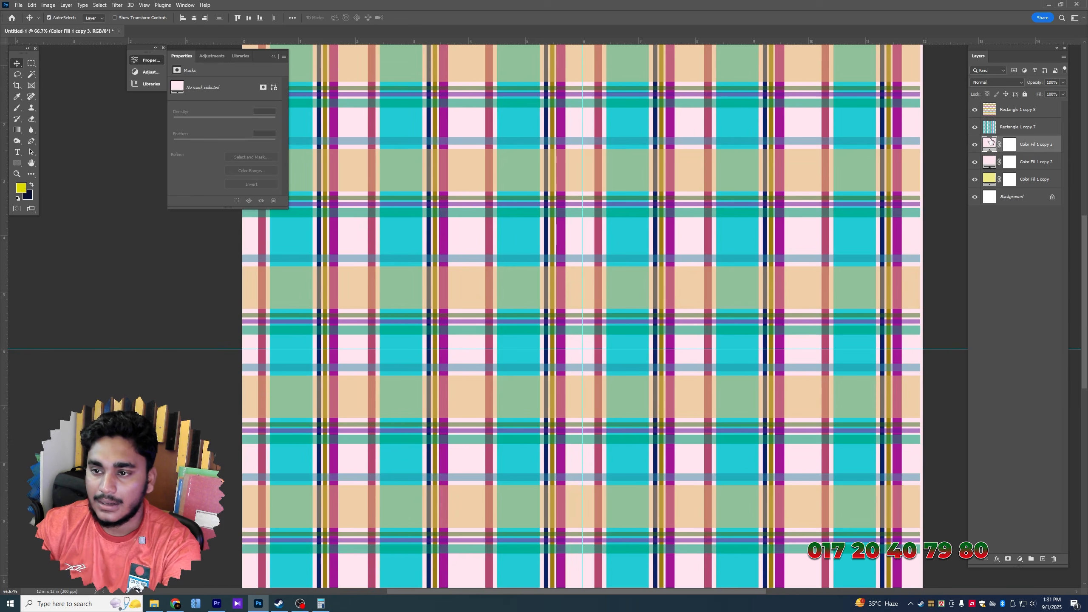
{"action": "double_click", "coordinate": [991, 142]}
{"action": "left_click", "coordinate": [921, 201]}
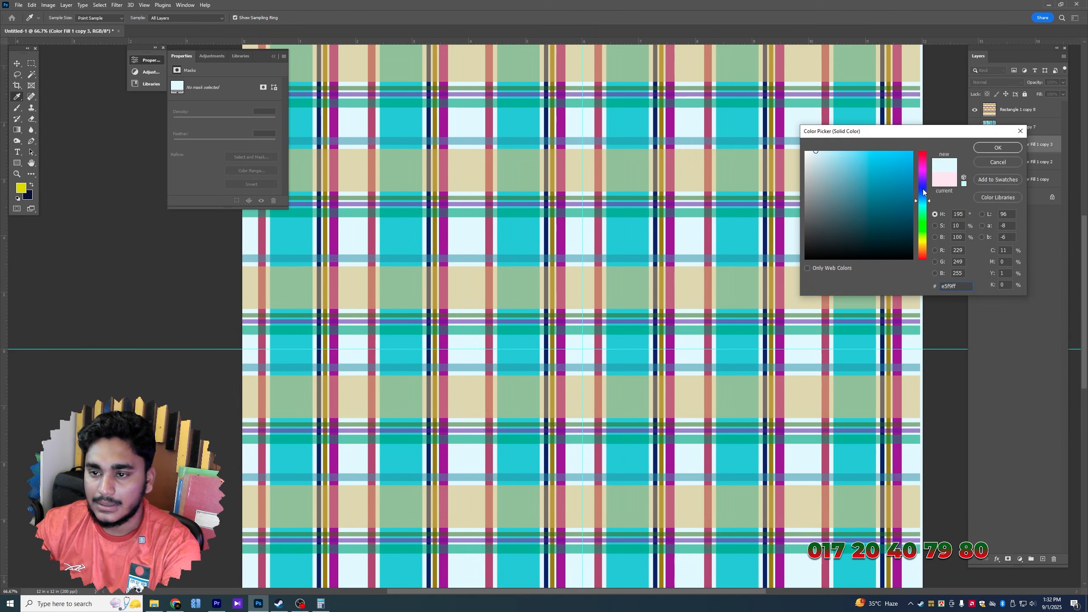
{"action": "left_click", "coordinate": [921, 168]}
{"action": "left_click", "coordinate": [836, 187]}
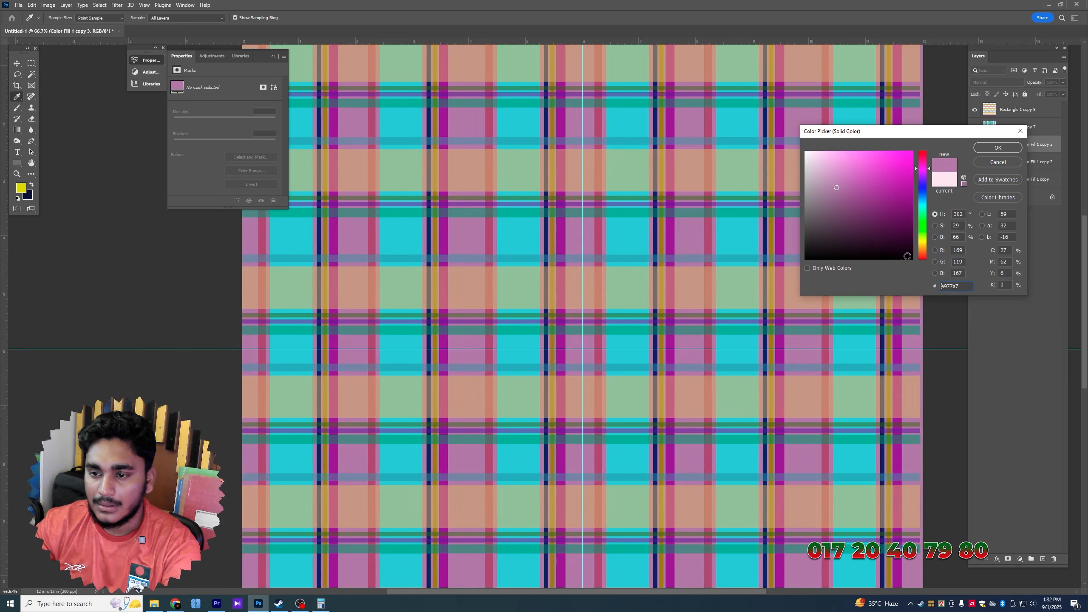
{"action": "left_click", "coordinate": [921, 250]}
{"action": "left_click", "coordinate": [842, 153]}
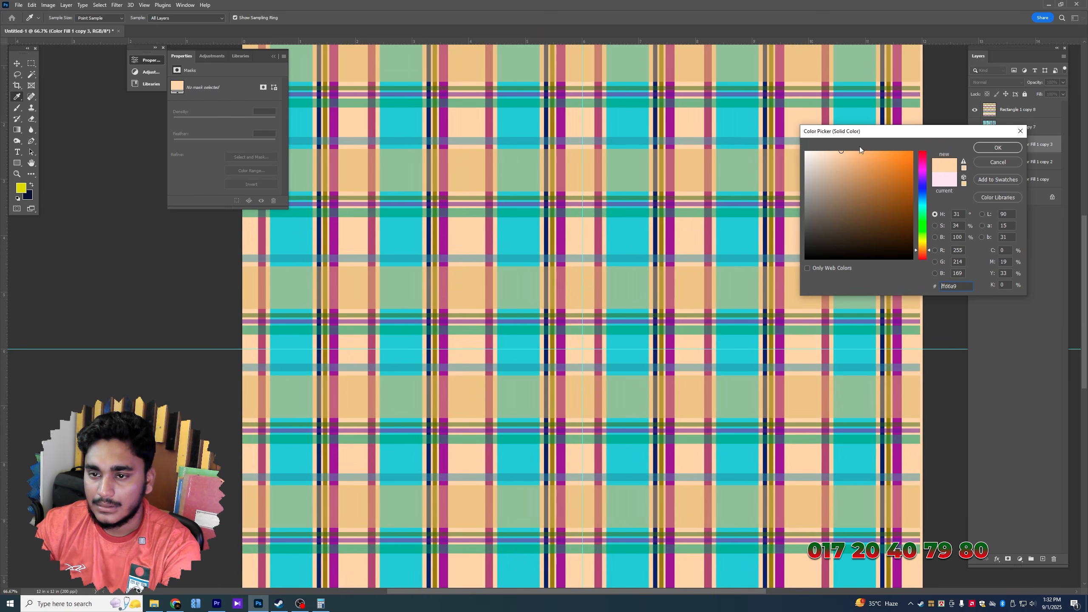
{"action": "left_click", "coordinate": [998, 147]}
Merge the horizontal and vertical stripe layers into one plaid layer, keeping the horizontal stripes at 50% opacity
{"action": "key", "text": "ctrl+minus"}
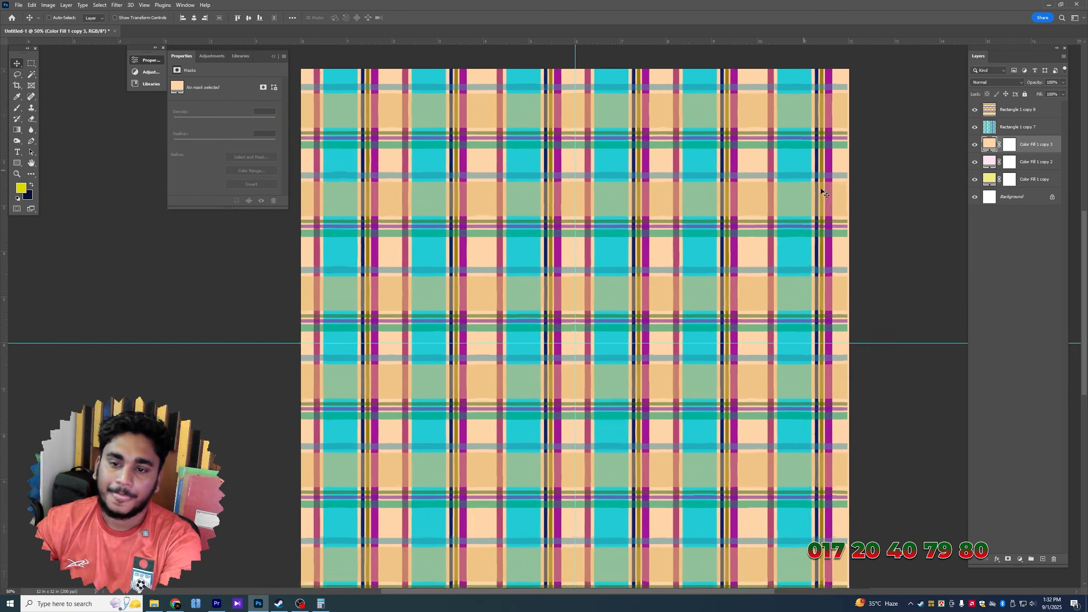
{"action": "key", "text": "ctrl+plus"}
{"action": "left_click", "coordinate": [1022, 128]}
{"action": "left_click", "coordinate": [1025, 112]}
{"action": "key", "text": "ctrl+u"}
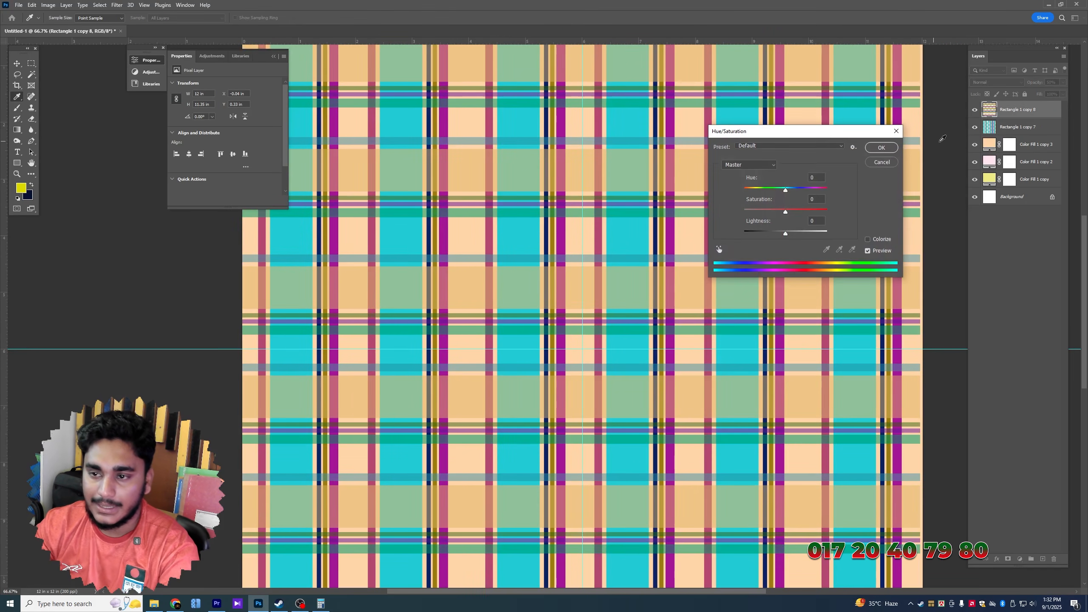
{"action": "key", "text": "Escape"}
{"action": "key", "text": "5"}
{"action": "left_click", "coordinate": [1015, 129], "text": "shift"}
{"action": "key", "text": "ctrl+e"}
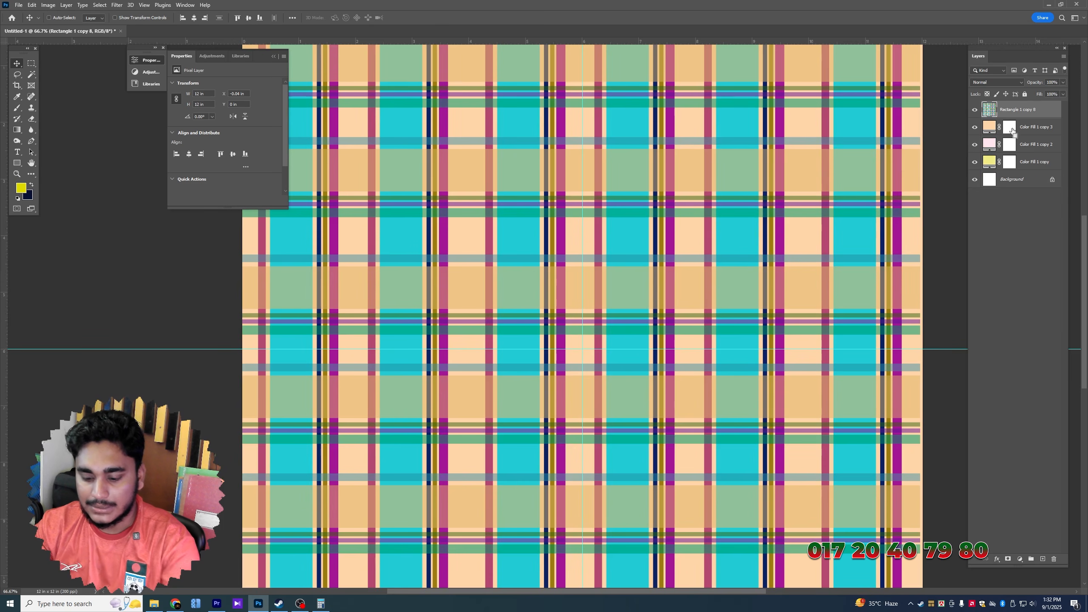
{"action": "key", "text": "ctrl+u"}
{"action": "mouse_move", "coordinate": [804, 190]}
{"action": "left_mouse_down"}
{"action": "mouse_move", "coordinate": [751, 192]}
{"action": "mouse_move", "coordinate": [821, 194]}
{"action": "left_mouse_up"}
{"action": "key", "text": "Escape"}
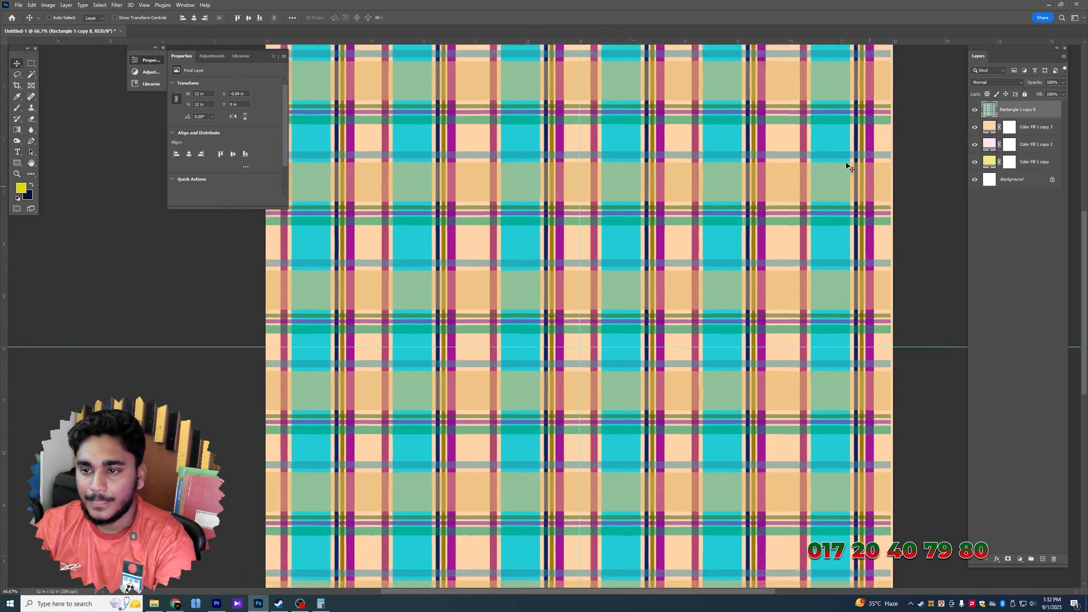
Deepen the colours of the merged plaid layer with Levels by raising the shadow input level
{"action": "key", "text": "ctrl+l"}
{"action": "left_click_drag", "start_coordinate": [737, 231], "coordinate": [752, 231]}
{"action": "key", "text": "Escape"}
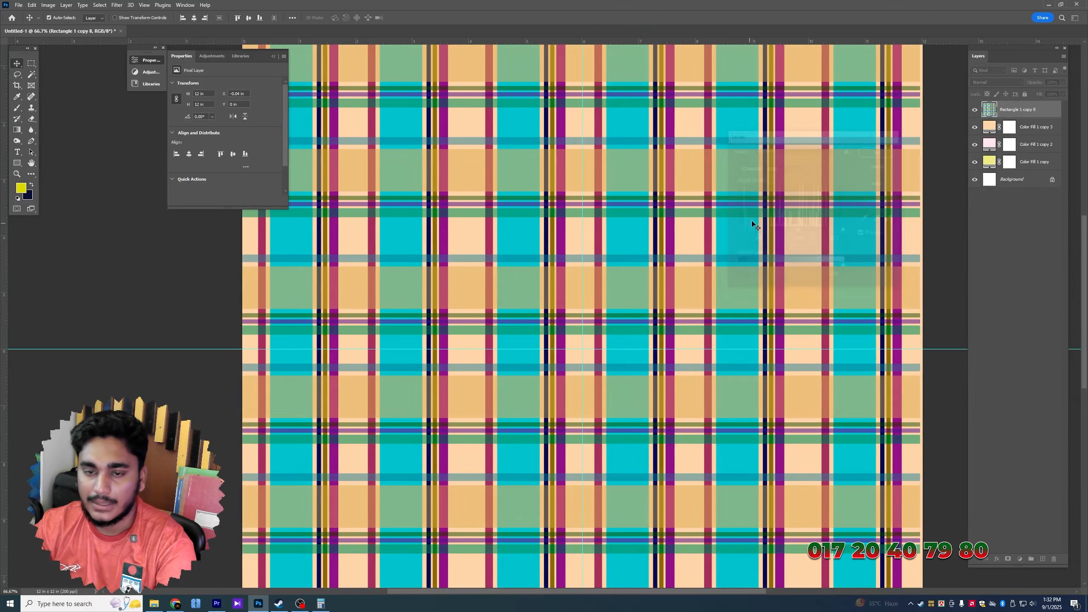
Create a new 48 × 48 inch RGB document at 200 pixels/inch with a white background
{"action": "key", "text": "ctrl+minus"}
{"action": "key", "text": "ctrl+n"}
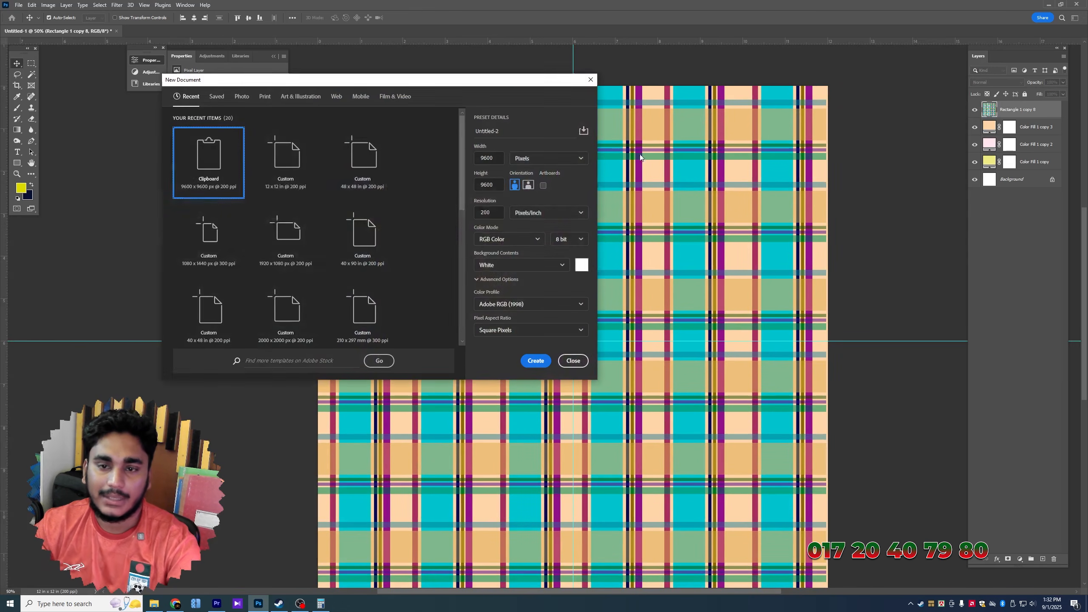
{"action": "left_click", "coordinate": [525, 158]}
{"action": "left_click", "coordinate": [519, 178]}
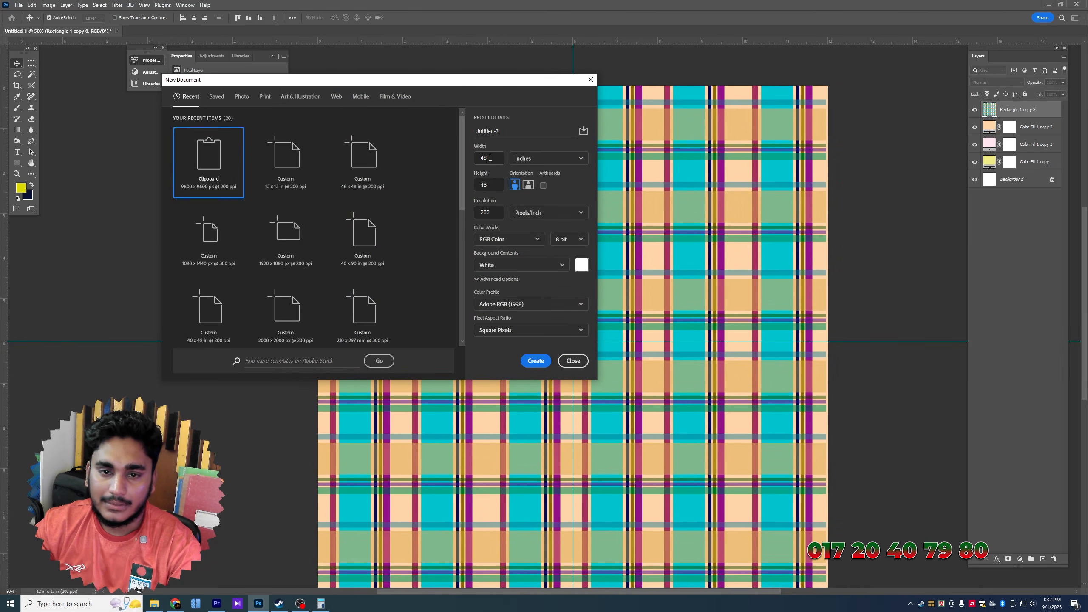
{"action": "left_click", "coordinate": [536, 361]}
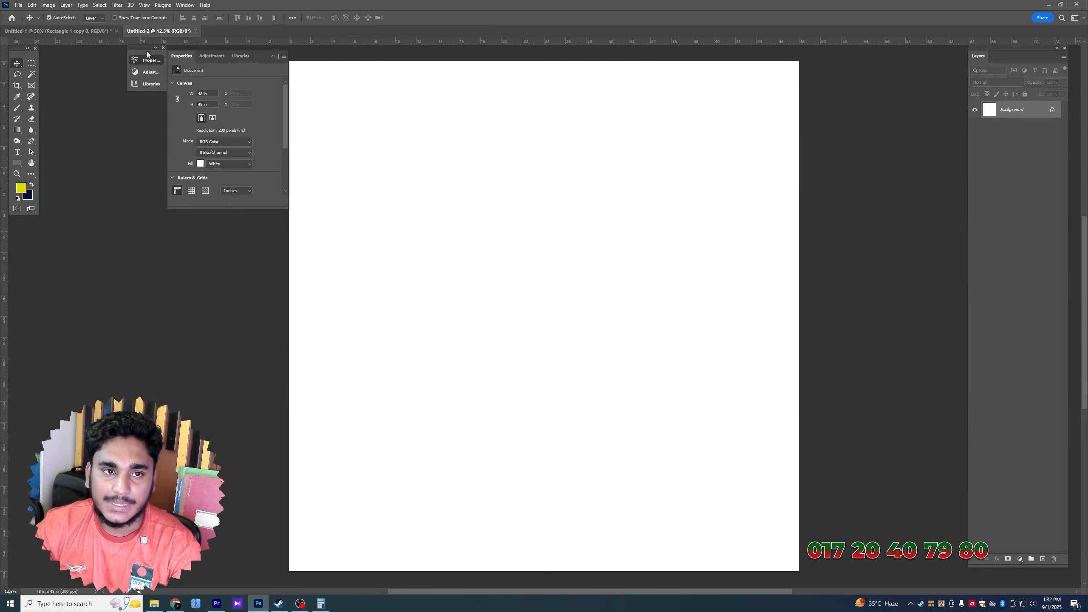
Copy the plaid and its three colour fill layers from Untitled-1 into the new document and align the plaid tile to the canvas's top-left corner
{"action": "left_click", "coordinate": [102, 31]}
{"action": "left_click", "coordinate": [115, 31]}
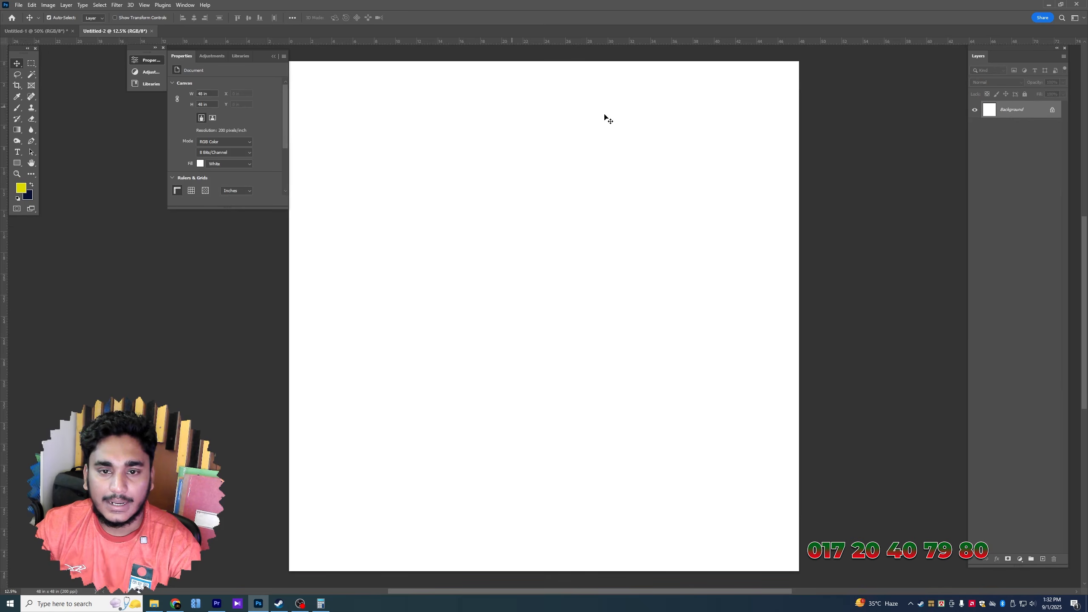
{"action": "left_click_drag", "start_coordinate": [609, 119], "coordinate": [609, 120]}
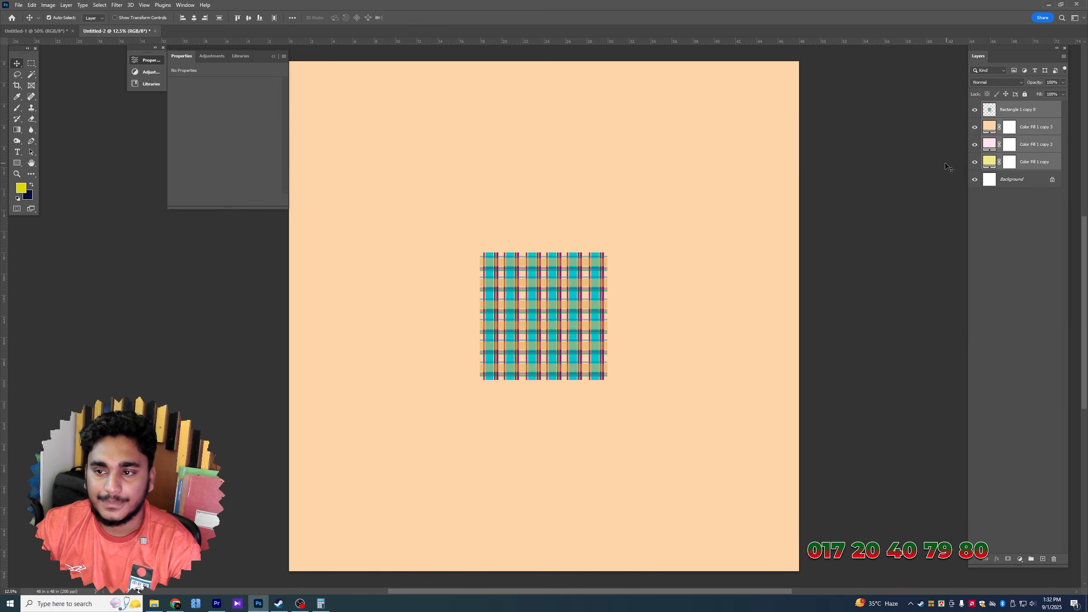
{"action": "left_click", "coordinate": [182, 17]}
{"action": "left_click", "coordinate": [238, 18]}
Duplicate the plaid tile edge to edge across the top of the canvas and merge the copies into one 48-inch-wide row
{"action": "scroll", "coordinate": [349, 121], "scroll_direction": "up", "scroll_amount": 3}
{"action": "left_click_drag", "start_coordinate": [352, 124], "coordinate": [619, 130]}
{"action": "scroll", "coordinate": [509, 93], "scroll_direction": "up", "scroll_amount": 4}
{"action": "left_click_drag", "start_coordinate": [511, 96], "coordinate": [512, 92]}
{"action": "scroll", "coordinate": [509, 130], "scroll_direction": "down", "scroll_amount": 5}
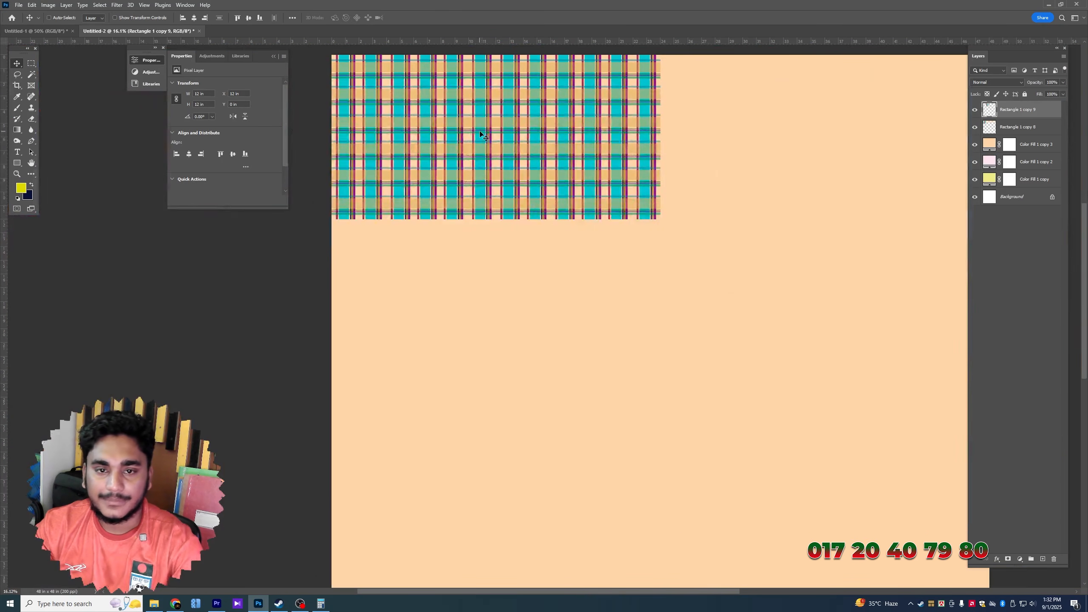
{"action": "left_click_drag", "start_coordinate": [485, 137], "coordinate": [814, 124]}
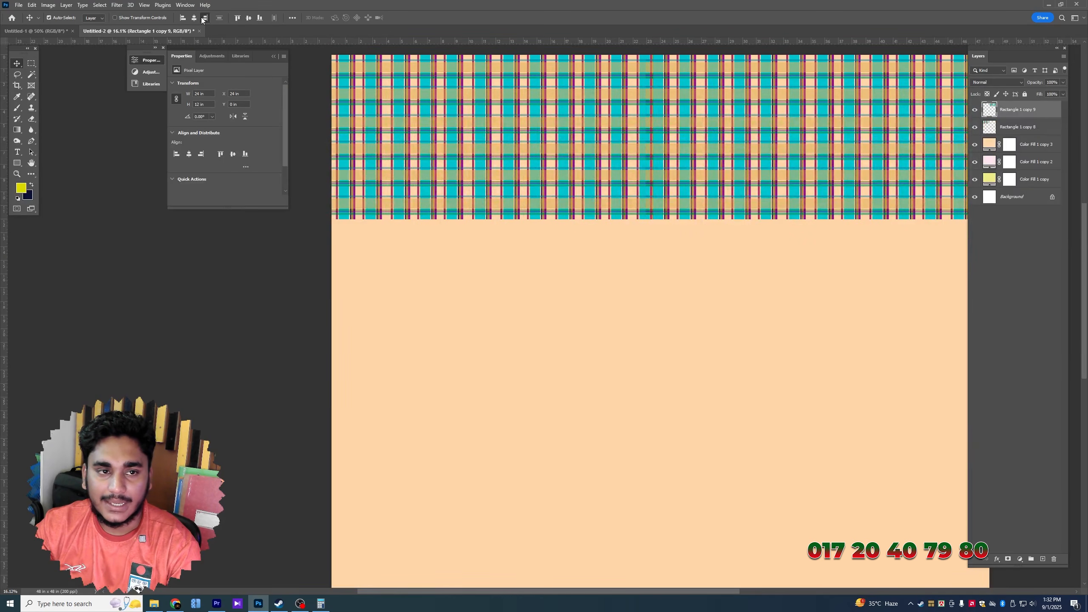
{"action": "key", "text": "ctrl+e"}
Duplicate the plaid row downward until it covers the whole canvas, merging the copies into a single 48 × 48 inch plaid layer
{"action": "left_click_drag", "start_coordinate": [680, 121], "coordinate": [638, 253]}
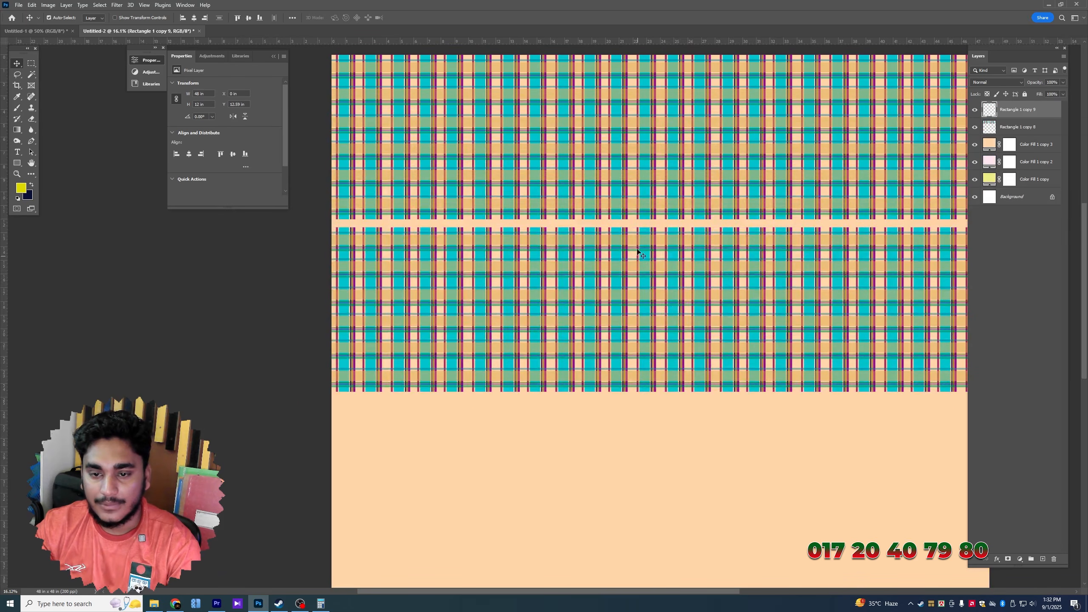
{"action": "scroll", "coordinate": [638, 253], "scroll_direction": "up", "scroll_amount": 5}
{"action": "left_click_drag", "start_coordinate": [656, 206], "coordinate": [662, 177]}
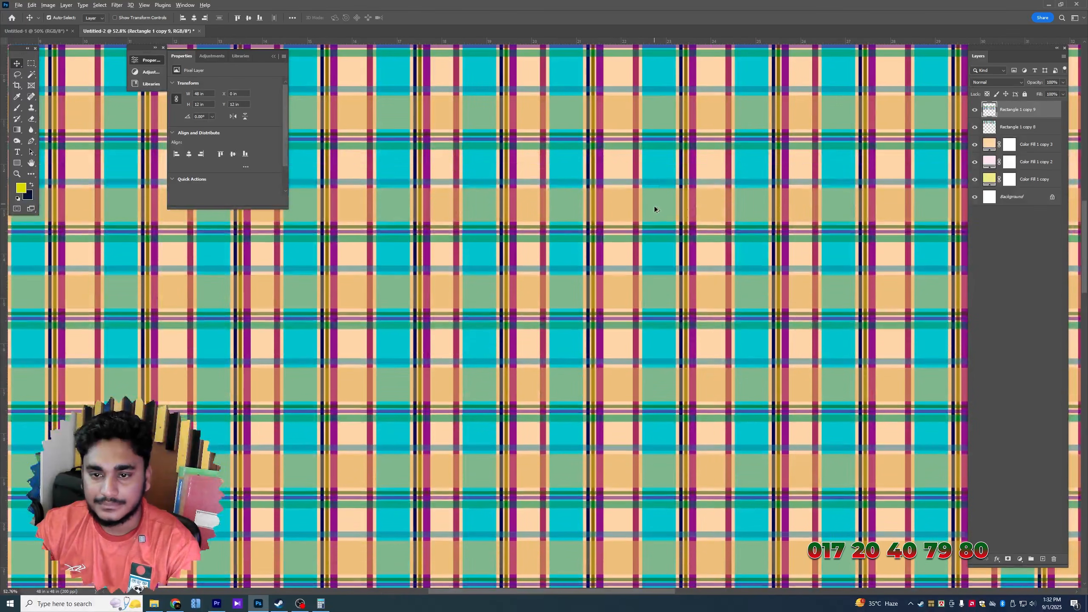
{"action": "scroll", "coordinate": [655, 209], "scroll_direction": "down", "scroll_amount": 5}
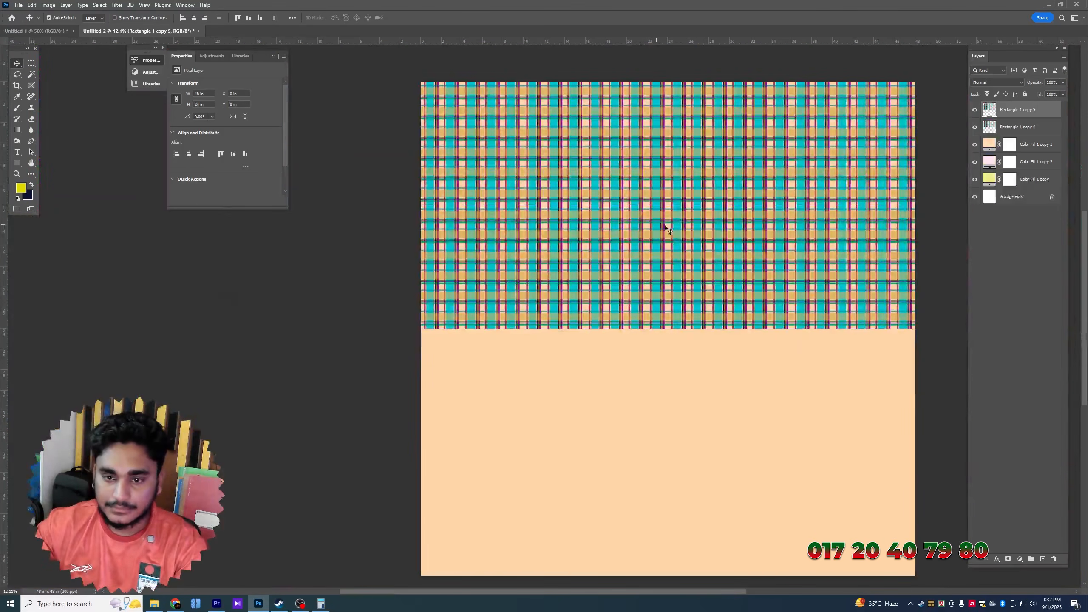
{"action": "right_click", "coordinate": [701, 412]}
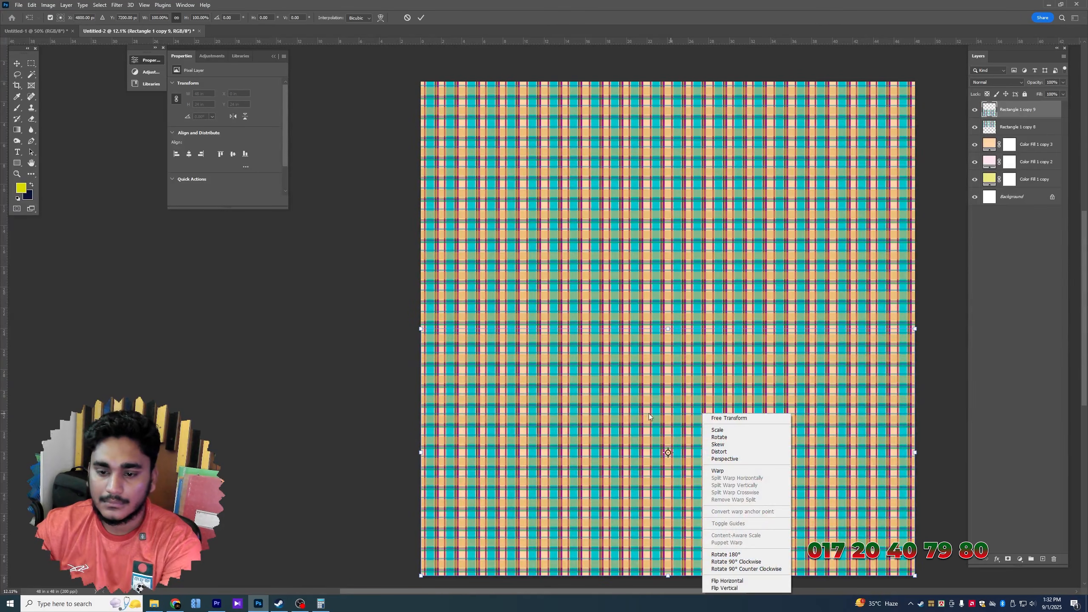
{"action": "key", "text": "Escape"}
{"action": "left_click", "coordinate": [1007, 131], "text": "shift"}
{"action": "key", "text": "ctrl+e"}
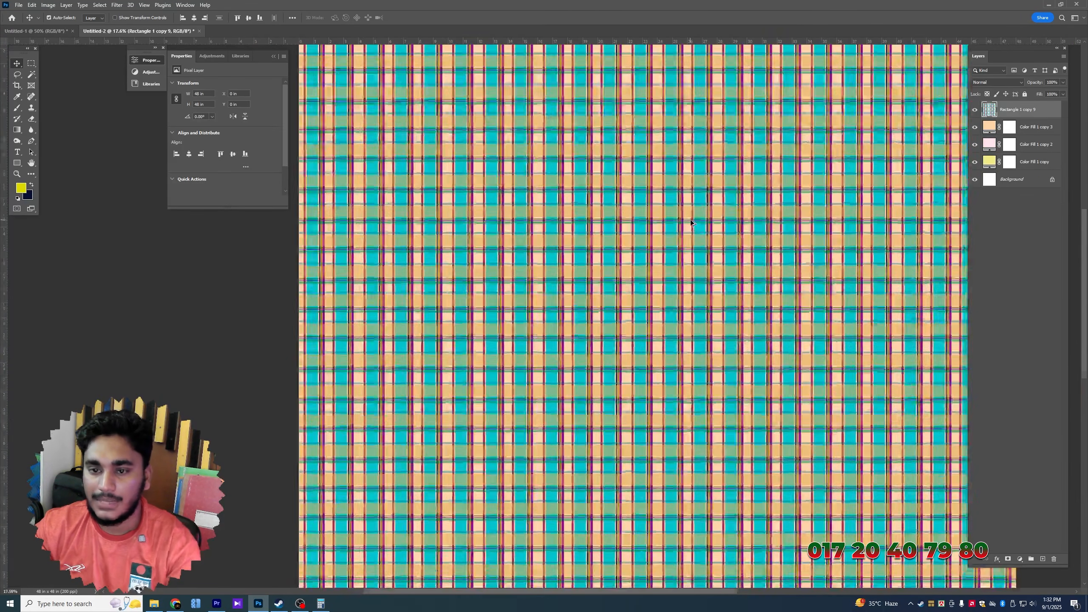
{"action": "scroll", "coordinate": [697, 216], "scroll_direction": "up", "scroll_amount": 3}
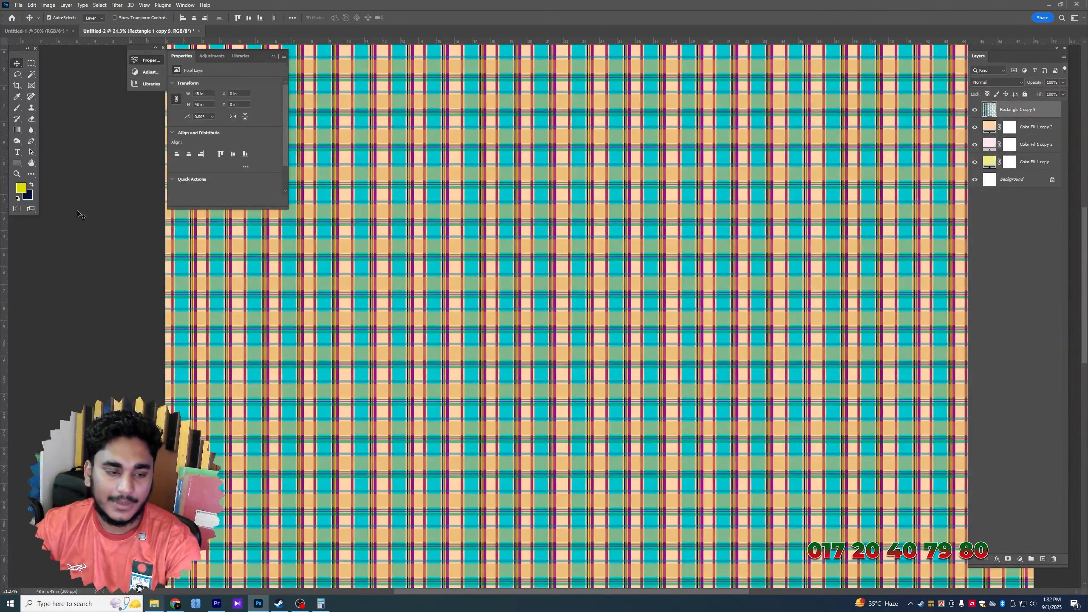
Open the Mok.tif shirt mockup from the Shirt Design folder and open its Layer 2 smart object for editing
{"action": "left_click", "coordinate": [18, 6]}
{"action": "left_click", "coordinate": [33, 24]}
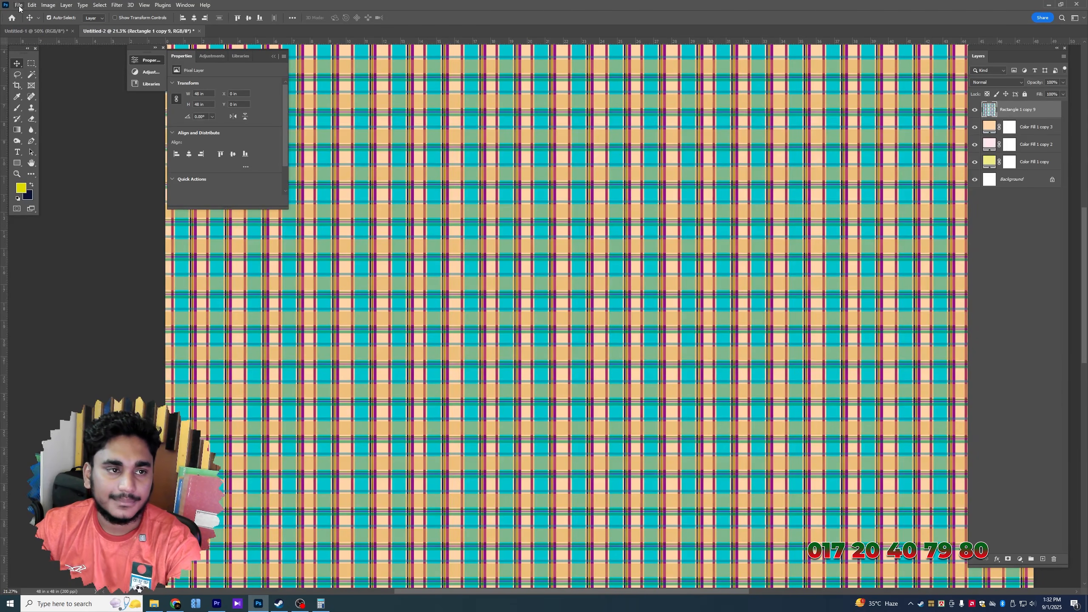
{"action": "left_click", "coordinate": [18, 5]}
{"action": "left_click", "coordinate": [32, 25]}
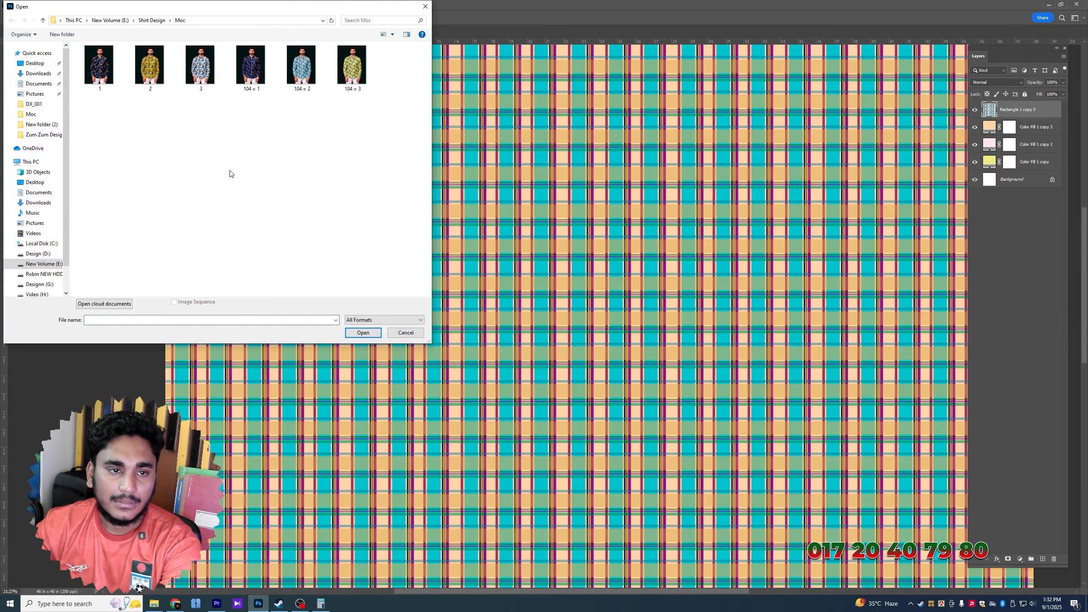
{"action": "key", "text": "alt+Up"}
{"action": "double_click", "coordinate": [352, 65]}
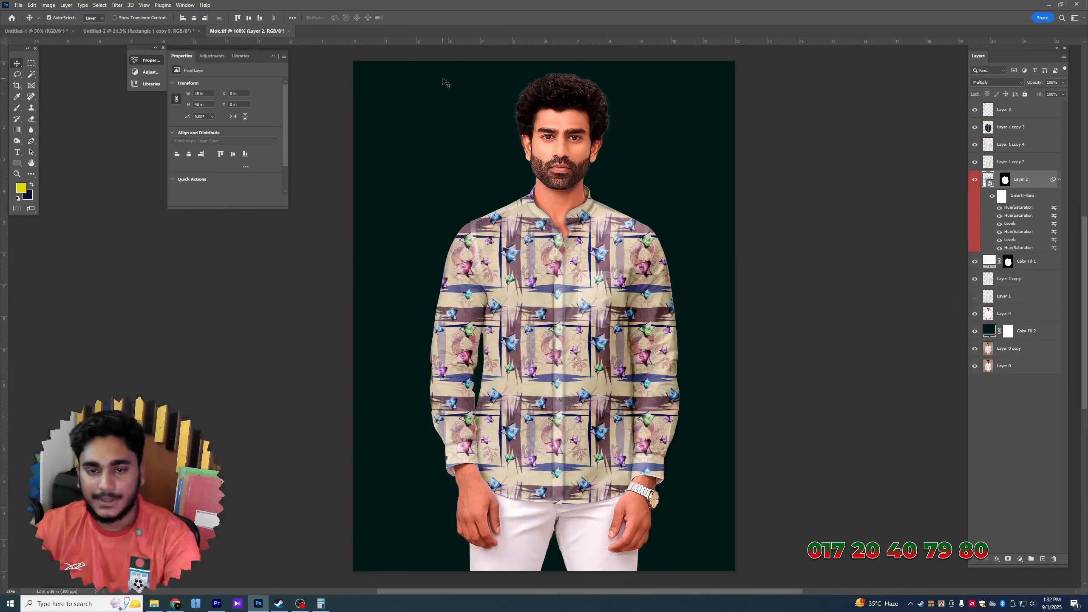
{"action": "double_click", "coordinate": [989, 181]}
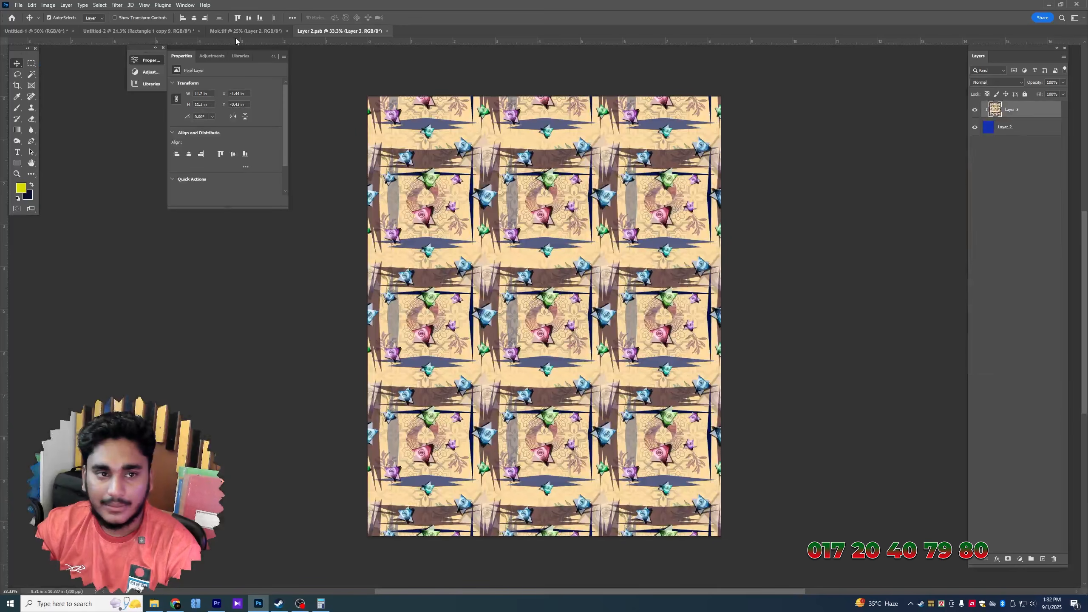
Paste a flattened copy of the plaid from Untitled-2 into the smart object and delete the old floral pattern layer
{"action": "left_click", "coordinate": [170, 31]}
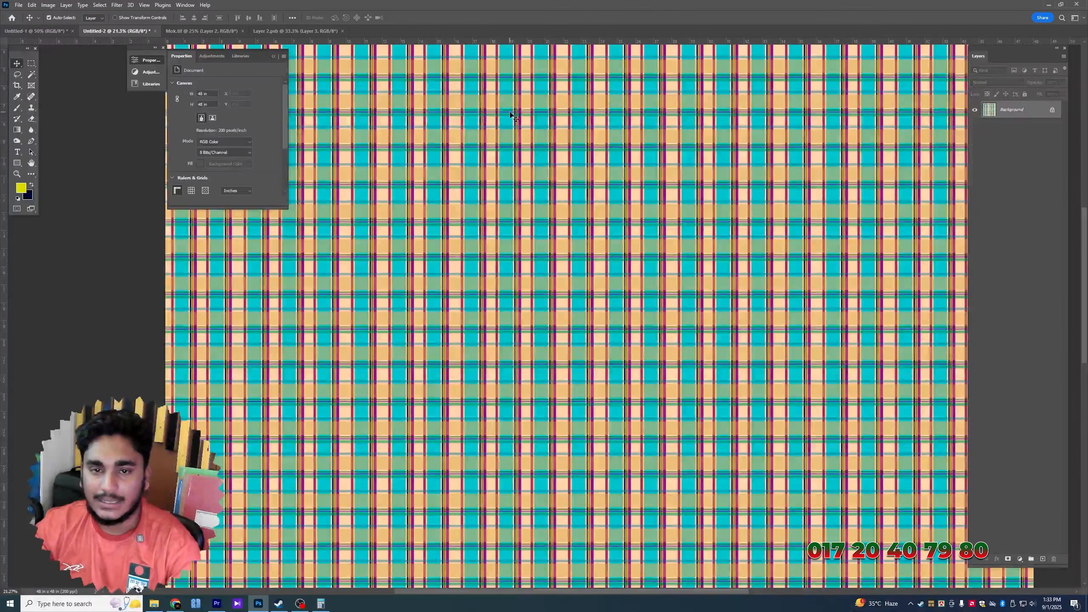
{"action": "left_click", "coordinate": [341, 31]}
{"action": "left_click", "coordinate": [1032, 129]}
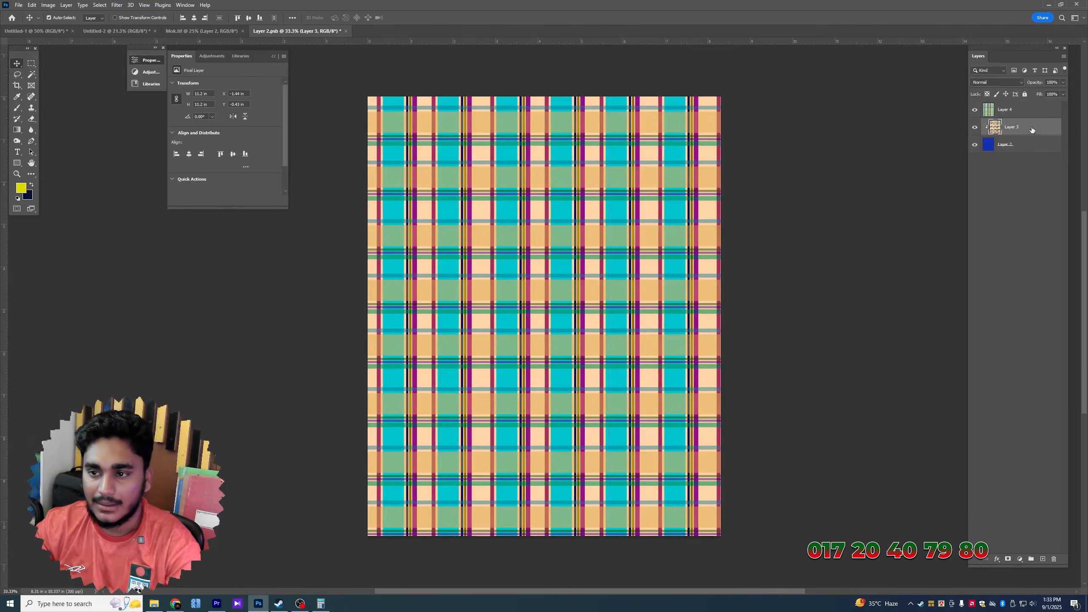
{"action": "key", "text": "Delete"}
Centre the plaid layer on the smart object's canvas, scale it to 35% and clip it to the blue layer
{"action": "left_click", "coordinate": [1029, 112]}
{"action": "left_click", "coordinate": [194, 17]}
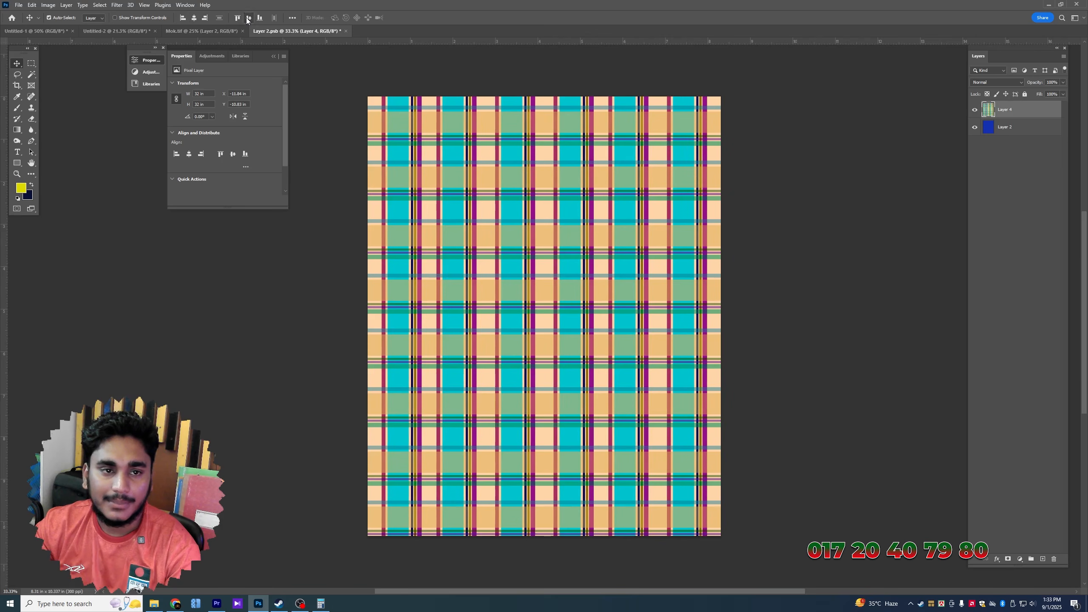
{"action": "left_click", "coordinate": [248, 17]}
{"action": "key", "text": "ctrl+t"}
{"action": "left_click", "coordinate": [160, 18]}
{"action": "type", "text": "35"}
{"action": "key", "text": "Return"}
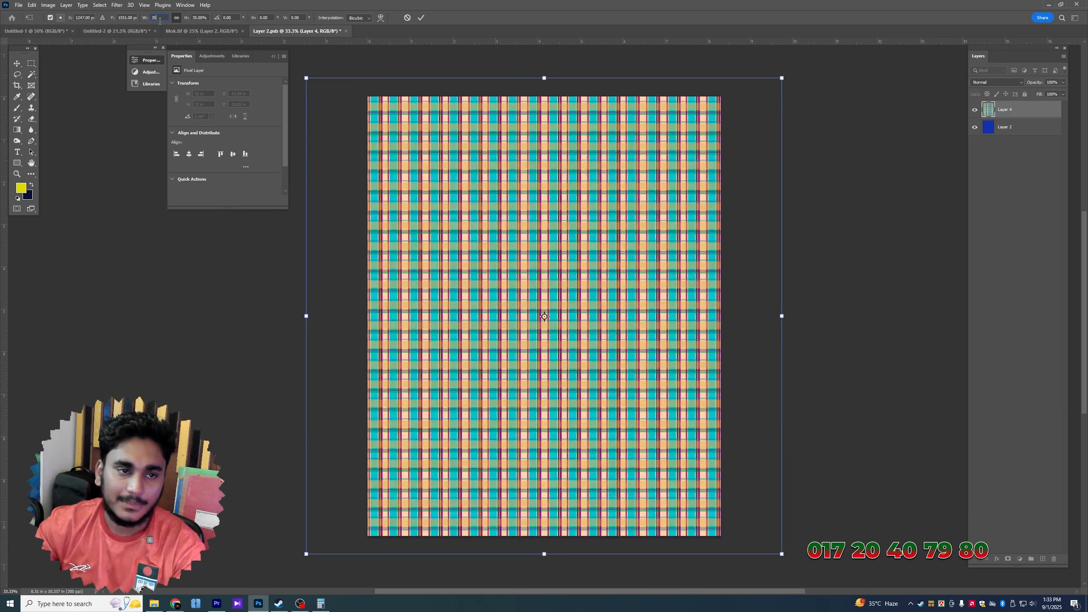
{"action": "key", "text": "Return"}
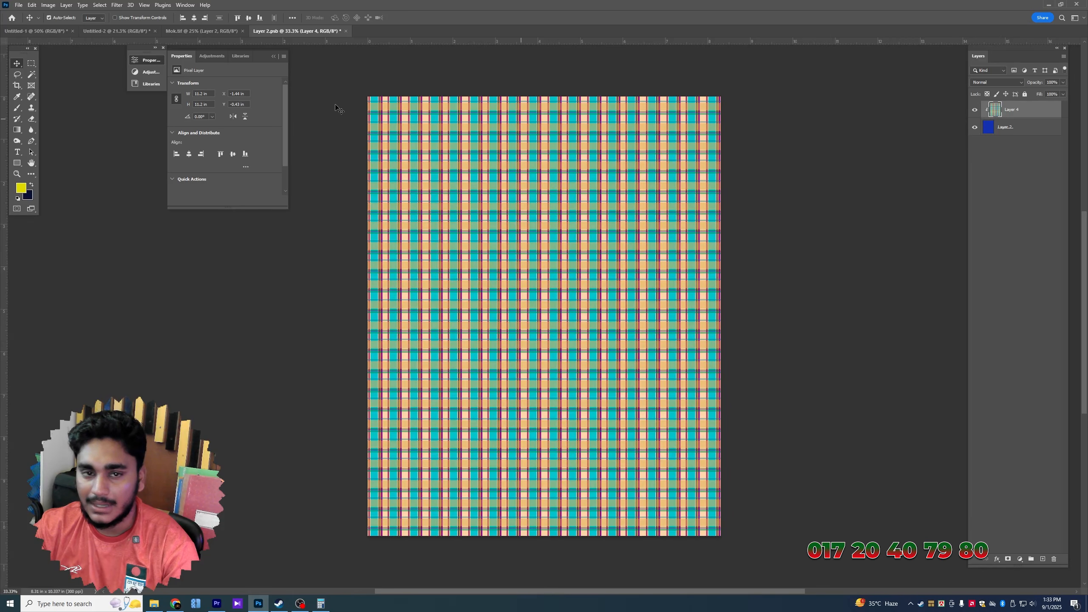
Save the smart object to update the mockup and inspect the plaid on the shirt up close
{"action": "key", "text": "ctrl+s"}
{"action": "left_click", "coordinate": [202, 31]}
{"action": "scroll", "coordinate": [546, 360], "scroll_direction": "up", "scroll_amount": 5}
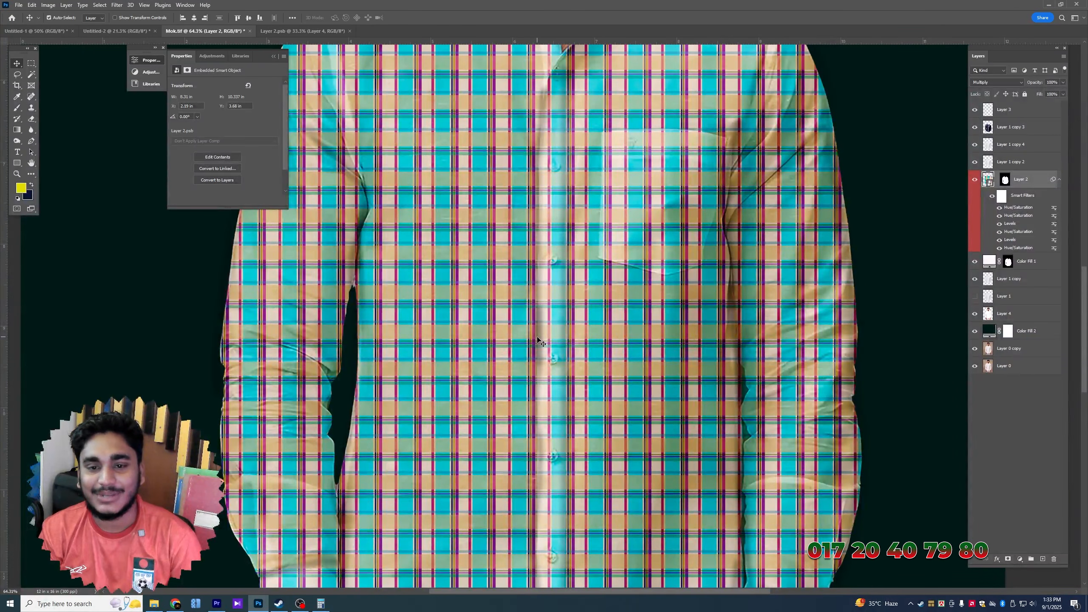
{"action": "scroll", "coordinate": [541, 342], "scroll_direction": "down", "scroll_amount": 3}
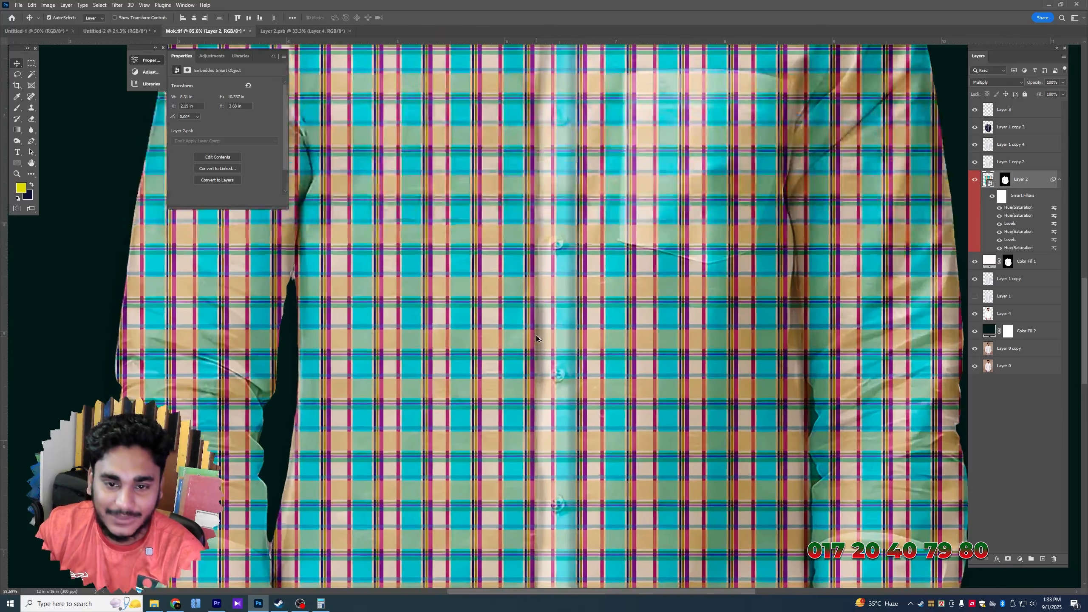
{"action": "scroll", "coordinate": [577, 308], "scroll_direction": "up", "scroll_amount": 1}
Flatten the shirt mockup and save it as a TIFF named "105 = 1" in the Moc folder
{"action": "key", "text": "ctrl+shift+e"}
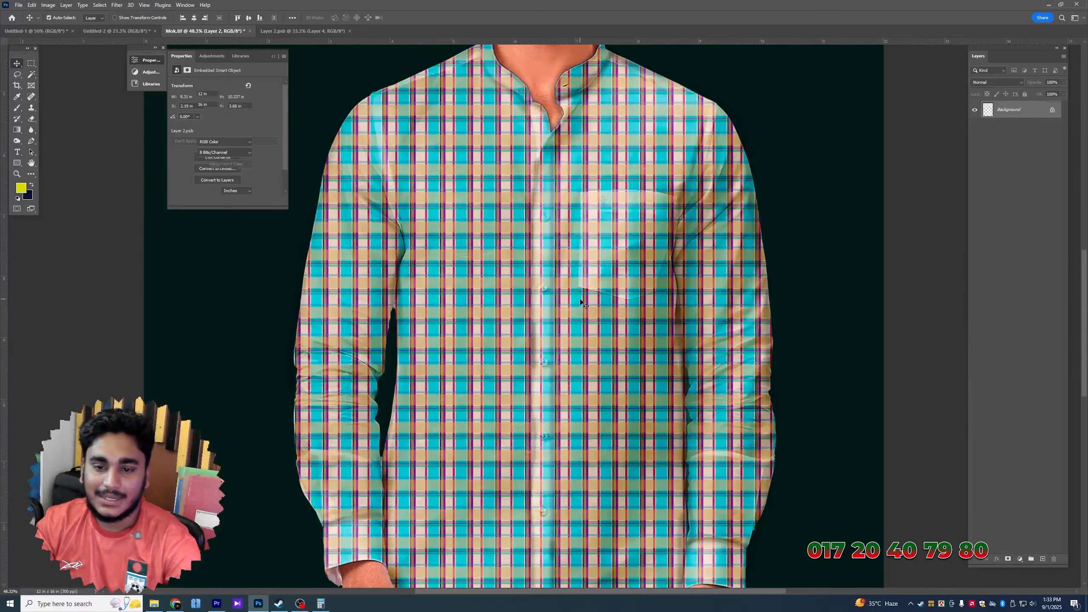
{"action": "key", "text": "ctrl+shift+s"}
{"action": "double_click", "coordinate": [314, 79]}
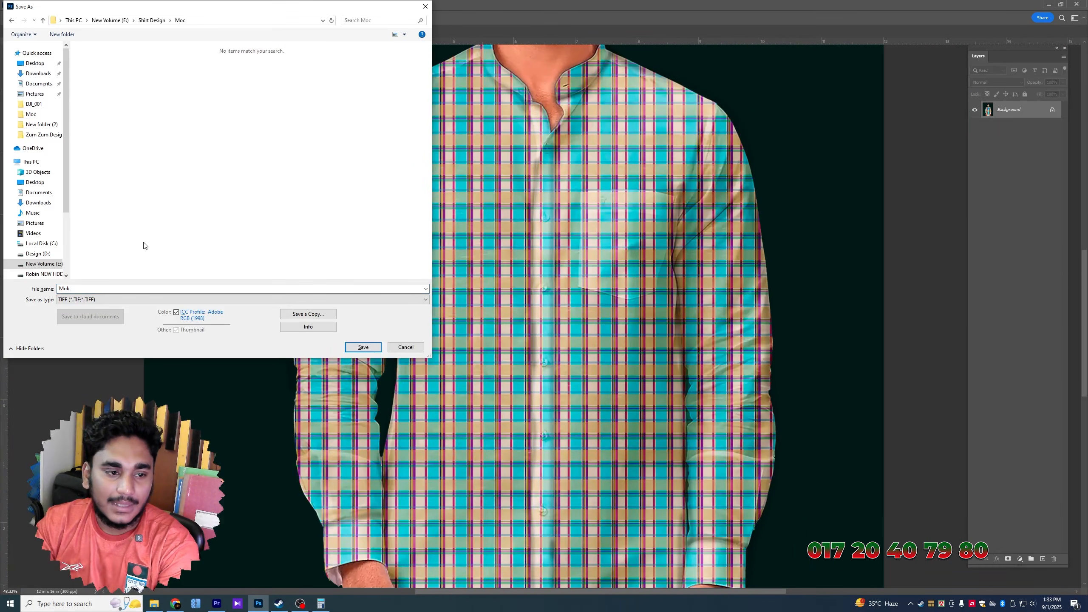
{"action": "double_click", "coordinate": [105, 289]}
{"action": "type", "text": "105"}
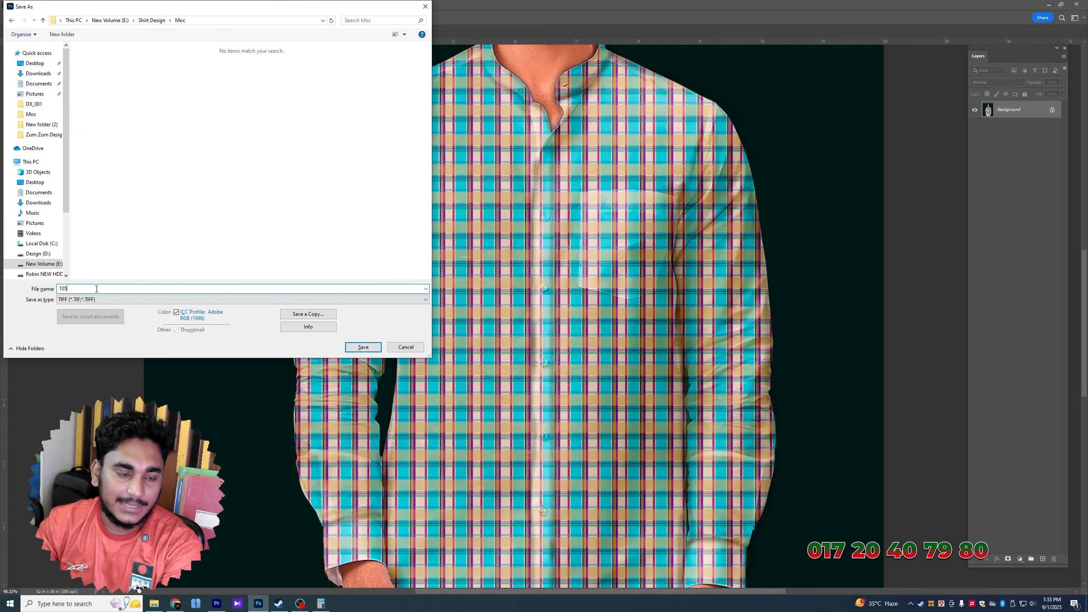
{"action": "type", "text": " = 1"}
{"action": "key", "text": "Return"}
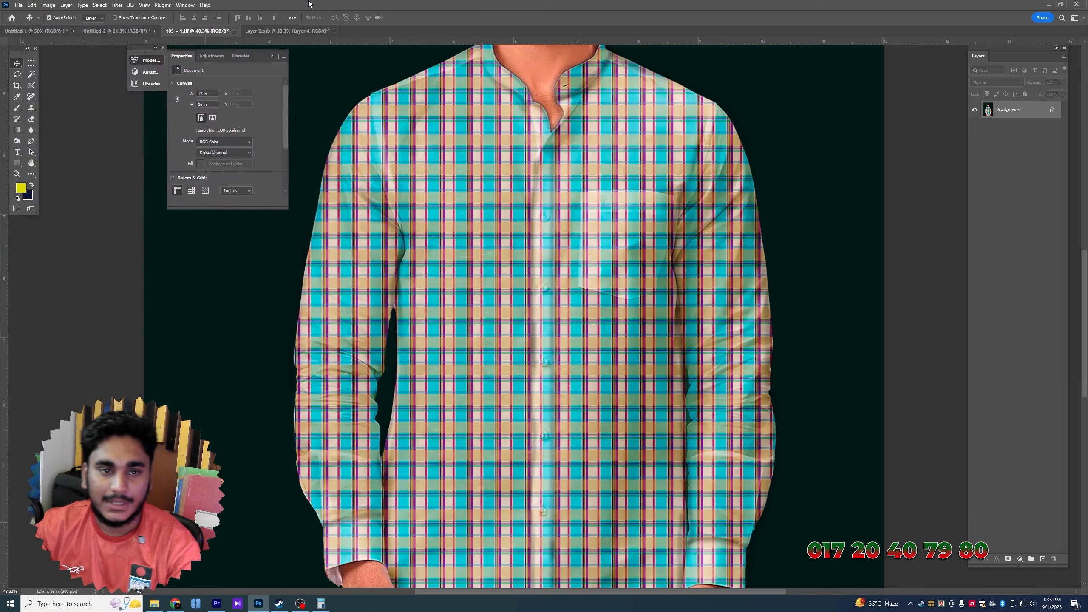
In Untitled-2, hide the light peach fill layer and shift the plaid layer's hue with Hue/Saturation to turn its turquoise stripes blue
{"action": "left_click", "coordinate": [88, 32]}
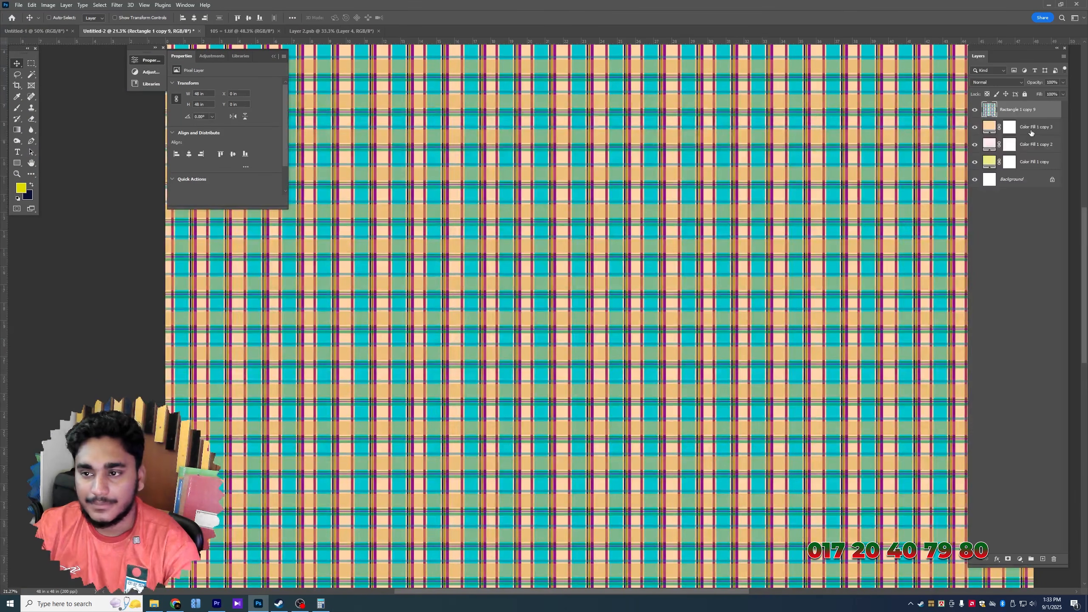
{"action": "left_click", "coordinate": [975, 128]}
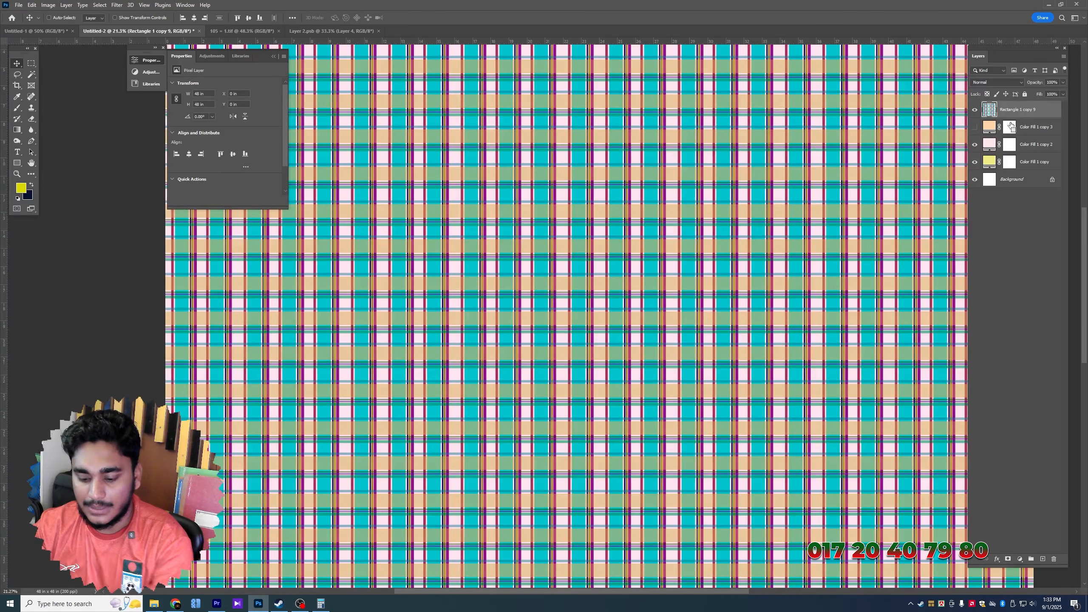
{"action": "key", "text": "ctrl+u"}
{"action": "left_click", "coordinate": [804, 190]}
{"action": "mouse_move", "coordinate": [804, 190]}
{"action": "left_mouse_down"}
{"action": "mouse_move", "coordinate": [760, 192]}
{"action": "mouse_move", "coordinate": [799, 193]}
{"action": "left_mouse_up"}
{"action": "key", "text": "Return"}
{"action": "key", "text": "v"}
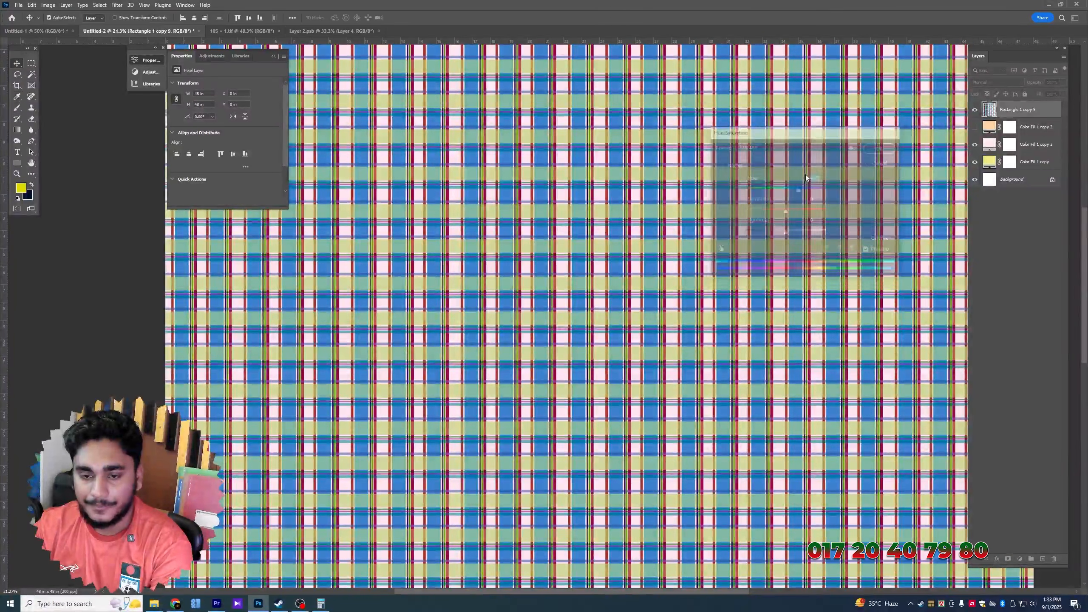
Replace the plaid layer in the shirt's smart object with a flattened copy of the blue and pink plaid
{"action": "key", "text": "ctrl+shift+e"}
{"action": "left_click", "coordinate": [279, 32]}
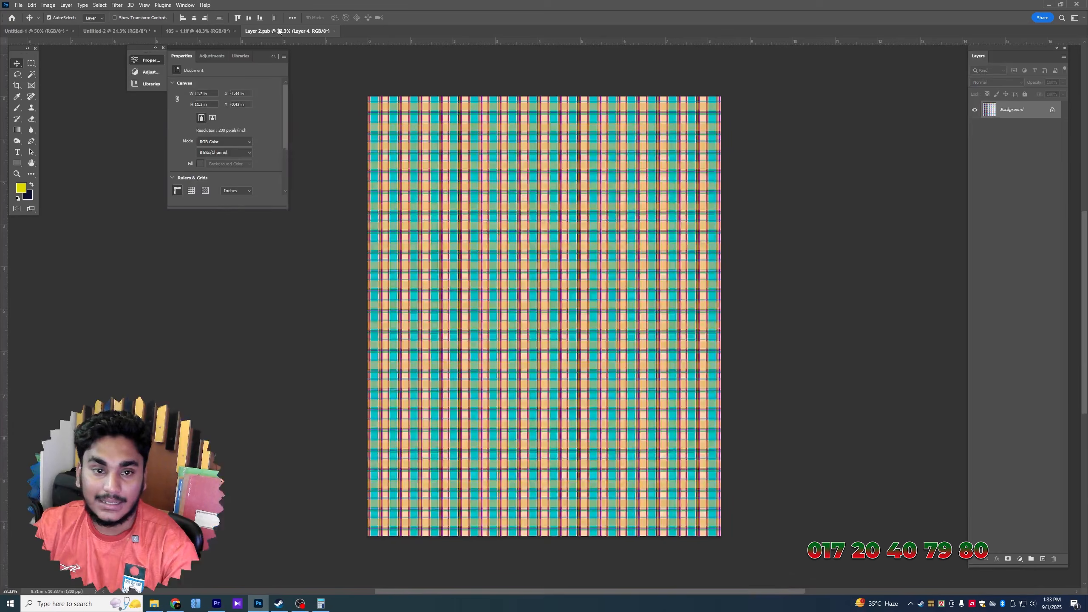
{"action": "key", "text": "Delete"}
{"action": "key", "text": "ctrl+v"}
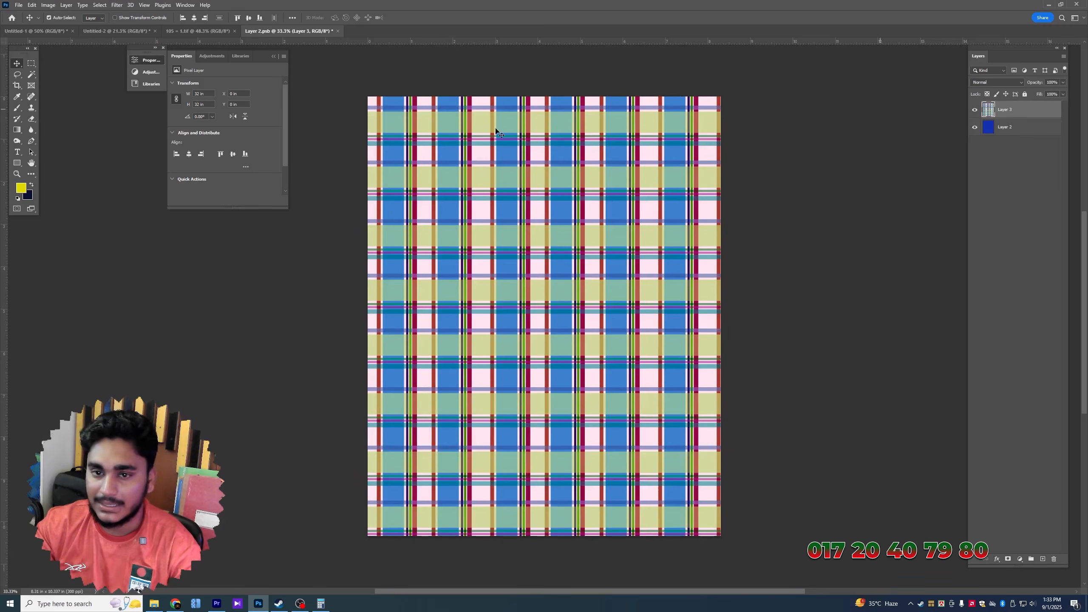
Scale the blue and pink plaid to 35% in the smart object, clip it to Layer 2 and save the smart object
{"action": "key", "text": "ctrl+t"}
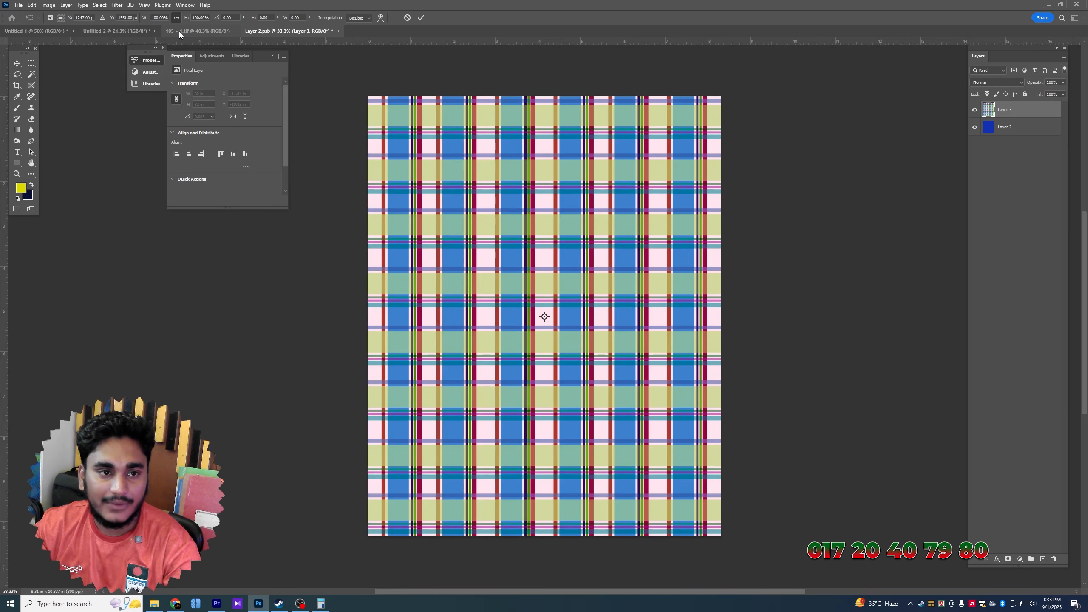
{"action": "left_click", "coordinate": [160, 18]}
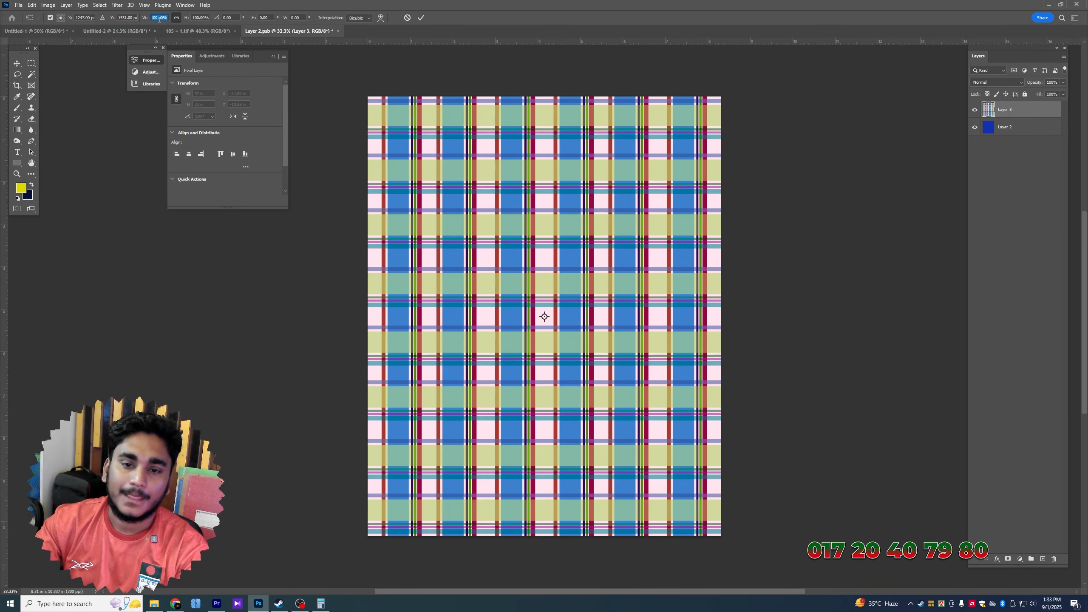
{"action": "type", "text": "35"}
{"action": "key", "text": "Return"}
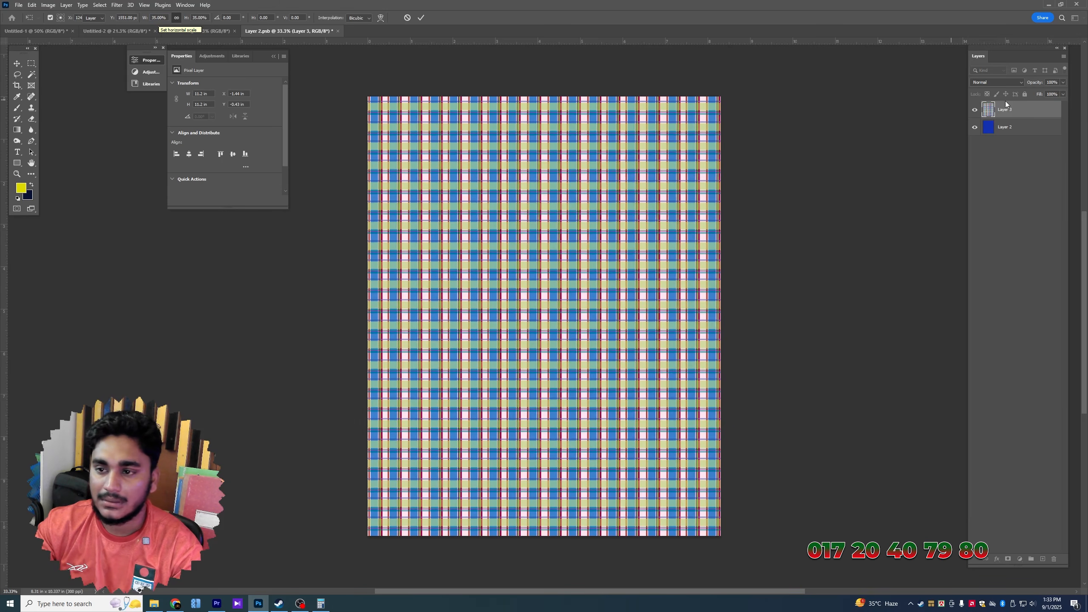
{"action": "key", "text": "Return"}
{"action": "key", "text": "ctrl+s"}
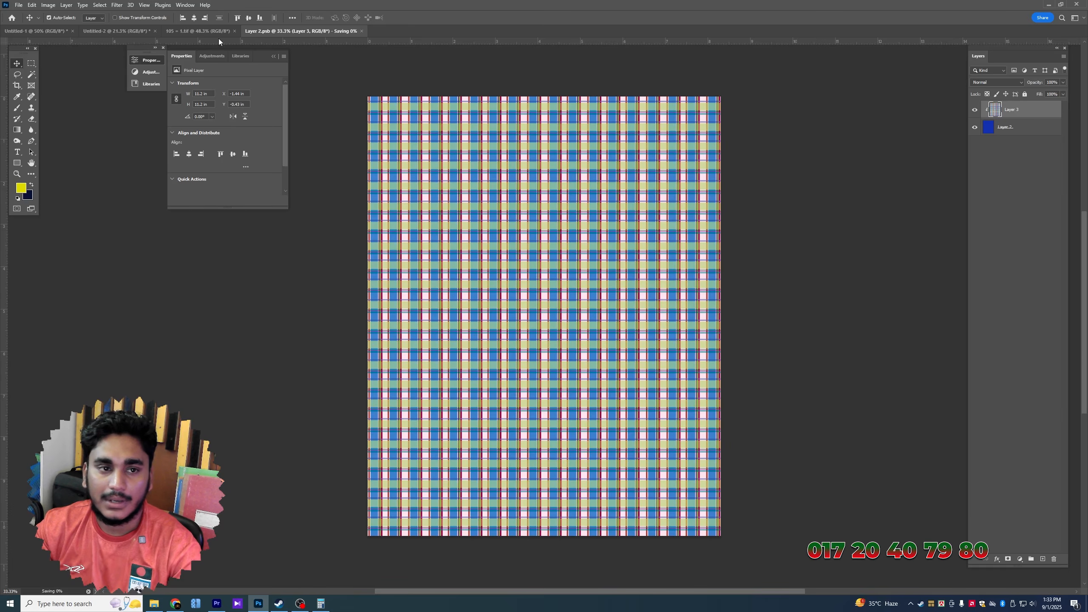
Undo the flattening of the shirt mockup to restore its layers and update the shirt with the saved blue plaid
{"action": "left_click", "coordinate": [187, 31]}
{"action": "scroll", "coordinate": [487, 240], "scroll_direction": "up", "scroll_amount": 3}
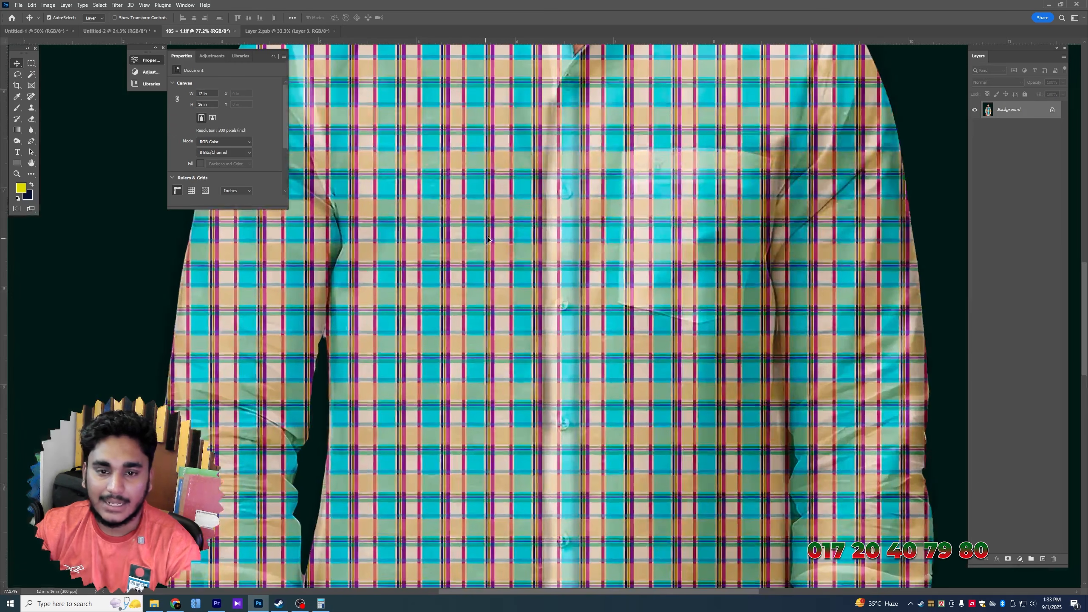
{"action": "left_click", "coordinate": [582, 114]}
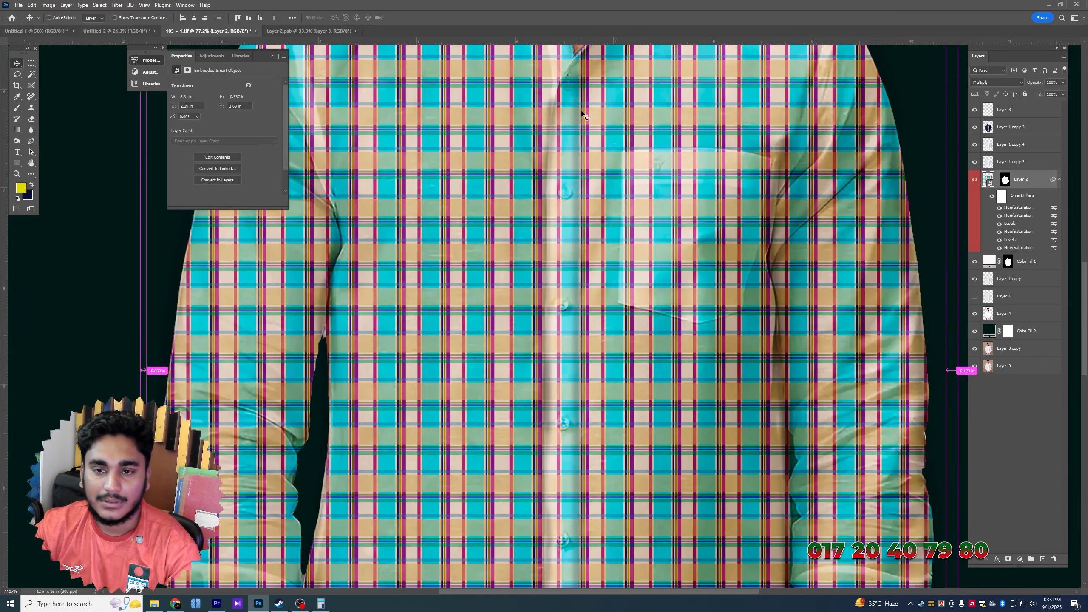
{"action": "left_click", "coordinate": [322, 33]}
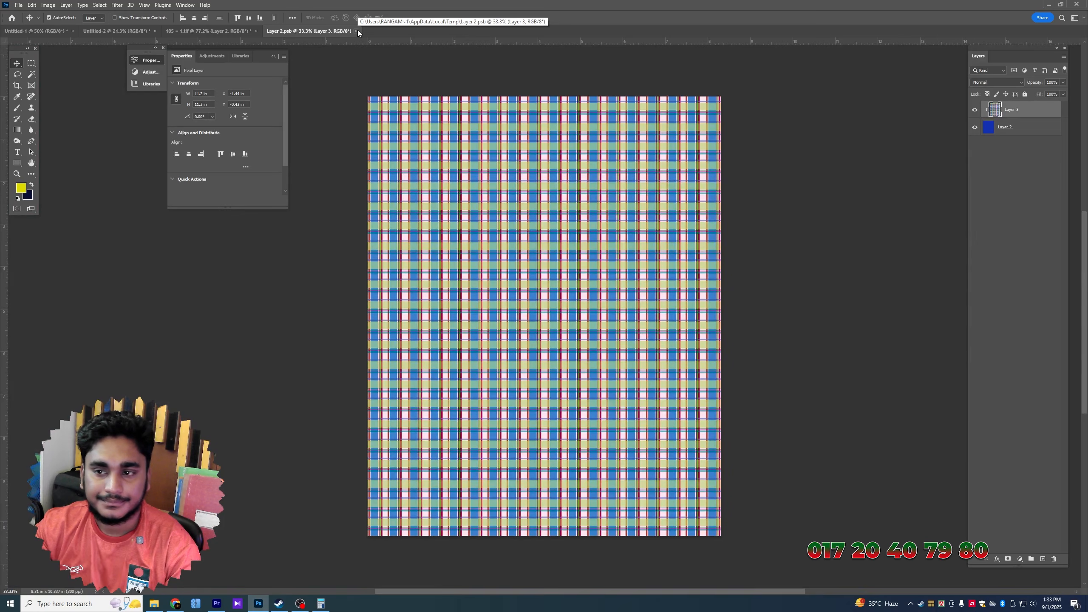
{"action": "left_click", "coordinate": [207, 31]}
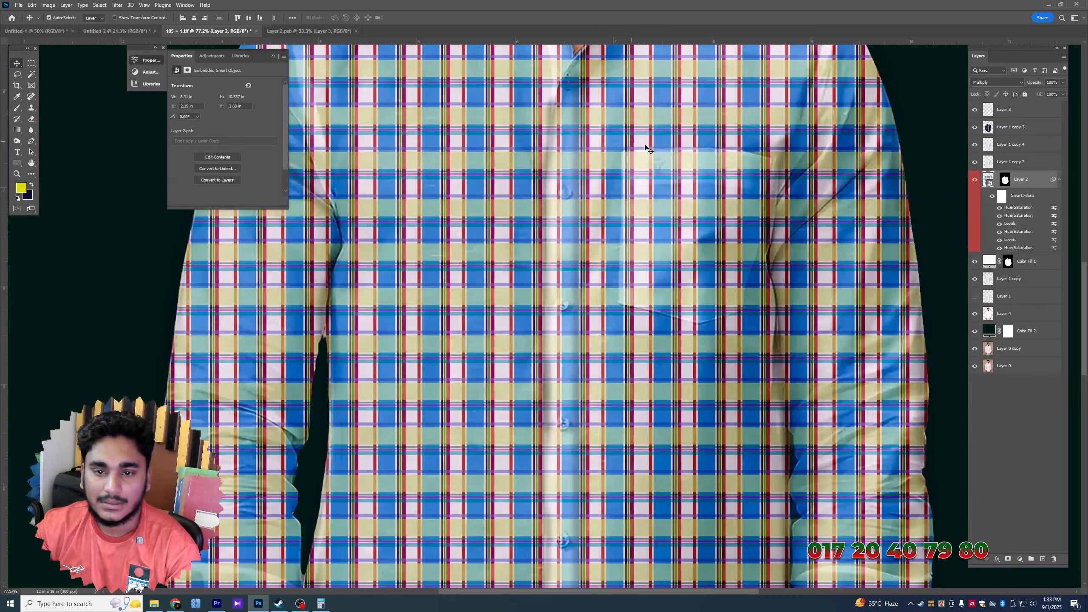
Flatten the blue plaid shirt mockup and save it as a TIFF named "105 = 2" in the Moc folder
{"action": "scroll", "coordinate": [621, 223], "scroll_direction": "down", "scroll_amount": 2}
{"action": "scroll", "coordinate": [619, 224], "scroll_direction": "down", "scroll_amount": 2}
{"action": "scroll", "coordinate": [620, 224], "scroll_direction": "up", "scroll_amount": 1}
{"action": "key", "text": "ctrl+shift+e"}
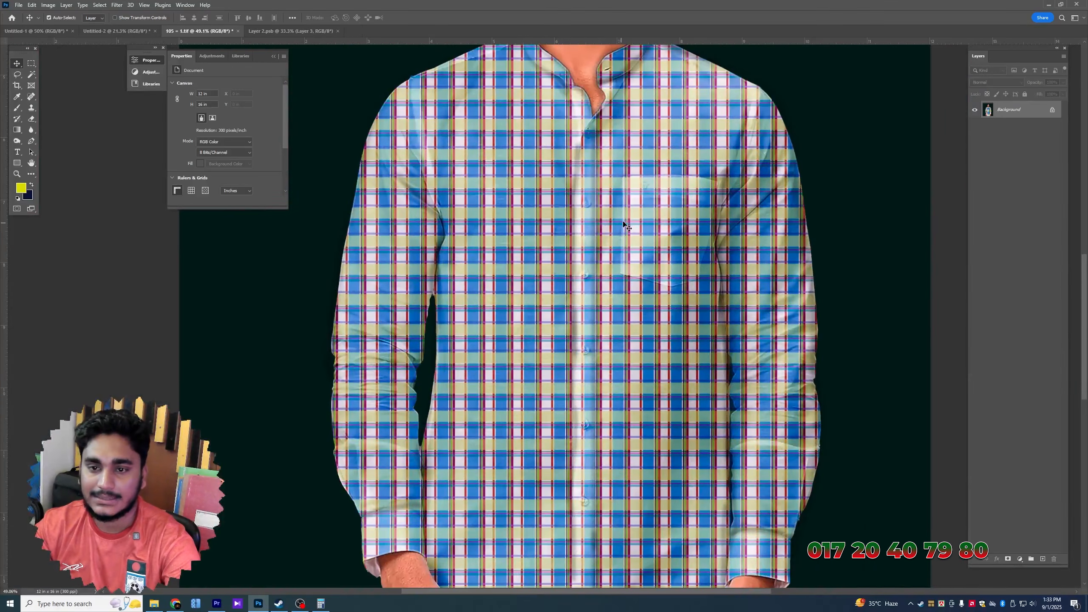
{"action": "key", "text": "ctrl+shift+s"}
{"action": "left_click", "coordinate": [92, 289]}
{"action": "key", "text": "BackSpace"}
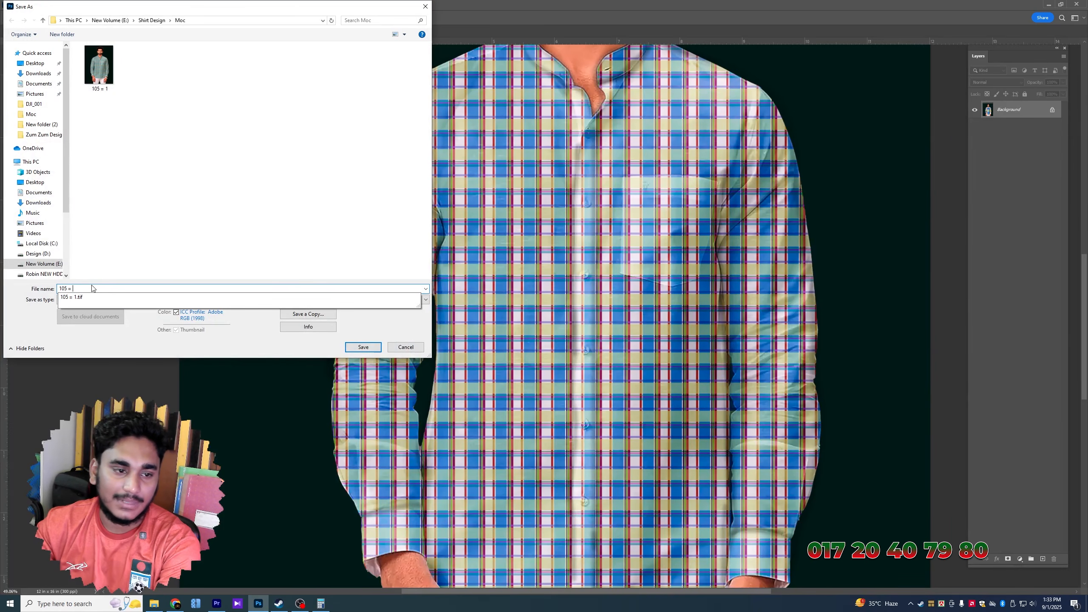
{"action": "type", "text": "2"}
{"action": "key", "text": "Return"}
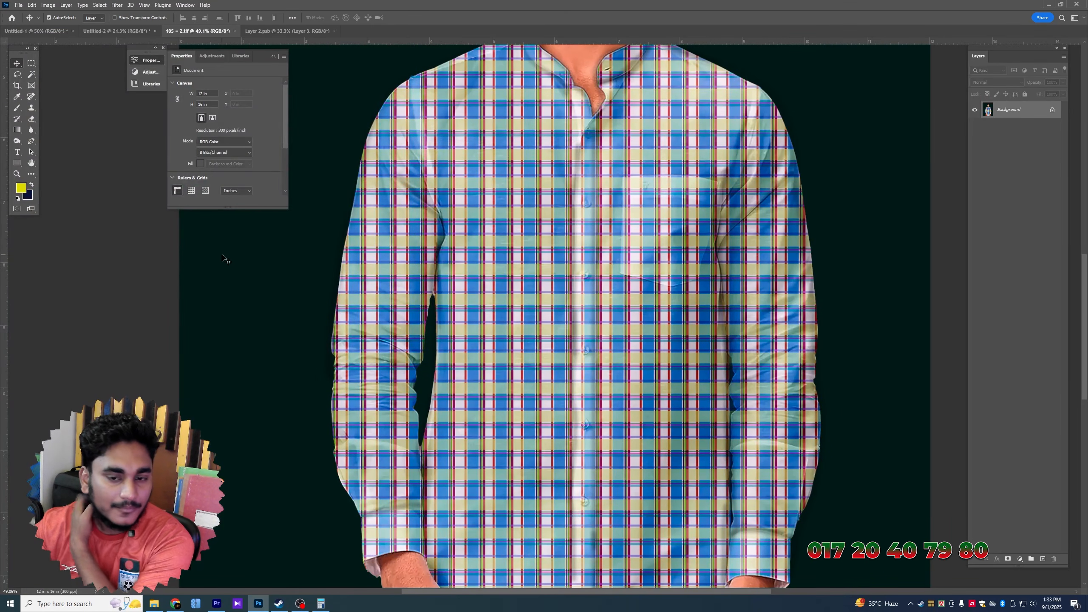
In Untitled-2, hide the light pink fill layer and shift the plaid layer's hue with Hue/Saturation to turn its blue stripes crimson pink
{"action": "scroll", "coordinate": [510, 287], "scroll_direction": "up", "scroll_amount": 3}
{"action": "scroll", "coordinate": [510, 287], "scroll_direction": "down", "scroll_amount": 2}
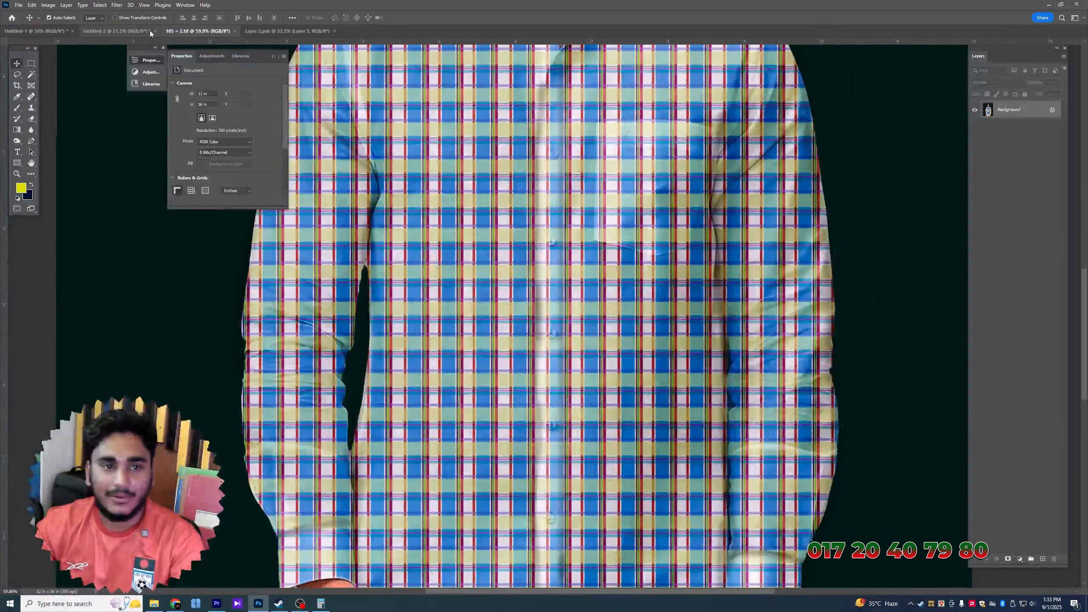
{"action": "left_click", "coordinate": [116, 31]}
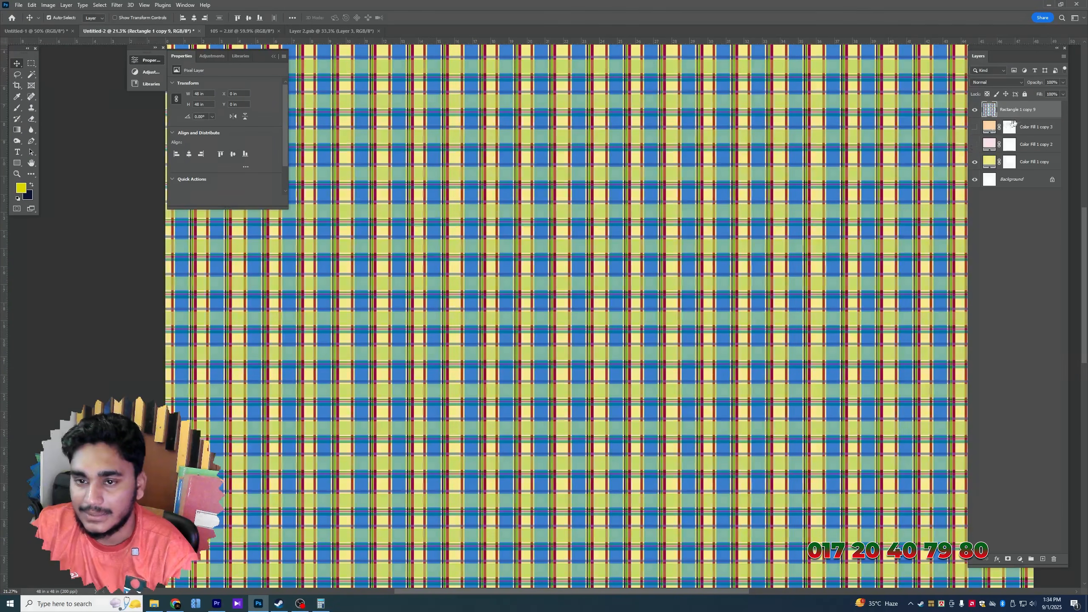
{"action": "key", "text": "ctrl+u"}
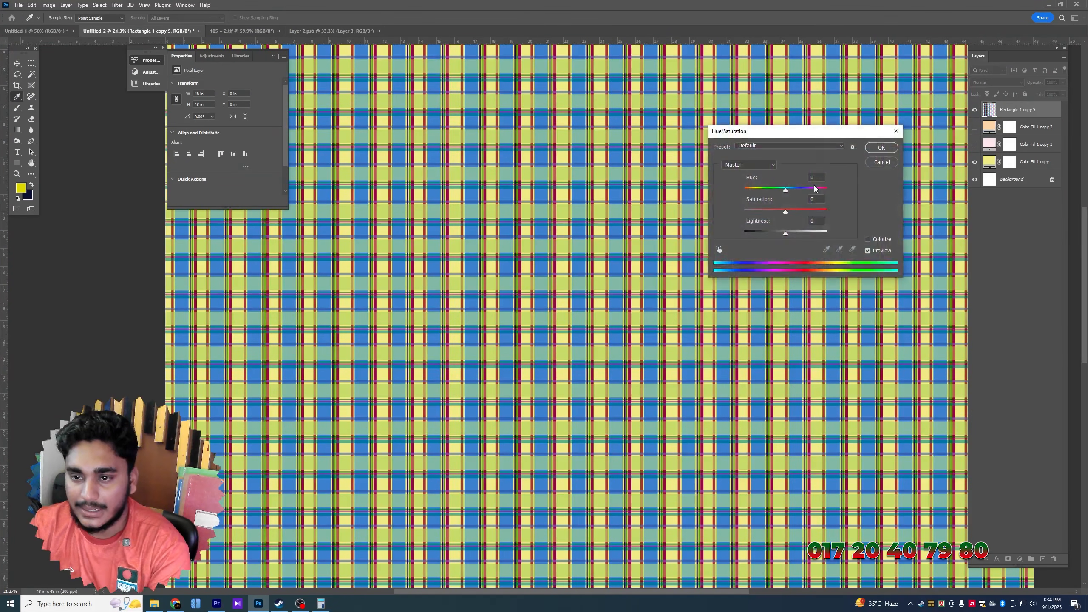
{"action": "left_click_drag", "start_coordinate": [826, 190], "coordinate": [818, 192]}
{"action": "key", "text": "Return"}
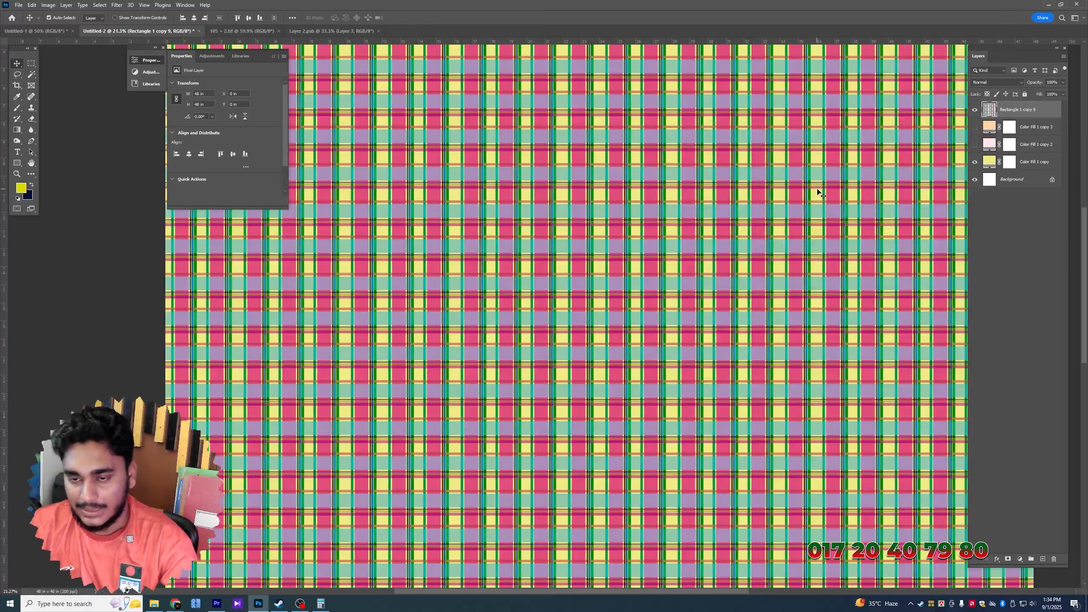
Replace the smart object's plaid with a flattened copy of the crimson and yellow plaid, centred on the canvas
{"action": "key", "text": "alt+l"}
{"action": "key", "text": "f"}
{"action": "left_click", "coordinate": [287, 31]}
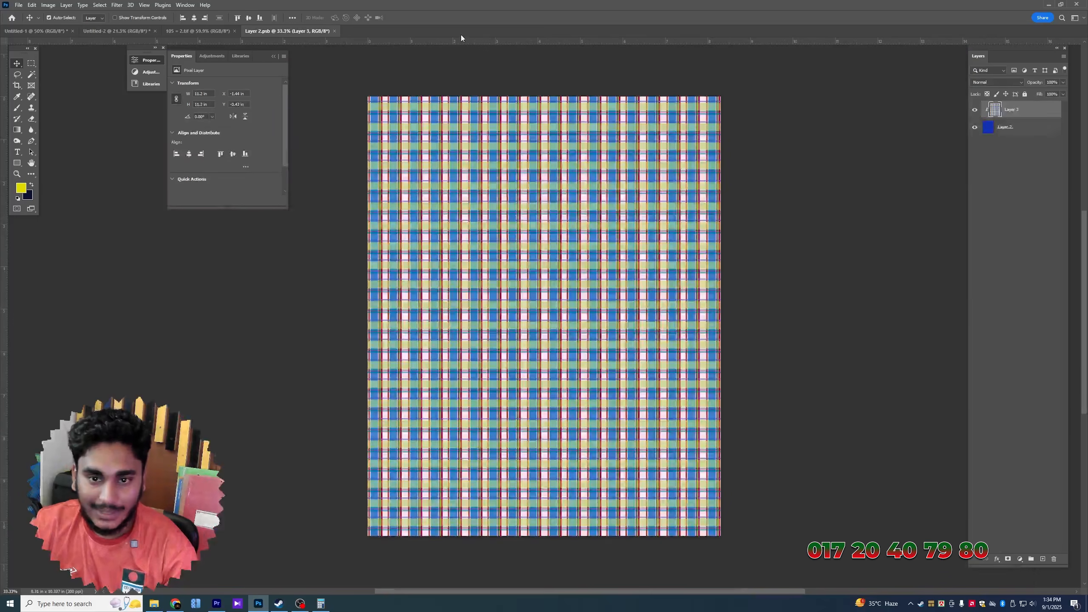
{"action": "key", "text": "Delete"}
{"action": "key", "text": "ctrl+v"}
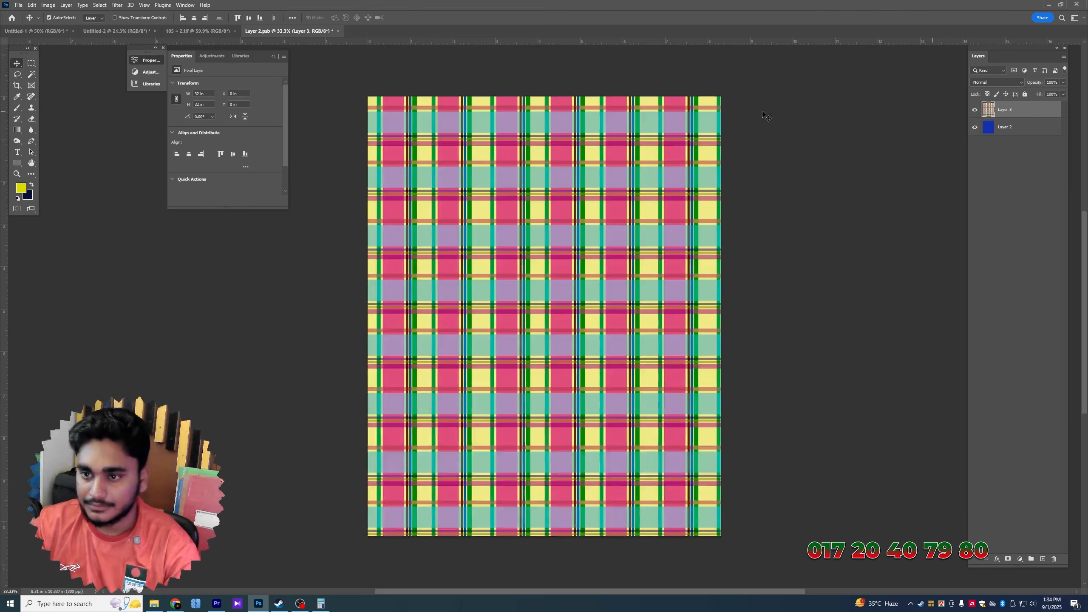
{"action": "left_click", "coordinate": [197, 18]}
{"action": "left_click", "coordinate": [254, 19]}
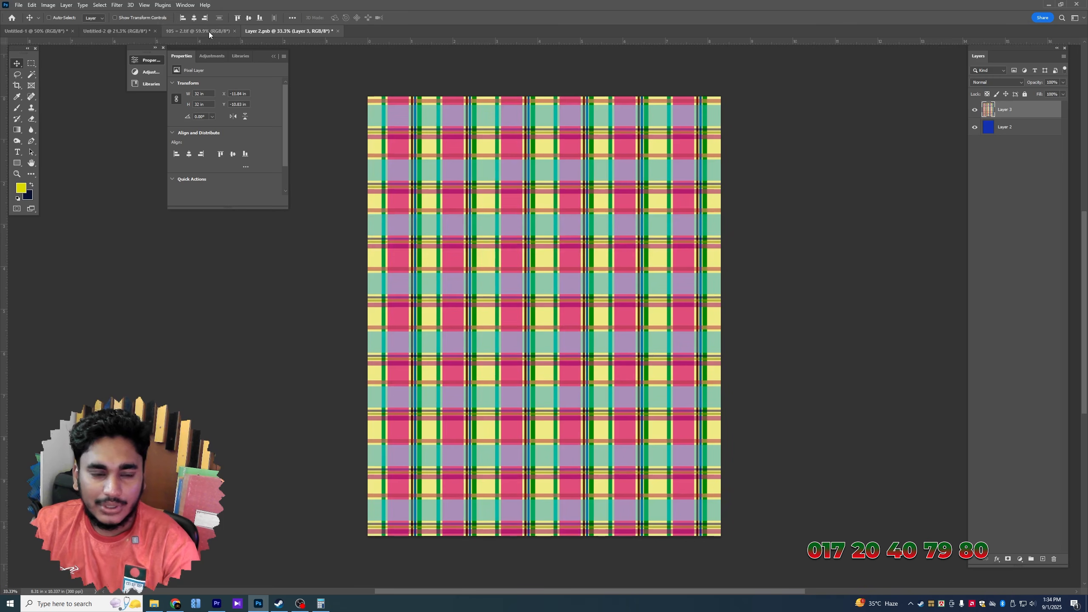
Scale the crimson and yellow plaid to 35% and clip it to Layer 2
{"action": "key", "text": "ctrl+t"}
{"action": "type", "text": "35"}
{"action": "key", "text": "Return"}
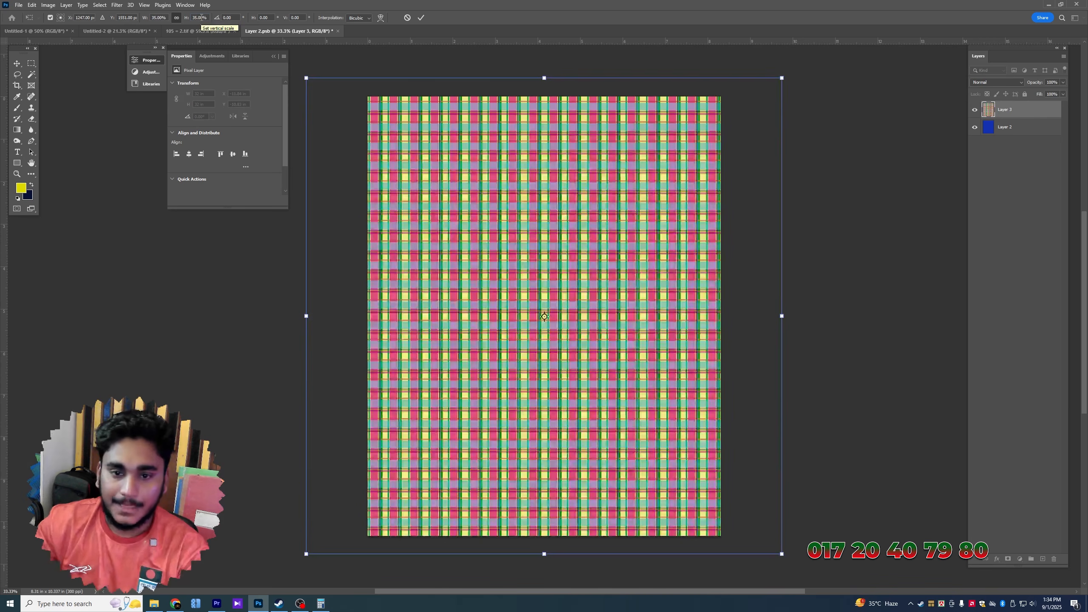
{"action": "key", "text": "Return"}
{"action": "left_click", "coordinate": [1001, 118], "text": "alt"}
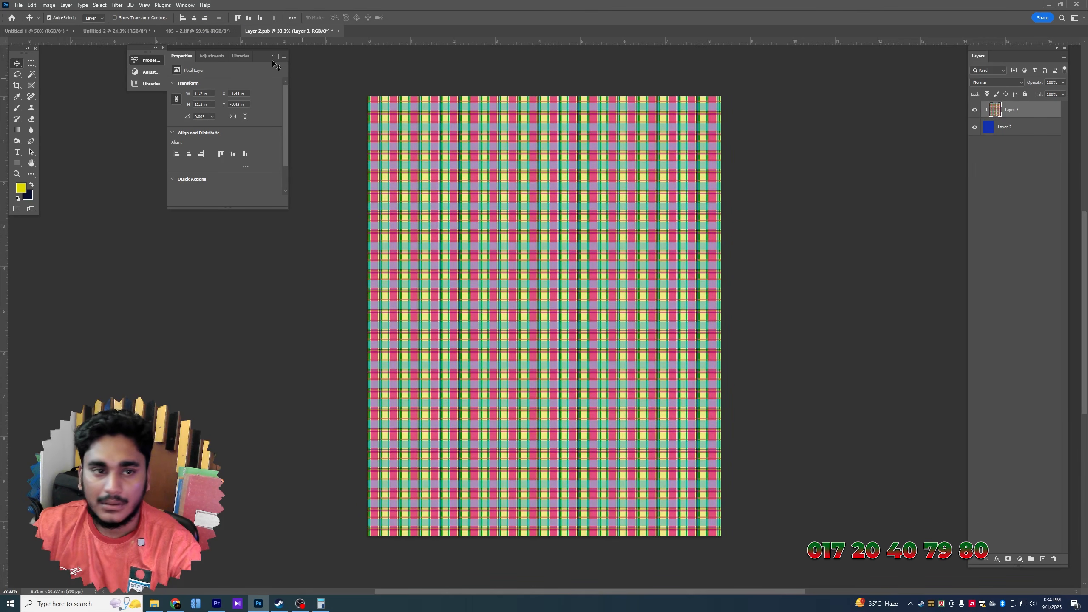
Restore the shirt mockup's layers and save the smart object to put the crimson and yellow plaid on the shirt
{"action": "left_click", "coordinate": [176, 32]}
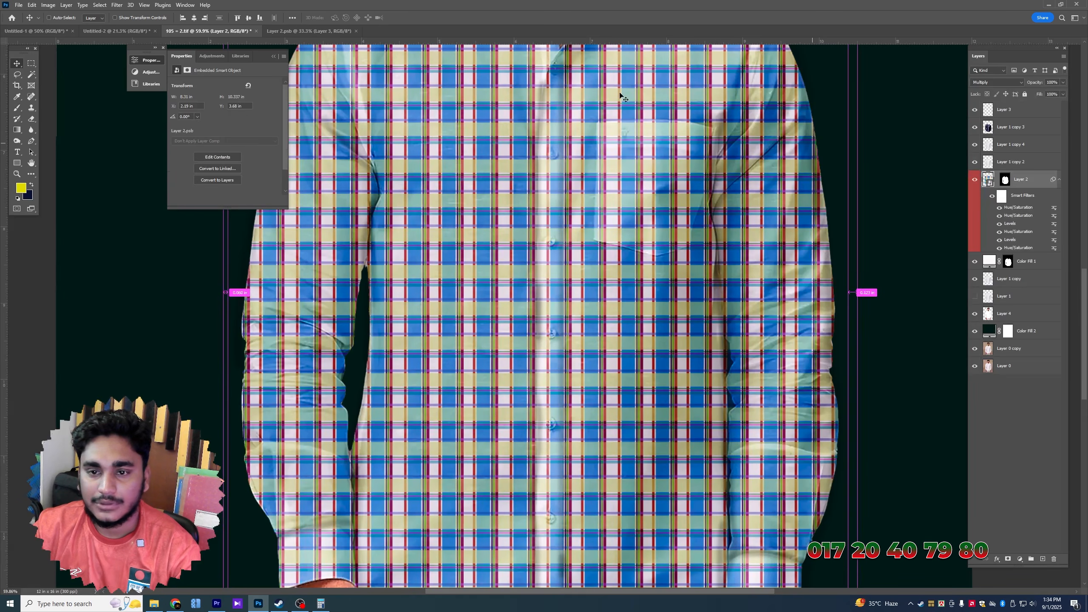
{"action": "left_click", "coordinate": [302, 31]}
{"action": "left_click", "coordinate": [225, 31]}
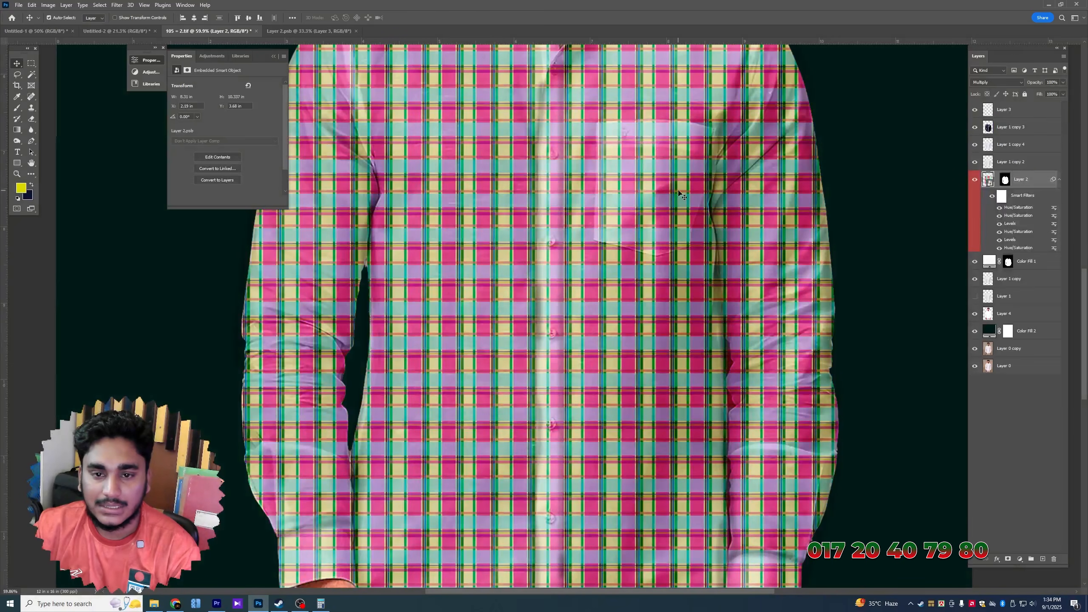
Flatten the crimson plaid shirt mockup and save it as a TIFF named "105 = 3" in the Moc folder
{"action": "scroll", "coordinate": [573, 208], "scroll_direction": "down", "scroll_amount": 3}
{"action": "scroll", "coordinate": [575, 208], "scroll_direction": "up", "scroll_amount": 4}
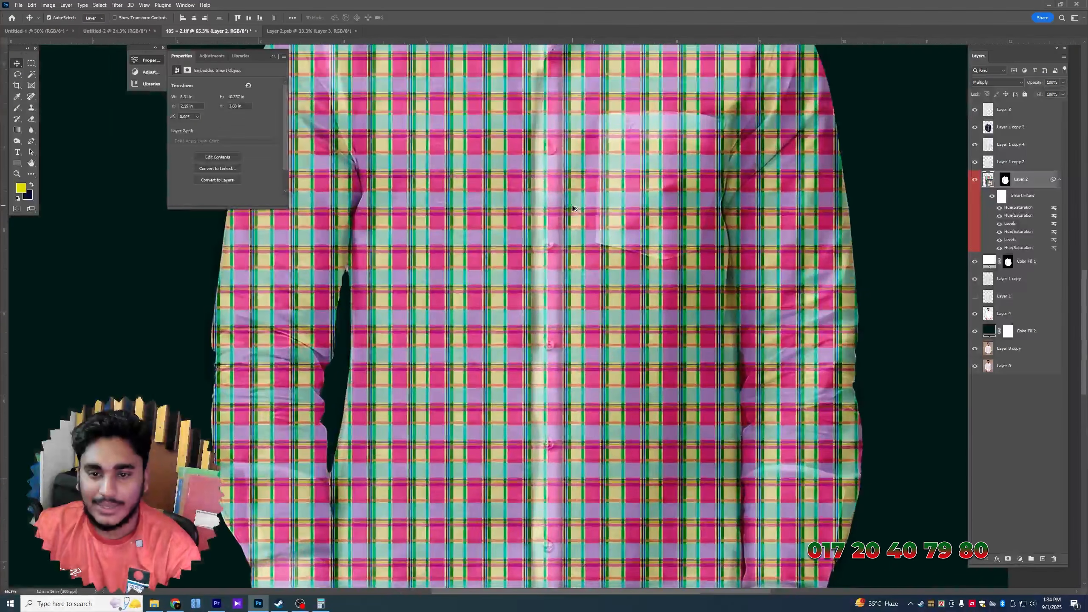
{"action": "key", "text": "ctrl+shift+s"}
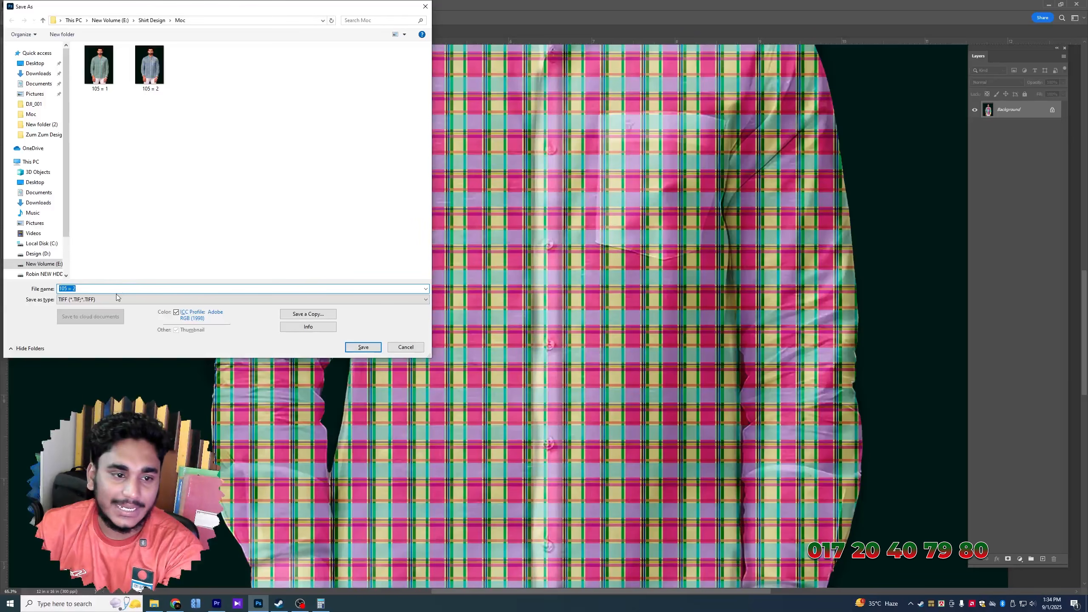
{"action": "type", "text": "105 = 3"}
{"action": "key", "text": "Return"}
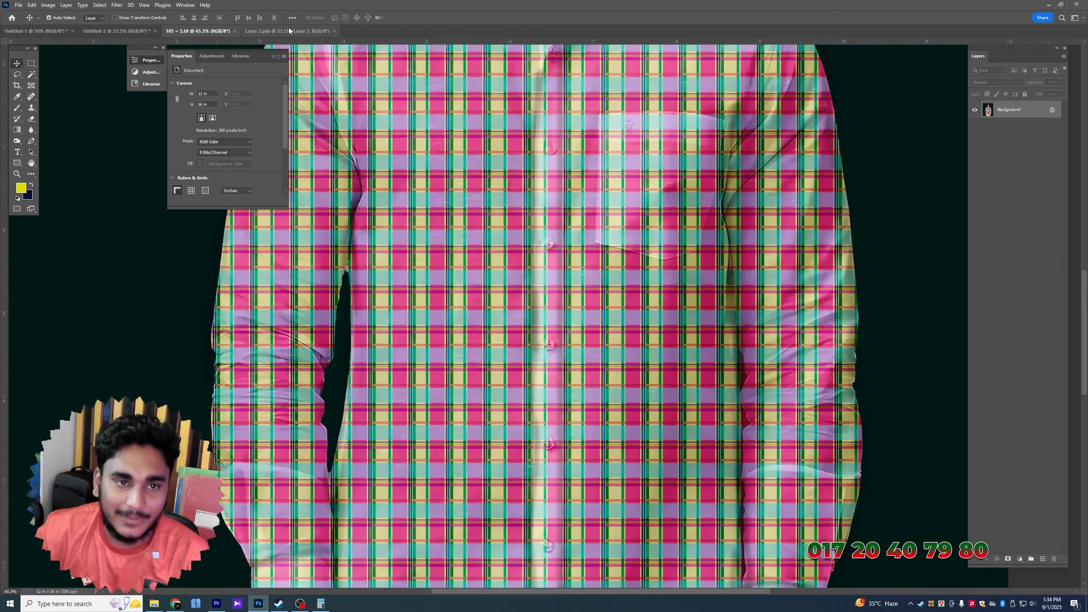
Look over the finished shirt, then open "105 = 3" from the Moc folder in Windows Photo Viewer and inspect it up close
{"action": "scroll", "coordinate": [390, 77], "scroll_direction": "down", "scroll_amount": 2}
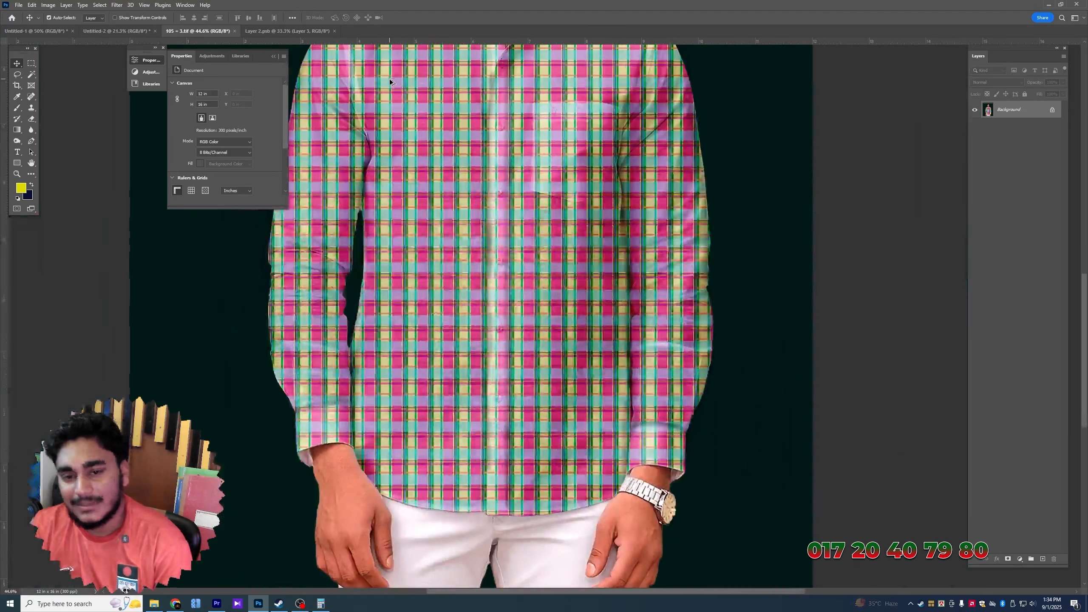
{"action": "left_click_drag", "start_coordinate": [389, 79], "coordinate": [636, 228]}
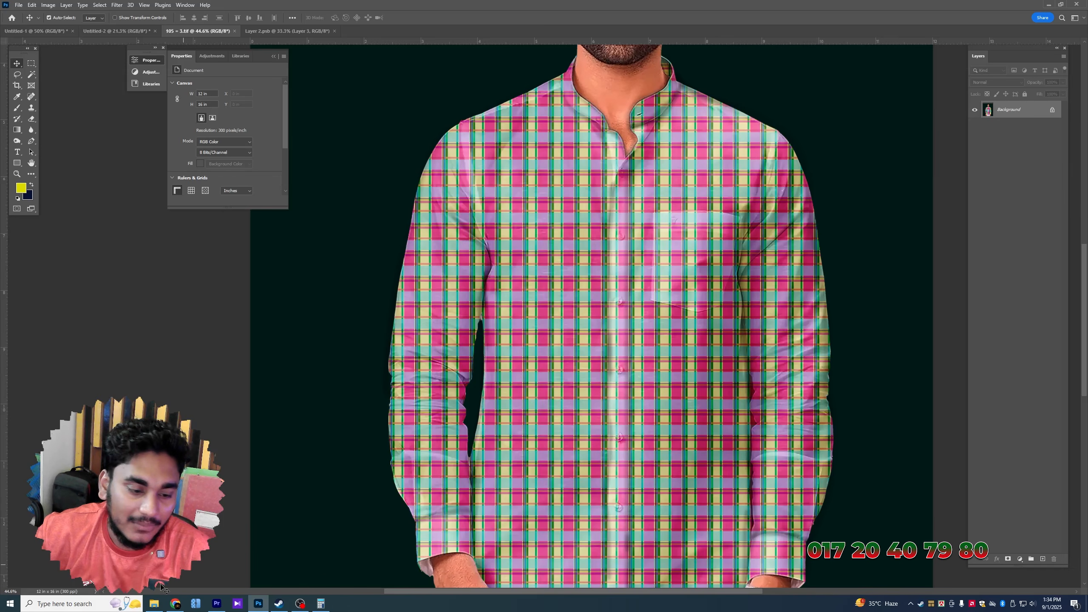
{"action": "left_click", "coordinate": [154, 604]}
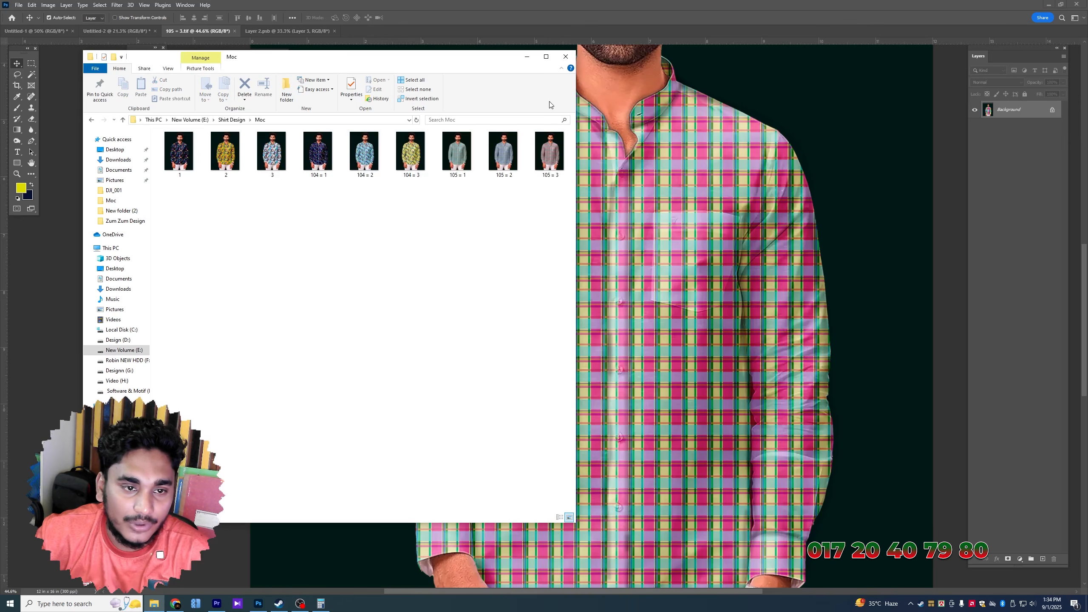
{"action": "left_click", "coordinate": [546, 57]}
{"action": "double_click", "coordinate": [463, 101]}
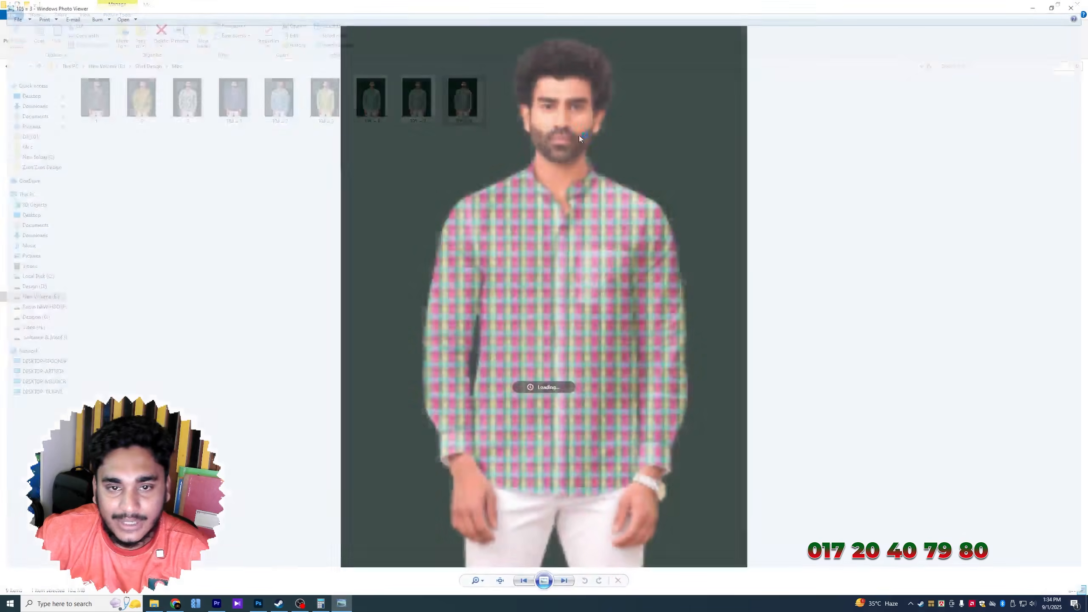
{"action": "scroll", "coordinate": [589, 290], "scroll_direction": "up", "scroll_amount": 4}
{"action": "scroll", "coordinate": [584, 299], "scroll_direction": "down", "scroll_amount": 4}
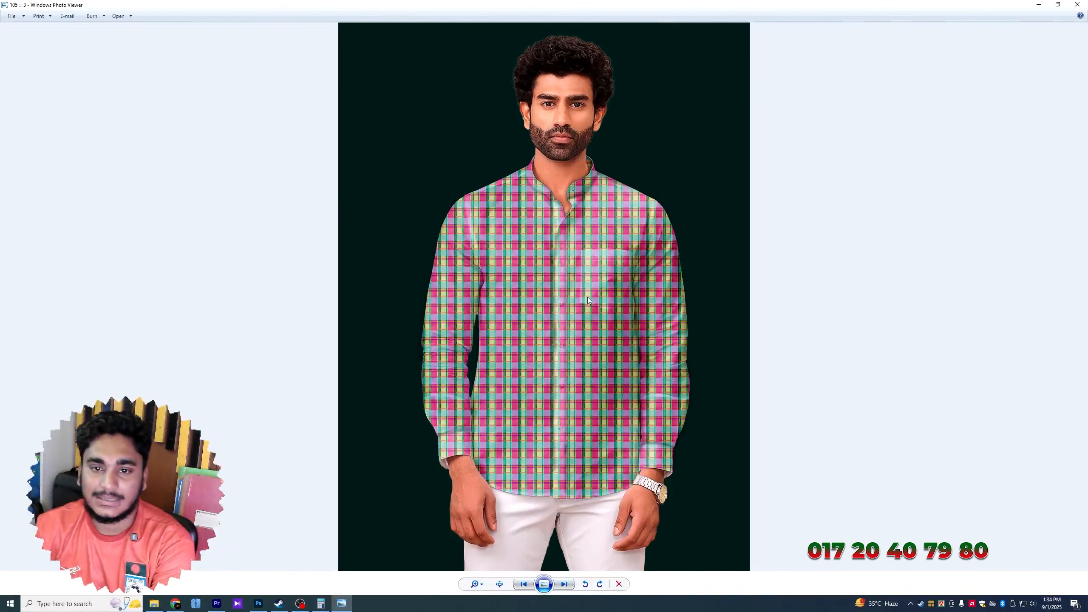
View the saved mockups "105 = 2", "105 = 1" and "104 = 3" in turn and inspect each pattern up close
{"action": "key", "text": "Left"}
{"action": "scroll", "coordinate": [569, 281], "scroll_direction": "up", "scroll_amount": 3}
{"action": "scroll", "coordinate": [569, 283], "scroll_direction": "down", "scroll_amount": 3}
{"action": "key", "text": "Left"}
{"action": "scroll", "coordinate": [569, 282], "scroll_direction": "up", "scroll_amount": 4}
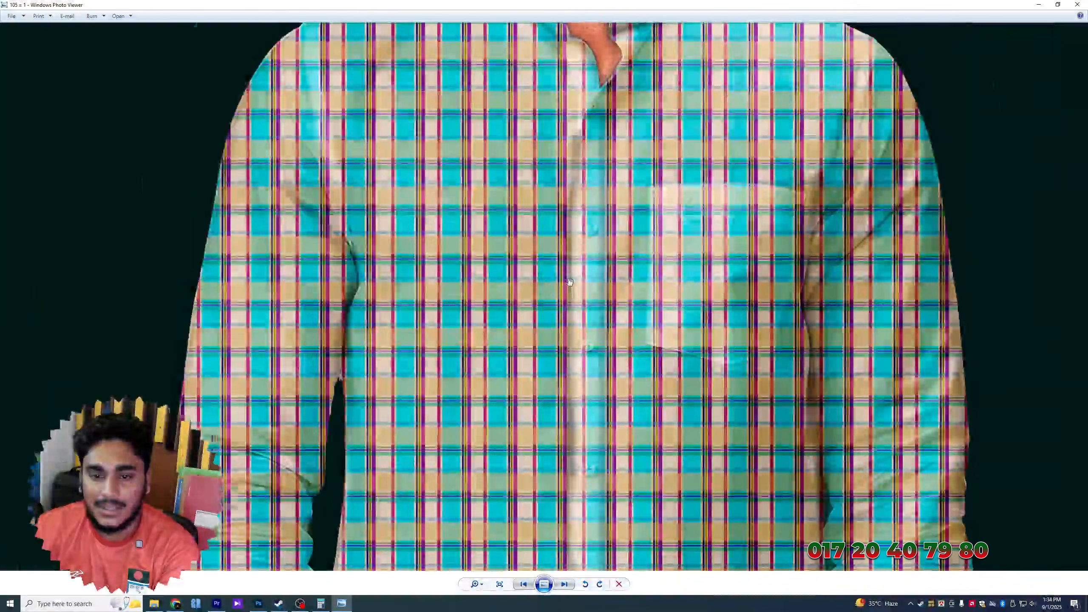
{"action": "scroll", "coordinate": [570, 283], "scroll_direction": "down", "scroll_amount": 1}
{"action": "scroll", "coordinate": [570, 282], "scroll_direction": "down", "scroll_amount": 3}
{"action": "key", "text": "Left"}
{"action": "scroll", "coordinate": [570, 282], "scroll_direction": "up", "scroll_amount": 4}
{"action": "scroll", "coordinate": [571, 283], "scroll_direction": "down", "scroll_amount": 4}
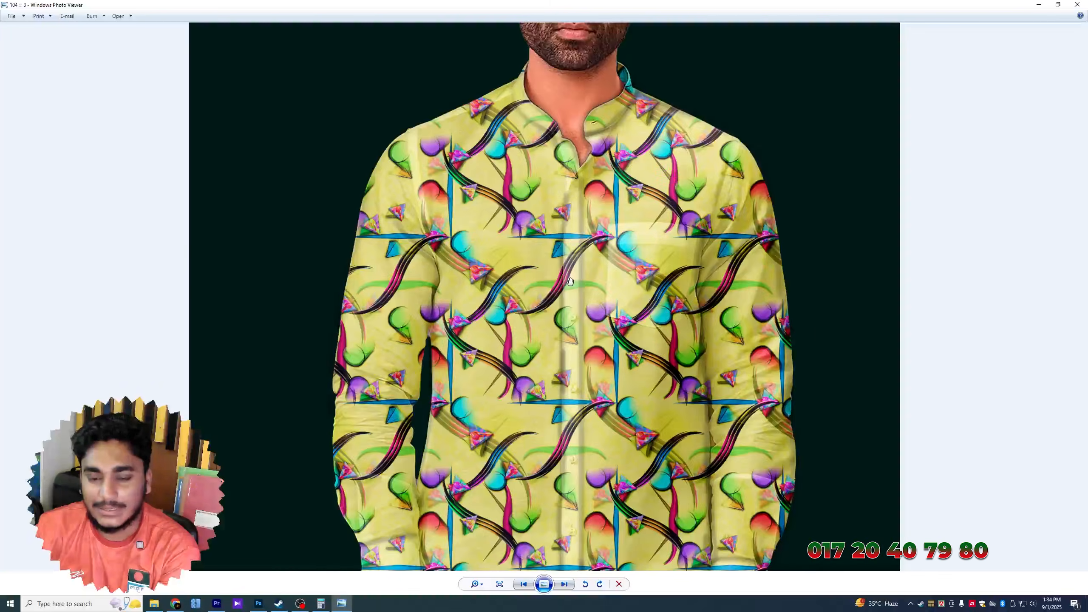
Return to the "105 = 1" mockup, go back through "104 = 3" to "104 = 1", and inspect each shirt pattern up close
{"action": "key", "text": "Right"}
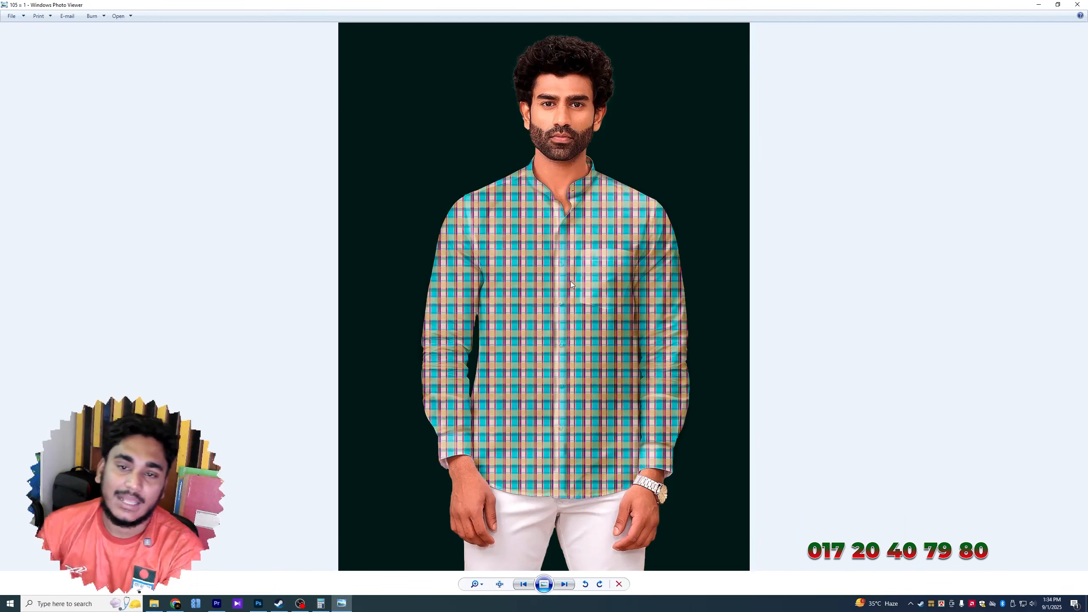
{"action": "scroll", "coordinate": [570, 281], "scroll_direction": "up", "scroll_amount": 3}
{"action": "scroll", "coordinate": [570, 281], "scroll_direction": "down", "scroll_amount": 3}
{"action": "key", "text": "Left"}
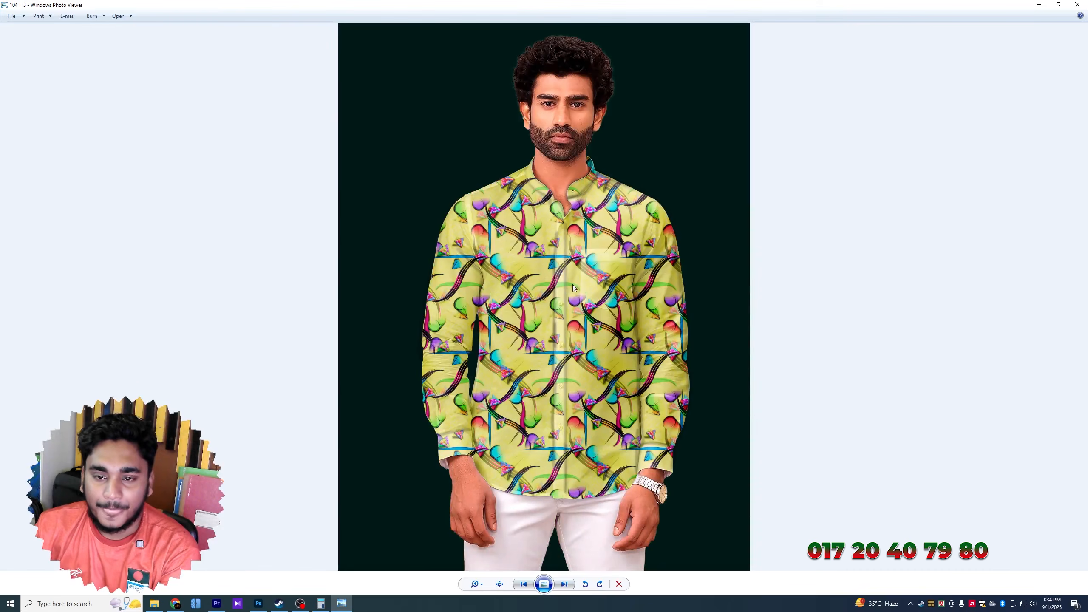
{"action": "scroll", "coordinate": [573, 284], "scroll_direction": "up", "scroll_amount": 3}
{"action": "key", "text": "Left"}
{"action": "scroll", "coordinate": [572, 280], "scroll_direction": "up", "scroll_amount": 3}
{"action": "key", "text": "Left"}
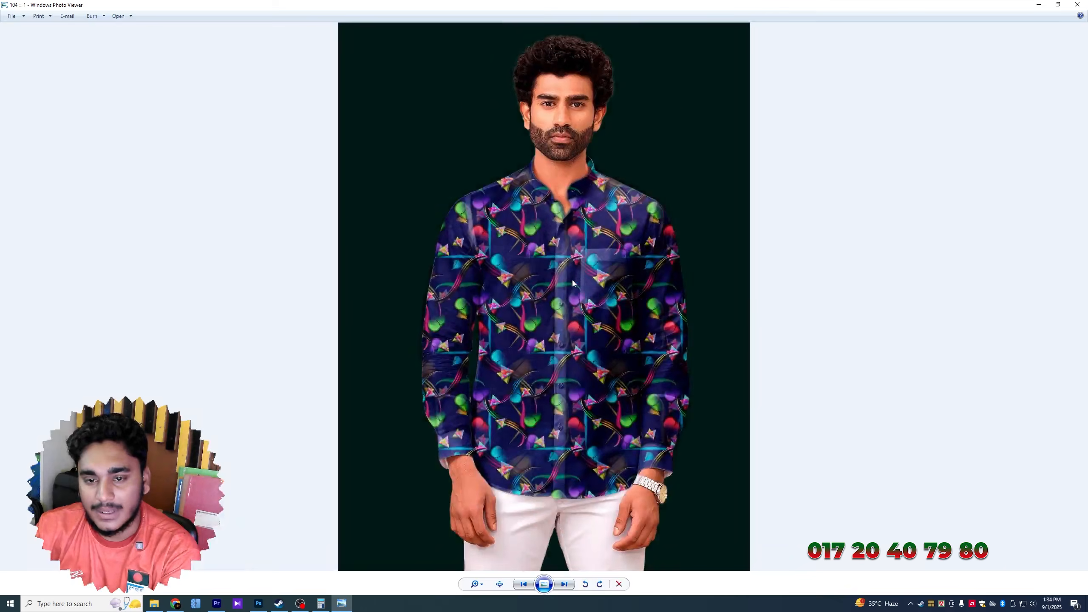
{"action": "scroll", "coordinate": [572, 280], "scroll_direction": "up", "scroll_amount": 3}
{"action": "scroll", "coordinate": [572, 280], "scroll_direction": "down", "scroll_amount": 3}
{"action": "scroll", "coordinate": [556, 272], "scroll_direction": "up", "scroll_amount": 2}
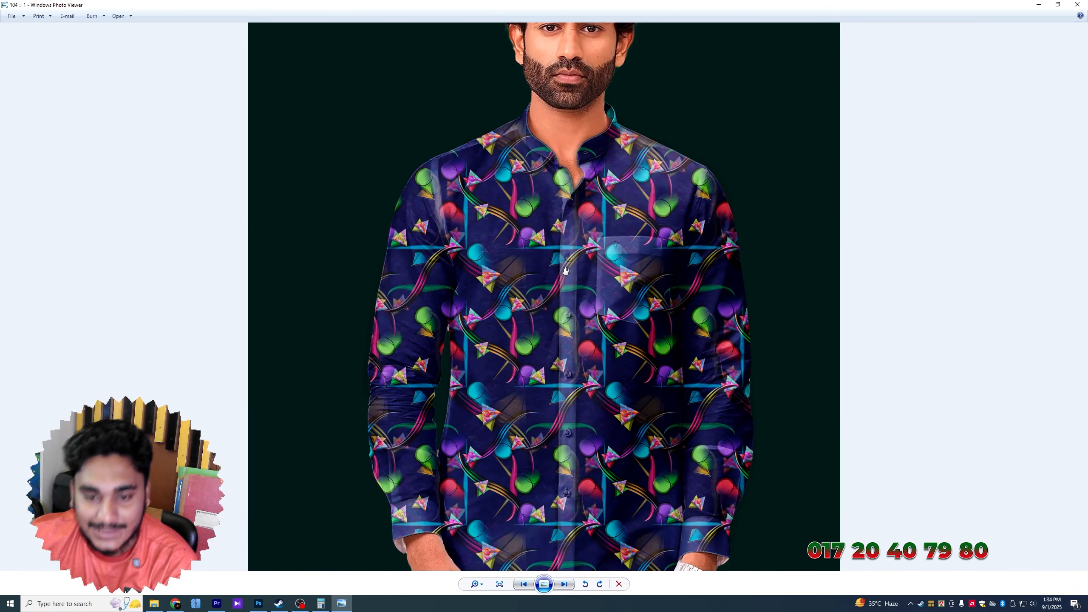
View the earlier mockups from "3" back to "1" and examine their sphere and triangle shirt patterns up close
{"action": "key", "text": "Left"}
{"action": "scroll", "coordinate": [577, 284], "scroll_direction": "up", "scroll_amount": 3}
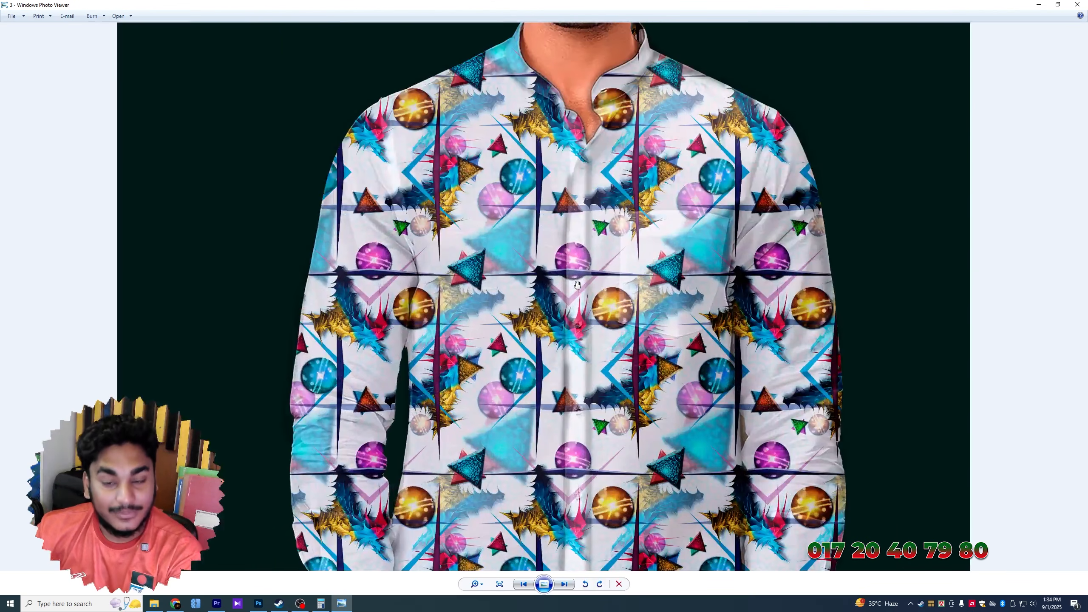
{"action": "scroll", "coordinate": [575, 278], "scroll_direction": "down", "scroll_amount": 2}
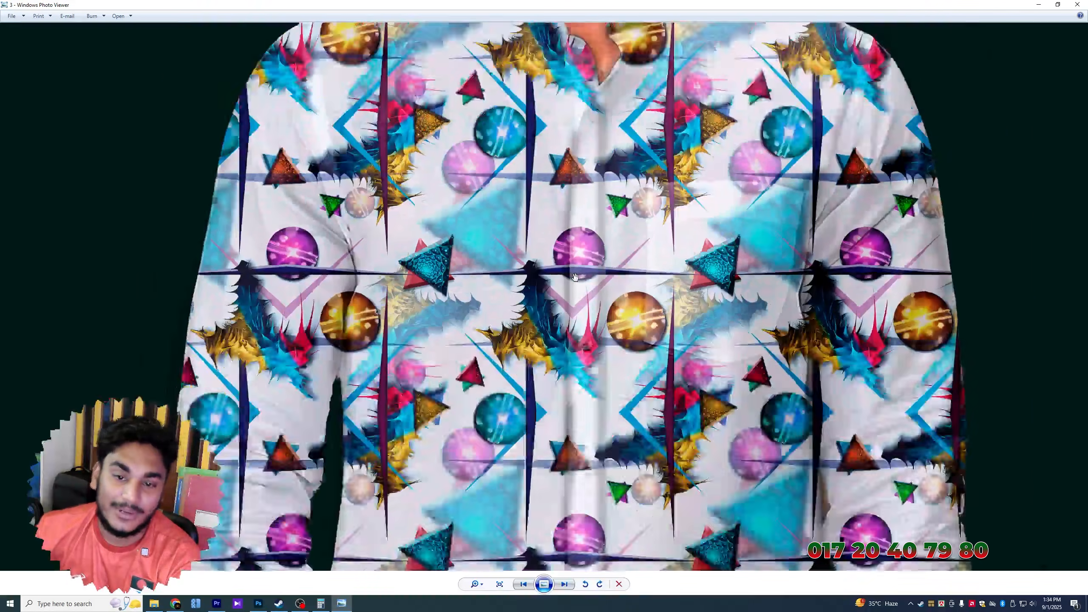
{"action": "key", "text": "Left"}
{"action": "key", "text": "Left"}
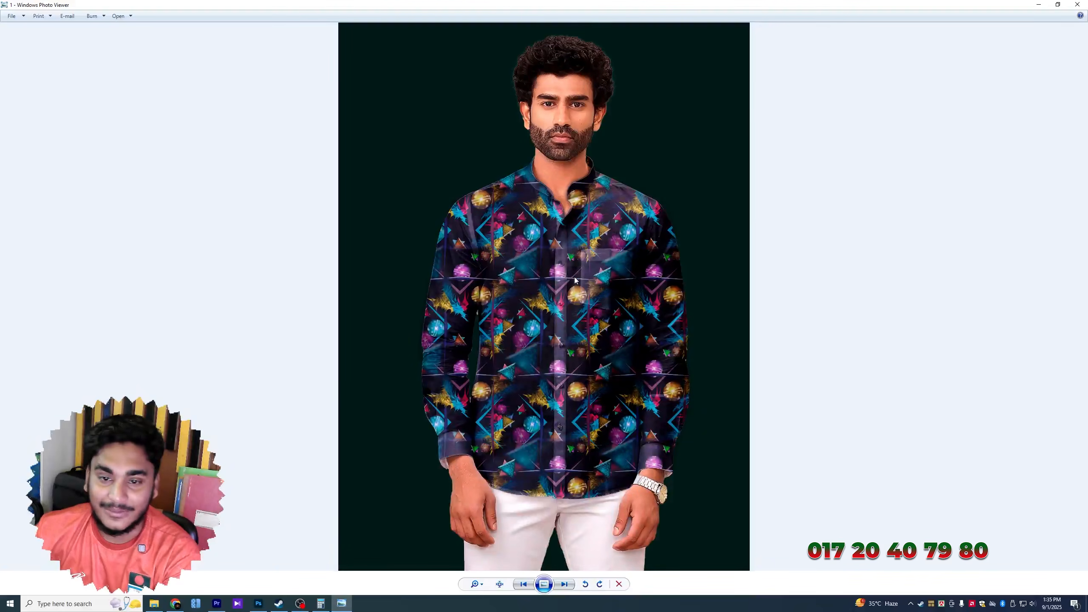
{"action": "scroll", "coordinate": [575, 278], "scroll_direction": "up", "scroll_amount": 2}
{"action": "scroll", "coordinate": [574, 278], "scroll_direction": "down", "scroll_amount": 2}
{"action": "key", "text": "Left"}
{"action": "key", "text": "Left"}
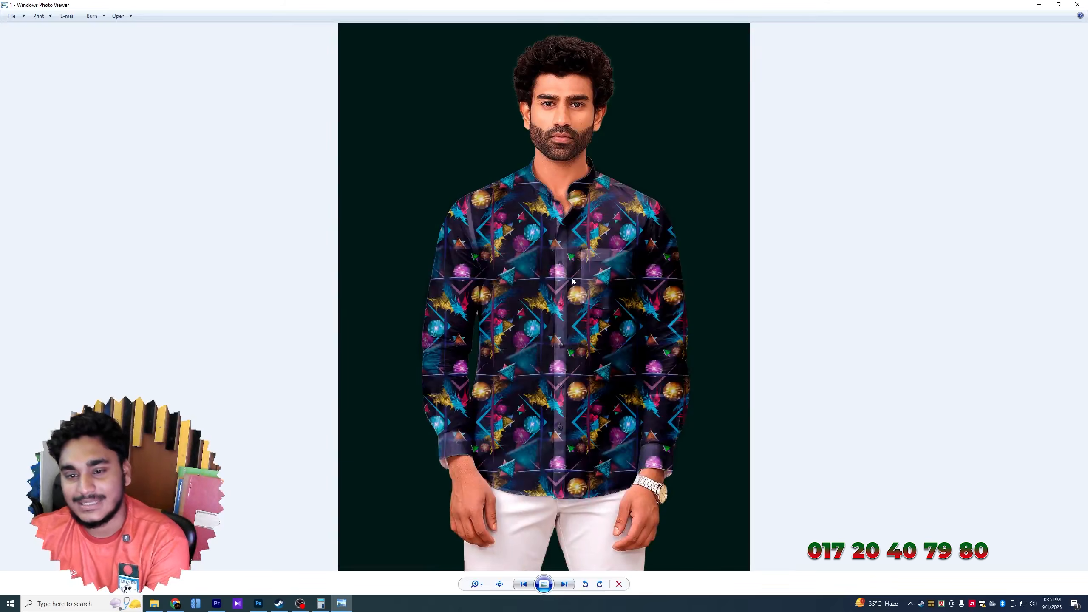
{"action": "scroll", "coordinate": [572, 277], "scroll_direction": "up", "scroll_amount": 3}
{"action": "scroll", "coordinate": [572, 278], "scroll_direction": "down", "scroll_amount": 3}
{"action": "scroll", "coordinate": [571, 278], "scroll_direction": "up", "scroll_amount": 1}
{"action": "left_click_drag", "start_coordinate": [592, 324], "coordinate": [580, 306]}
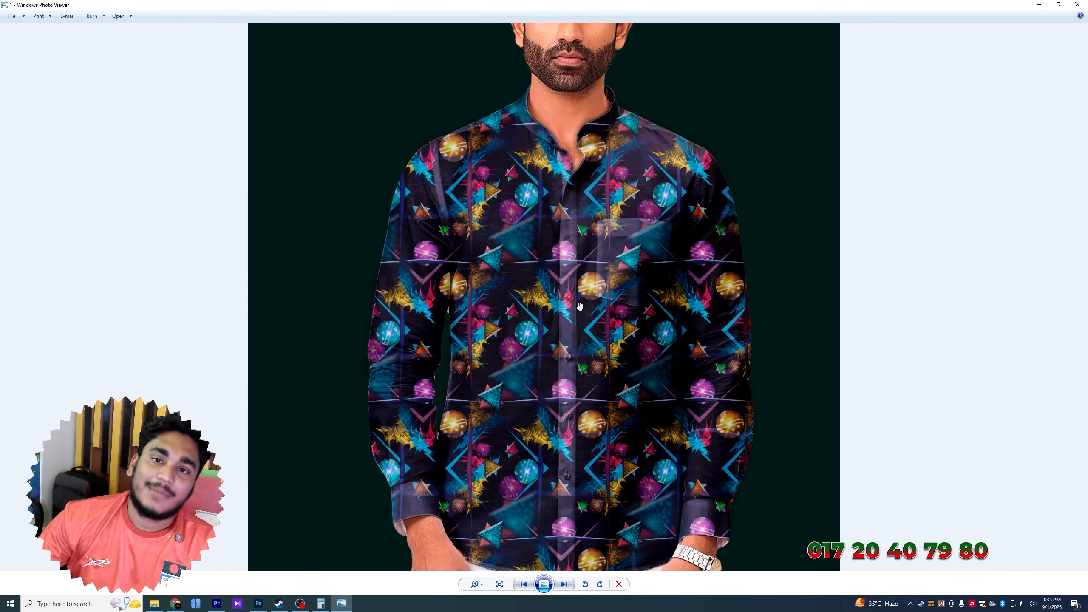